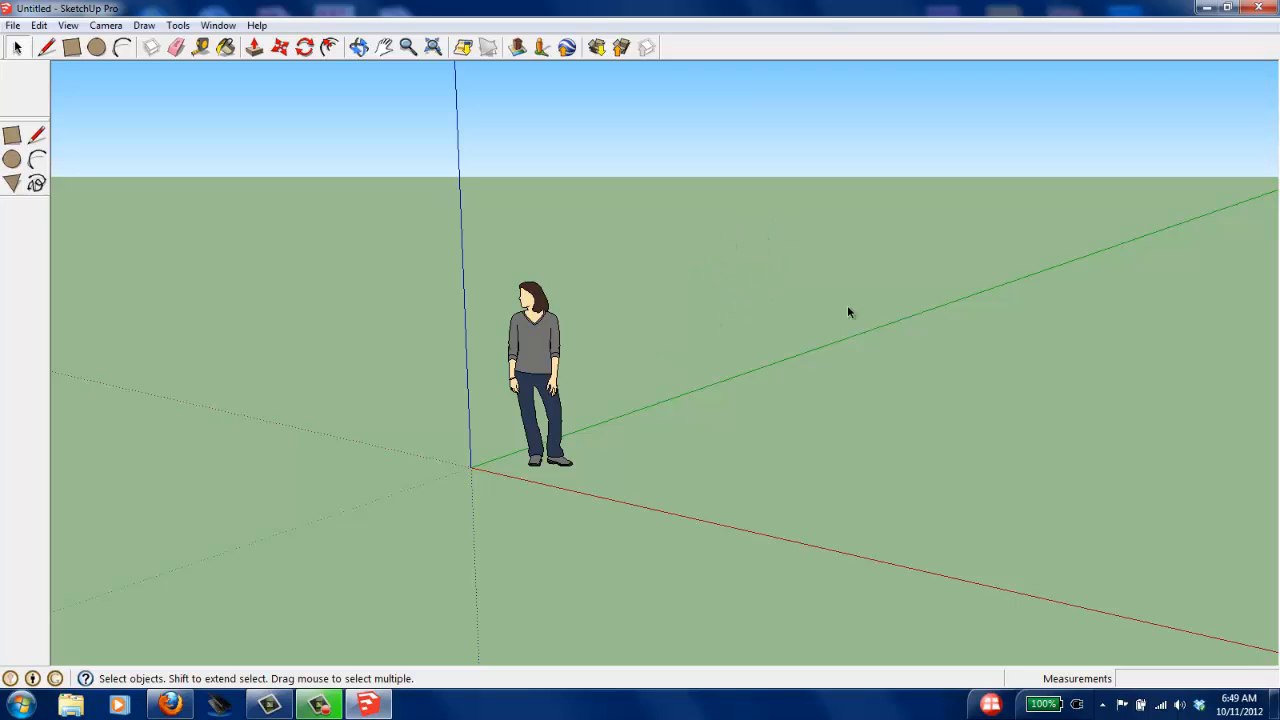
Step: Orbit and zoom around the standing figure at the origin to view the empty model from different angles
{"action": "middle_click_drag", "start_coordinate": [708, 265], "coordinate": [703, 323]}
{"action": "scroll", "coordinate": [700, 328], "scroll_direction": "down", "scroll_amount": 2}
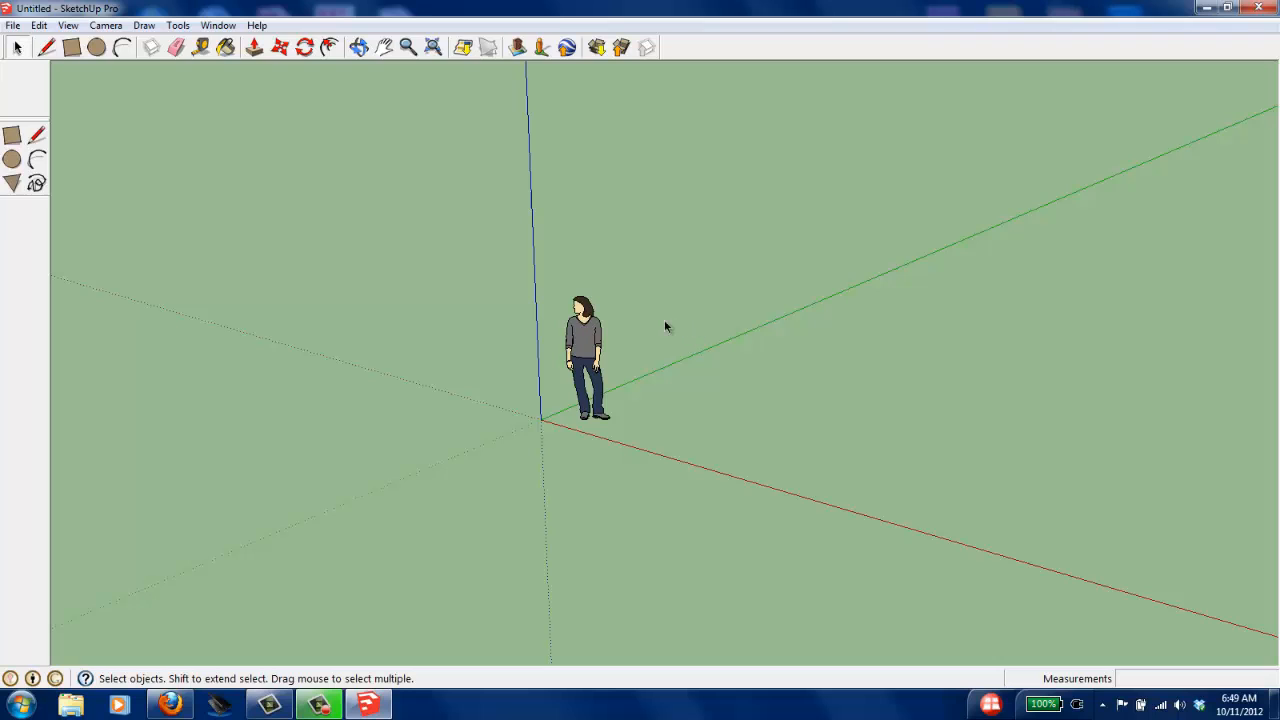
{"action": "middle_click_drag", "start_coordinate": [548, 268], "coordinate": [708, 242]}
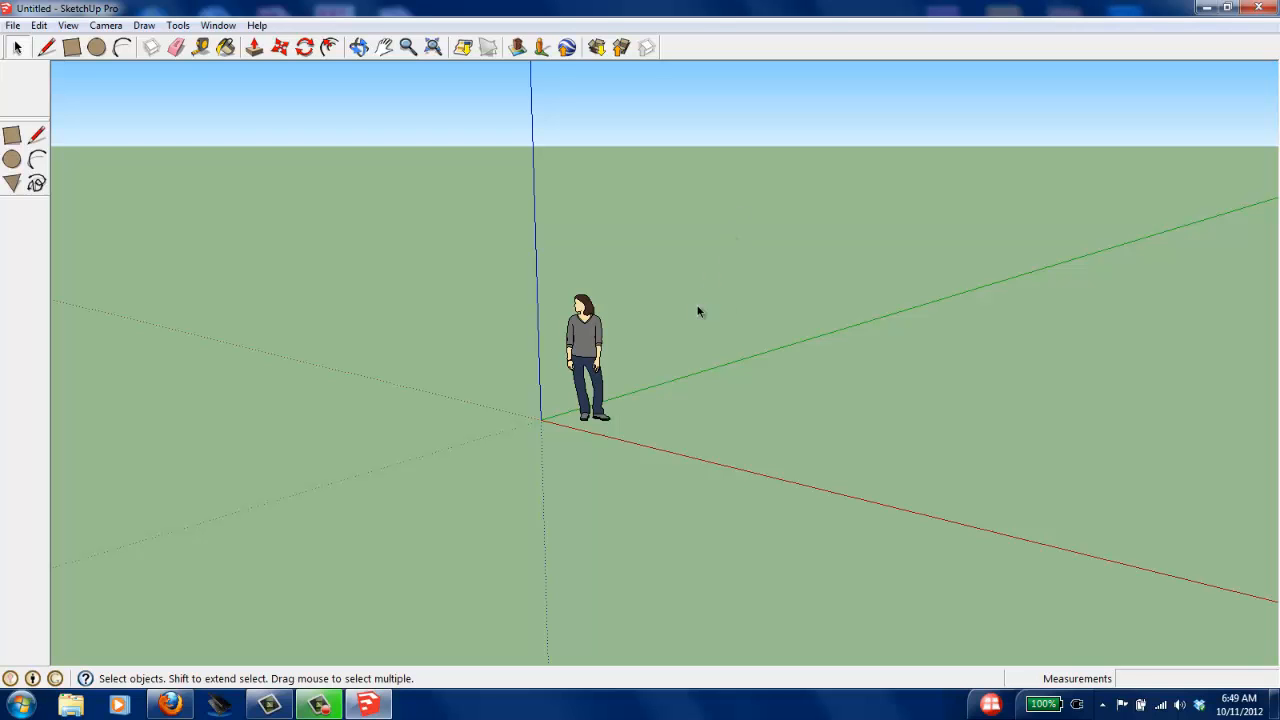
{"action": "middle_click_drag", "start_coordinate": [695, 262], "coordinate": [652, 241]}
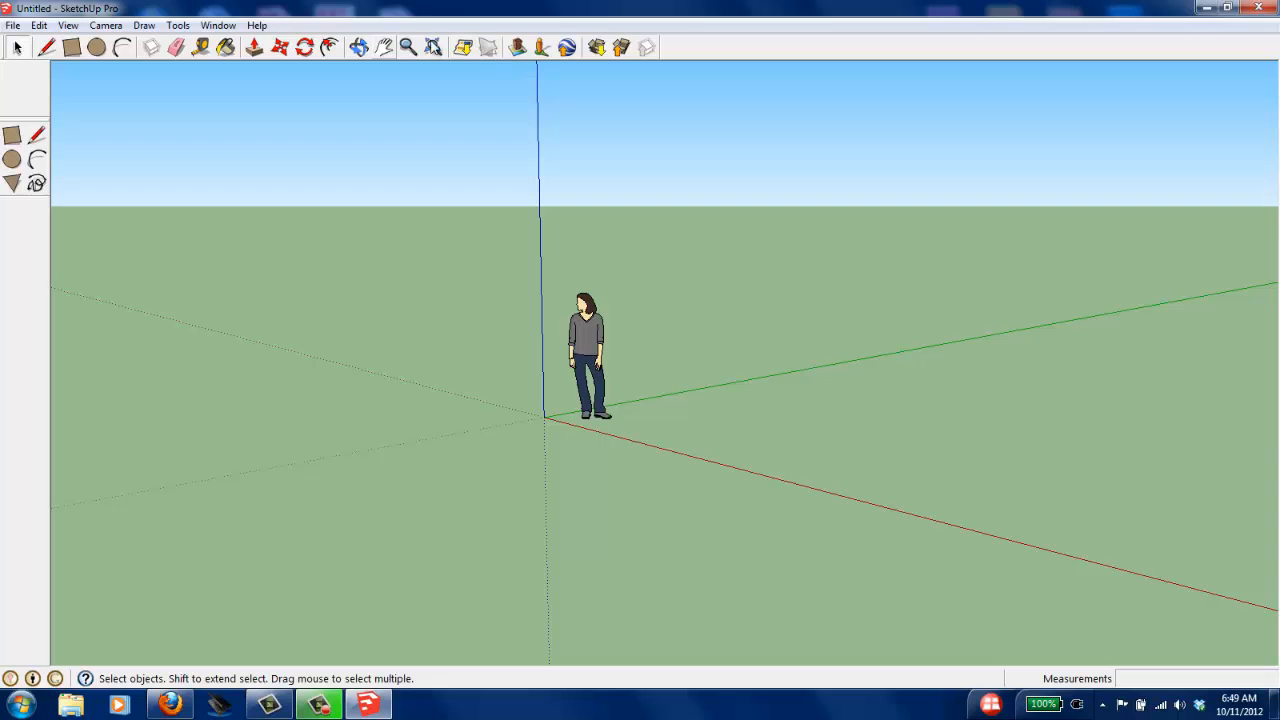
{"action": "left_click", "coordinate": [358, 47]}
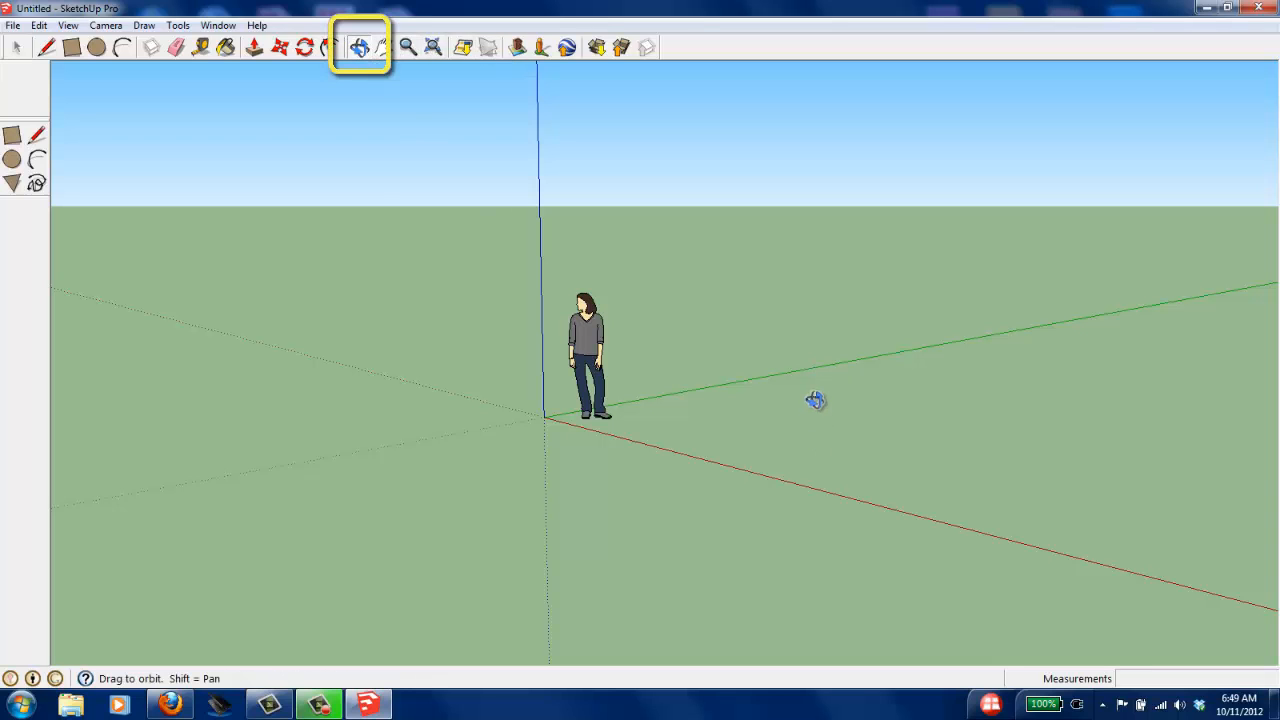
{"action": "left_click_drag", "start_coordinate": [815, 400], "coordinate": [506, 406]}
{"action": "left_click_drag", "start_coordinate": [911, 377], "coordinate": [670, 203]}
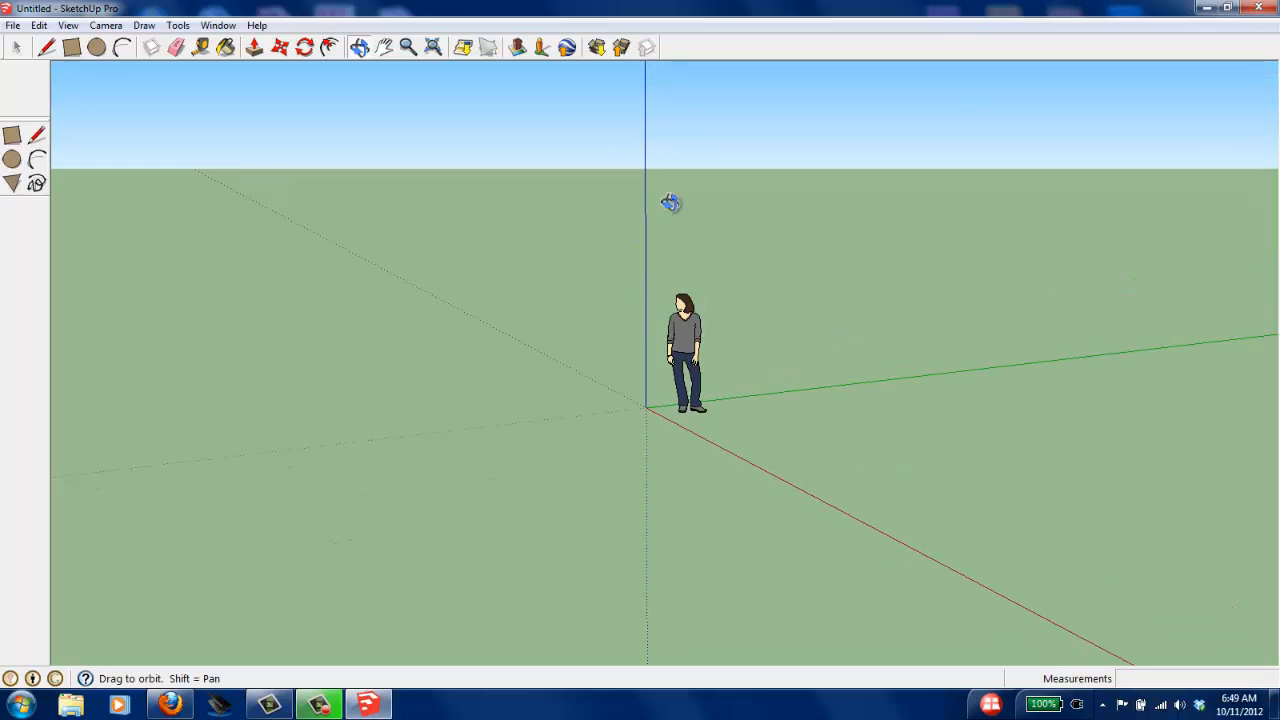
Step: Pan across the empty model, then orbit and zoom out and back in around the axes and the figure
{"action": "left_click", "coordinate": [384, 47]}
{"action": "left_click_drag", "start_coordinate": [880, 274], "coordinate": [942, 291]}
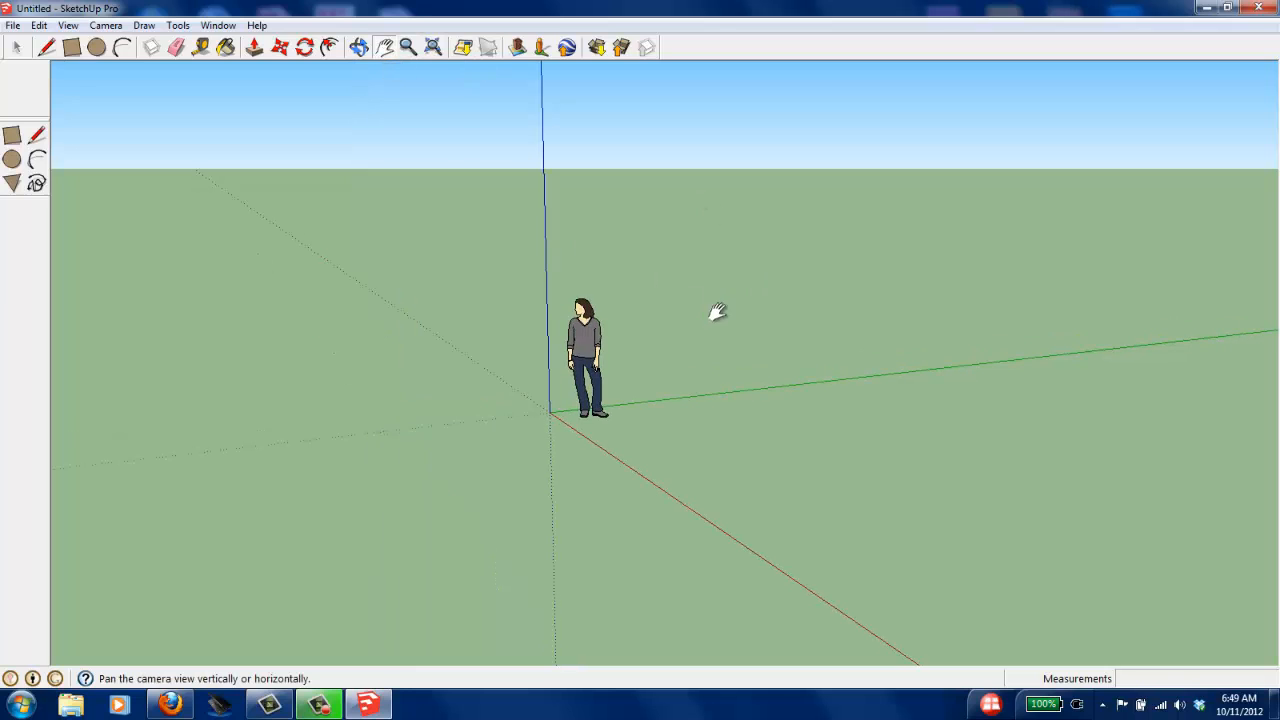
{"action": "left_click_drag", "start_coordinate": [680, 284], "coordinate": [676, 359]}
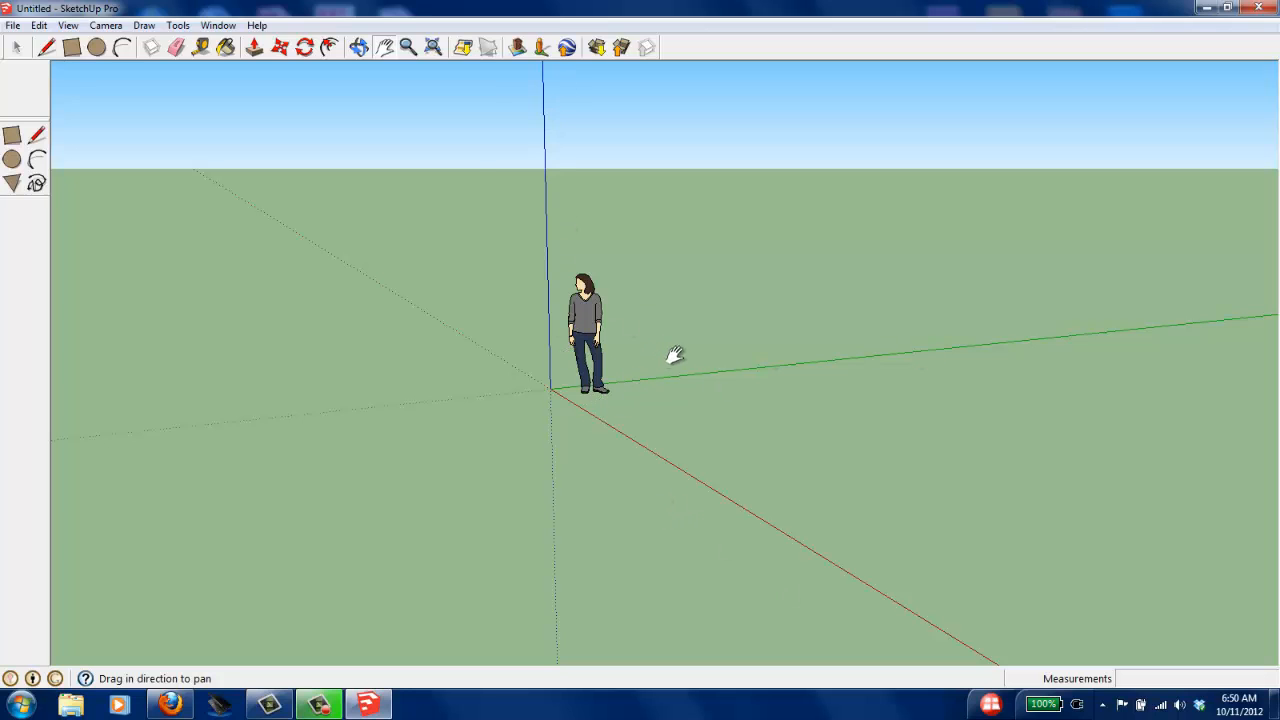
{"action": "left_click_drag", "start_coordinate": [675, 355], "coordinate": [611, 331]}
{"action": "key", "text": "o"}
{"action": "left_click_drag", "start_coordinate": [554, 457], "coordinate": [648, 492]}
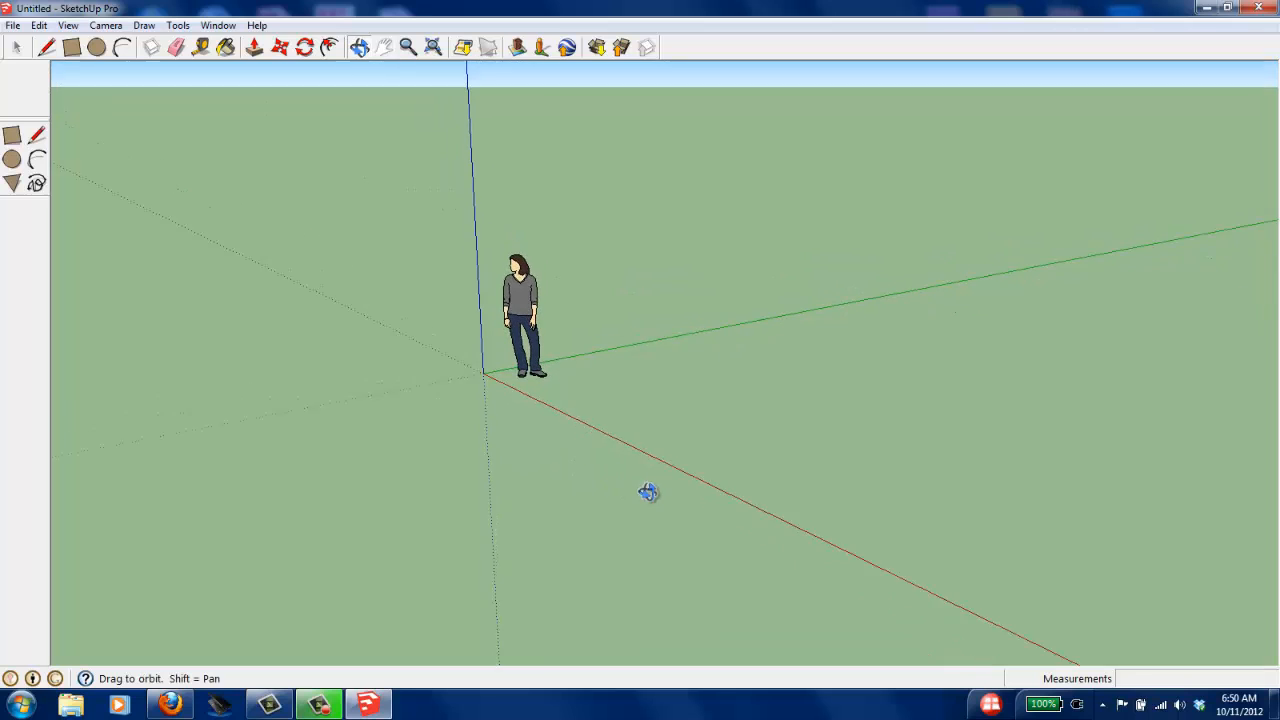
{"action": "middle_click_drag", "start_coordinate": [648, 492], "coordinate": [641, 498]}
{"action": "scroll", "coordinate": [611, 390], "scroll_direction": "down", "scroll_amount": 2}
{"action": "middle_click_drag", "start_coordinate": [607, 341], "coordinate": [589, 307]}
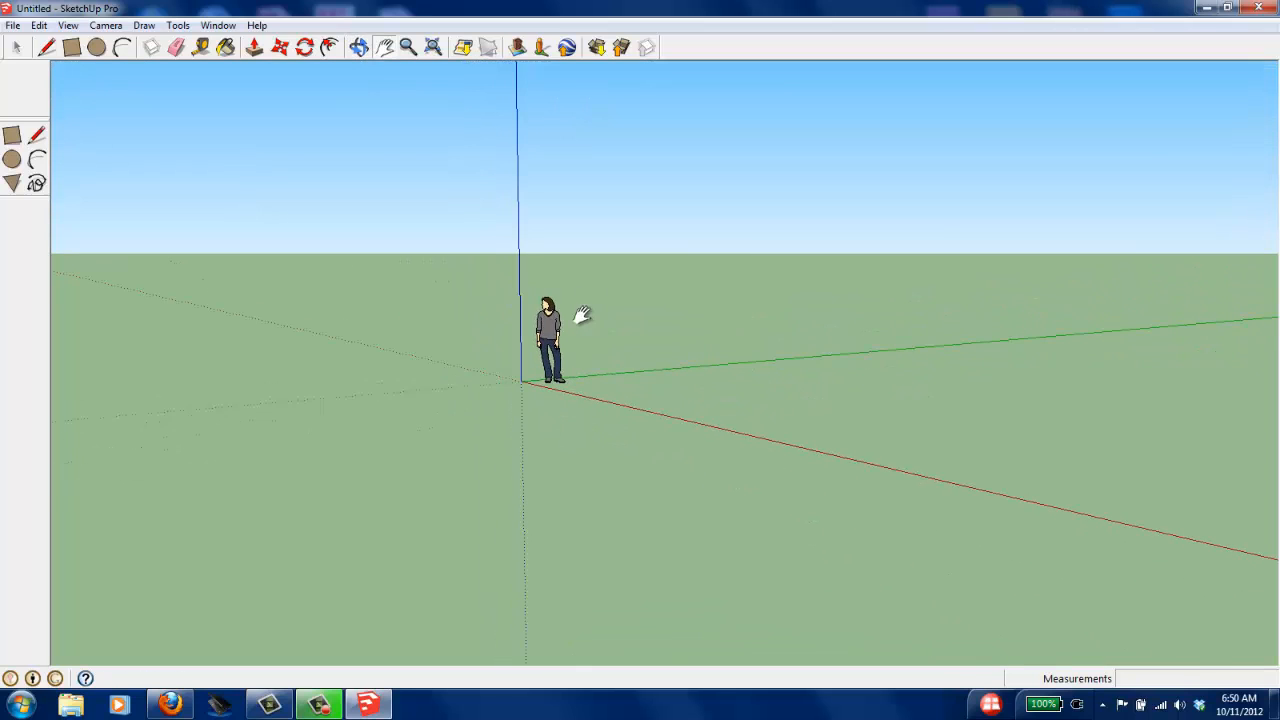
{"action": "scroll", "coordinate": [610, 360], "scroll_direction": "up", "scroll_amount": 2}
{"action": "middle_click_drag", "start_coordinate": [600, 377], "coordinate": [597, 403]}
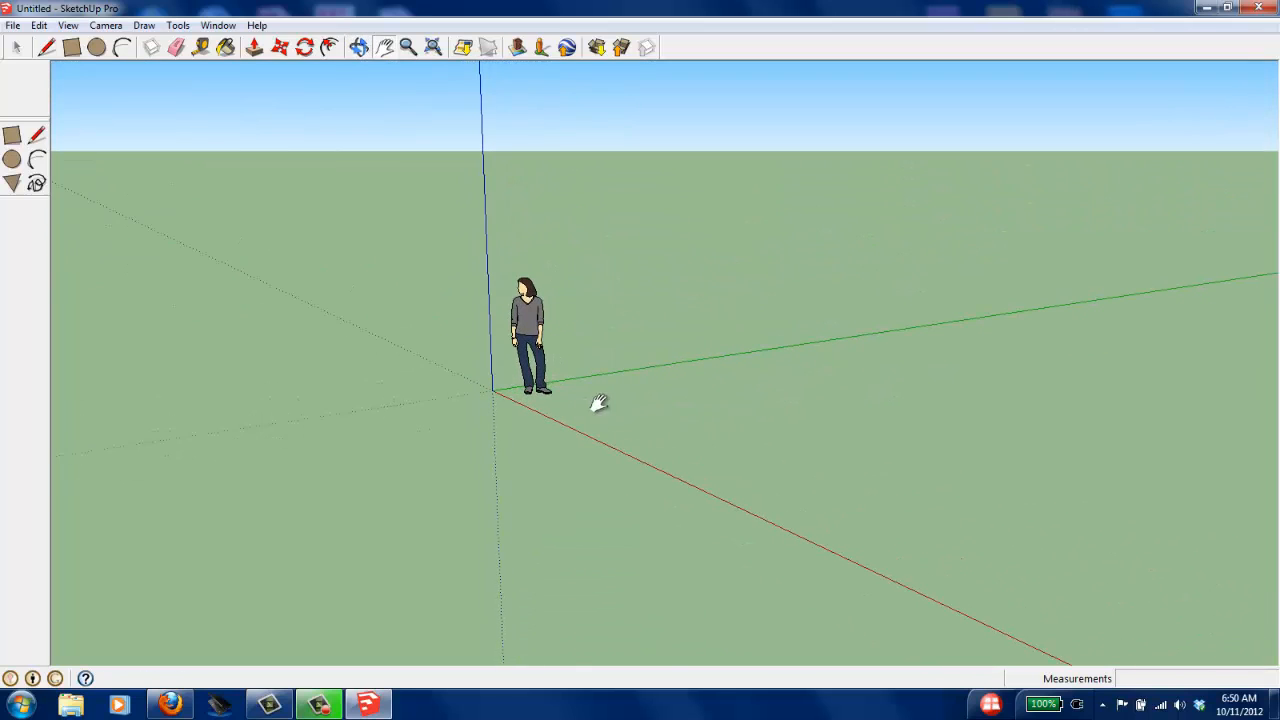
{"action": "left_click_drag", "start_coordinate": [771, 286], "coordinate": [695, 284]}
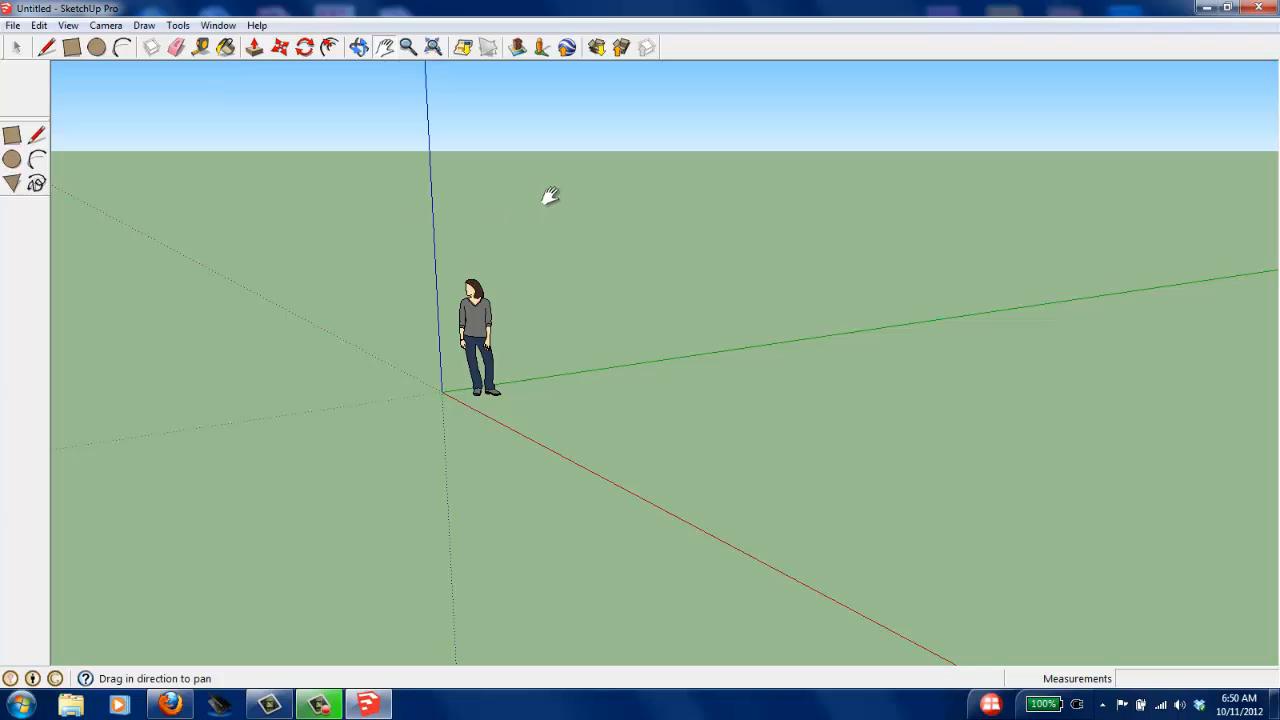
{"action": "mouse_move", "coordinate": [554, 271]}
{"action": "left_mouse_down"}
{"action": "mouse_move", "coordinate": [694, 274]}
{"action": "mouse_move", "coordinate": [670, 305]}
{"action": "mouse_move", "coordinate": [669, 289]}
{"action": "mouse_move", "coordinate": [628, 276]}
{"action": "left_mouse_up"}
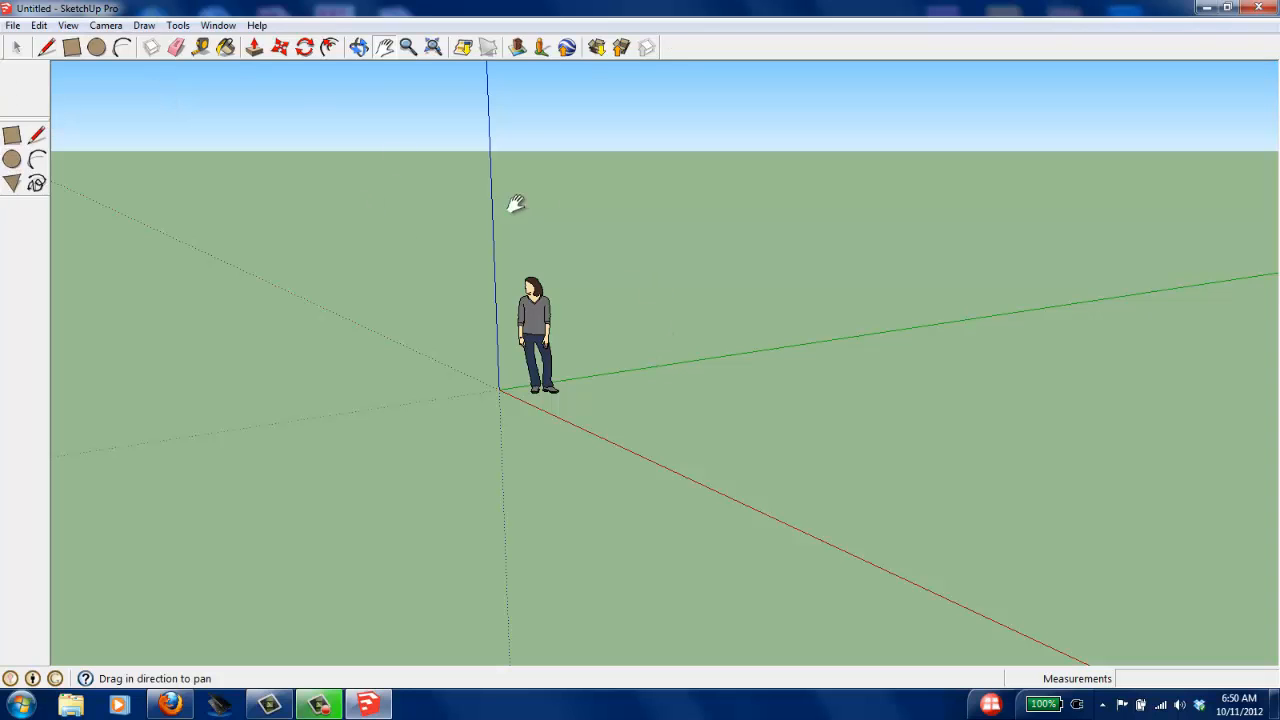
{"action": "left_click_drag", "start_coordinate": [547, 292], "coordinate": [534, 337]}
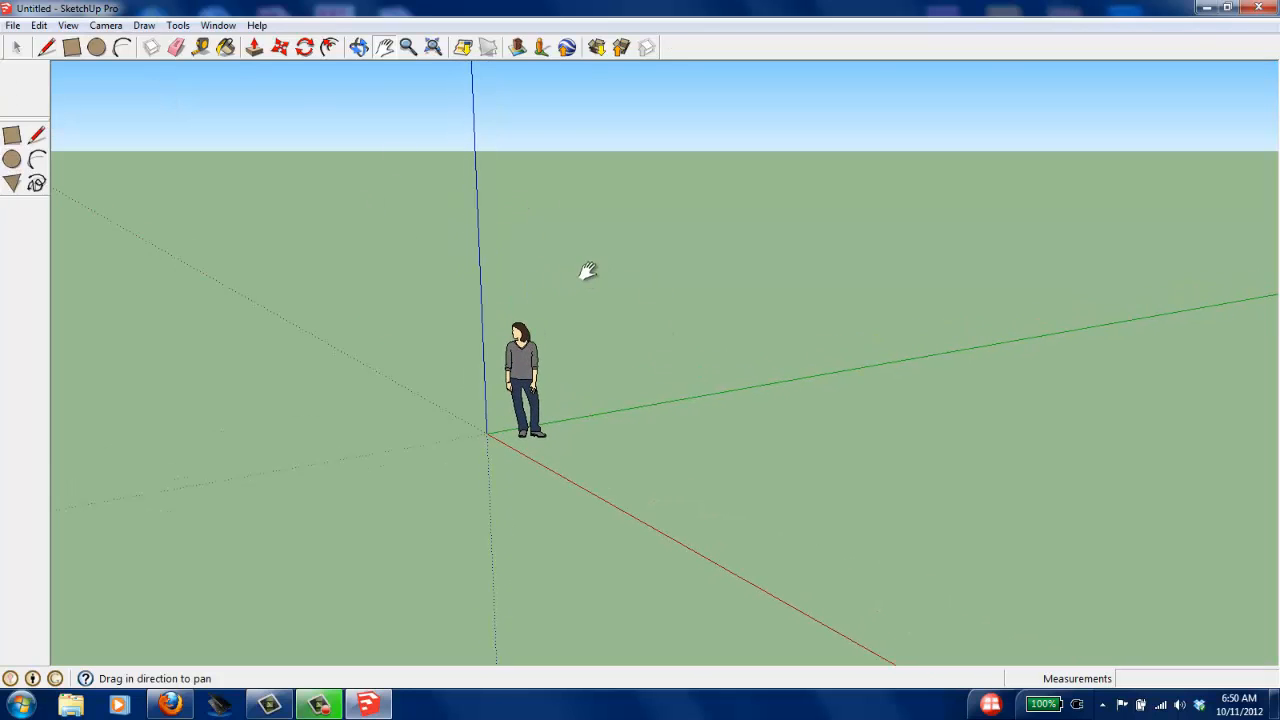
{"action": "left_click_drag", "start_coordinate": [586, 271], "coordinate": [581, 251]}
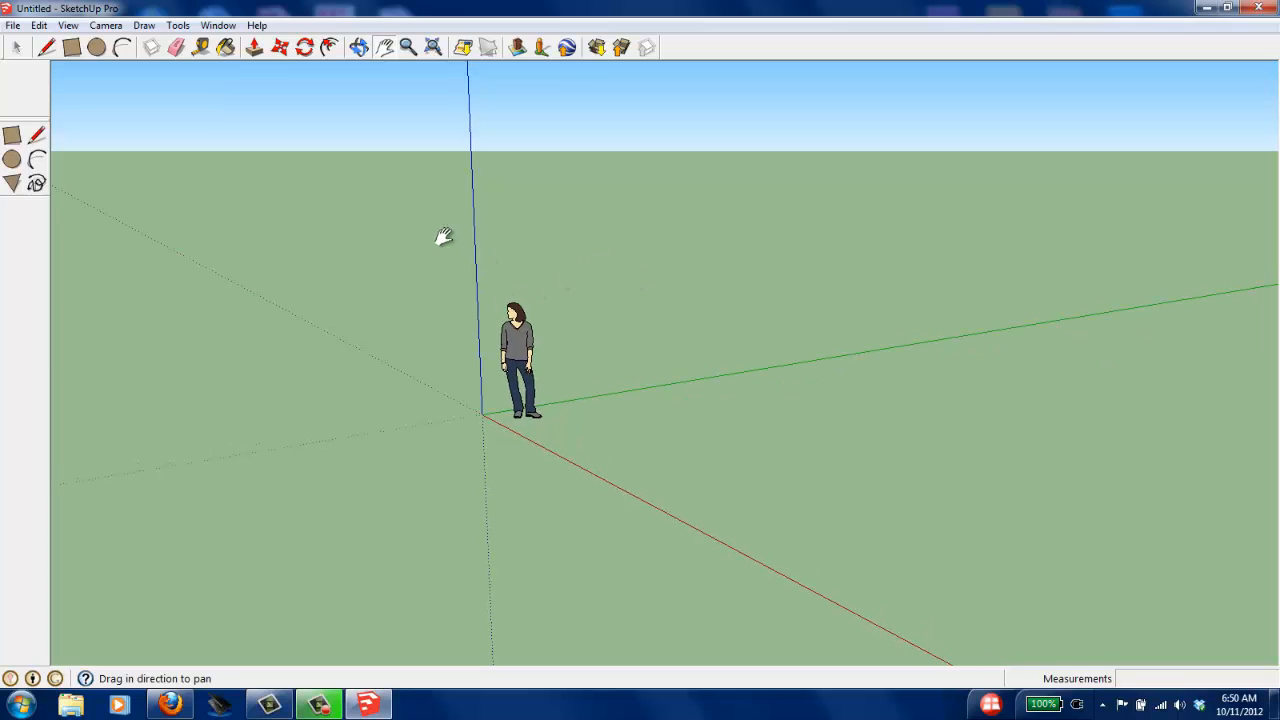
{"action": "left_click_drag", "start_coordinate": [443, 236], "coordinate": [434, 214]}
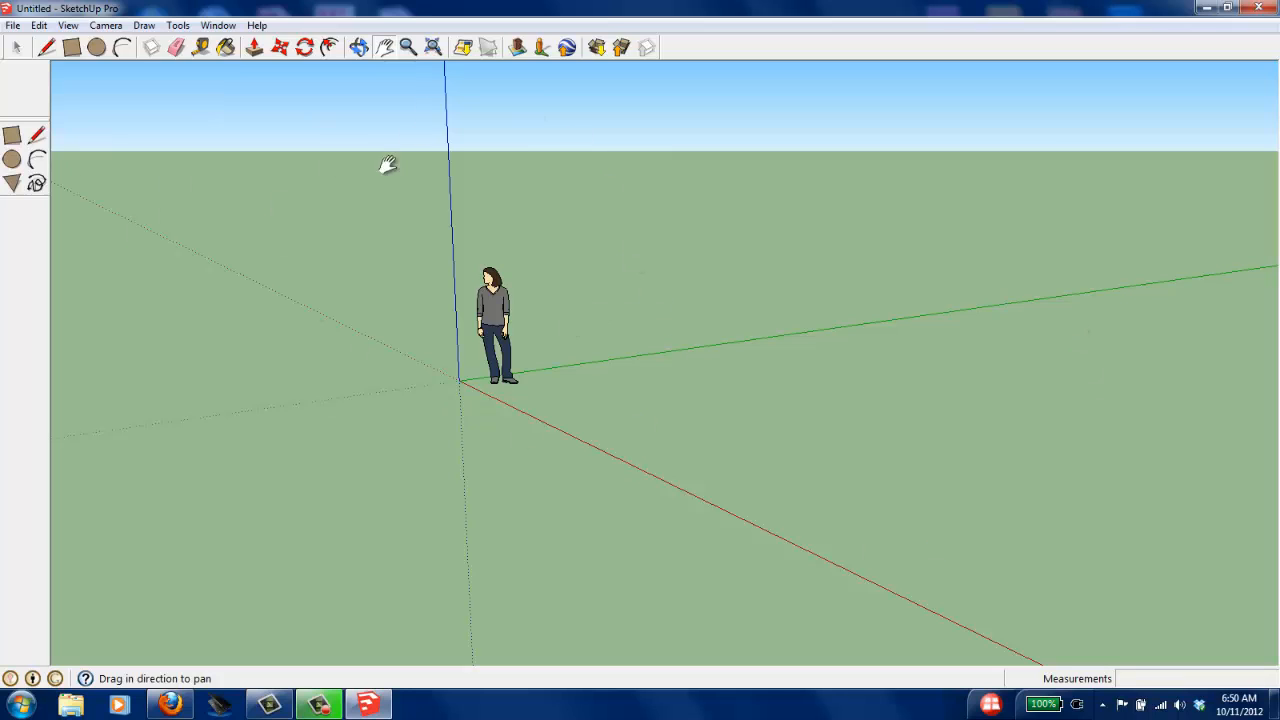
{"action": "left_click_drag", "start_coordinate": [363, 200], "coordinate": [375, 208]}
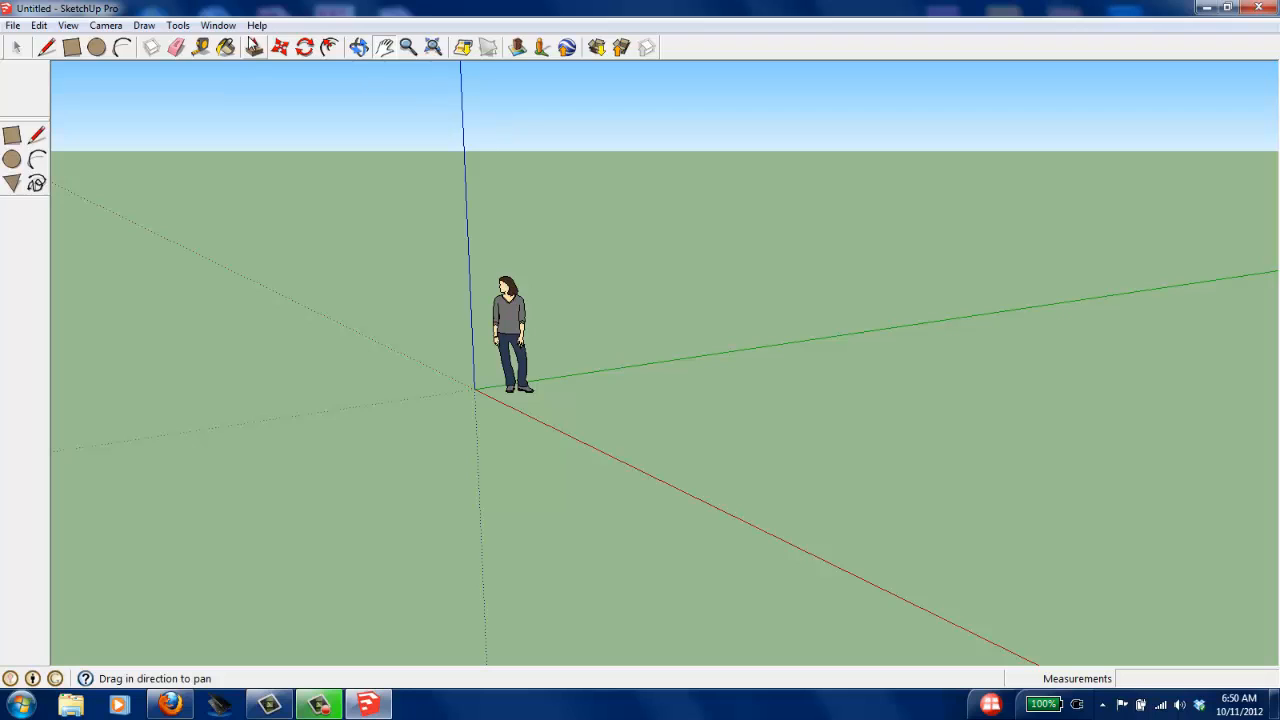
Step: Show the Layers window
{"action": "left_click", "coordinate": [219, 25]}
{"action": "left_click", "coordinate": [224, 23]}
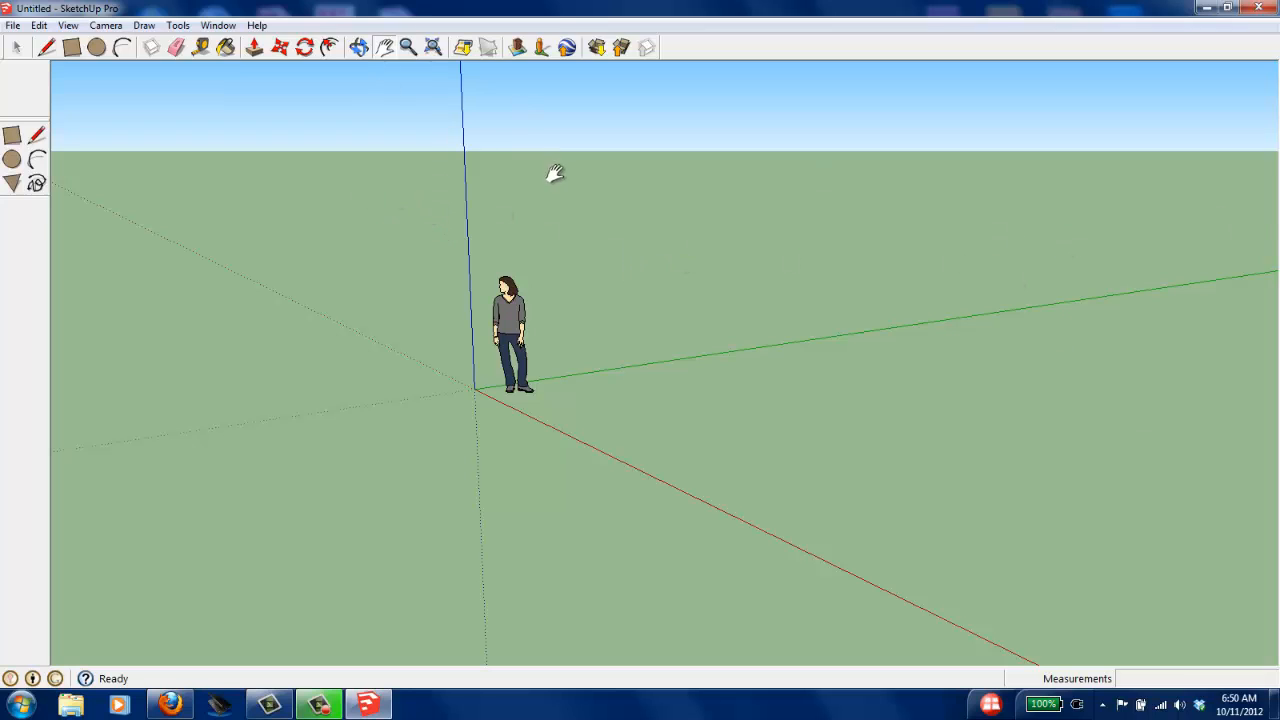
{"action": "left_click", "coordinate": [220, 26]}
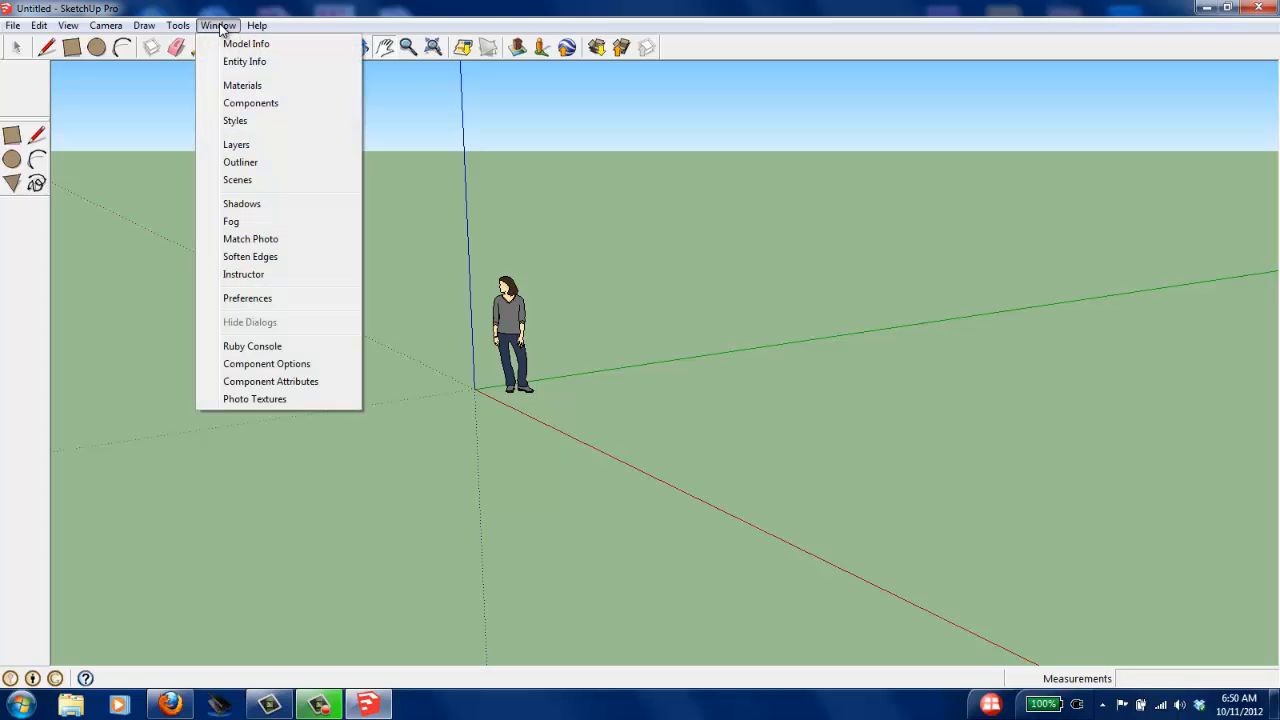
{"action": "left_click", "coordinate": [257, 145]}
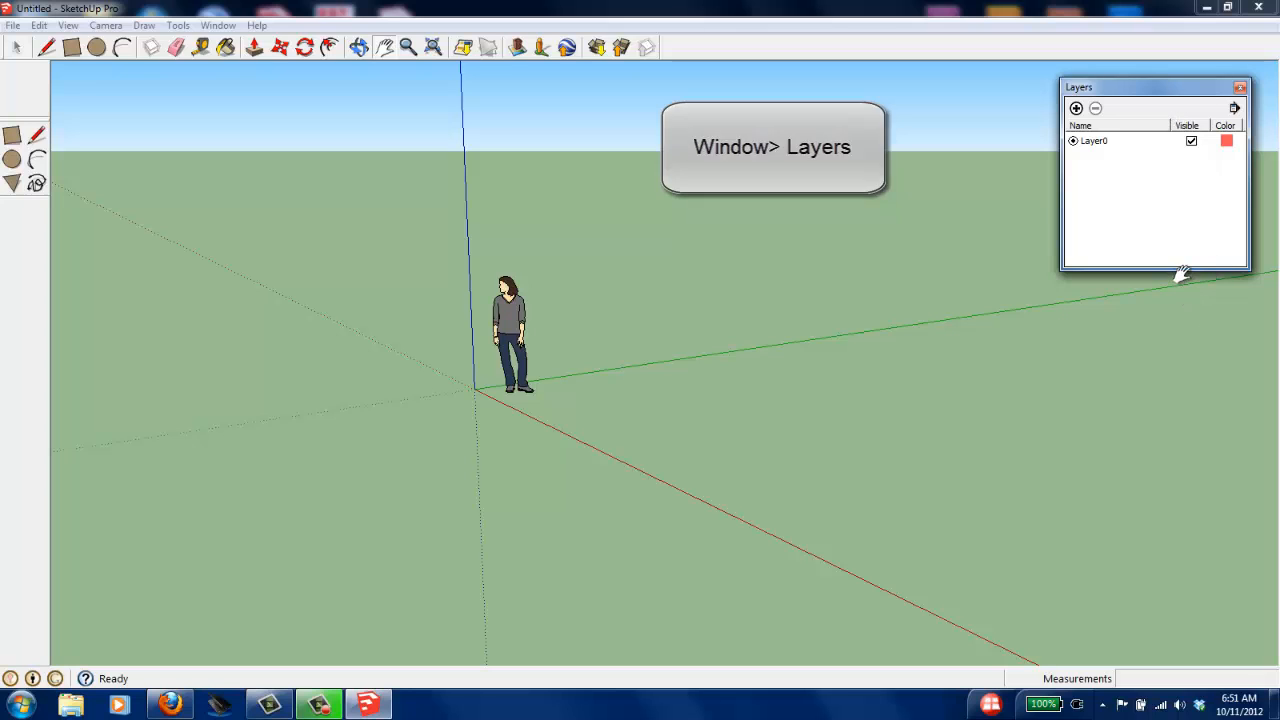
Step: Lengthen the Layers window, add a layer named p-bldg and make it the active layer
{"action": "left_click_drag", "start_coordinate": [1177, 268], "coordinate": [1176, 426]}
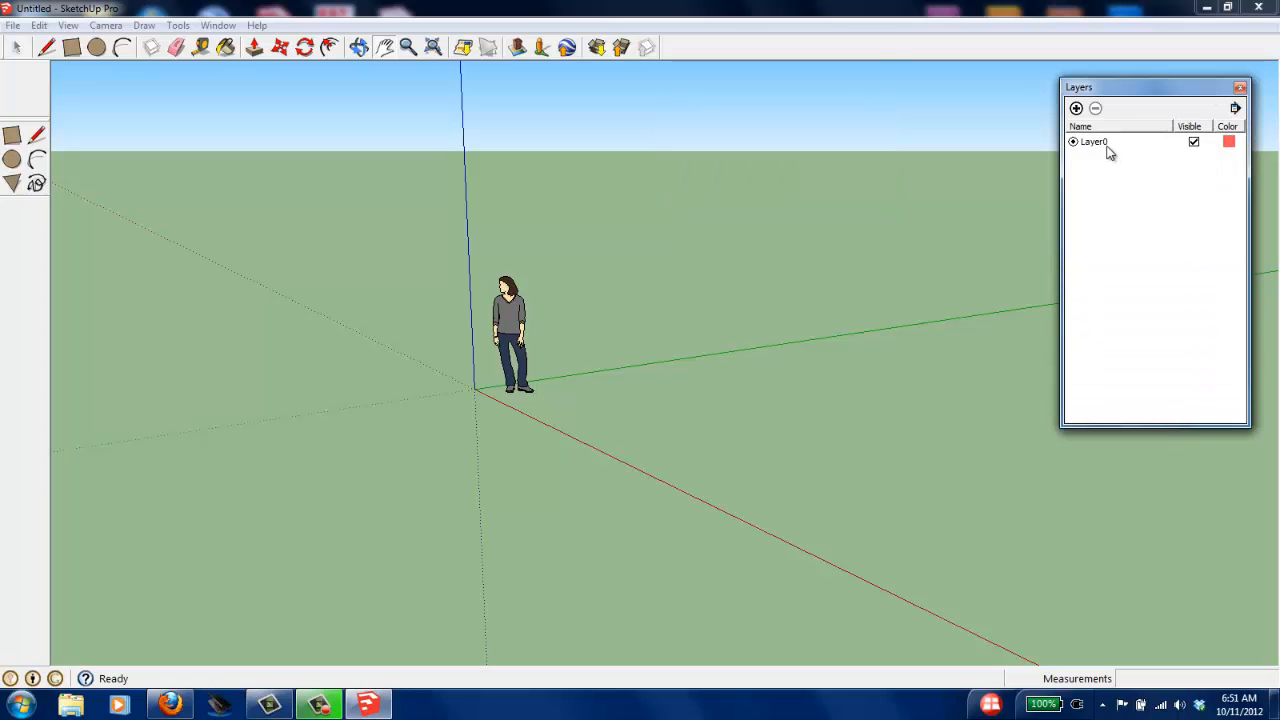
{"action": "left_click", "coordinate": [1076, 109]}
{"action": "left_click", "coordinate": [1073, 157]}
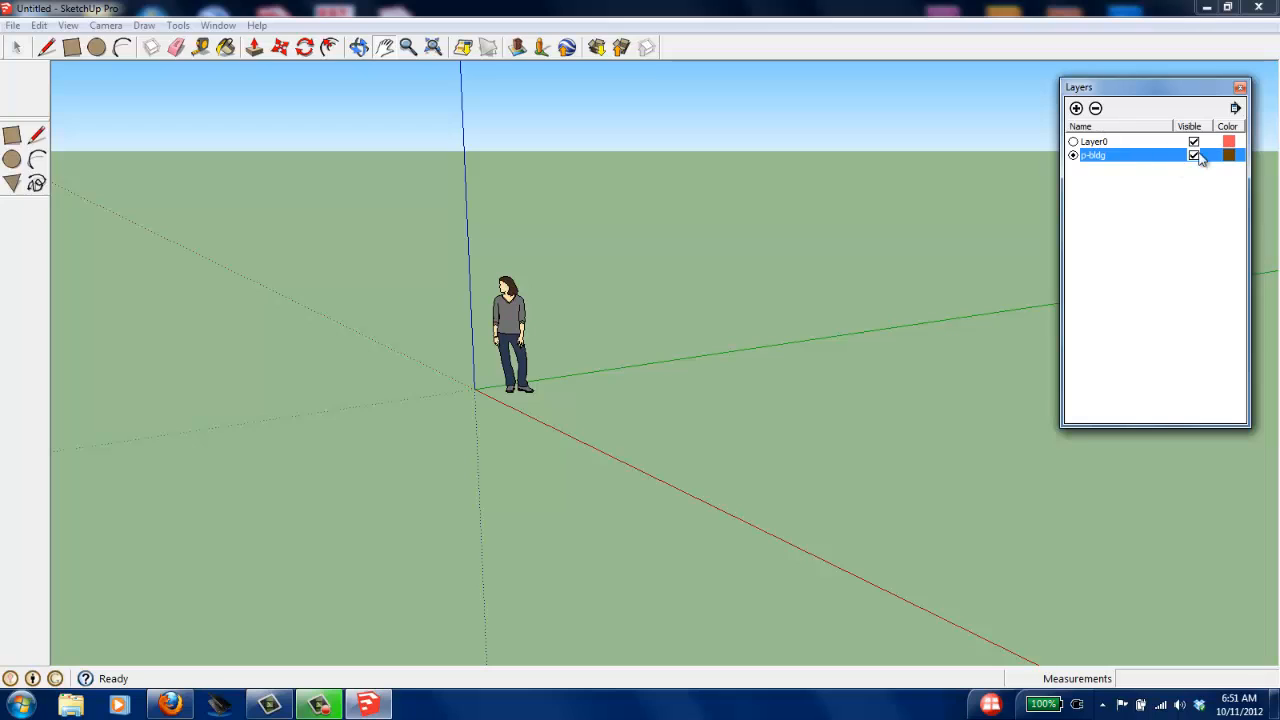
Step: Hide Layer0, make it visible again, and reselect the p-bldg layer
{"action": "left_click", "coordinate": [1193, 142]}
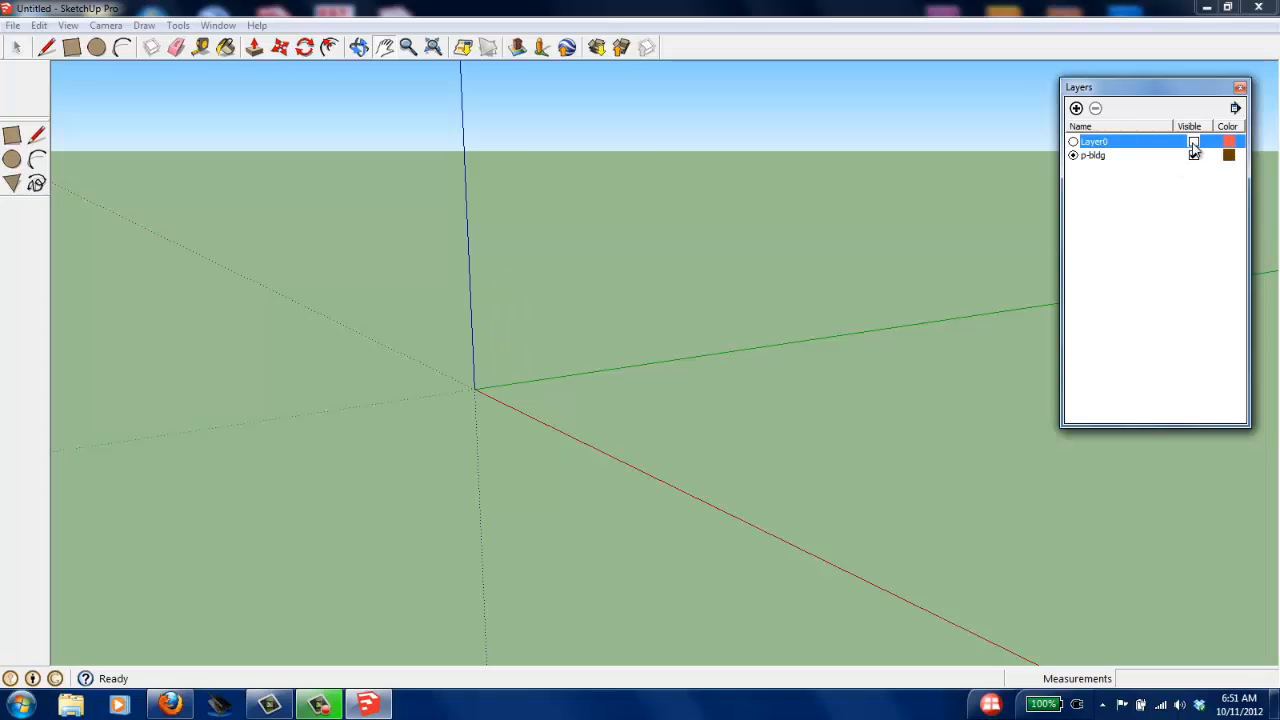
{"action": "left_click", "coordinate": [1193, 142]}
{"action": "left_click", "coordinate": [1136, 157]}
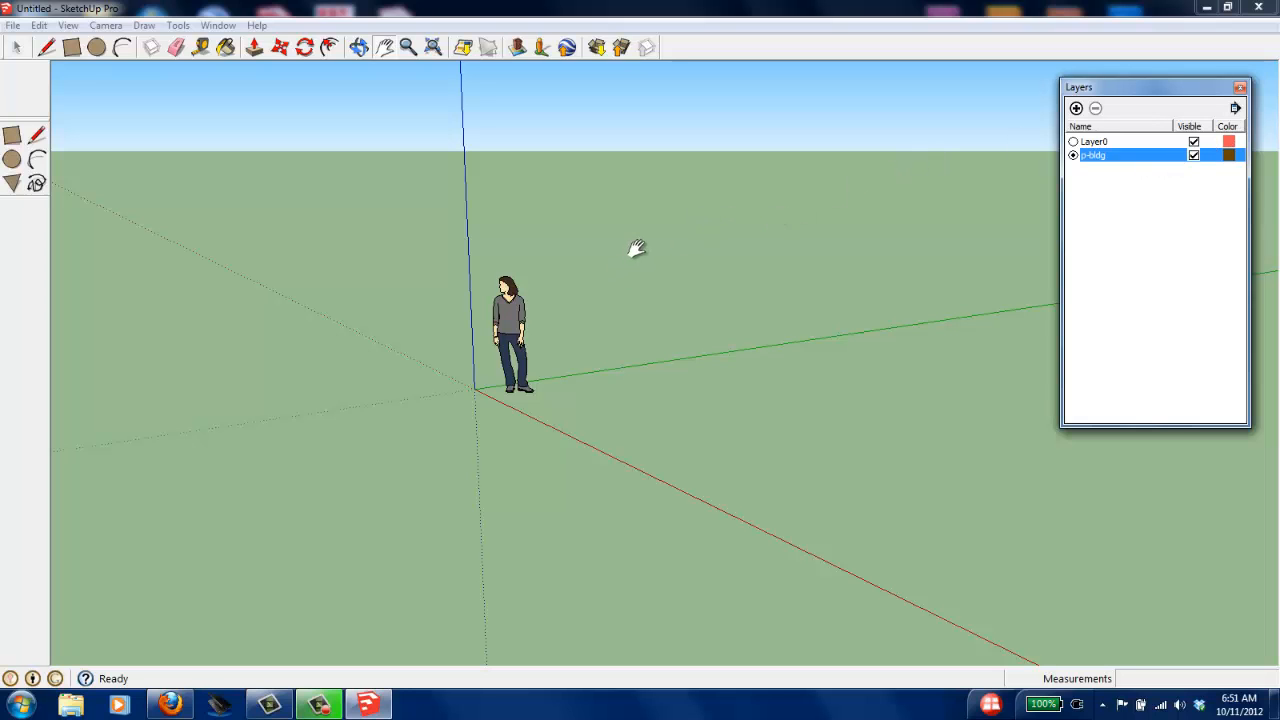
Step: Dismiss the Windows performance prompt by keeping the current color scheme and not showing the message again
{"action": "left_click", "coordinate": [573, 400]}
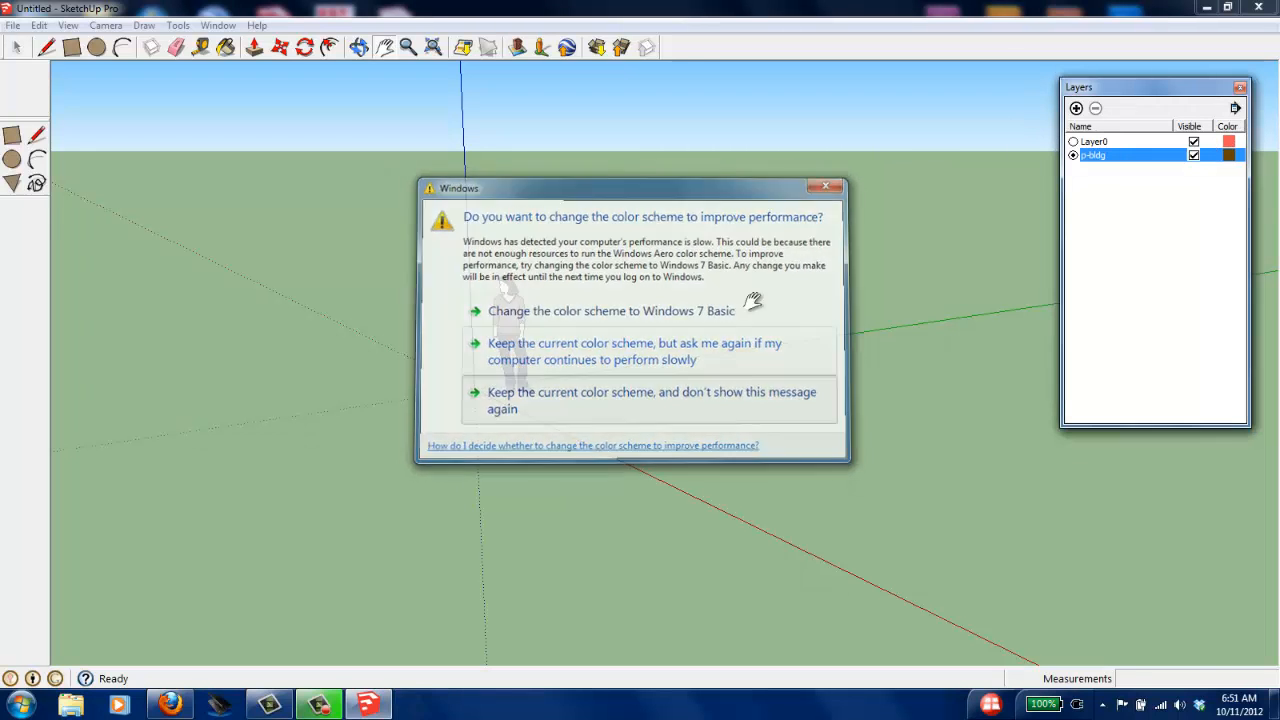
{"action": "left_click_drag", "start_coordinate": [604, 312], "coordinate": [607, 319]}
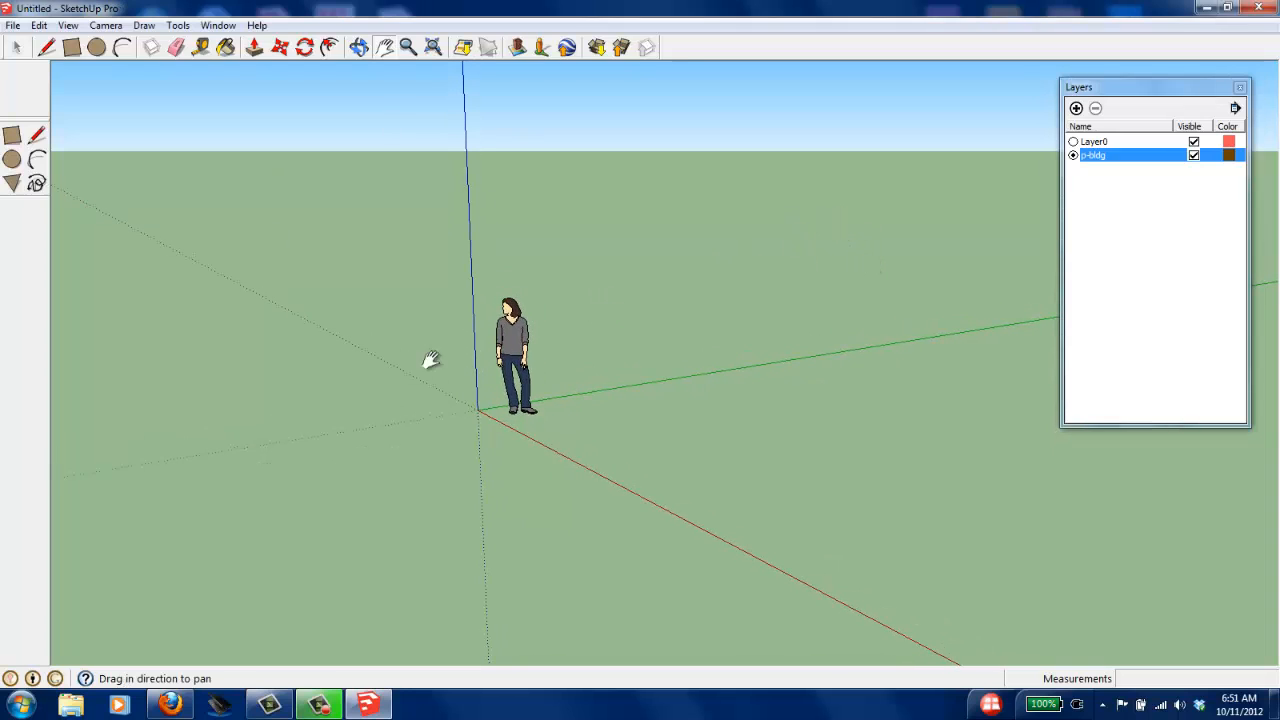
{"action": "middle_click_drag", "start_coordinate": [489, 391], "coordinate": [789, 294]}
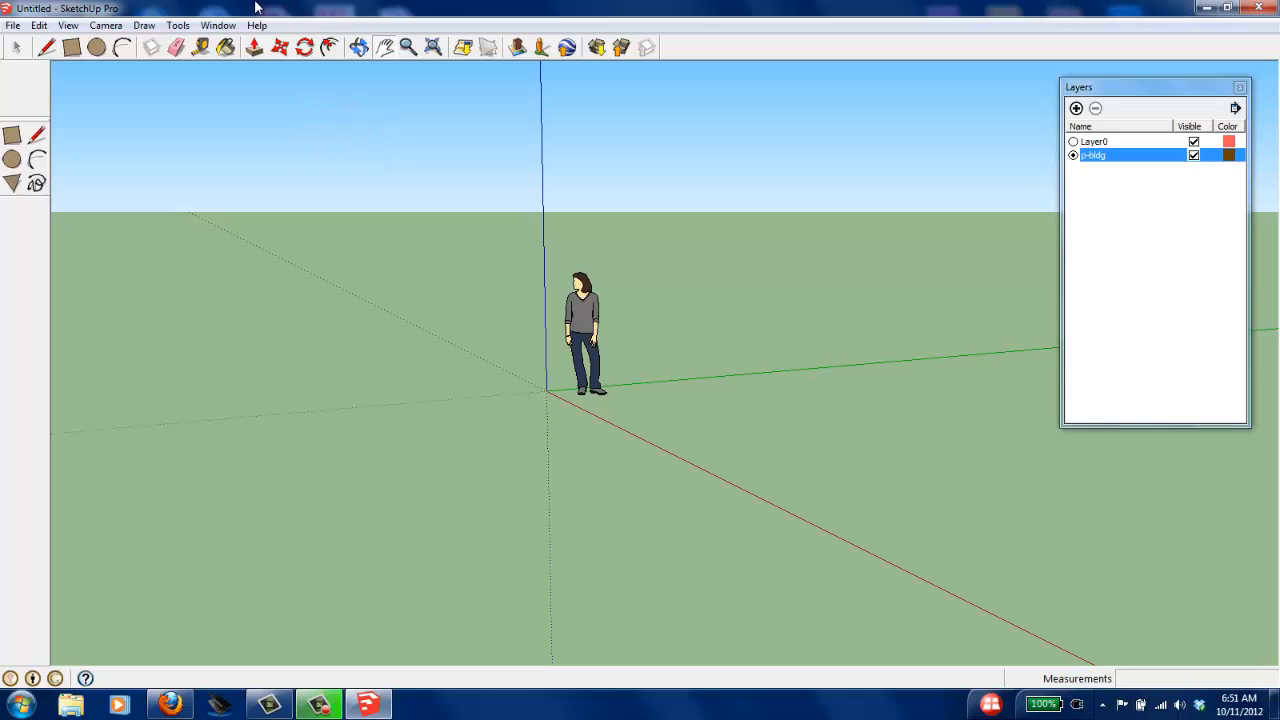
Step: Show the Views toolbar and place it beside the Drawing toolbar
{"action": "left_click", "coordinate": [67, 26]}
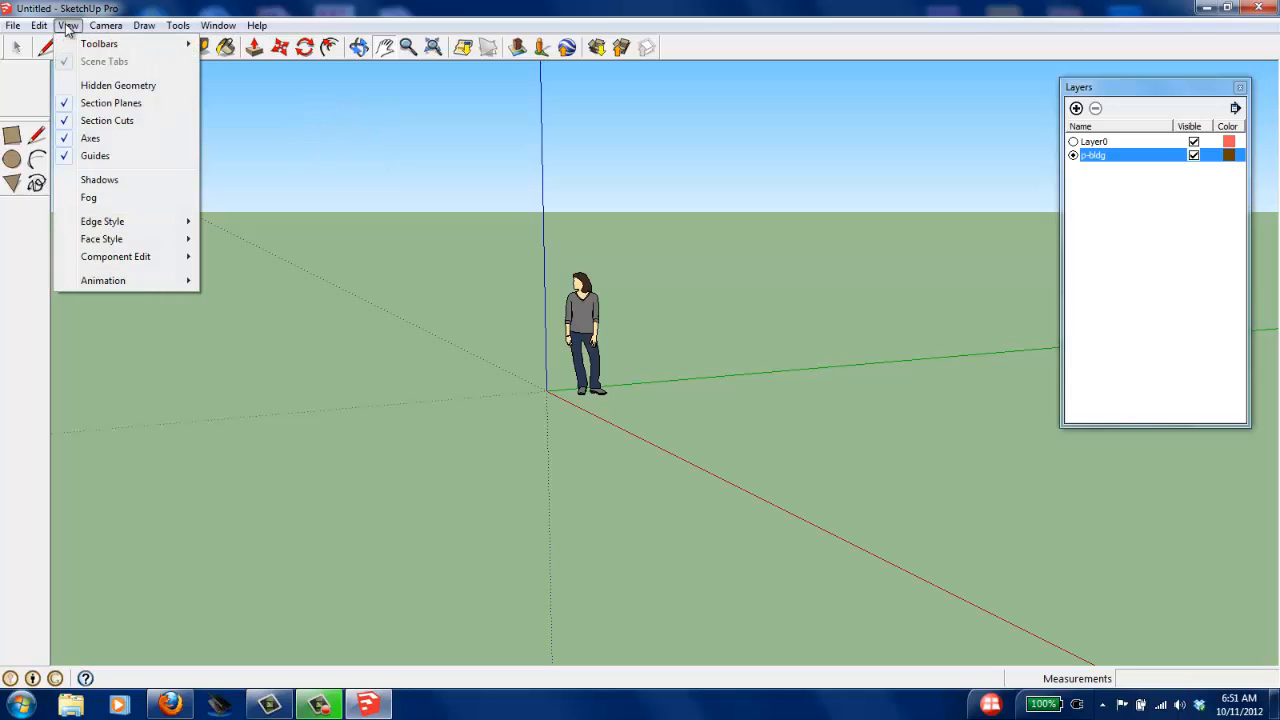
{"action": "mouse_move", "coordinate": [101, 45]}
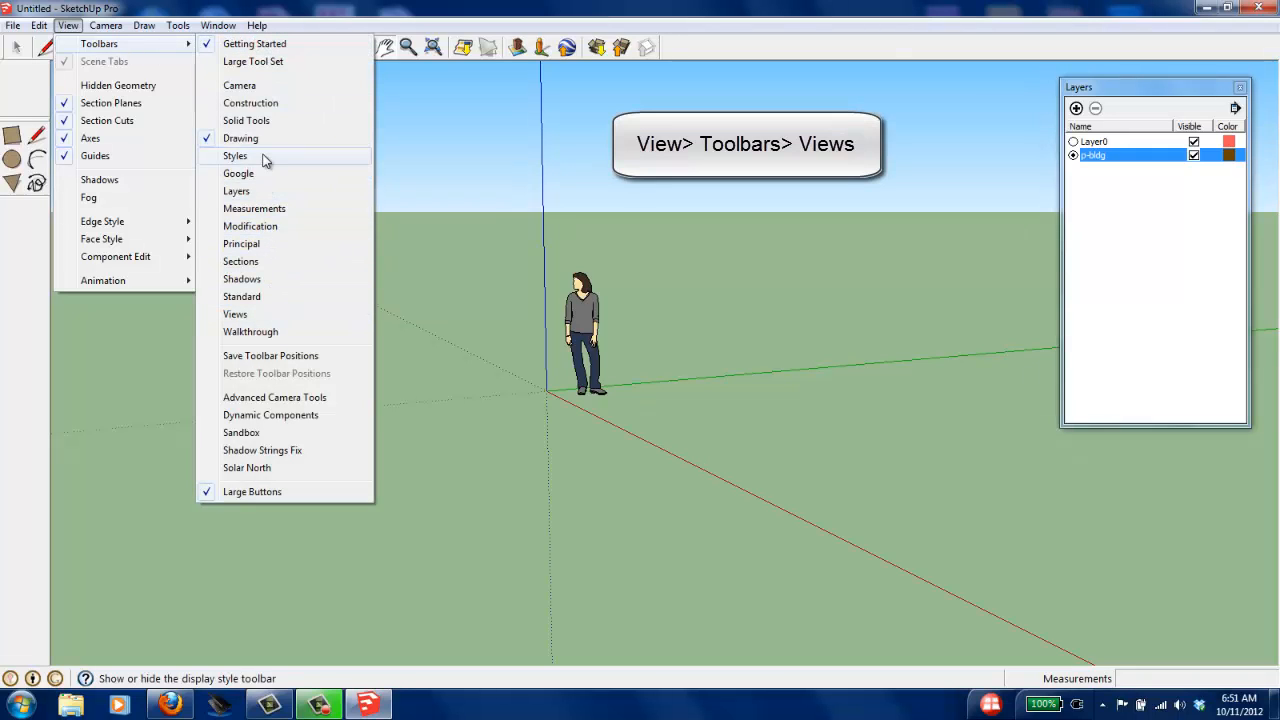
{"action": "left_click", "coordinate": [265, 316]}
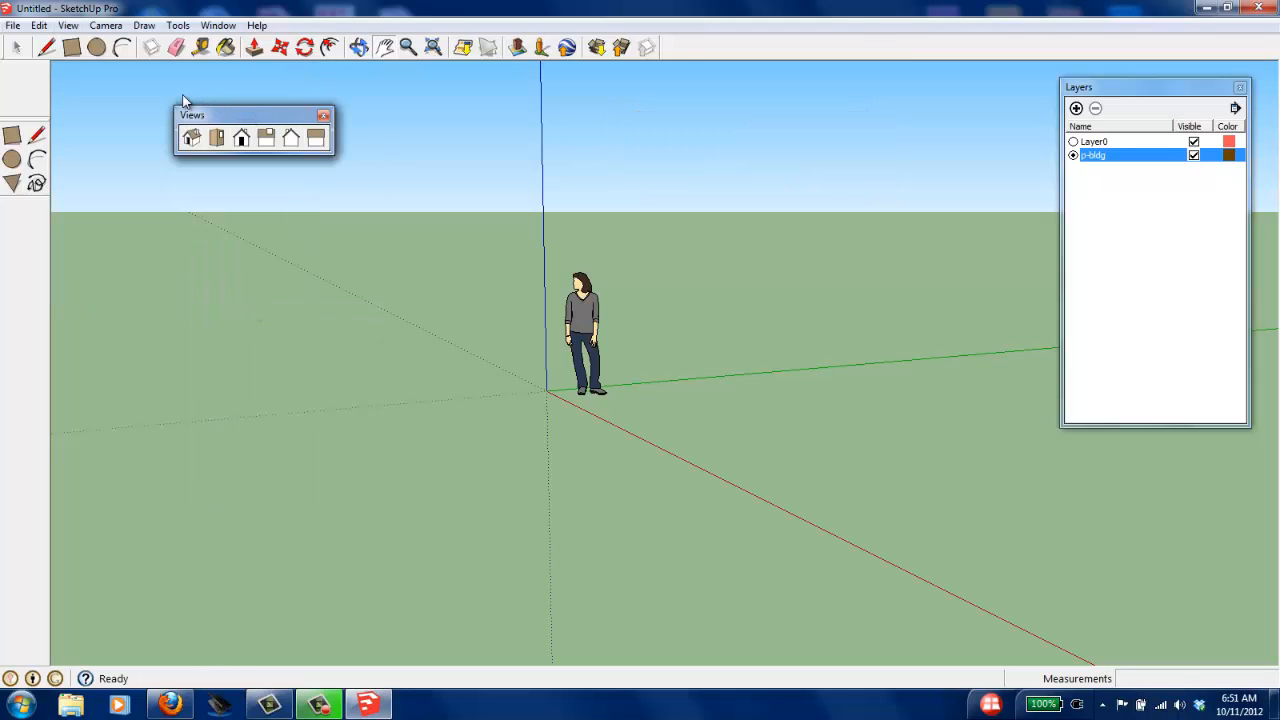
{"action": "left_click_drag", "start_coordinate": [252, 116], "coordinate": [167, 95]}
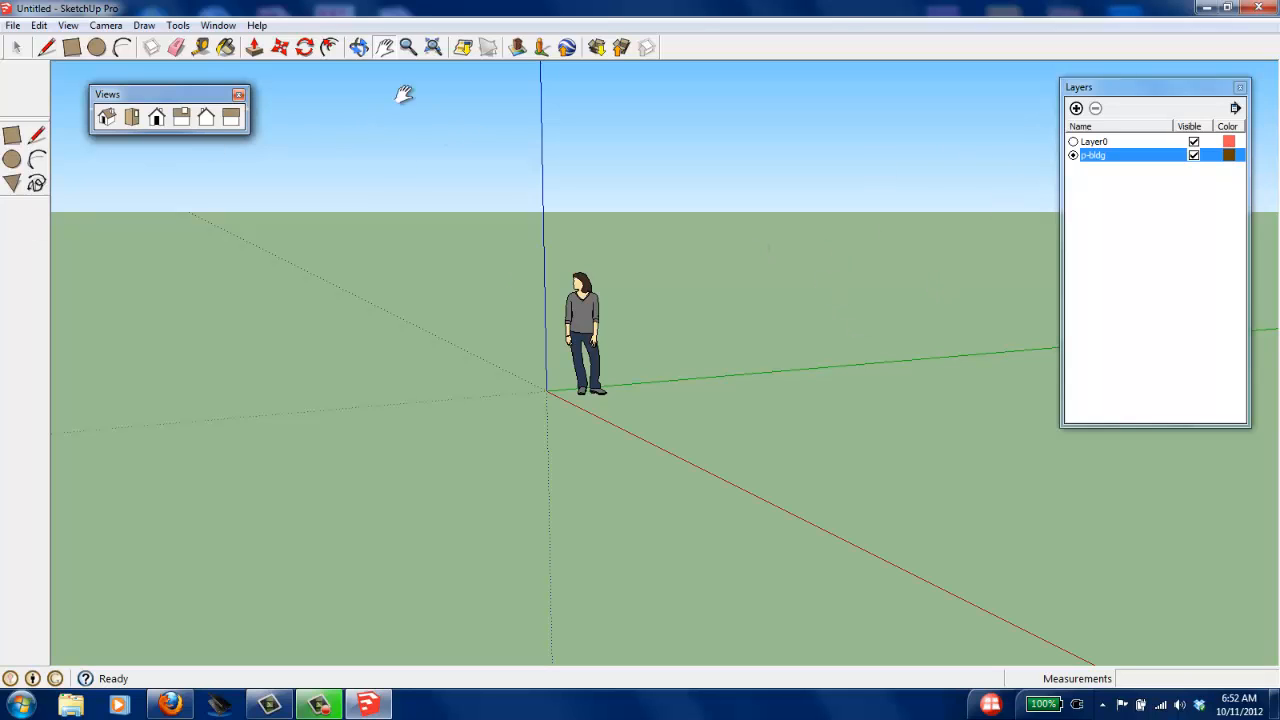
Step: Draw a rectangle about 10' 7" by 9' 6" on the ground across the red axis, in front of the figure
{"action": "left_click", "coordinate": [14, 140]}
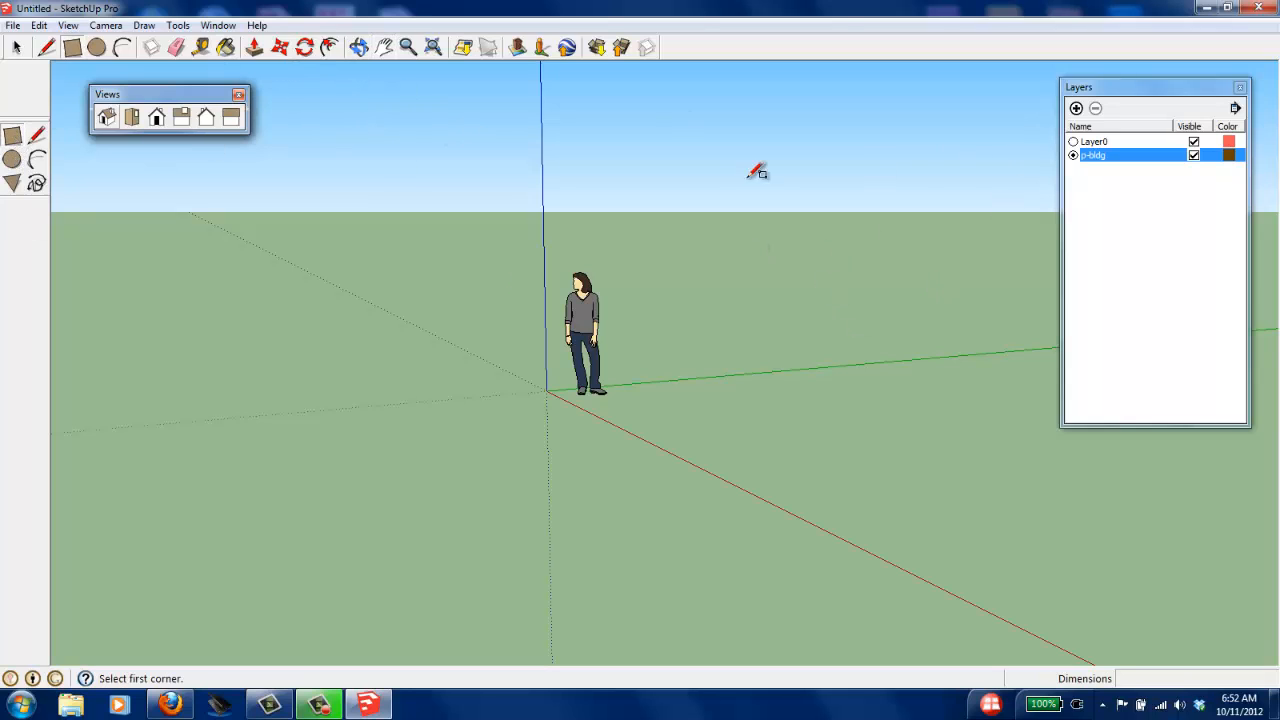
{"action": "left_click", "coordinate": [600, 495]}
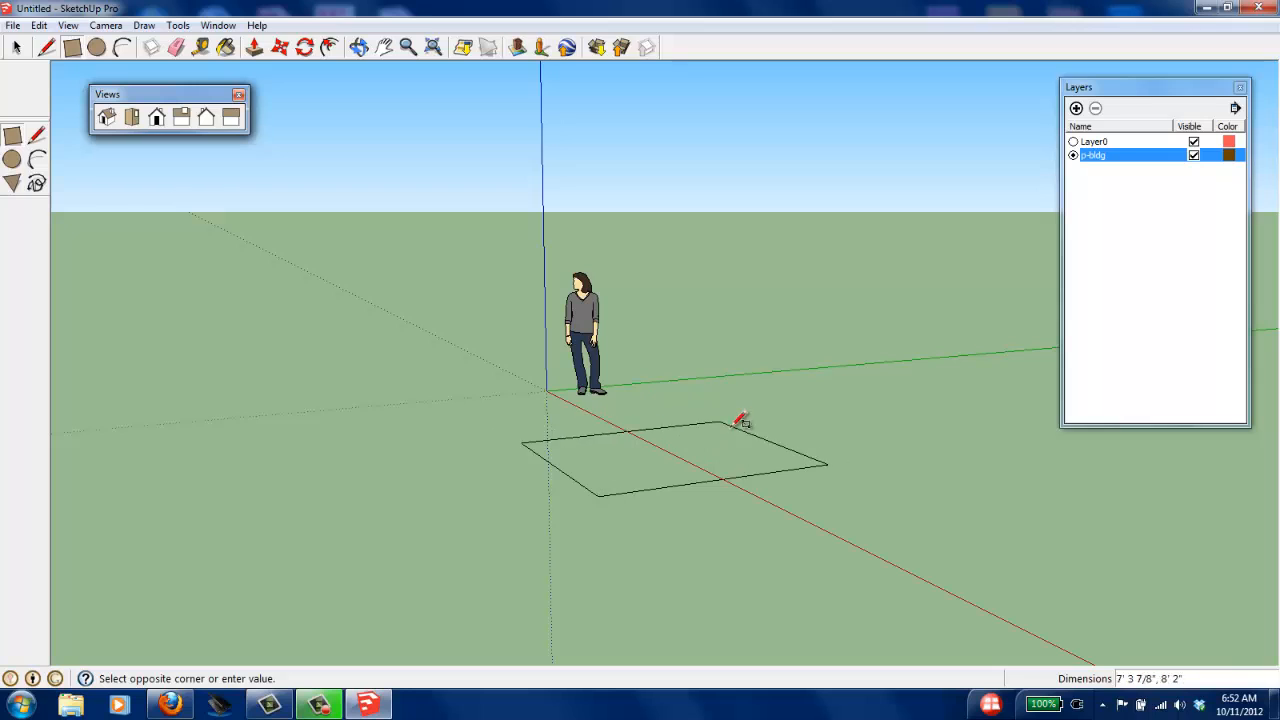
{"action": "left_click", "coordinate": [710, 403]}
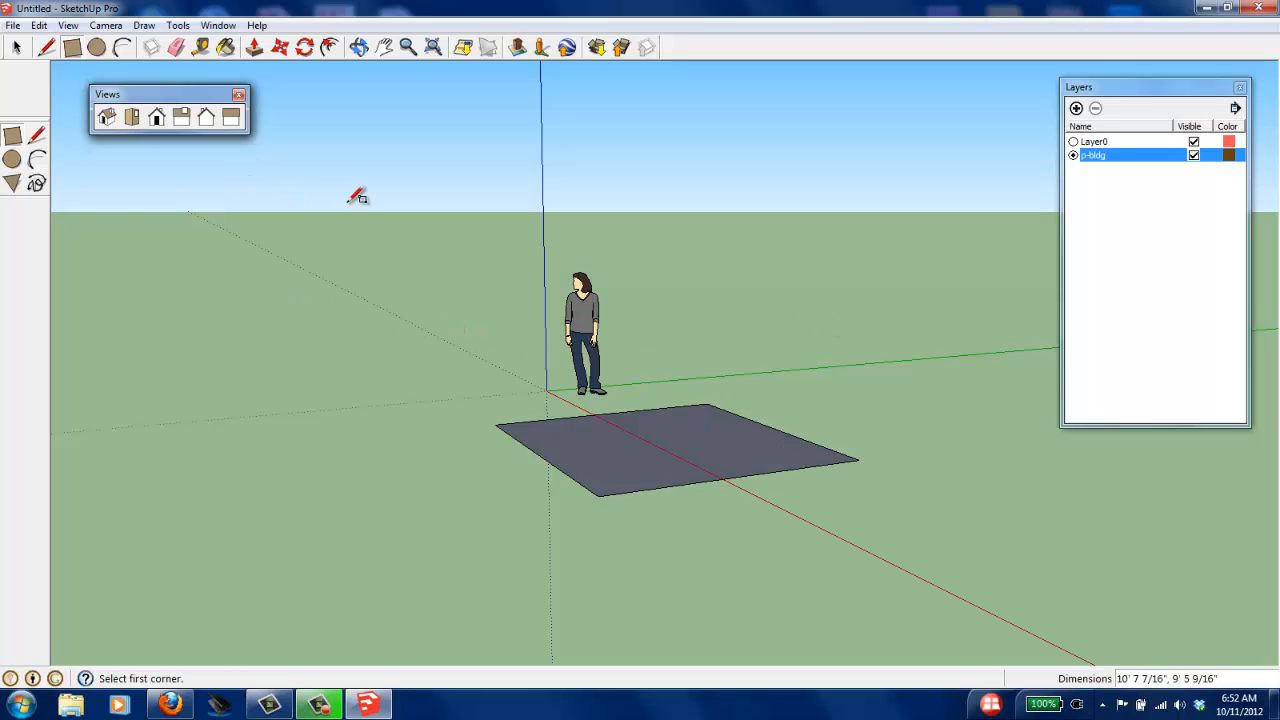
Step: Draw a circle with a radius of about 7' 4" on the ground, across the origin from the rectangle
{"action": "left_click", "coordinate": [12, 159]}
{"action": "left_click", "coordinate": [262, 411]}
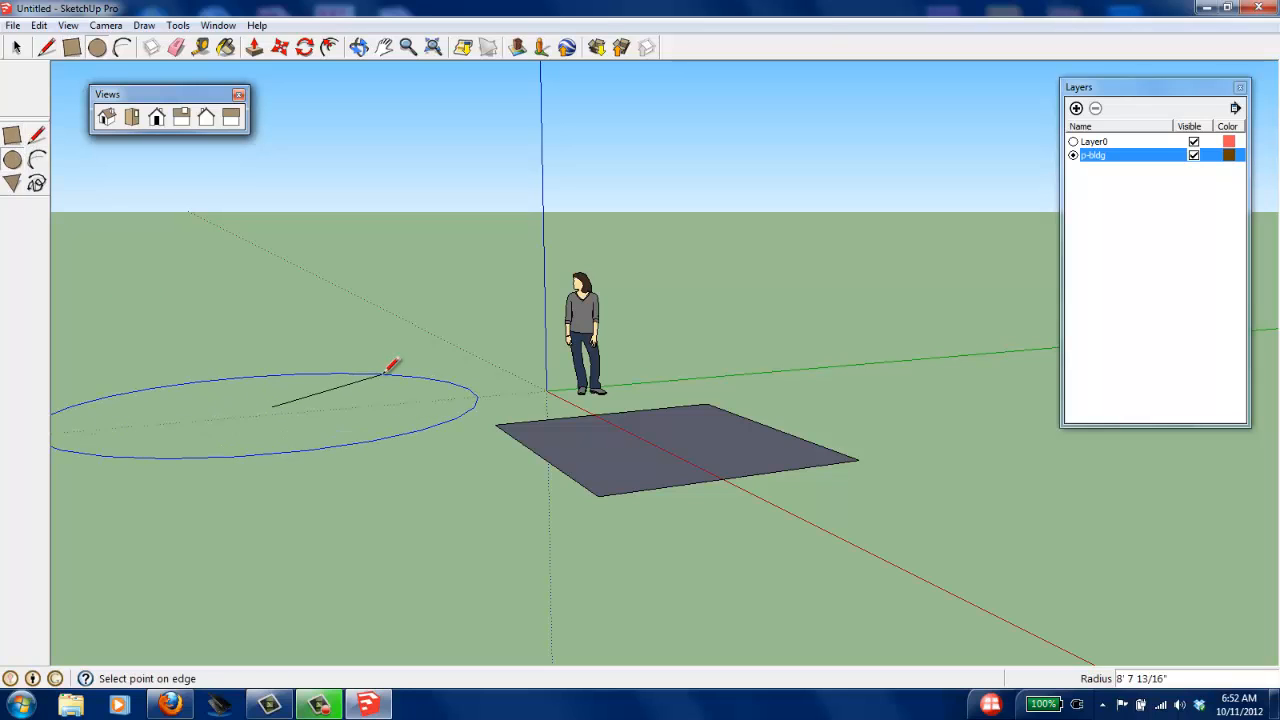
{"action": "left_click", "coordinate": [372, 367]}
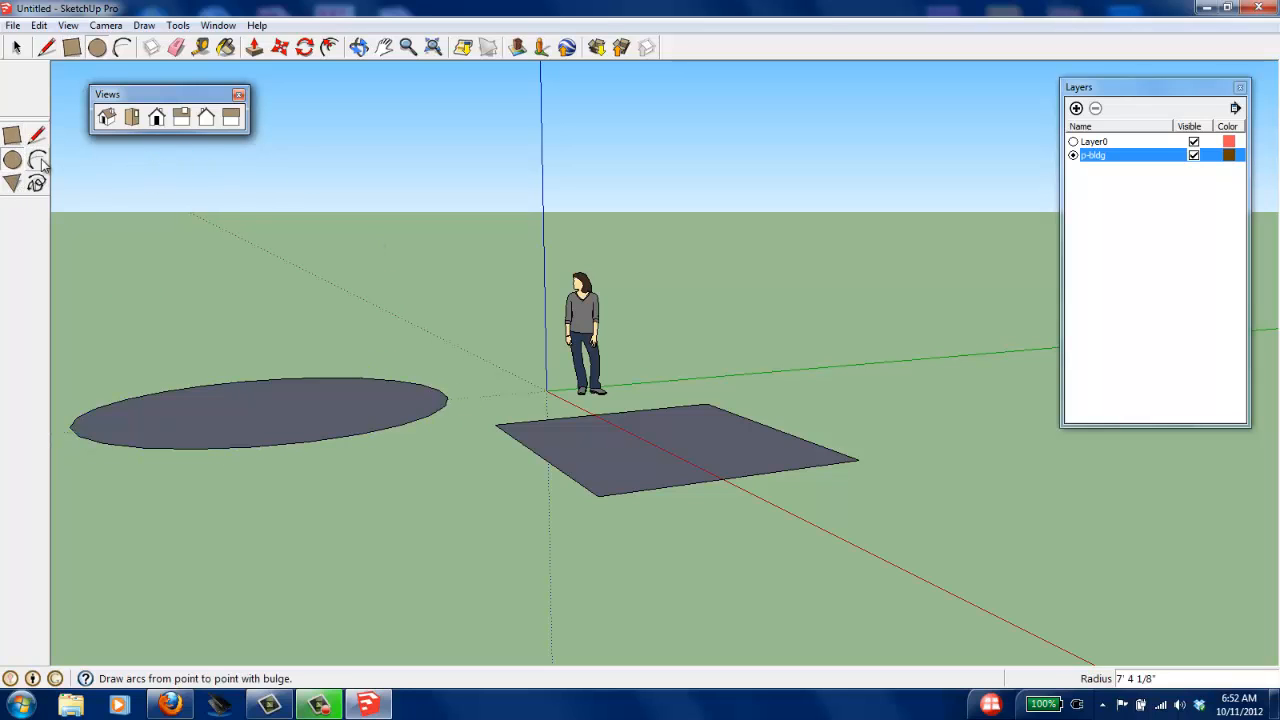
Step: Draw a closed irregular freehand outline on the ground beyond the rectangle, plus an open freehand line behind it
{"action": "left_click", "coordinate": [36, 184]}
{"action": "mouse_move", "coordinate": [859, 321]}
{"action": "left_mouse_down"}
{"action": "mouse_move", "coordinate": [985, 449]}
{"action": "mouse_move", "coordinate": [977, 583]}
{"action": "mouse_move", "coordinate": [1030, 467]}
{"action": "left_mouse_up"}
{"action": "mouse_move", "coordinate": [1016, 418]}
{"action": "left_mouse_down"}
{"action": "mouse_move", "coordinate": [951, 329]}
{"action": "mouse_move", "coordinate": [883, 334]}
{"action": "mouse_move", "coordinate": [859, 321]}
{"action": "left_mouse_up"}
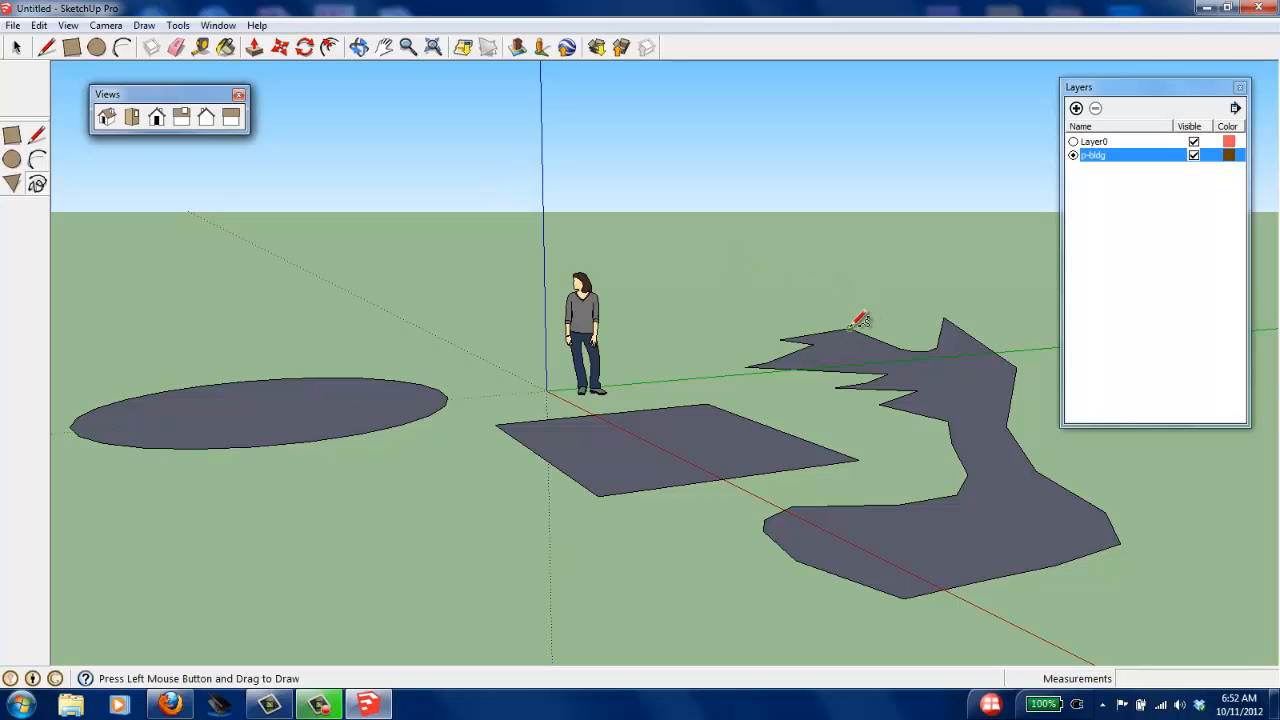
{"action": "left_click_drag", "start_coordinate": [696, 294], "coordinate": [924, 284]}
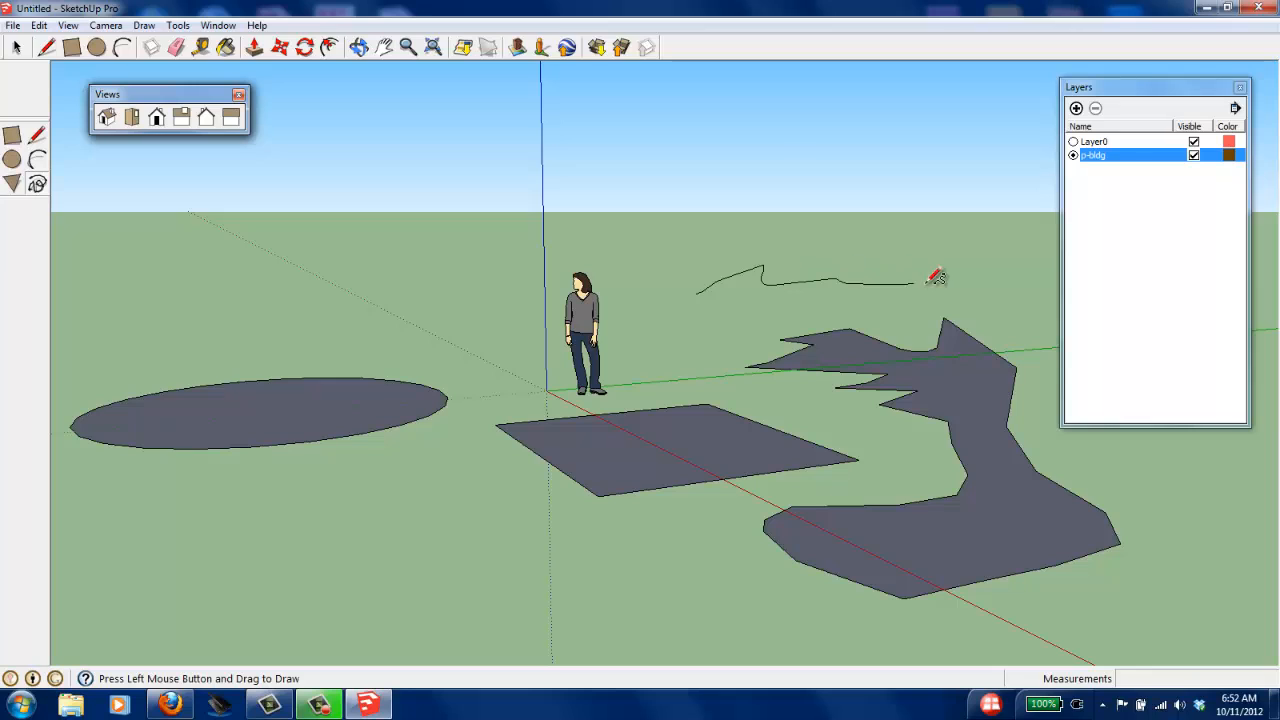
Step: Draw a triangle with lines between the circle and rectangle, with about 4' 7" edges parallel to the green and blue axes
{"action": "left_click", "coordinate": [37, 135]}
{"action": "left_click", "coordinate": [487, 477]}
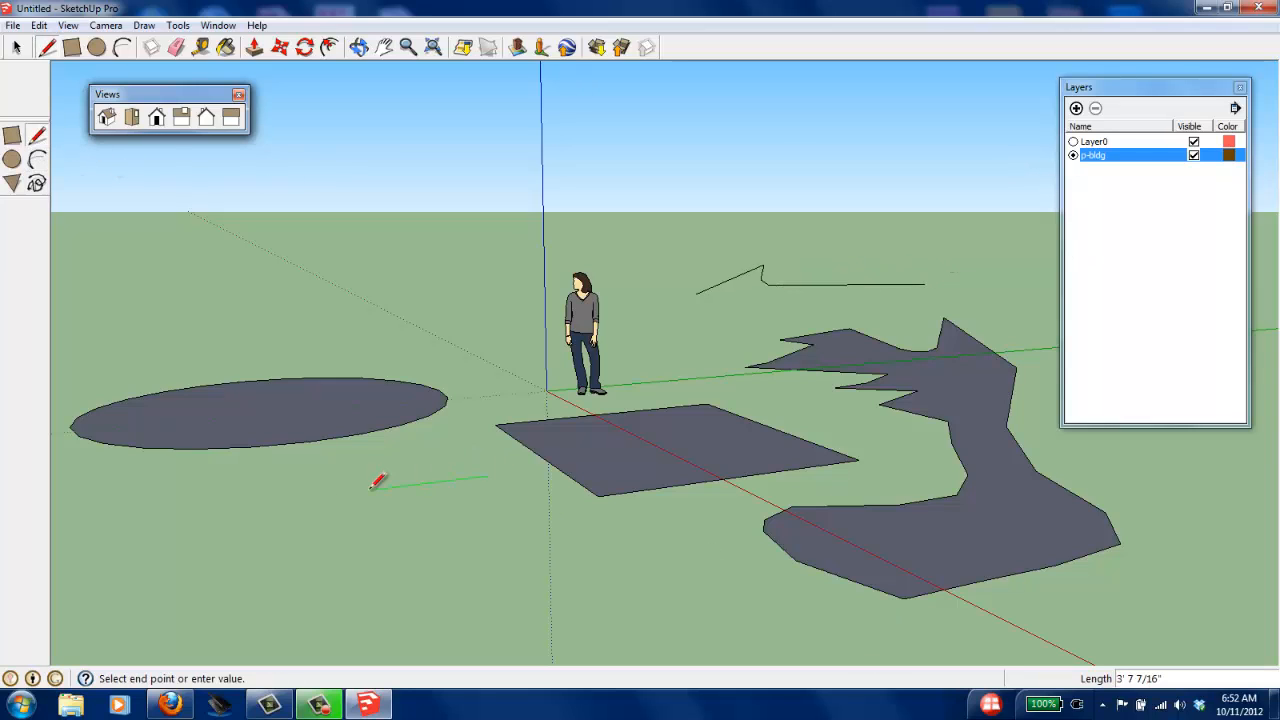
{"action": "left_click", "coordinate": [336, 494]}
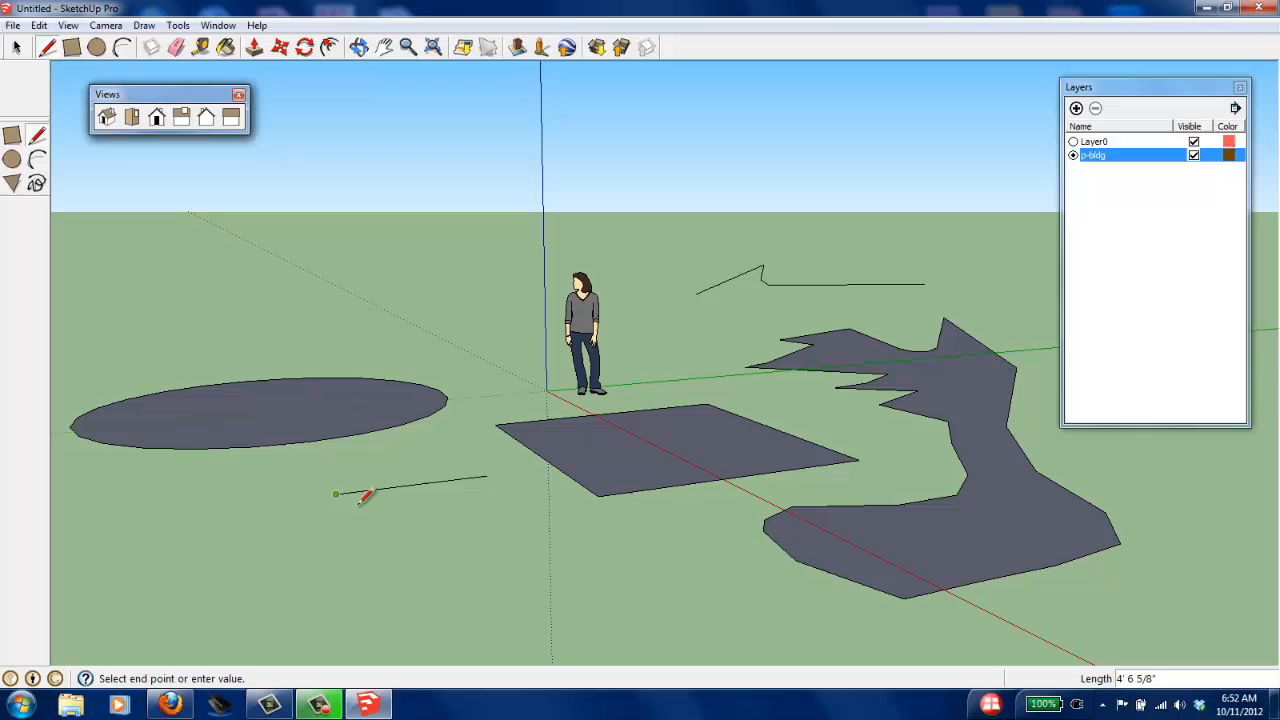
{"action": "left_click", "coordinate": [490, 611]}
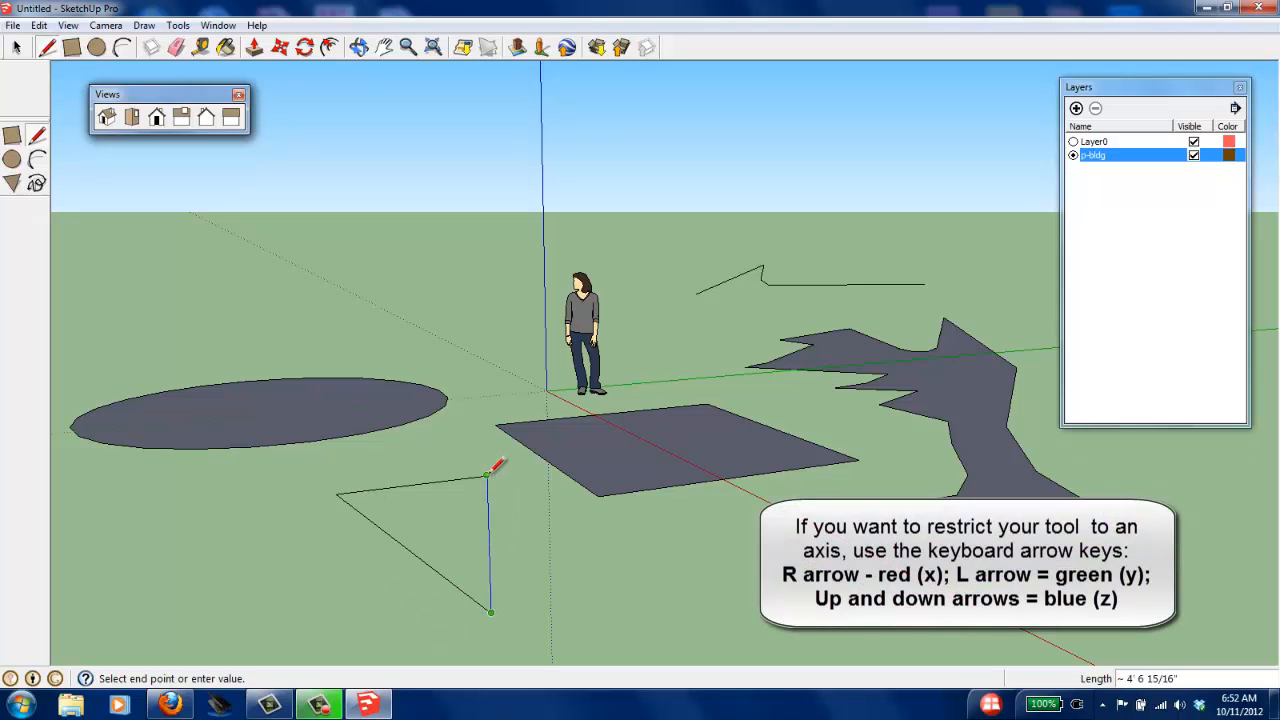
{"action": "left_click", "coordinate": [487, 477]}
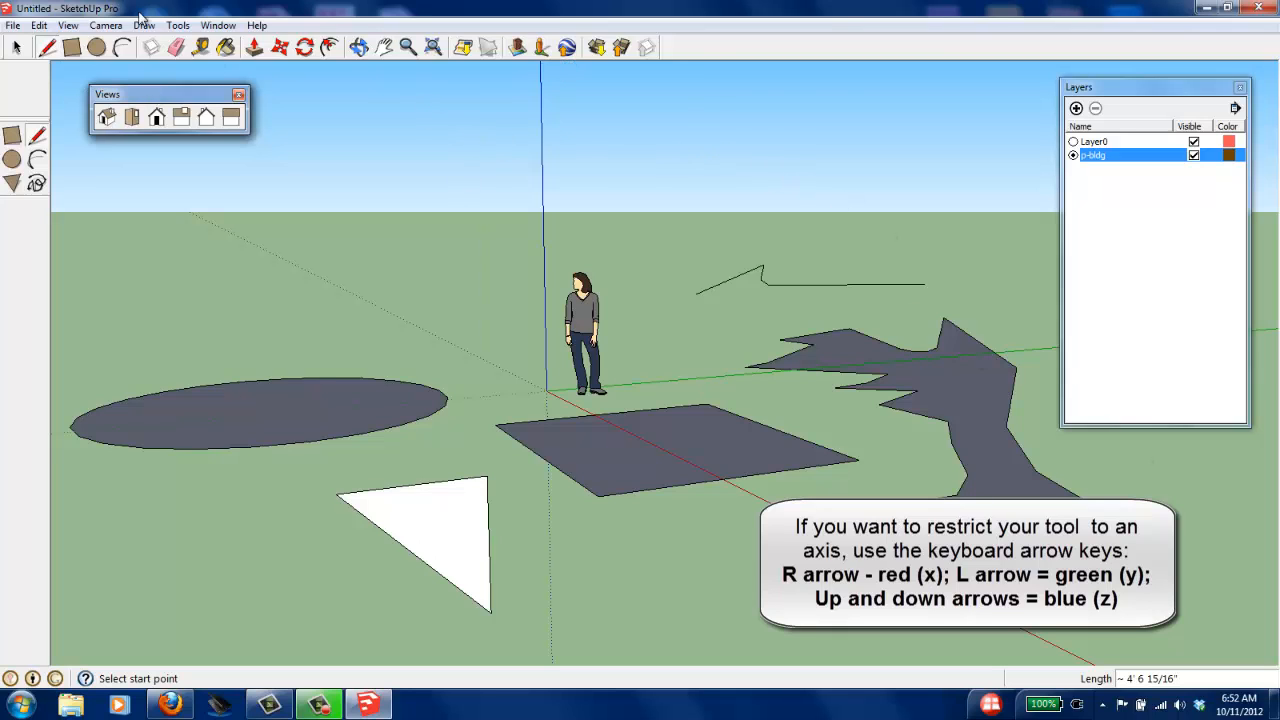
Step: Push/Pull the circle, rectangle, triangle and freehand shape into solids, raising the freehand shape about 24' 5"
{"action": "left_click", "coordinate": [254, 50]}
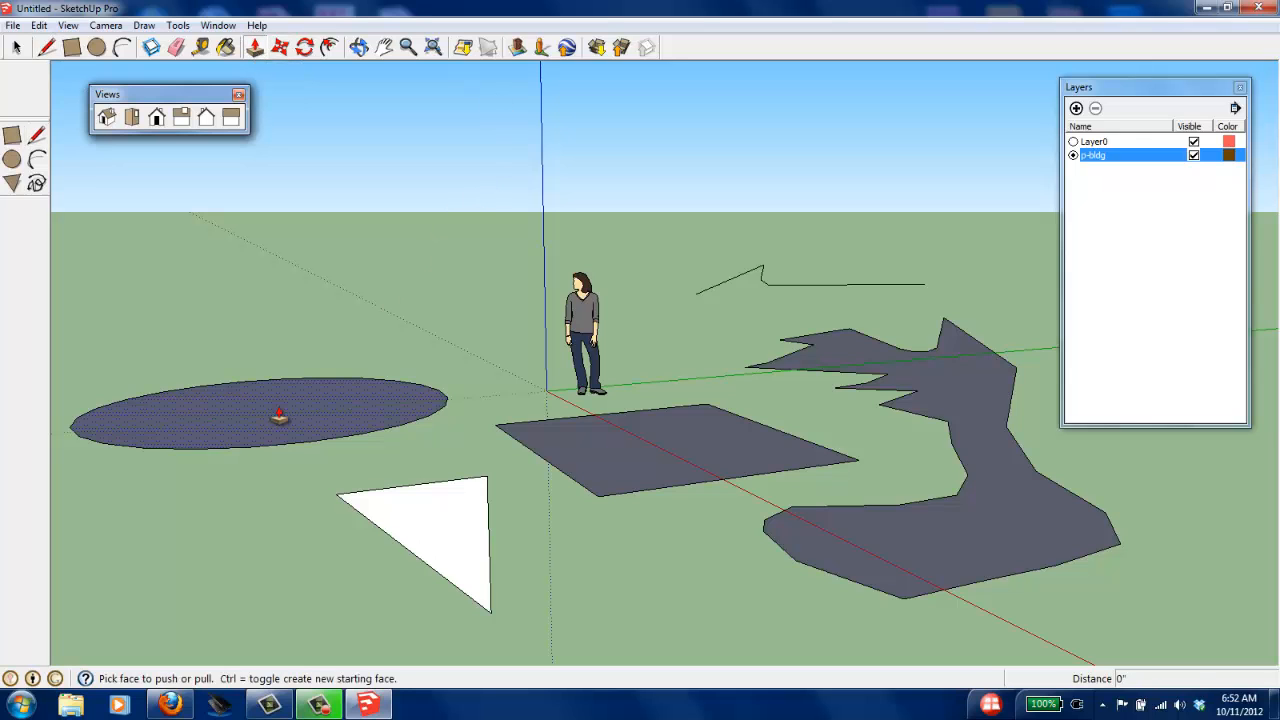
{"action": "left_click_drag", "start_coordinate": [279, 413], "coordinate": [331, 175]}
{"action": "left_click_drag", "start_coordinate": [700, 417], "coordinate": [697, 120]}
{"action": "left_click_drag", "start_coordinate": [368, 525], "coordinate": [585, 606]}
{"action": "left_click_drag", "start_coordinate": [1020, 482], "coordinate": [1003, 10]}
Step: Examine the extruded solids from several sides and from above
{"action": "scroll", "coordinate": [570, 232], "scroll_direction": "down", "scroll_amount": 3}
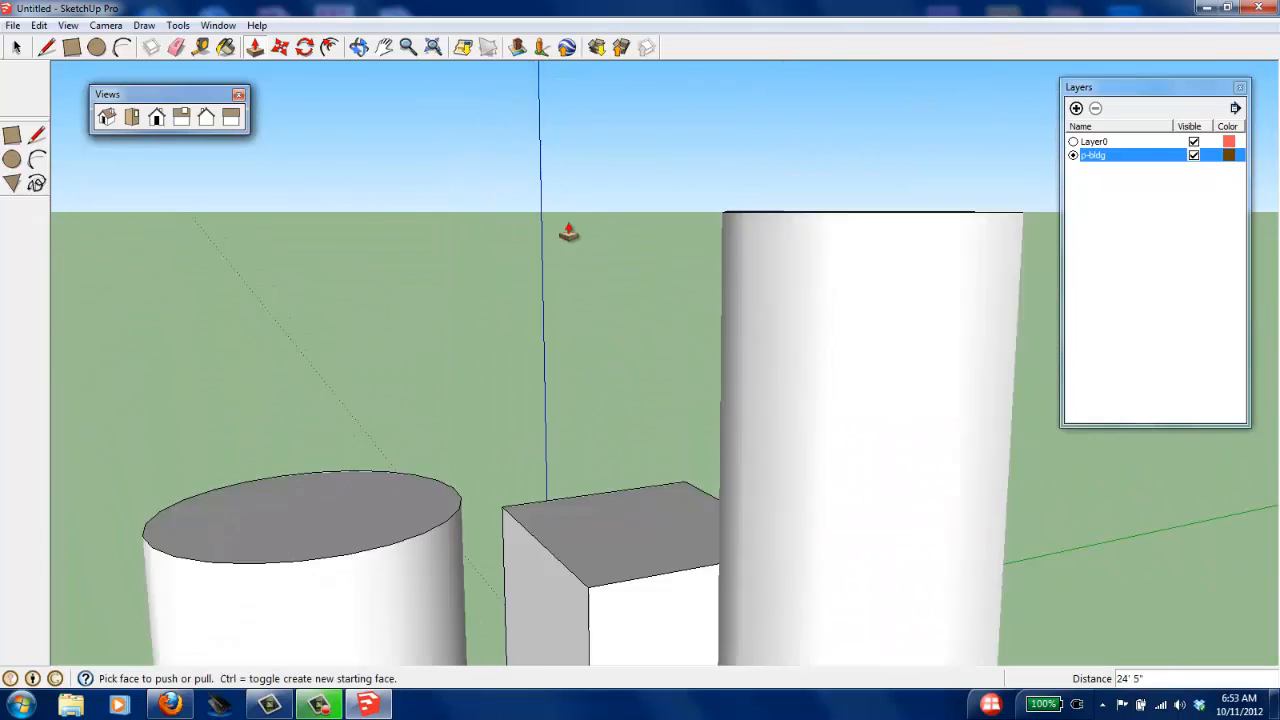
{"action": "middle_click_drag", "start_coordinate": [586, 271], "coordinate": [612, 276]}
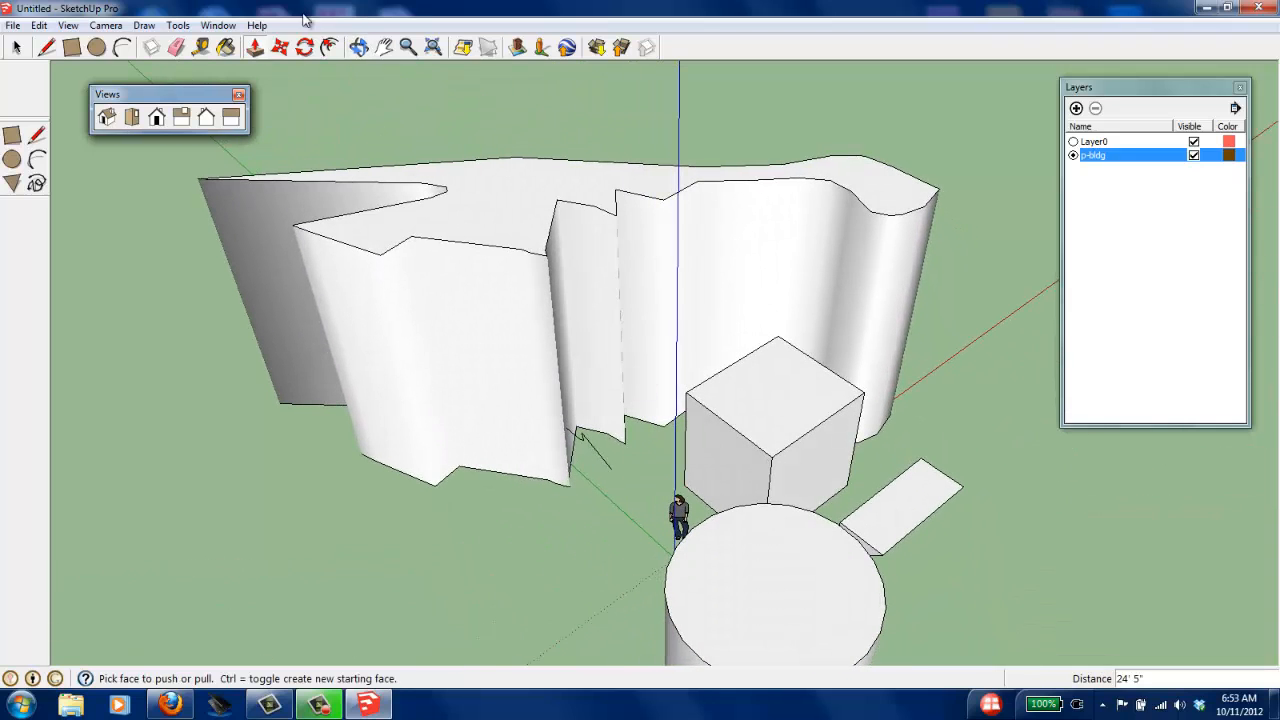
{"action": "left_click", "coordinate": [361, 47]}
{"action": "left_click_drag", "start_coordinate": [457, 563], "coordinate": [529, 498]}
{"action": "left_click_drag", "start_coordinate": [533, 440], "coordinate": [572, 475]}
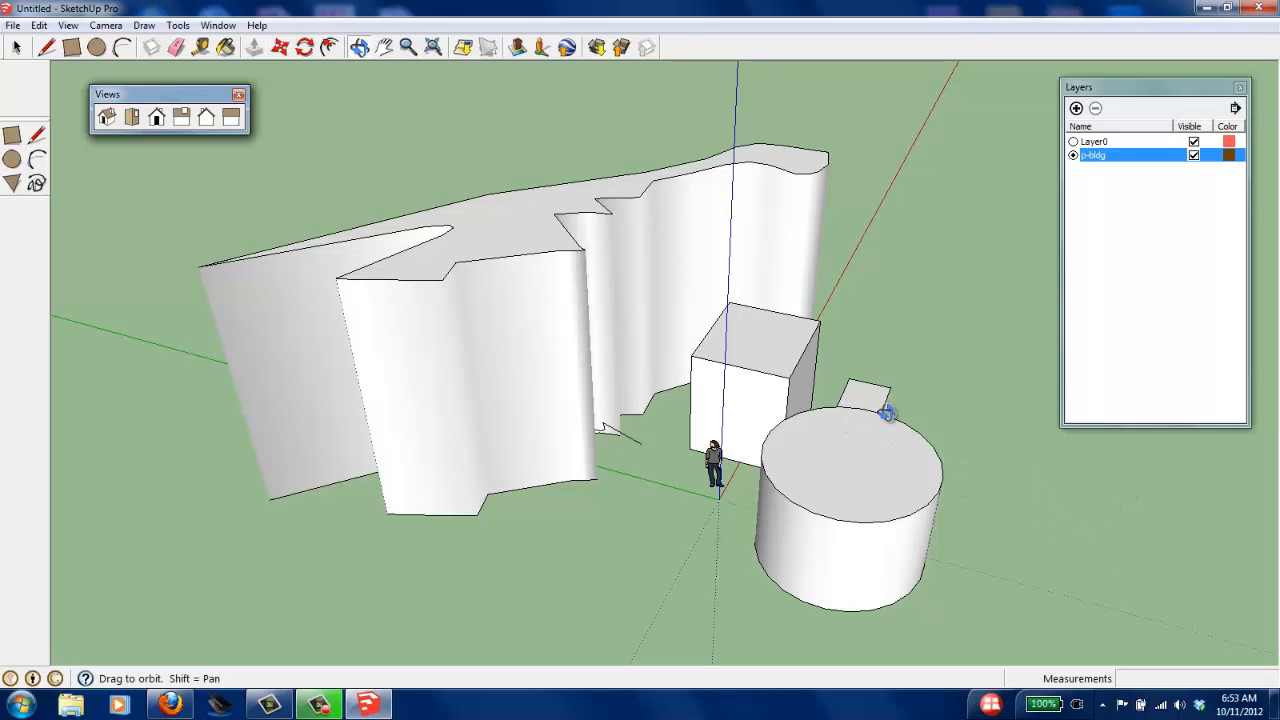
{"action": "left_click_drag", "start_coordinate": [846, 380], "coordinate": [851, 560]}
{"action": "scroll", "coordinate": [880, 585], "scroll_direction": "up", "scroll_amount": 3}
{"action": "scroll", "coordinate": [720, 330], "scroll_direction": "down", "scroll_amount": 3}
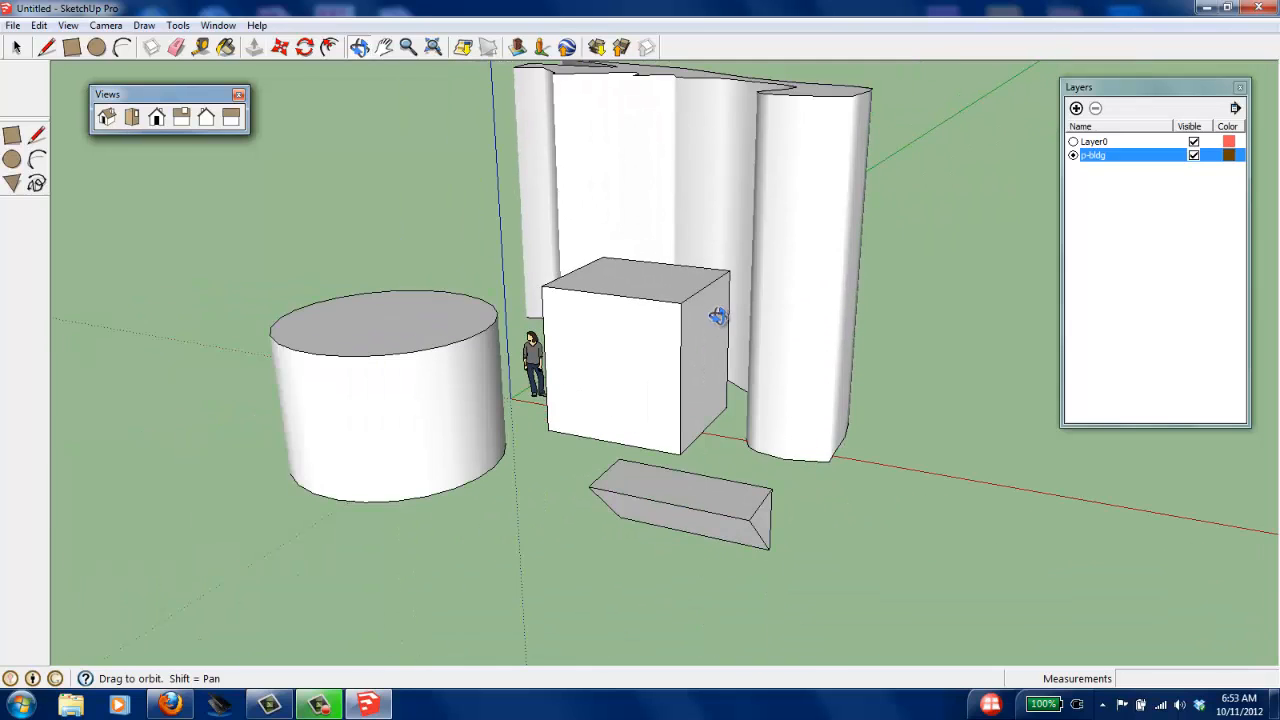
{"action": "left_click_drag", "start_coordinate": [635, 309], "coordinate": [523, 403]}
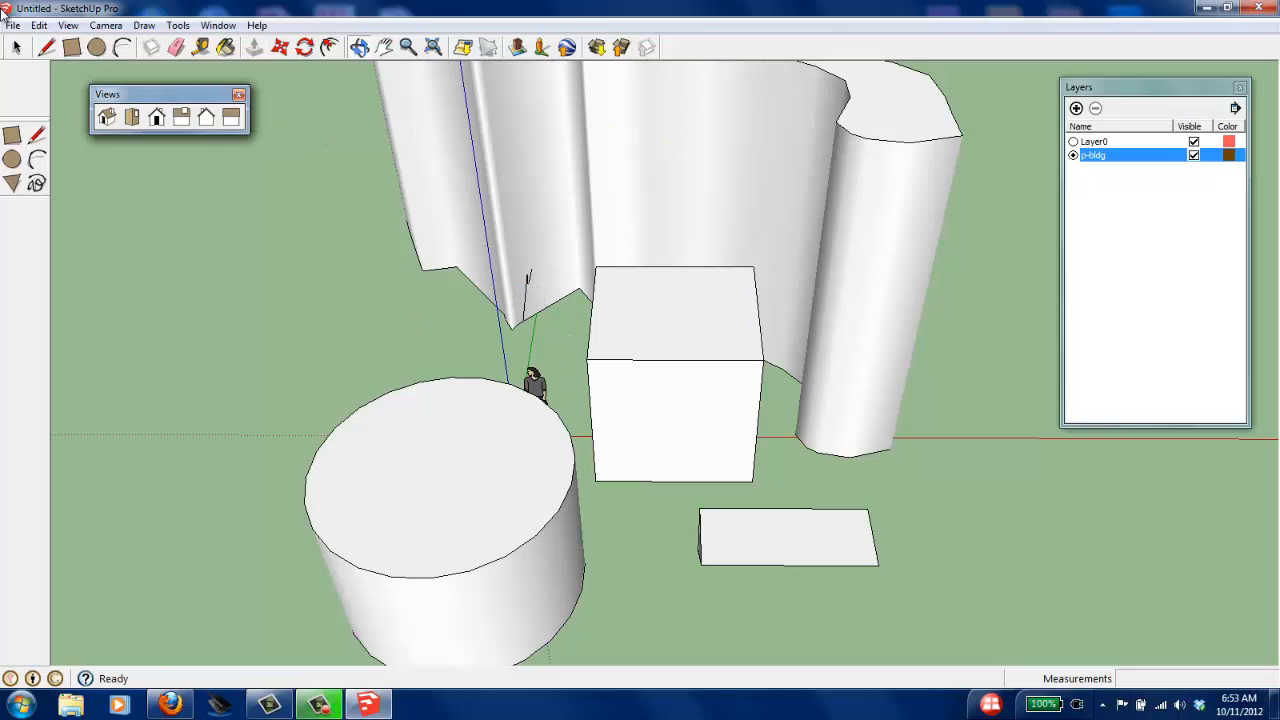
Step: Draw a rectangle about 5' by 3' 10" on the box's top face and pull it up into a tower
{"action": "left_click", "coordinate": [71, 47]}
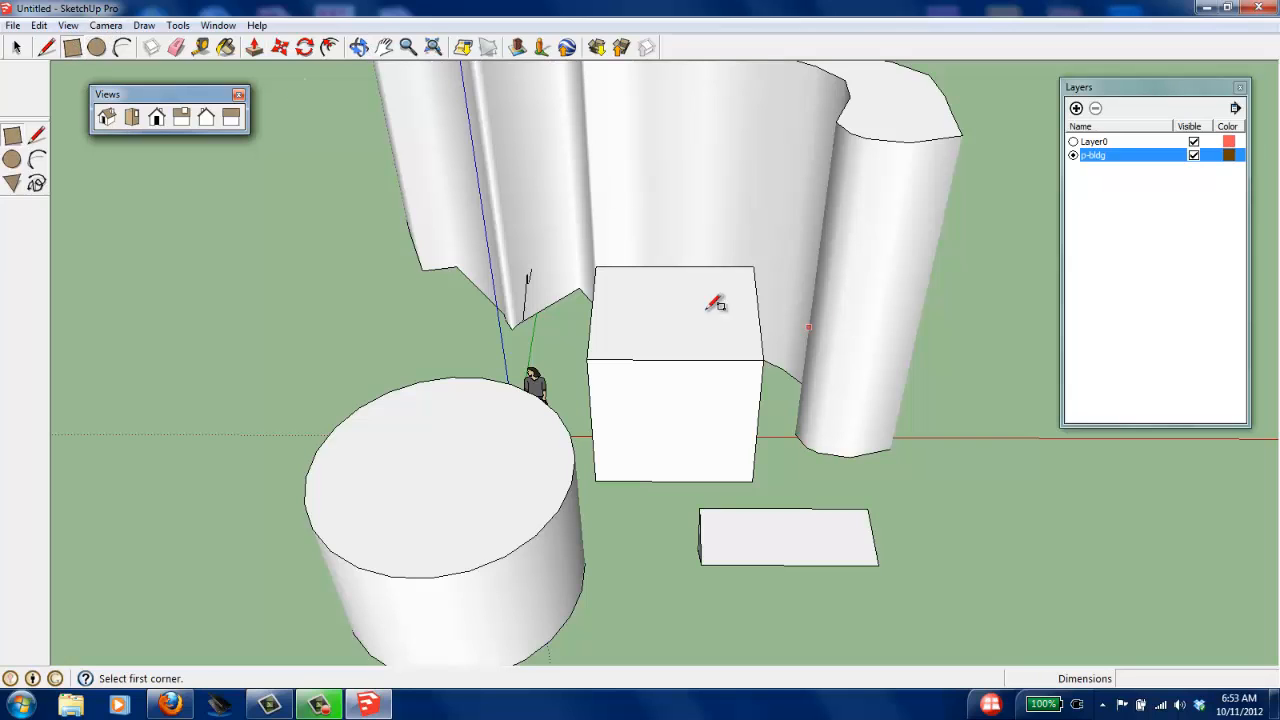
{"action": "left_click", "coordinate": [636, 304]}
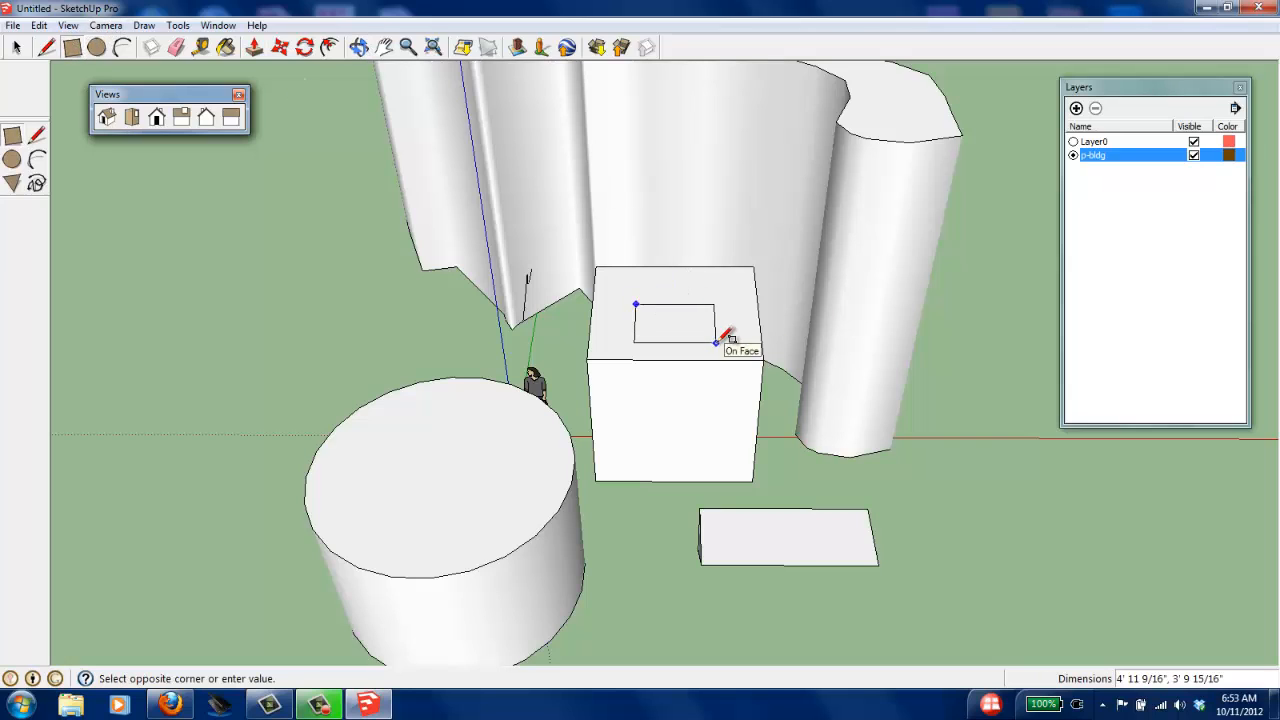
{"action": "left_click", "coordinate": [716, 343]}
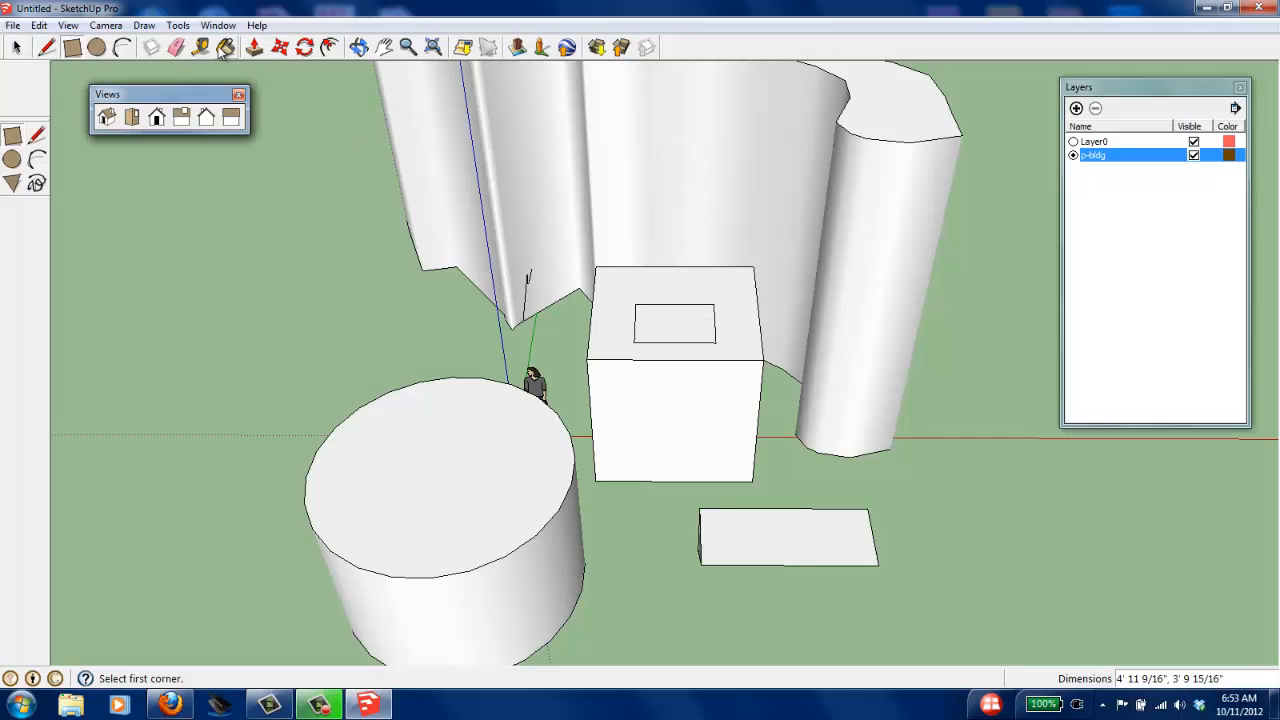
{"action": "left_click", "coordinate": [254, 47]}
{"action": "left_click", "coordinate": [698, 318]}
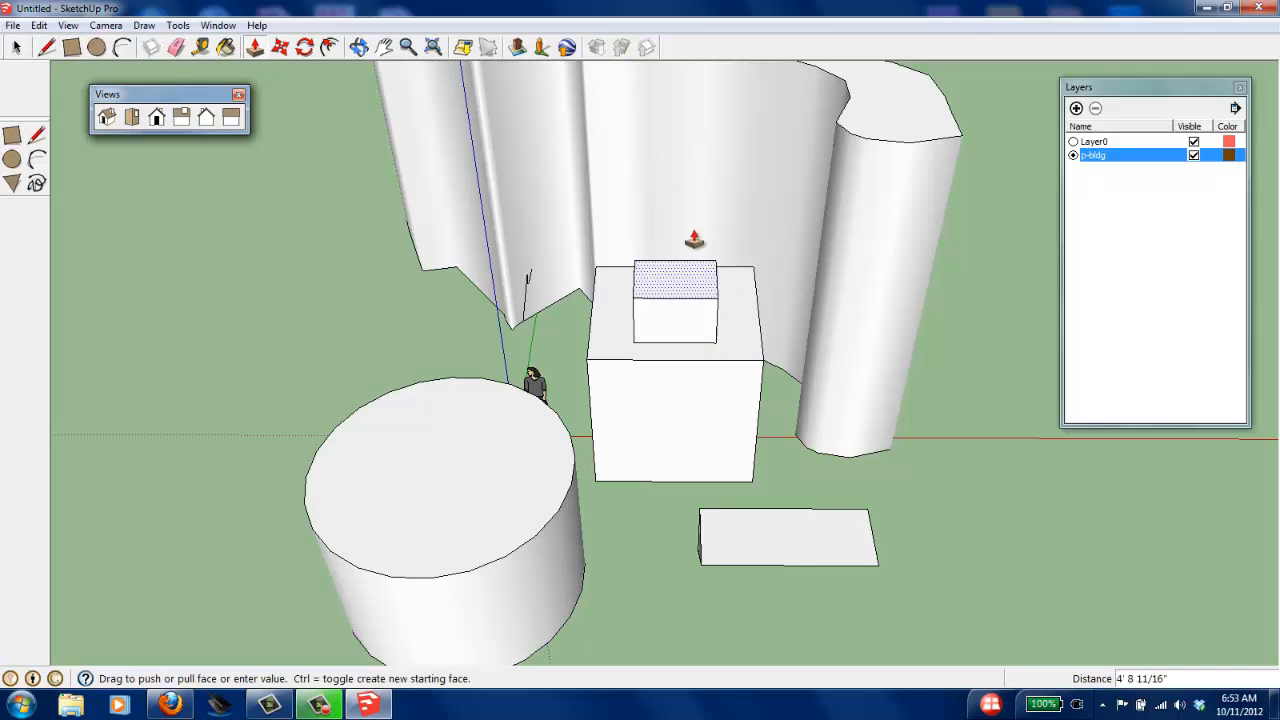
{"action": "left_click", "coordinate": [700, 190]}
{"action": "left_click", "coordinate": [16, 47]}
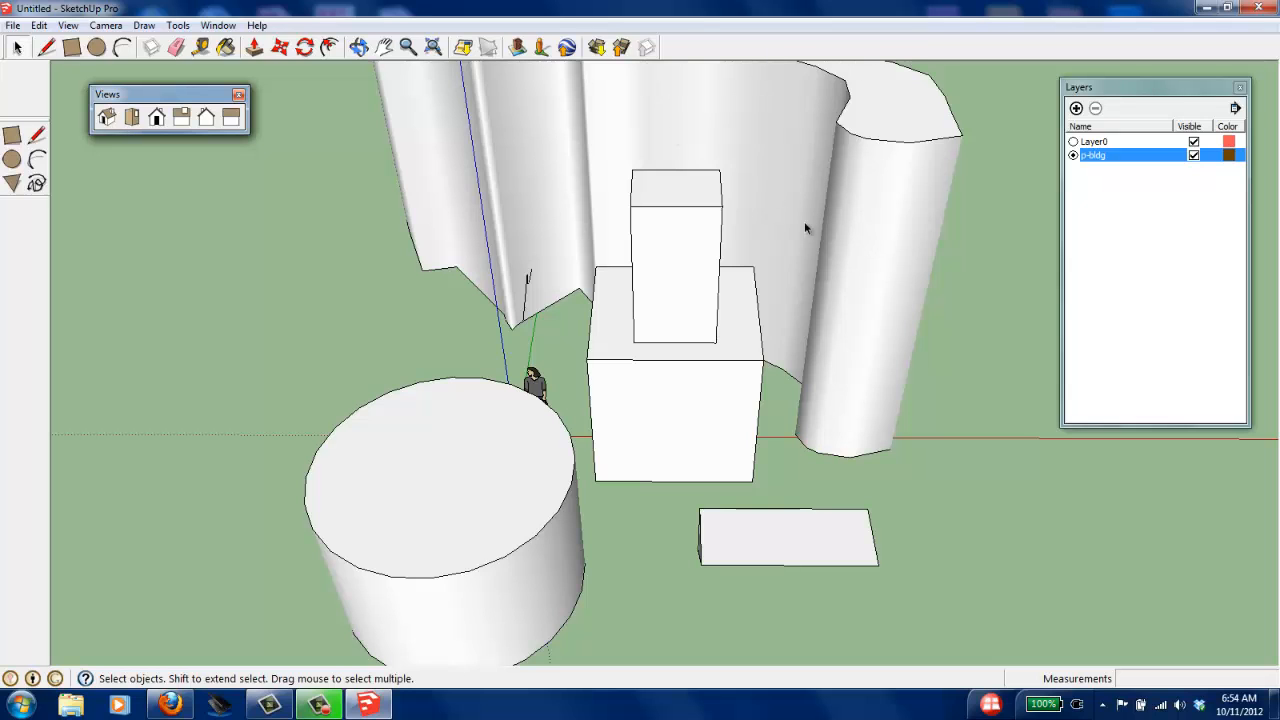
Step: Draw a separate rectangle about 6' by 7' 2" on open ground beyond the cylinder and pull it up about 5' 1"
{"action": "middle_click_drag", "start_coordinate": [802, 388], "coordinate": [936, 347]}
{"action": "left_click", "coordinate": [12, 135]}
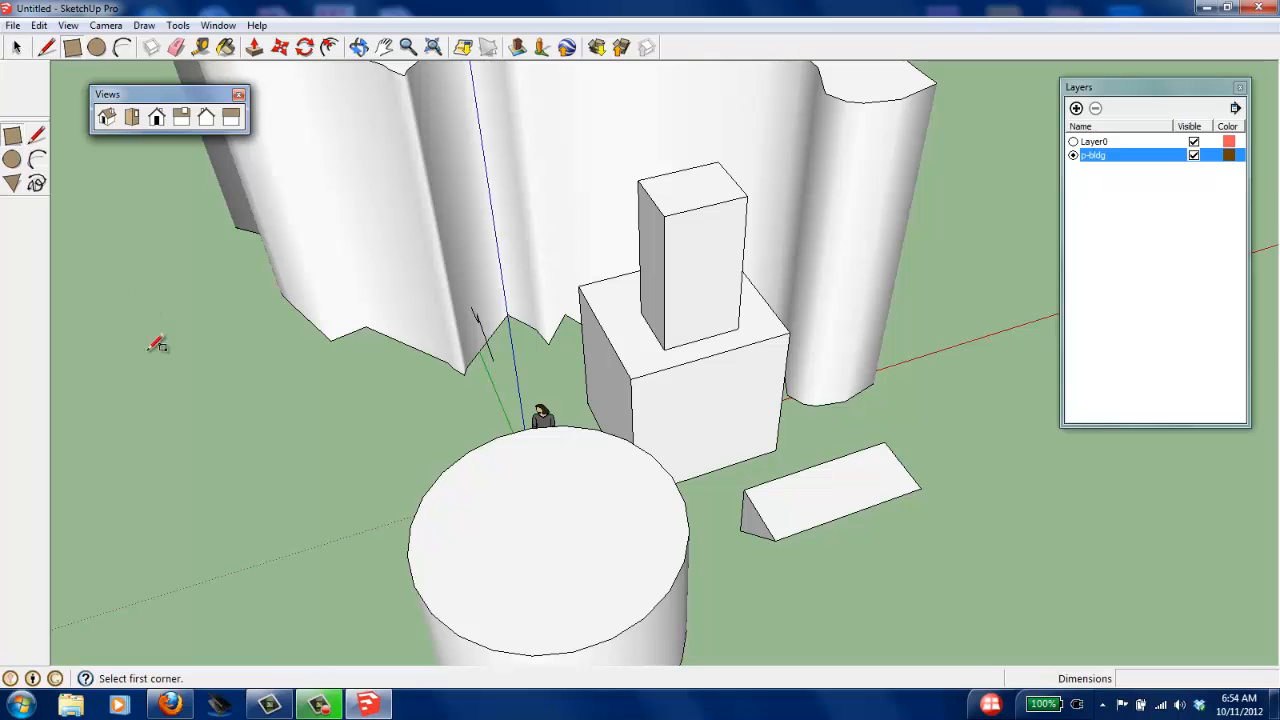
{"action": "left_click", "coordinate": [265, 432]}
{"action": "left_click", "coordinate": [367, 474]}
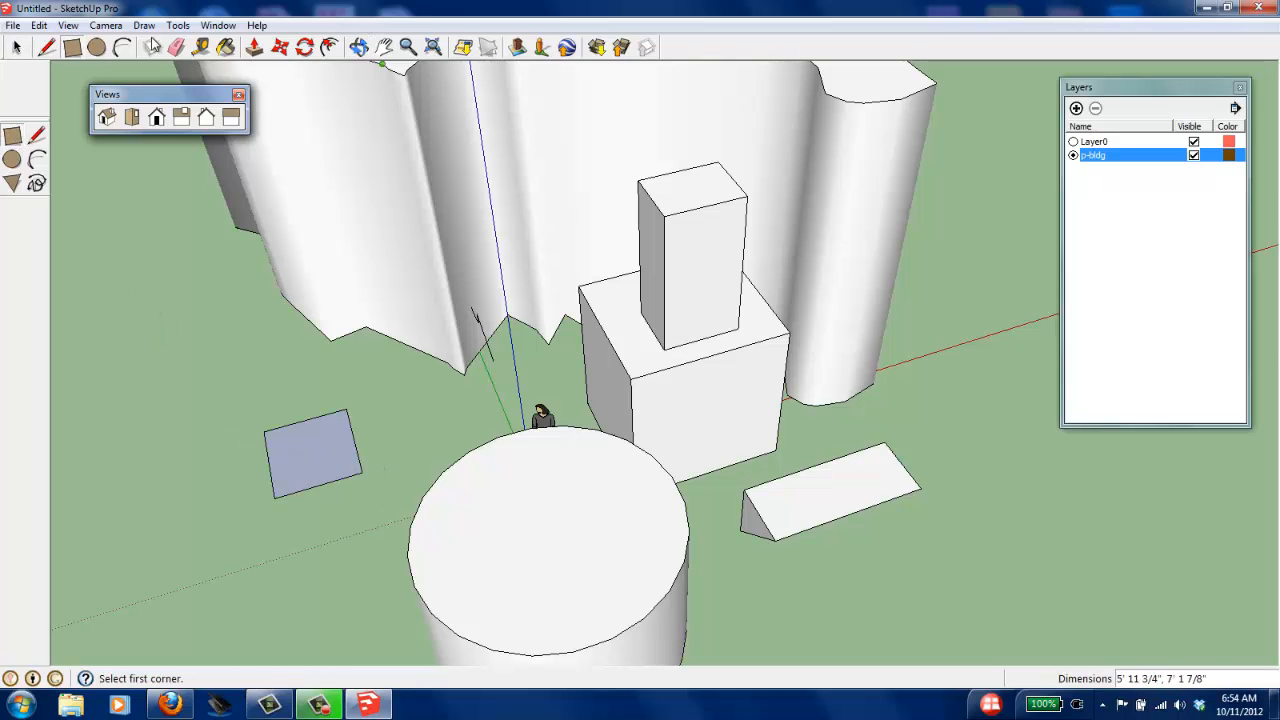
{"action": "left_click", "coordinate": [254, 47]}
{"action": "left_click_drag", "start_coordinate": [286, 457], "coordinate": [292, 416]}
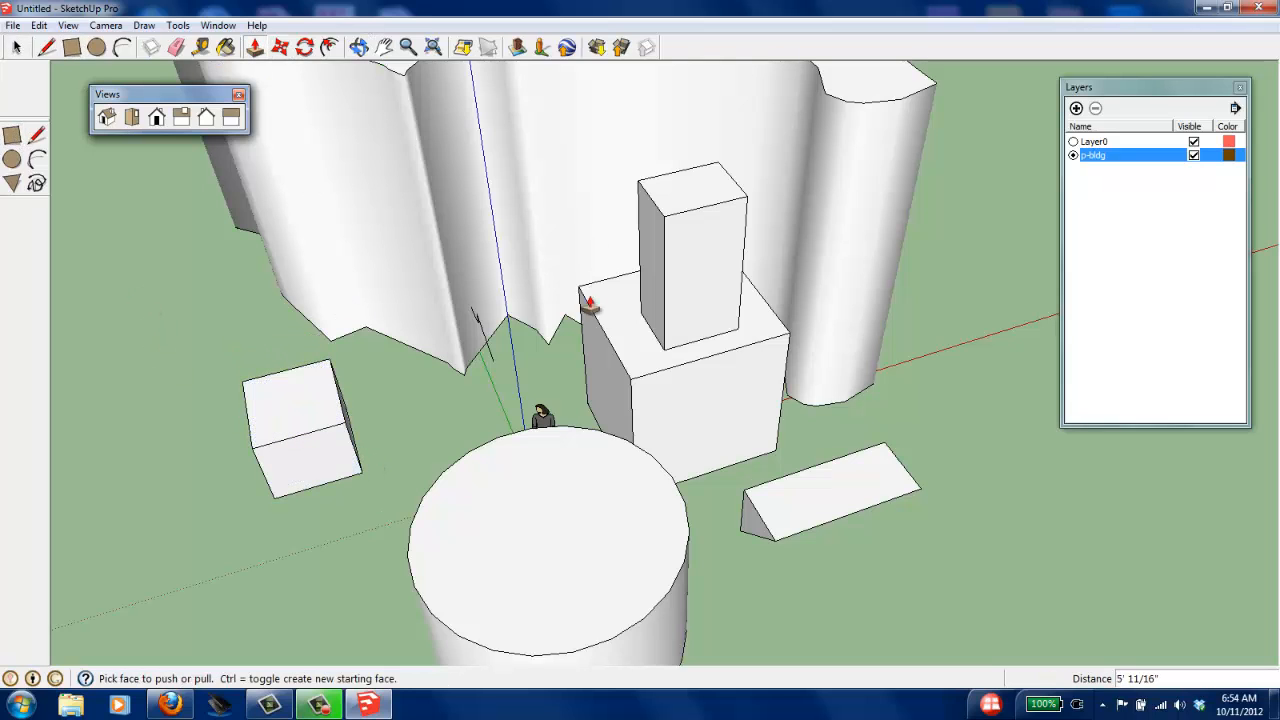
{"action": "left_click", "coordinate": [16, 48]}
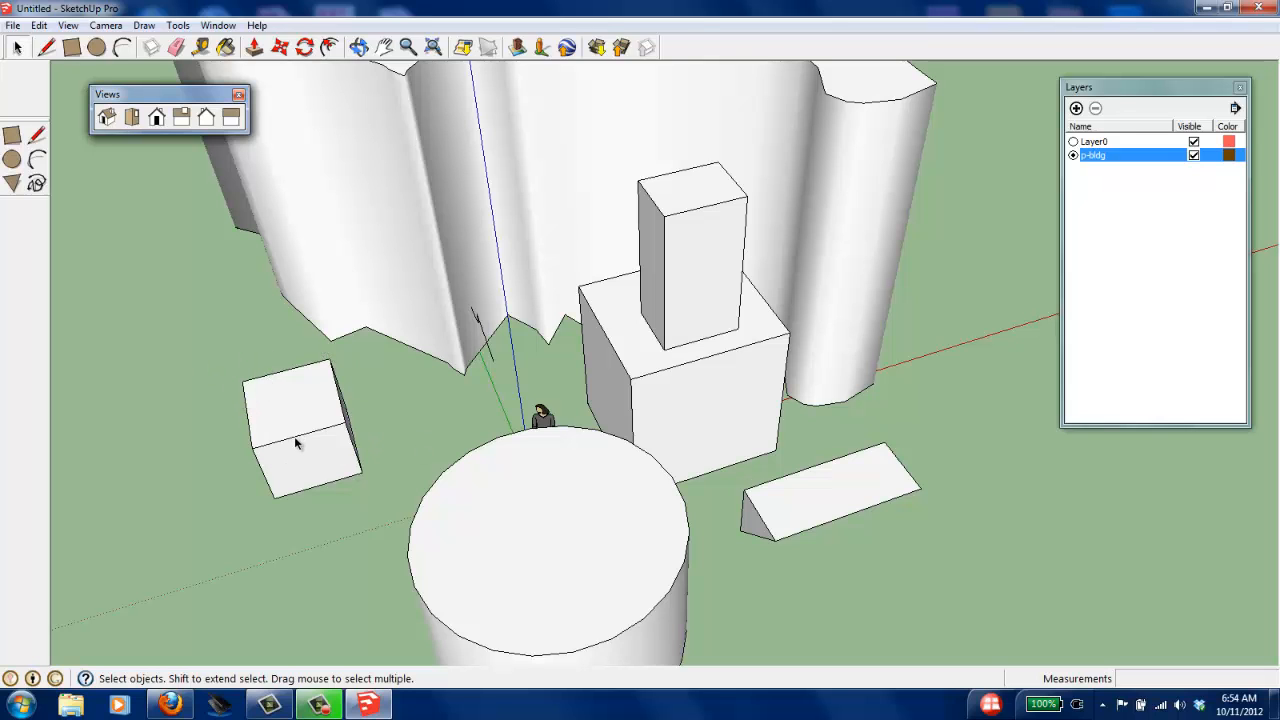
Step: Select the small box's top face and individual edges one at a time, then the top face together with its border edges
{"action": "scroll", "coordinate": [290, 475], "scroll_direction": "up", "scroll_amount": 3}
{"action": "middle_click_drag", "start_coordinate": [500, 488], "coordinate": [440, 495]}
{"action": "scroll", "coordinate": [350, 346], "scroll_direction": "up", "scroll_amount": 1}
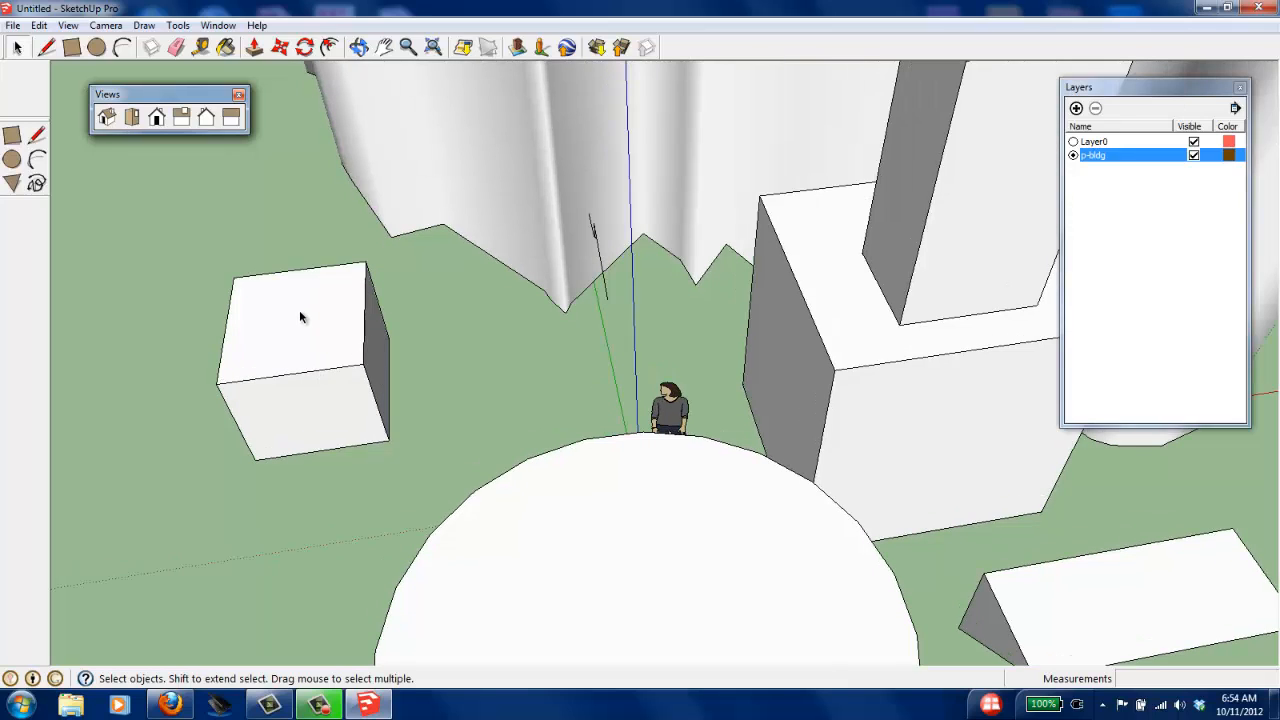
{"action": "left_click", "coordinate": [303, 326]}
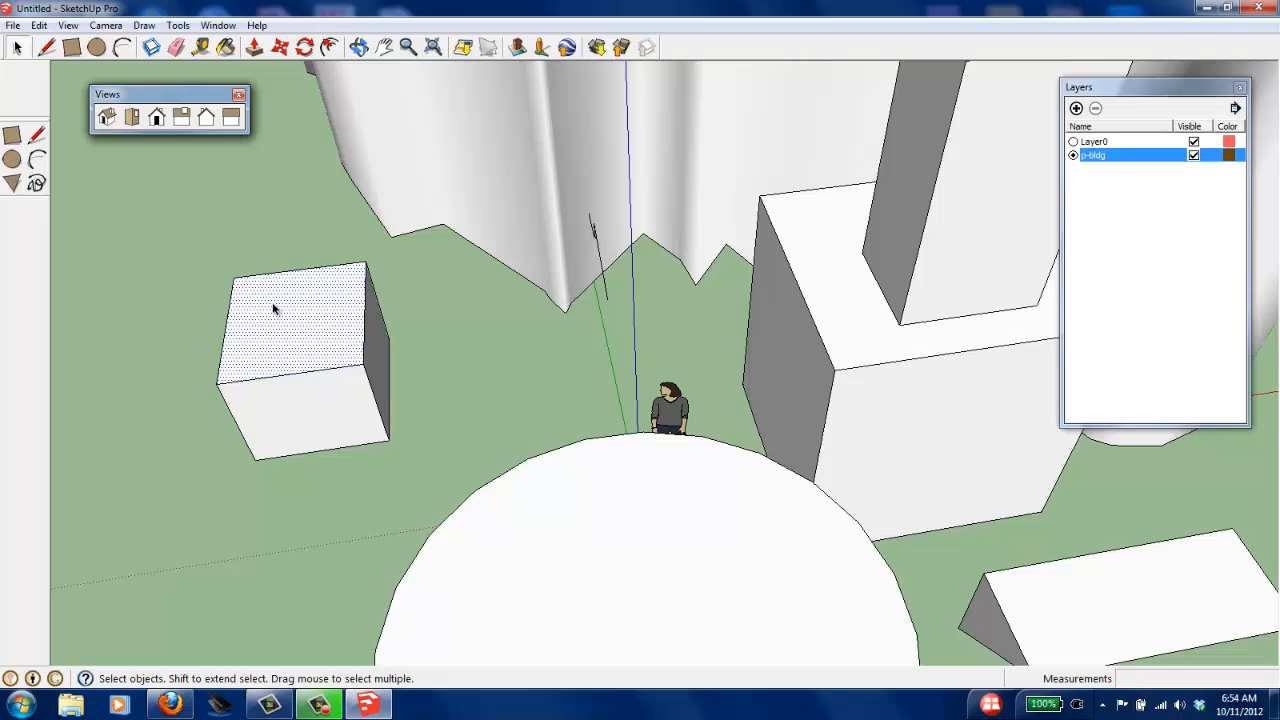
{"action": "left_click", "coordinate": [236, 424]}
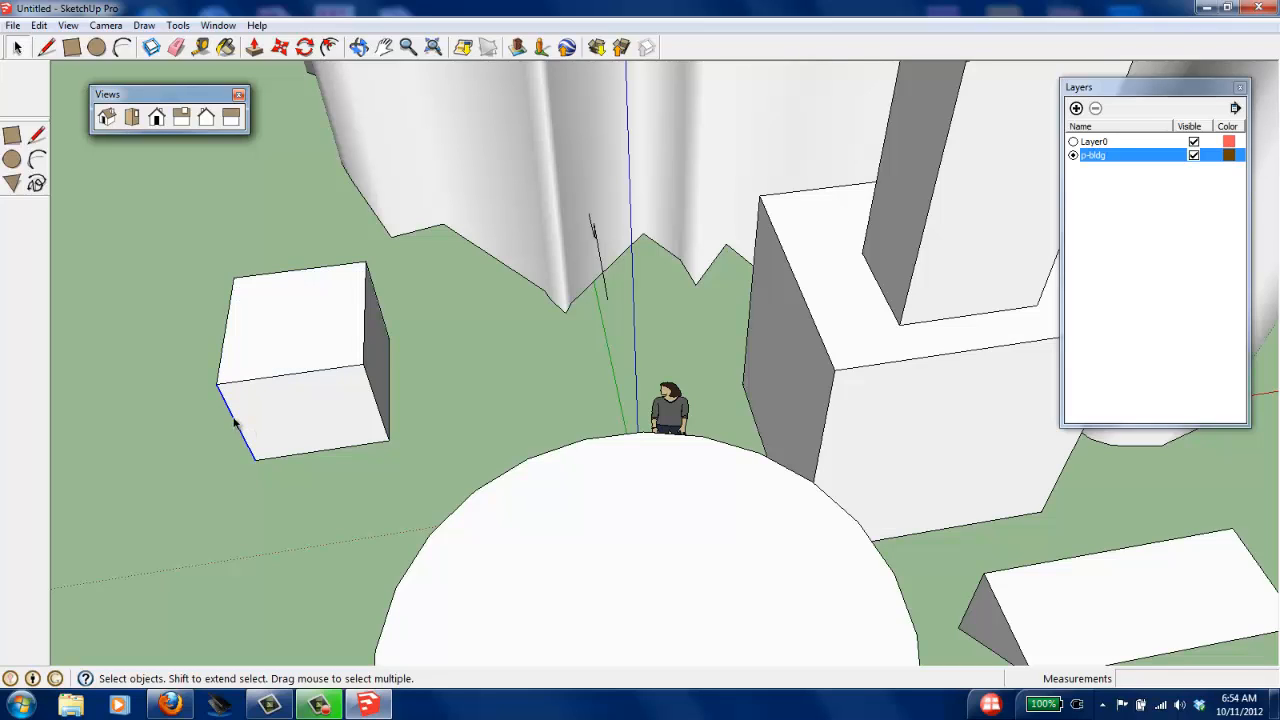
{"action": "left_click", "coordinate": [305, 378]}
{"action": "left_click", "coordinate": [377, 403]}
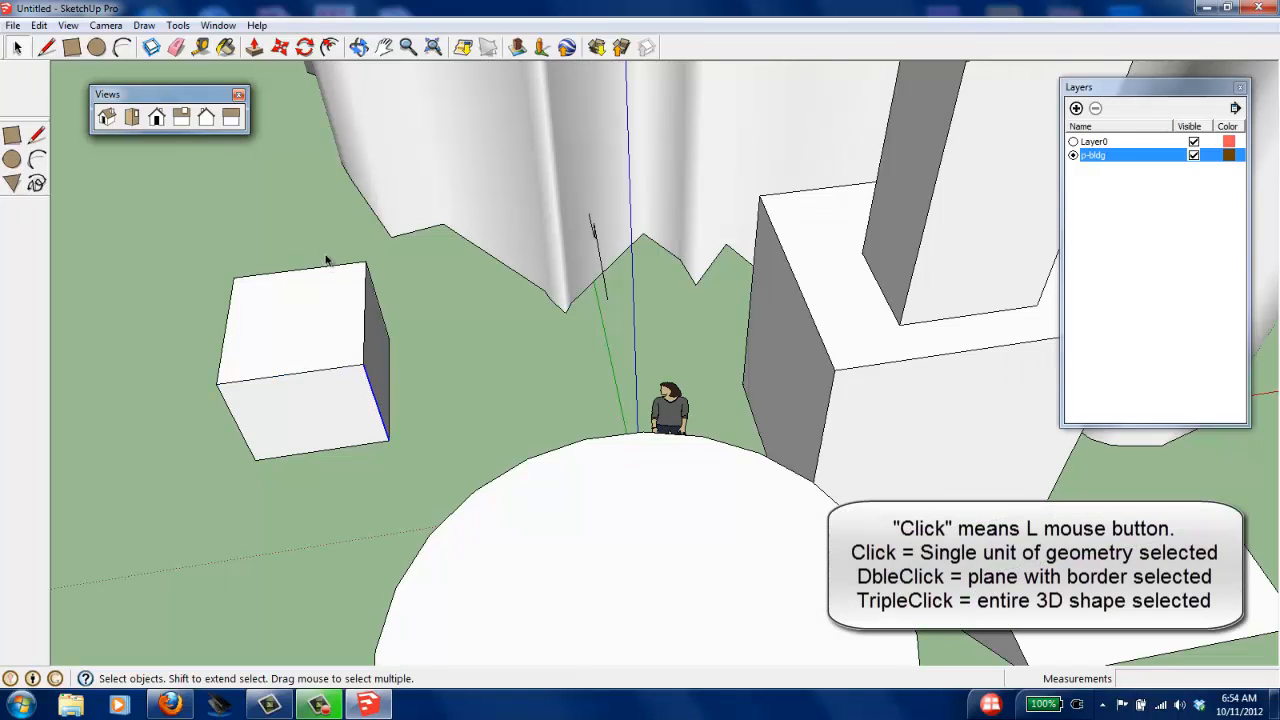
{"action": "double_click", "coordinate": [292, 318]}
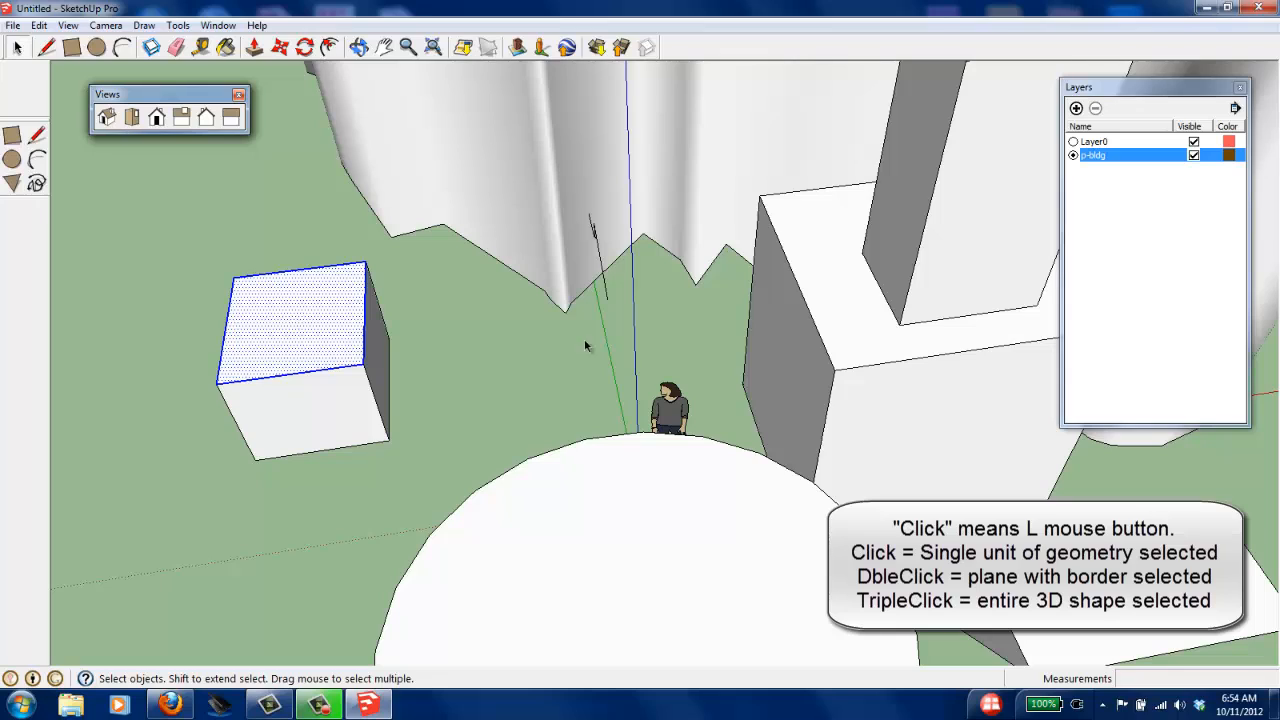
{"action": "left_click", "coordinate": [498, 349]}
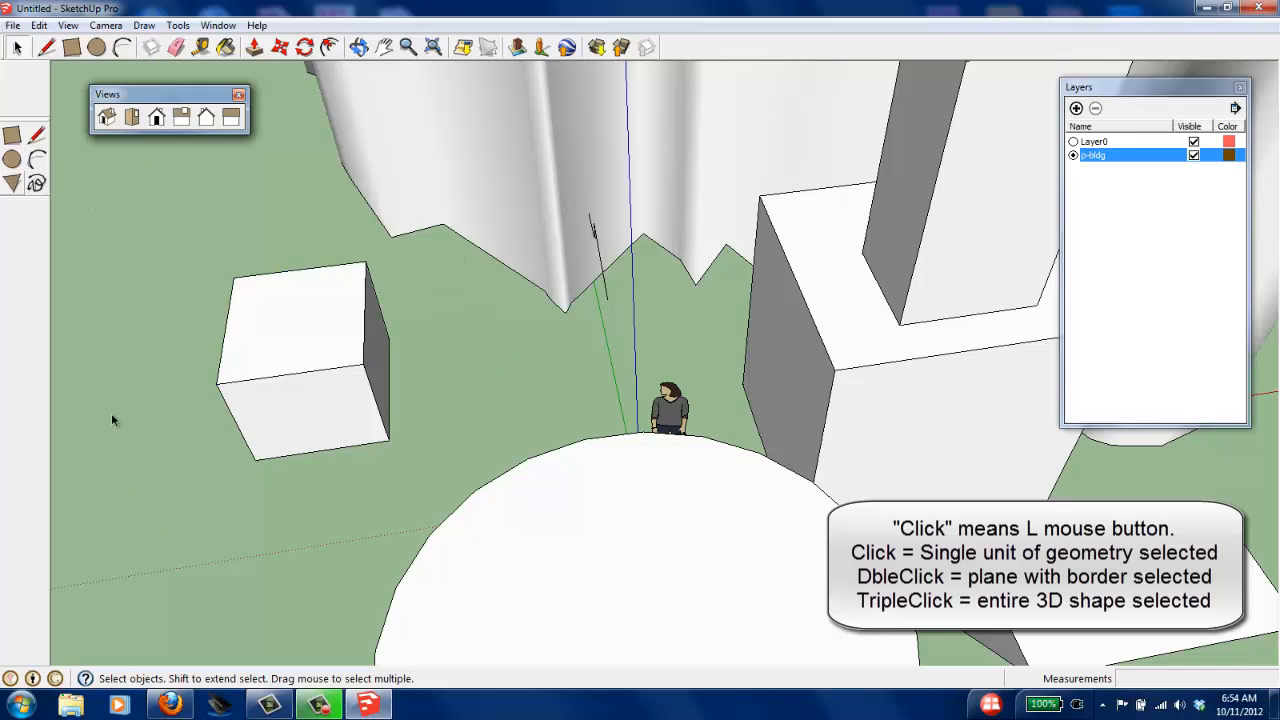
Step: Select the entire small box, then all connected geometry of the box with the tower, clearing each selection
{"action": "triple_click", "coordinate": [299, 328]}
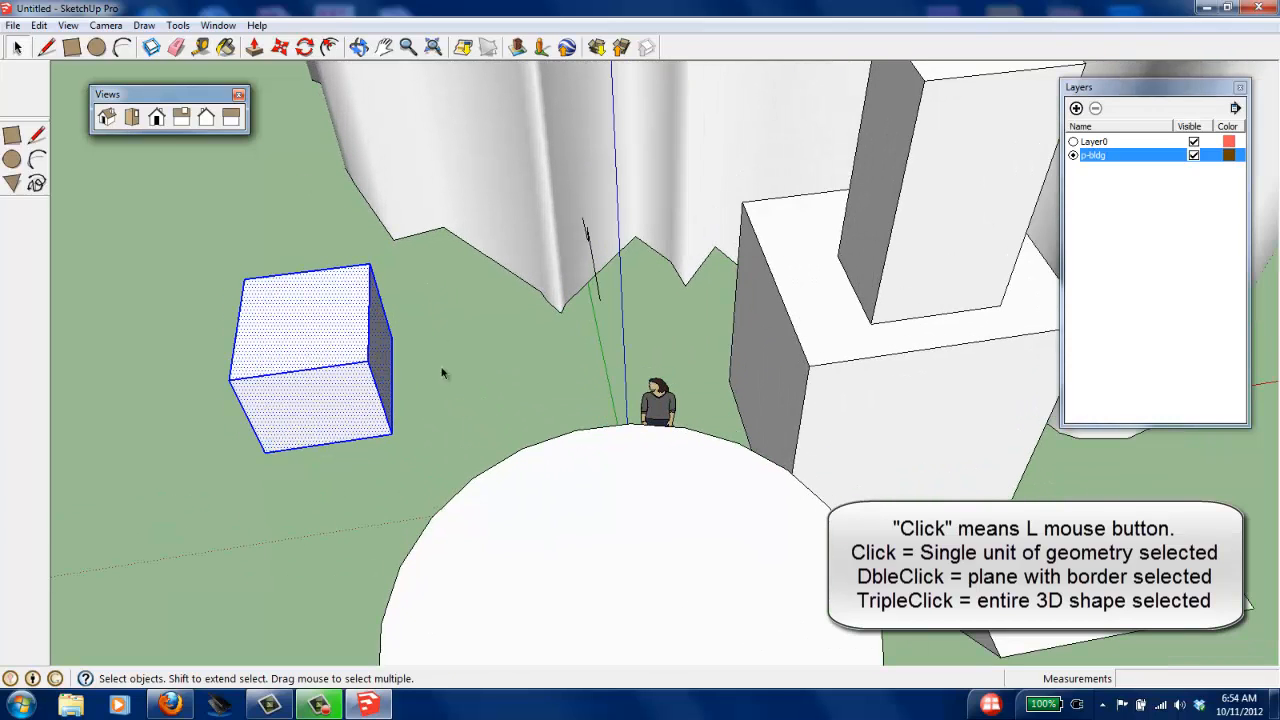
{"action": "left_click", "coordinate": [398, 276]}
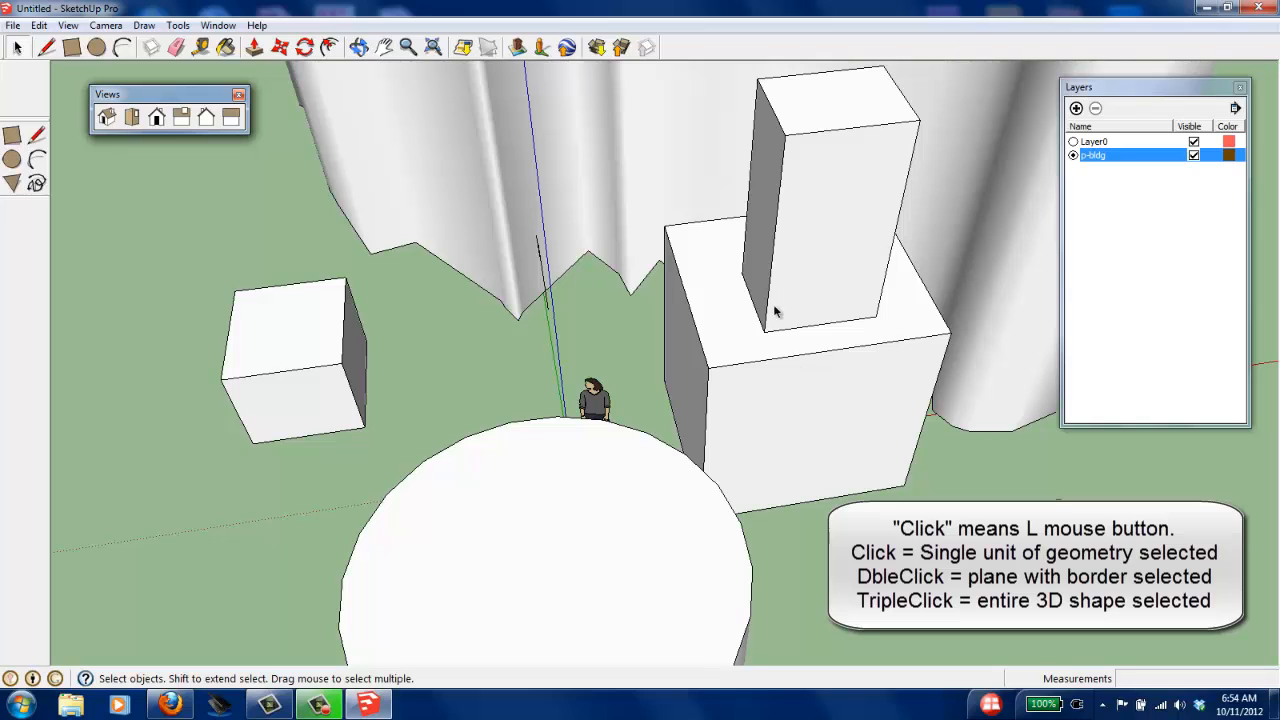
{"action": "triple_click", "coordinate": [835, 110]}
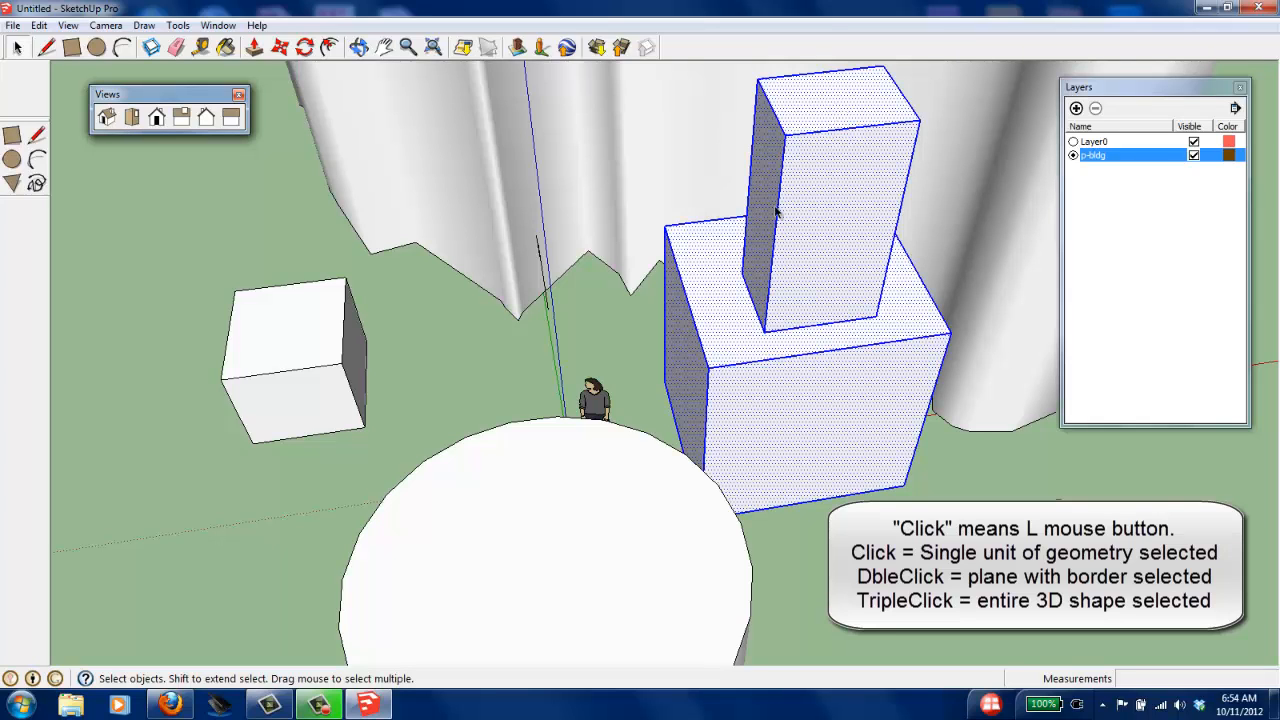
{"action": "left_click", "coordinate": [453, 335]}
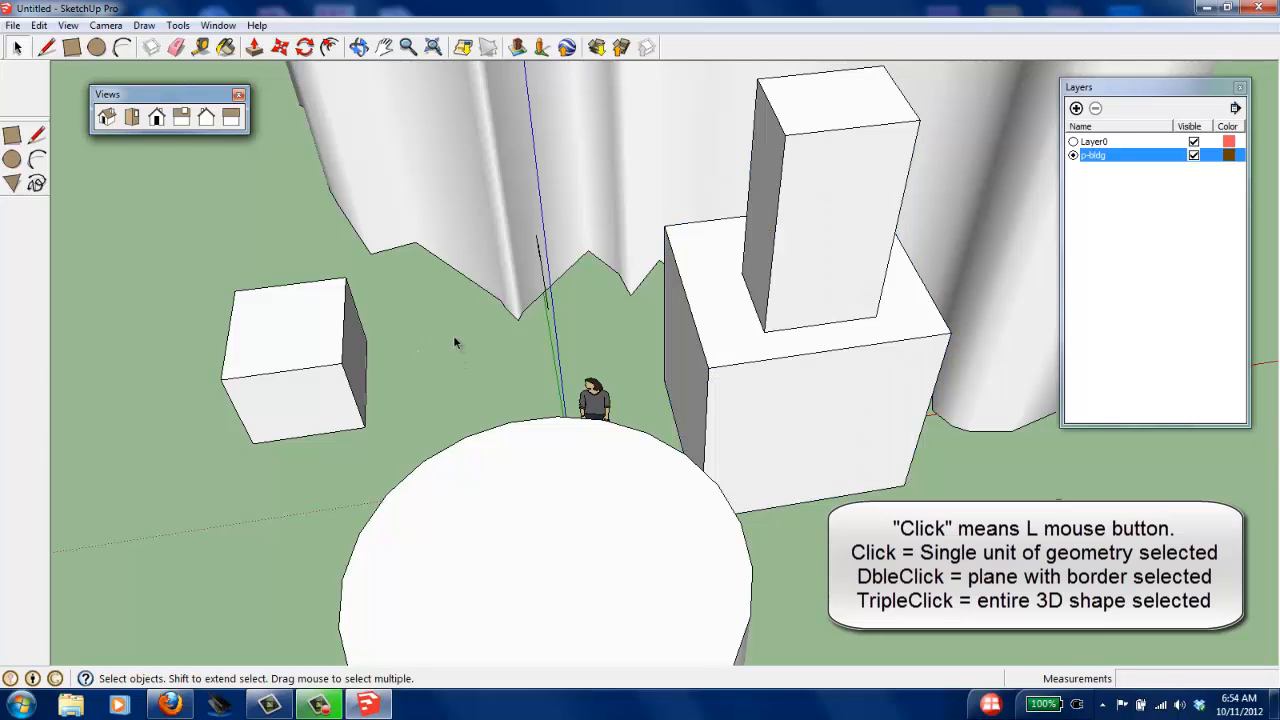
Step: Delete the front face and the top face of the tower standing on the large box
{"action": "left_click", "coordinate": [830, 214]}
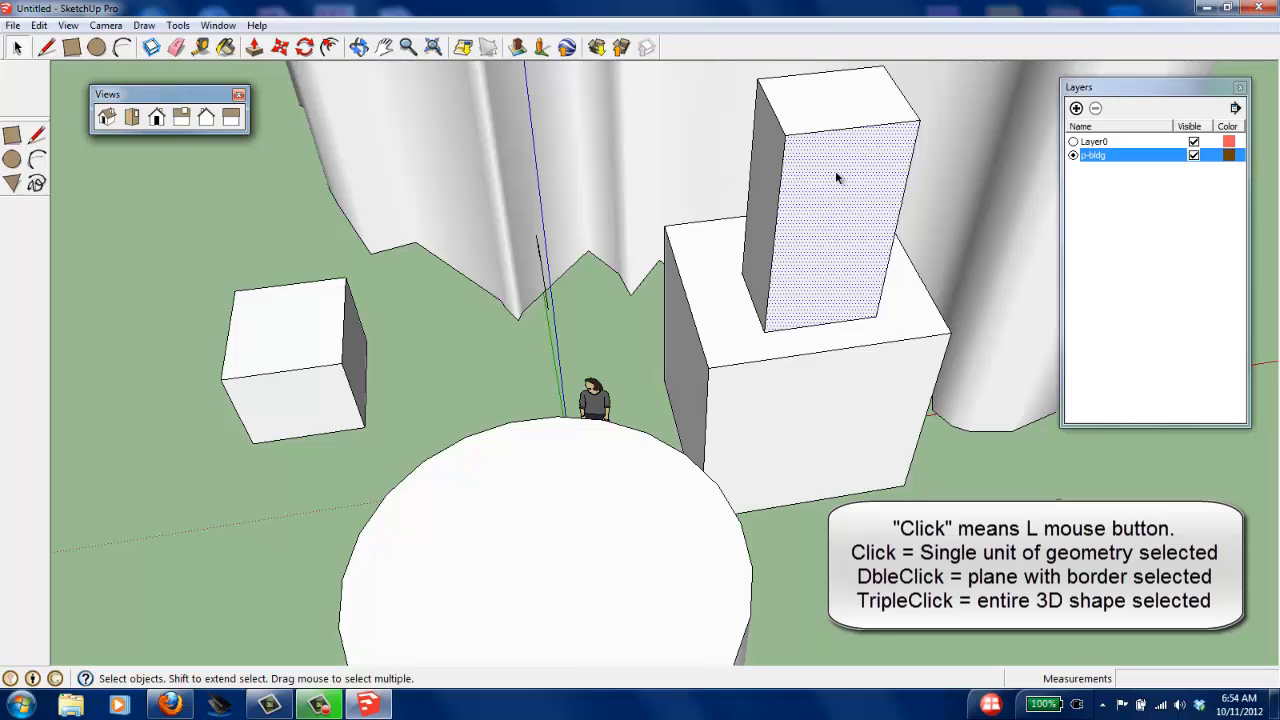
{"action": "key", "text": "Delete"}
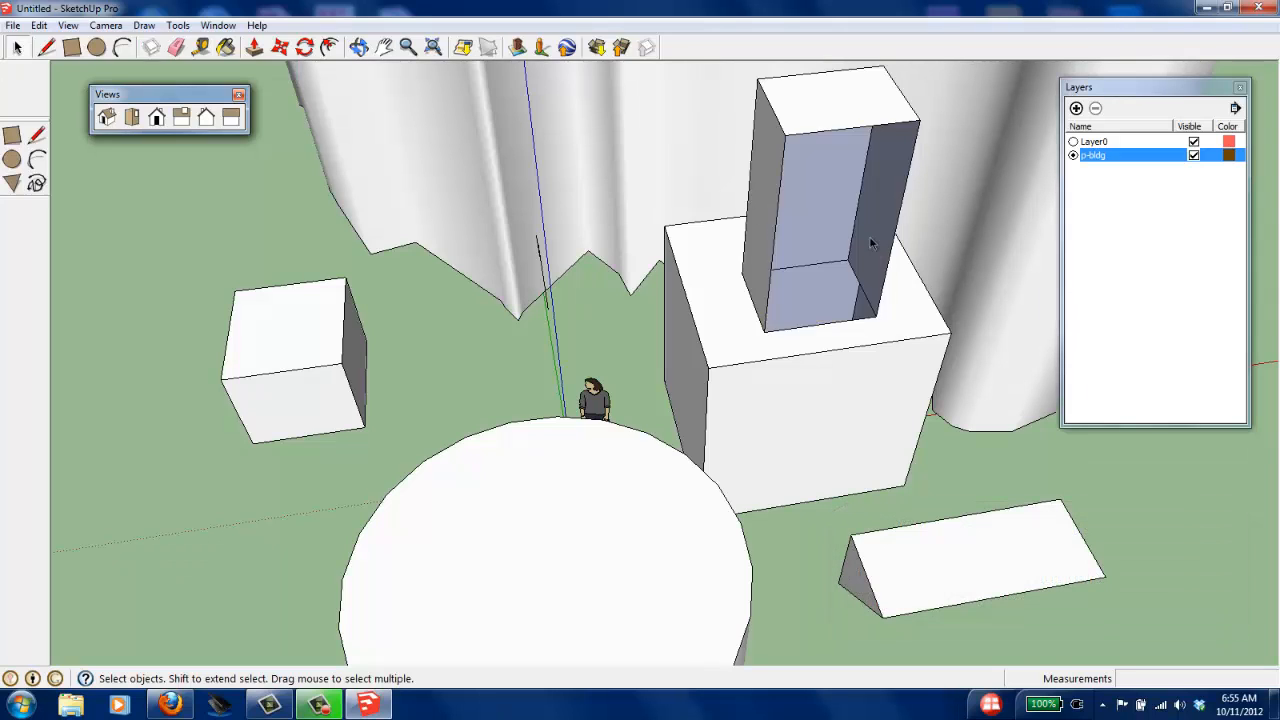
{"action": "middle_click_drag", "start_coordinate": [908, 272], "coordinate": [894, 337]}
{"action": "scroll", "coordinate": [832, 240], "scroll_direction": "up", "scroll_amount": 4}
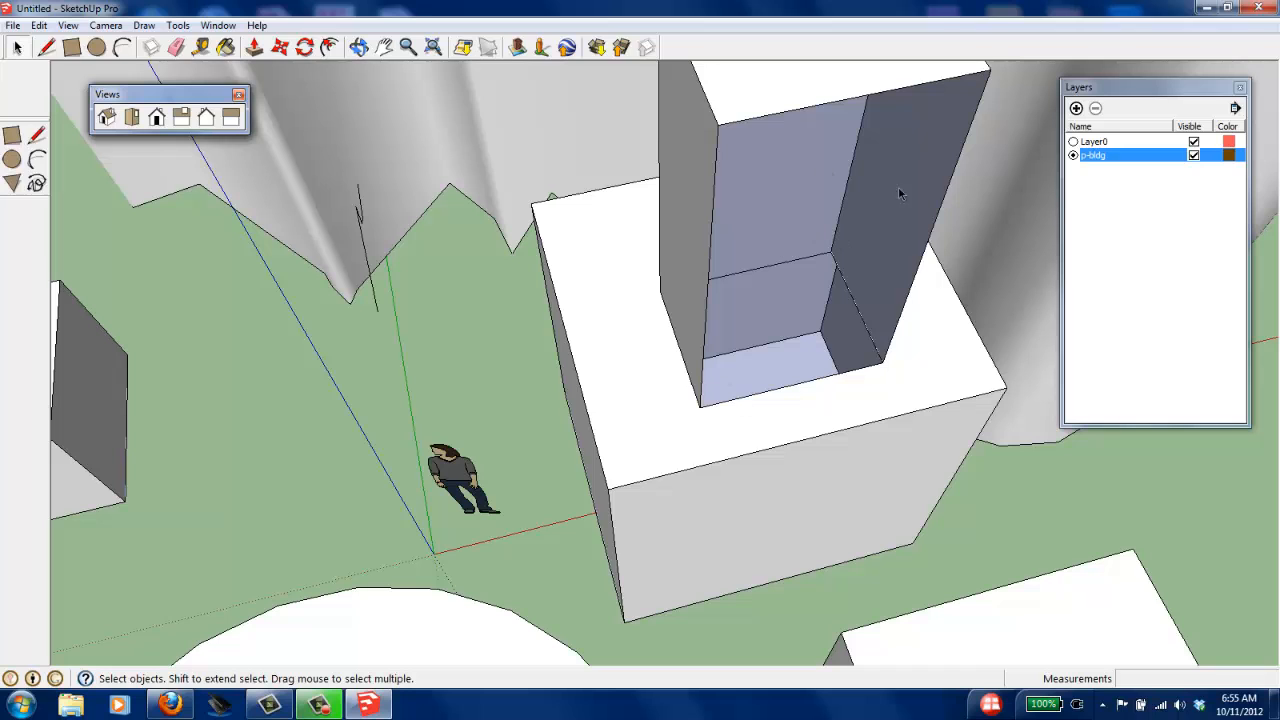
{"action": "scroll", "coordinate": [644, 331], "scroll_direction": "down", "scroll_amount": 2}
{"action": "left_click", "coordinate": [713, 160]}
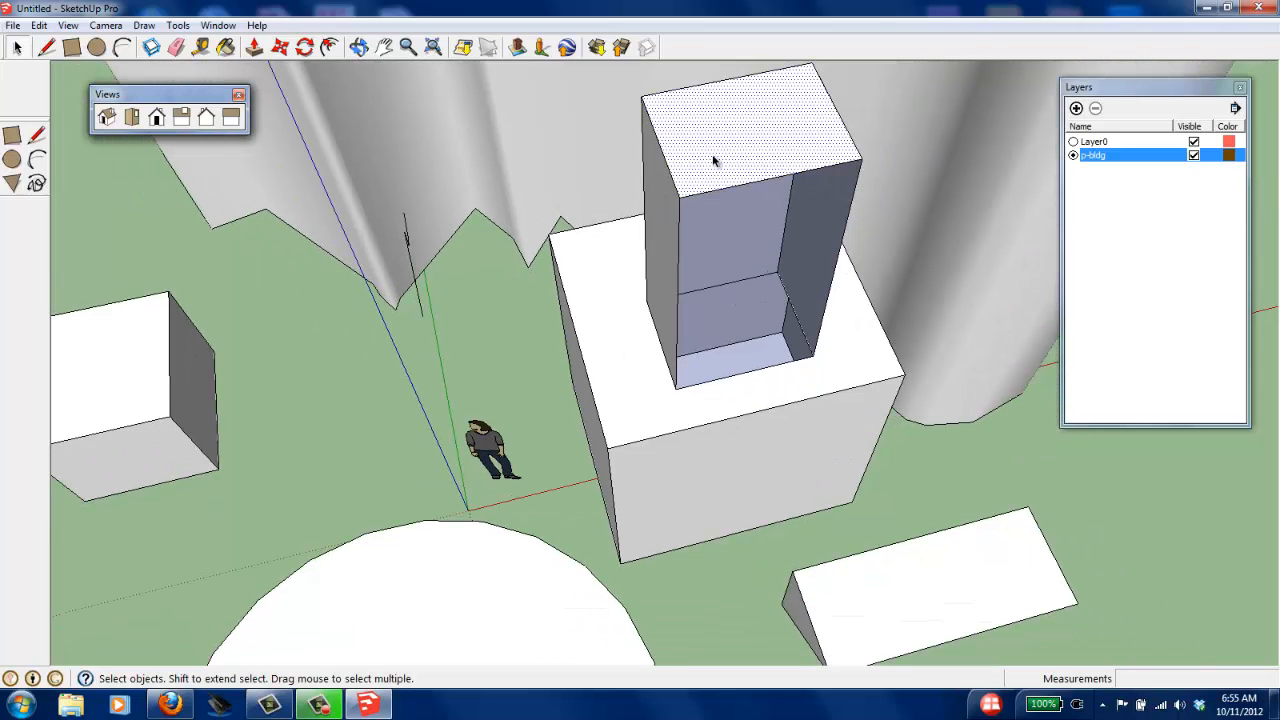
{"action": "key", "text": "Delete"}
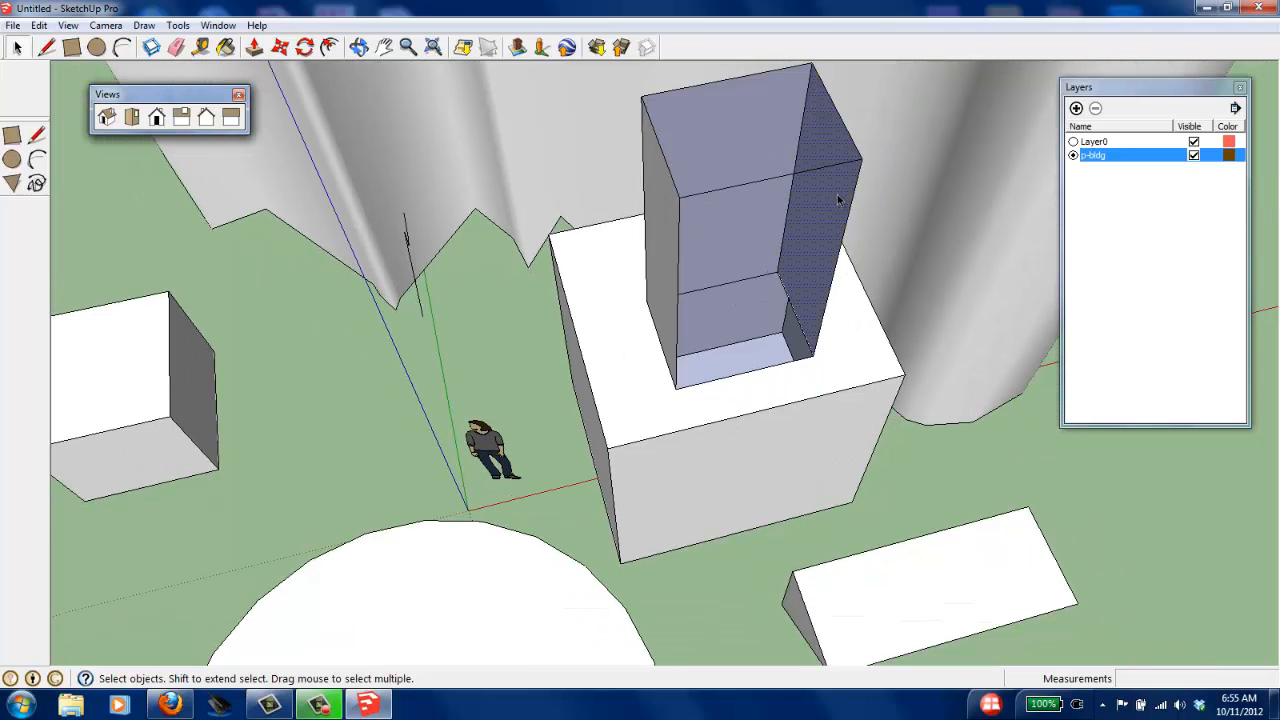
Step: Delete the tower's remaining side and back faces, leaving its edges in place
{"action": "key", "text": "Delete"}
{"action": "left_click", "coordinate": [740, 238]}
{"action": "key", "text": "Delete"}
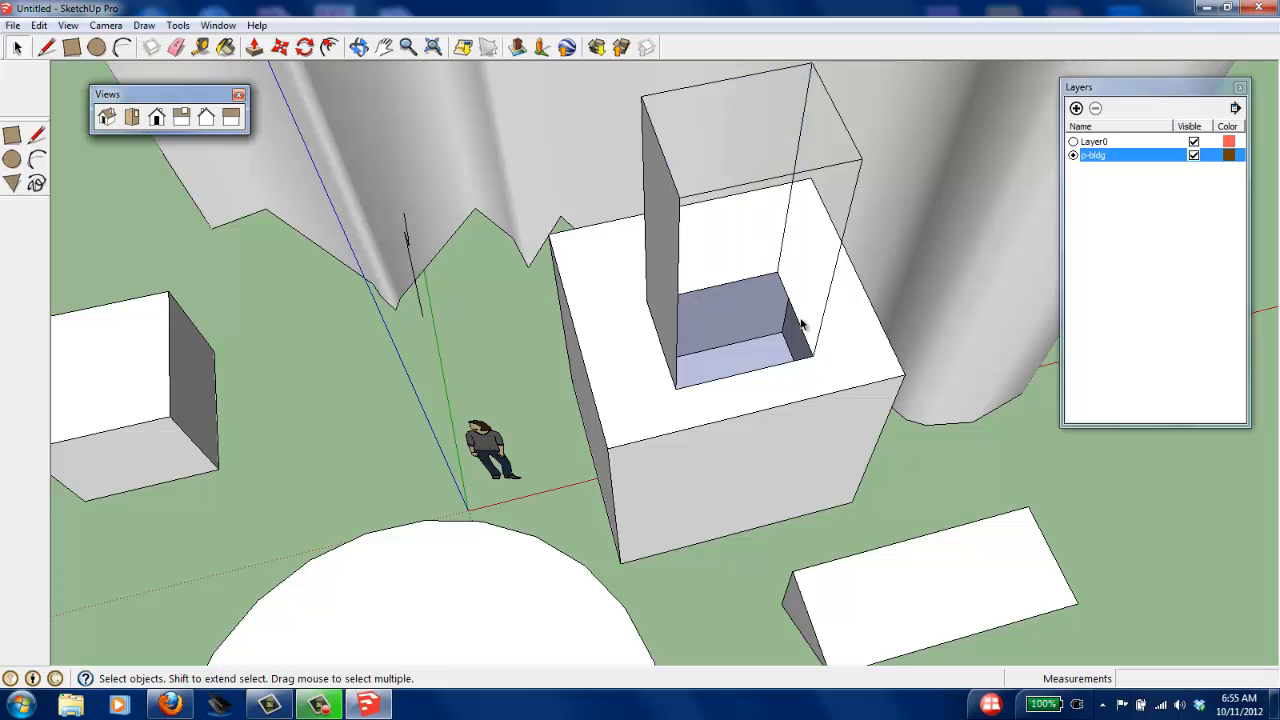
{"action": "middle_click_drag", "start_coordinate": [802, 326], "coordinate": [584, 301]}
{"action": "left_click", "coordinate": [591, 238]}
{"action": "key", "text": "Delete"}
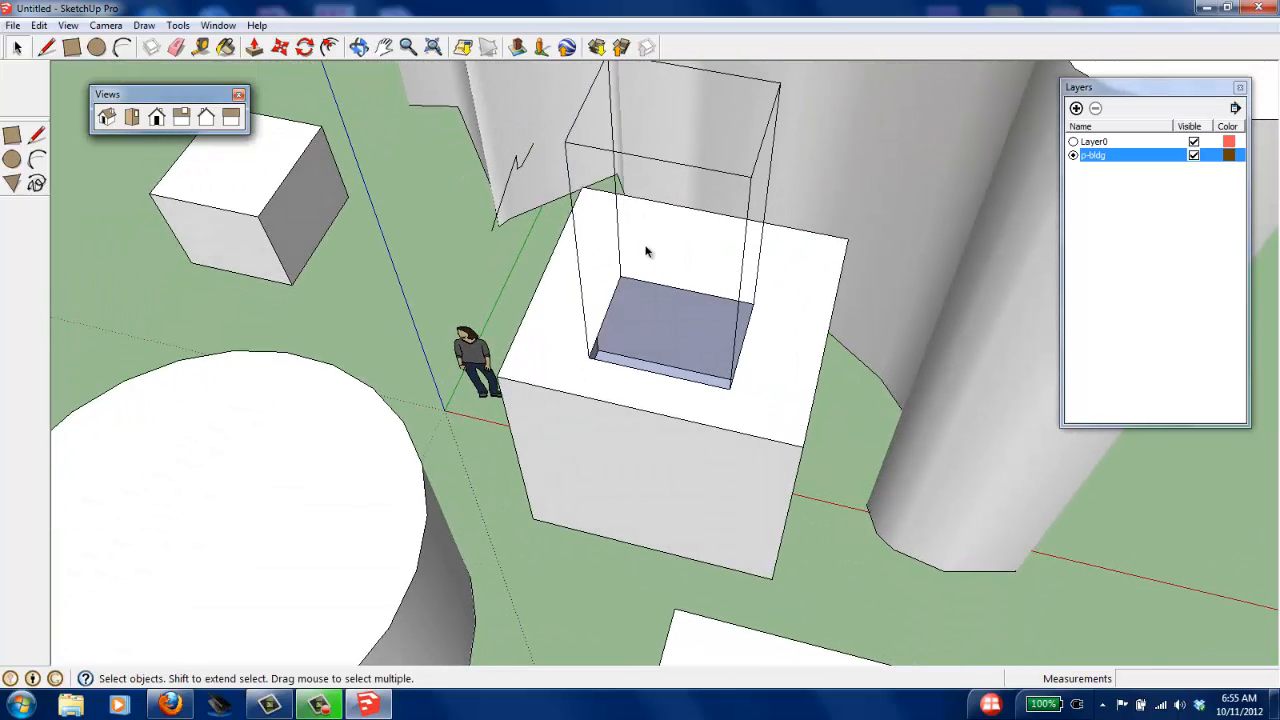
Step: Examine the tower's wireframe edges and the surrounding shapes from several angles and distances
{"action": "scroll", "coordinate": [648, 326], "scroll_direction": "down", "scroll_amount": 3}
{"action": "scroll", "coordinate": [656, 300], "scroll_direction": "up", "scroll_amount": 2}
{"action": "scroll", "coordinate": [737, 349], "scroll_direction": "down", "scroll_amount": 2}
{"action": "middle_click_drag", "start_coordinate": [737, 349], "coordinate": [851, 460]}
{"action": "middle_click_drag", "start_coordinate": [564, 408], "coordinate": [730, 235]}
{"action": "middle_click_drag", "start_coordinate": [696, 345], "coordinate": [502, 340]}
{"action": "scroll", "coordinate": [550, 330], "scroll_direction": "down", "scroll_amount": 3}
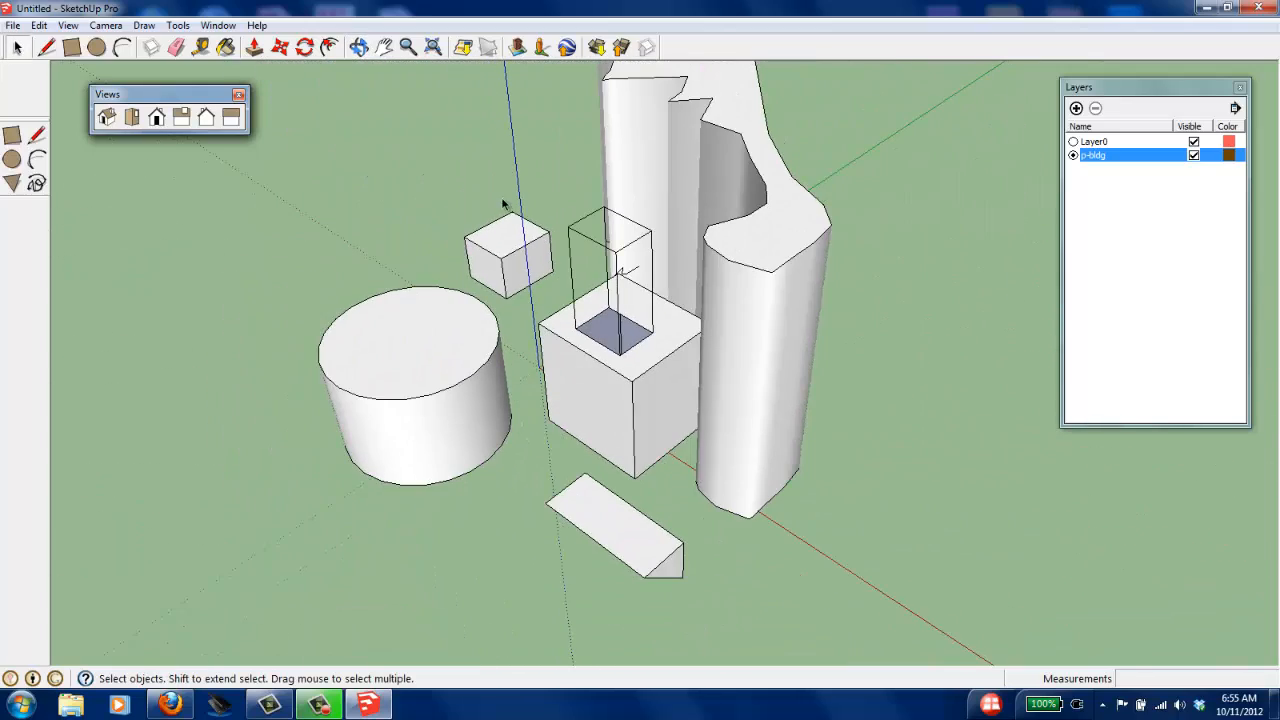
{"action": "scroll", "coordinate": [522, 290], "scroll_direction": "down", "scroll_amount": 2}
{"action": "scroll", "coordinate": [540, 214], "scroll_direction": "up", "scroll_amount": 1}
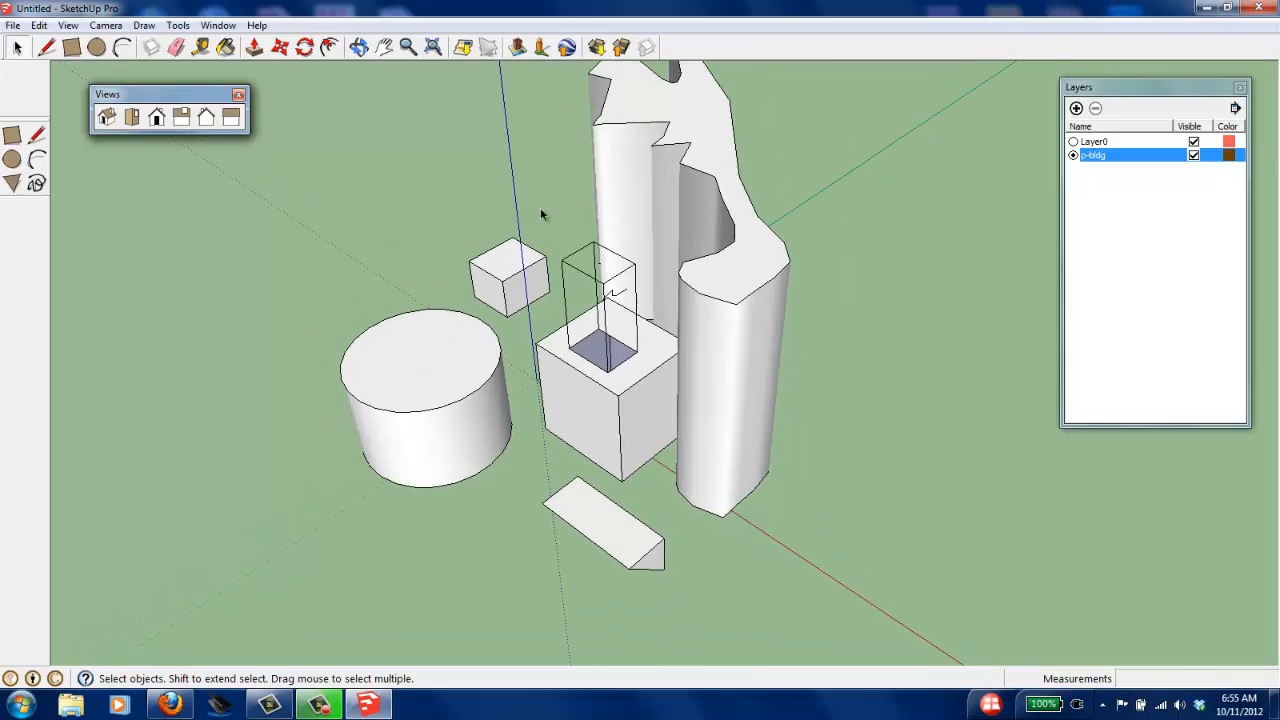
{"action": "scroll", "coordinate": [584, 314], "scroll_direction": "down", "scroll_amount": 2}
Step: Select the small box's top face, the entire small box, and then all shapes with a selection window, clearing the selections
{"action": "left_click", "coordinate": [535, 326]}
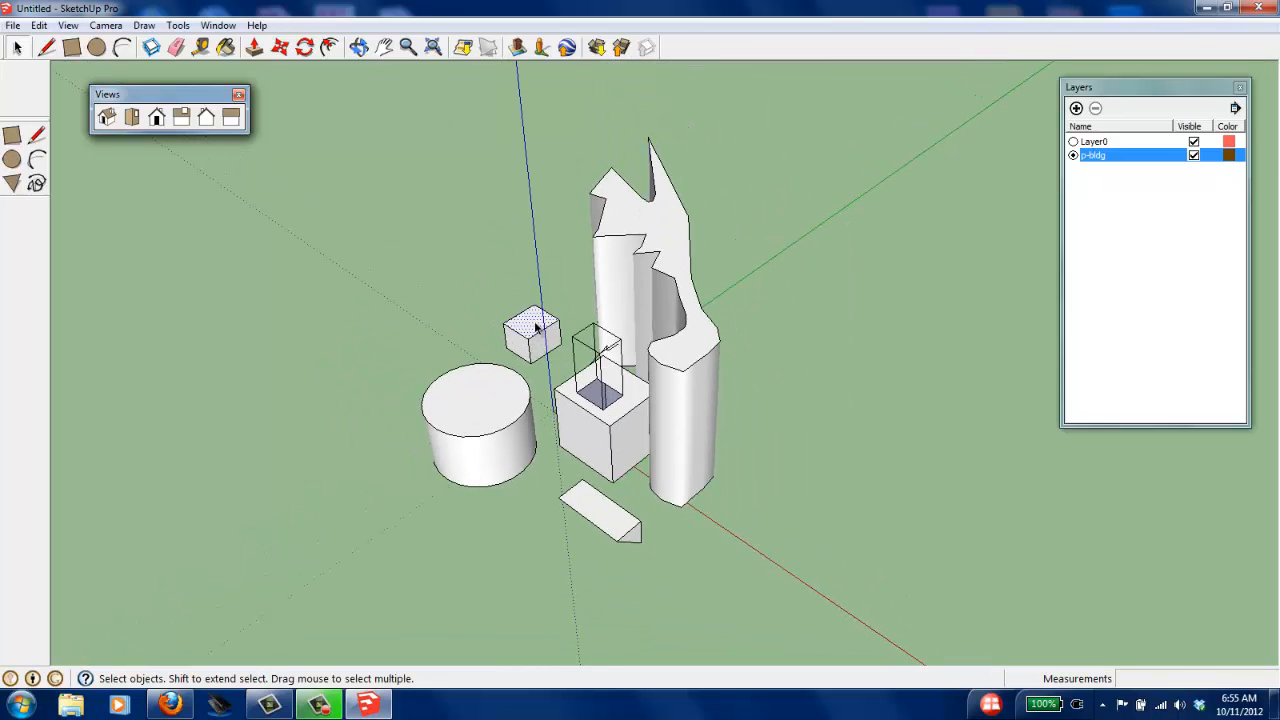
{"action": "scroll", "coordinate": [549, 443], "scroll_direction": "up", "scroll_amount": 3}
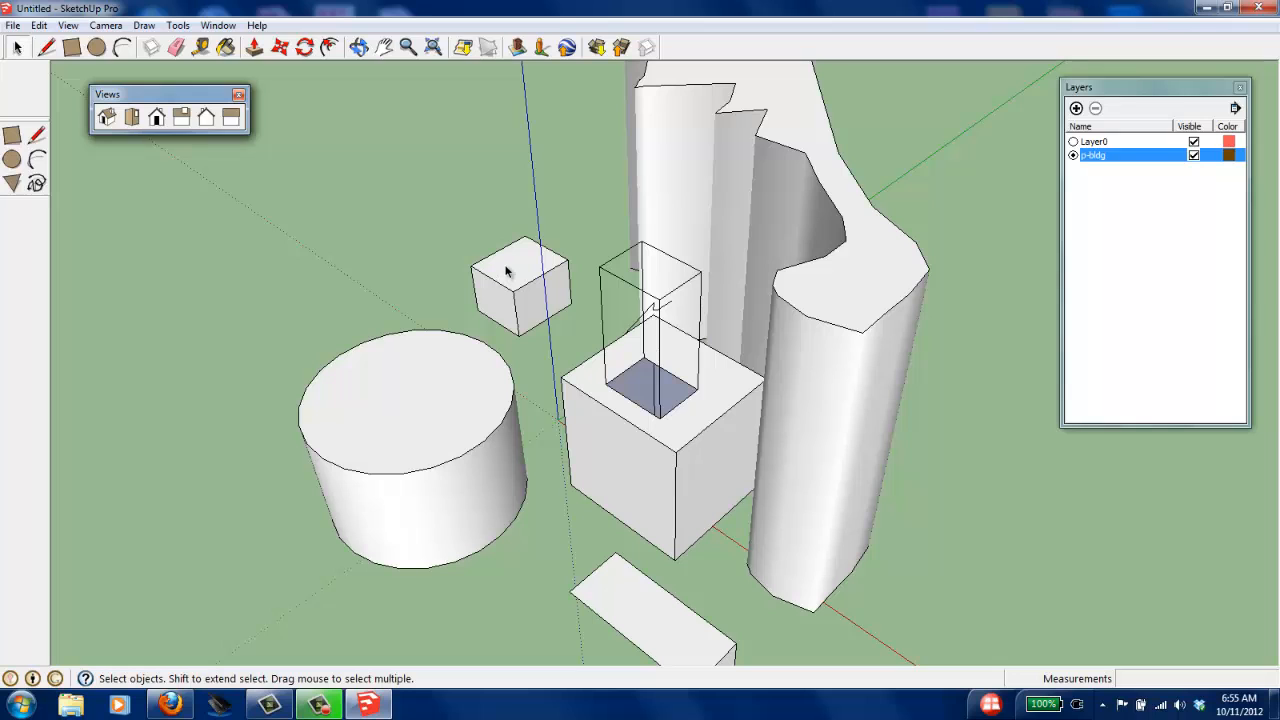
{"action": "triple_click", "coordinate": [507, 270]}
{"action": "left_click", "coordinate": [456, 207]}
{"action": "scroll", "coordinate": [470, 200], "scroll_direction": "down", "scroll_amount": 4}
{"action": "left_click_drag", "start_coordinate": [852, 517], "coordinate": [935, 612]}
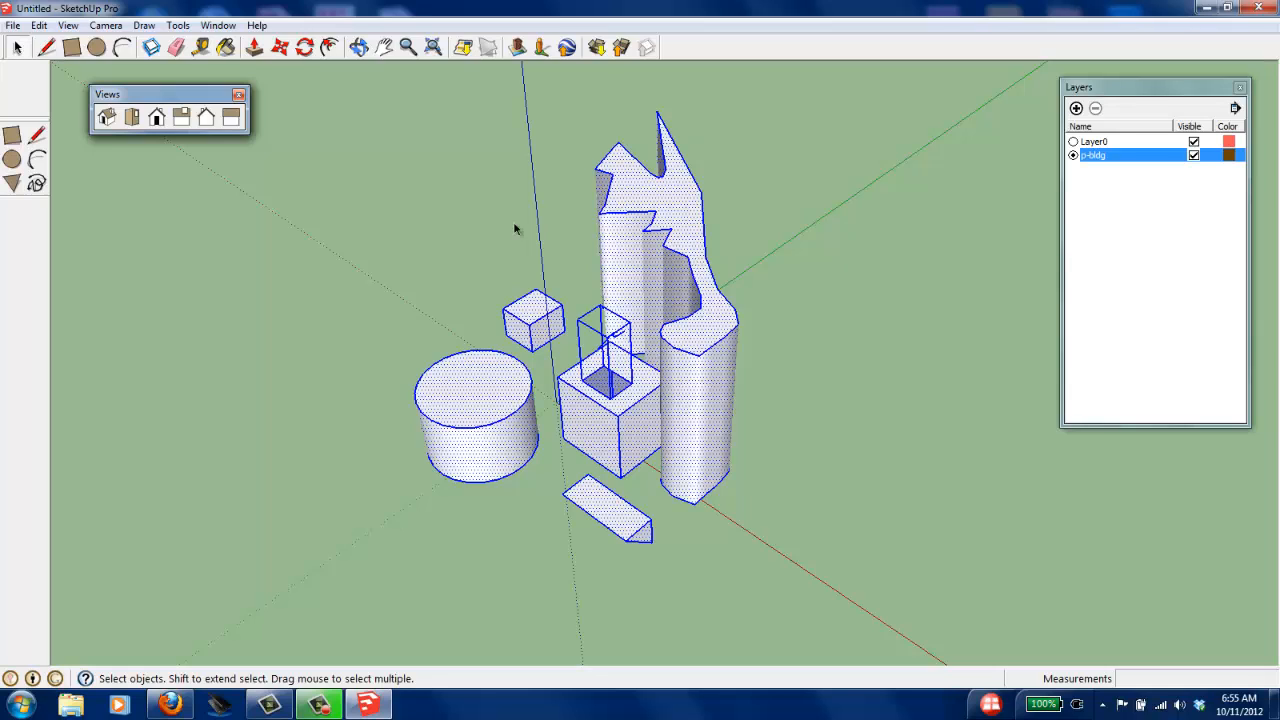
{"action": "left_click", "coordinate": [441, 236]}
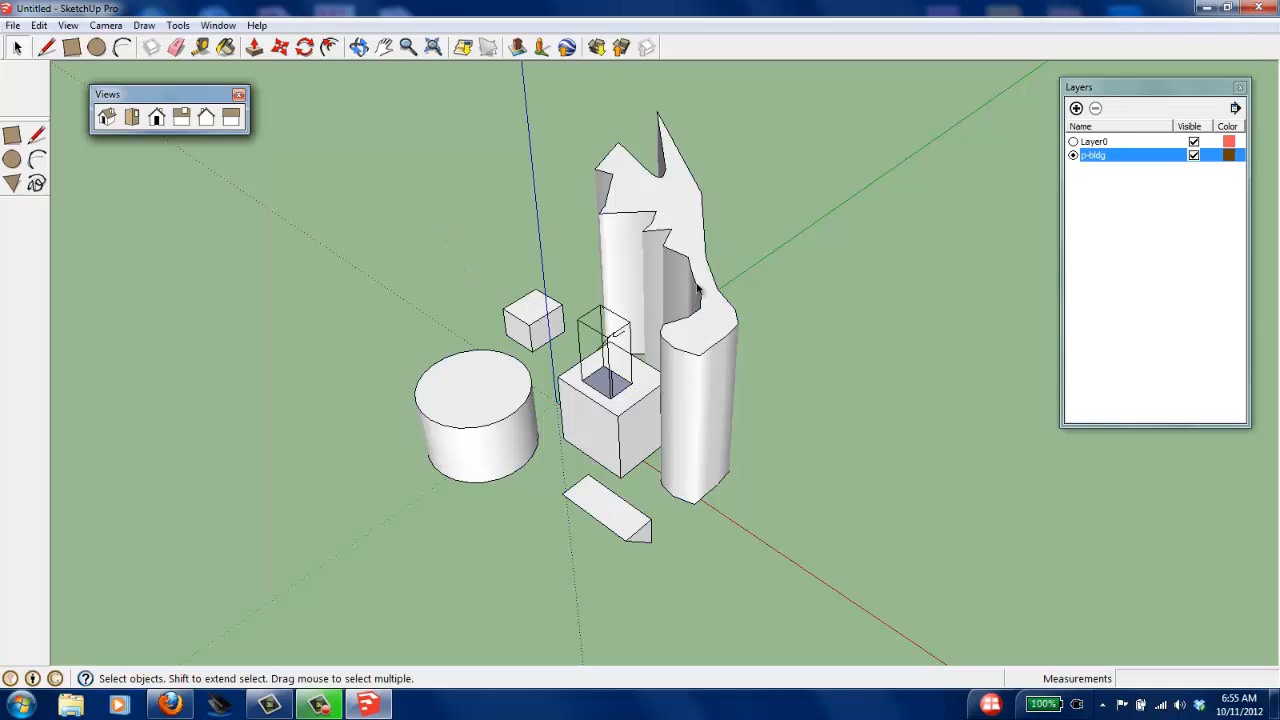
Step: Select the entire small box, add the cylinder and the triangular block to the selection, and remove the cylinder from it
{"action": "triple_click", "coordinate": [536, 313]}
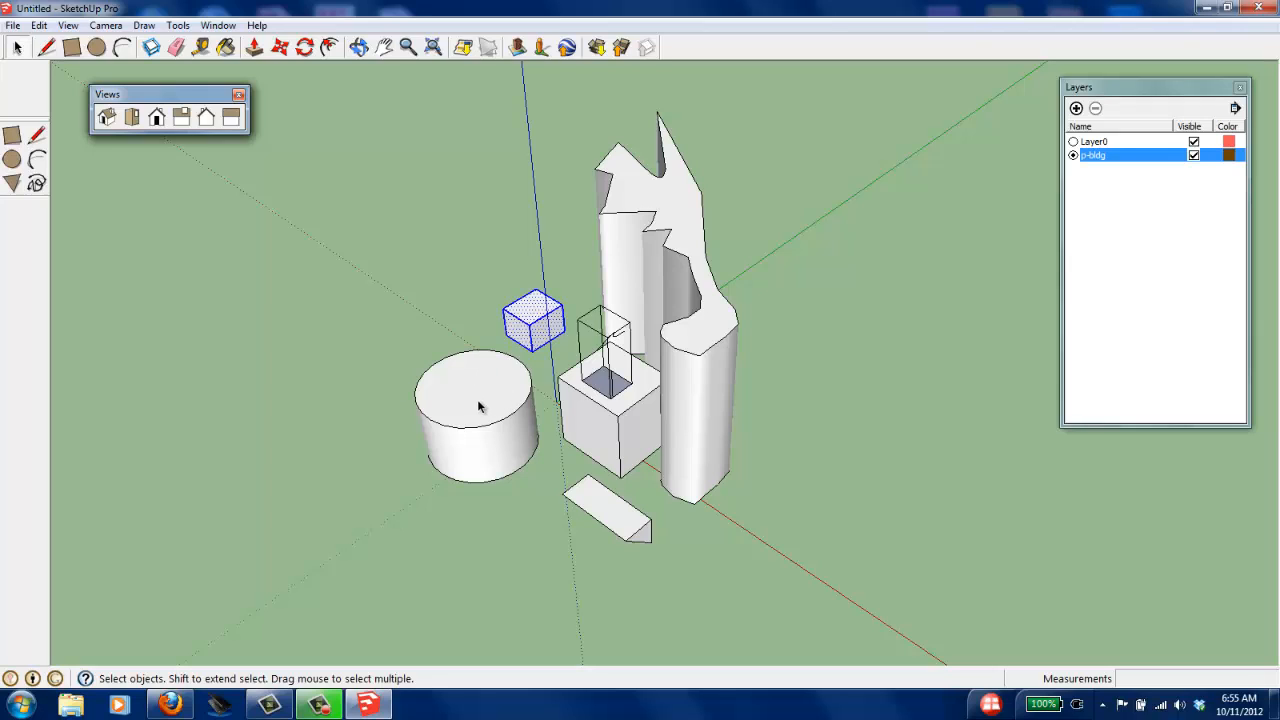
{"action": "left_click", "coordinate": [479, 404], "text": "shift"}
{"action": "left_click", "coordinate": [478, 410], "text": "shift"}
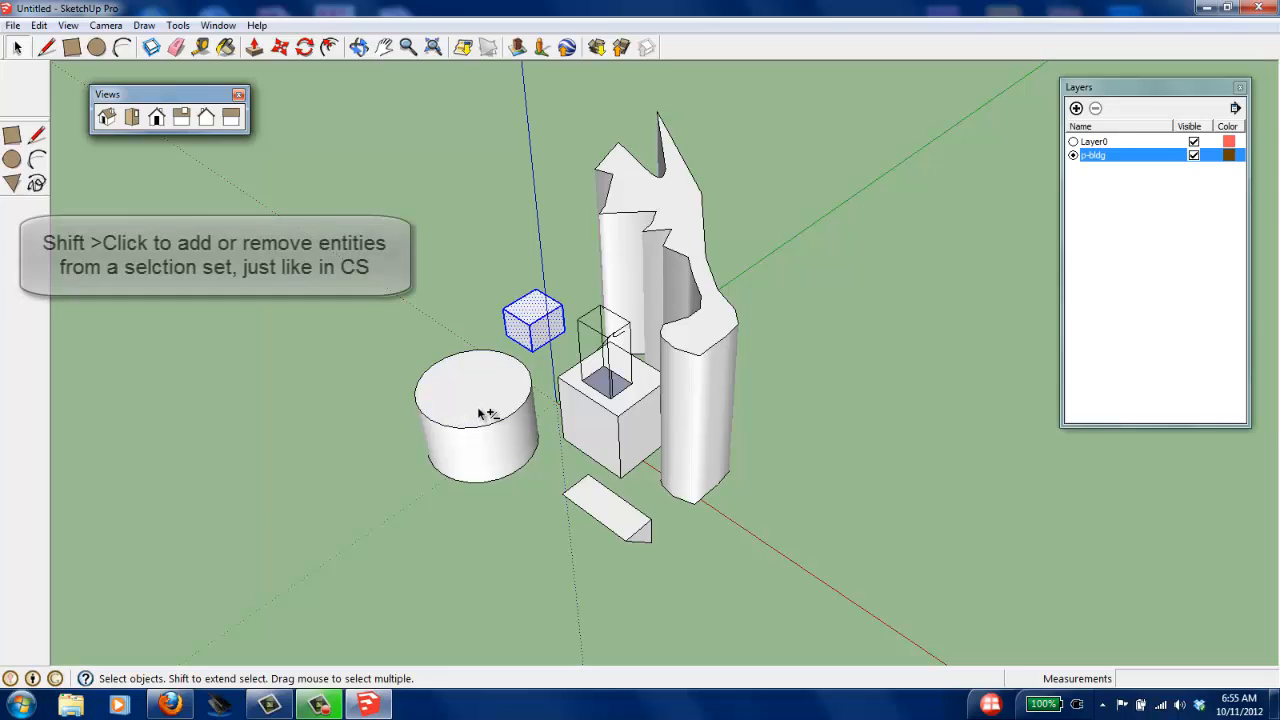
{"action": "triple_click", "coordinate": [482, 384], "text": "shift"}
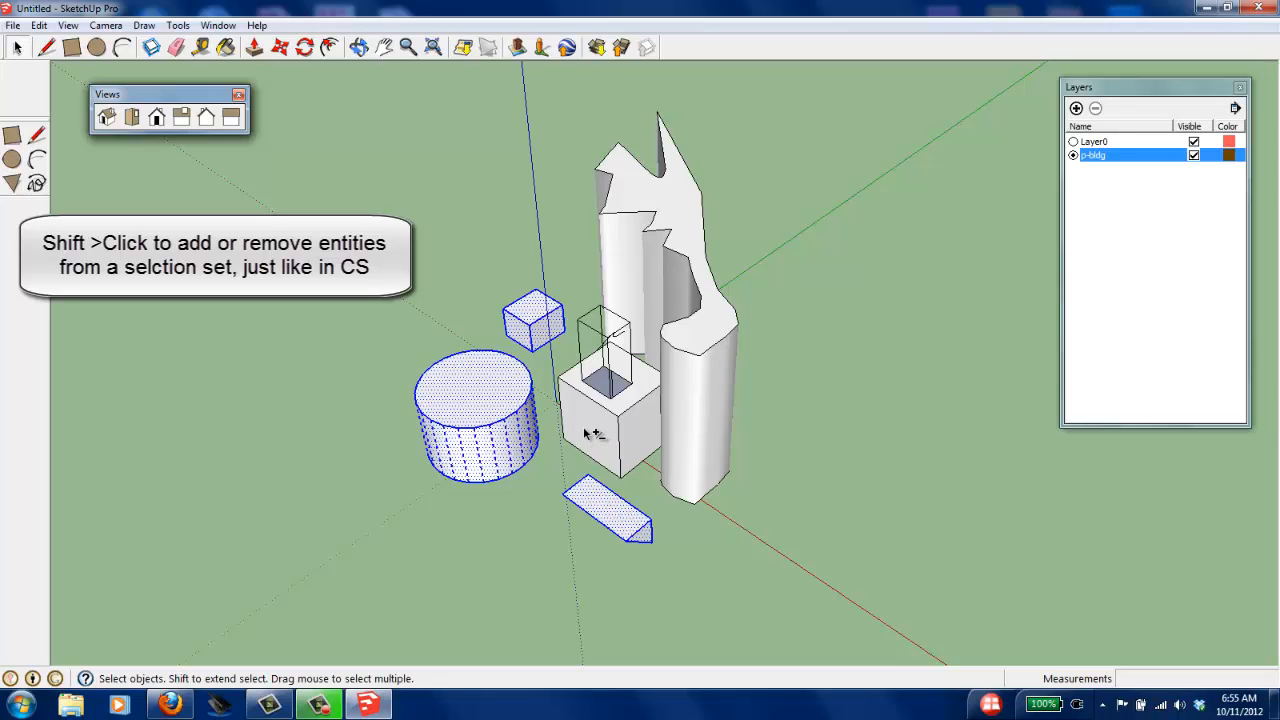
{"action": "left_click", "coordinate": [476, 386], "text": "shift"}
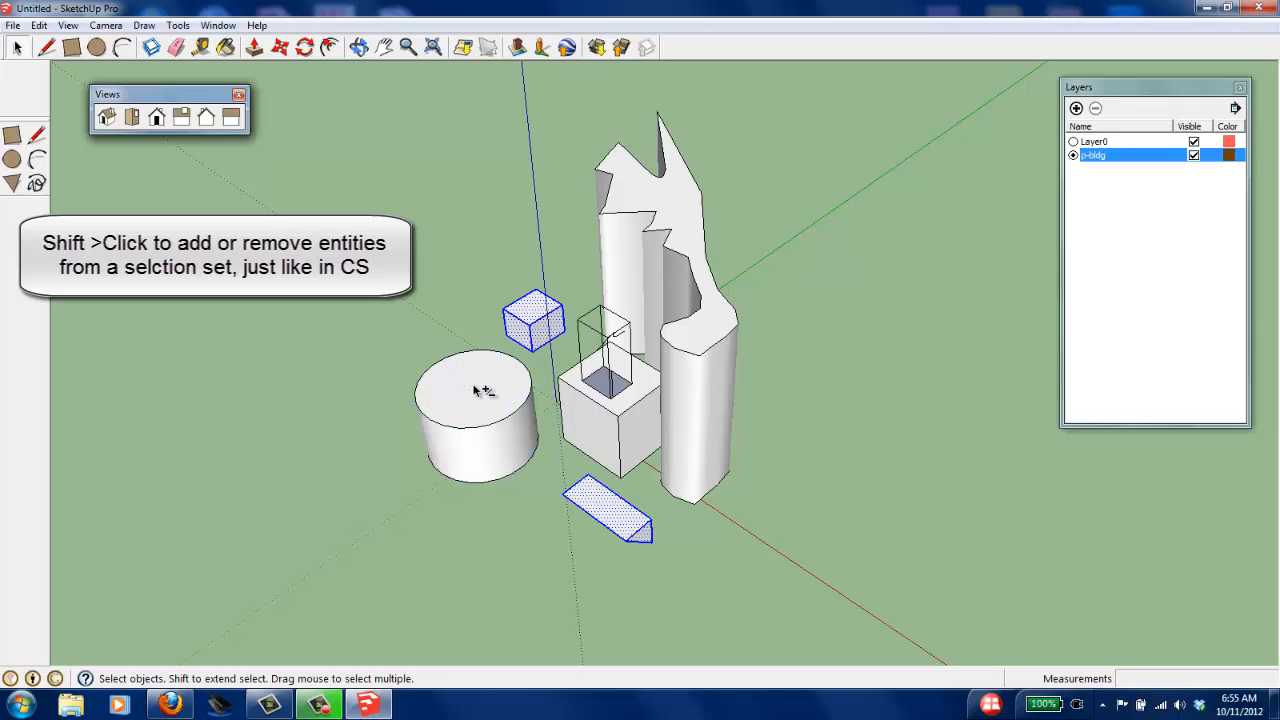
{"action": "scroll", "coordinate": [535, 443], "scroll_direction": "down", "scroll_amount": 1}
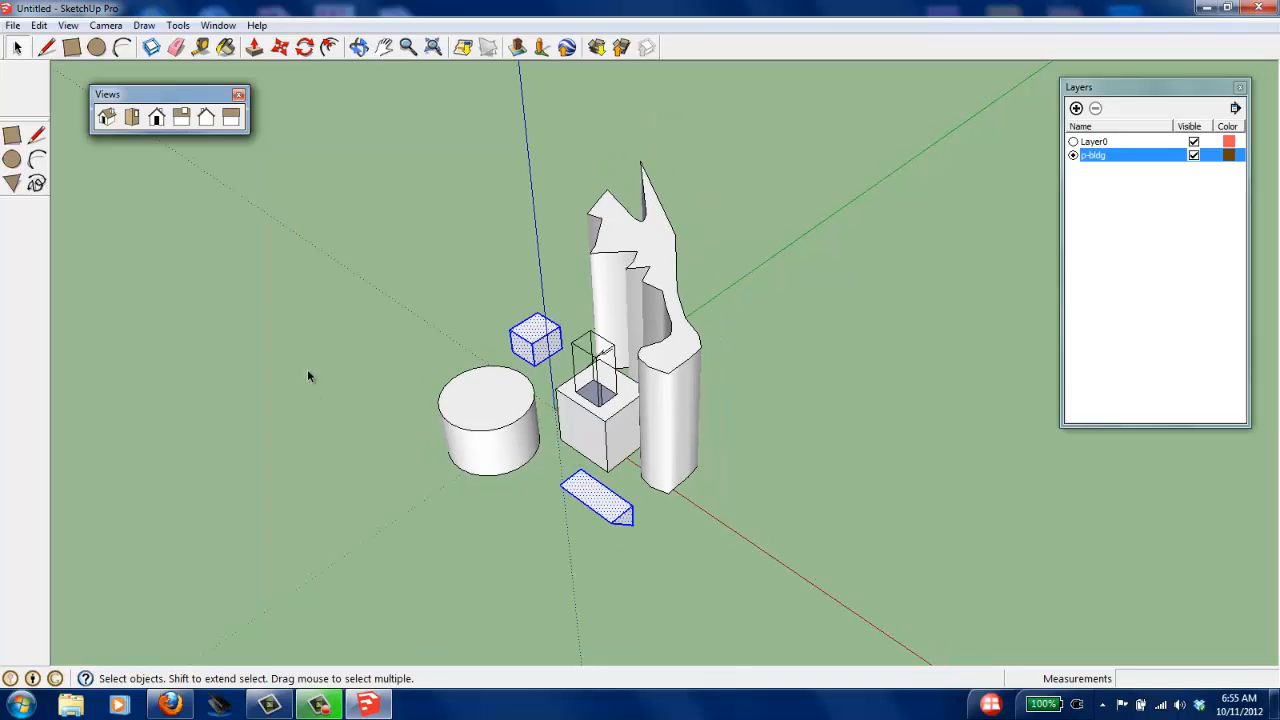
Step: Select all geometry in the model with a selection window and delete it
{"action": "left_click", "coordinate": [457, 207]}
{"action": "left_click_drag", "start_coordinate": [332, 90], "coordinate": [903, 651]}
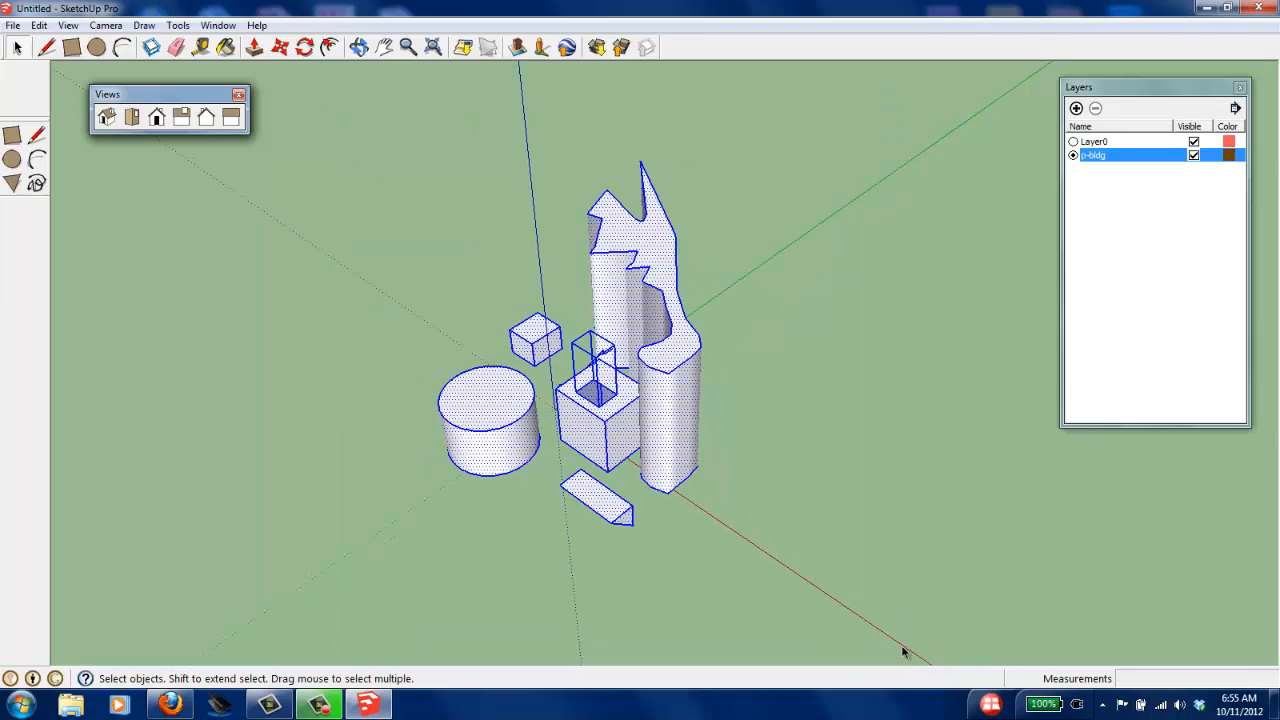
{"action": "key", "text": "Delete"}
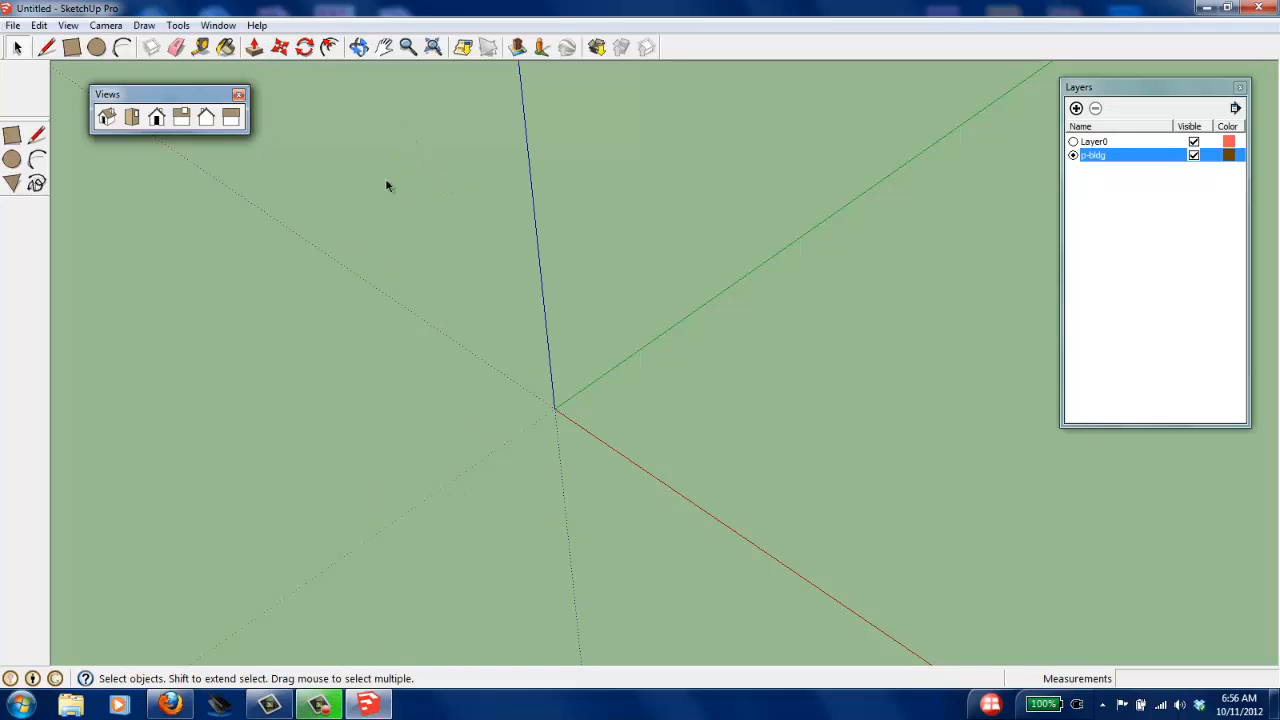
Step: Open Add Location and search the map for chicago
{"action": "left_click", "coordinate": [462, 47]}
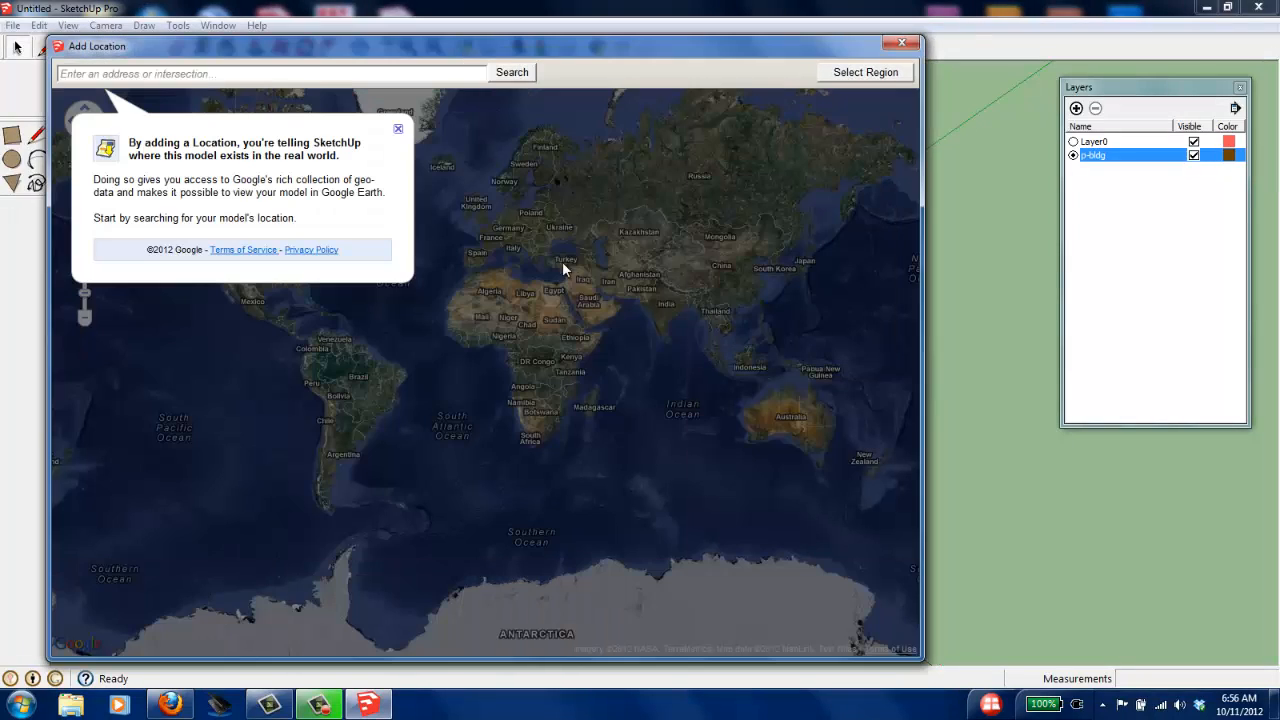
{"action": "left_click", "coordinate": [243, 73]}
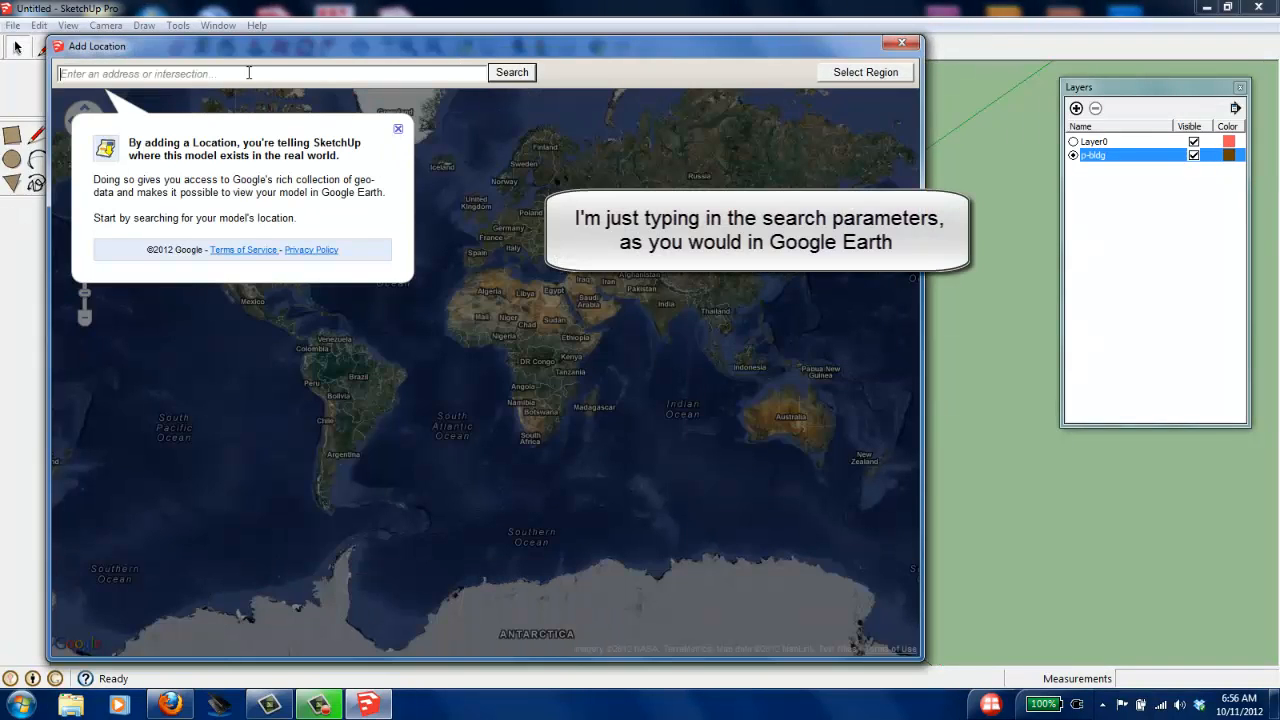
{"action": "type", "text": "chicago"}
{"action": "key", "text": "Return"}
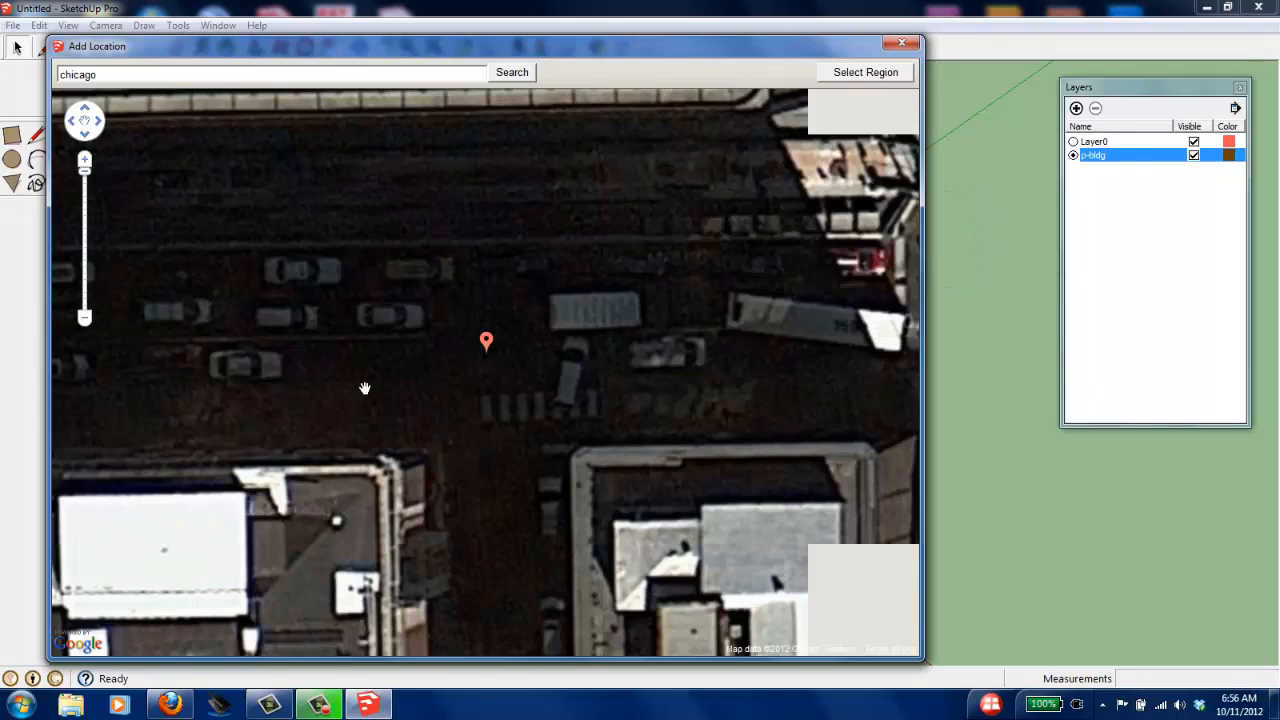
Step: Frame the map on the block with sports fields between W Hill St and W Oak St, beside N Wells St
{"action": "scroll", "coordinate": [437, 378], "scroll_direction": "down", "scroll_amount": 6}
{"action": "scroll", "coordinate": [437, 378], "scroll_direction": "up", "scroll_amount": 1}
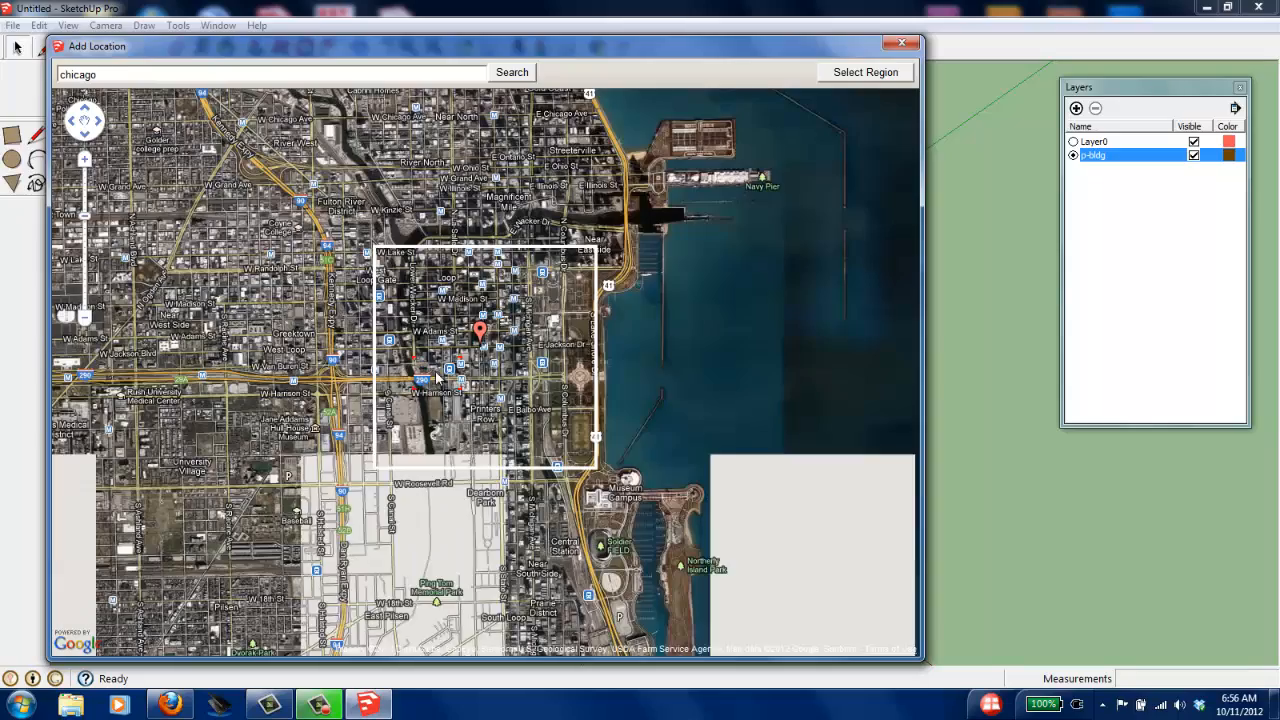
{"action": "left_click_drag", "start_coordinate": [450, 374], "coordinate": [505, 420]}
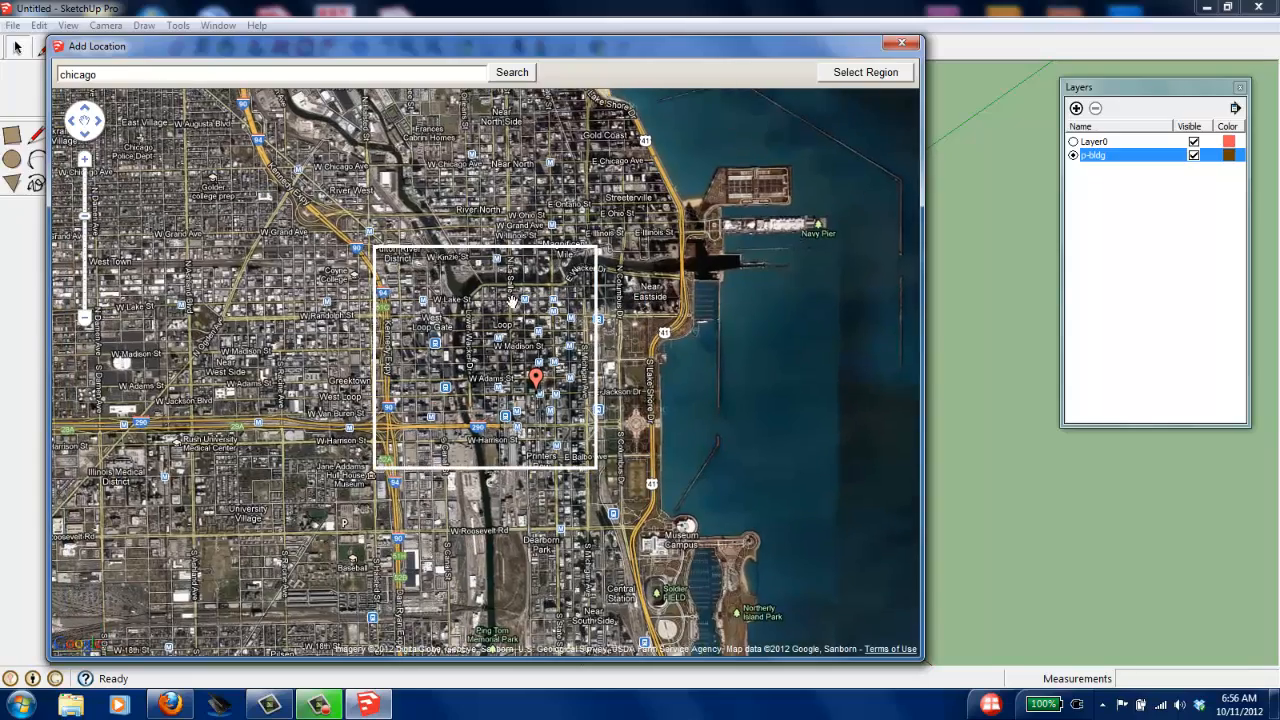
{"action": "scroll", "coordinate": [510, 303], "scroll_direction": "up", "scroll_amount": 3}
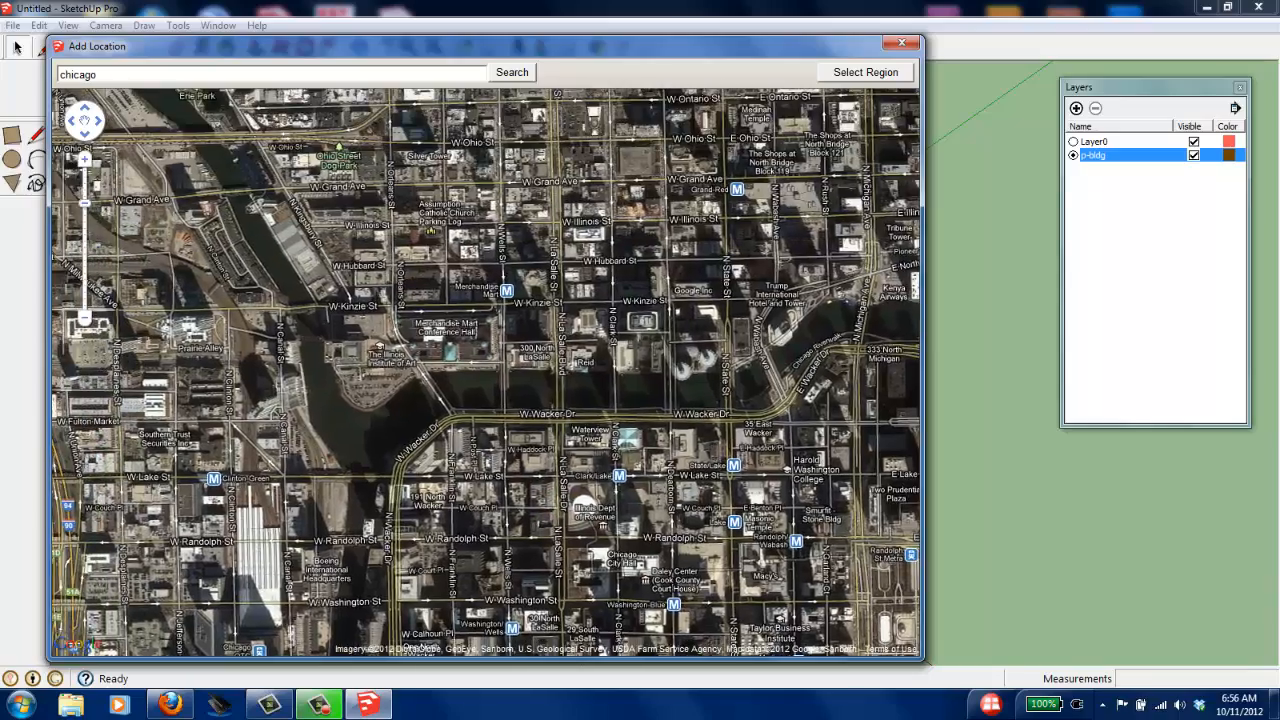
{"action": "left_click_drag", "start_coordinate": [240, 160], "coordinate": [440, 685]}
{"action": "left_click_drag", "start_coordinate": [558, 506], "coordinate": [420, 457]}
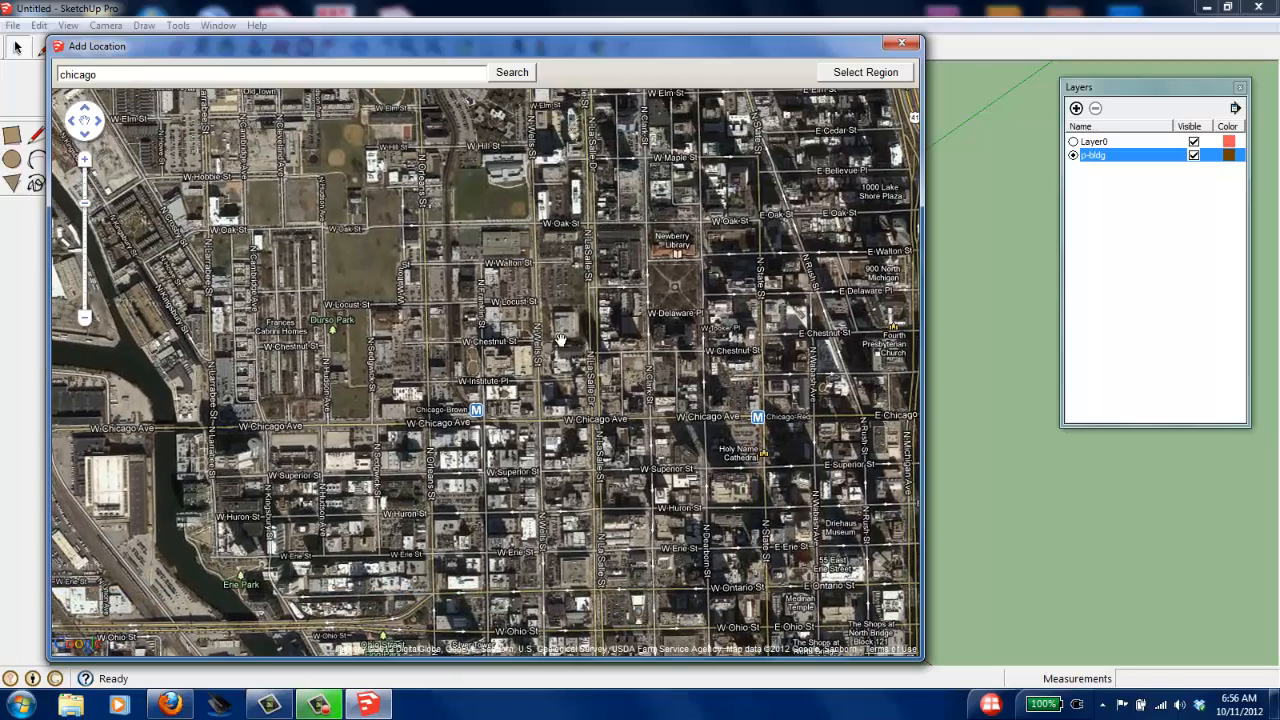
{"action": "scroll", "coordinate": [471, 122], "scroll_direction": "up", "scroll_amount": 4}
{"action": "scroll", "coordinate": [497, 282], "scroll_direction": "down", "scroll_amount": 3}
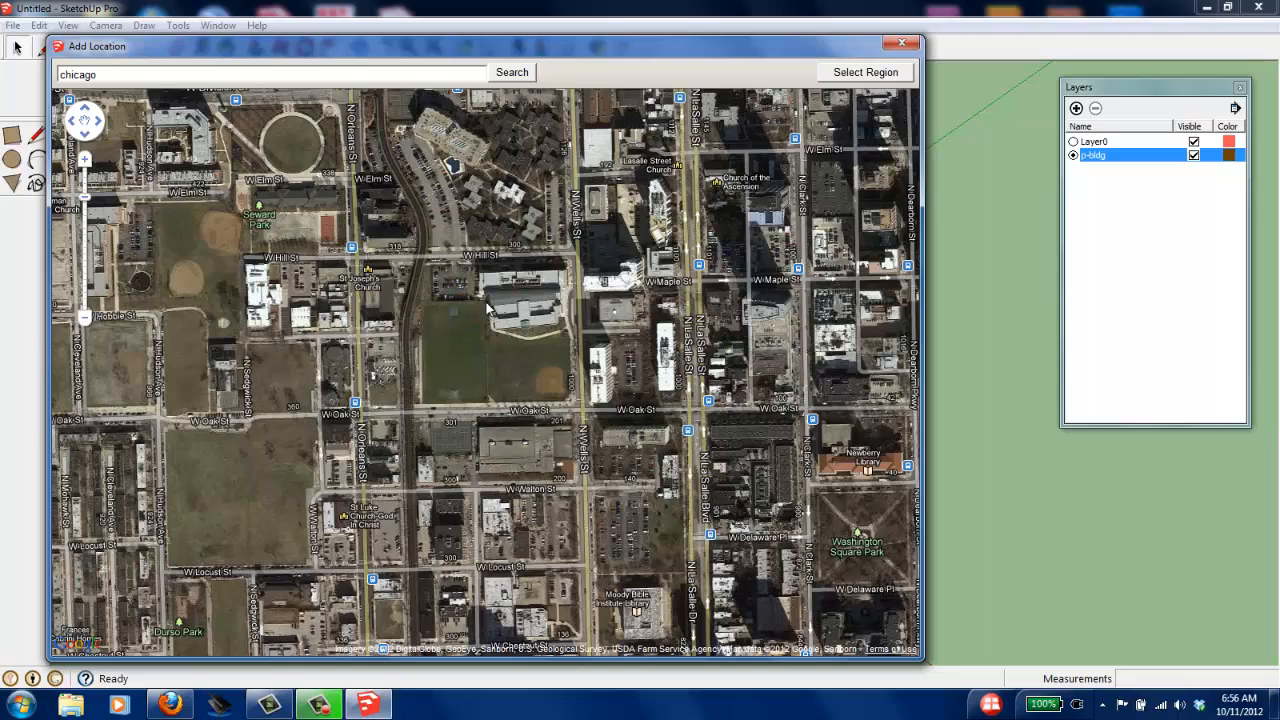
{"action": "scroll", "coordinate": [488, 310], "scroll_direction": "up", "scroll_amount": 1}
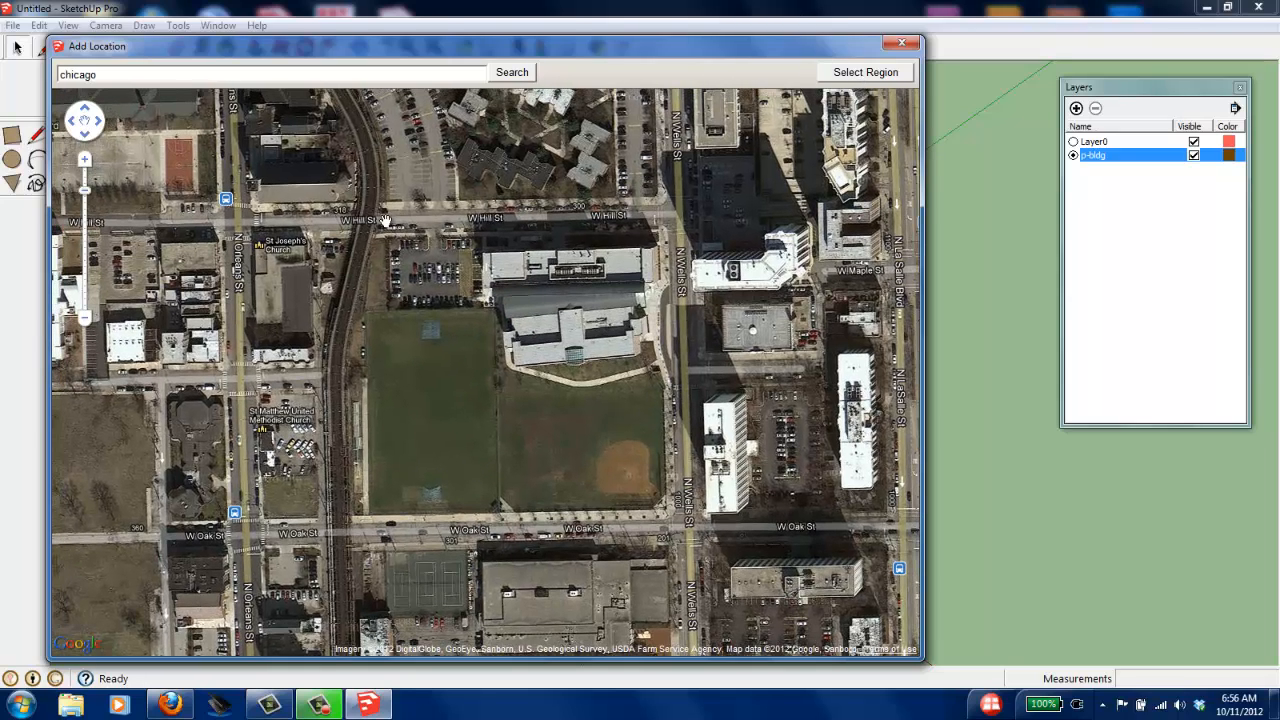
Step: Select a map region slightly larger than the default around the sports fields and grab it into the model
{"action": "left_click", "coordinate": [848, 74]}
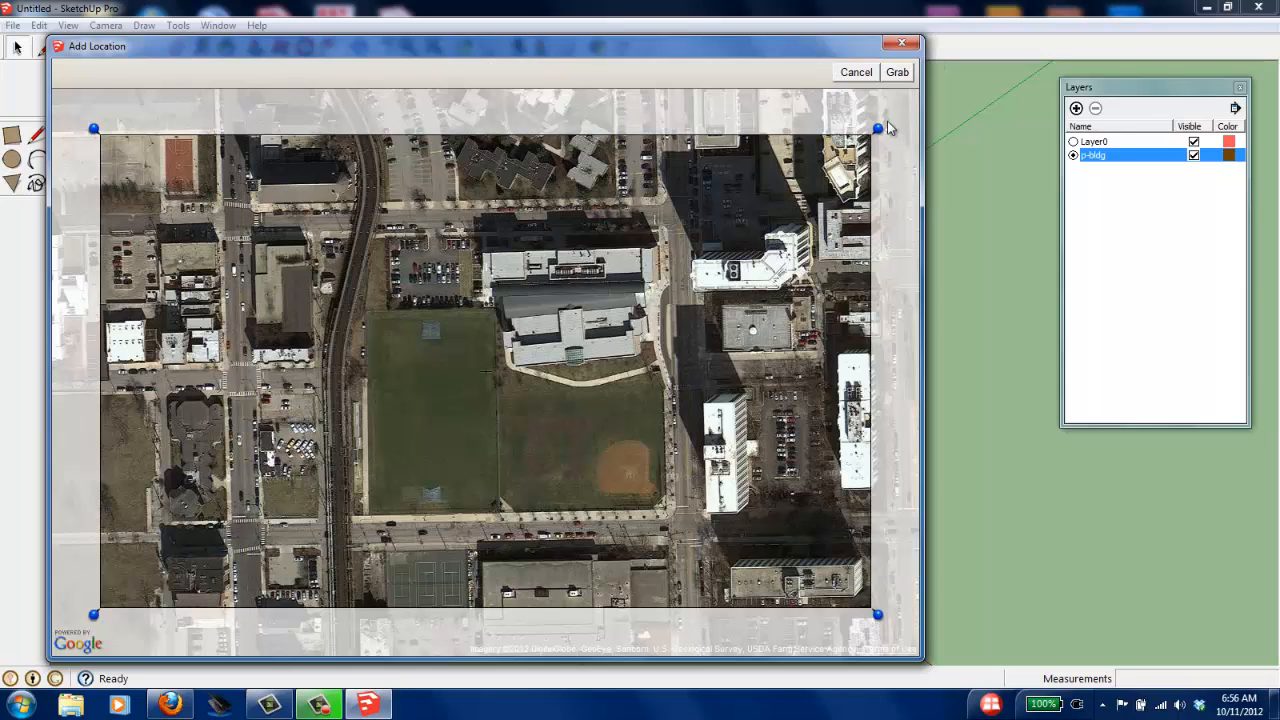
{"action": "left_click_drag", "start_coordinate": [877, 128], "coordinate": [891, 104]}
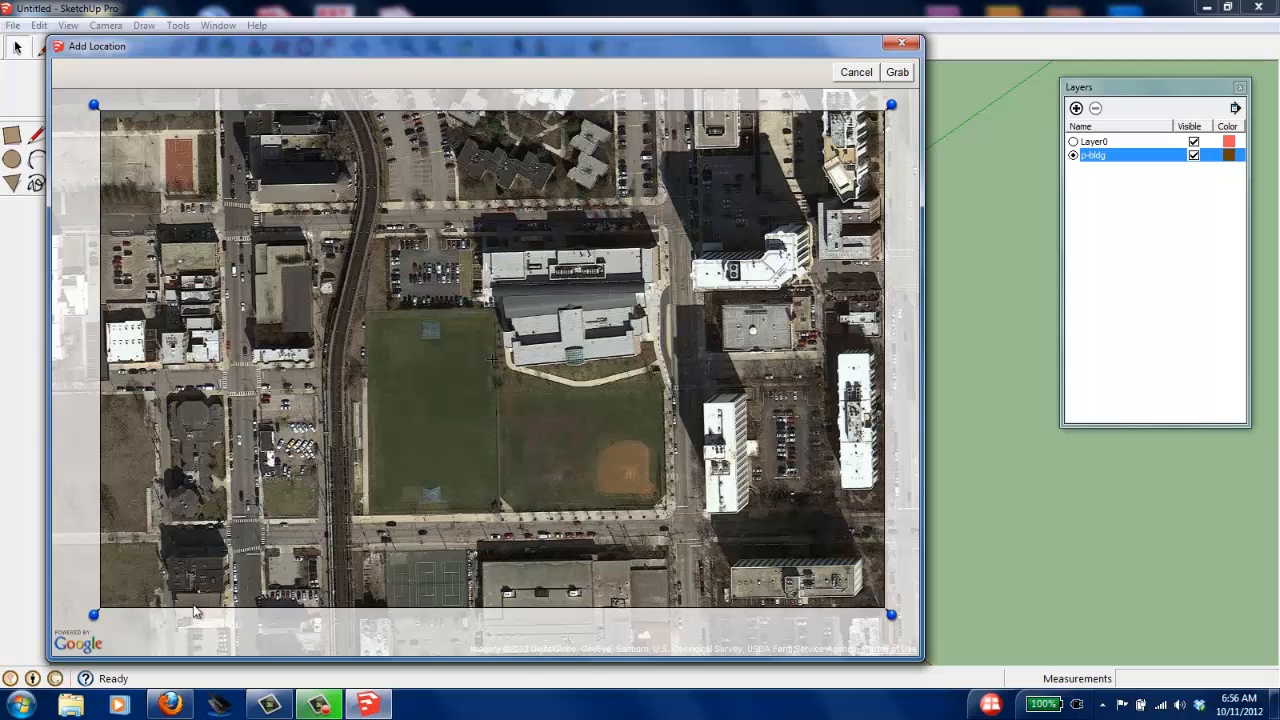
{"action": "mouse_move", "coordinate": [93, 614]}
{"action": "left_mouse_down"}
{"action": "mouse_move", "coordinate": [84, 640]}
{"action": "mouse_move", "coordinate": [86, 627]}
{"action": "left_mouse_up"}
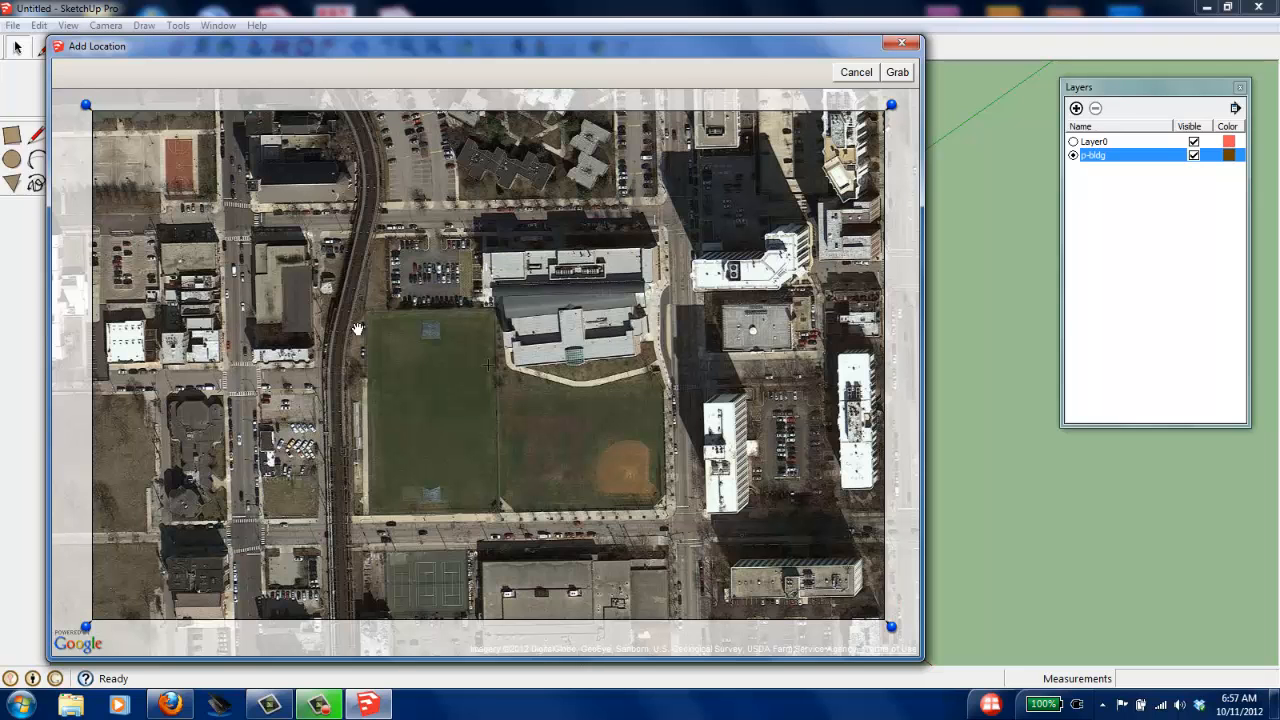
{"action": "left_click", "coordinate": [898, 74]}
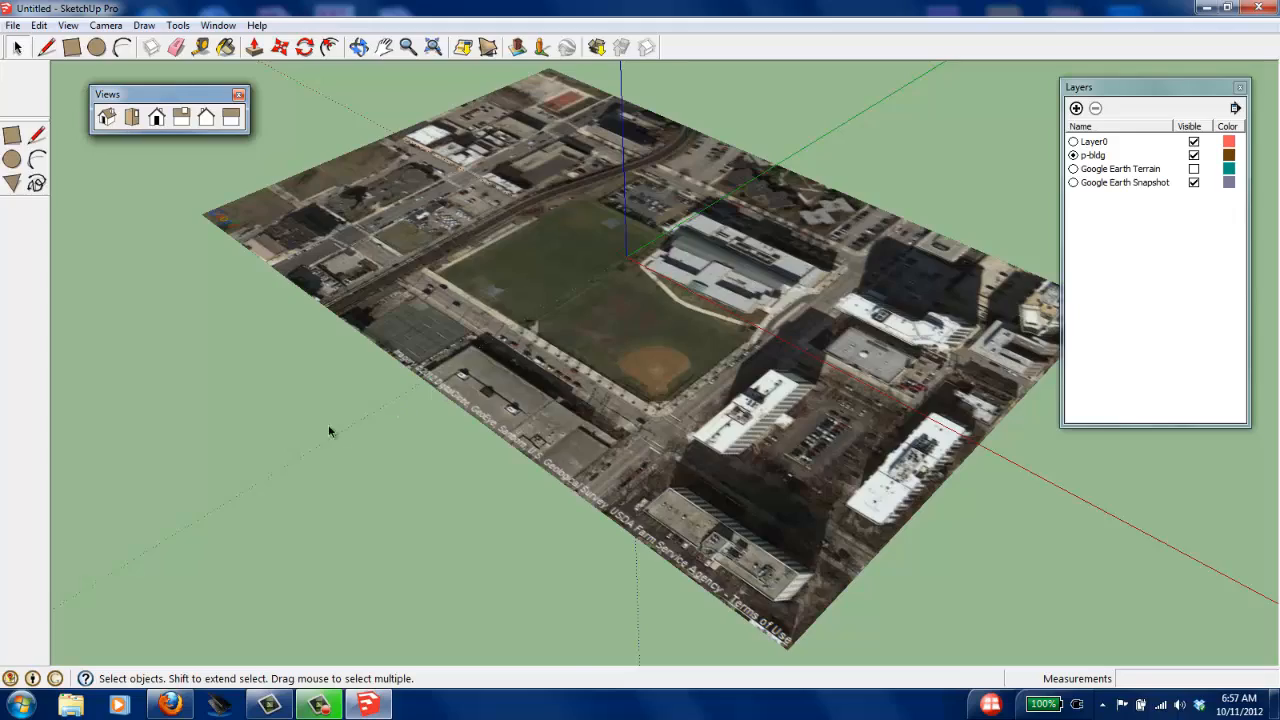
{"action": "scroll", "coordinate": [412, 430], "scroll_direction": "down", "scroll_amount": 3}
{"action": "scroll", "coordinate": [420, 430], "scroll_direction": "up", "scroll_amount": 4}
{"action": "scroll", "coordinate": [530, 350], "scroll_direction": "down", "scroll_amount": 2}
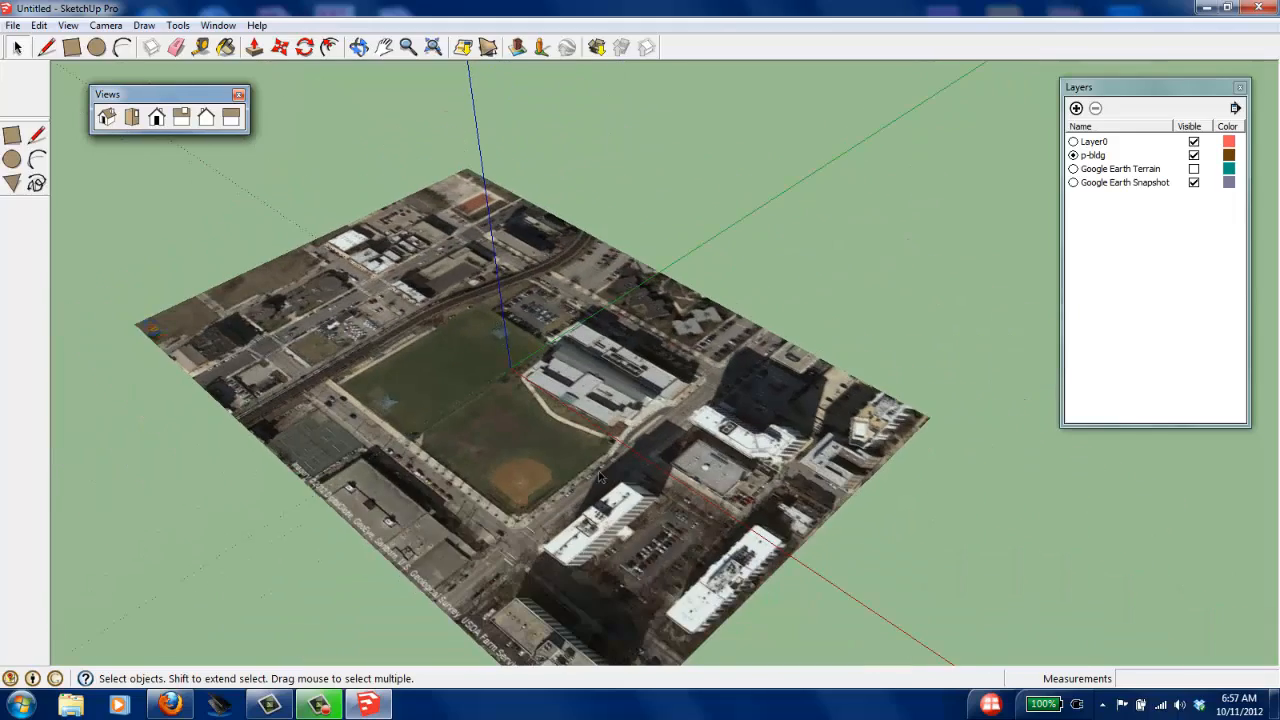
{"action": "middle_click_drag", "start_coordinate": [600, 478], "coordinate": [594, 352]}
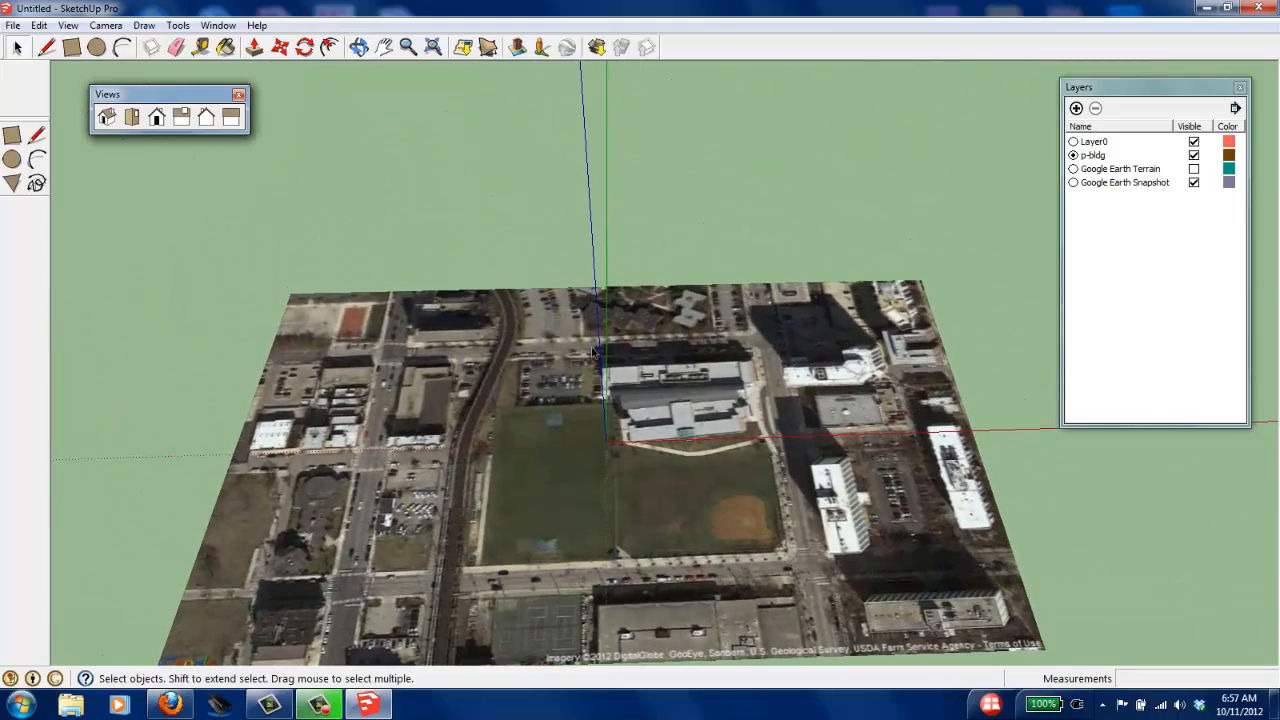
Step: Examine the imported aerial image from several angles and toggle the visibility of the Google Earth Snapshot layer off and on
{"action": "scroll", "coordinate": [357, 385], "scroll_direction": "down", "scroll_amount": 2}
{"action": "middle_click_drag", "start_coordinate": [522, 469], "coordinate": [527, 493]}
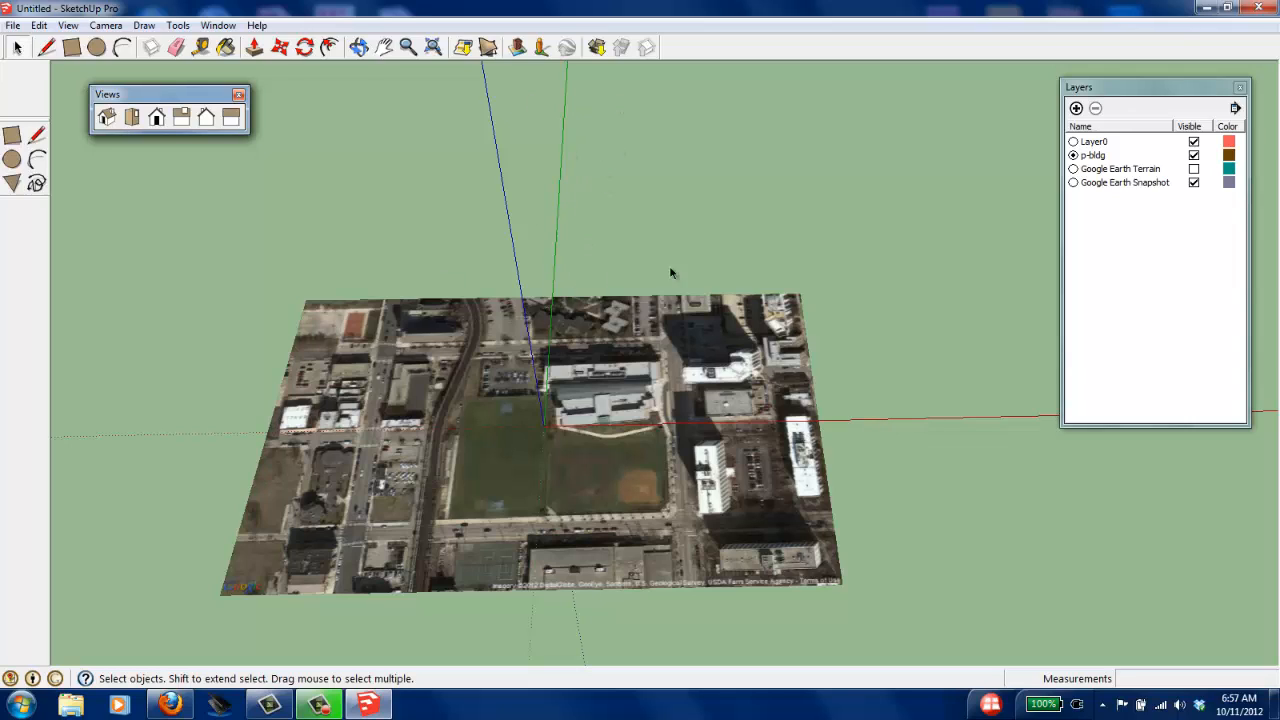
{"action": "middle_click_drag", "start_coordinate": [622, 323], "coordinate": [443, 477]}
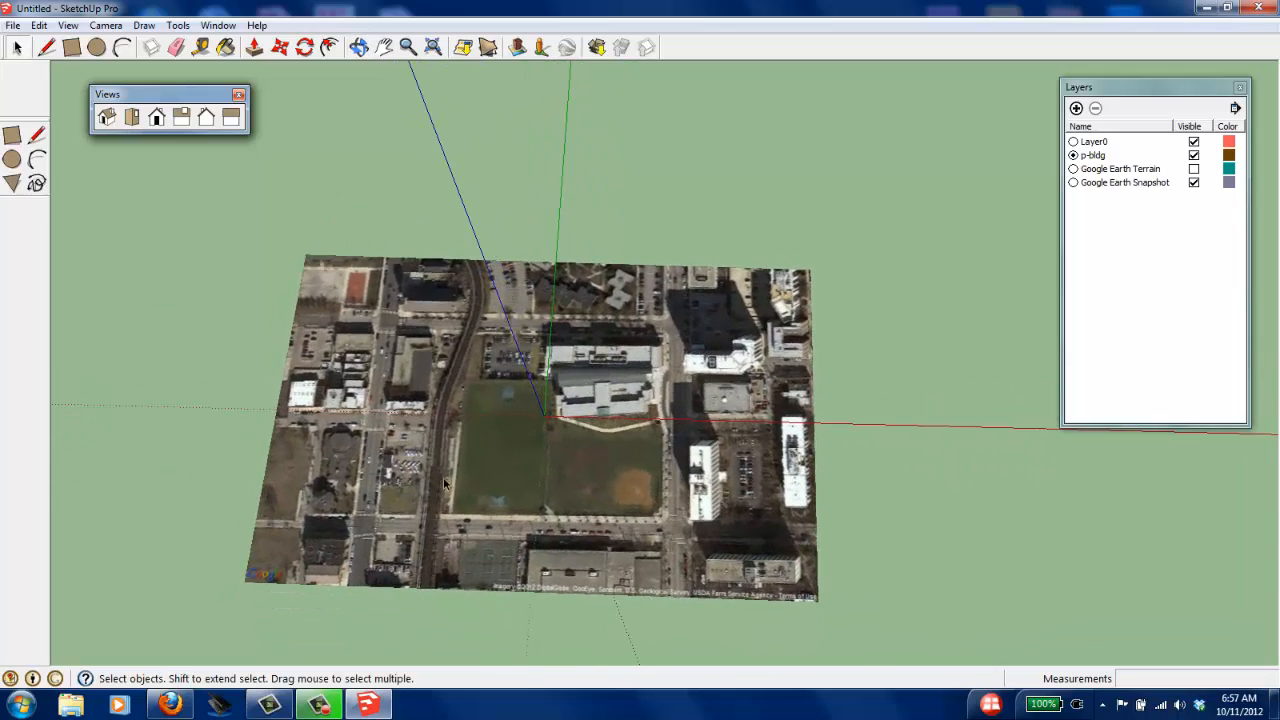
{"action": "scroll", "coordinate": [447, 478], "scroll_direction": "up", "scroll_amount": 2}
{"action": "scroll", "coordinate": [517, 420], "scroll_direction": "up", "scroll_amount": 1}
{"action": "scroll", "coordinate": [589, 314], "scroll_direction": "down", "scroll_amount": 1}
{"action": "middle_click_drag", "start_coordinate": [612, 492], "coordinate": [617, 528]}
{"action": "scroll", "coordinate": [611, 430], "scroll_direction": "up", "scroll_amount": 1}
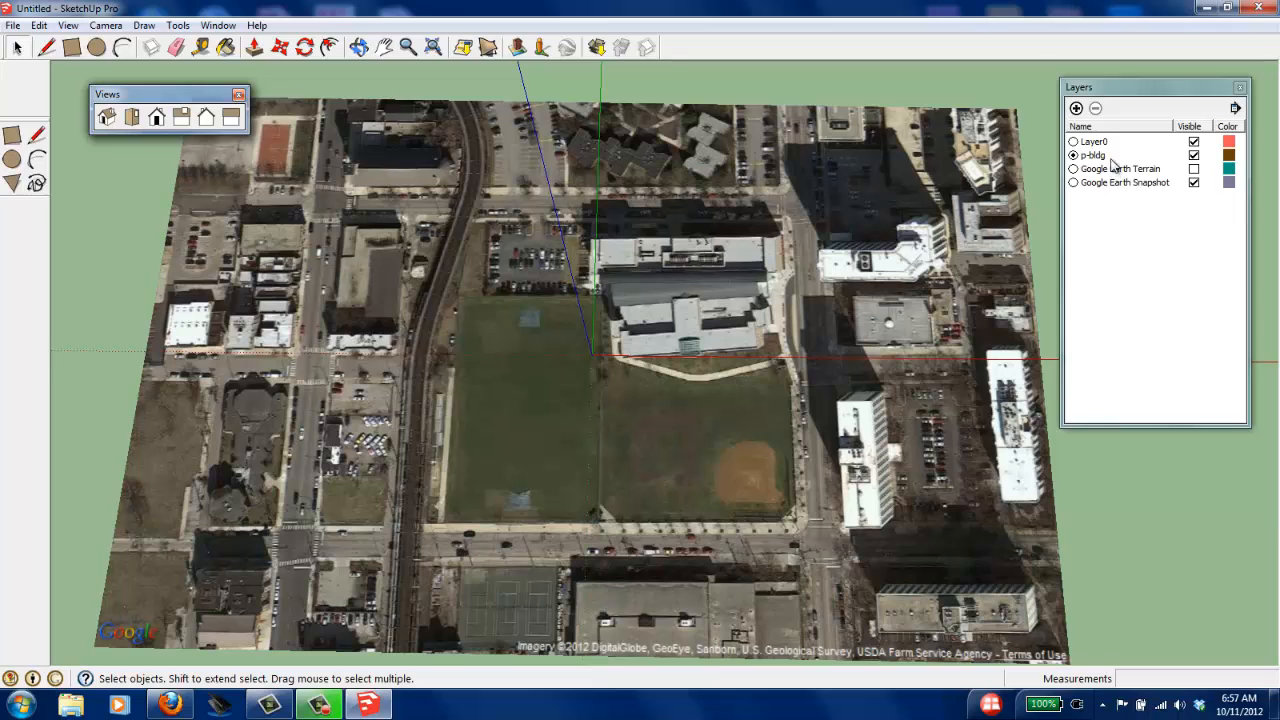
{"action": "left_click", "coordinate": [1194, 183]}
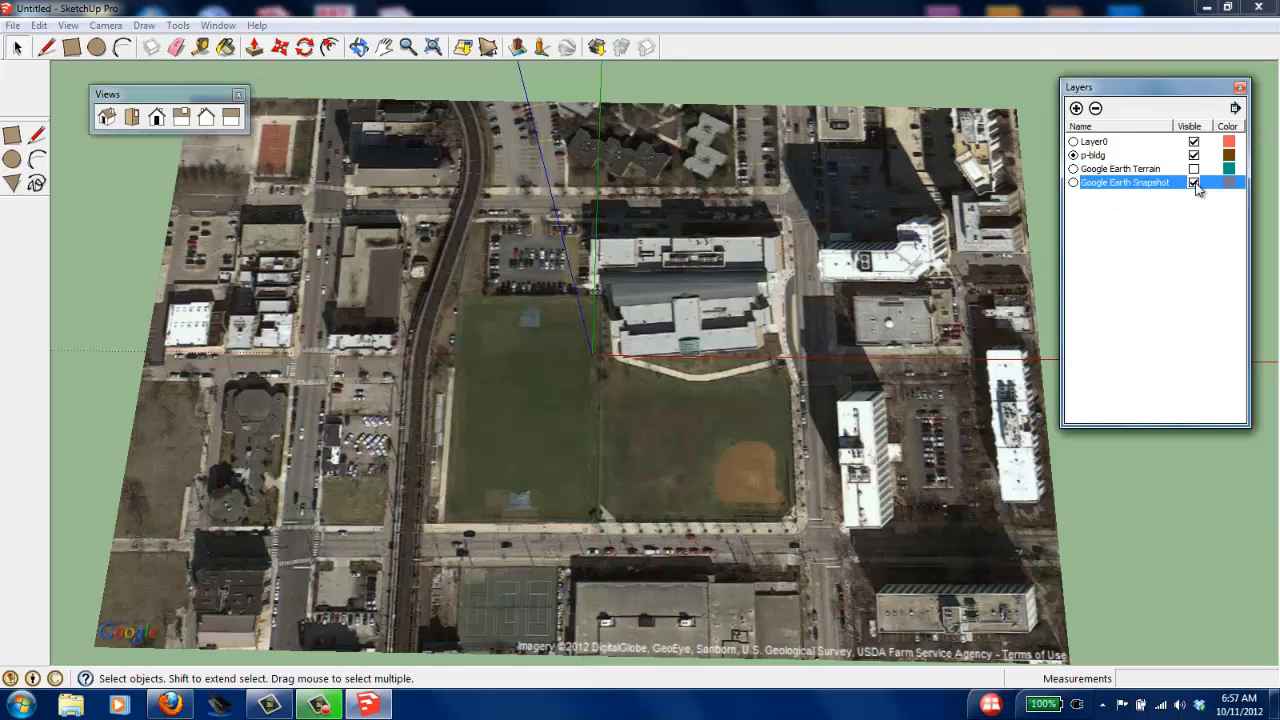
{"action": "left_click", "coordinate": [1194, 184]}
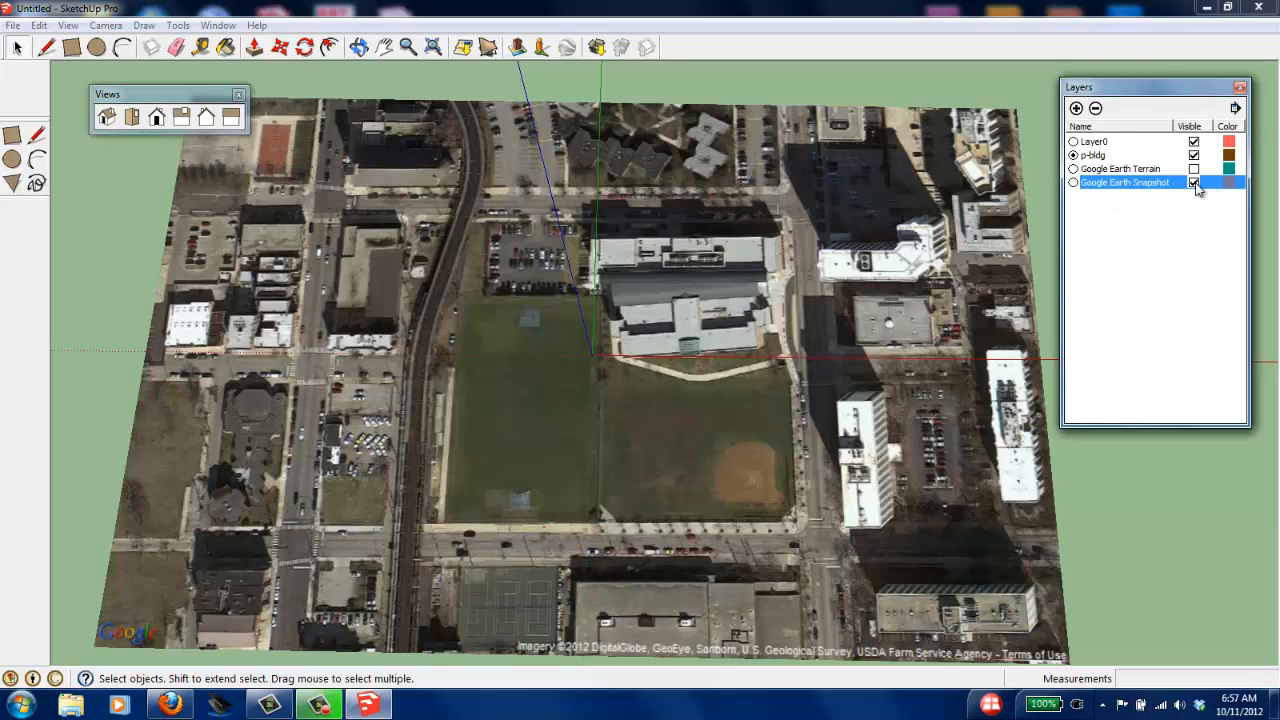
Step: Add a new layer named pl and make it the active layer
{"action": "left_click", "coordinate": [1076, 108]}
{"action": "type", "text": "pl"}
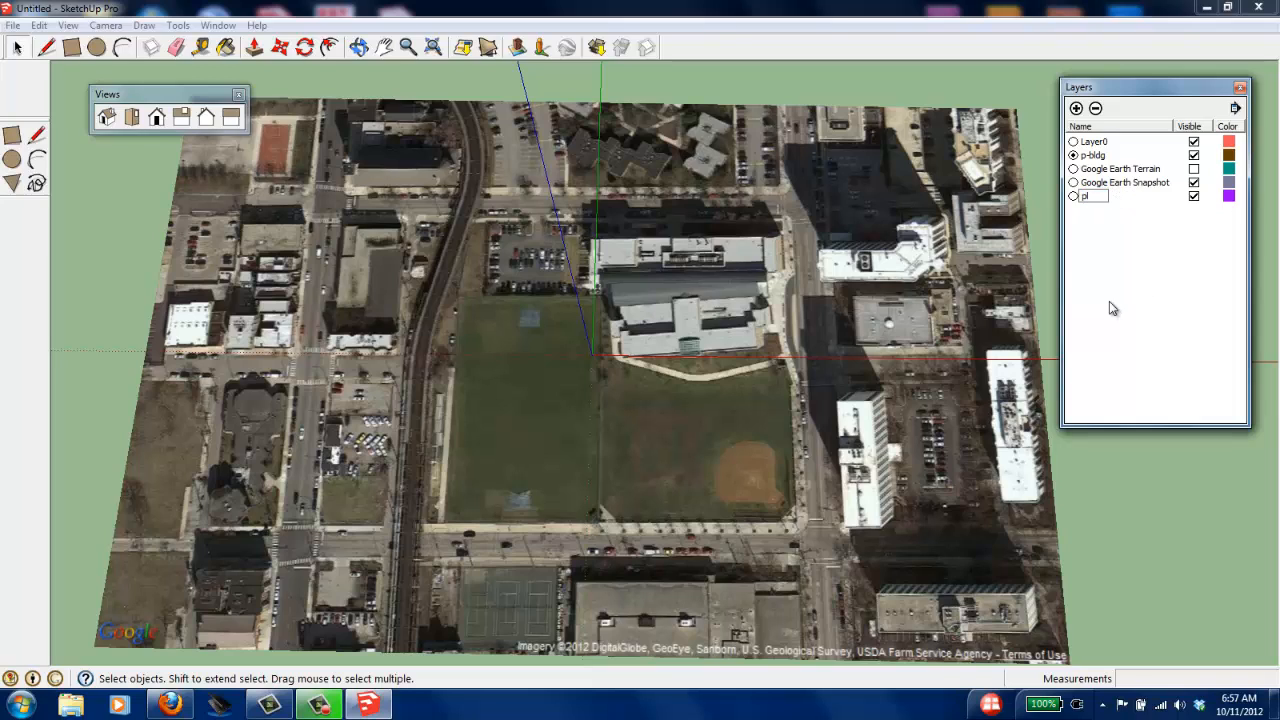
{"action": "left_click", "coordinate": [1073, 196]}
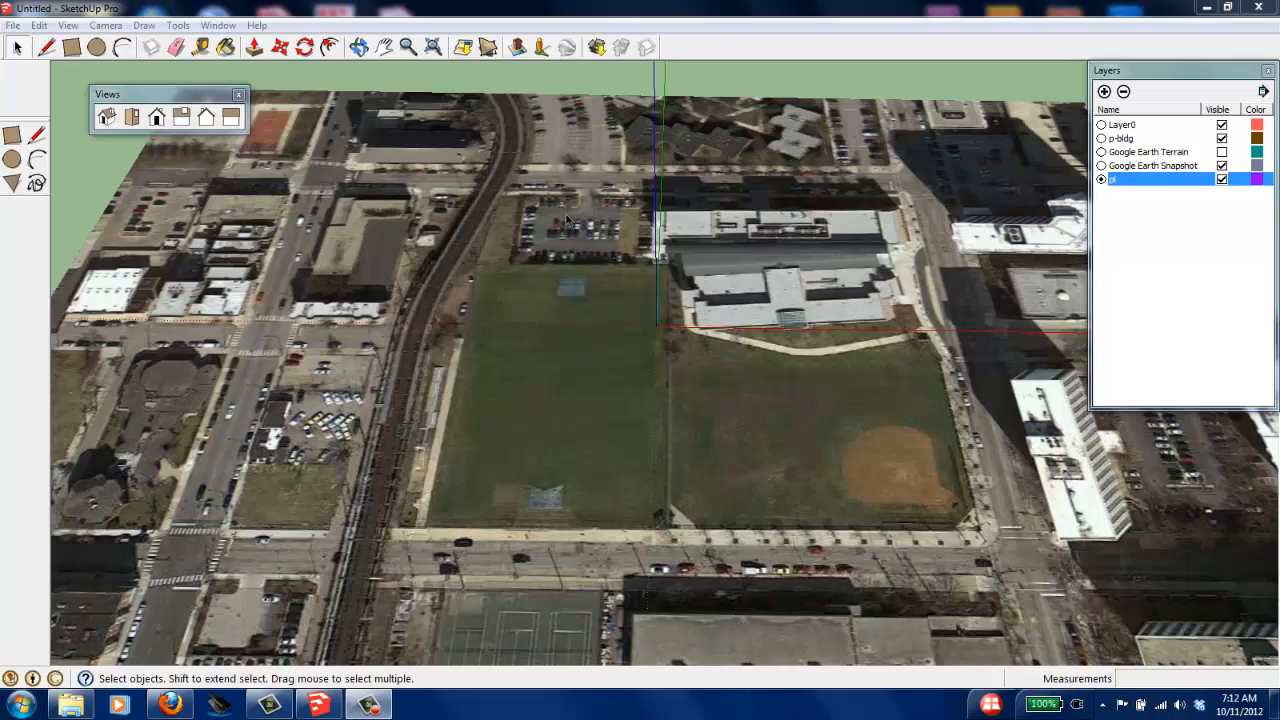
Step: Draw a 250' by 375' rectangle over the sports fields, starting near the street-side corner beside the railway tracks
{"action": "left_click", "coordinate": [11, 135]}
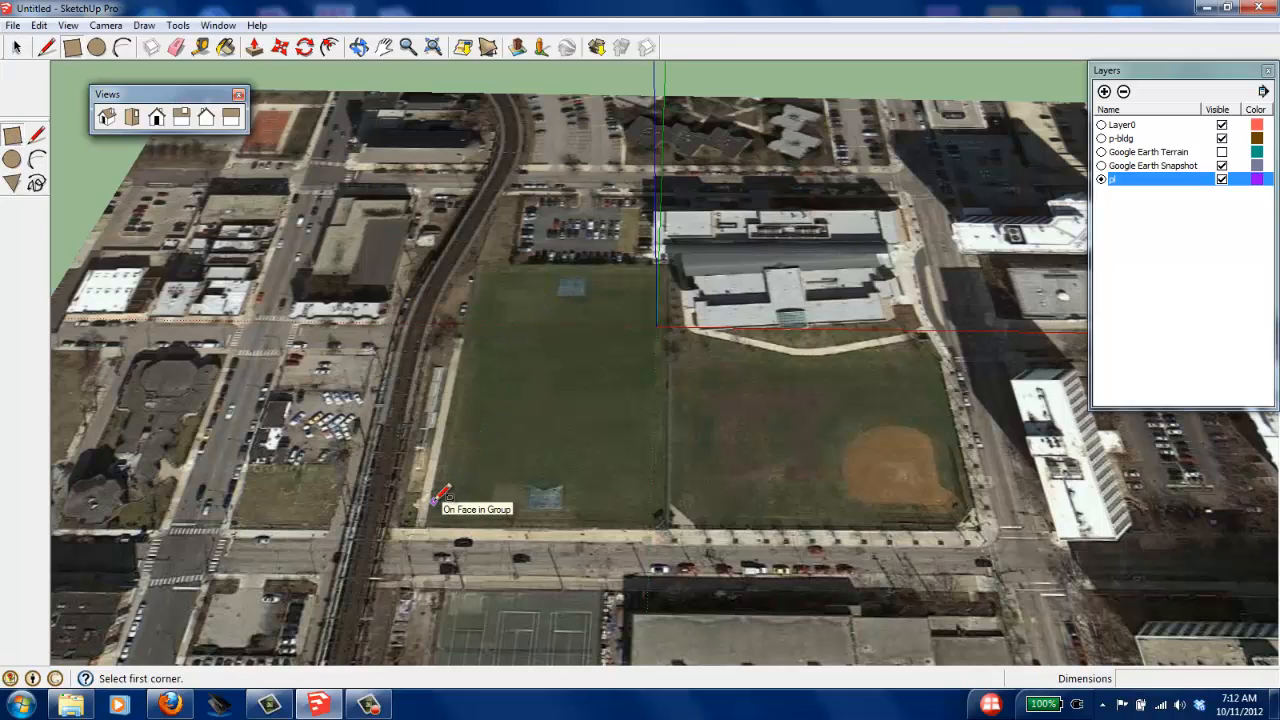
{"action": "left_click", "coordinate": [434, 500]}
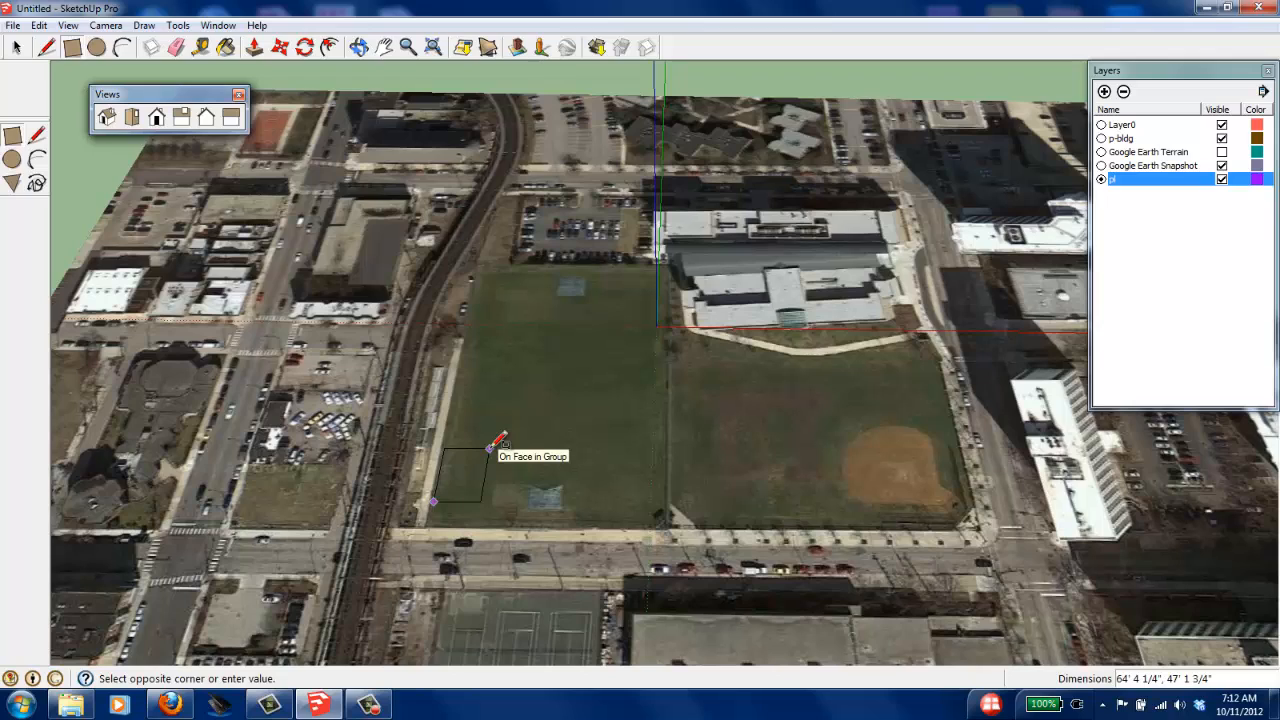
{"action": "type", "text": "250',375"}
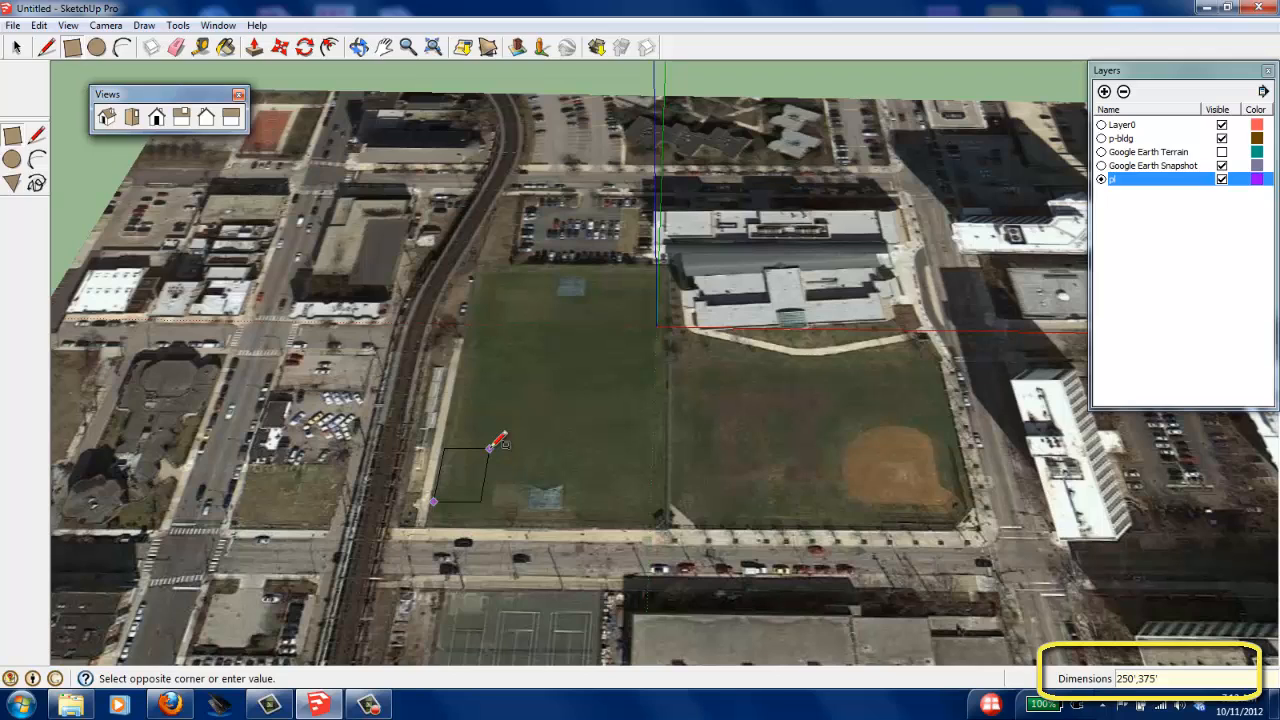
{"action": "key", "text": "Return"}
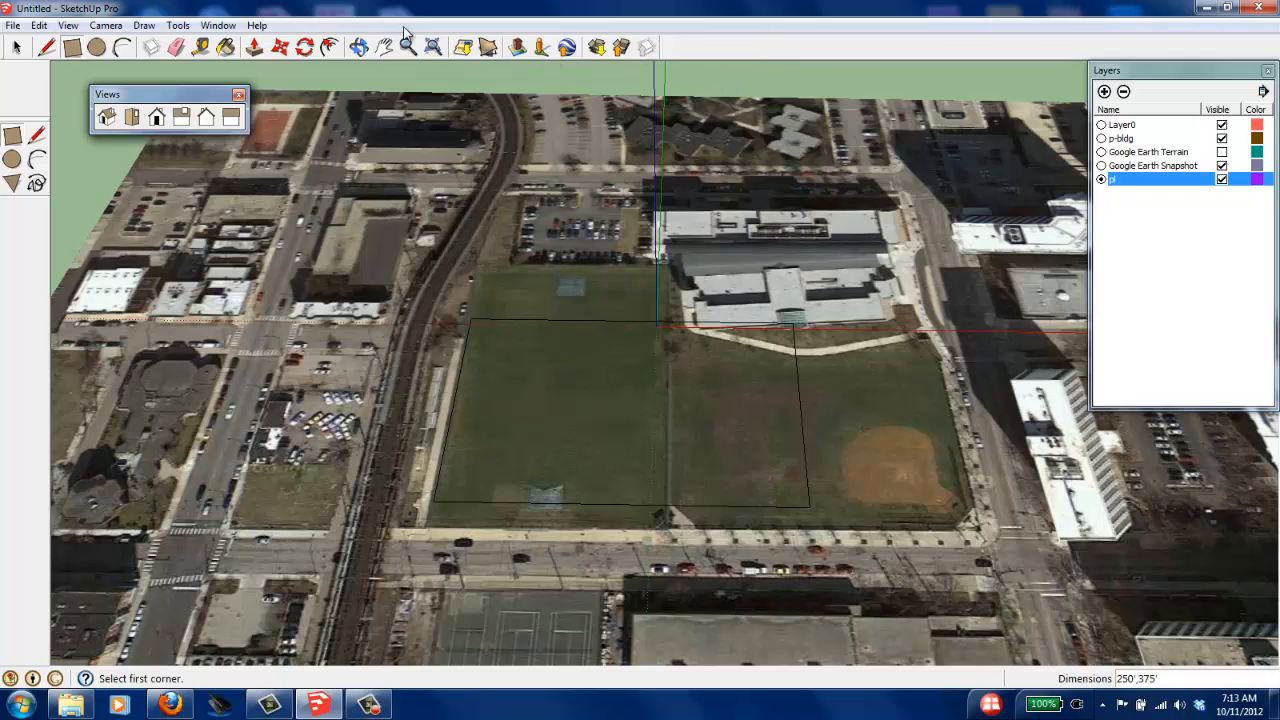
Step: Select the rectangle's face and edges and move it about 38' 6" toward the street with the parked cars
{"action": "left_click", "coordinate": [16, 47]}
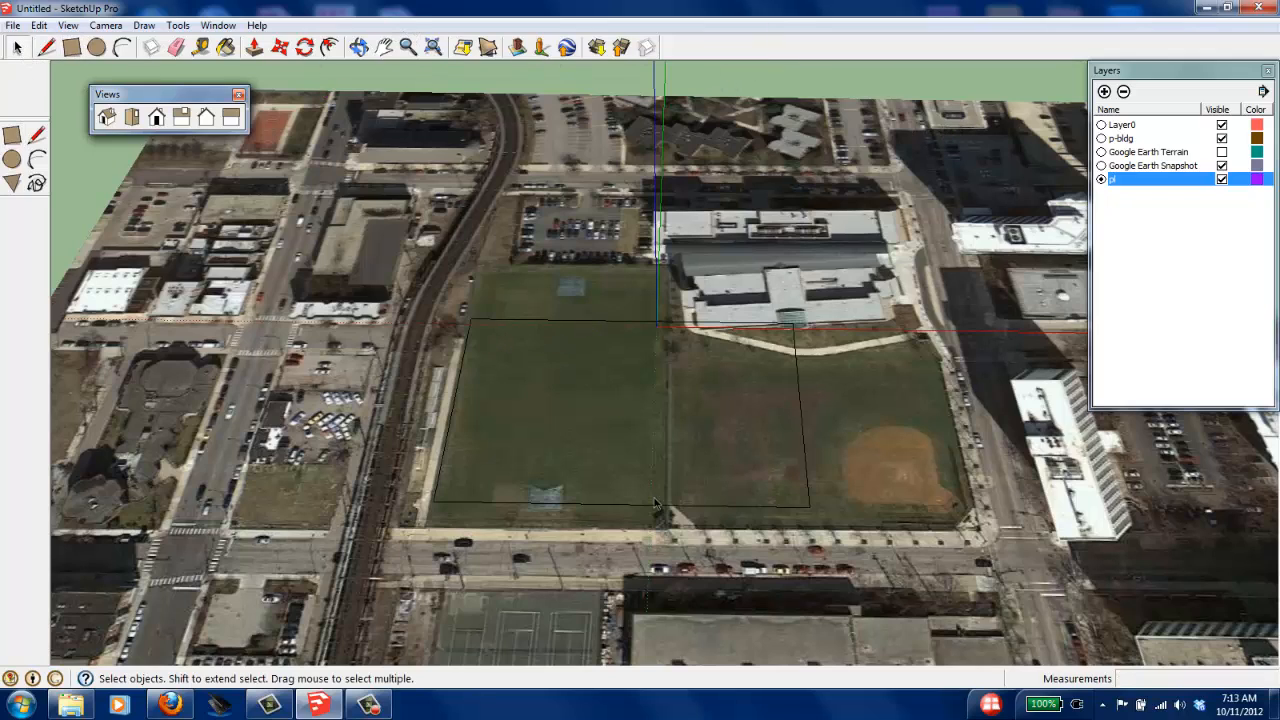
{"action": "double_click", "coordinate": [543, 374]}
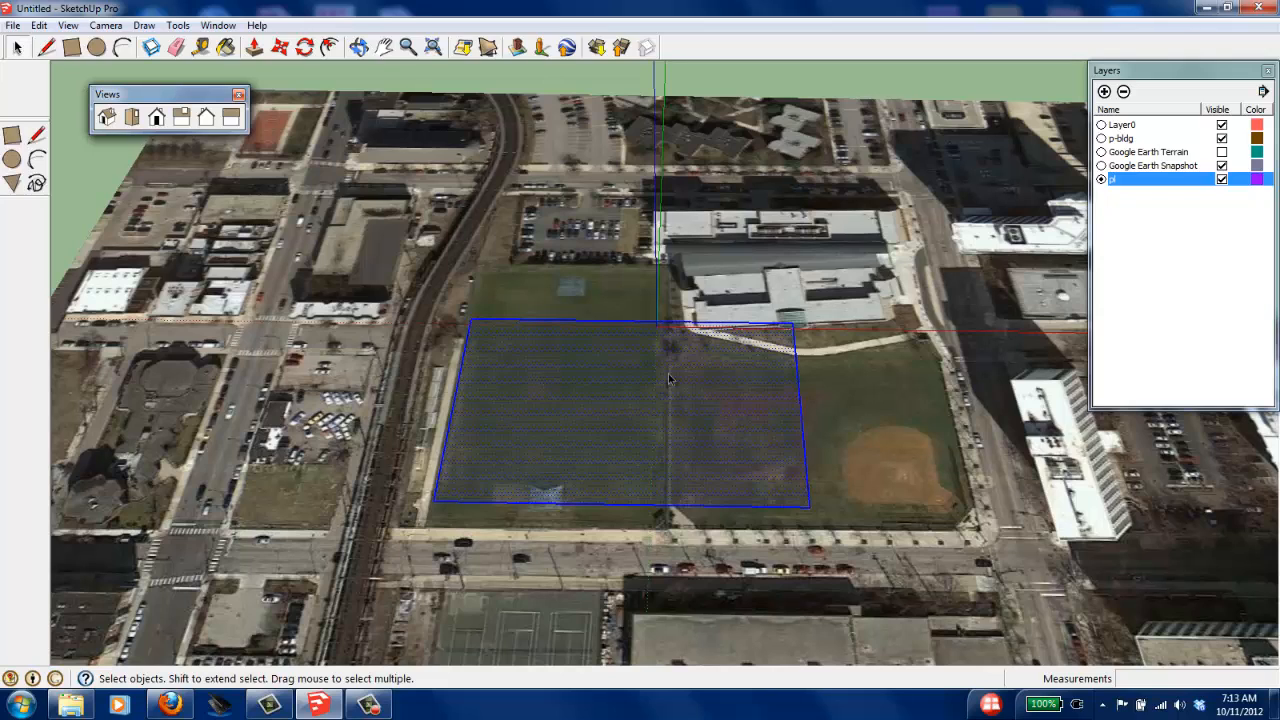
{"action": "left_click", "coordinate": [280, 47]}
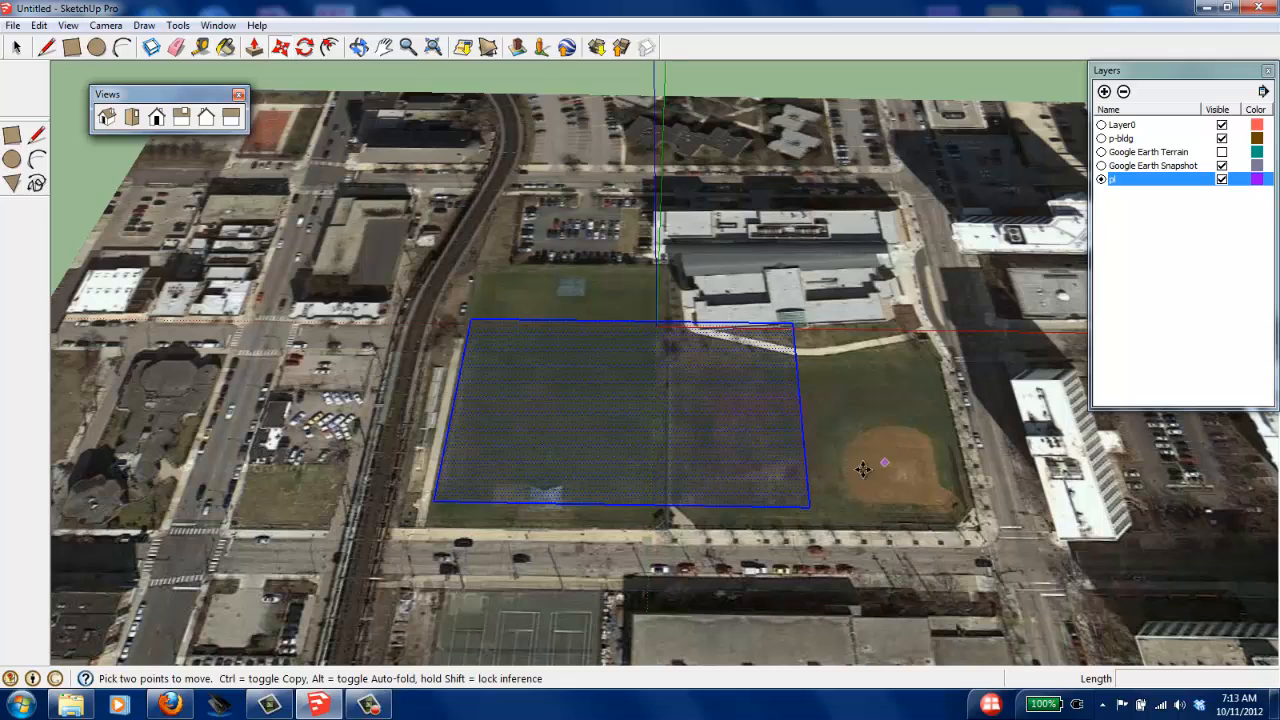
{"action": "left_click", "coordinate": [857, 408]}
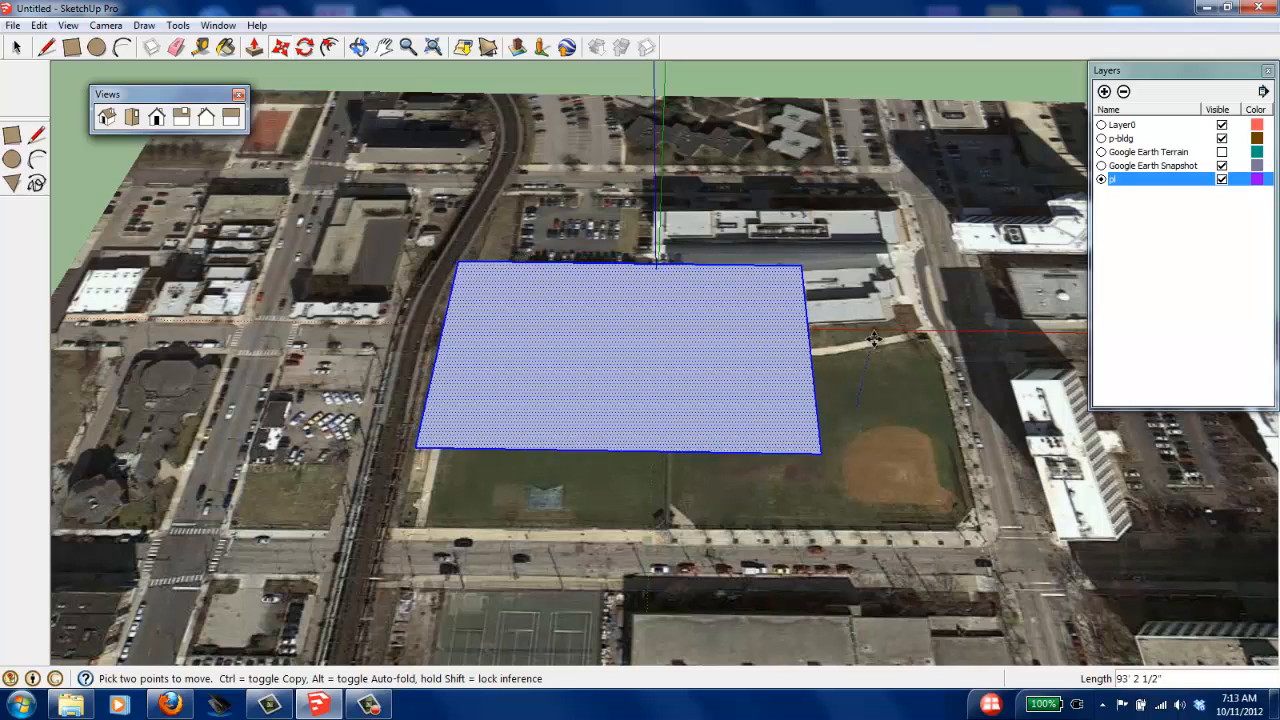
{"action": "left_click", "coordinate": [852, 434]}
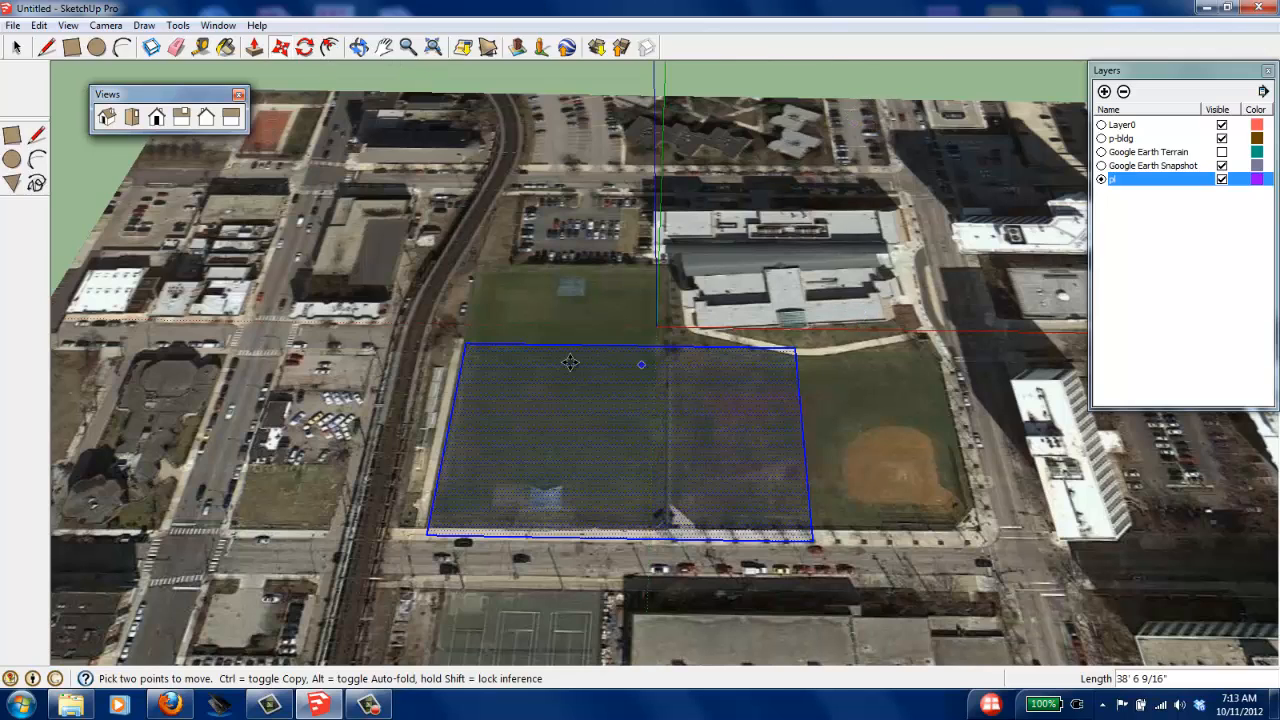
Step: Rotate the selected rectangle 90 degrees about a point inside it, using the red axis as the reference direction
{"action": "left_click", "coordinate": [305, 47]}
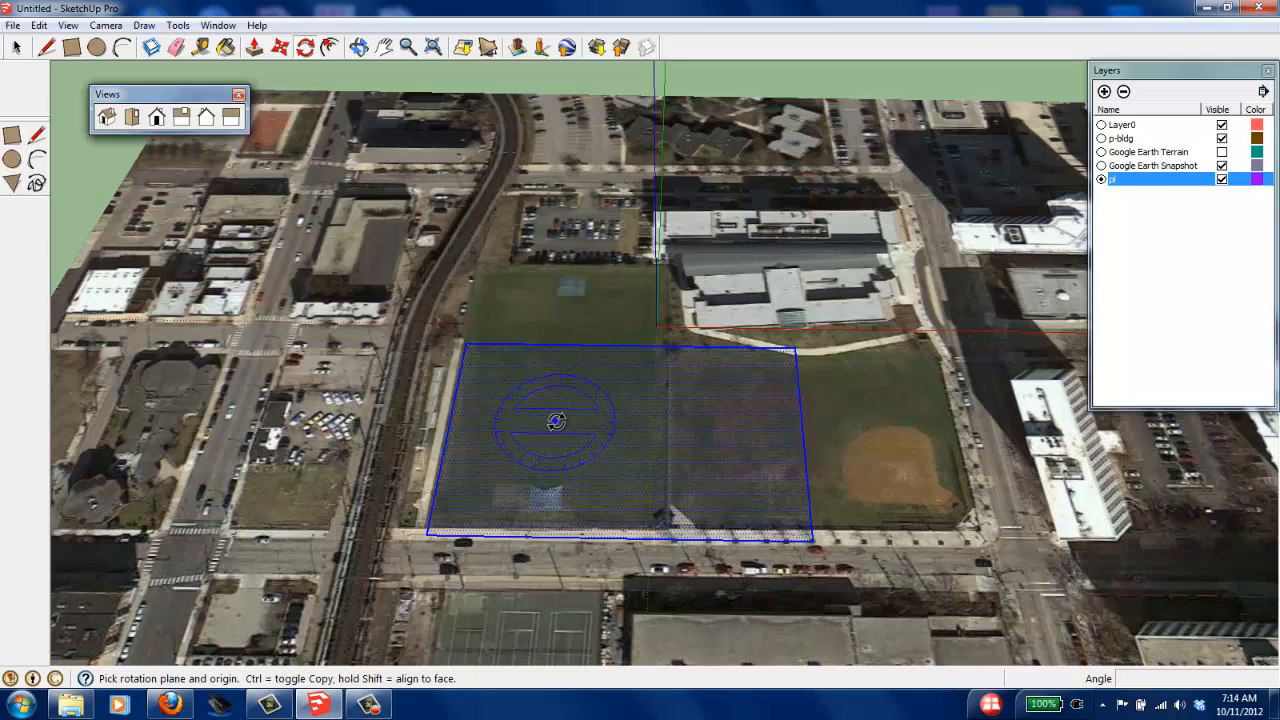
{"action": "left_click", "coordinate": [555, 421]}
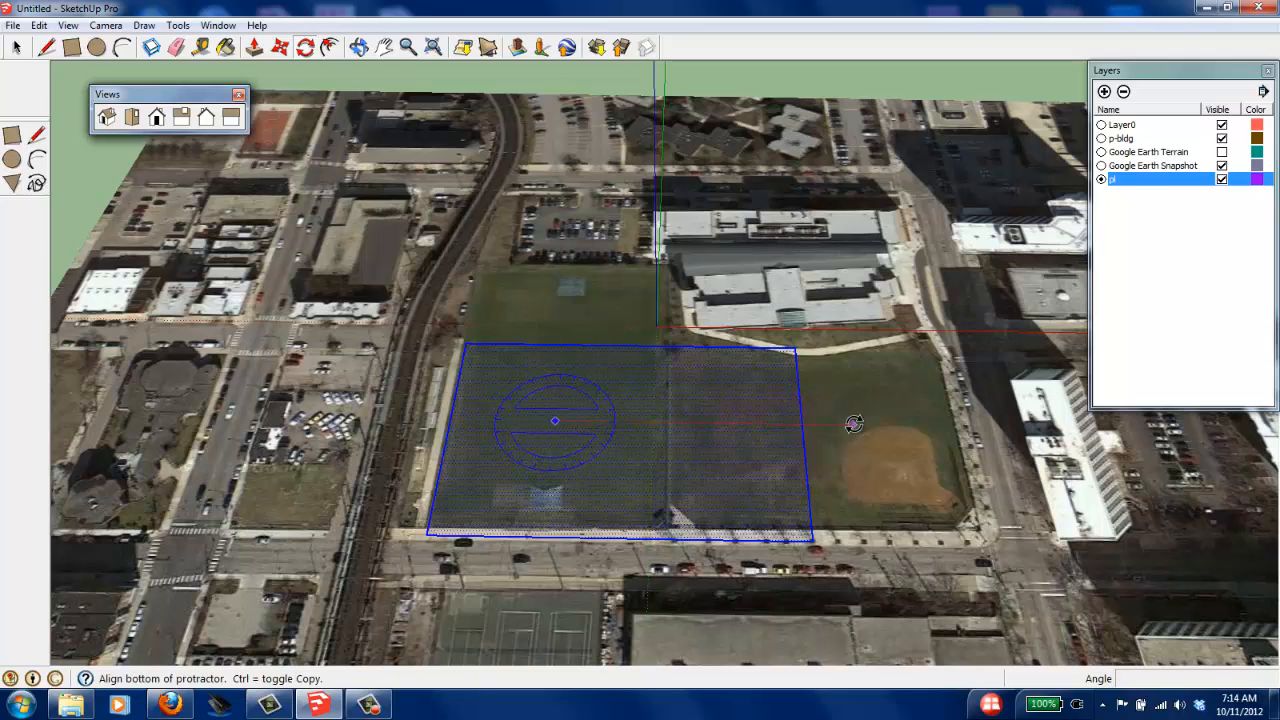
{"action": "left_click", "coordinate": [852, 424]}
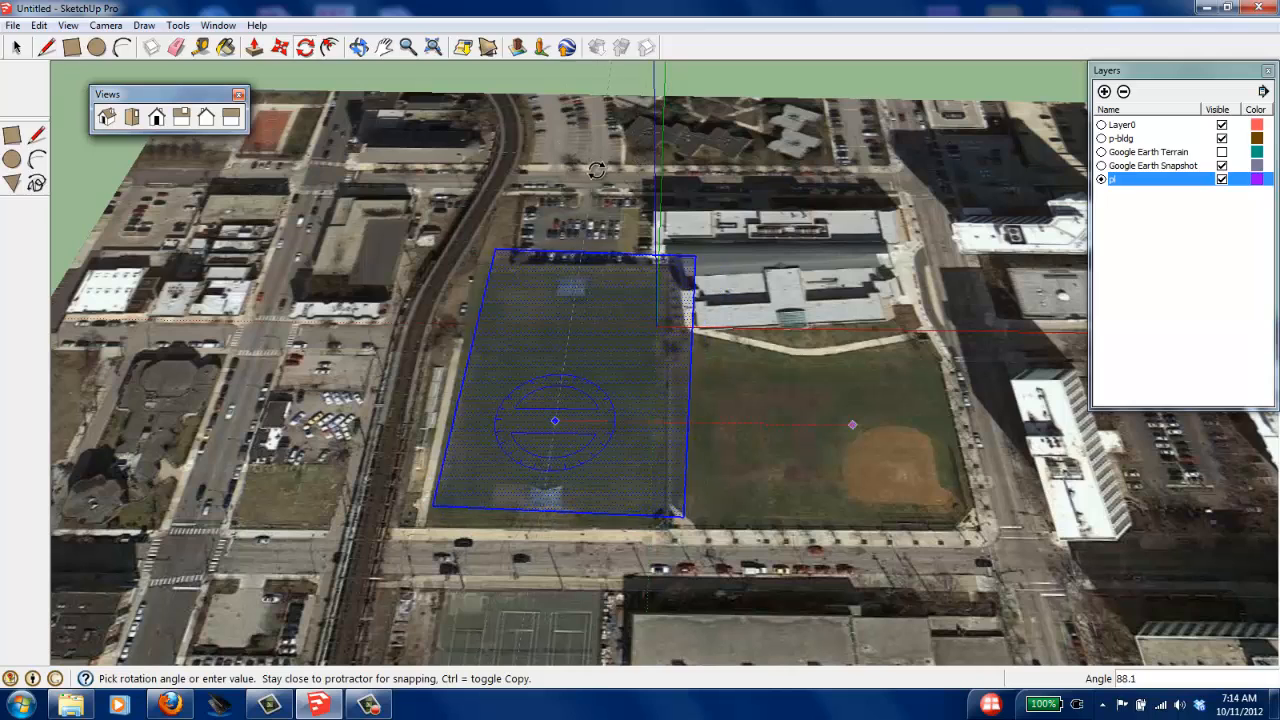
{"action": "type", "text": "0"}
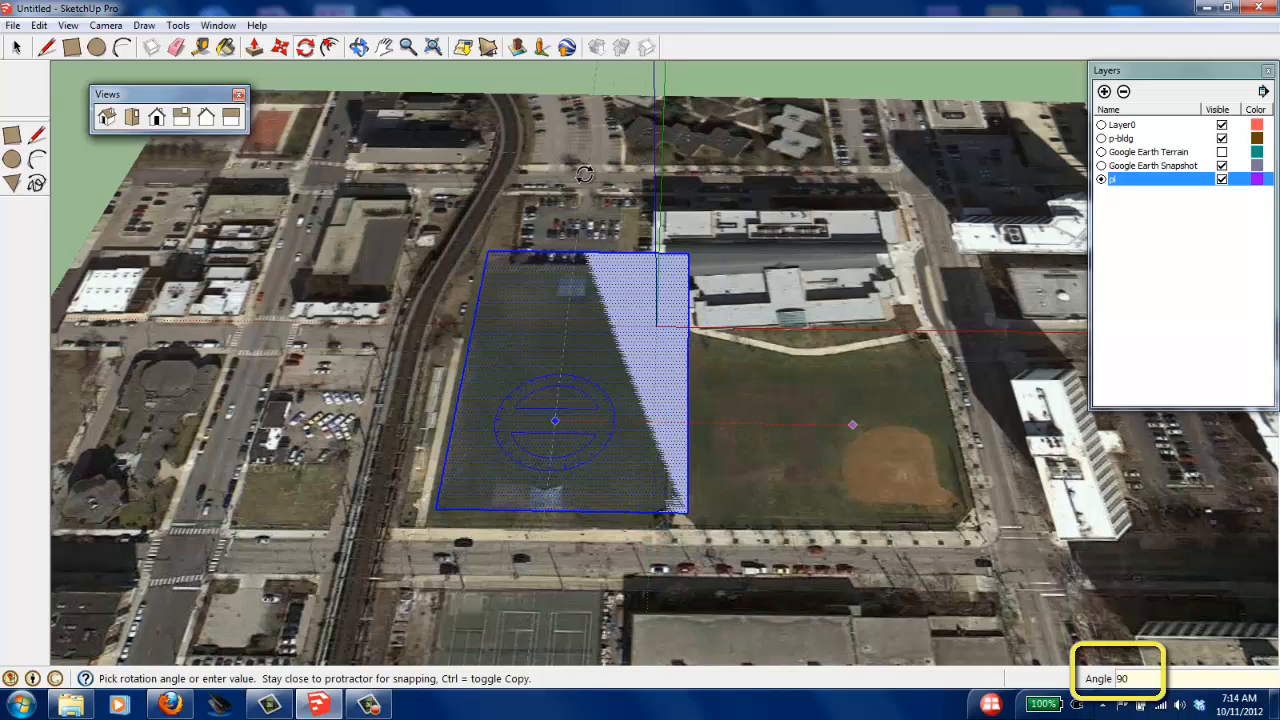
{"action": "key", "text": "Return"}
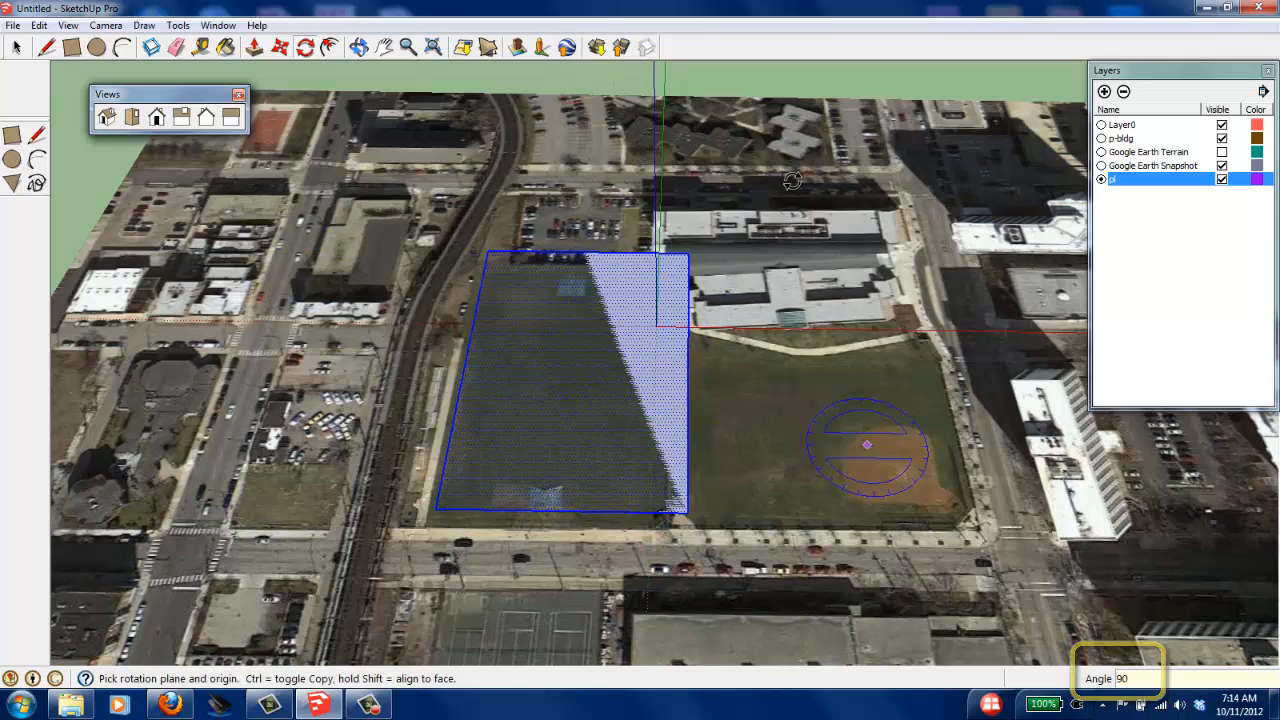
Step: Move the rotated rectangle sideways over the field beside the tracks, lining its edge up with the boundary between the two fields
{"action": "left_click", "coordinate": [280, 47]}
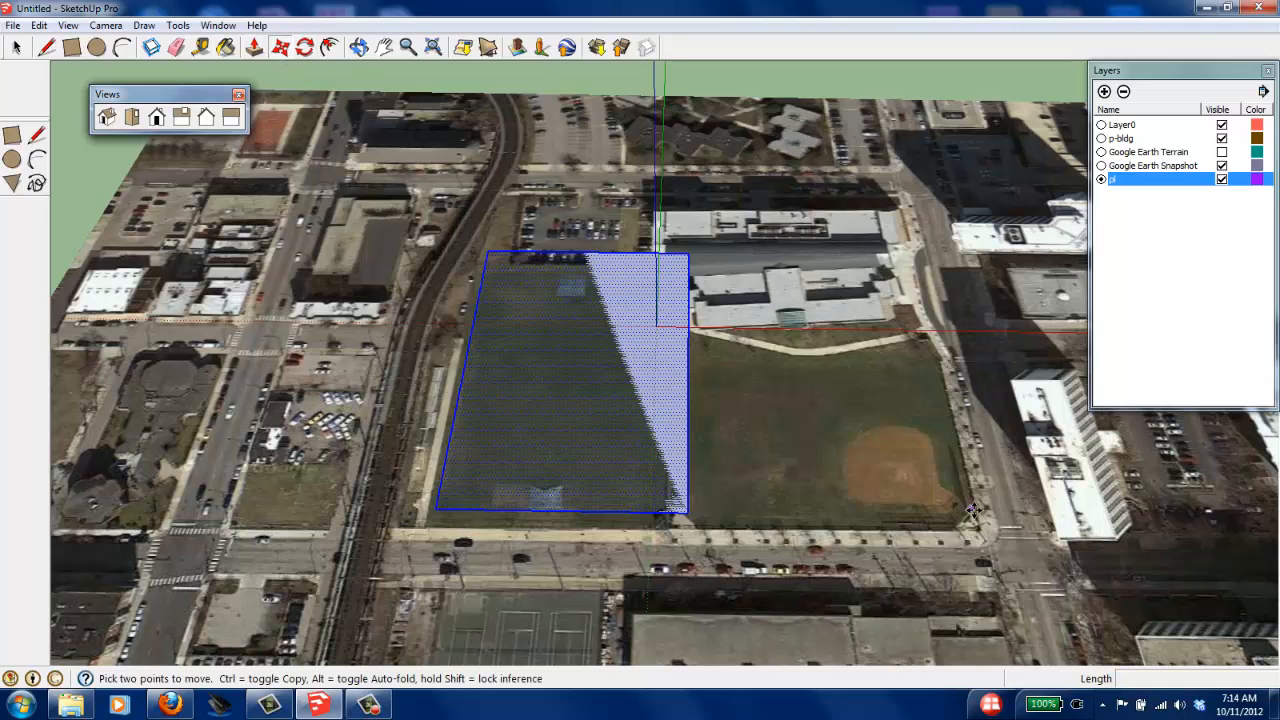
{"action": "left_click", "coordinate": [859, 389]}
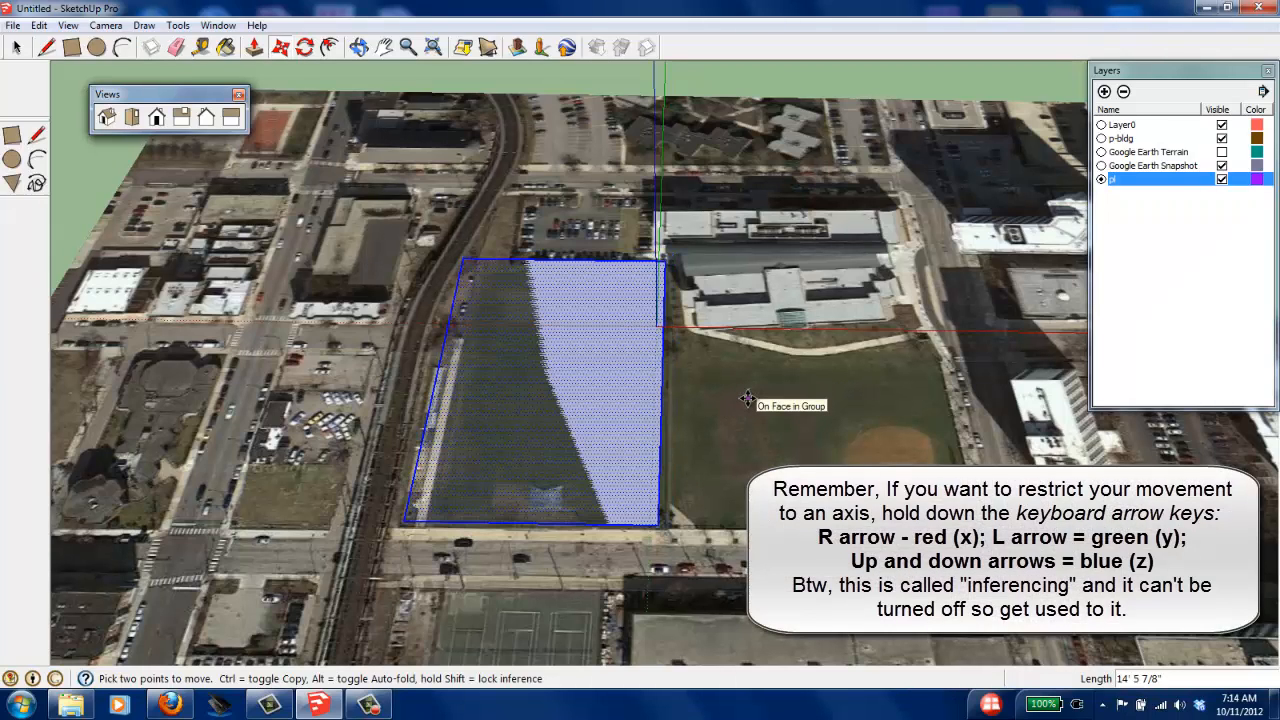
{"action": "left_click", "coordinate": [748, 398]}
{"action": "scroll", "coordinate": [668, 538], "scroll_direction": "up", "scroll_amount": 3}
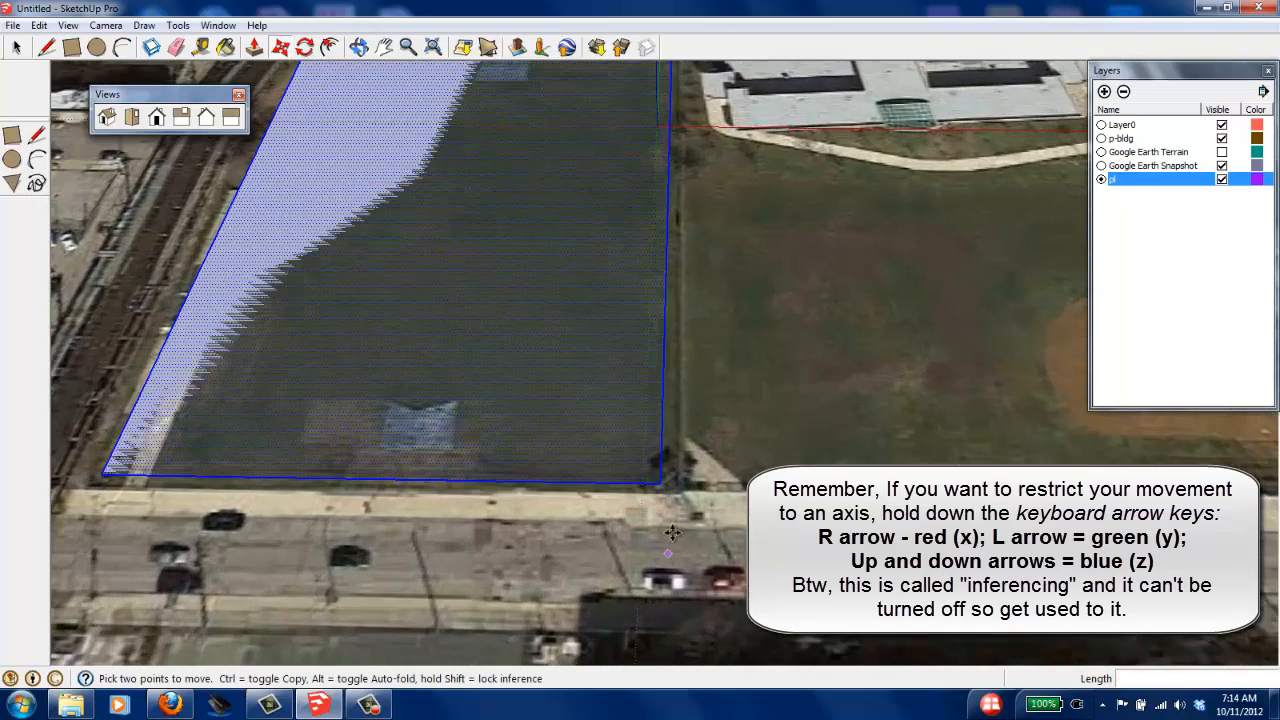
{"action": "left_click", "coordinate": [787, 387]}
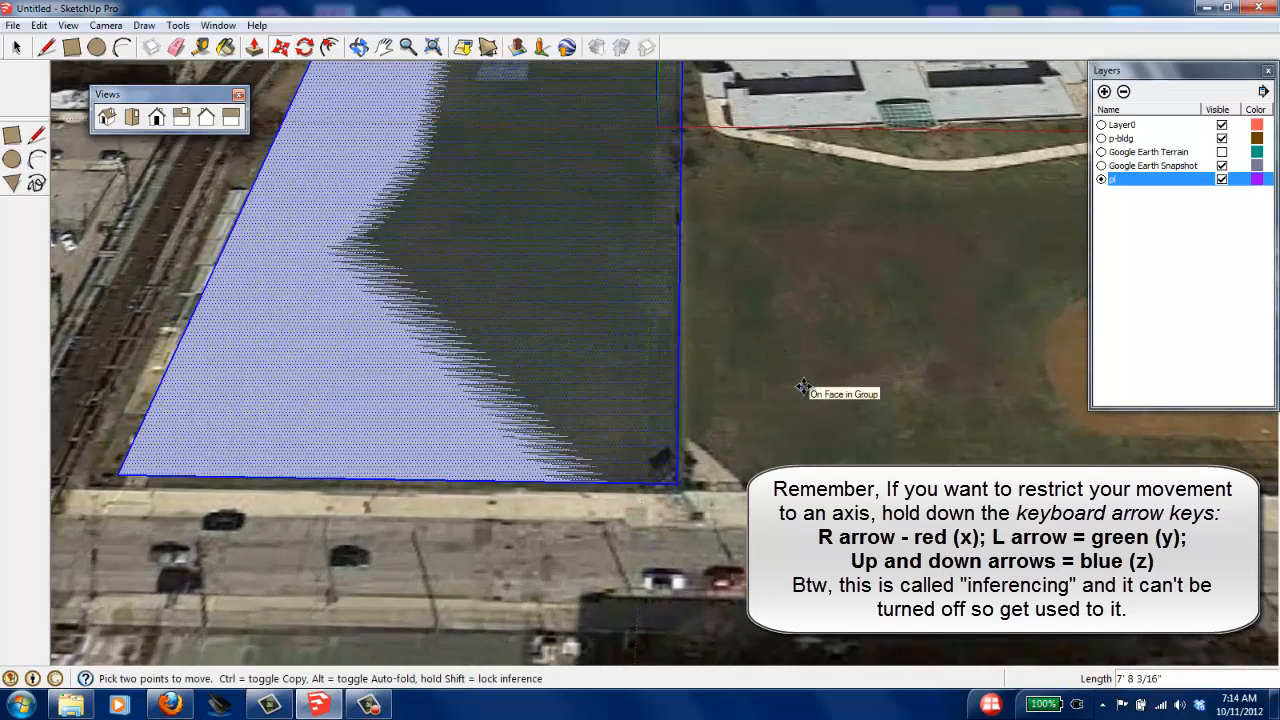
{"action": "left_click", "coordinate": [828, 372]}
Step: Move the rectangle about 4' toward the street so its near edge meets the sidewalk
{"action": "scroll", "coordinate": [776, 395], "scroll_direction": "down", "scroll_amount": 1}
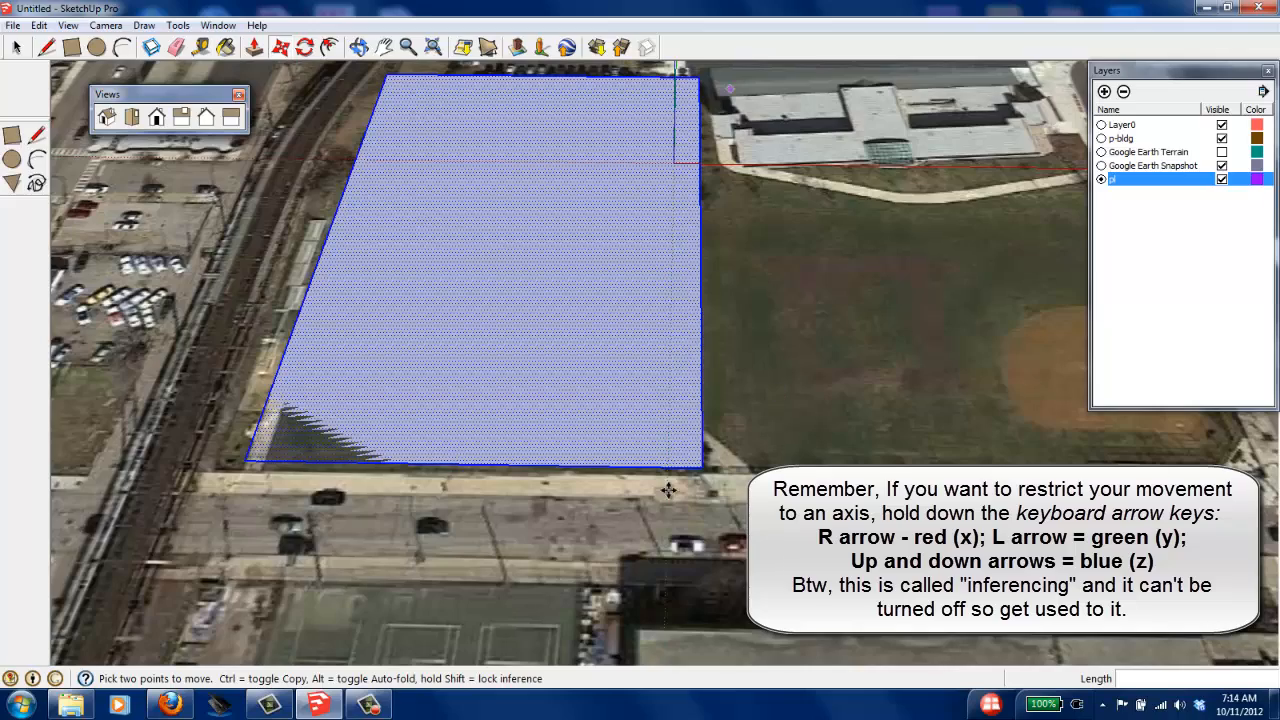
{"action": "scroll", "coordinate": [490, 505], "scroll_direction": "up", "scroll_amount": 2}
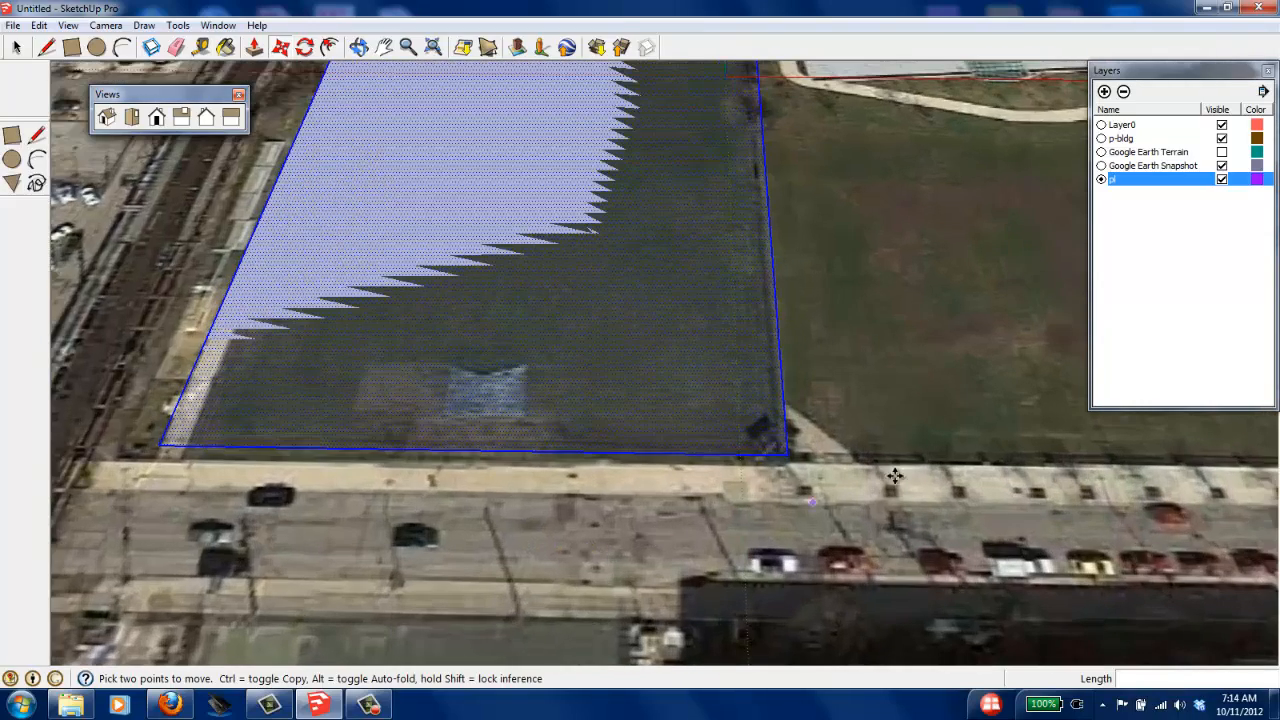
{"action": "scroll", "coordinate": [834, 436], "scroll_direction": "up", "scroll_amount": 2}
{"action": "left_click", "coordinate": [870, 322]}
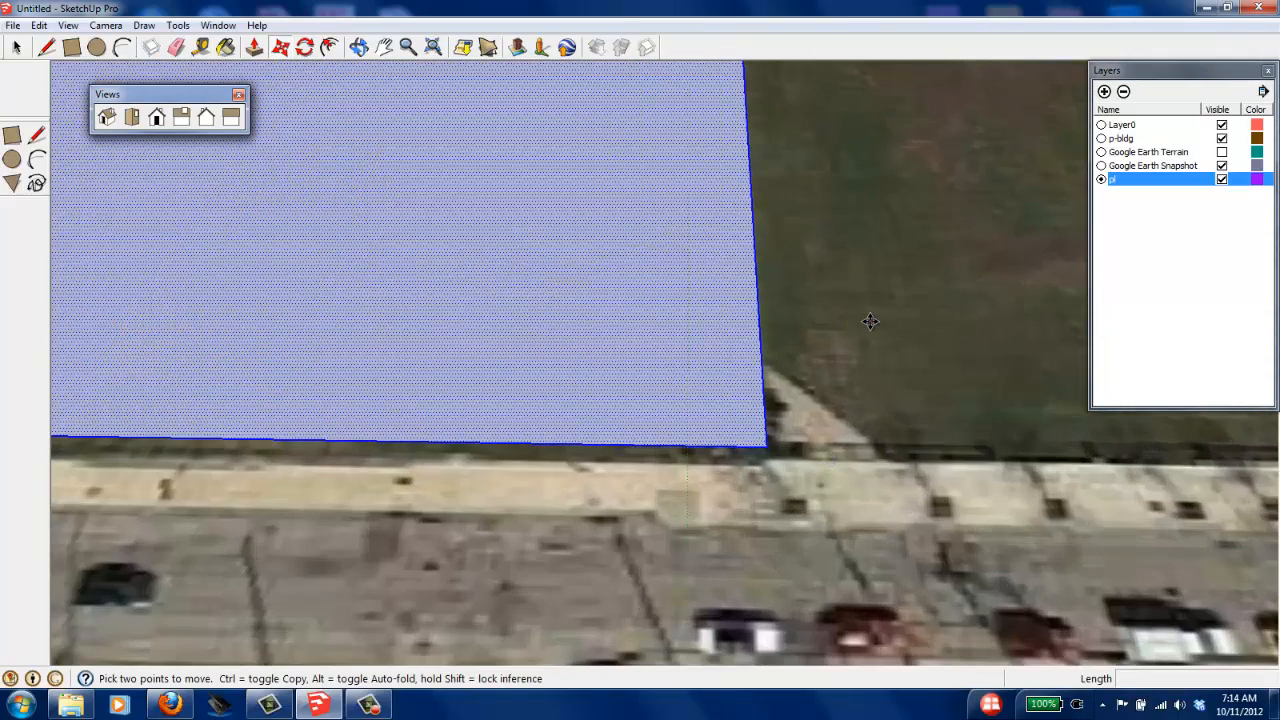
{"action": "left_click", "coordinate": [868, 334]}
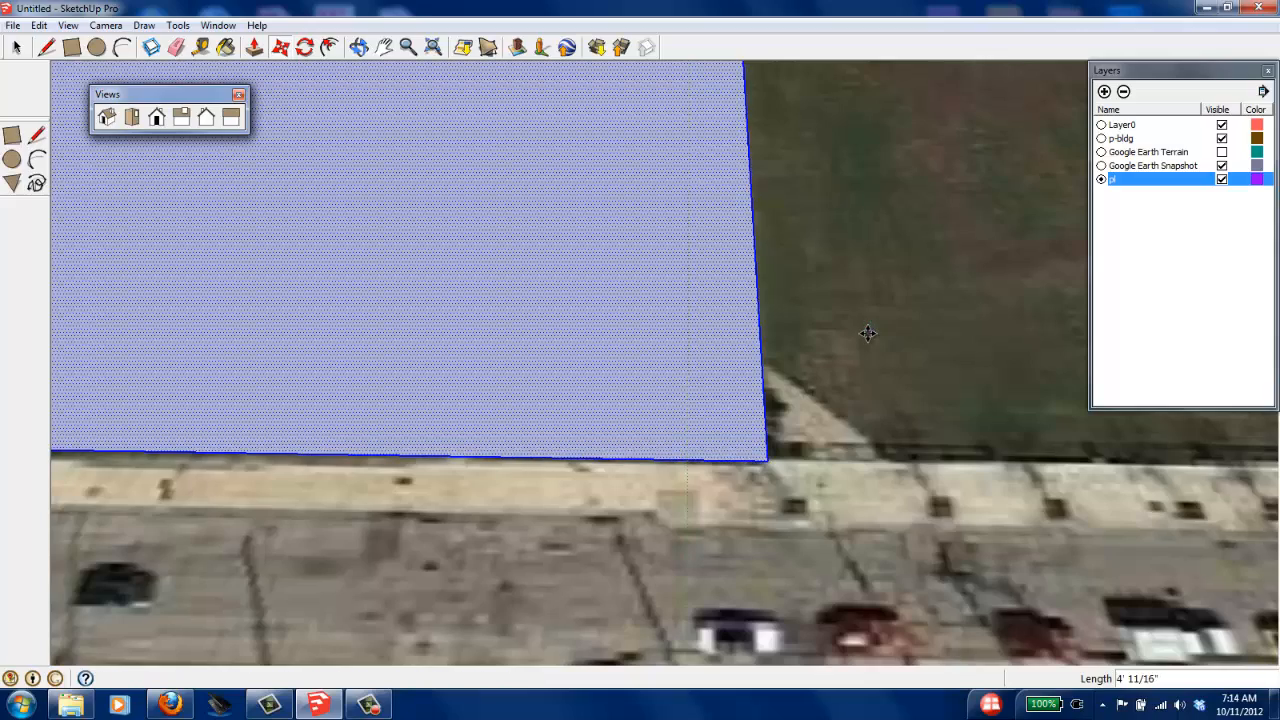
{"action": "scroll", "coordinate": [693, 603], "scroll_direction": "down", "scroll_amount": 5}
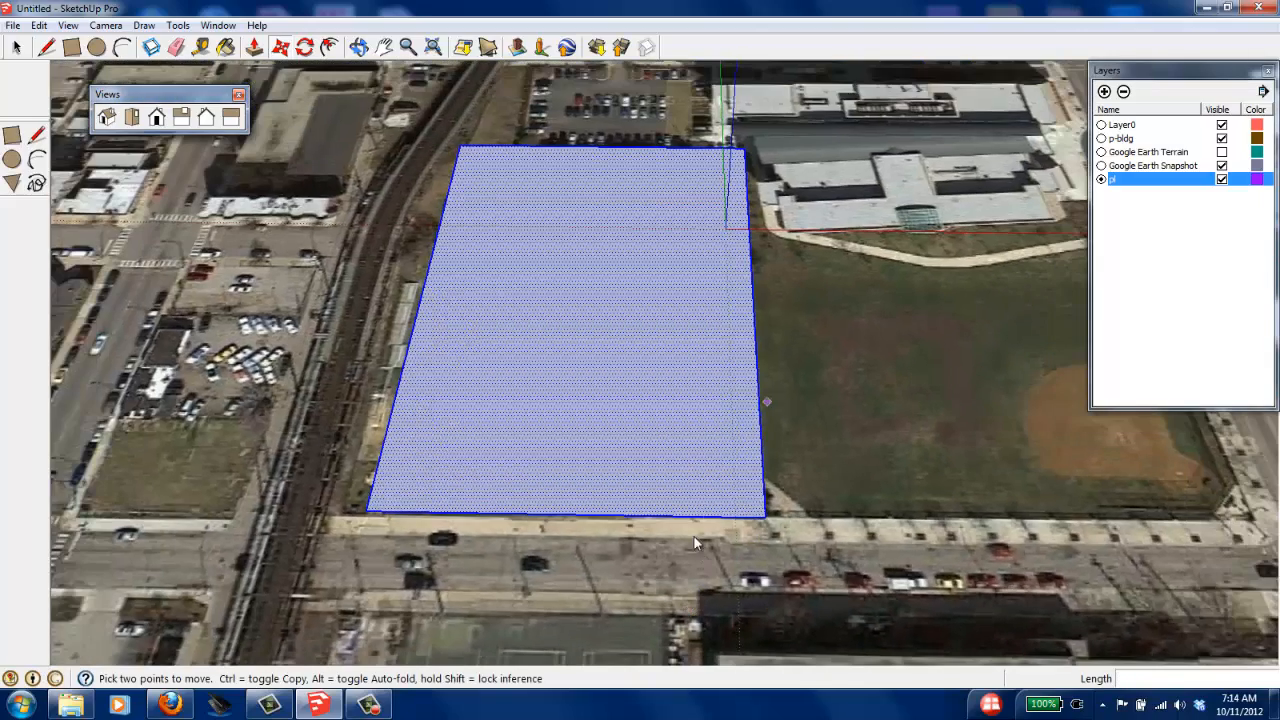
{"action": "scroll", "coordinate": [629, 589], "scroll_direction": "down", "scroll_amount": 1}
{"action": "scroll", "coordinate": [555, 410], "scroll_direction": "up", "scroll_amount": 2}
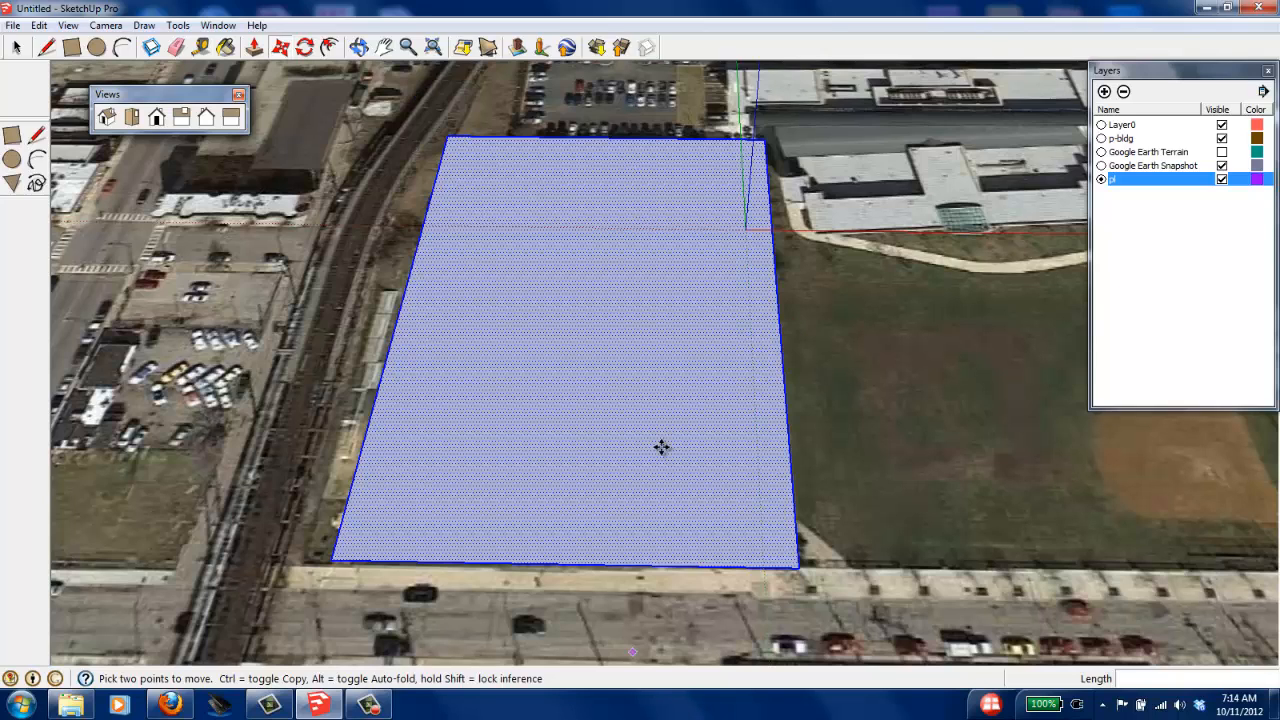
Step: Clear the selection and reselect the rectangle's face and all its edges with a selection window
{"action": "left_click", "coordinate": [17, 48]}
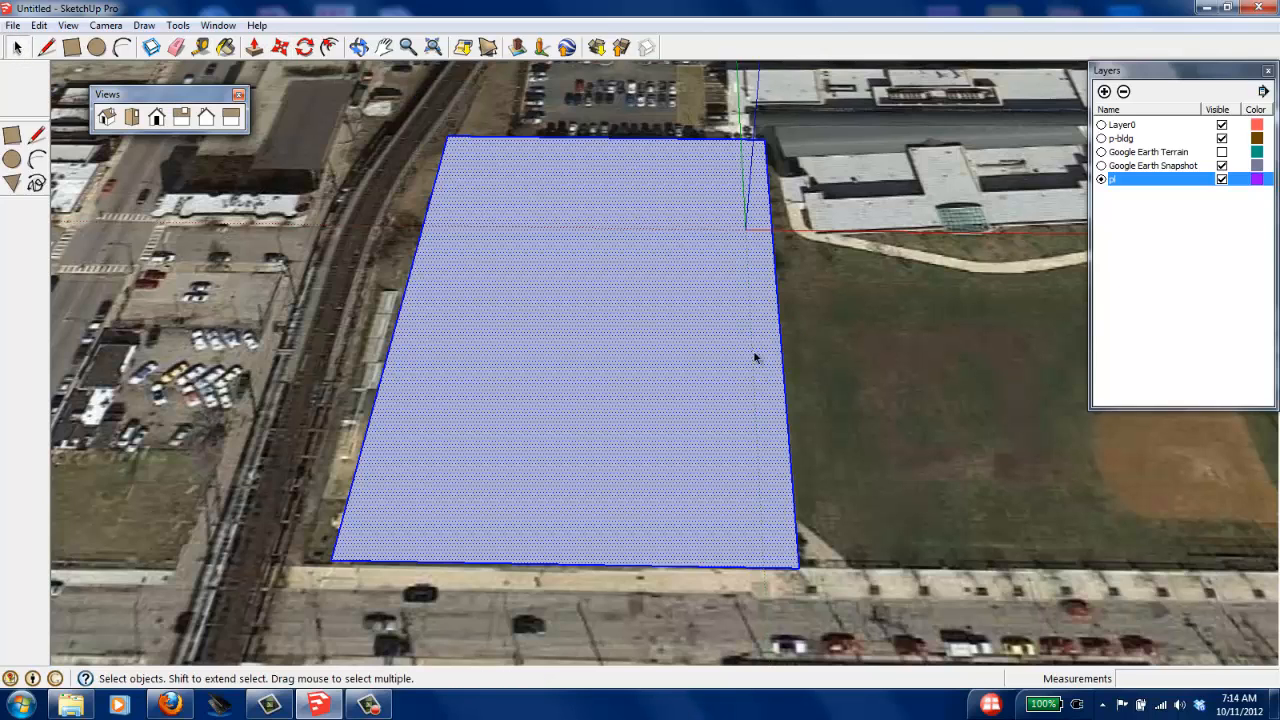
{"action": "scroll", "coordinate": [476, 465], "scroll_direction": "down", "scroll_amount": 2}
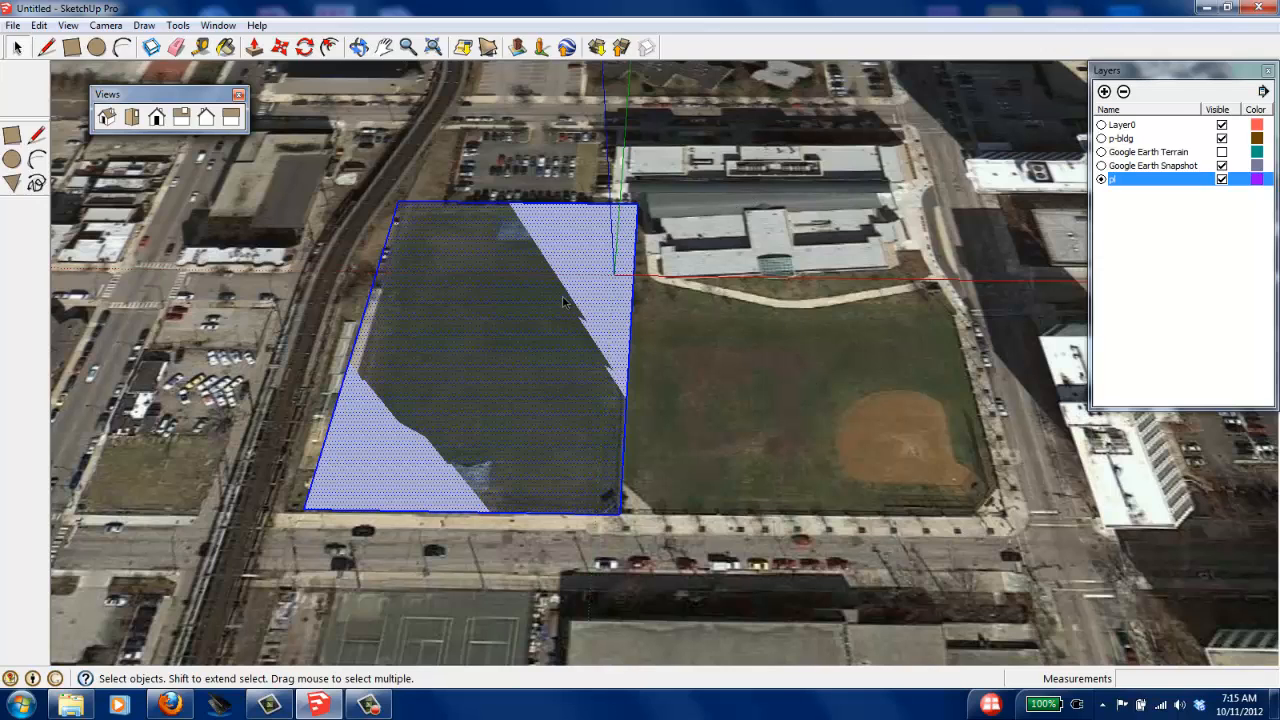
{"action": "left_click", "coordinate": [671, 357]}
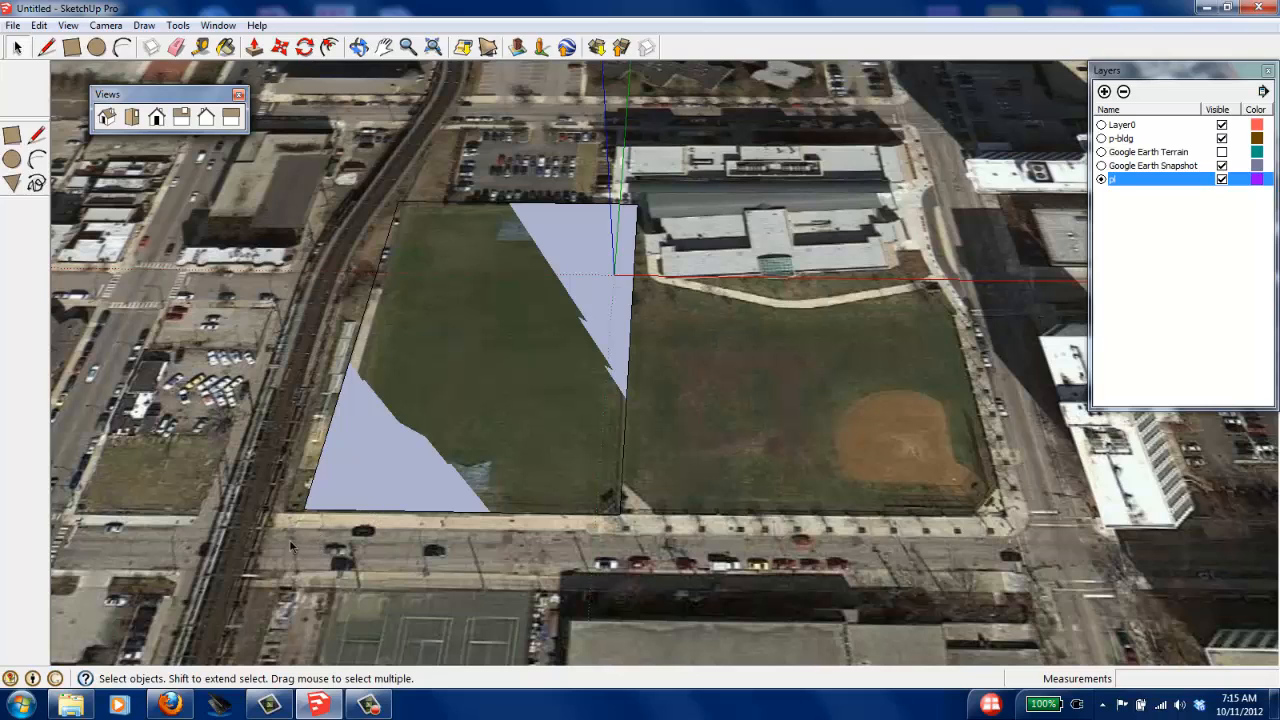
{"action": "left_click_drag", "start_coordinate": [228, 565], "coordinate": [781, 148]}
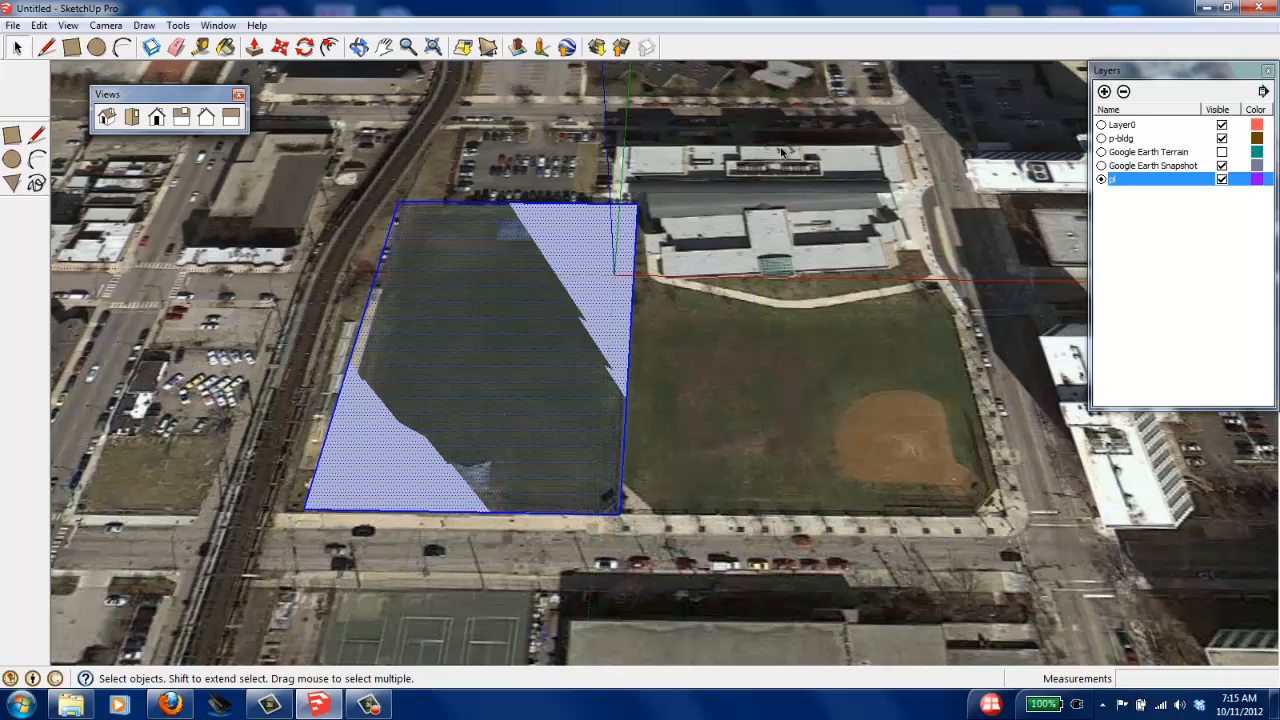
Step: Make the selected property rectangle a component named Boundary, then clear the selection
{"action": "right_click", "coordinate": [469, 351]}
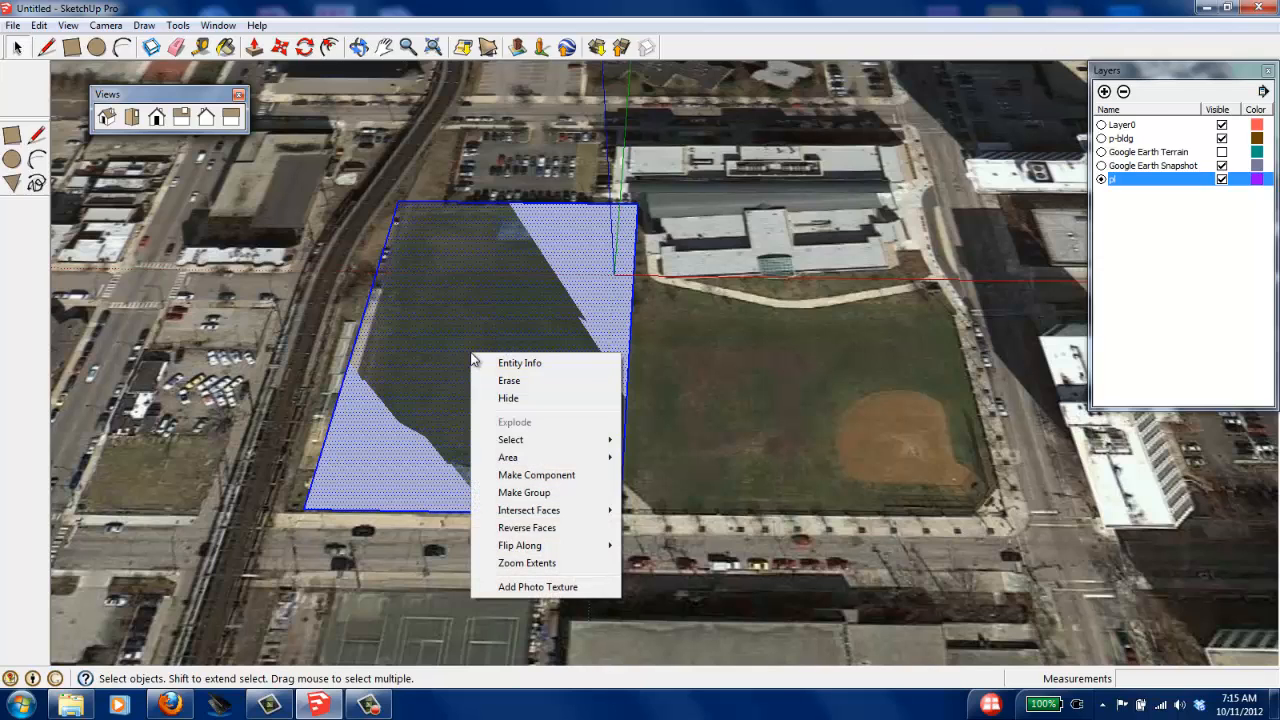
{"action": "left_click", "coordinate": [566, 476]}
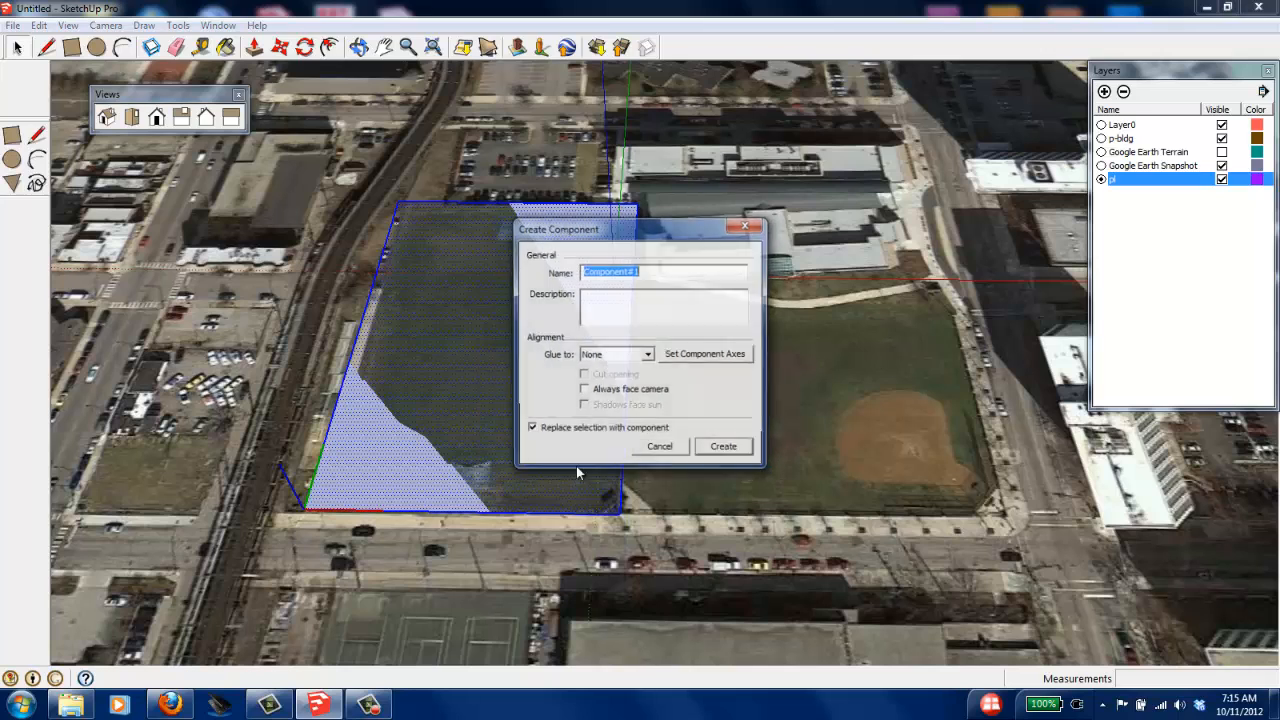
{"action": "left_click_drag", "start_coordinate": [703, 236], "coordinate": [265, 167]}
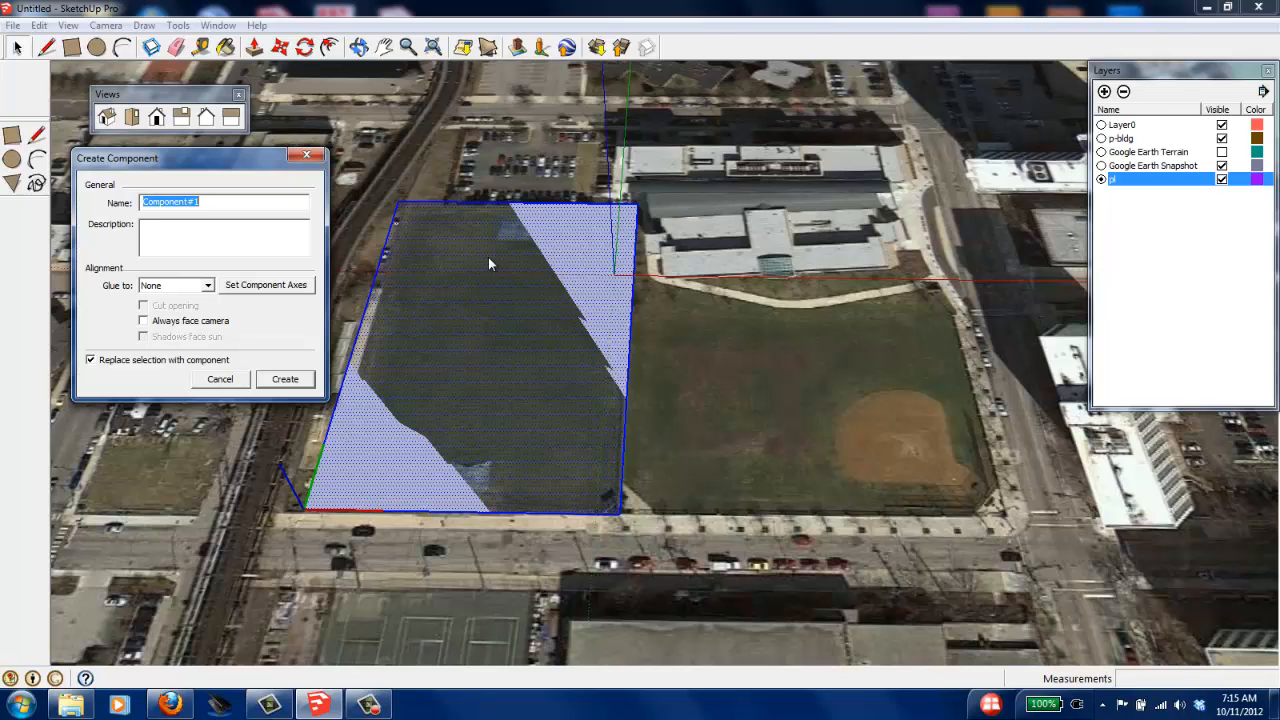
{"action": "type", "text": "Boundary"}
{"action": "left_click", "coordinate": [276, 384]}
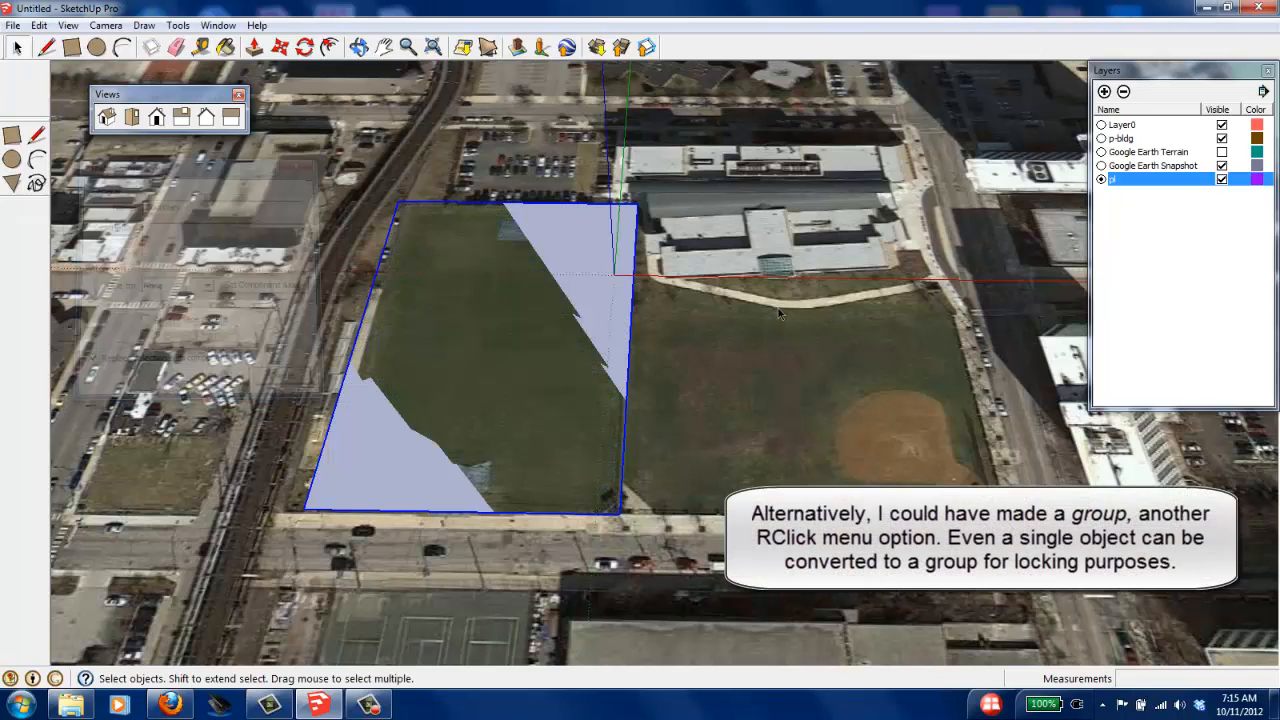
{"action": "left_click", "coordinate": [743, 381]}
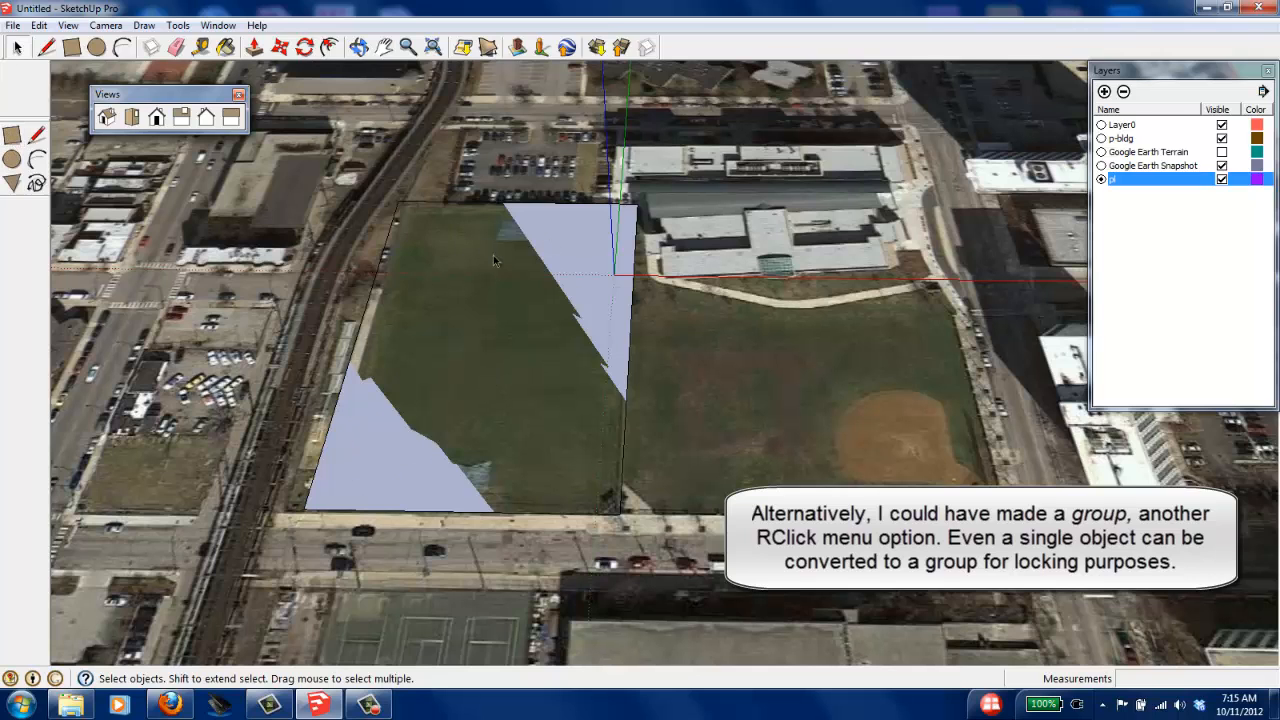
Step: Draw two rectangles on the Boundary face along the track side, one near the street and one about 83' by 76' at the far end
{"action": "middle_click_drag", "start_coordinate": [444, 320], "coordinate": [463, 355]}
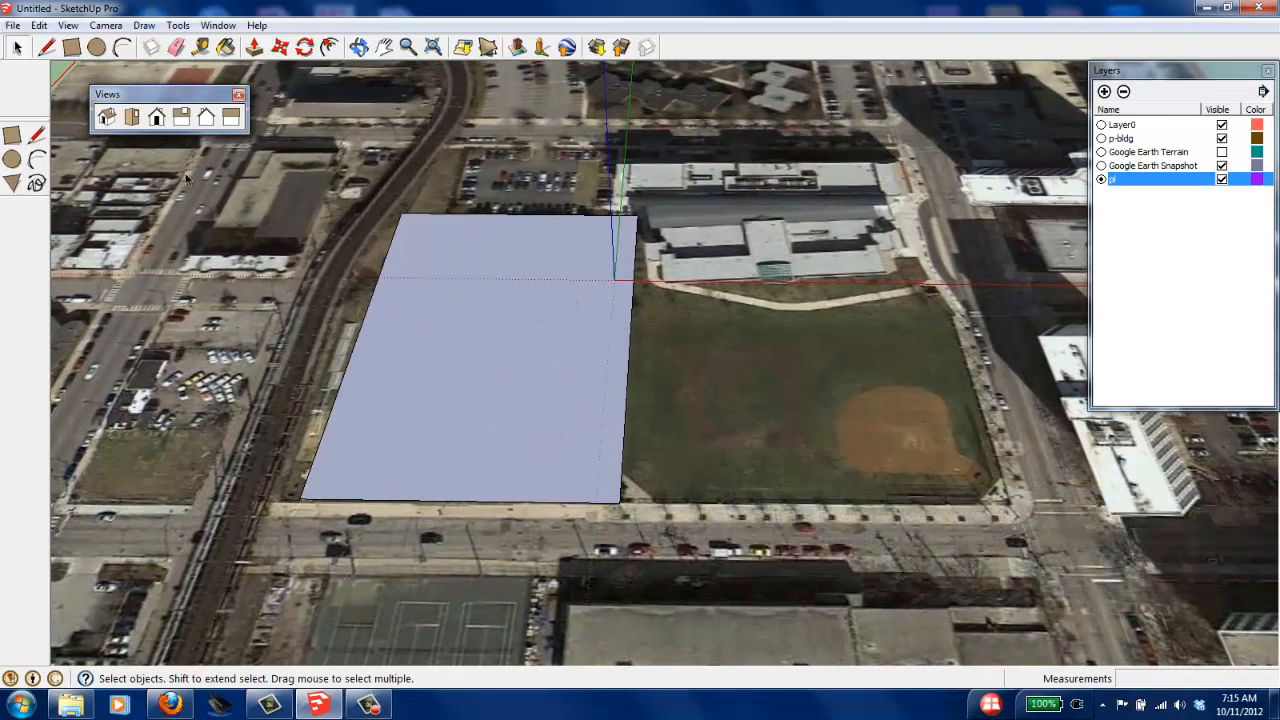
{"action": "left_click", "coordinate": [12, 135]}
{"action": "left_click", "coordinate": [340, 469]}
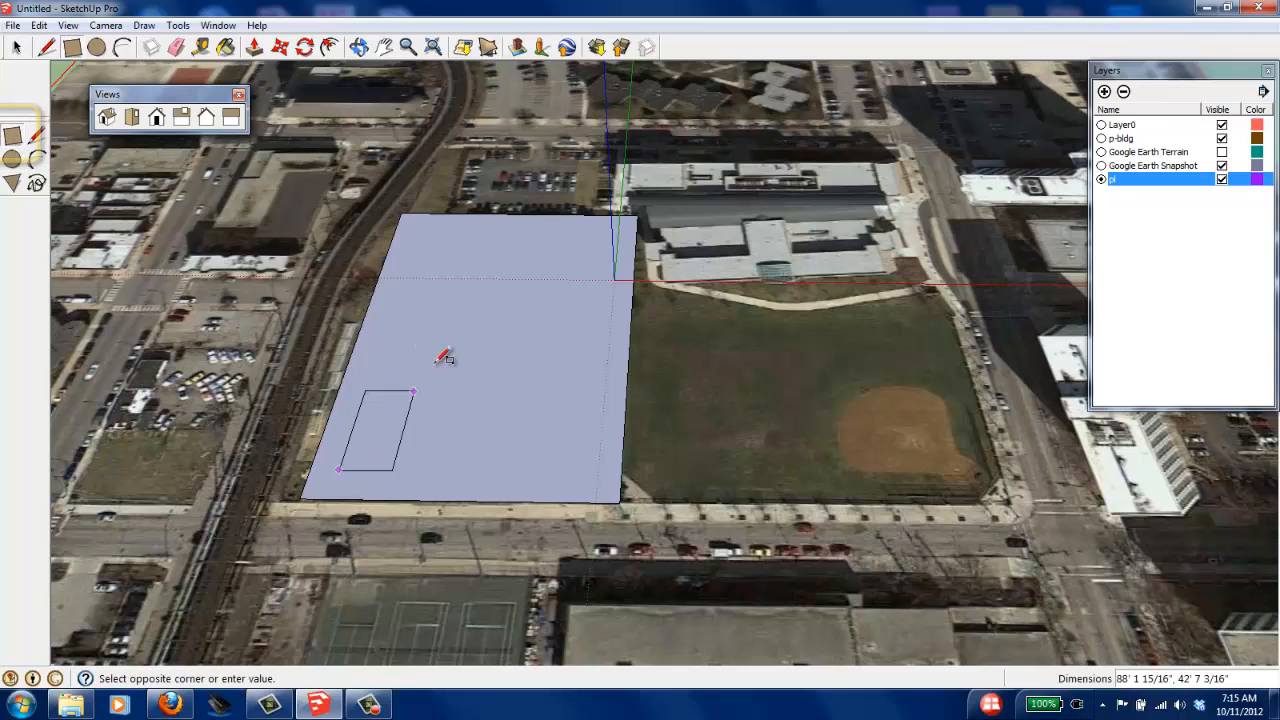
{"action": "left_click", "coordinate": [449, 346]}
{"action": "left_click", "coordinate": [425, 238]}
{"action": "left_click", "coordinate": [489, 289]}
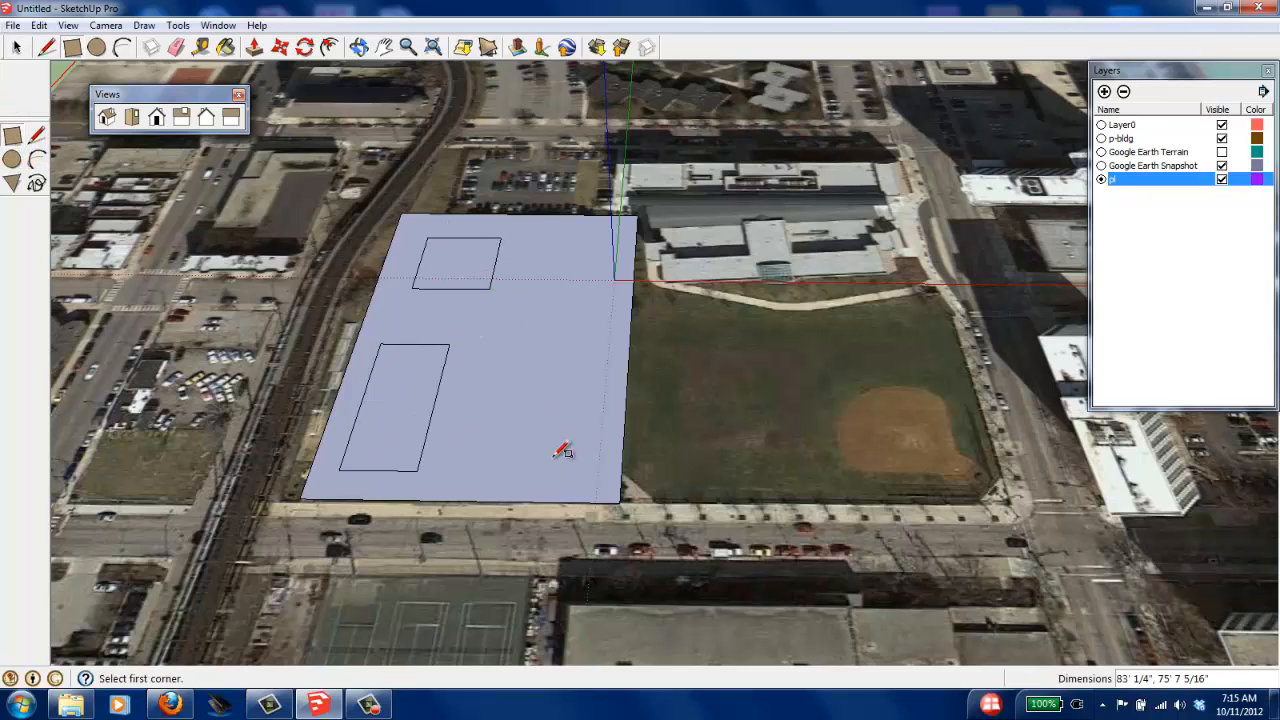
Step: Draw a long narrow rectangle along the ball-field side of the Boundary and one about 54' by 47' in the middle
{"action": "left_click", "coordinate": [555, 457]}
{"action": "left_click", "coordinate": [613, 297]}
{"action": "left_click", "coordinate": [476, 333]}
{"action": "left_click", "coordinate": [522, 374]}
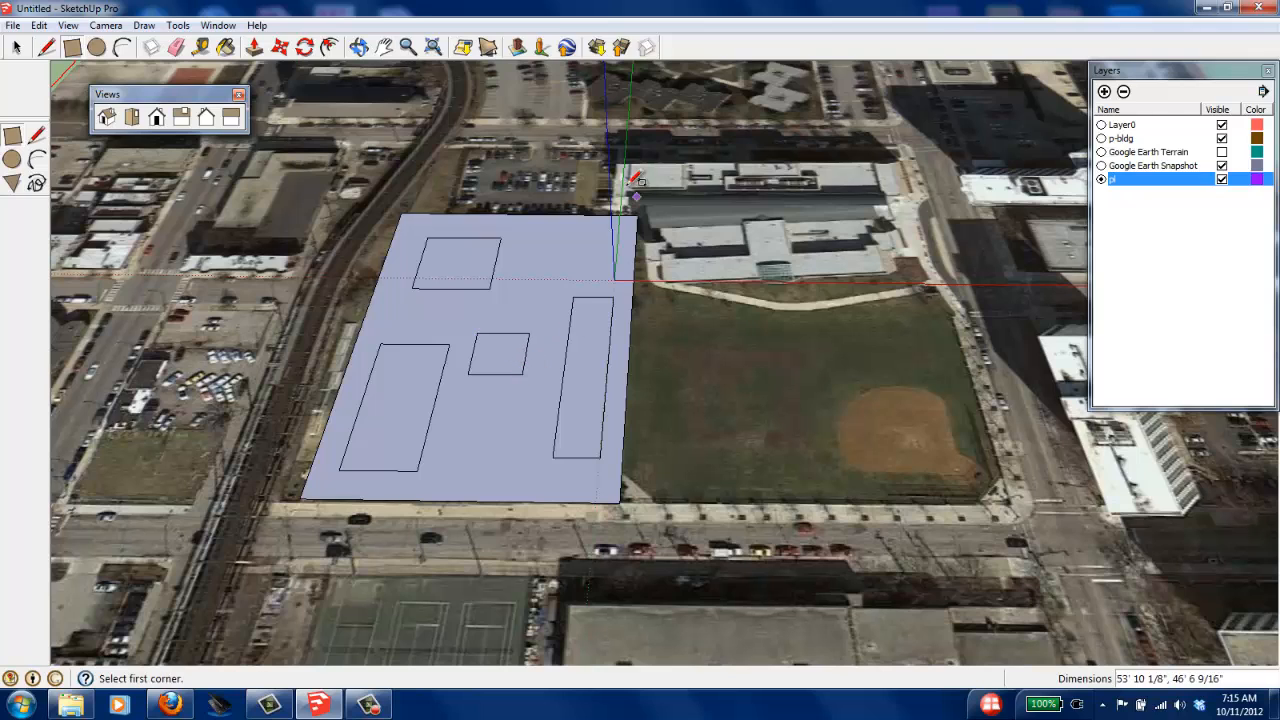
{"action": "scroll", "coordinate": [556, 341], "scroll_direction": "up", "scroll_amount": 1}
{"action": "scroll", "coordinate": [591, 397], "scroll_direction": "down", "scroll_amount": 1}
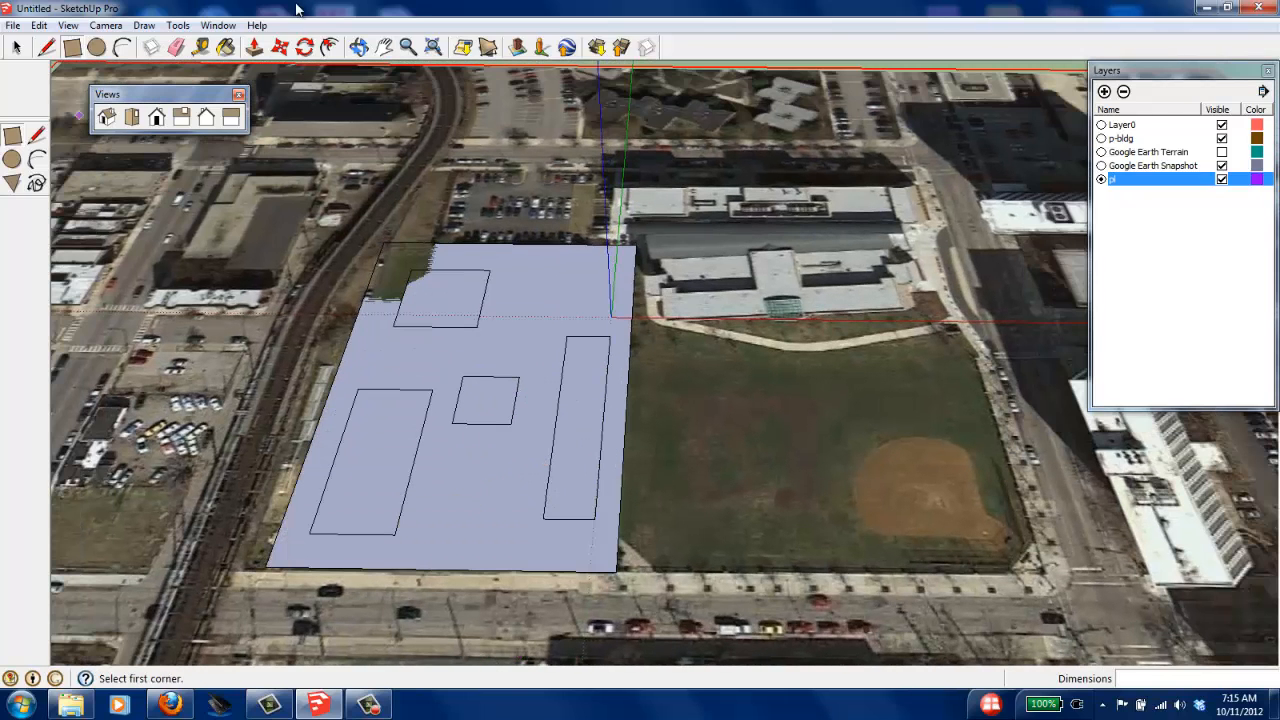
Step: Push/Pull the four rectangles up into building masses, the middle one 1000' high and the one by the tracks and street about 88' high
{"action": "left_click", "coordinate": [254, 47]}
{"action": "left_click_drag", "start_coordinate": [466, 289], "coordinate": [584, 281]}
{"action": "left_click_drag", "start_coordinate": [586, 406], "coordinate": [560, 188]}
{"action": "left_click_drag", "start_coordinate": [474, 394], "coordinate": [441, 115]}
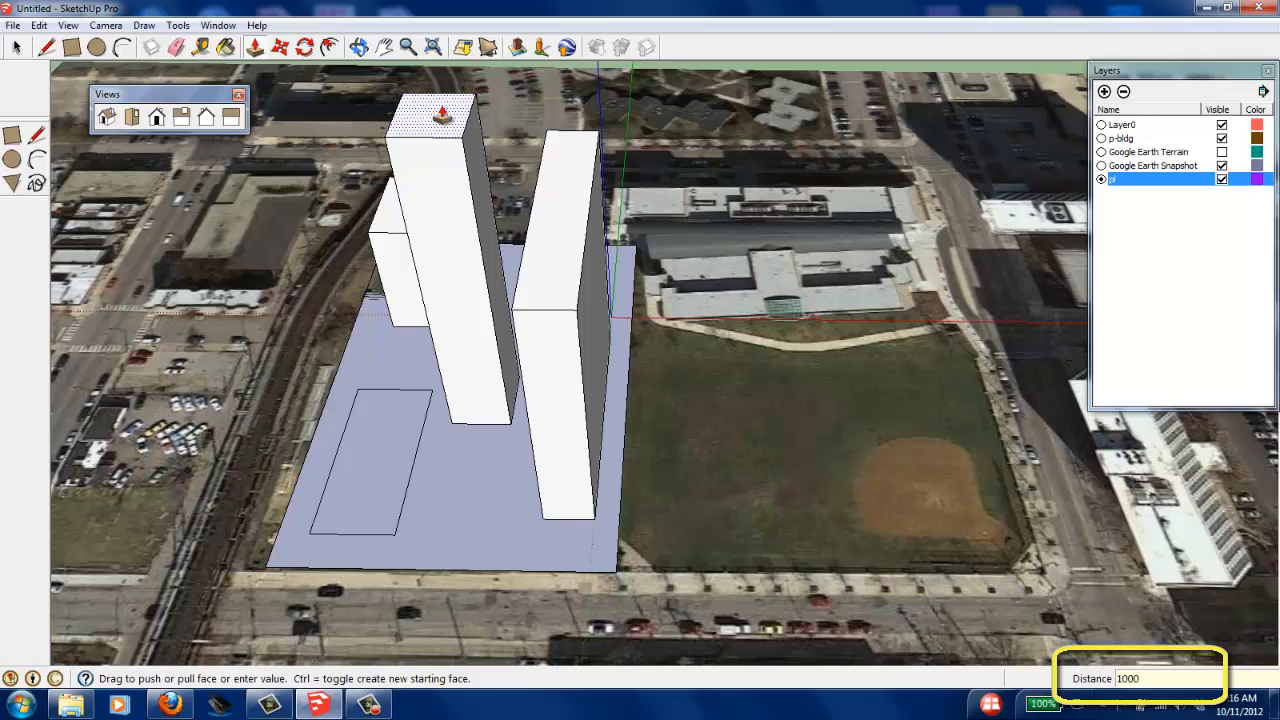
{"action": "key", "text": "Return"}
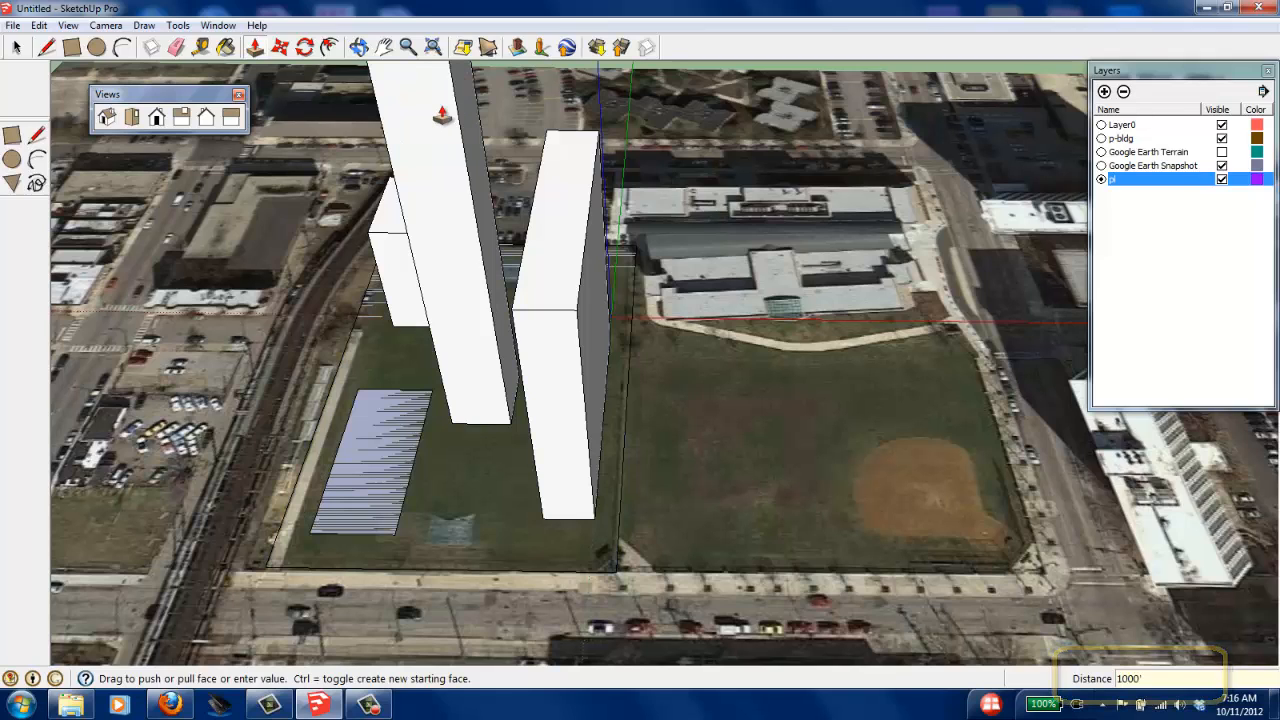
{"action": "left_click_drag", "start_coordinate": [376, 440], "coordinate": [371, 340]}
{"action": "scroll", "coordinate": [472, 492], "scroll_direction": "down", "scroll_amount": 1}
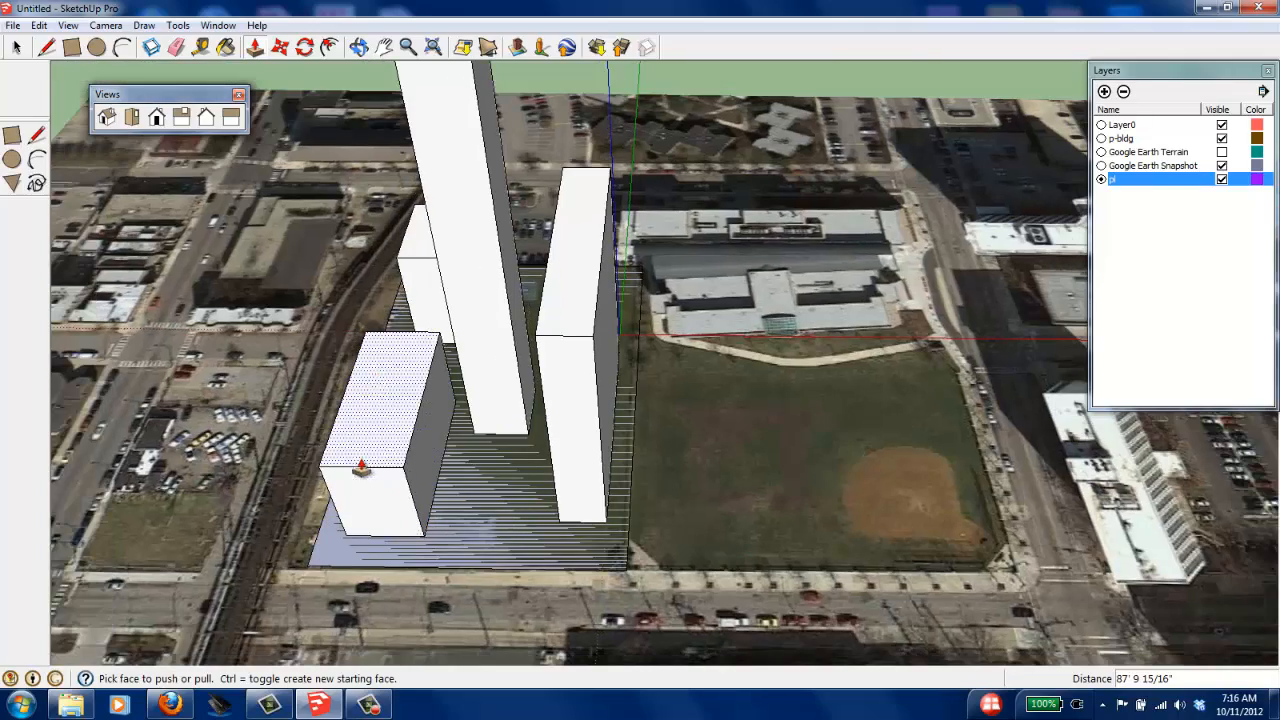
Step: Examine the four building masses on the site from several angles and distances
{"action": "middle_click_drag", "start_coordinate": [332, 390], "coordinate": [752, 332]}
{"action": "scroll", "coordinate": [238, 490], "scroll_direction": "up", "scroll_amount": 1}
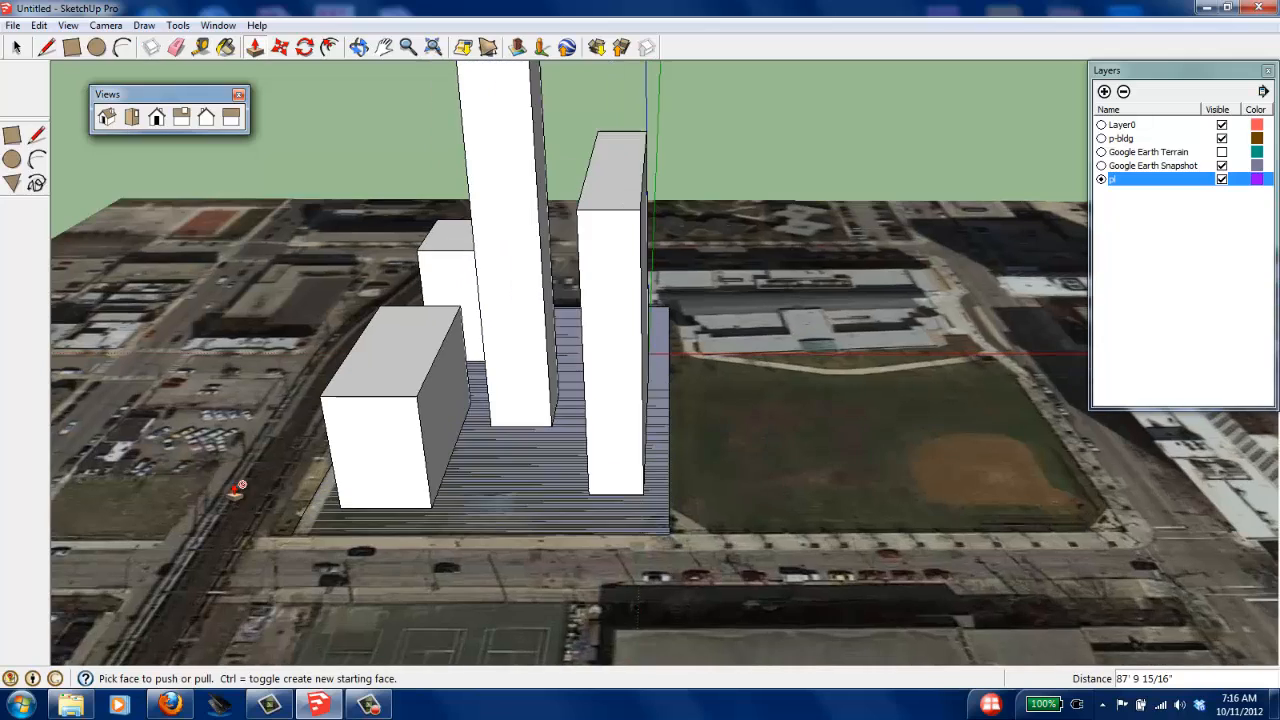
{"action": "scroll", "coordinate": [943, 478], "scroll_direction": "down", "scroll_amount": 2}
{"action": "scroll", "coordinate": [571, 424], "scroll_direction": "up", "scroll_amount": 4}
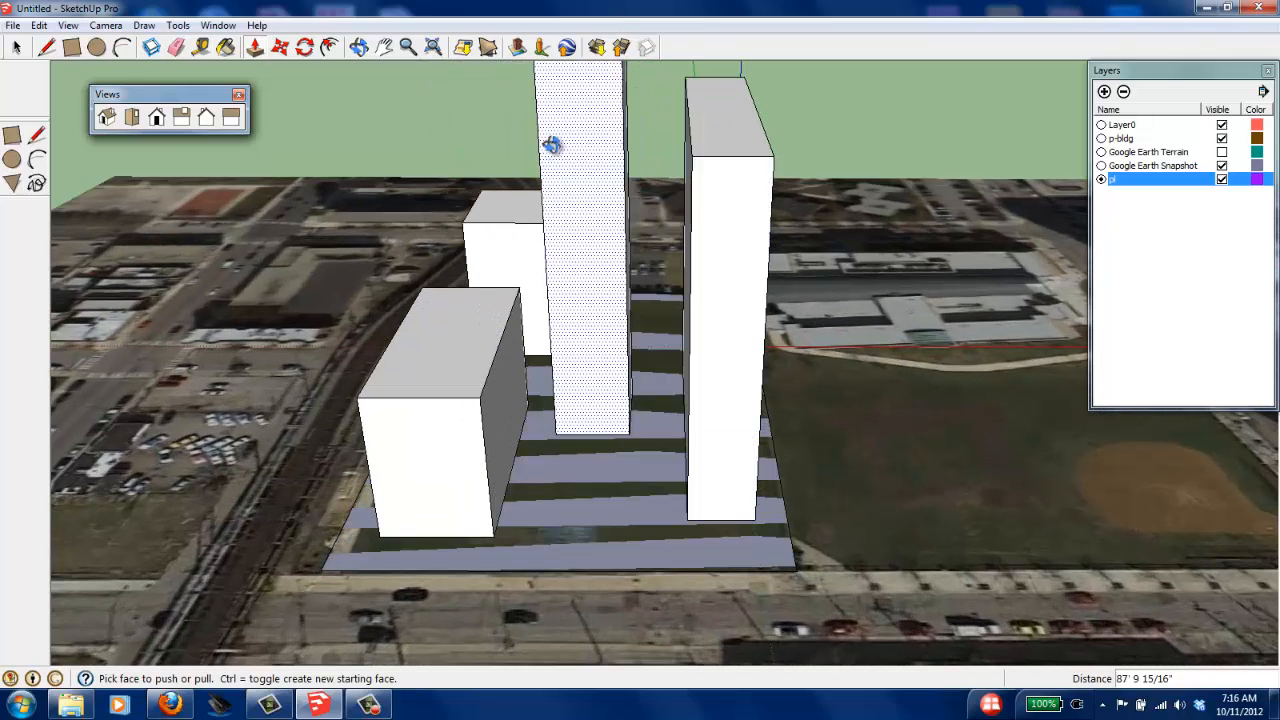
{"action": "middle_click_drag", "start_coordinate": [560, 131], "coordinate": [745, 222]}
{"action": "scroll", "coordinate": [694, 335], "scroll_direction": "down", "scroll_amount": 3}
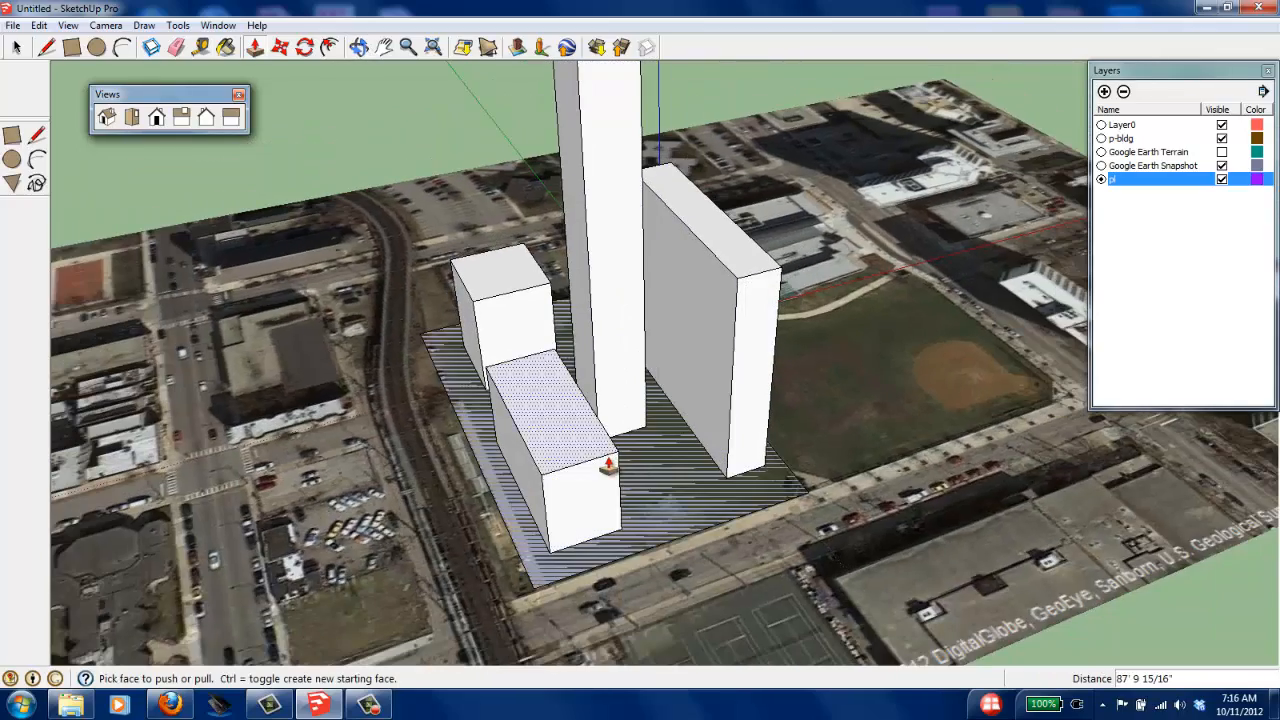
{"action": "scroll", "coordinate": [587, 490], "scroll_direction": "up", "scroll_amount": 2}
{"action": "middle_click_drag", "start_coordinate": [686, 434], "coordinate": [651, 428]}
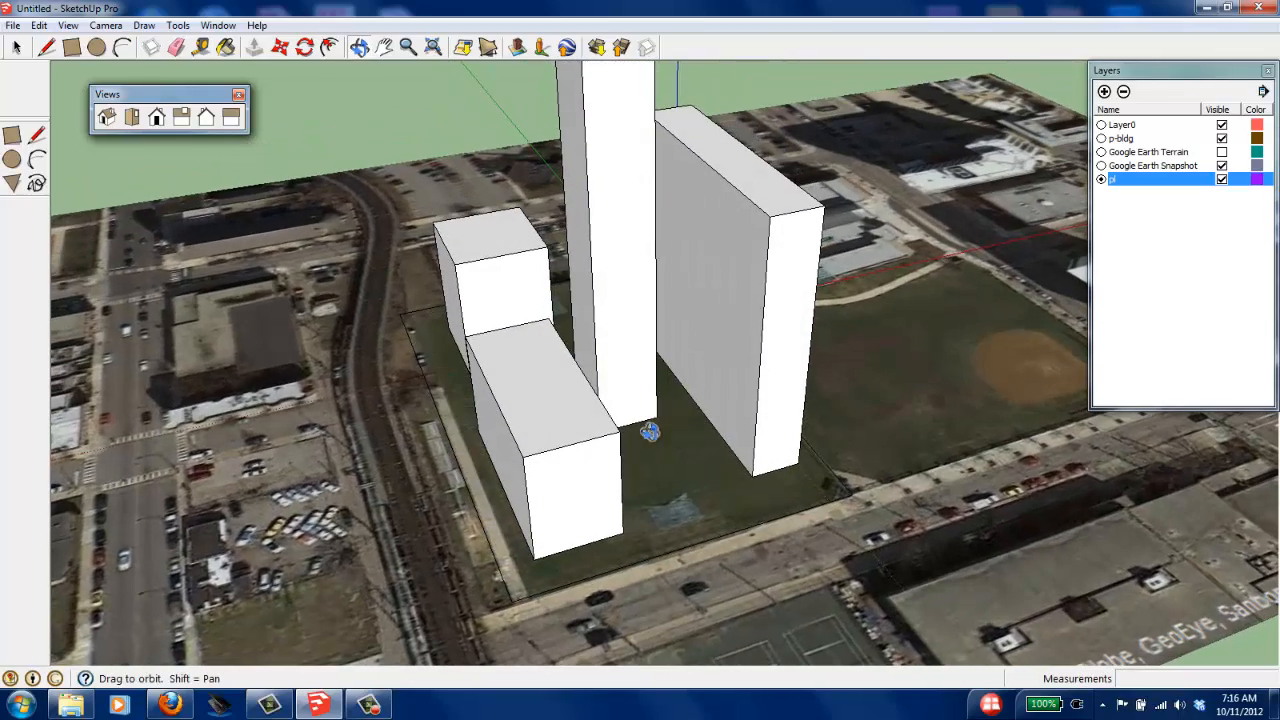
{"action": "middle_click_drag", "start_coordinate": [549, 528], "coordinate": [757, 515]}
{"action": "scroll", "coordinate": [623, 503], "scroll_direction": "up", "scroll_amount": 2}
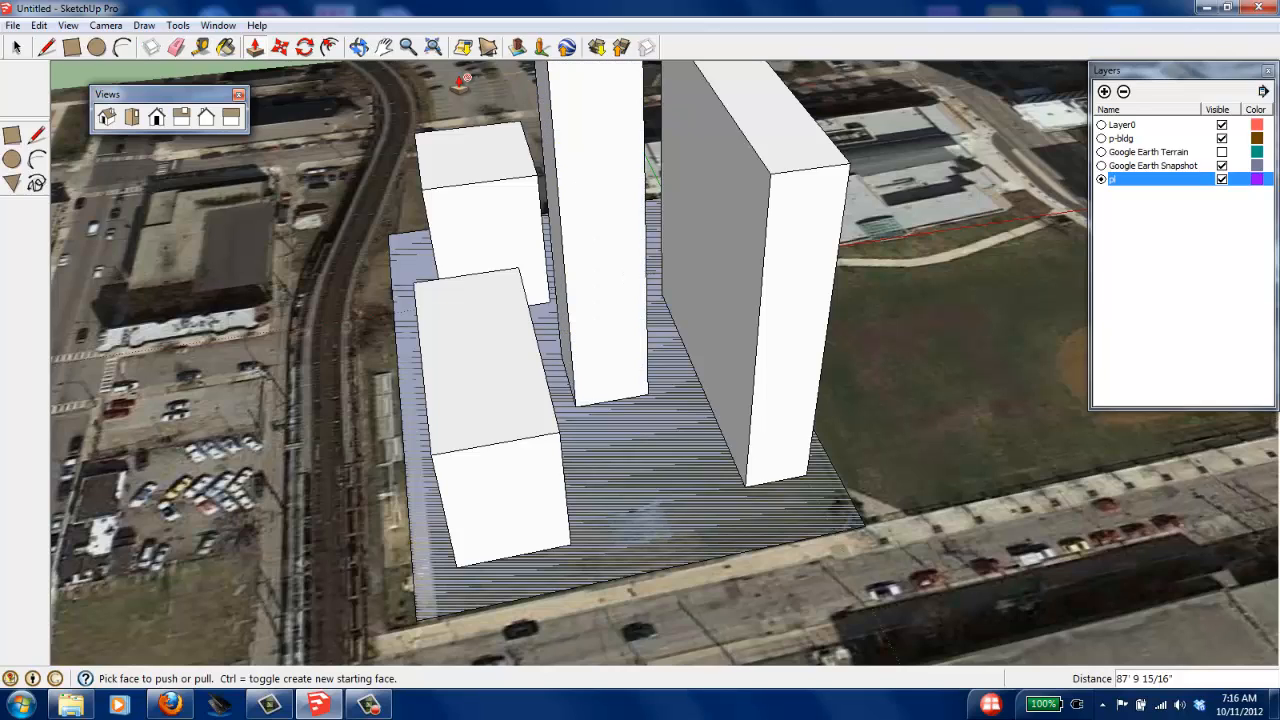
Step: Open the Scenes manager and place it over the aerial image, clear of the building masses
{"action": "left_click", "coordinate": [216, 25]}
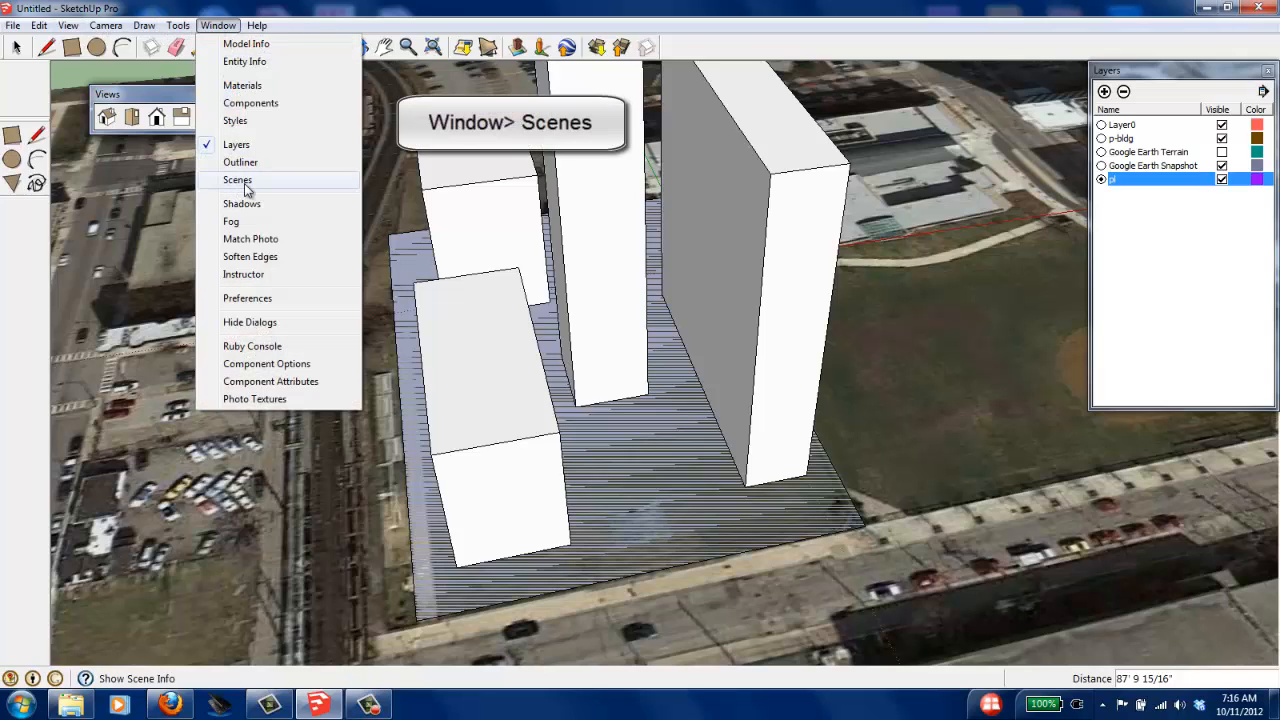
{"action": "left_click", "coordinate": [240, 181]}
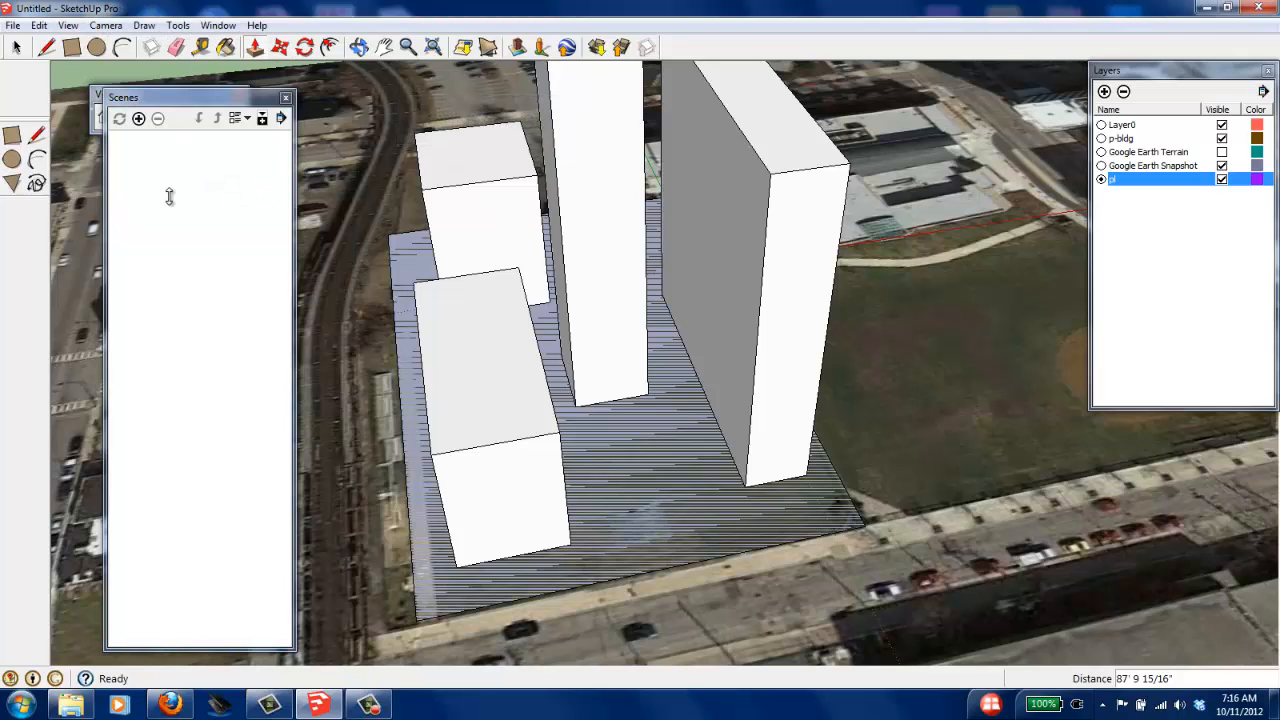
{"action": "left_click_drag", "start_coordinate": [200, 91], "coordinate": [139, 158]}
{"action": "key", "text": "p"}
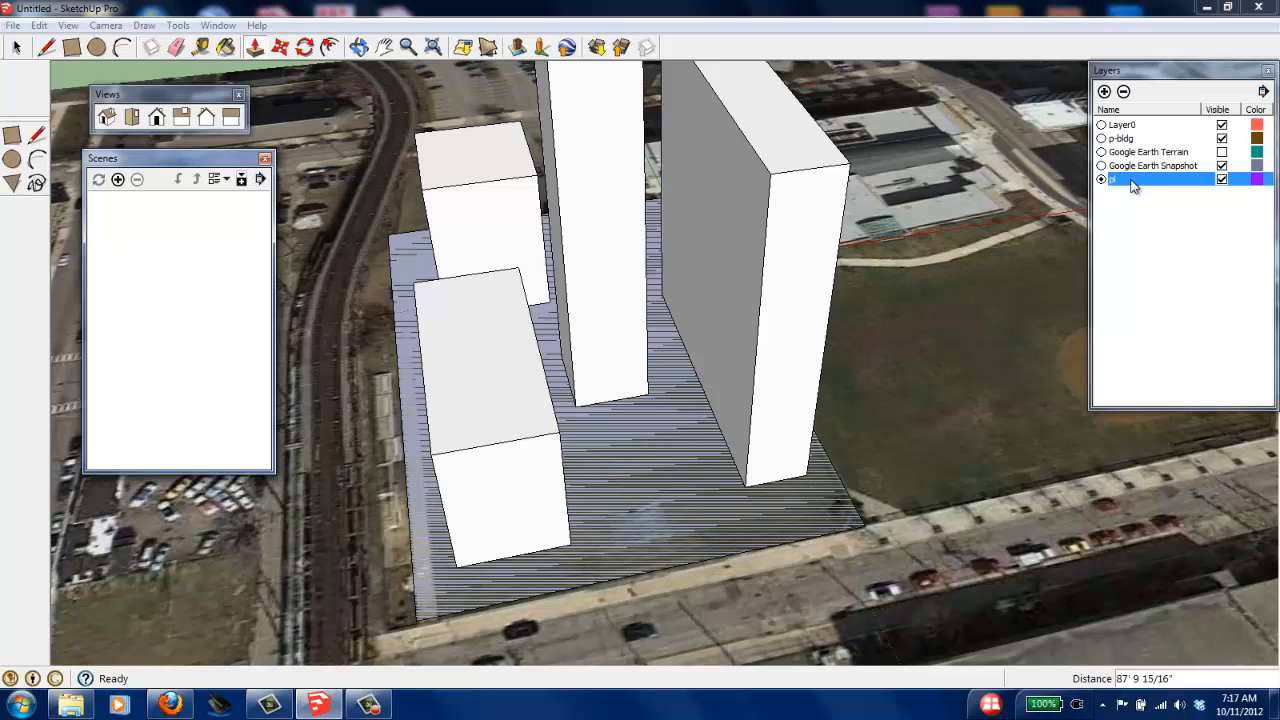
Step: Select all faces and edges of the four building masses and assign them to the p-bldg layer
{"action": "left_click", "coordinate": [16, 47]}
{"action": "middle_click_drag", "start_coordinate": [896, 424], "coordinate": [940, 460]}
{"action": "scroll", "coordinate": [780, 491], "scroll_direction": "down", "scroll_amount": 2}
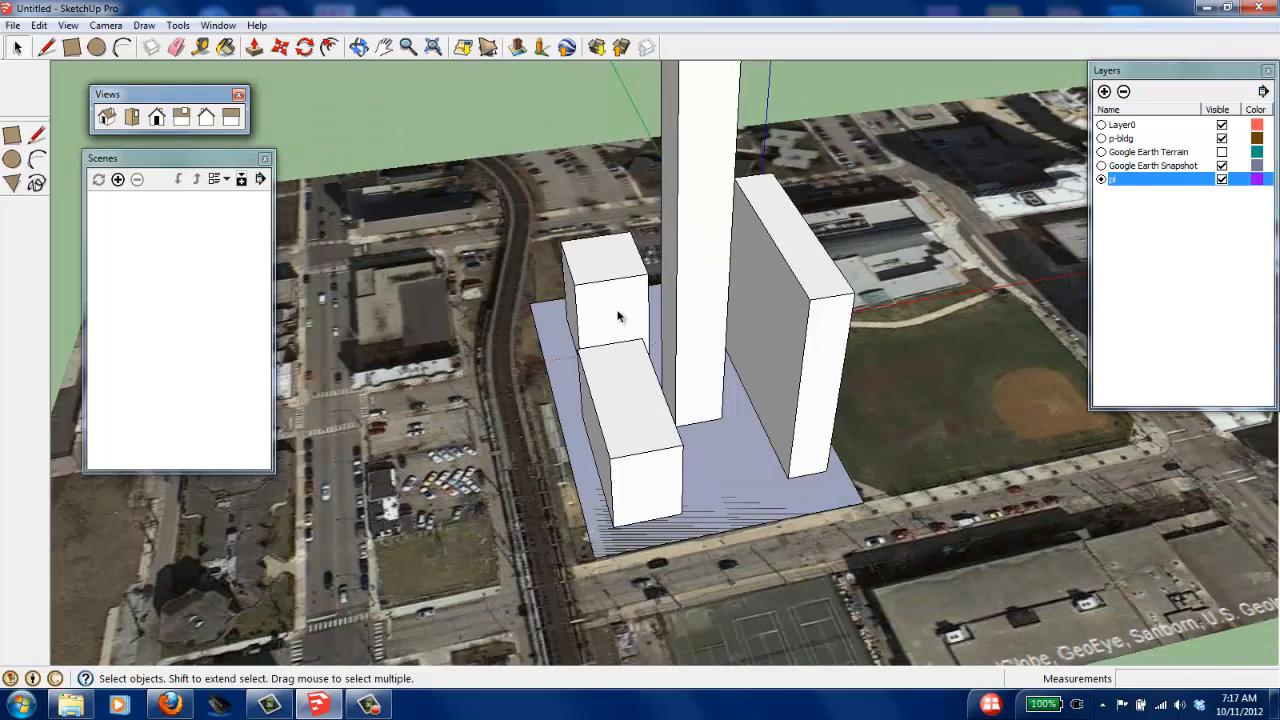
{"action": "left_click", "coordinate": [618, 316]}
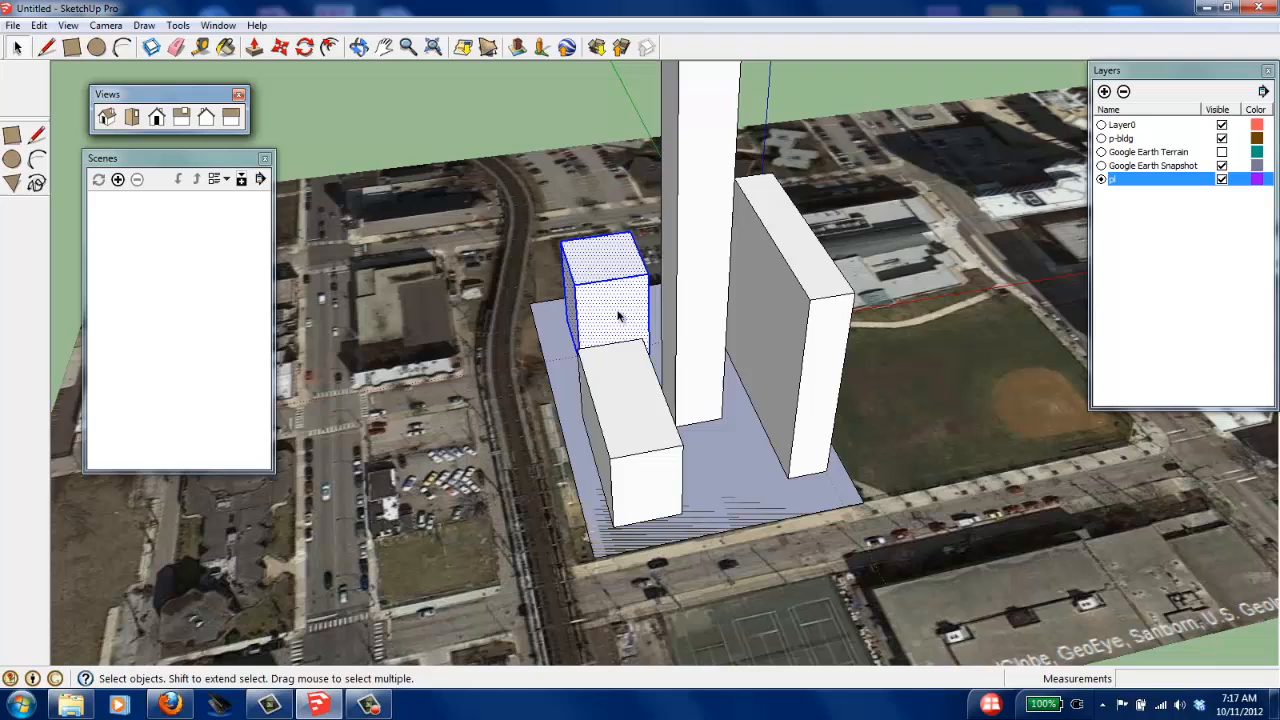
{"action": "left_click", "coordinate": [617, 383], "text": "shift"}
{"action": "left_click", "coordinate": [718, 230], "text": "shift"}
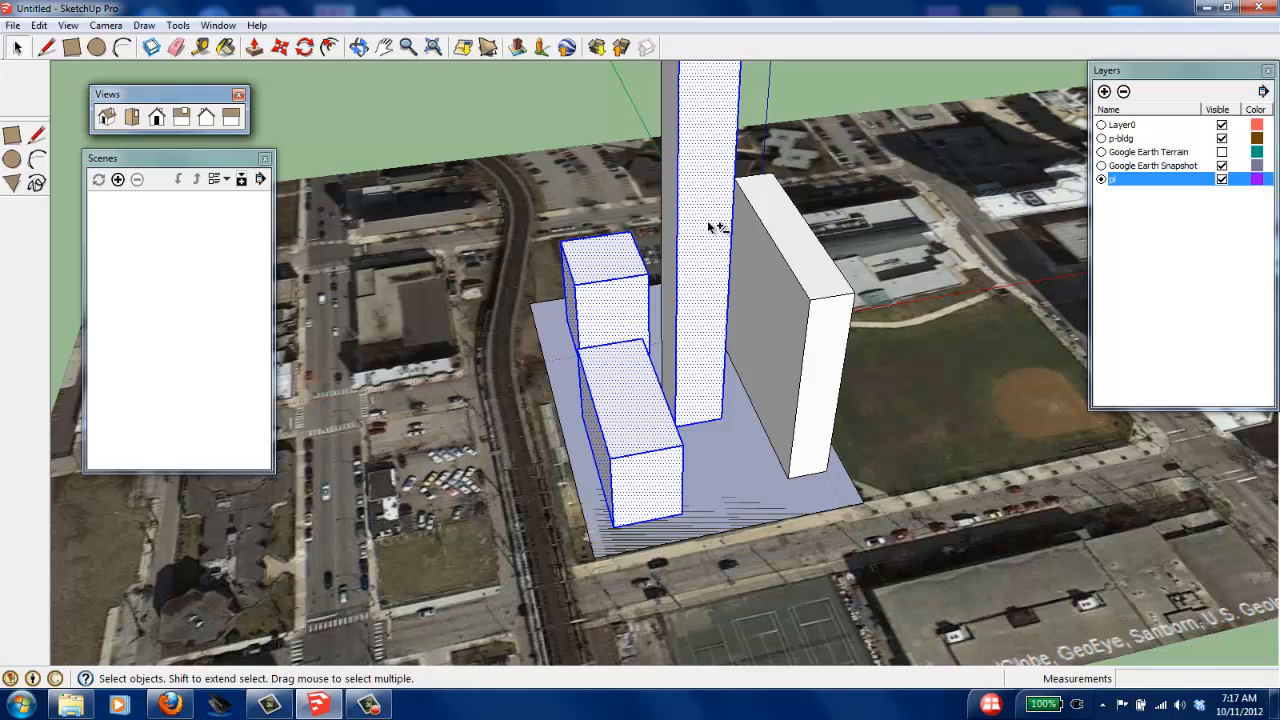
{"action": "left_click", "coordinate": [788, 325], "text": "shift"}
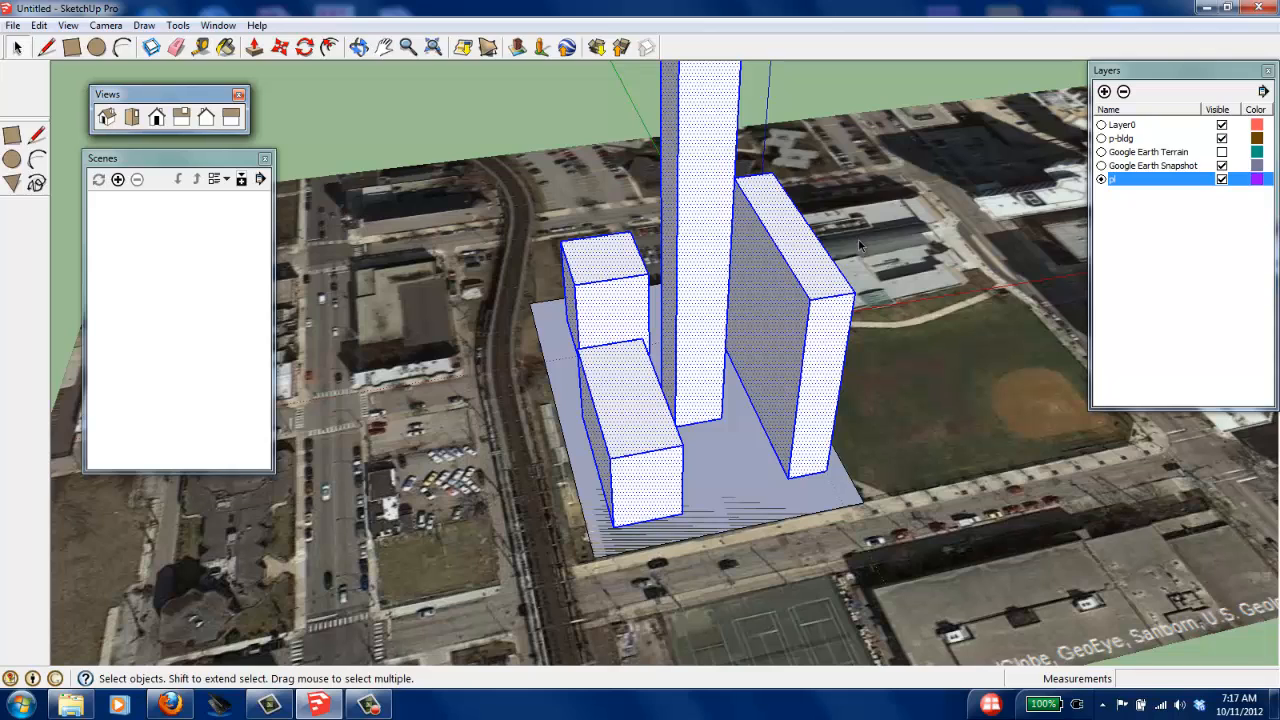
{"action": "right_click", "coordinate": [784, 313]}
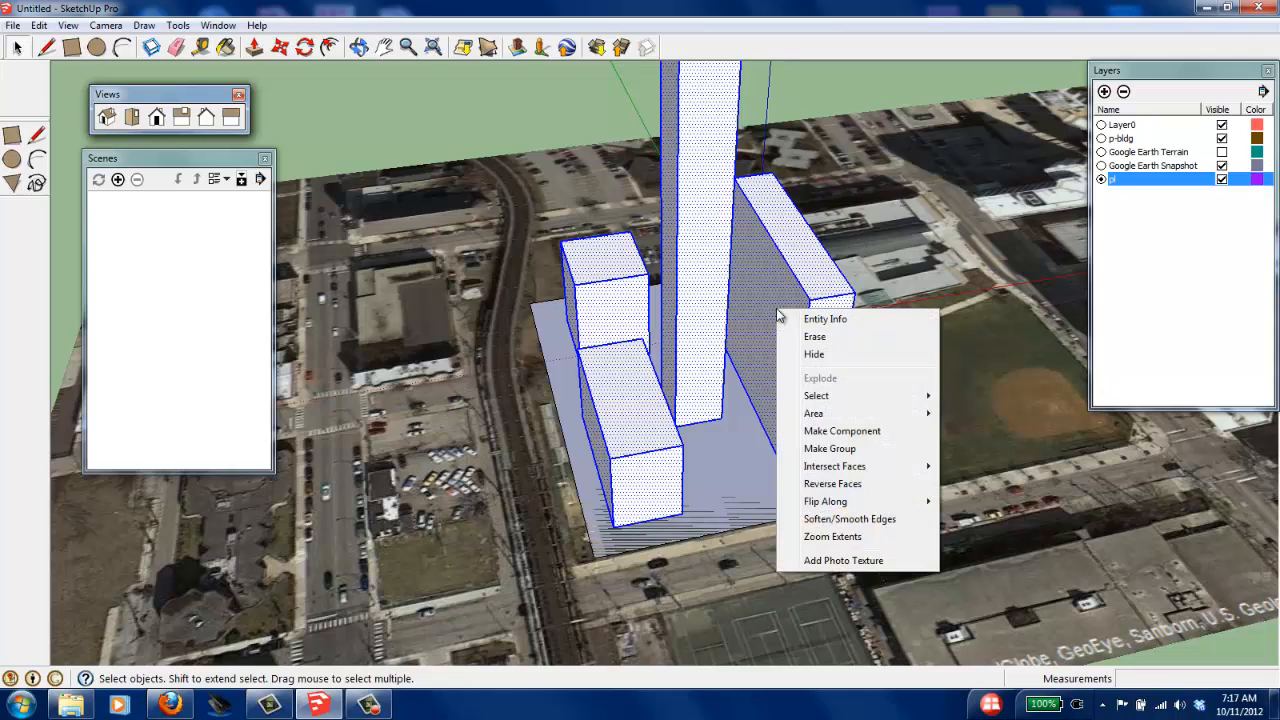
{"action": "left_click", "coordinate": [832, 320]}
{"action": "left_click_drag", "start_coordinate": [115, 52], "coordinate": [392, 120]}
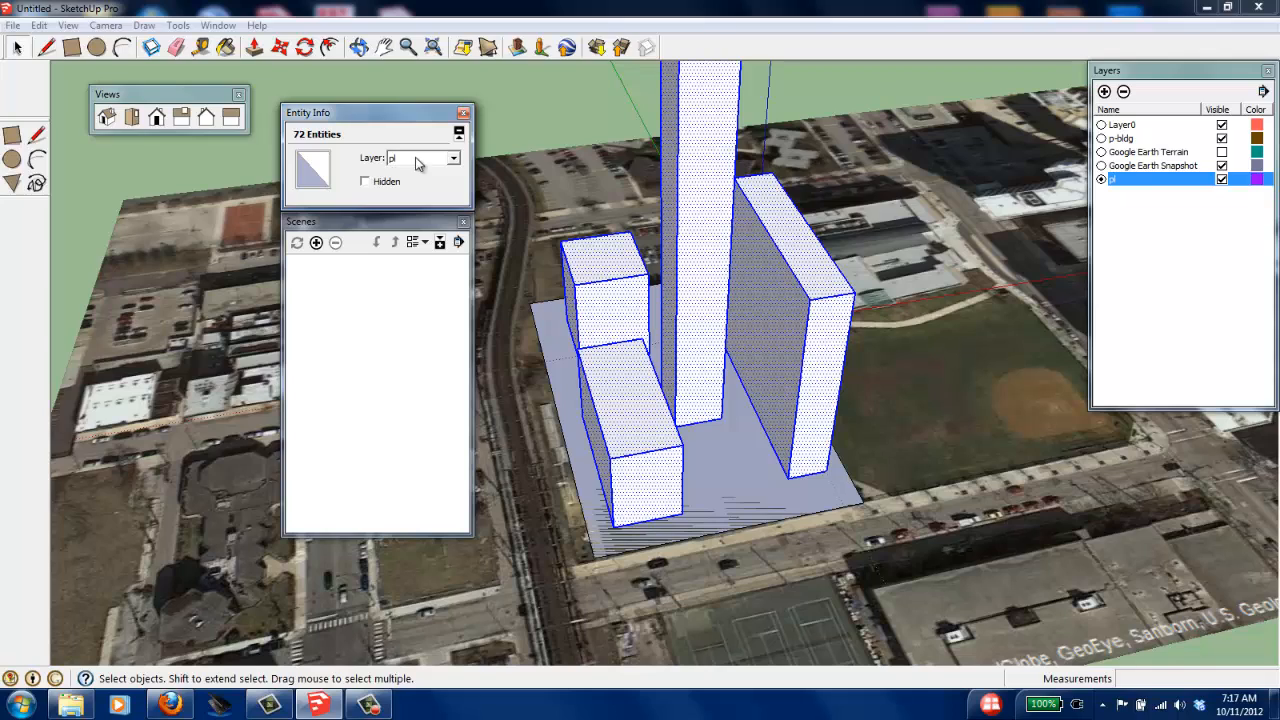
{"action": "left_click", "coordinate": [455, 160]}
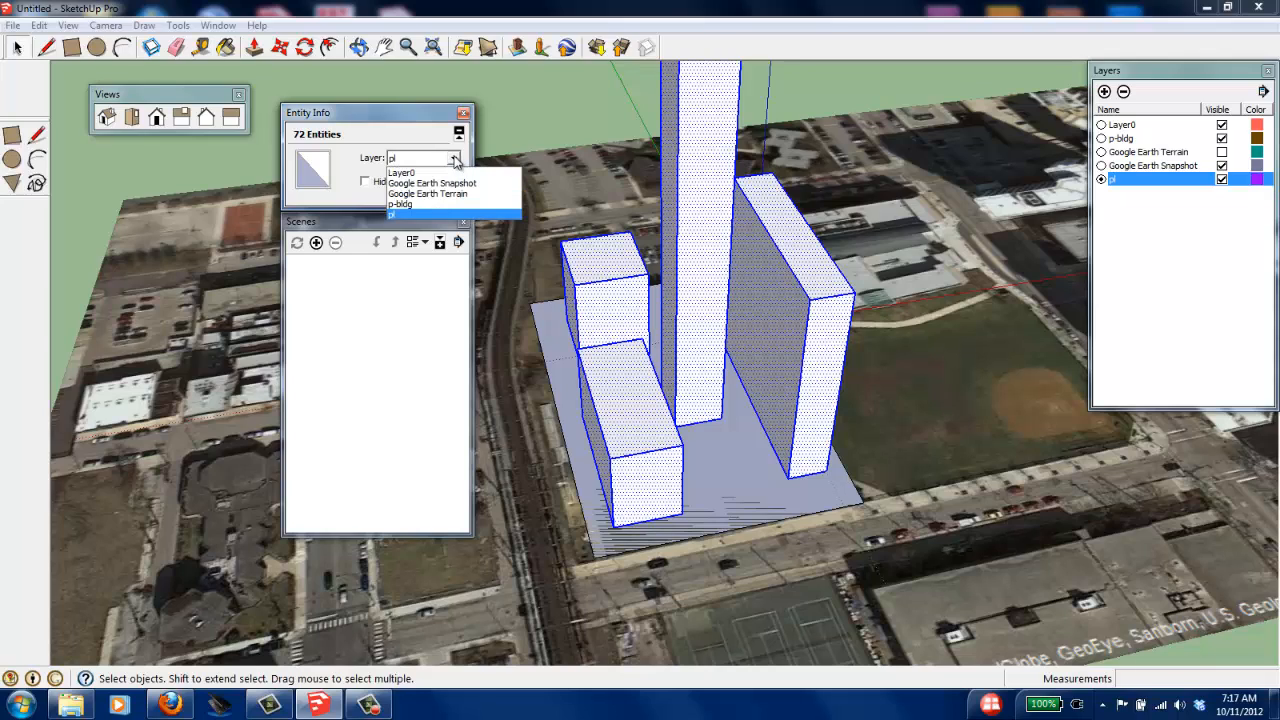
{"action": "left_click", "coordinate": [428, 204]}
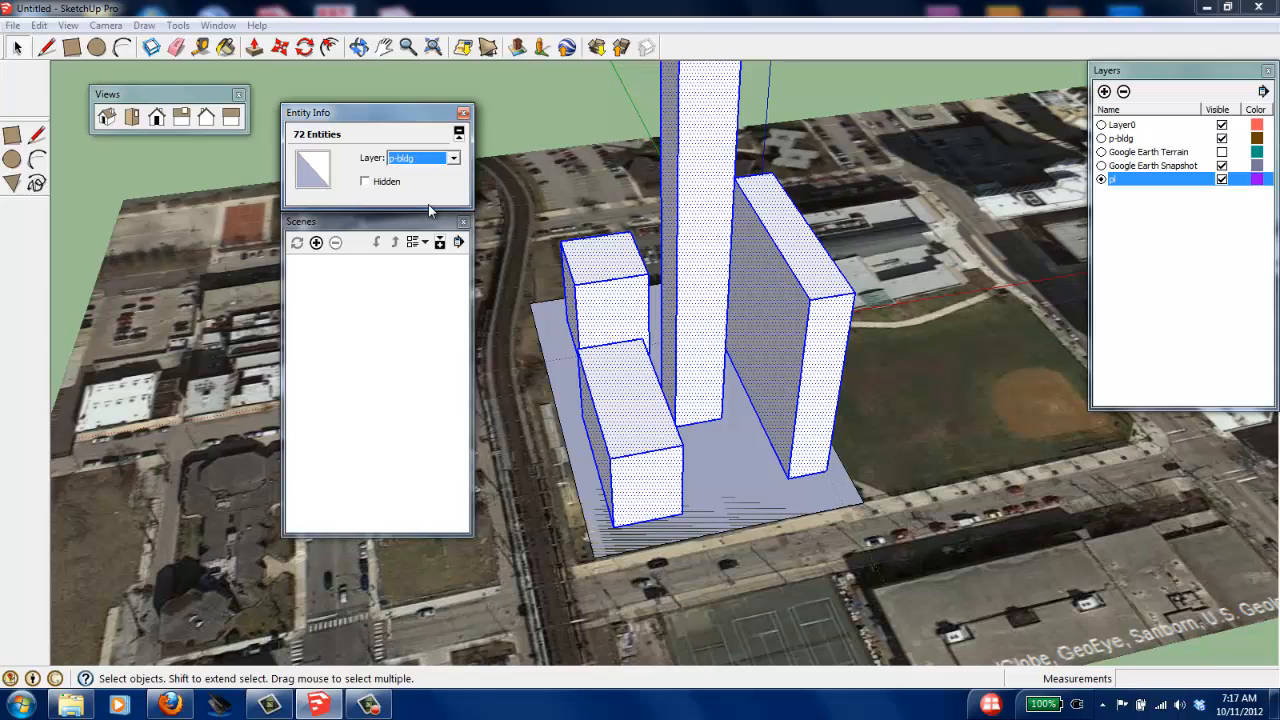
{"action": "left_click", "coordinate": [463, 113]}
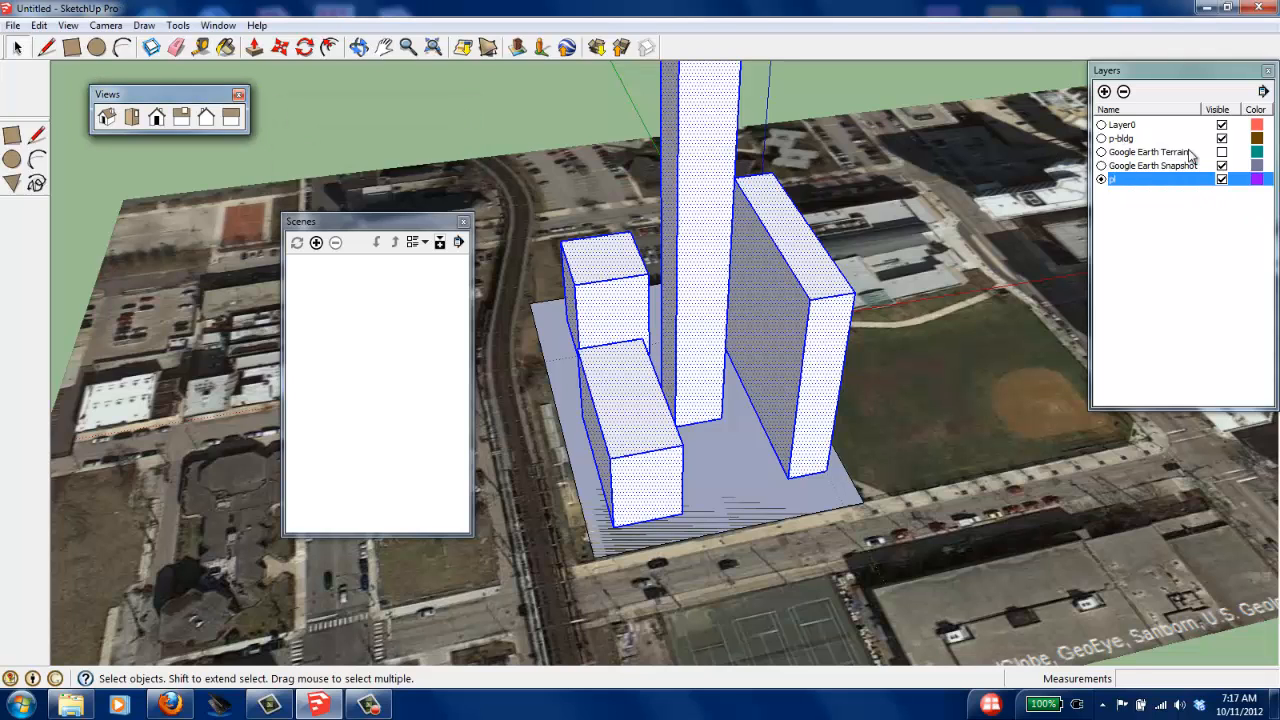
Step: Check the layer contents by switching the visibility of p-bldg and Google Earth Snapshot off and back on
{"action": "left_click", "coordinate": [1222, 139]}
{"action": "left_click", "coordinate": [1222, 139]}
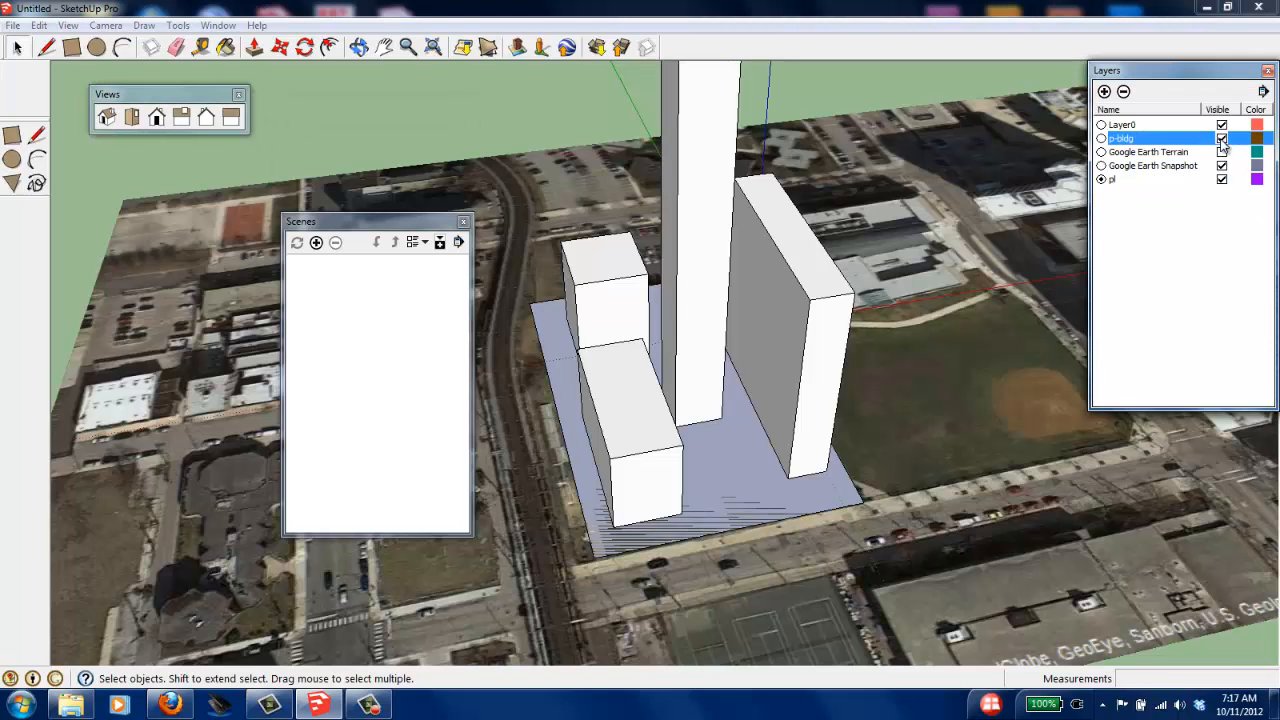
{"action": "left_click", "coordinate": [1222, 139]}
{"action": "left_click", "coordinate": [1222, 139]}
{"action": "left_click", "coordinate": [1222, 167]}
{"action": "left_click", "coordinate": [1222, 167]}
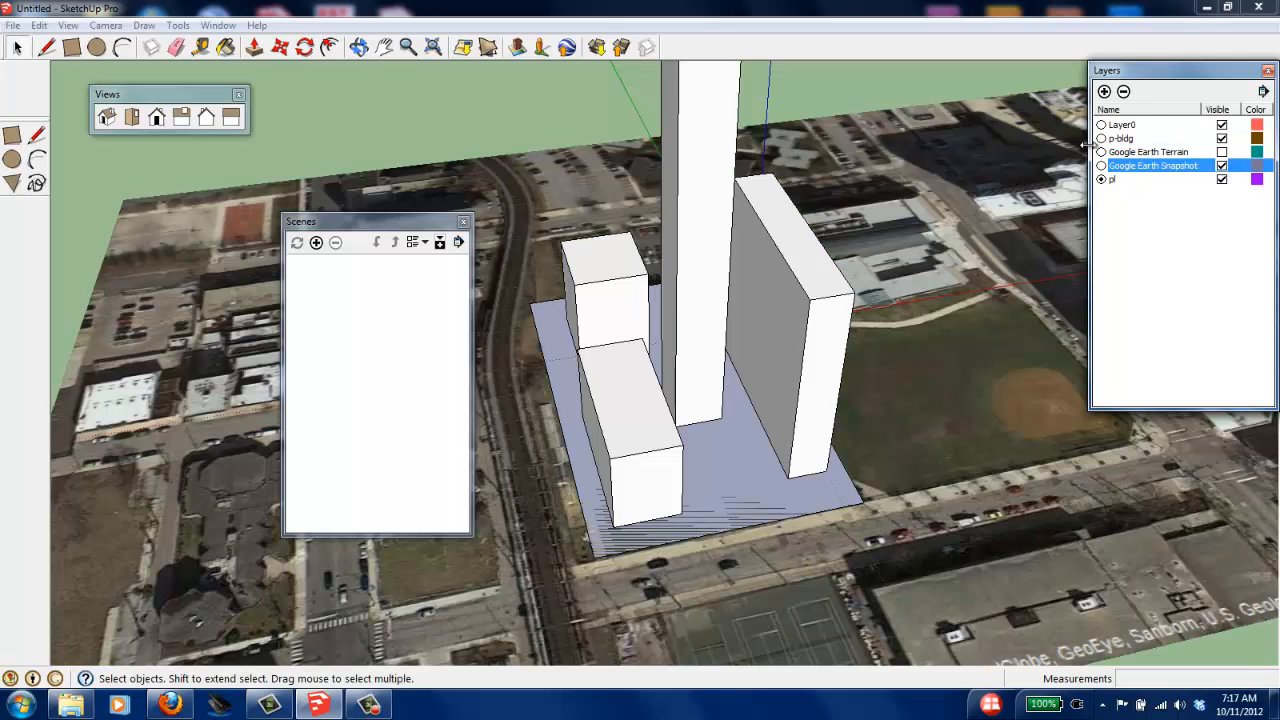
Step: Hide the Google Earth Snapshot layer and view the building masses on the boundary from another angle
{"action": "left_click", "coordinate": [1130, 140]}
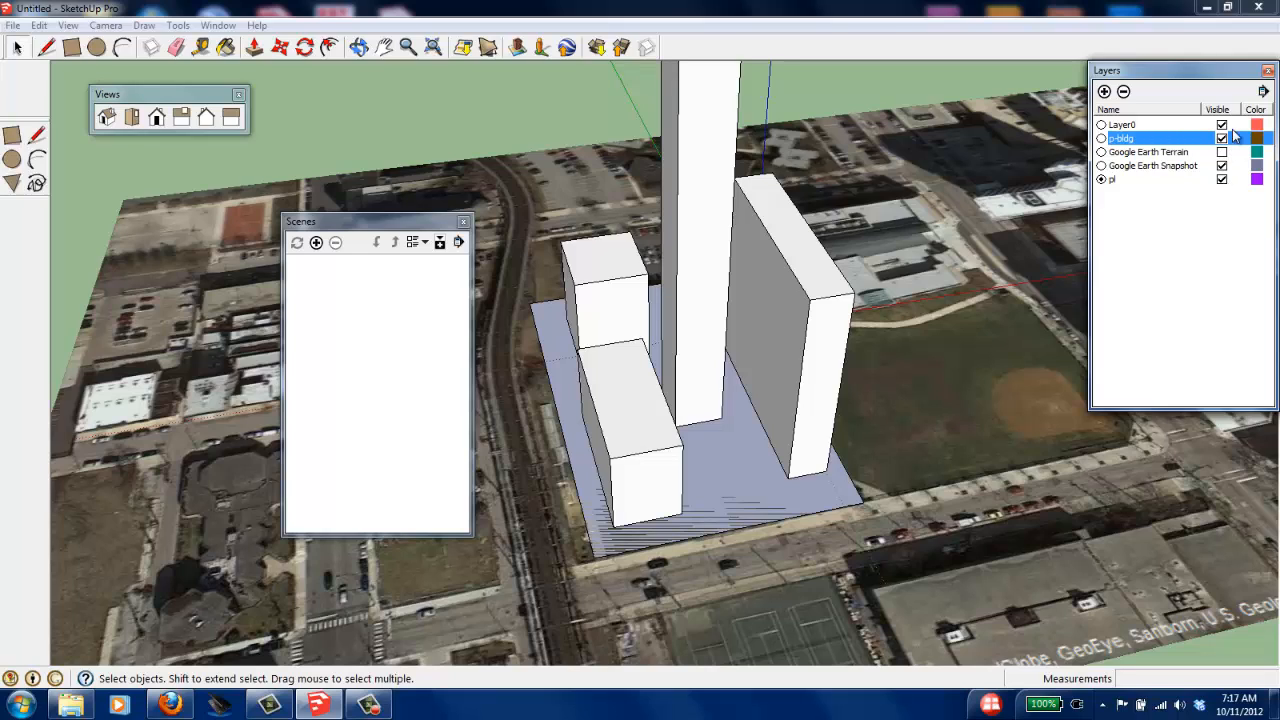
{"action": "left_click", "coordinate": [1222, 167]}
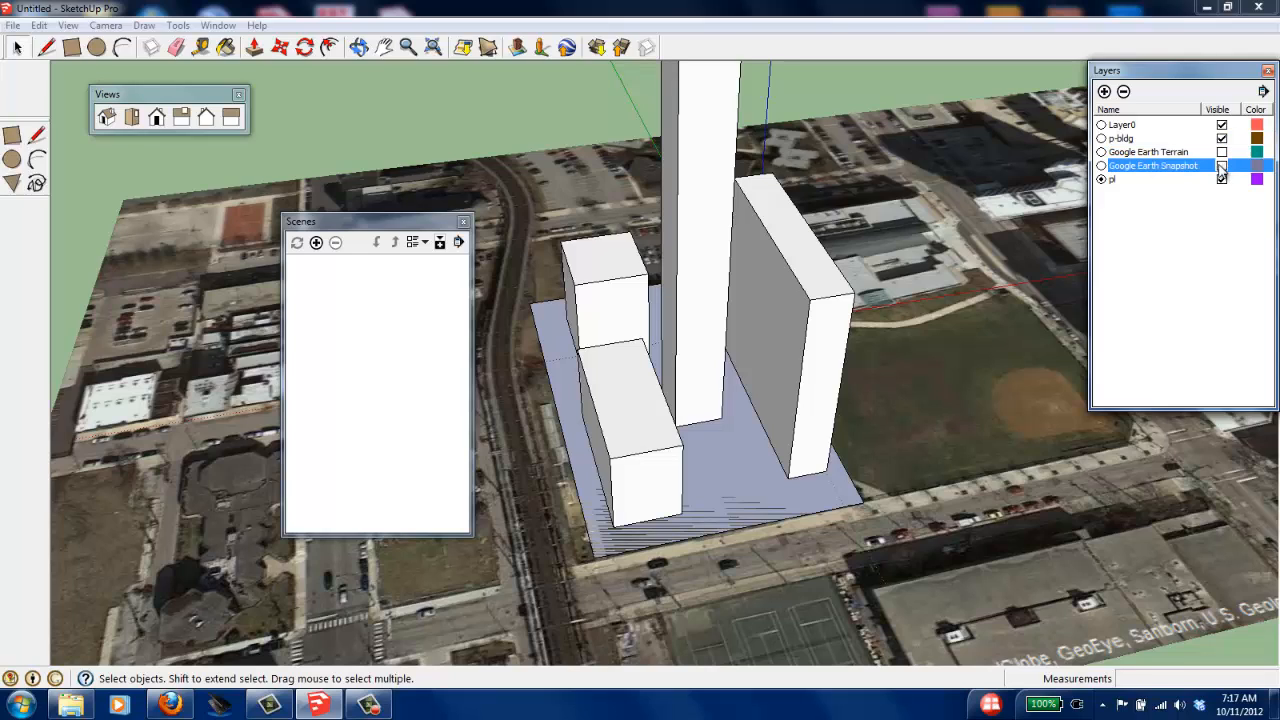
{"action": "middle_click_drag", "start_coordinate": [780, 267], "coordinate": [655, 490]}
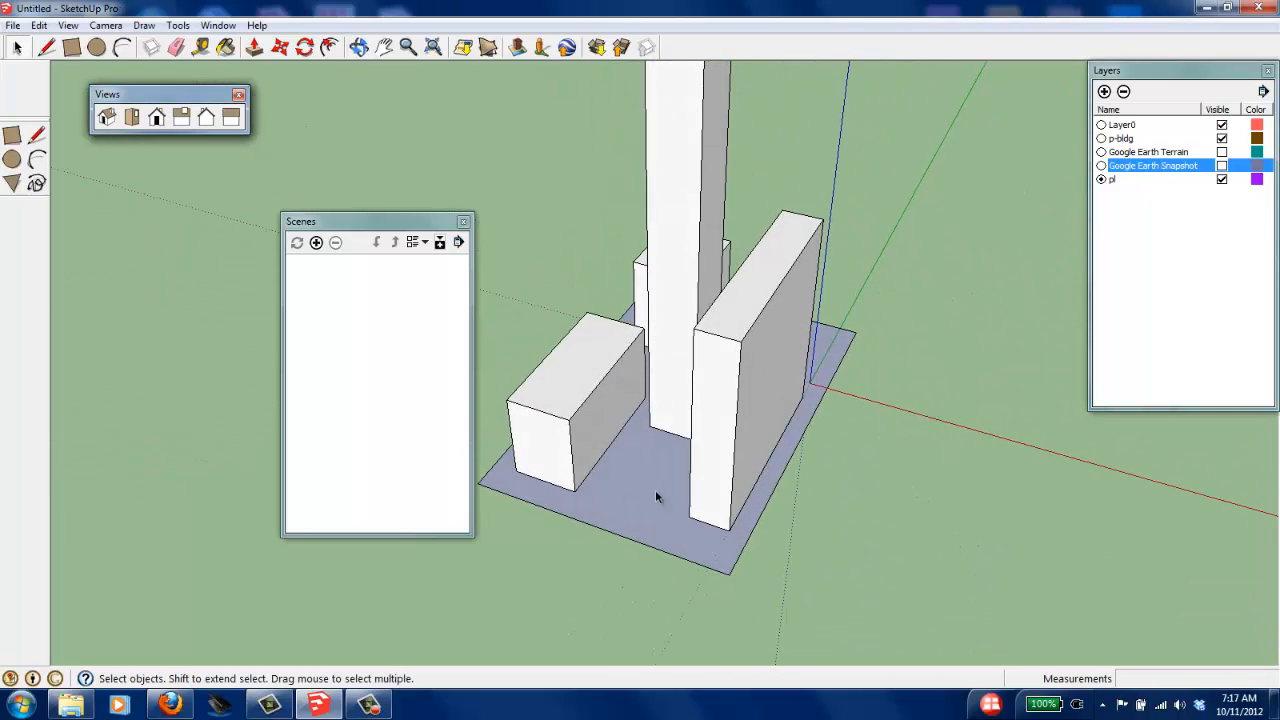
Step: Lower the tall tower by pushing its top face down about 628' with Push/Pull
{"action": "scroll", "coordinate": [655, 490], "scroll_direction": "down", "scroll_amount": 6}
{"action": "scroll", "coordinate": [698, 268], "scroll_direction": "down", "scroll_amount": 2}
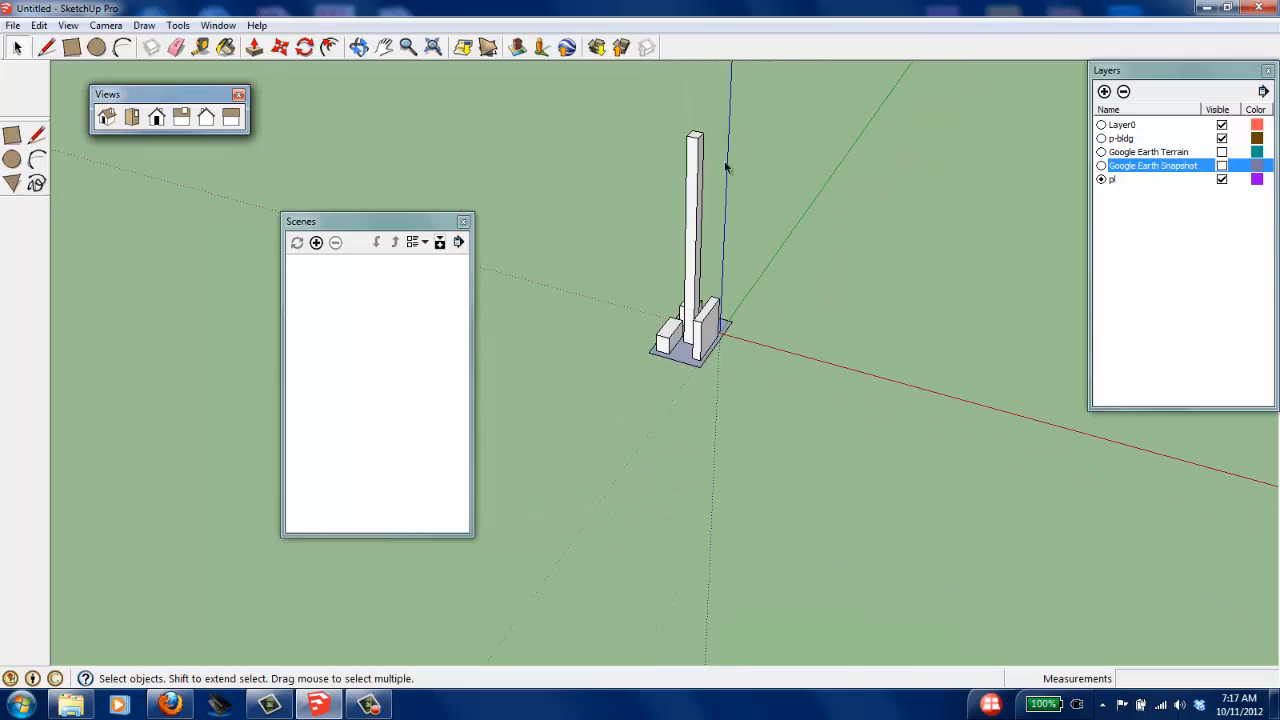
{"action": "scroll", "coordinate": [726, 166], "scroll_direction": "up", "scroll_amount": 8}
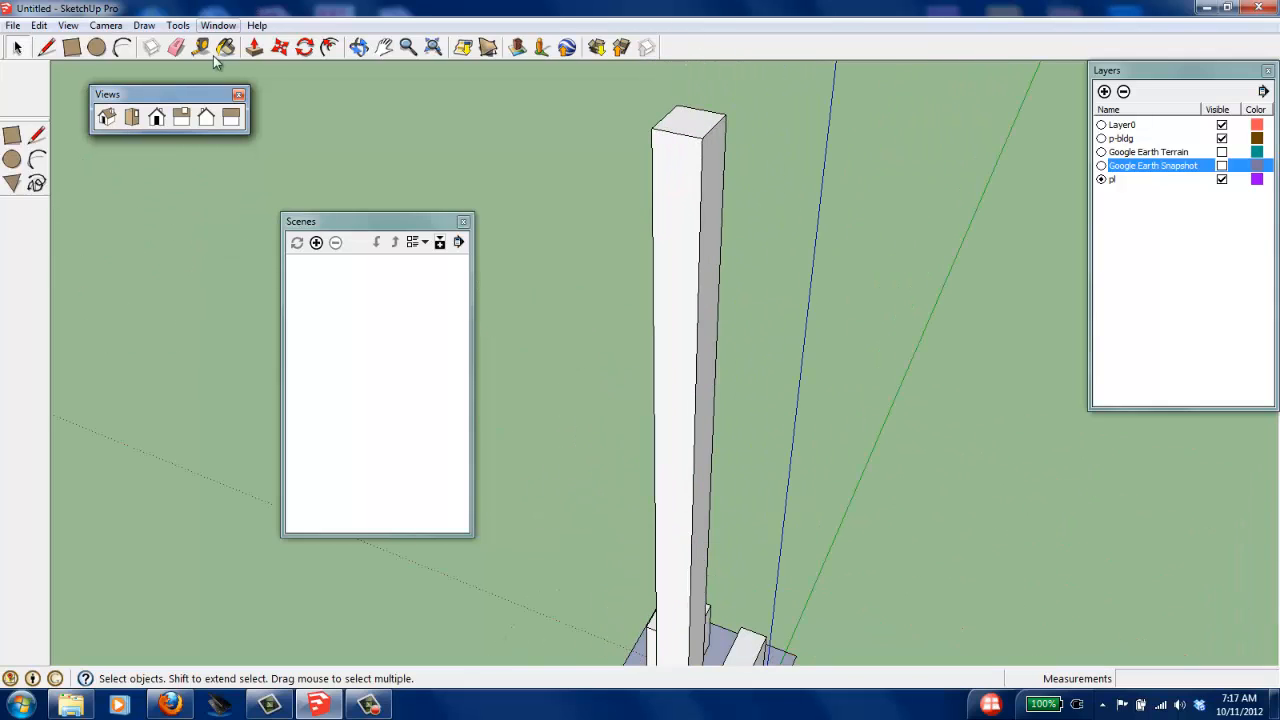
{"action": "left_click", "coordinate": [254, 47]}
{"action": "left_click_drag", "start_coordinate": [691, 131], "coordinate": [684, 600]}
{"action": "scroll", "coordinate": [667, 455], "scroll_direction": "down", "scroll_amount": 3}
{"action": "scroll", "coordinate": [667, 455], "scroll_direction": "up", "scroll_amount": 5}
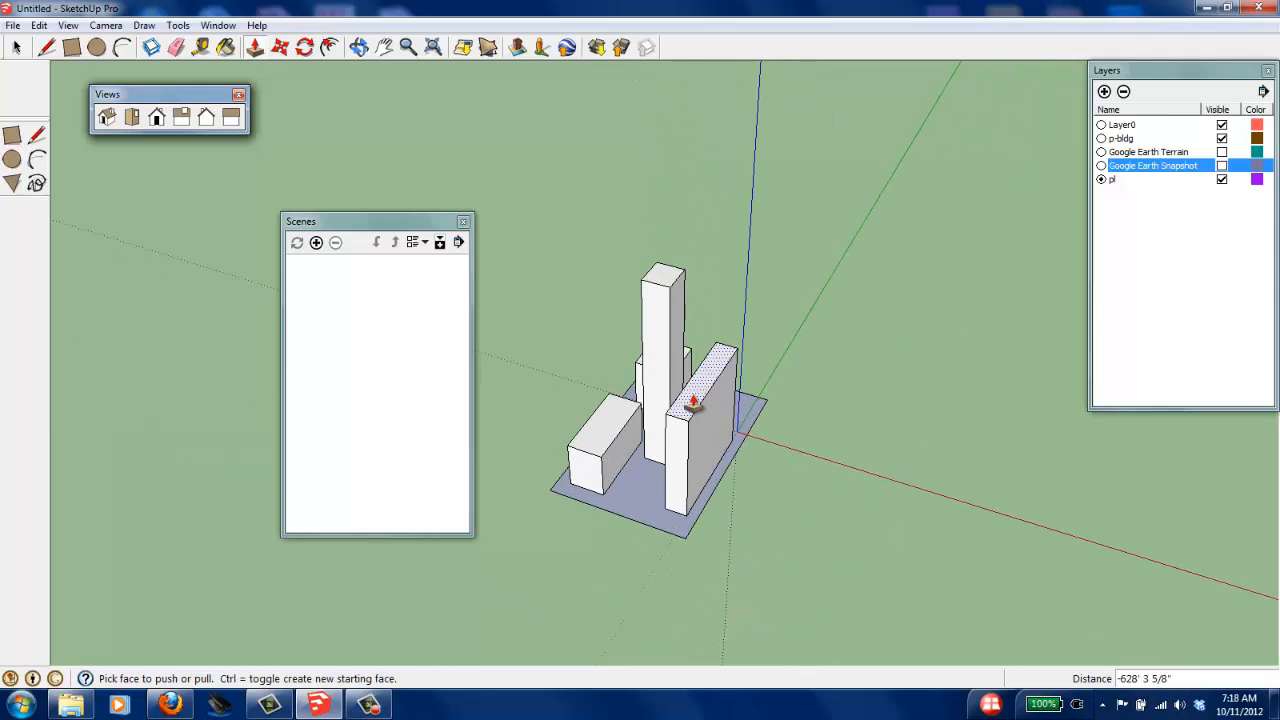
Step: Move the Scenes manager clear of the model and show the site from the top in parallel projection
{"action": "left_click_drag", "start_coordinate": [398, 223], "coordinate": [191, 191]}
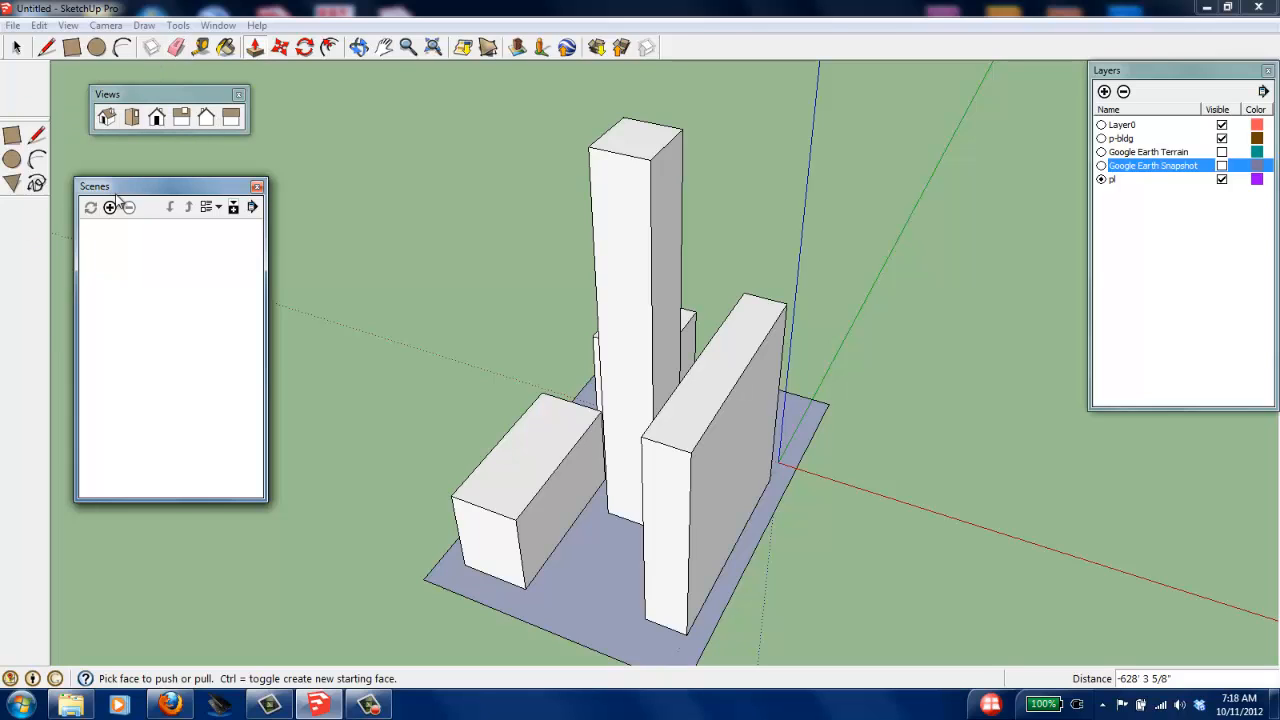
{"action": "left_click_drag", "start_coordinate": [127, 192], "coordinate": [133, 169]}
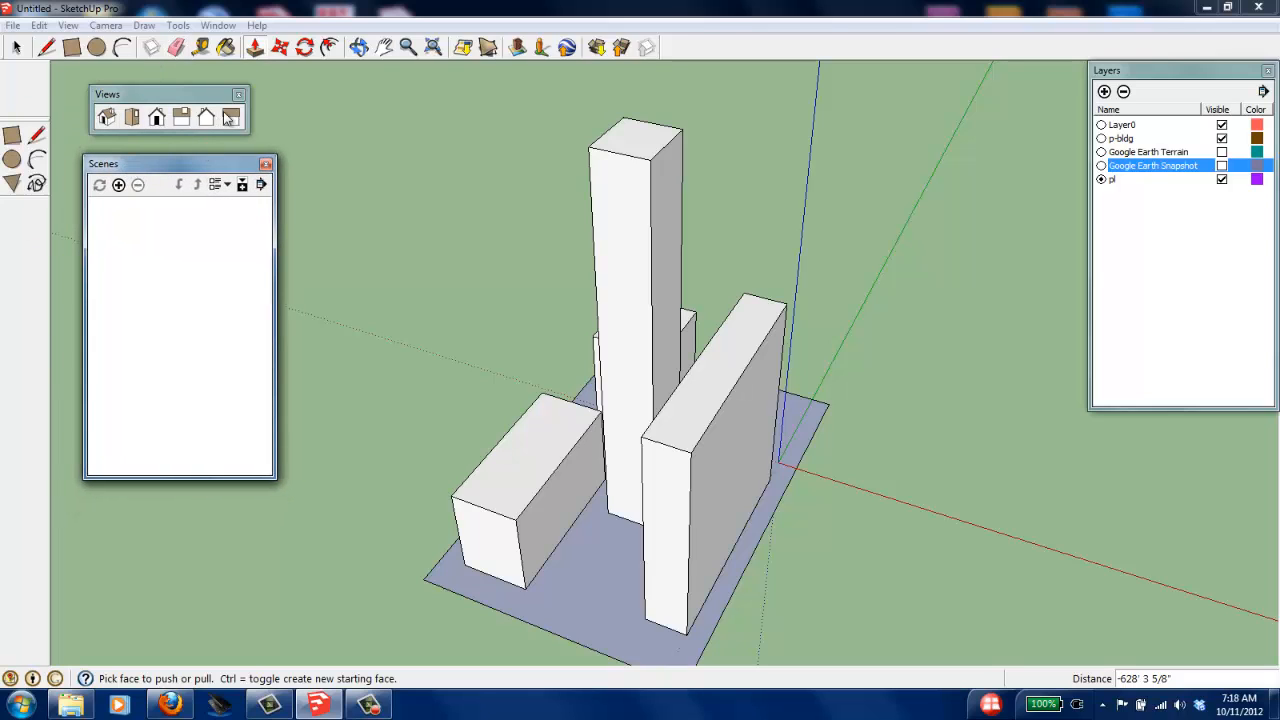
{"action": "left_click", "coordinate": [132, 119]}
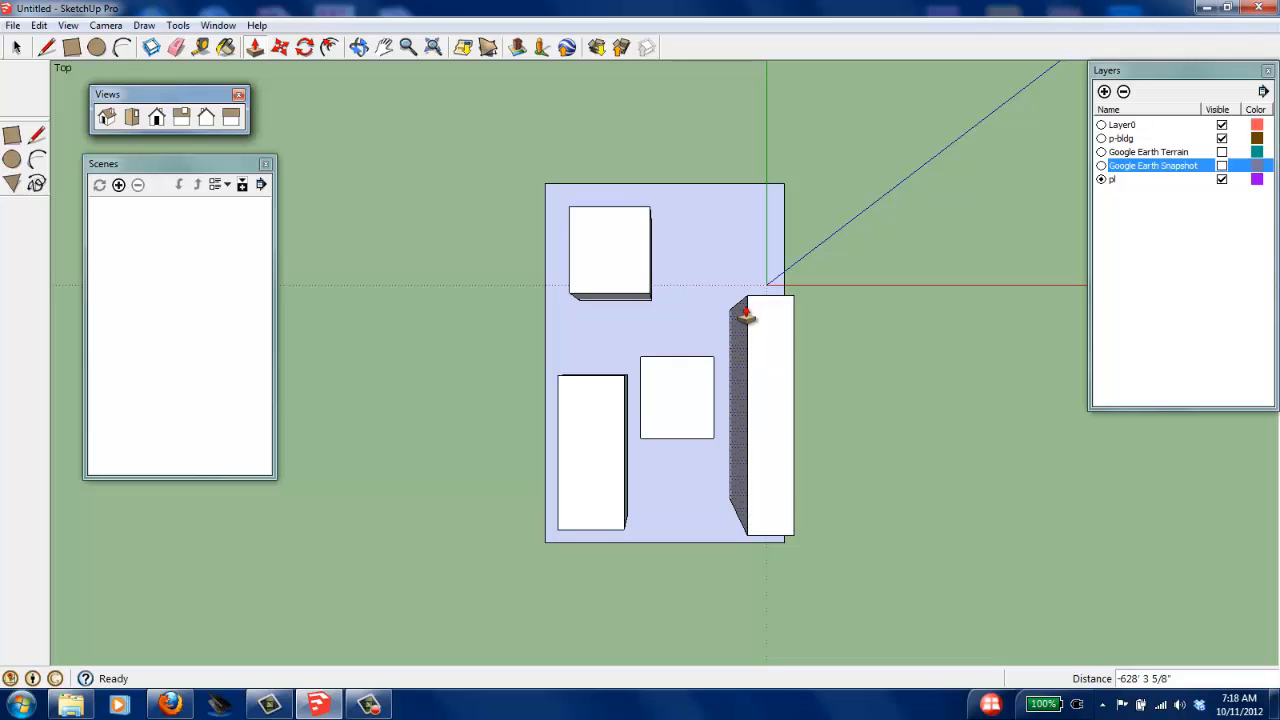
{"action": "left_click", "coordinate": [106, 27]}
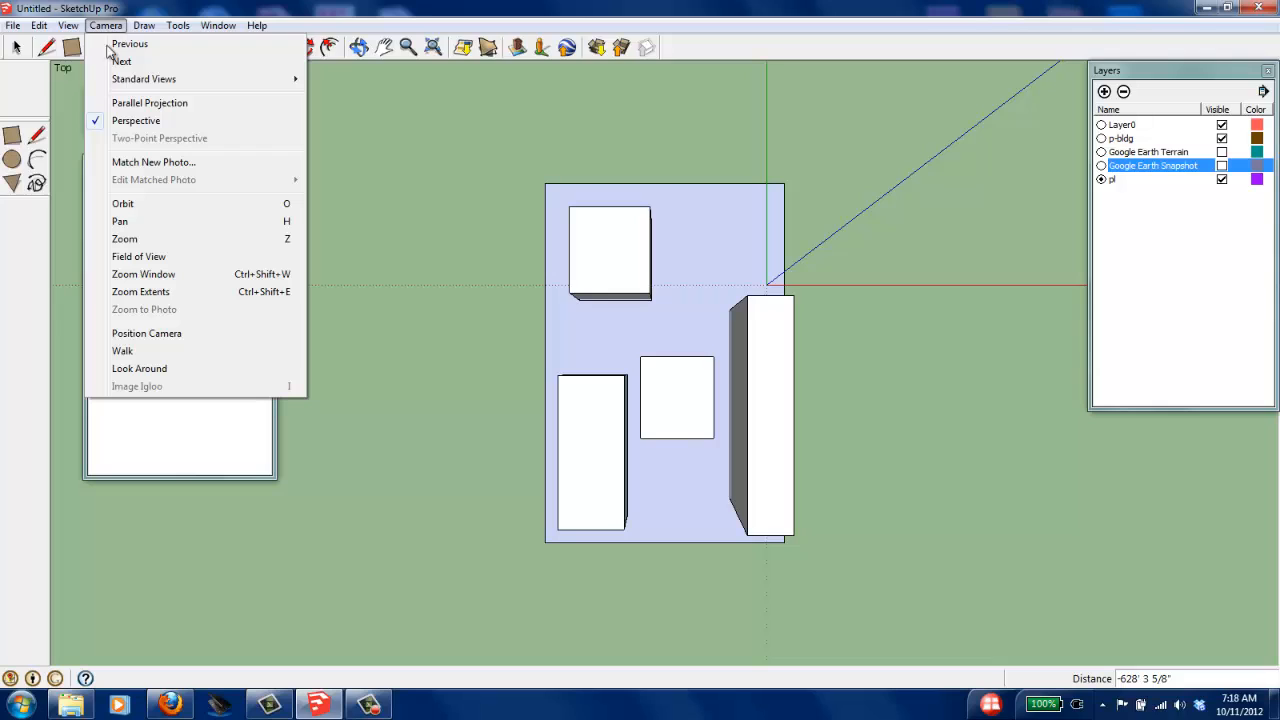
{"action": "left_click", "coordinate": [169, 103]}
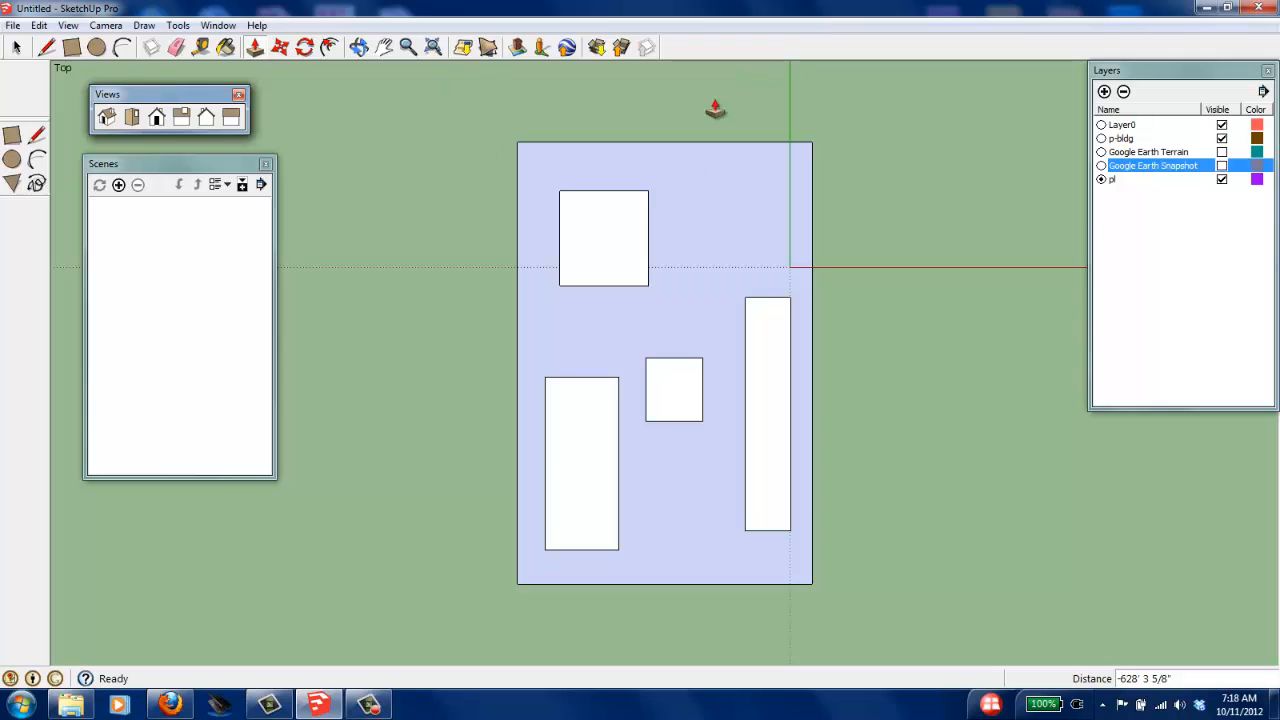
Step: Add a scene of the top view and rename it Plan View
{"action": "left_click", "coordinate": [119, 185]}
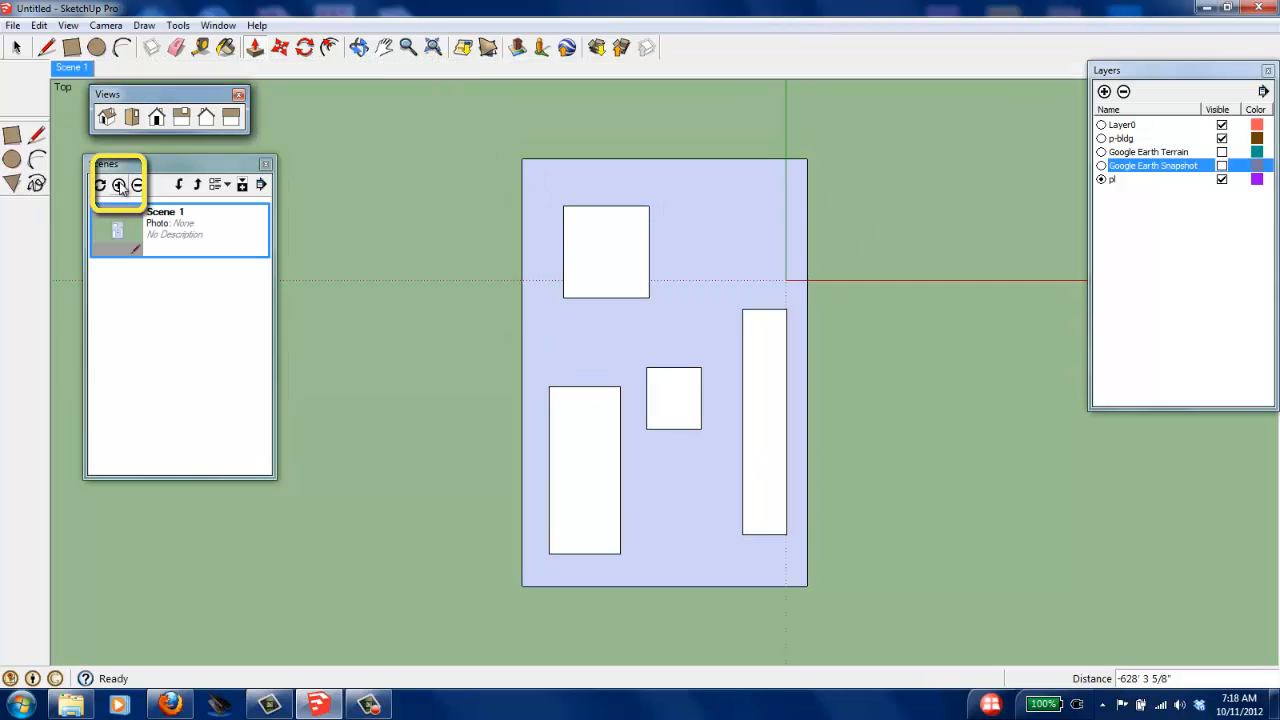
{"action": "left_click", "coordinate": [174, 222]}
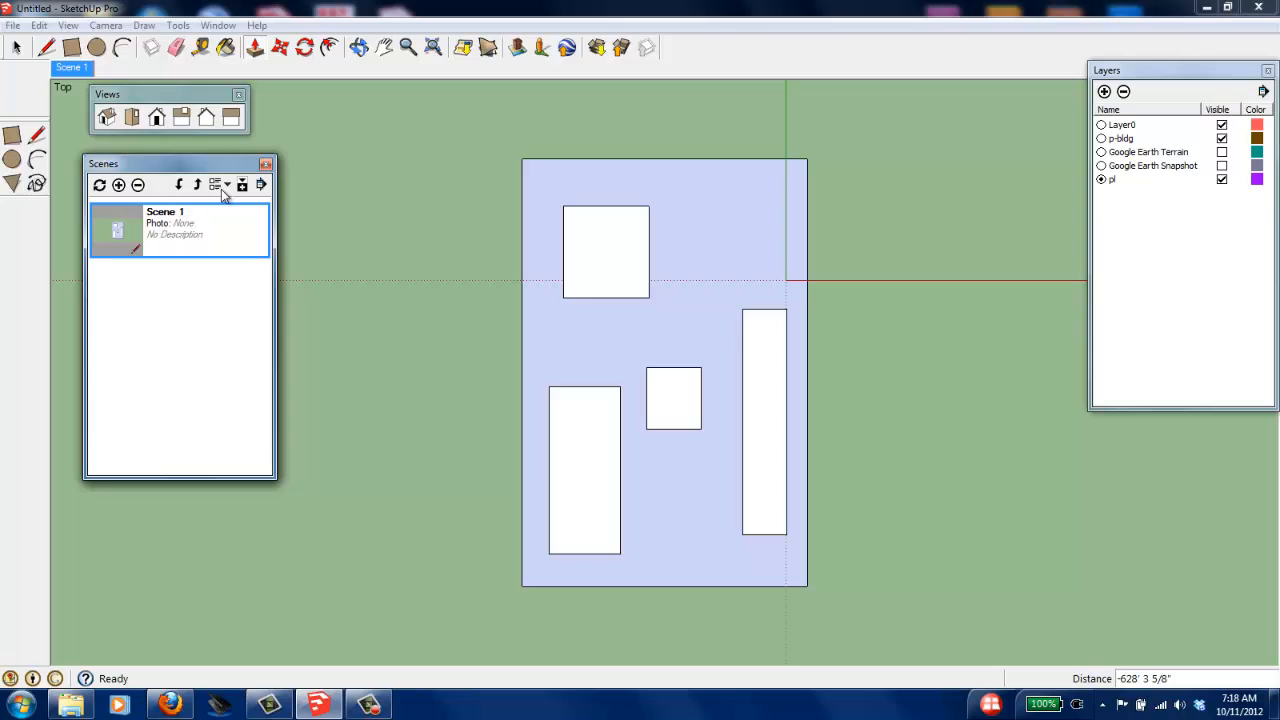
{"action": "right_click", "coordinate": [178, 220]}
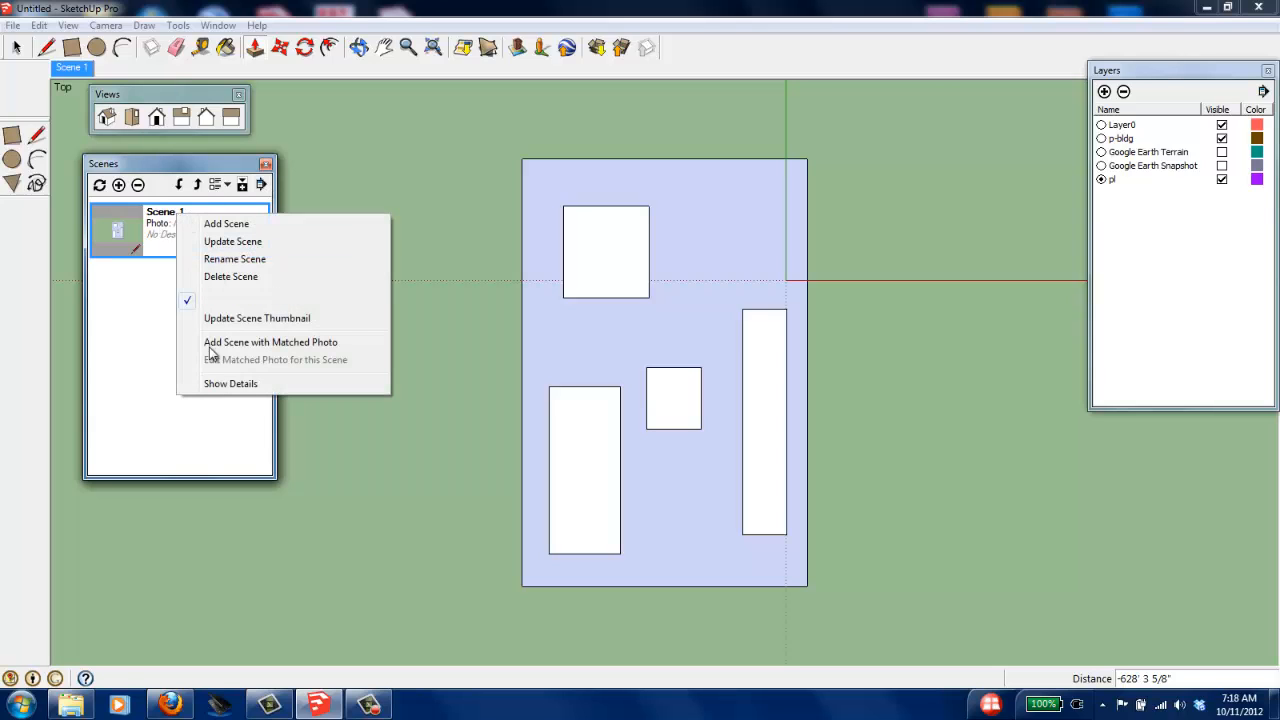
{"action": "left_click", "coordinate": [250, 260]}
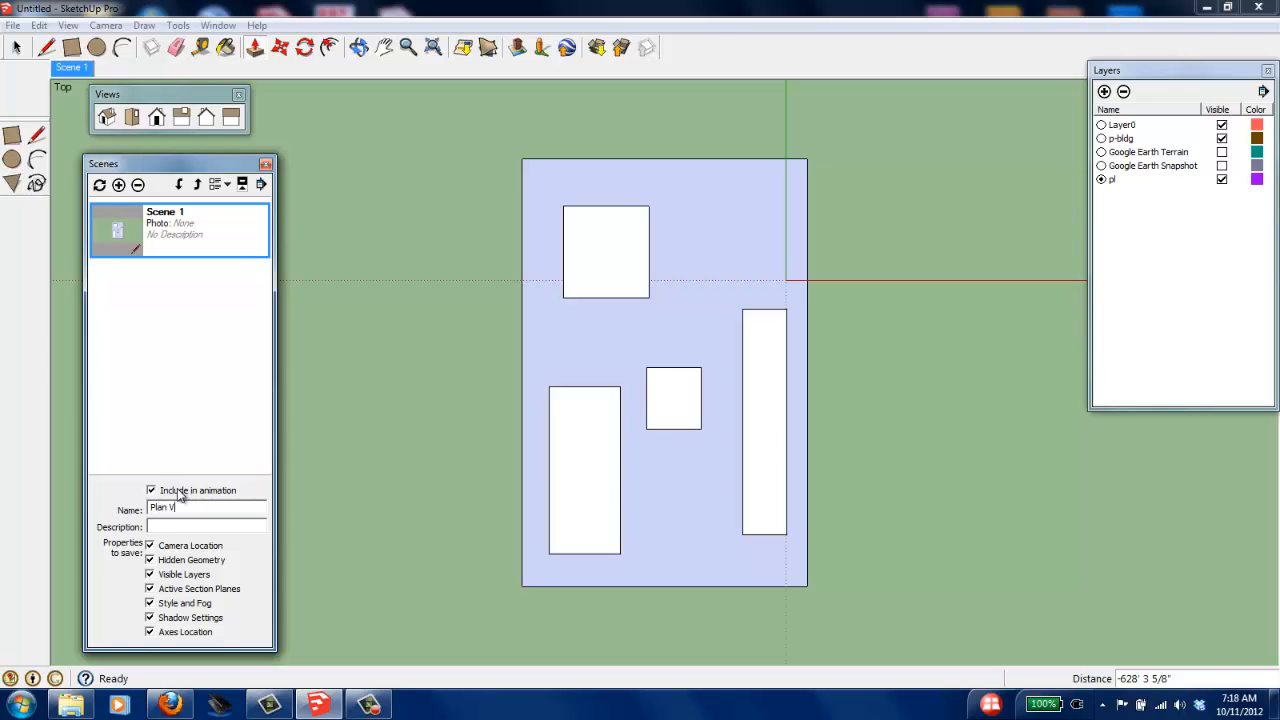
{"action": "key", "text": "Return"}
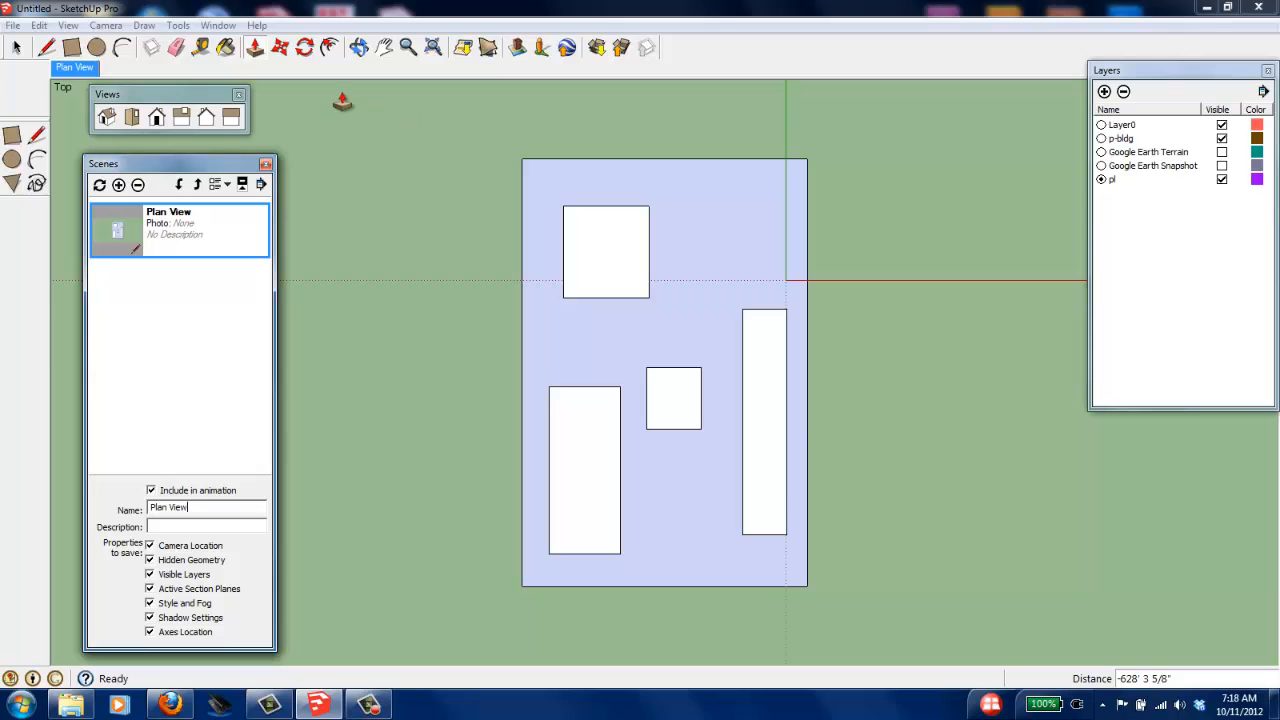
Step: Switch to the isometric standard view and center the building masses and boundary in the window
{"action": "middle_click_drag", "start_coordinate": [790, 495], "coordinate": [463, 523]}
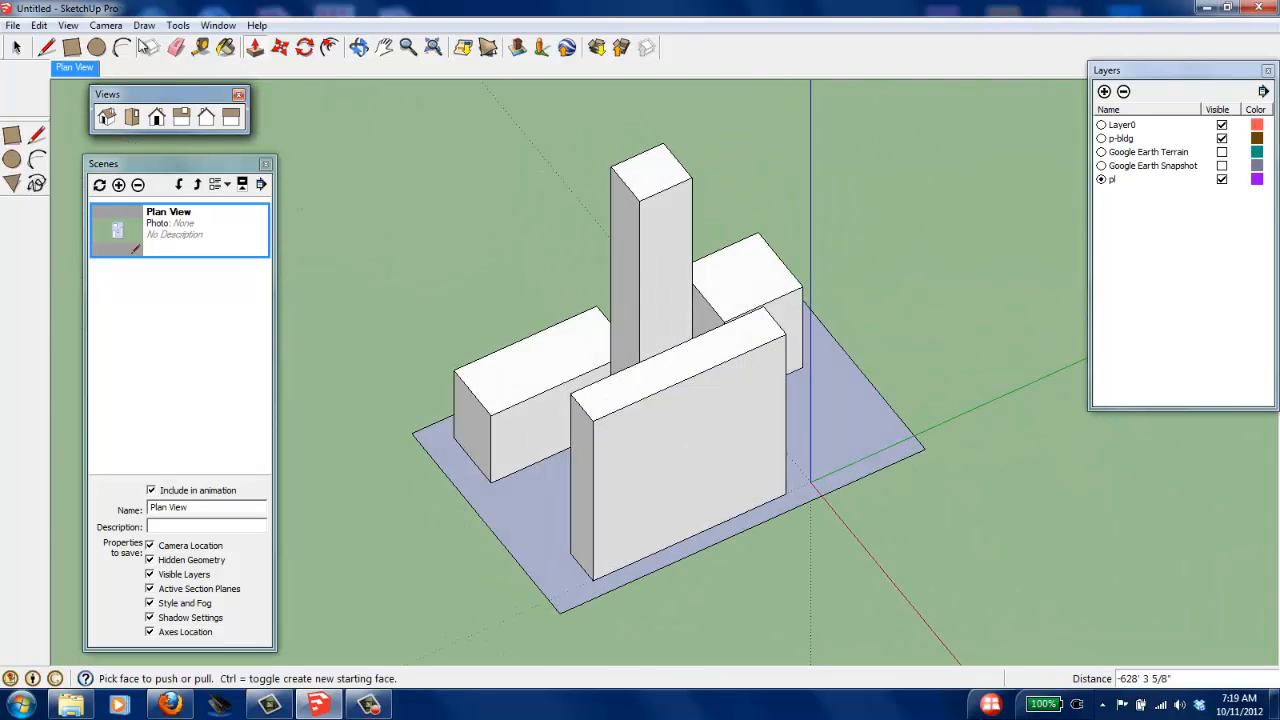
{"action": "left_click", "coordinate": [115, 119]}
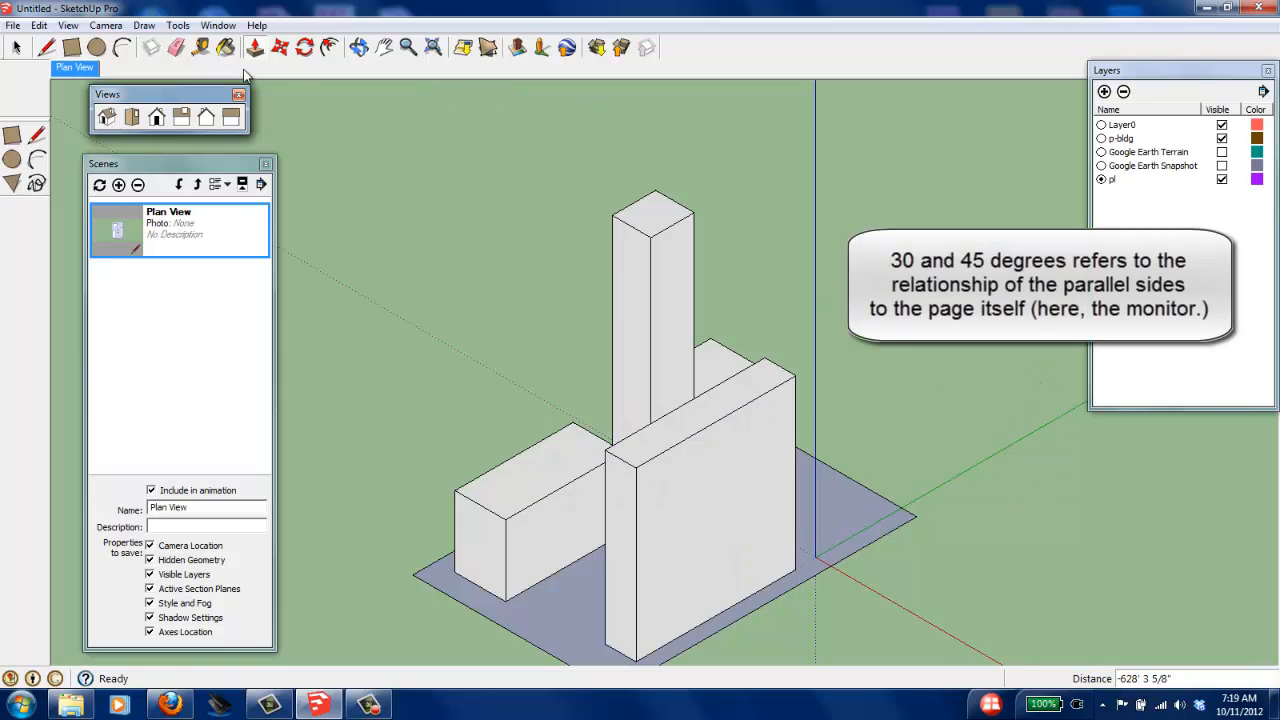
{"action": "left_click", "coordinate": [384, 47]}
{"action": "left_click_drag", "start_coordinate": [557, 330], "coordinate": [530, 231]}
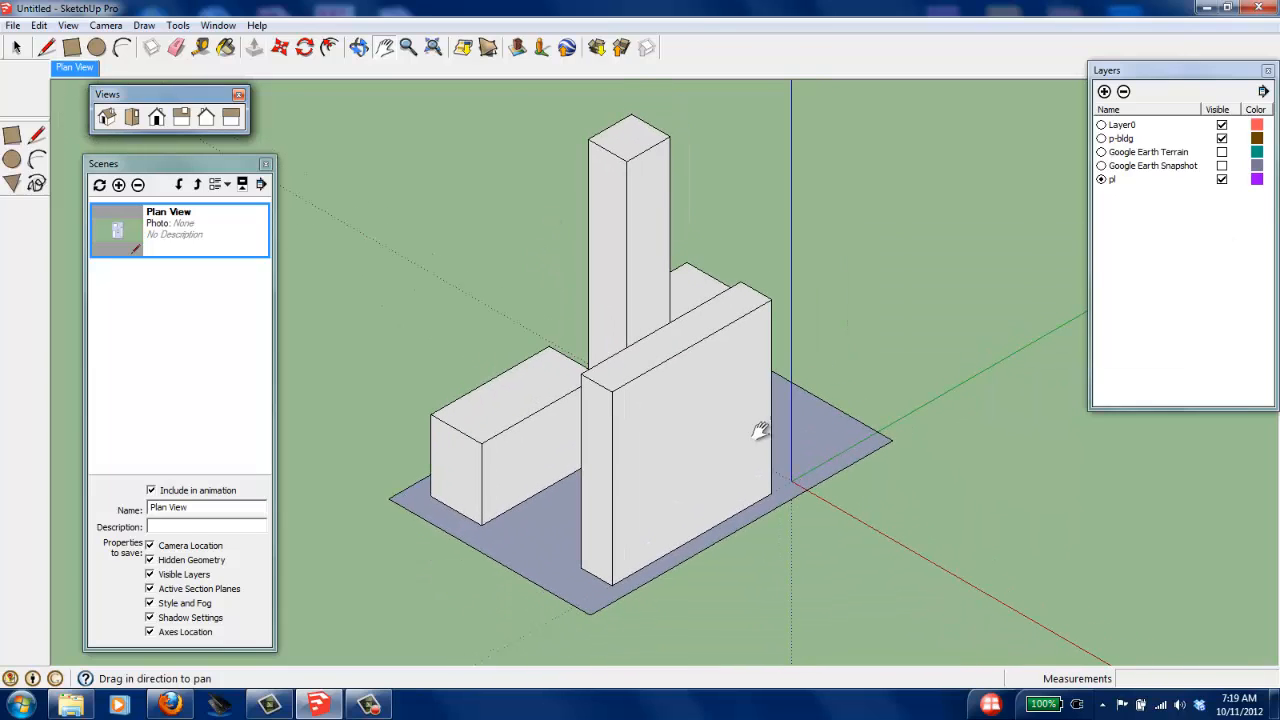
Step: Add a scene of the isometric view and name it "Axonometric - Isometric"
{"action": "left_click", "coordinate": [119, 185]}
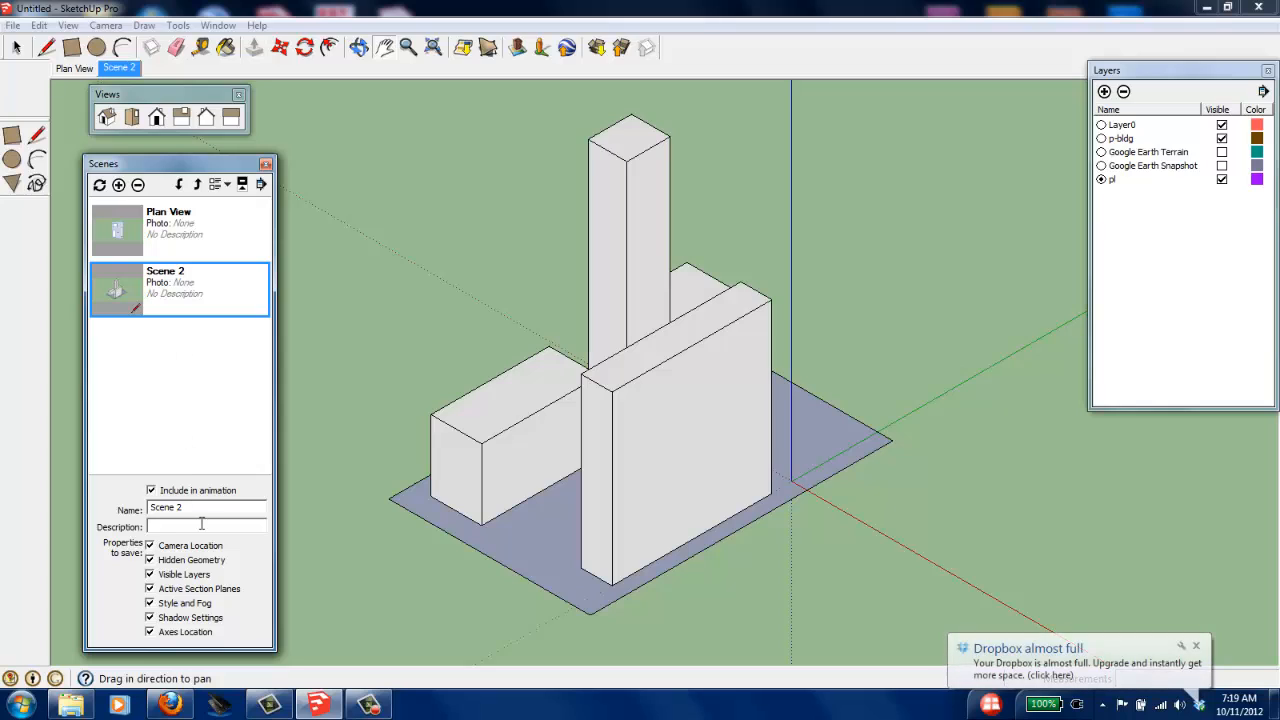
{"action": "left_click_drag", "start_coordinate": [185, 507], "coordinate": [119, 492]}
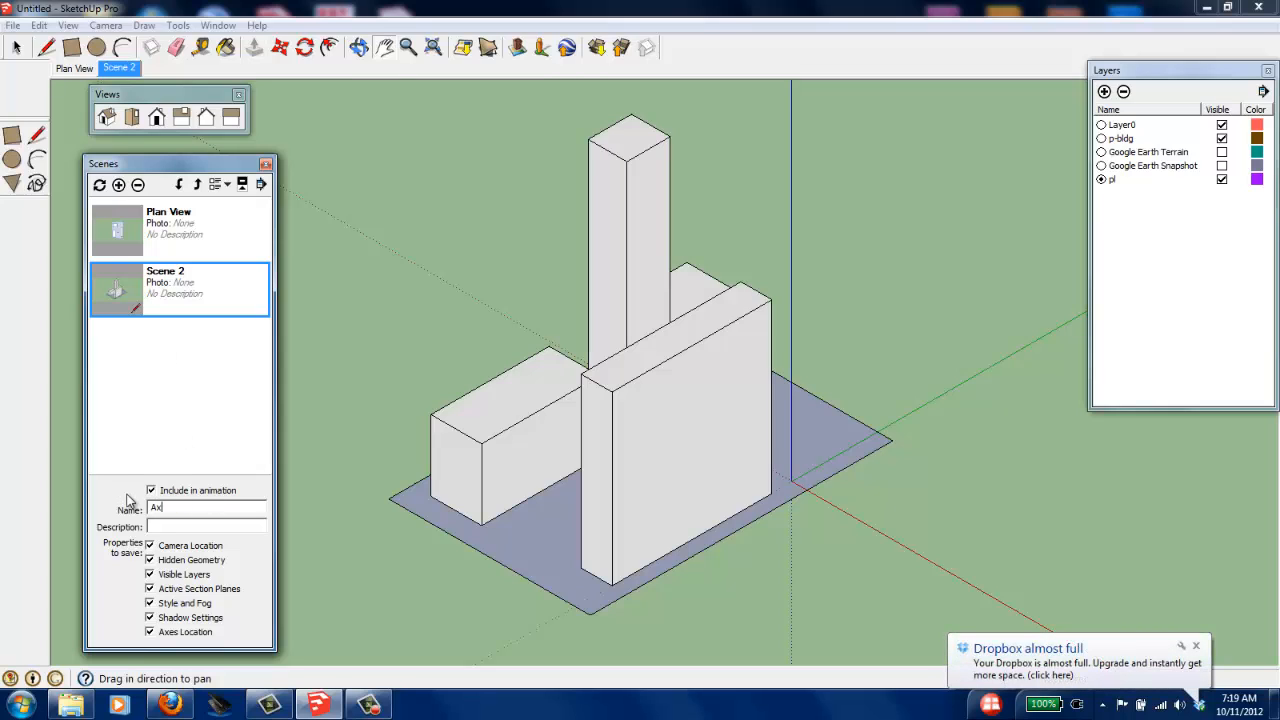
{"action": "type", "text": "Axonometric"}
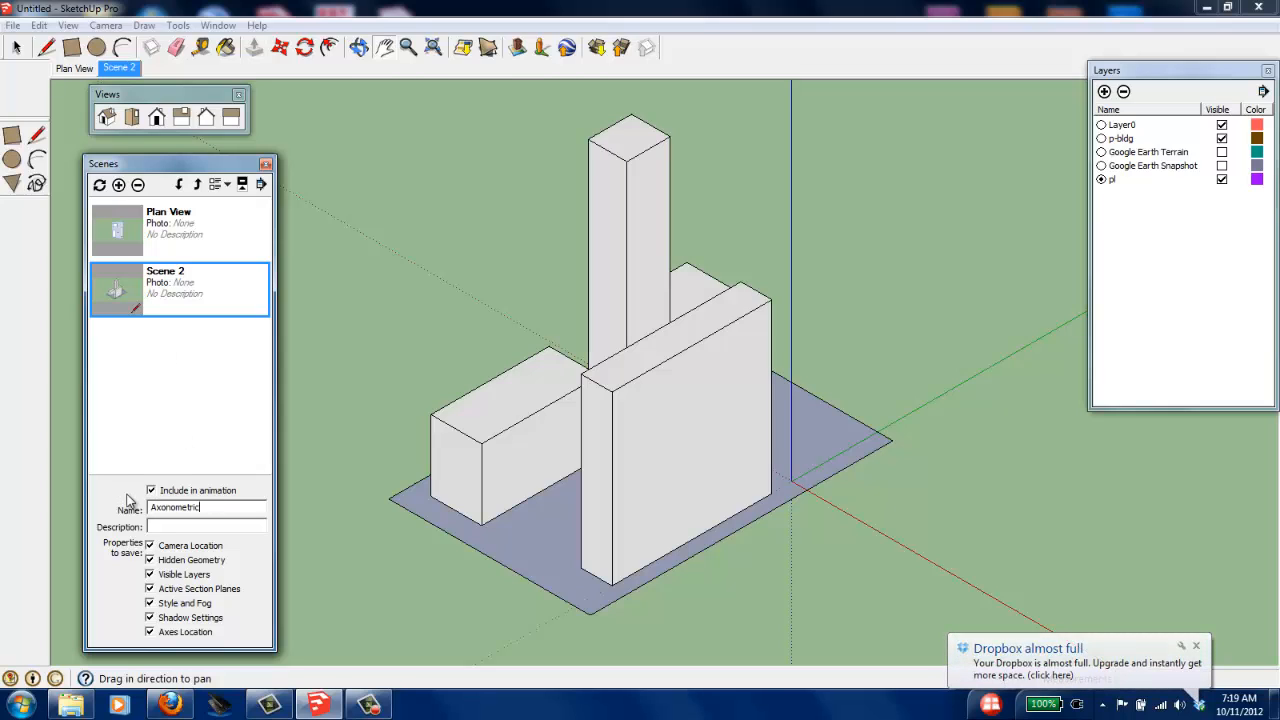
{"action": "type", "text": " - Isometric"}
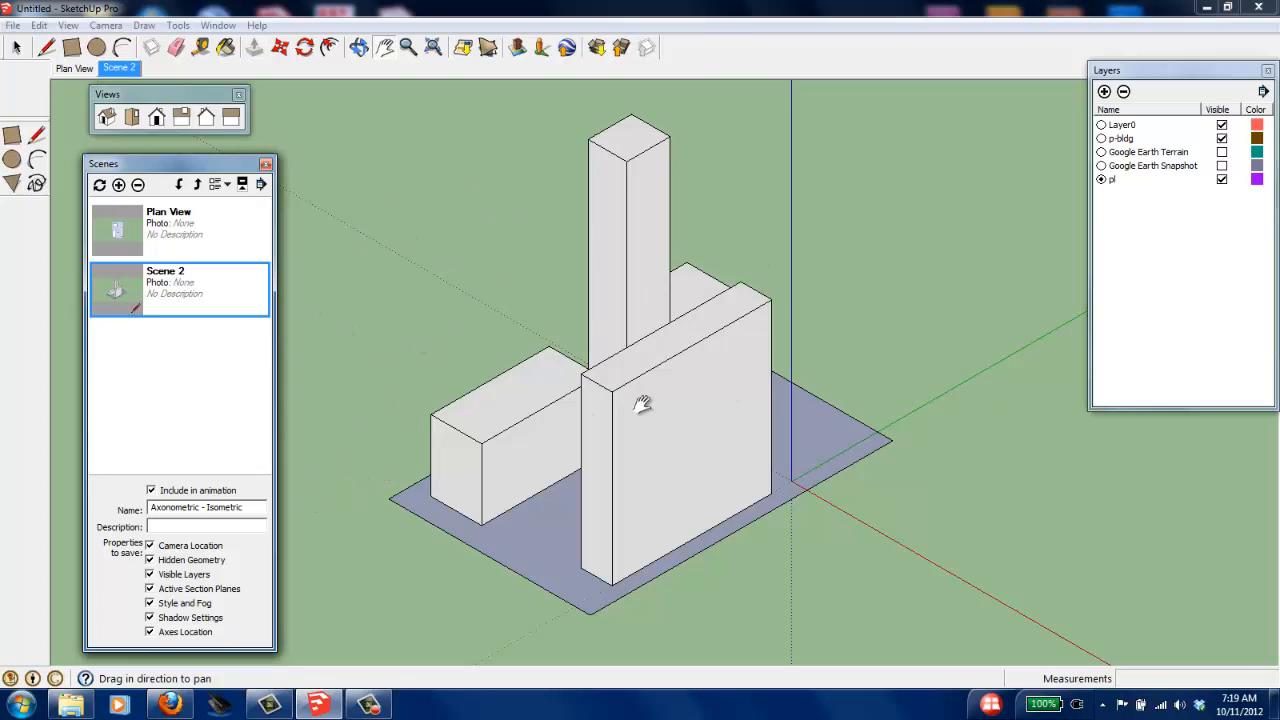
Step: Change the camera from parallel projection to Perspective
{"action": "left_click", "coordinate": [68, 26]}
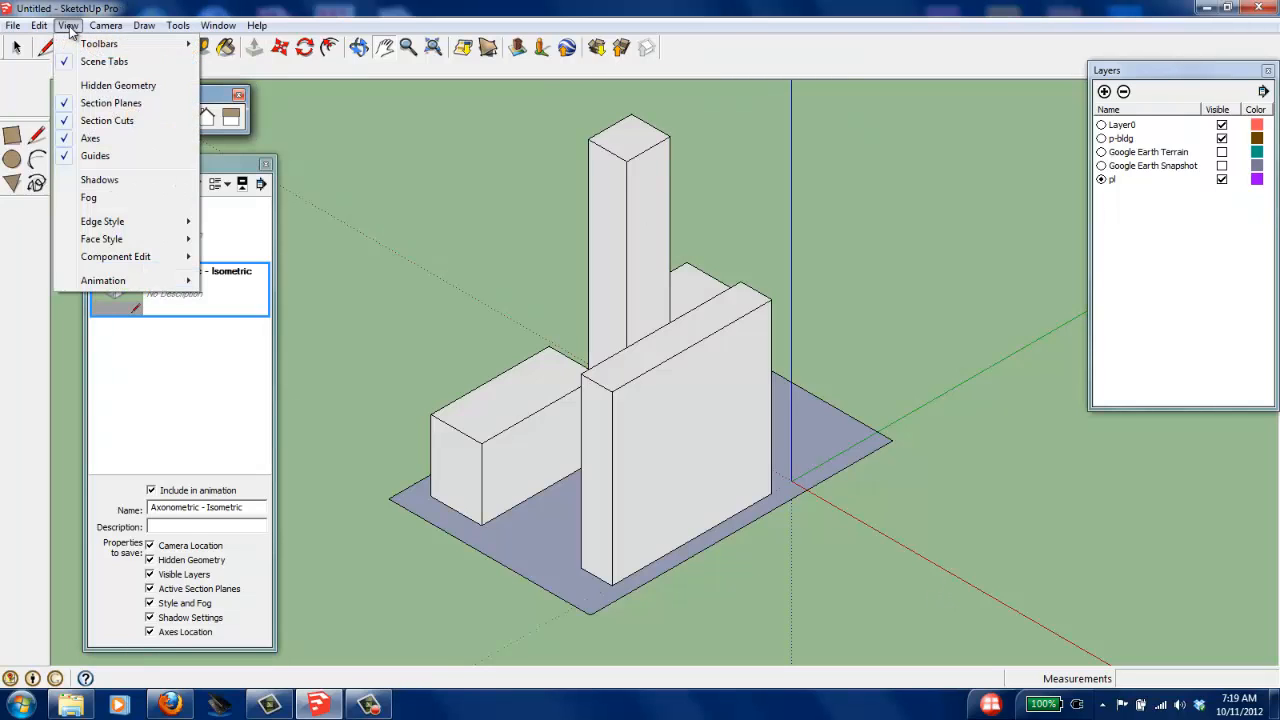
{"action": "mouse_move", "coordinate": [106, 26]}
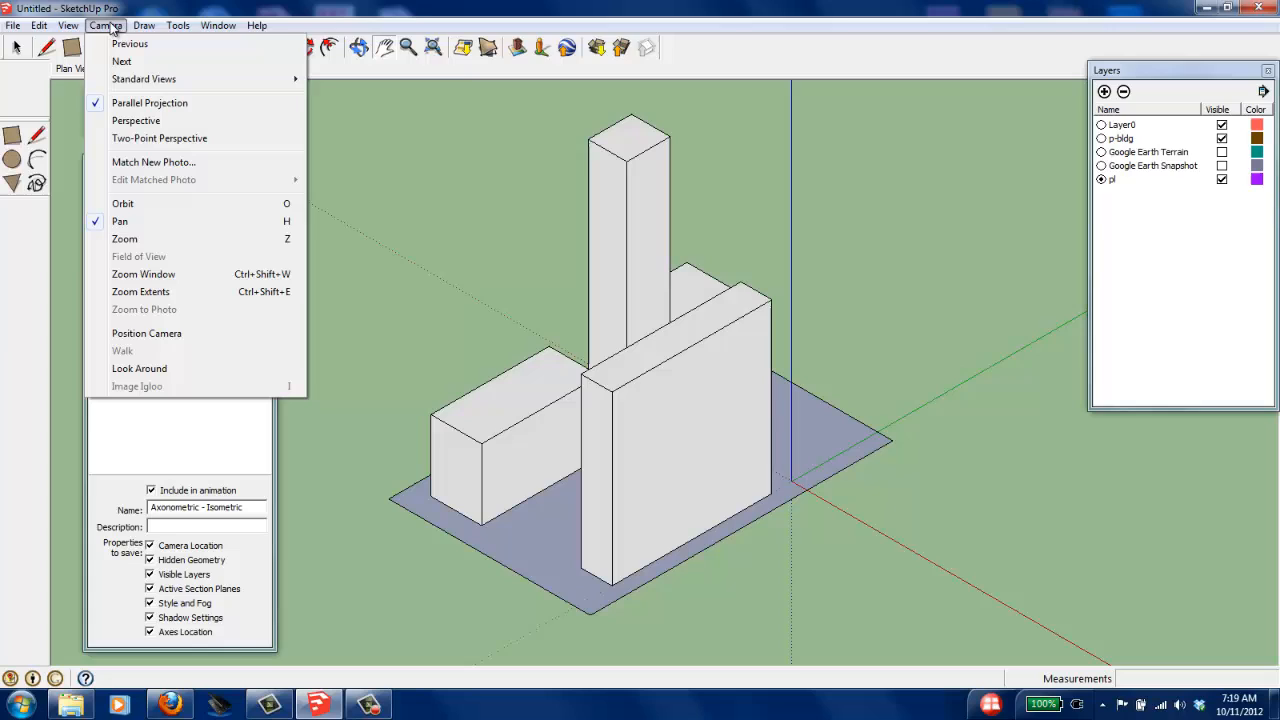
{"action": "left_click", "coordinate": [136, 121]}
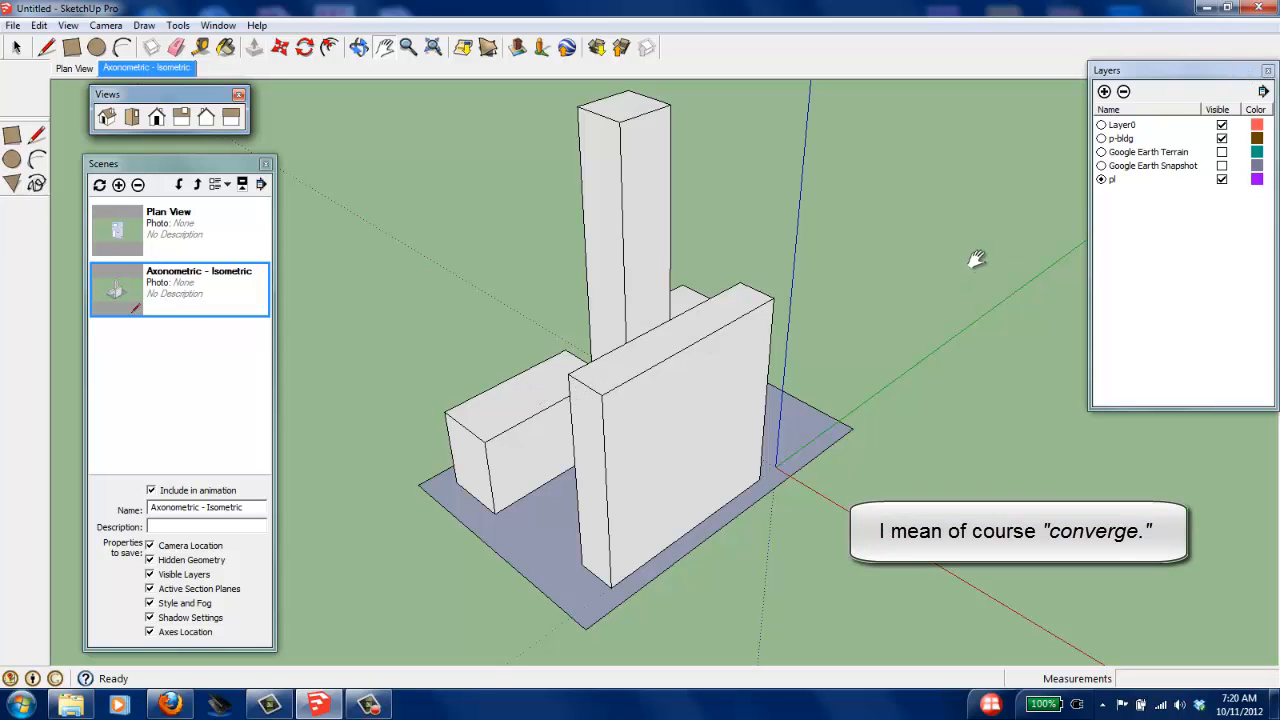
Step: Try the Two-Point Perspective camera on the building masses and bring them back into view
{"action": "left_click", "coordinate": [105, 25]}
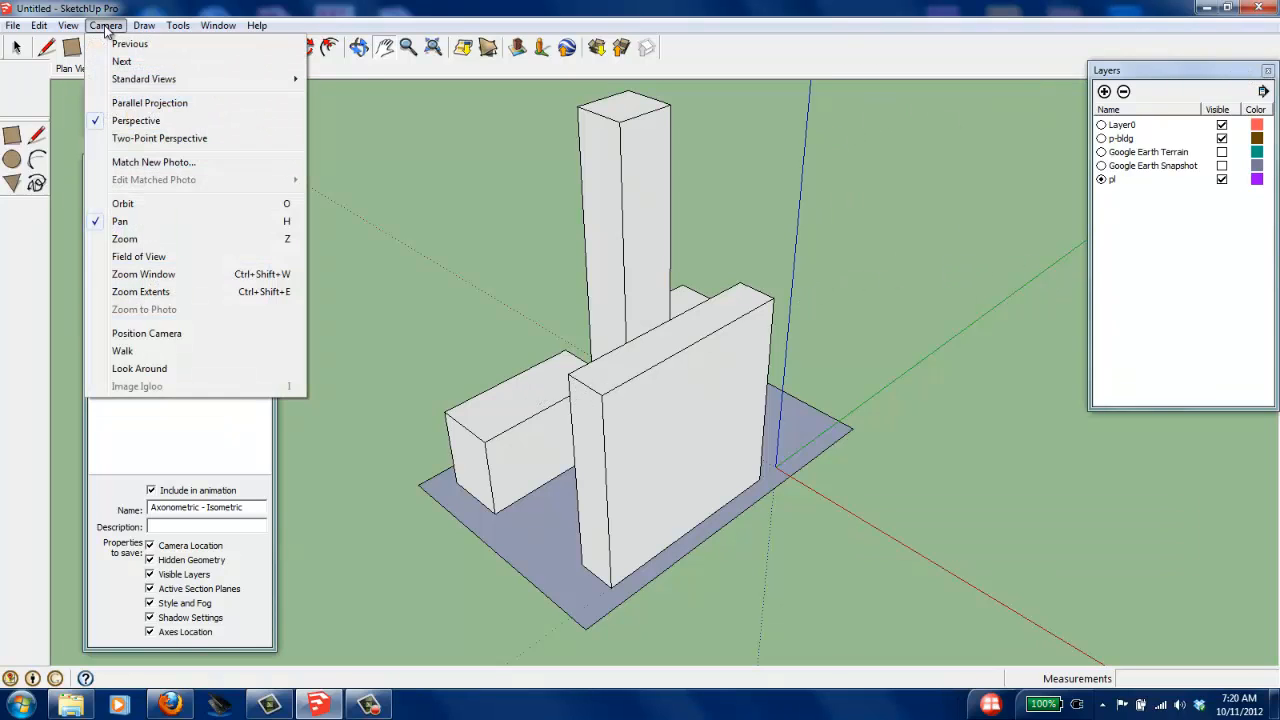
{"action": "left_click", "coordinate": [160, 138]}
{"action": "scroll", "coordinate": [670, 370], "scroll_direction": "down", "scroll_amount": 5}
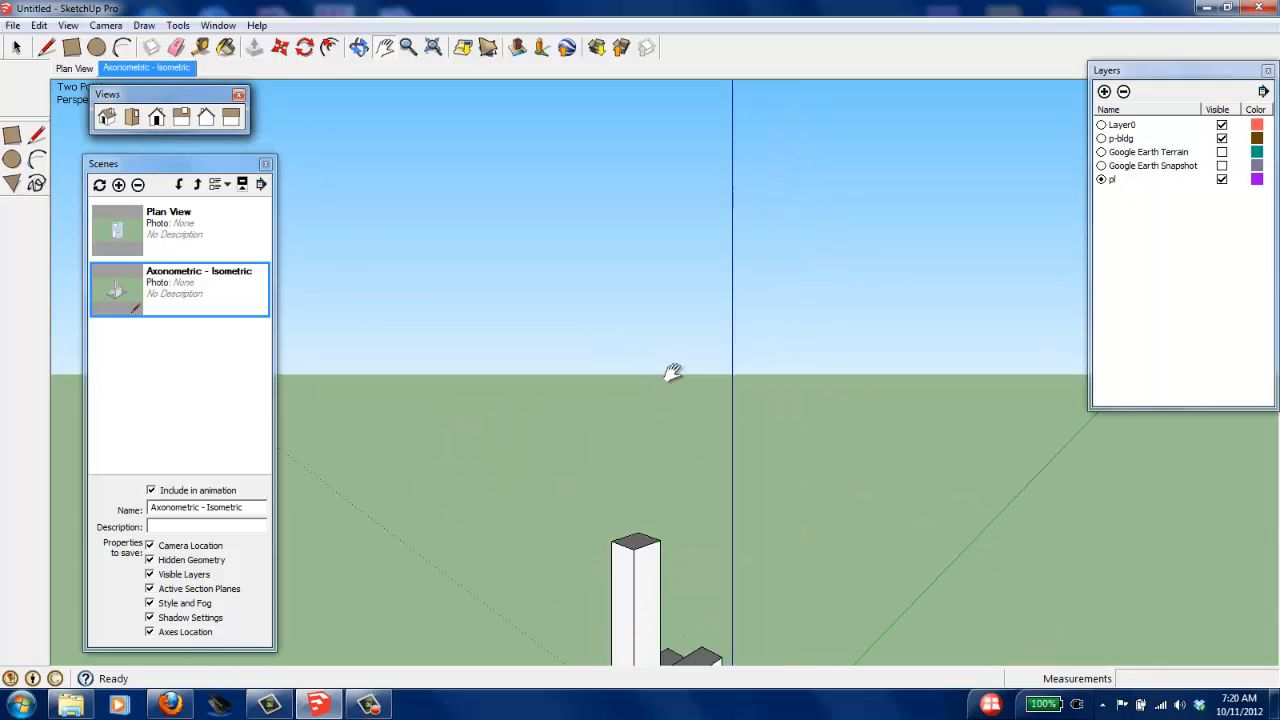
{"action": "scroll", "coordinate": [650, 450], "scroll_direction": "up", "scroll_amount": 5}
{"action": "left_click_drag", "start_coordinate": [650, 450], "coordinate": [647, 386]}
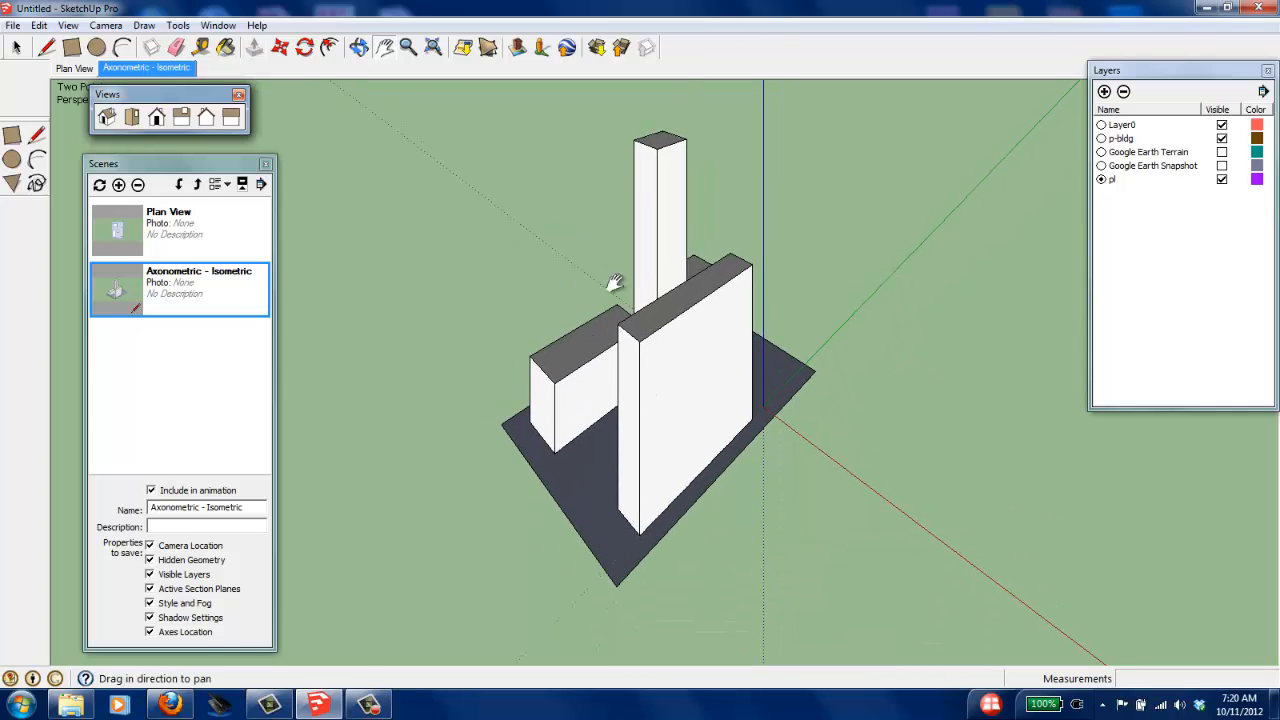
Step: Return the camera to Perspective and frame the building masses as an aerial view
{"action": "left_click", "coordinate": [66, 26]}
{"action": "mouse_move", "coordinate": [108, 27]}
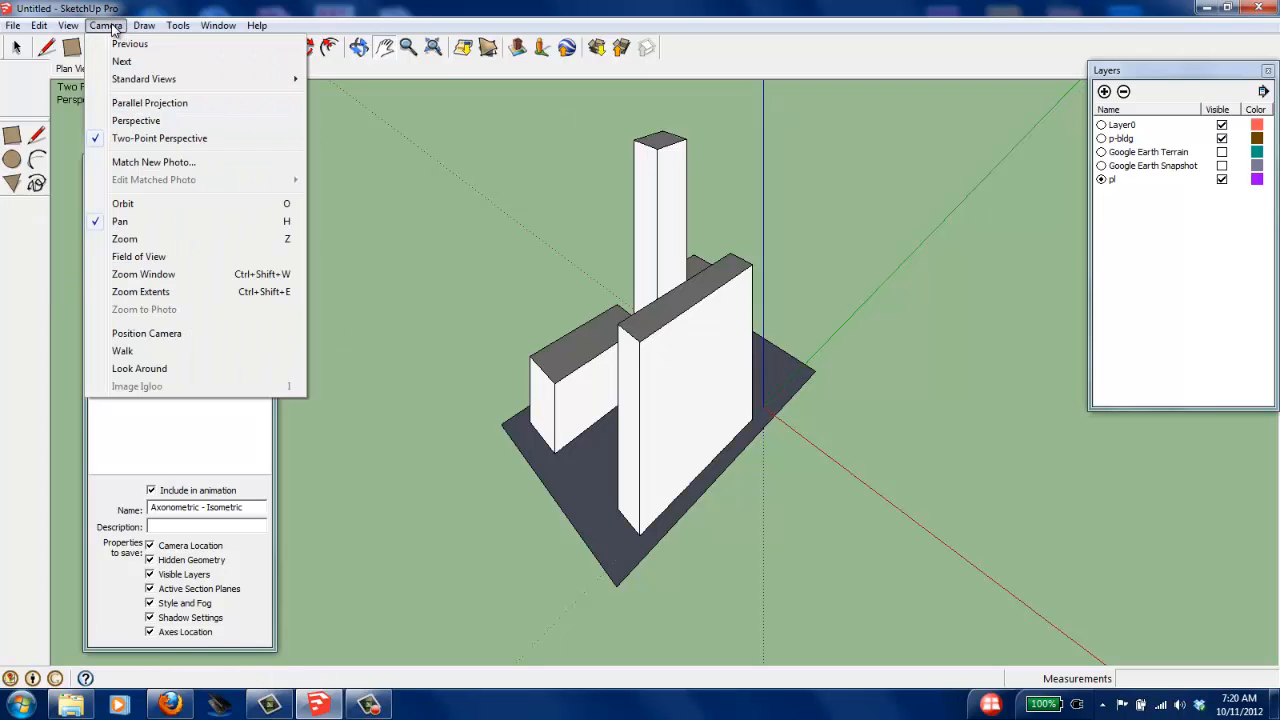
{"action": "left_click", "coordinate": [135, 120]}
{"action": "mouse_move", "coordinate": [589, 329]}
{"action": "left_mouse_down"}
{"action": "mouse_move", "coordinate": [594, 354]}
{"action": "mouse_move", "coordinate": [655, 267]}
{"action": "mouse_move", "coordinate": [652, 243]}
{"action": "mouse_move", "coordinate": [640, 314]}
{"action": "mouse_move", "coordinate": [608, 316]}
{"action": "left_mouse_up"}
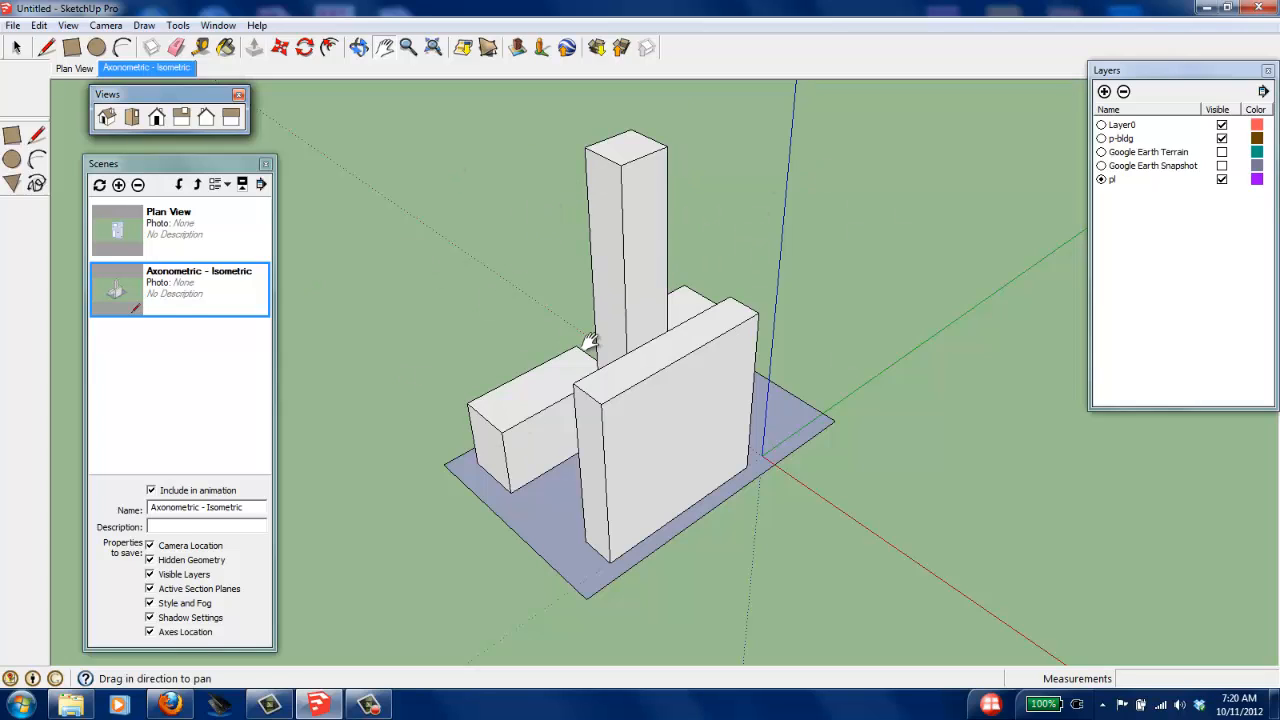
Step: Add a scene of the aerial view and name it "2-pt aerial perspective"
{"action": "left_click", "coordinate": [119, 185]}
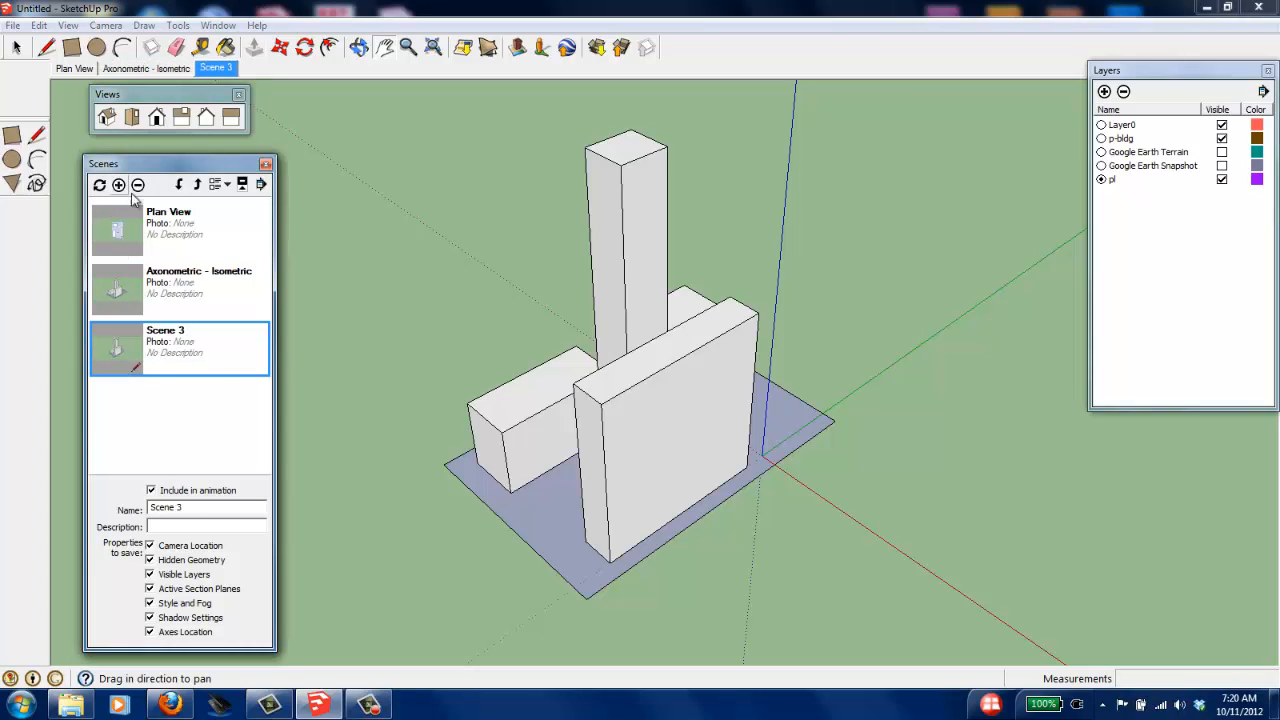
{"action": "left_click_drag", "start_coordinate": [211, 509], "coordinate": [93, 499]}
{"action": "type", "text": "2-pt aerial perspective"}
{"action": "key", "text": "Return"}
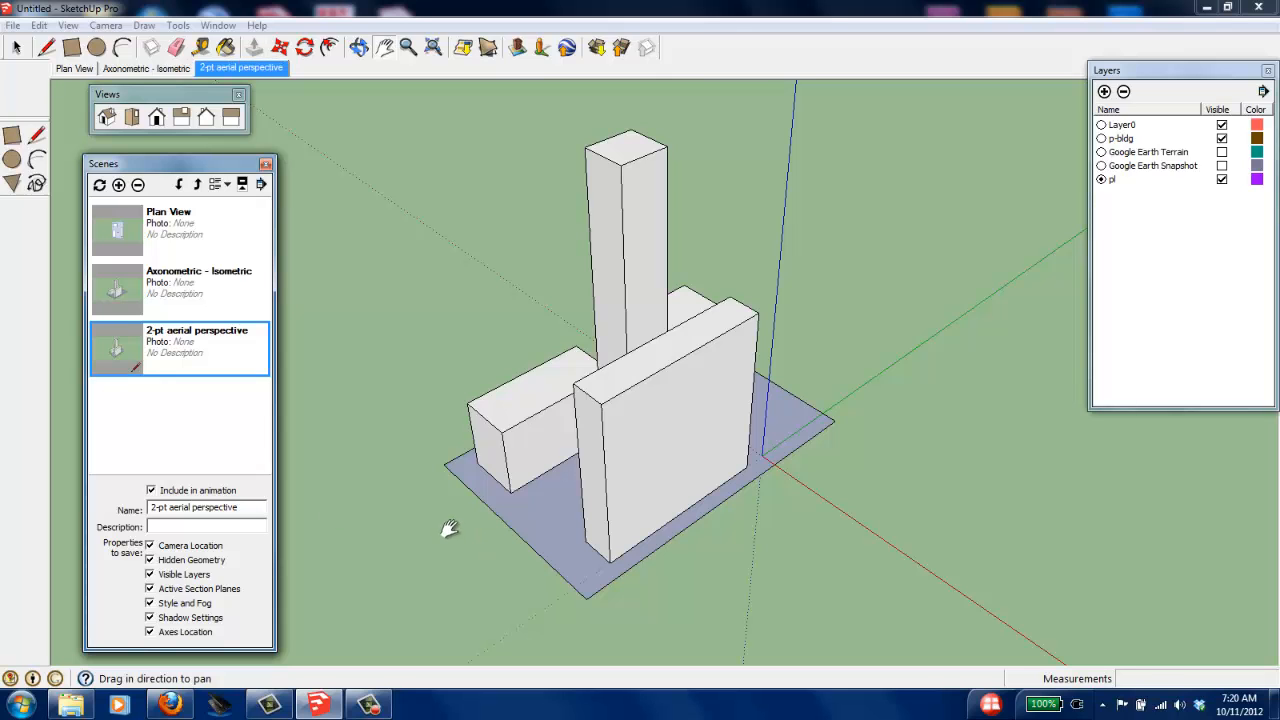
Step: Make Google Earth Snapshot the current, visible layer and view the masses on the aerial image from a lower angle
{"action": "middle_click_drag", "start_coordinate": [765, 430], "coordinate": [640, 470]}
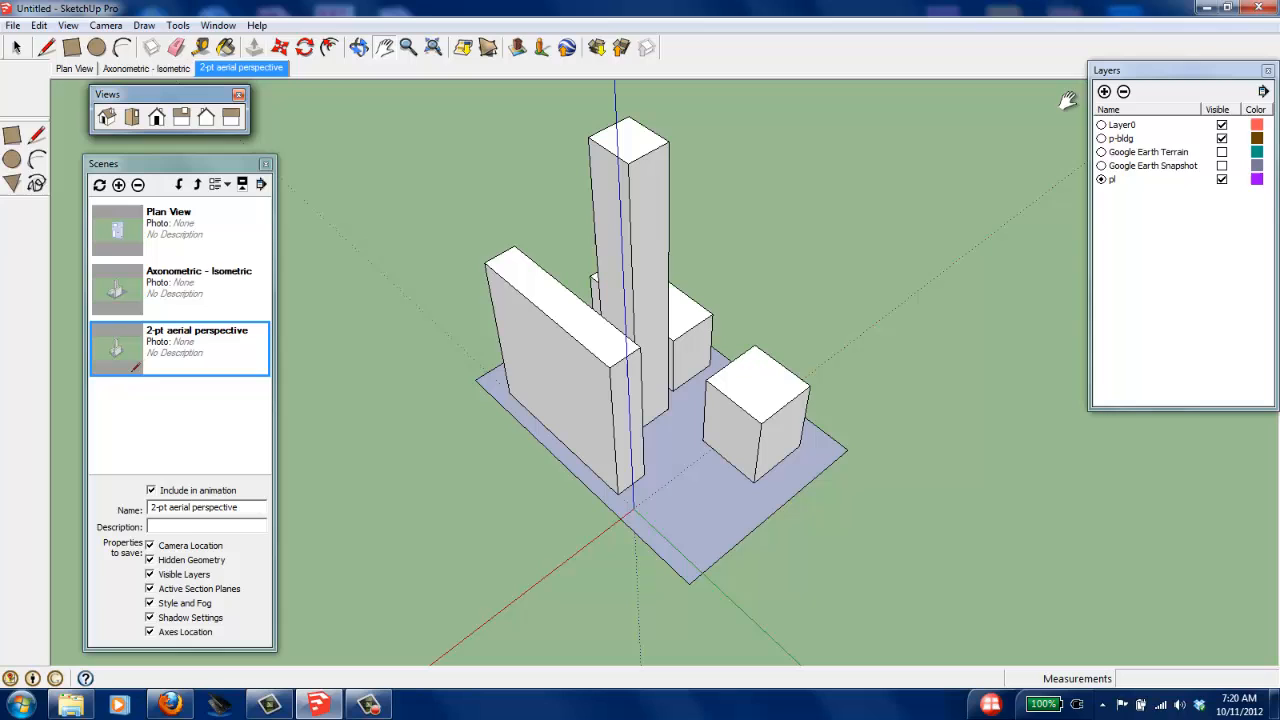
{"action": "left_click", "coordinate": [1101, 166]}
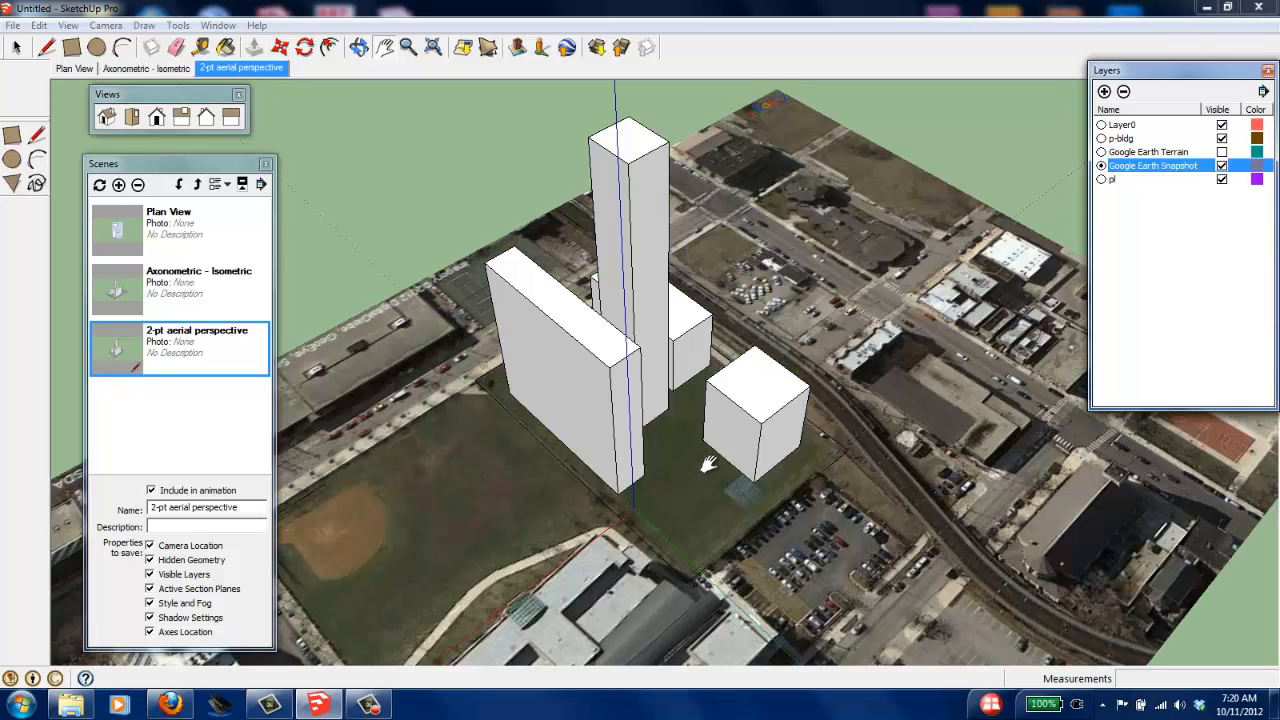
{"action": "middle_click_drag", "start_coordinate": [511, 474], "coordinate": [686, 517]}
{"action": "scroll", "coordinate": [645, 557], "scroll_direction": "up", "scroll_amount": 3}
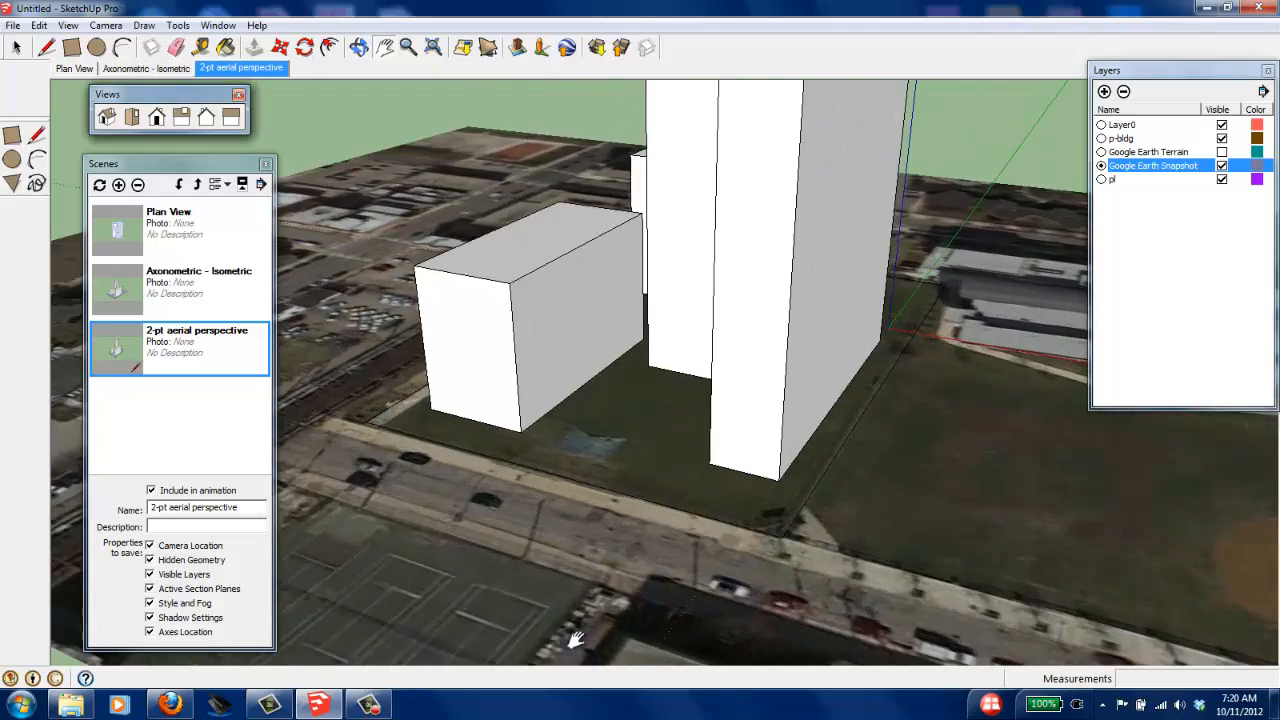
{"action": "scroll", "coordinate": [562, 644], "scroll_direction": "down", "scroll_amount": 1}
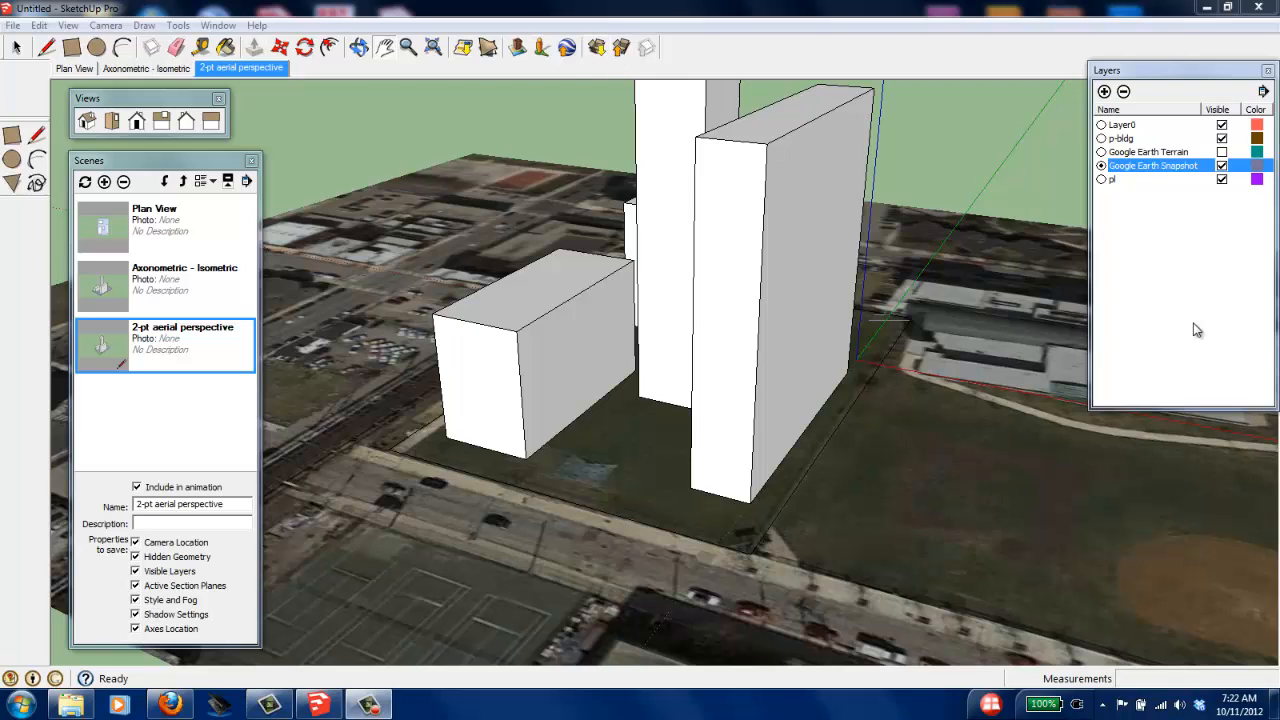
Step: Add a layer named "misc assets" and make it the current layer
{"action": "left_click", "coordinate": [1104, 92]}
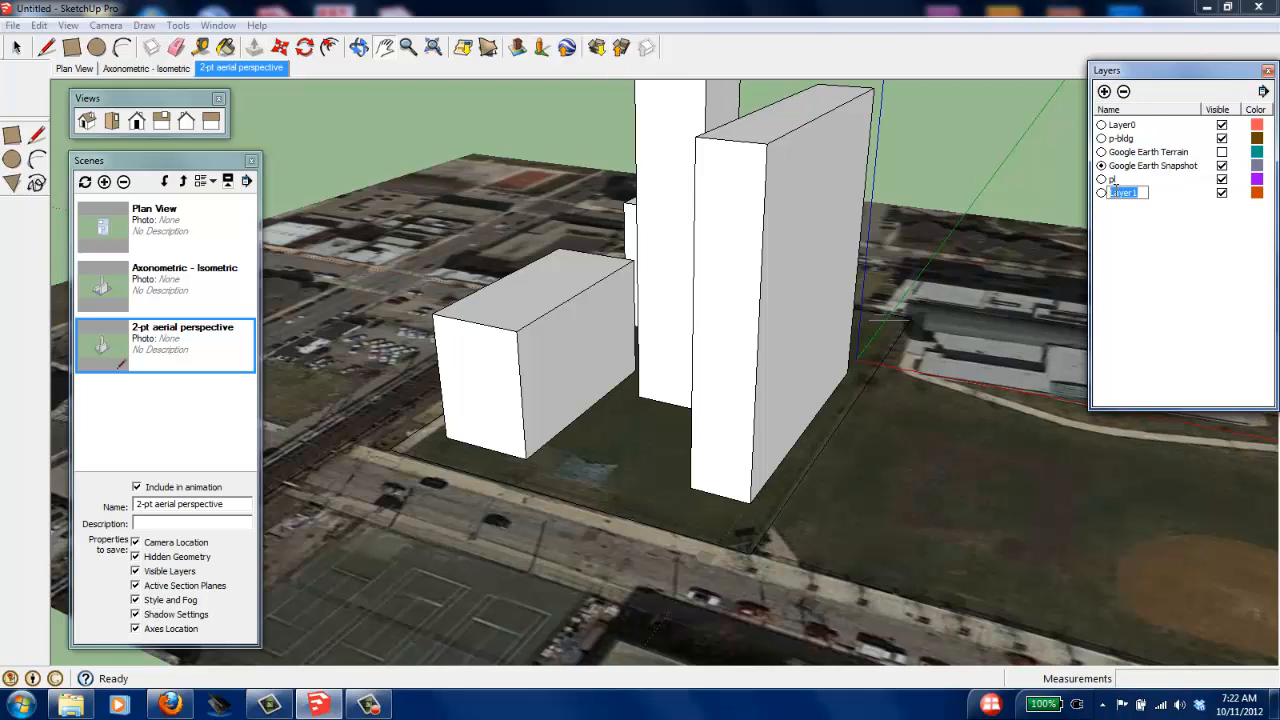
{"action": "type", "text": "misc assets"}
{"action": "key", "text": "Return"}
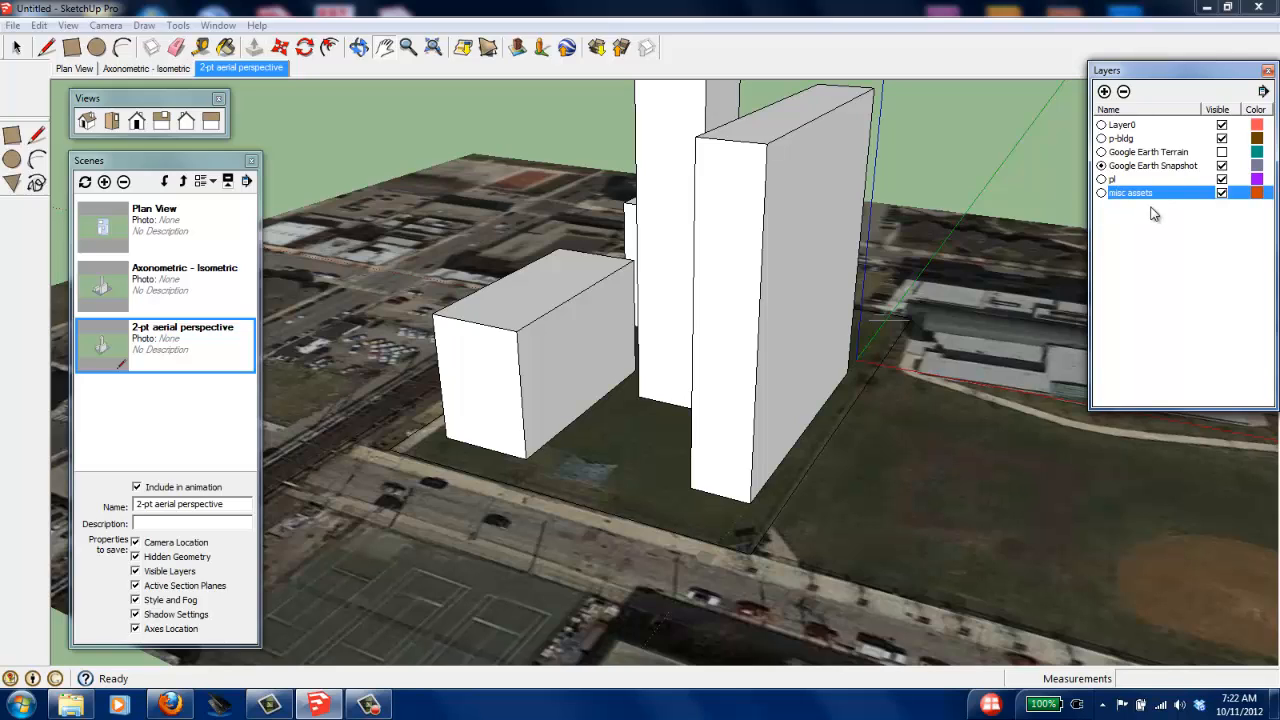
{"action": "left_click", "coordinate": [1101, 193]}
Step: Search the 3D Warehouse for "tree" and open the low-file-size study model titled "tree"
{"action": "left_click", "coordinate": [596, 47]}
{"action": "left_click", "coordinate": [467, 200]}
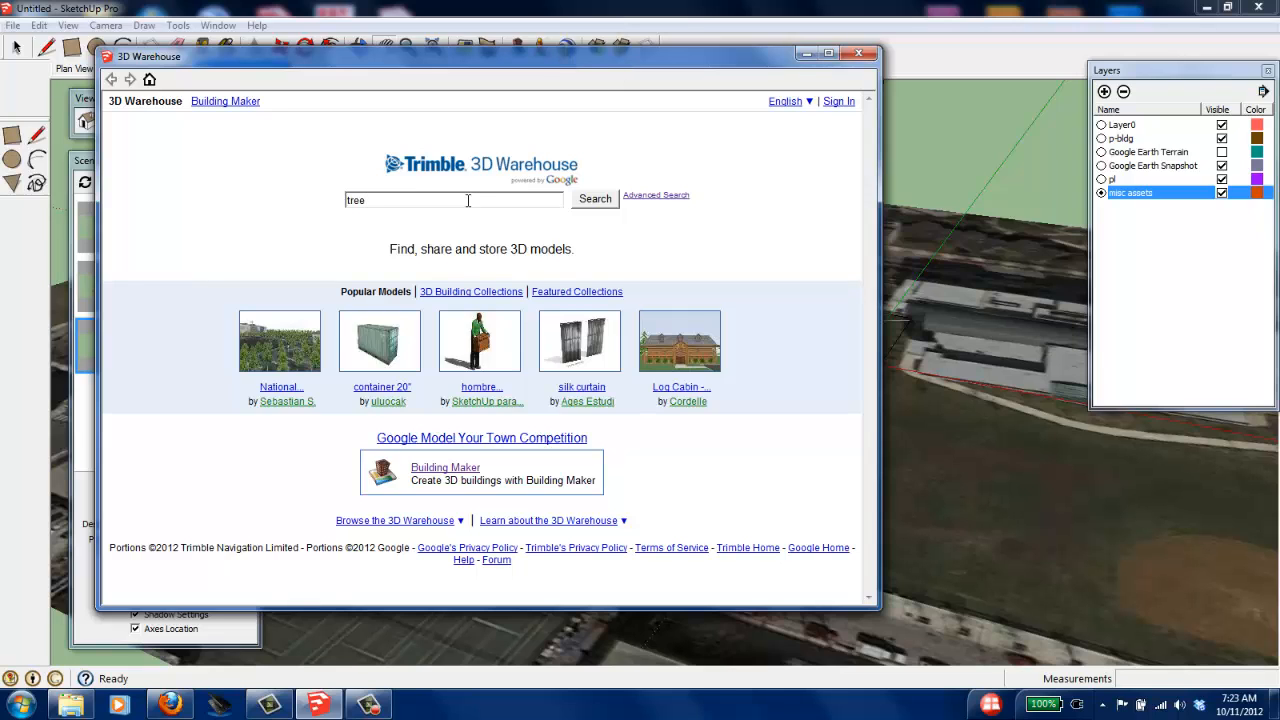
{"action": "key", "text": "Return"}
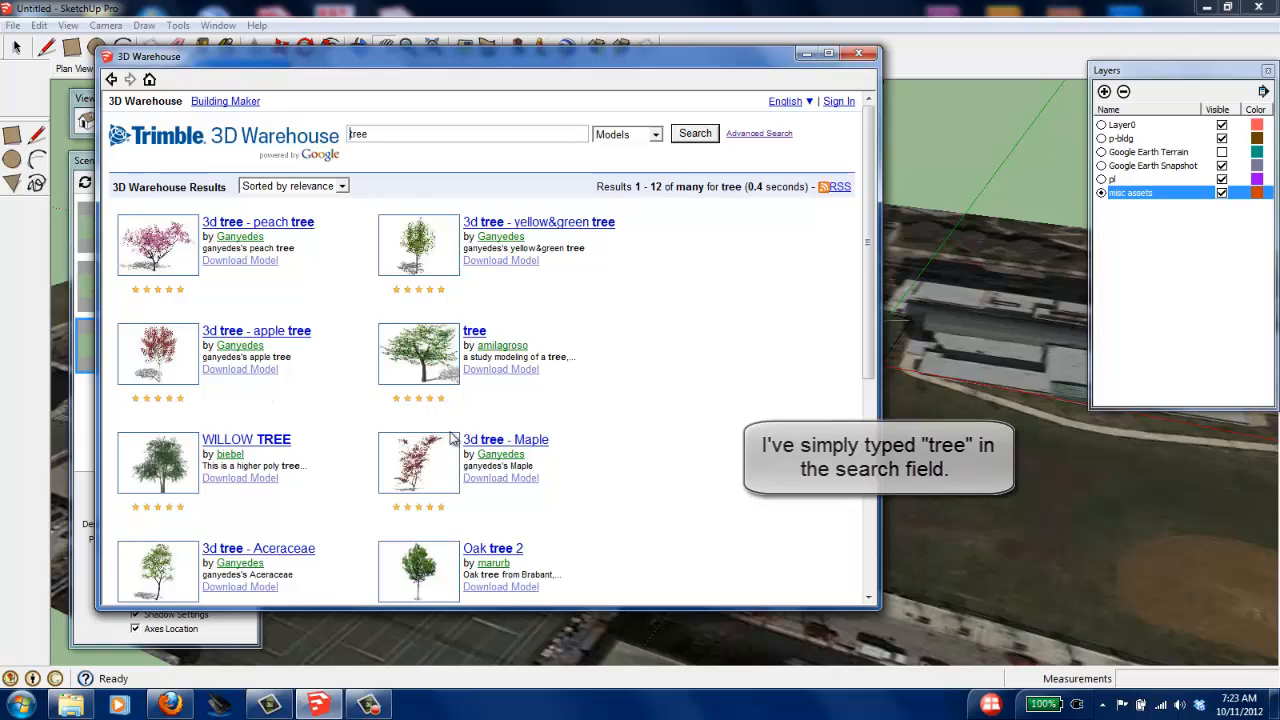
{"action": "left_click", "coordinate": [474, 332]}
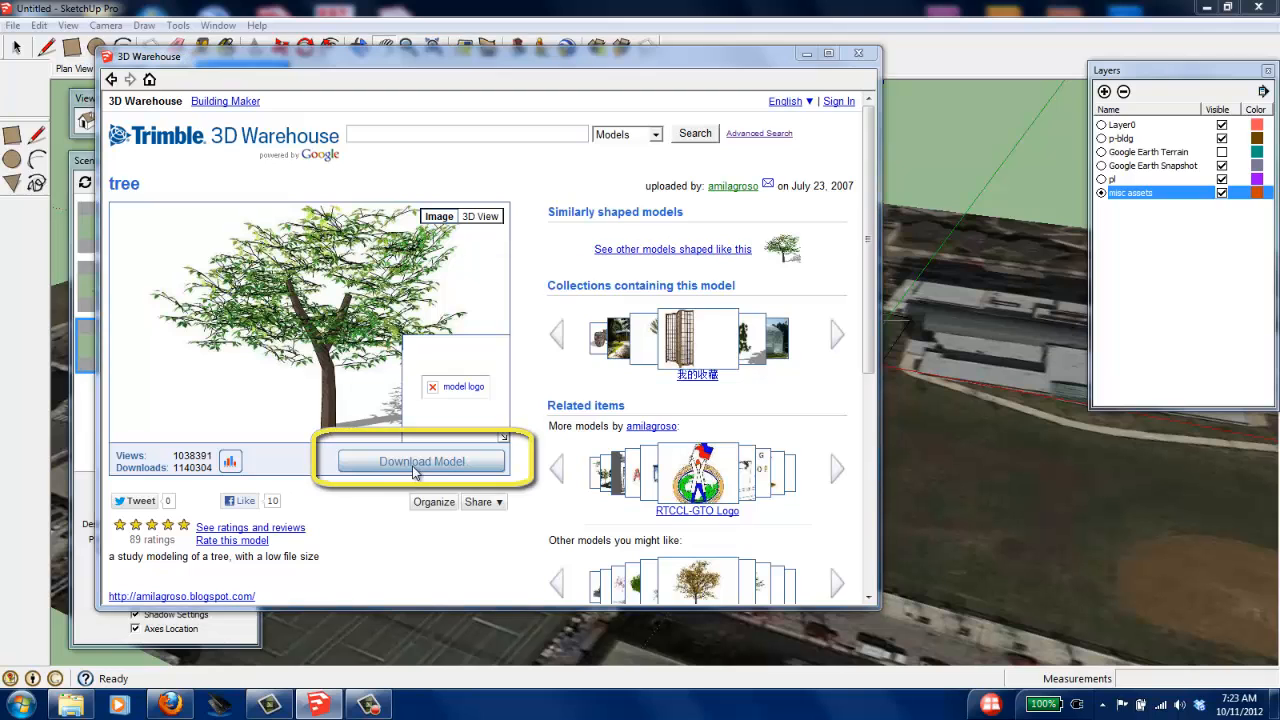
Step: Download the tree directly into the model and place it on the ground in front of the tall slab mass's narrow face
{"action": "left_click", "coordinate": [415, 462]}
{"action": "left_click", "coordinate": [425, 370]}
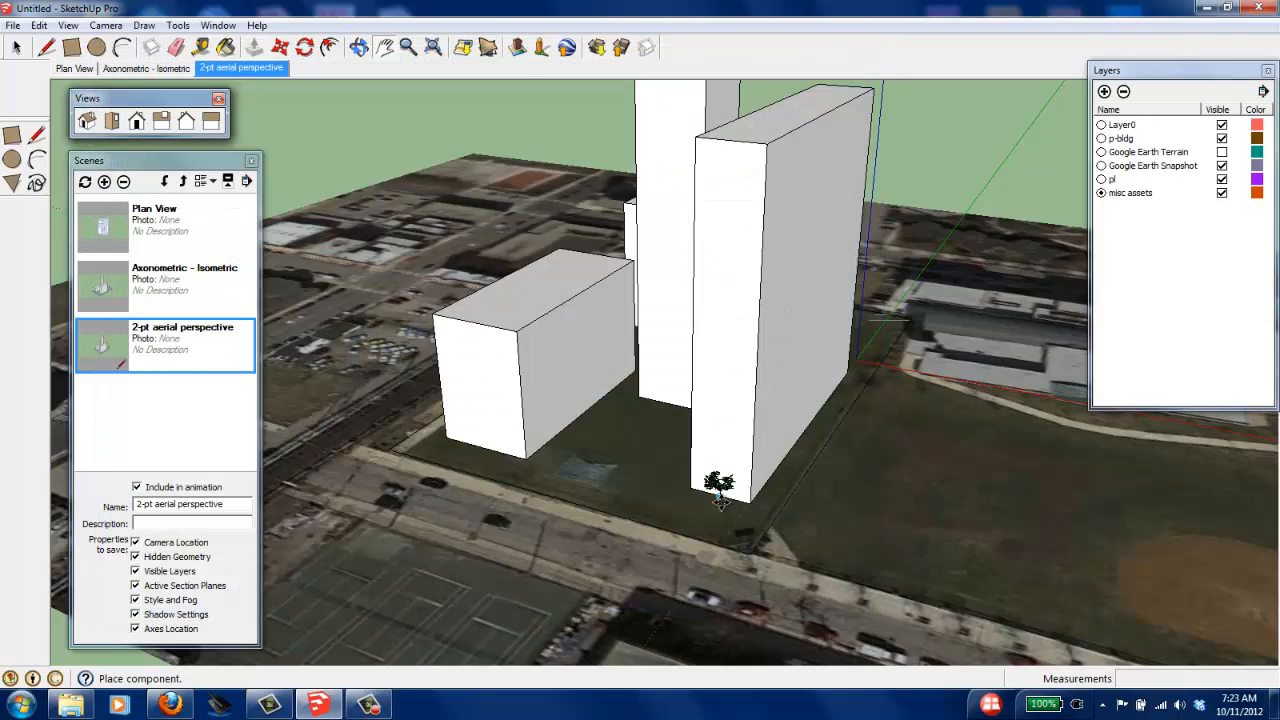
{"action": "left_click", "coordinate": [707, 505]}
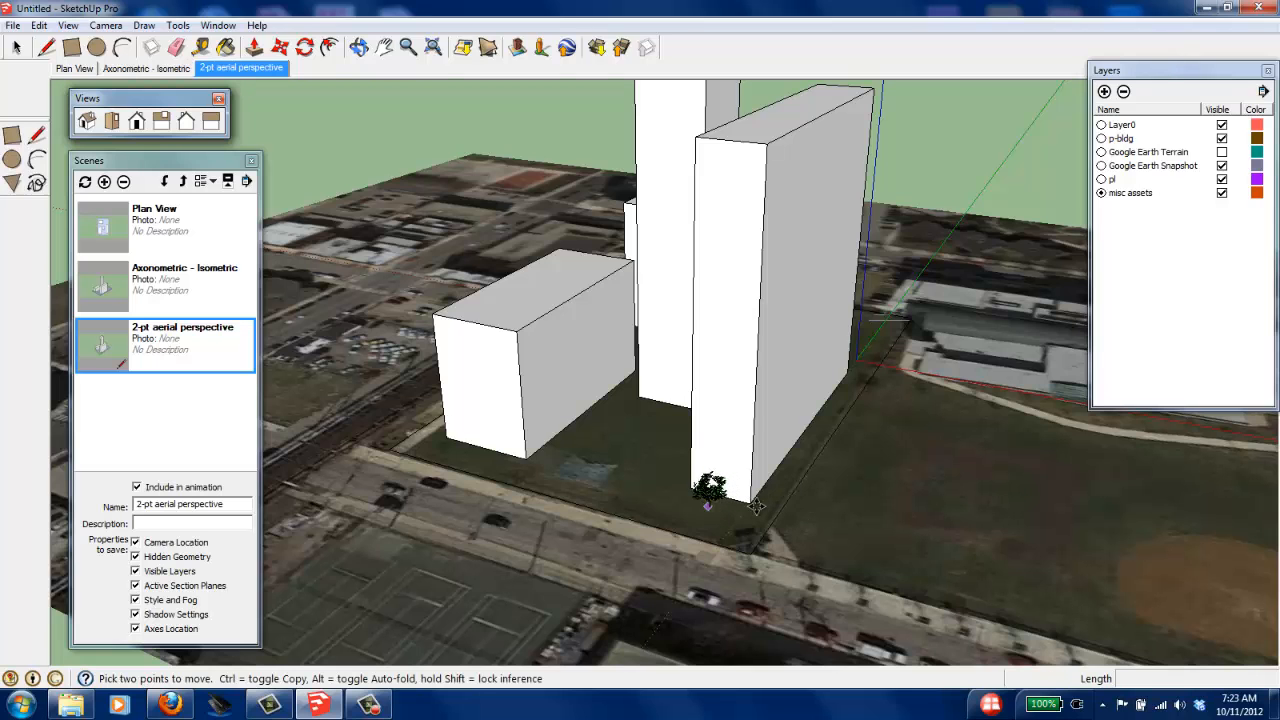
{"action": "scroll", "coordinate": [756, 507], "scroll_direction": "up", "scroll_amount": 5}
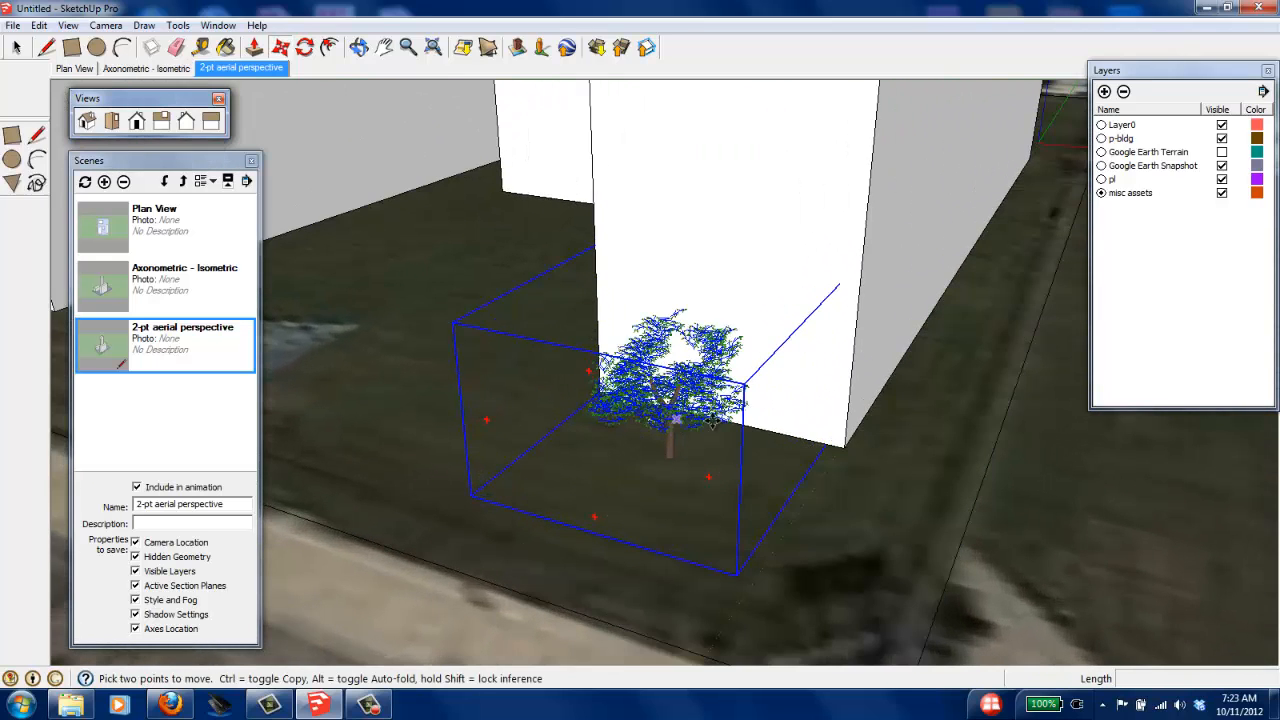
{"action": "left_click", "coordinate": [17, 48]}
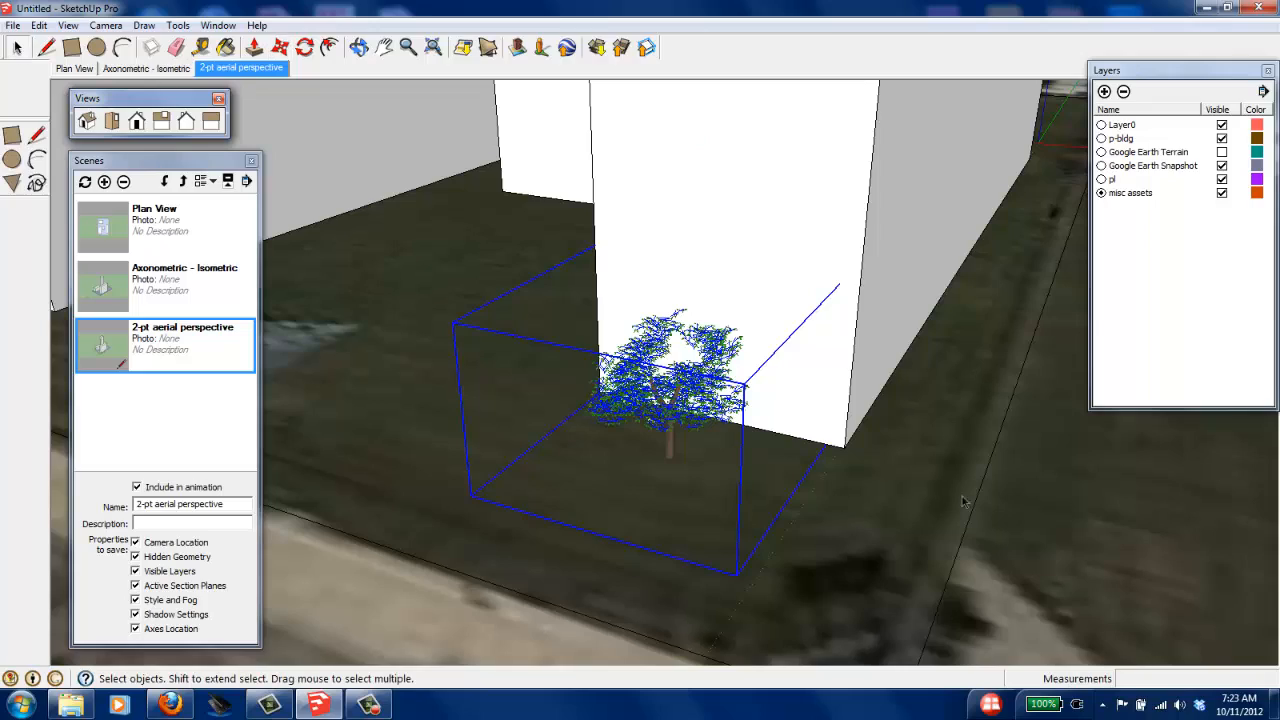
{"action": "left_click", "coordinate": [954, 483]}
Step: Examine the tree's scale against the building masses from aerial and near-ground angles
{"action": "middle_click_drag", "start_coordinate": [827, 457], "coordinate": [792, 454]}
{"action": "scroll", "coordinate": [750, 486], "scroll_direction": "down", "scroll_amount": 5}
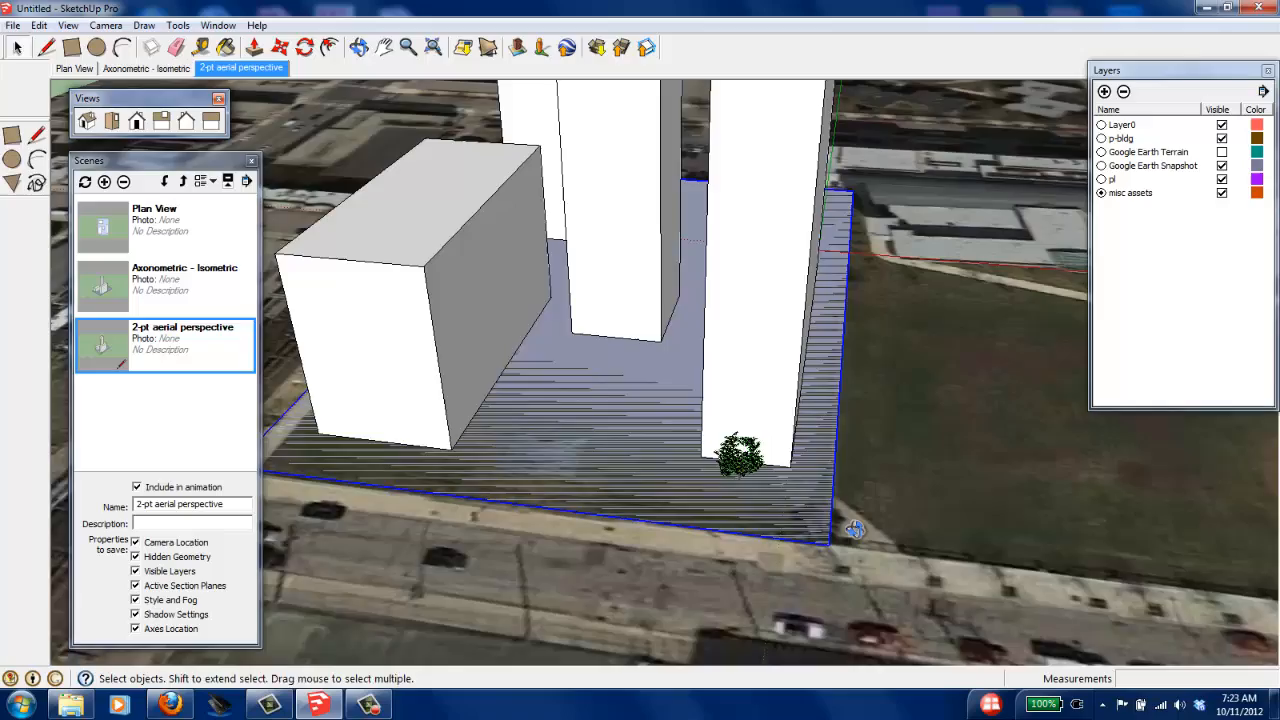
{"action": "middle_click_drag", "start_coordinate": [855, 529], "coordinate": [790, 478]}
{"action": "scroll", "coordinate": [857, 529], "scroll_direction": "down", "scroll_amount": 3}
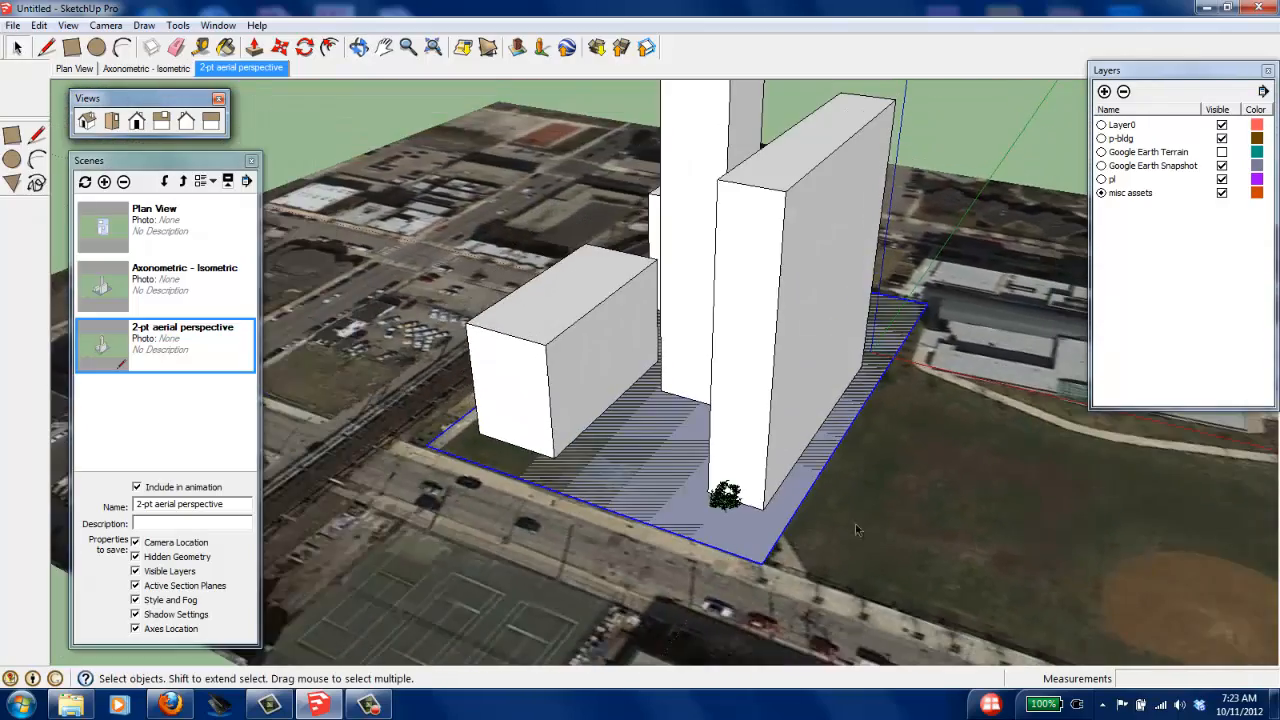
{"action": "scroll", "coordinate": [820, 483], "scroll_direction": "down", "scroll_amount": 2}
{"action": "scroll", "coordinate": [838, 395], "scroll_direction": "up", "scroll_amount": 5}
{"action": "scroll", "coordinate": [691, 249], "scroll_direction": "down", "scroll_amount": 4}
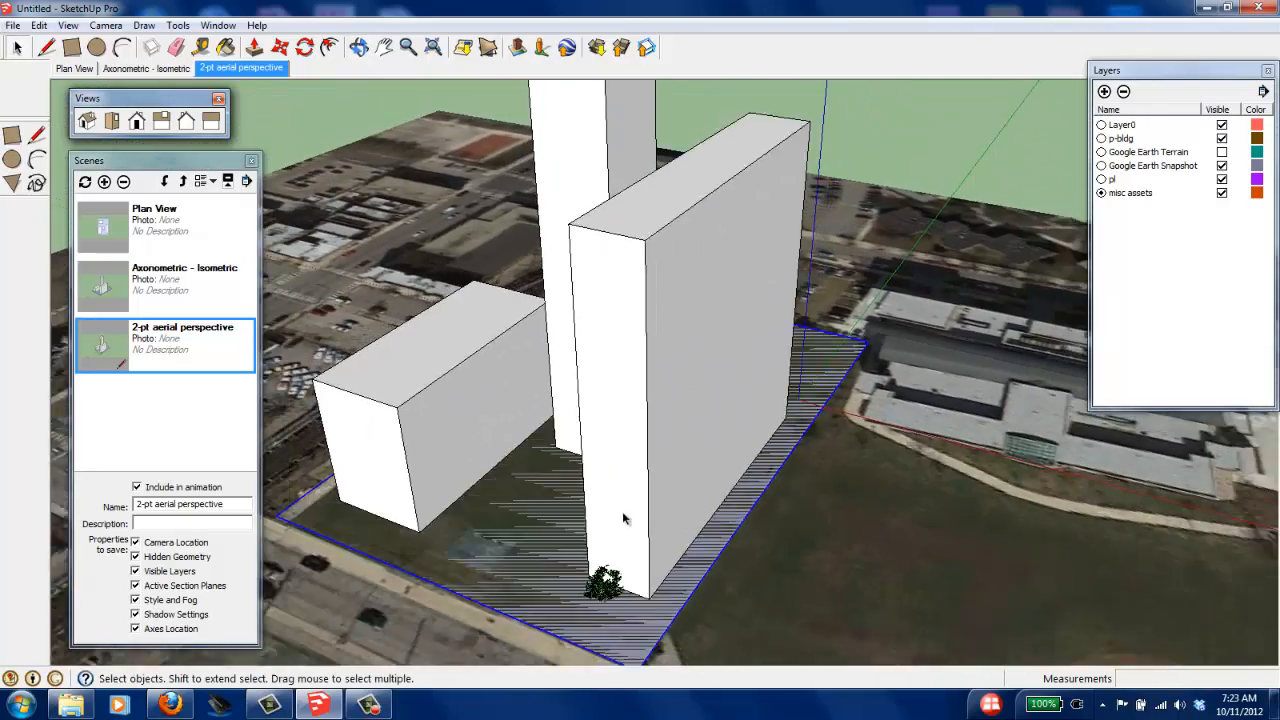
{"action": "middle_click_drag", "start_coordinate": [580, 602], "coordinate": [652, 388]}
{"action": "scroll", "coordinate": [688, 490], "scroll_direction": "up", "scroll_amount": 4}
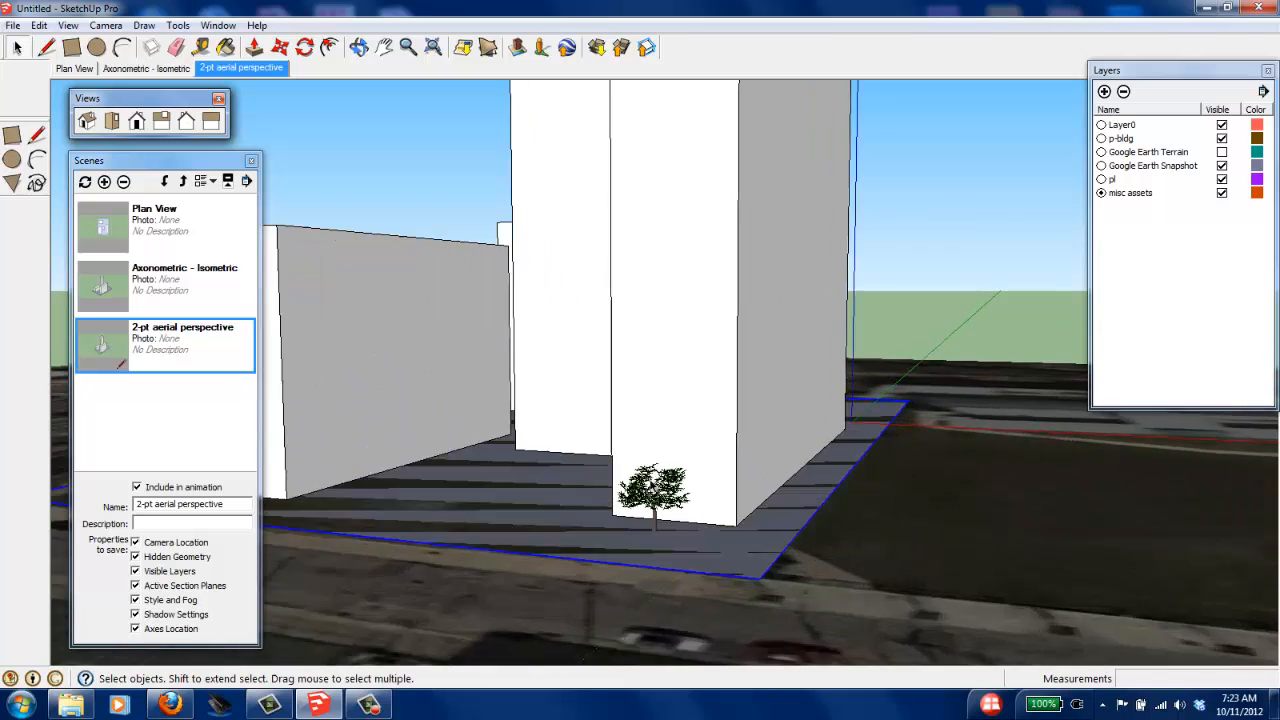
{"action": "middle_click_drag", "start_coordinate": [768, 374], "coordinate": [770, 340]}
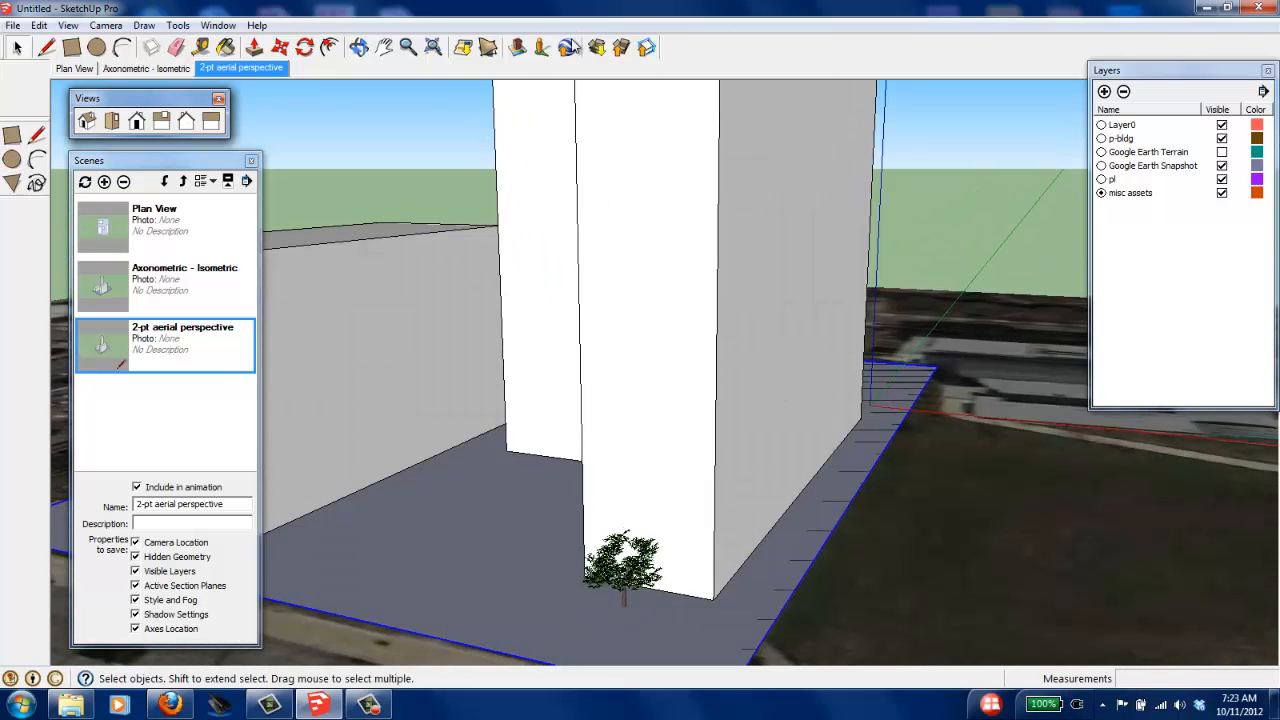
Step: Search the 3D Warehouse for "people" and open the "3D City People - Female 02" model
{"action": "left_click", "coordinate": [597, 47]}
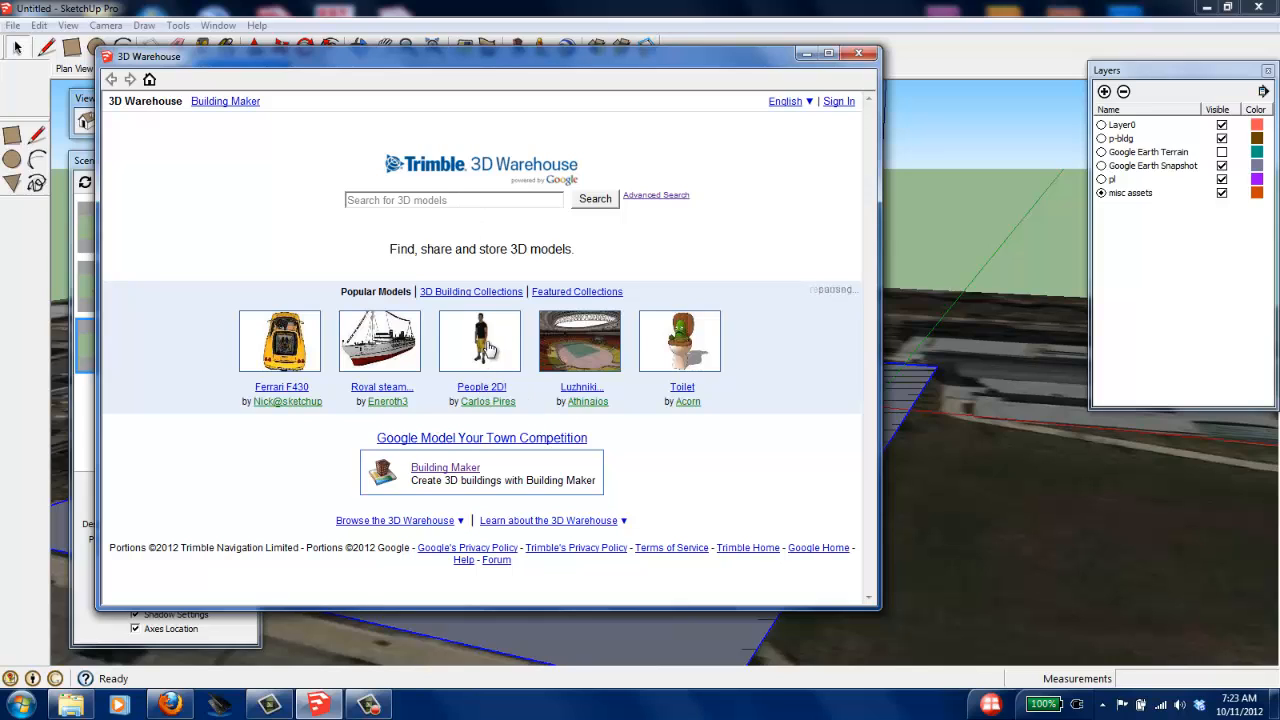
{"action": "left_click", "coordinate": [471, 200]}
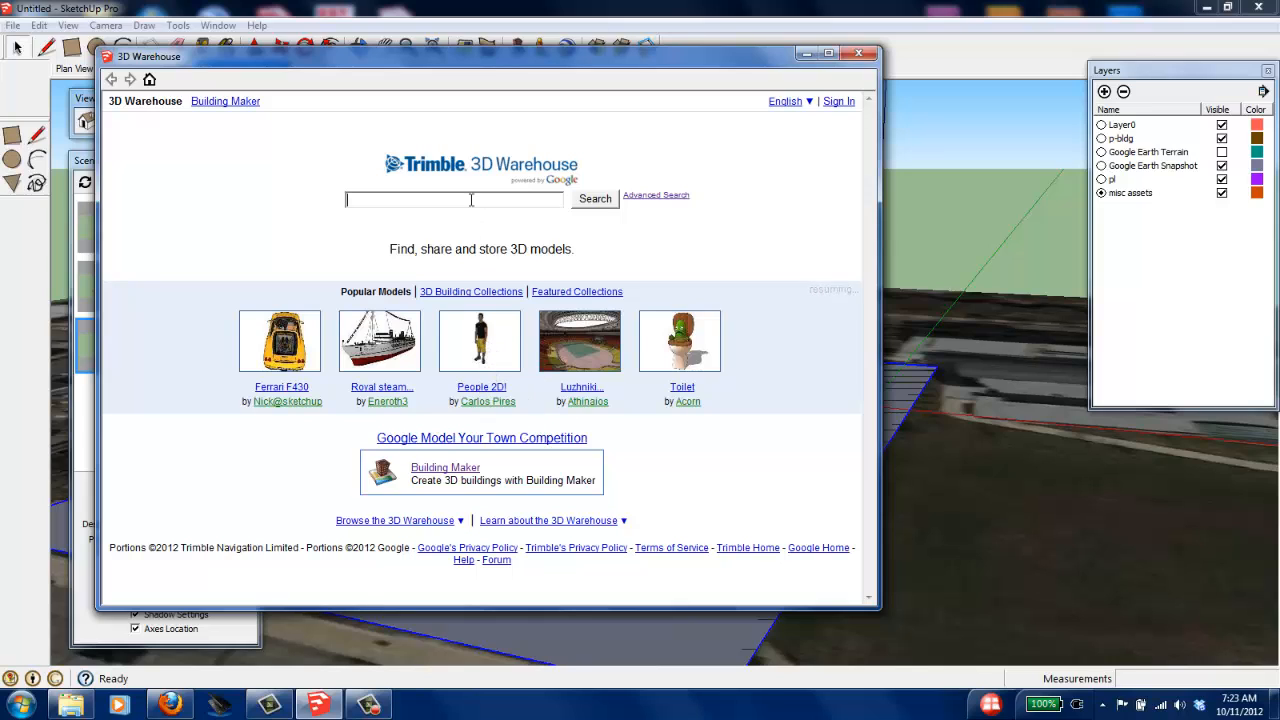
{"action": "type", "text": "people"}
{"action": "key", "text": "Return"}
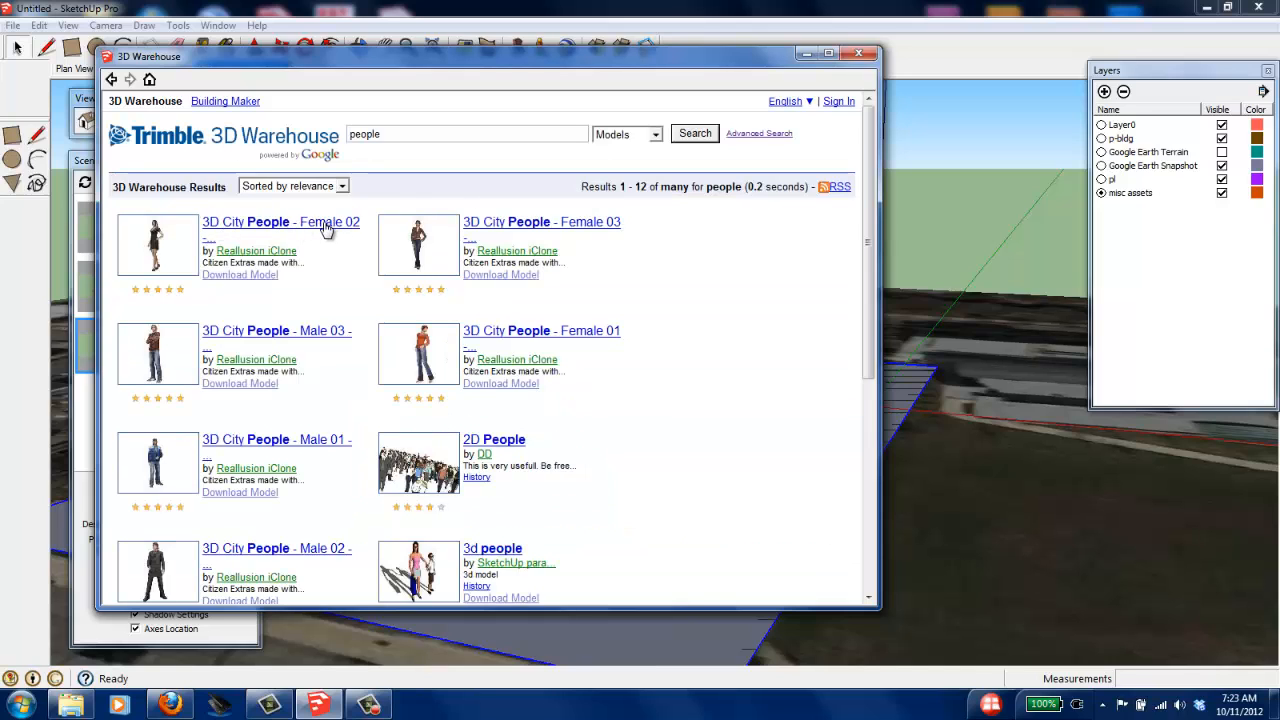
{"action": "left_click", "coordinate": [329, 230]}
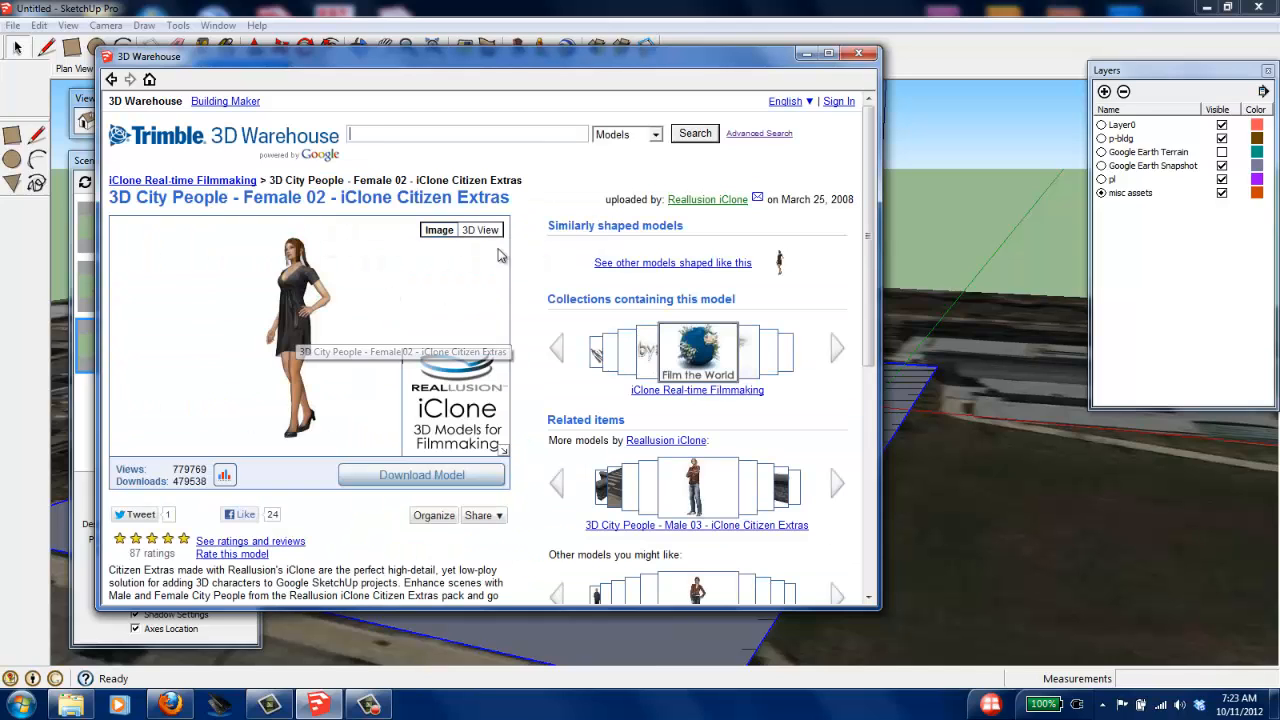
Step: Download the female figure into the model, place it on the site beside the tree, and clear its selection
{"action": "left_click", "coordinate": [425, 475]}
{"action": "left_click", "coordinate": [427, 371]}
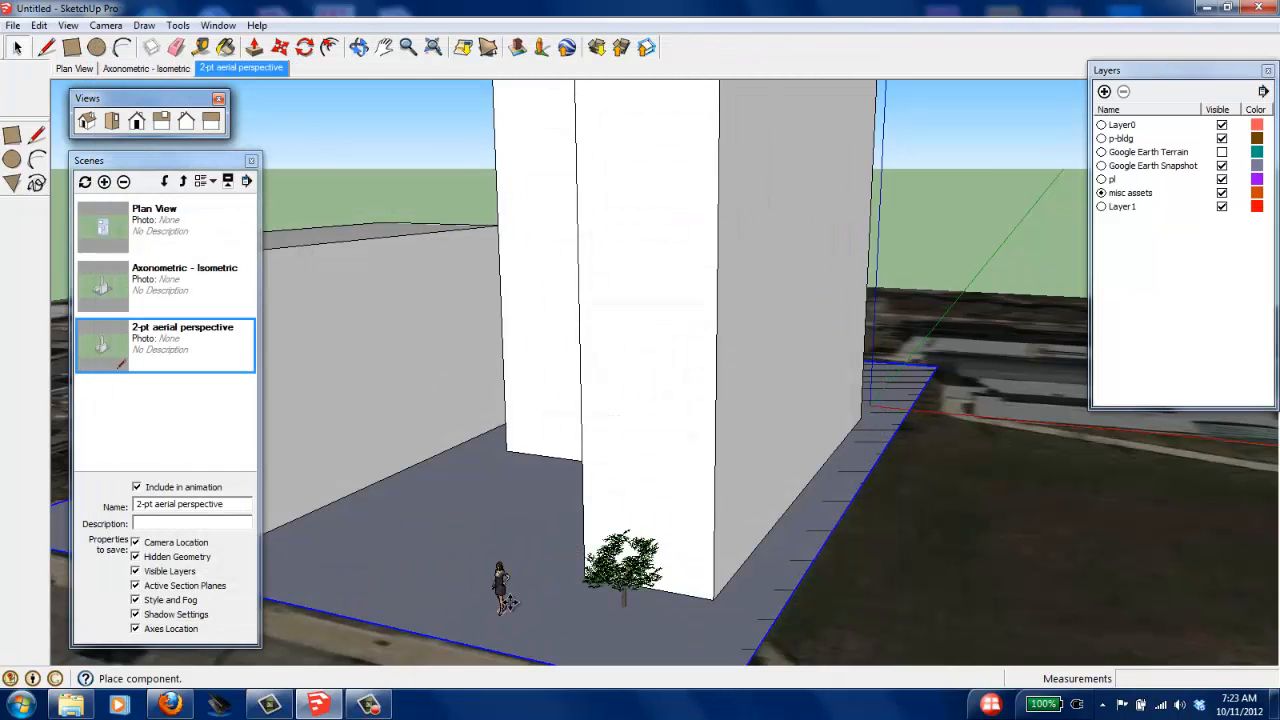
{"action": "left_click", "coordinate": [513, 600]}
{"action": "scroll", "coordinate": [858, 335], "scroll_direction": "down", "scroll_amount": 5}
{"action": "scroll", "coordinate": [784, 420], "scroll_direction": "up", "scroll_amount": 4}
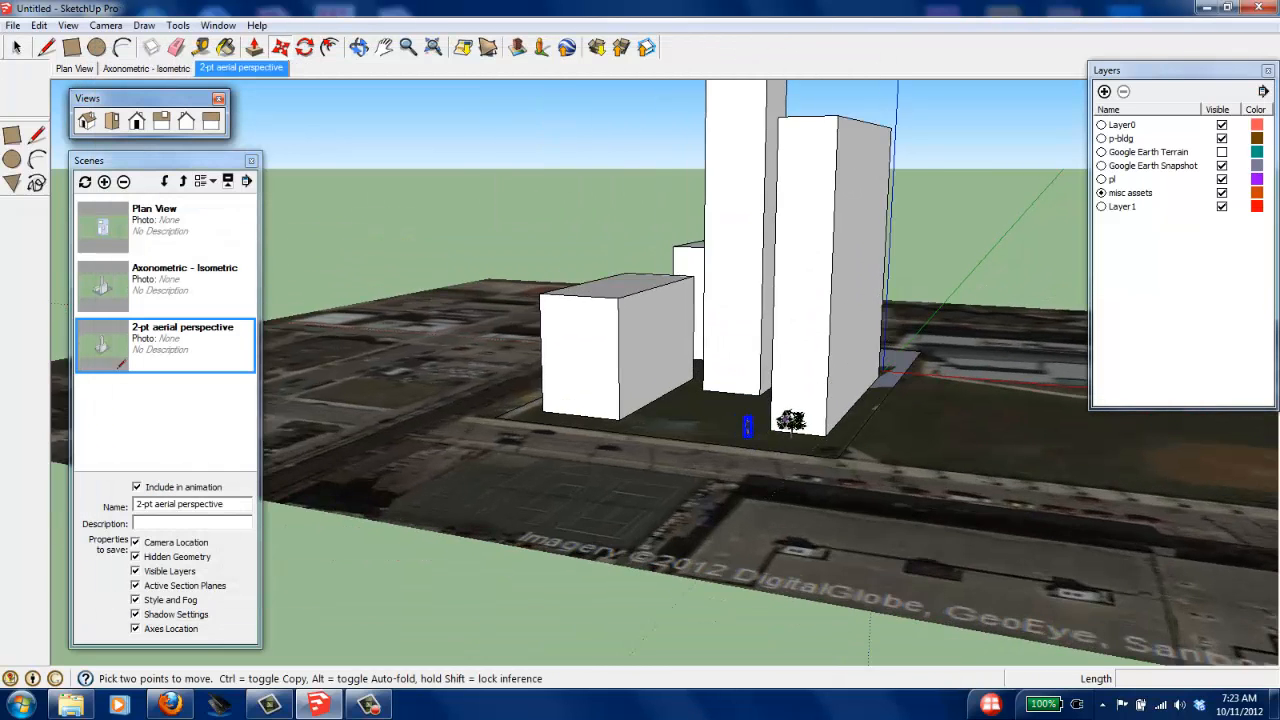
{"action": "middle_click_drag", "start_coordinate": [791, 396], "coordinate": [788, 470]}
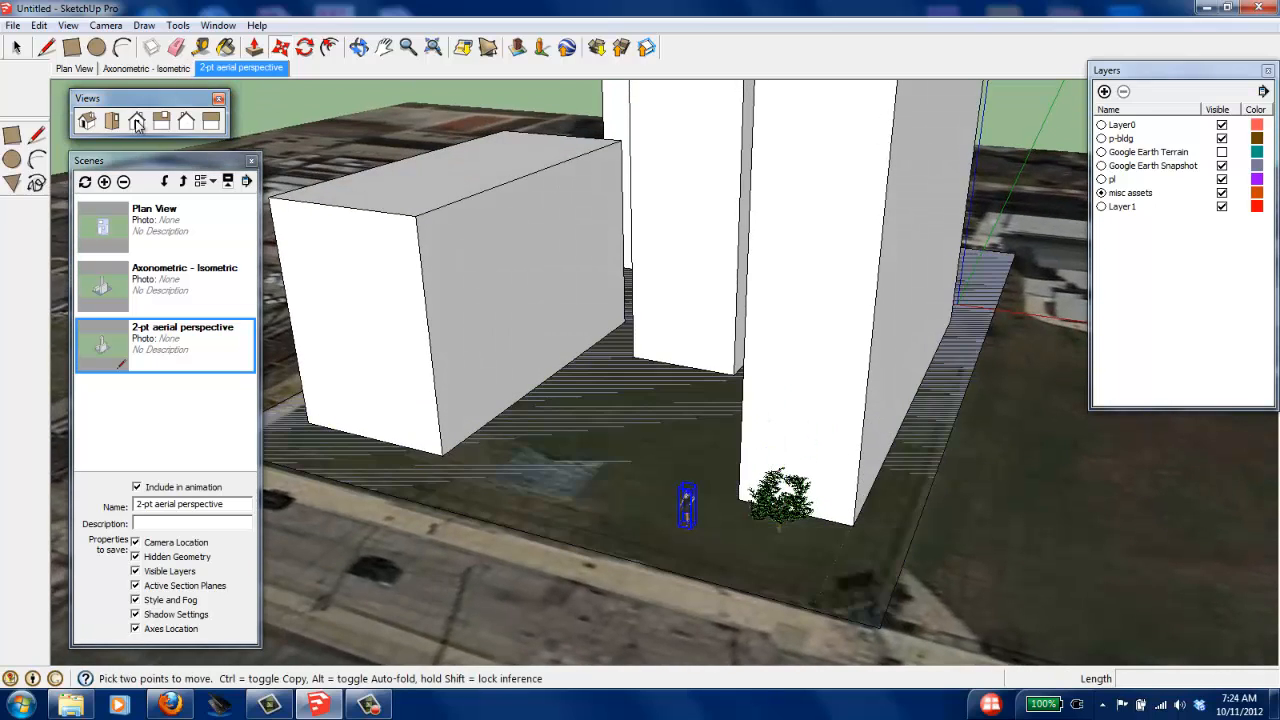
{"action": "left_click", "coordinate": [17, 48]}
{"action": "left_click", "coordinate": [25, 49]}
{"action": "left_click", "coordinate": [1030, 500]}
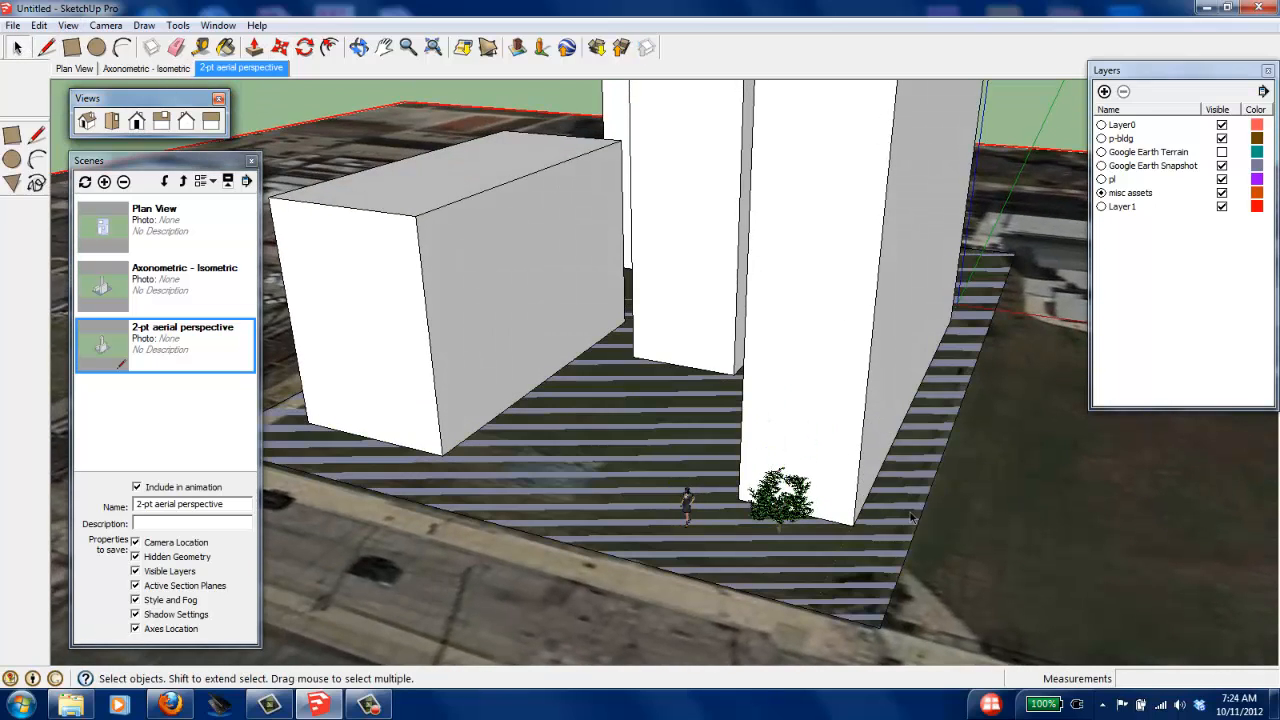
Step: Examine the size of the placed figure and tree relative to the building masses from near and far
{"action": "scroll", "coordinate": [868, 496], "scroll_direction": "down", "scroll_amount": 2}
{"action": "scroll", "coordinate": [837, 514], "scroll_direction": "up", "scroll_amount": 1}
{"action": "scroll", "coordinate": [835, 513], "scroll_direction": "up", "scroll_amount": 1}
{"action": "scroll", "coordinate": [481, 305], "scroll_direction": "down", "scroll_amount": 2}
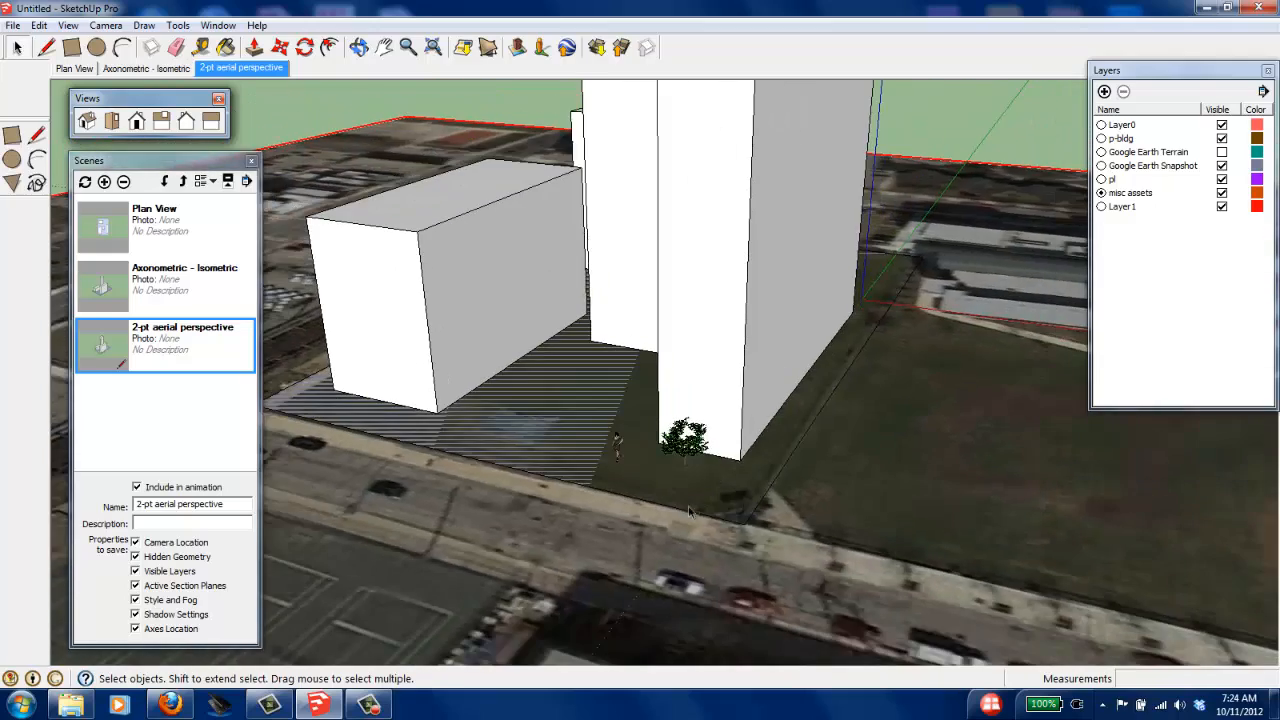
{"action": "scroll", "coordinate": [800, 445], "scroll_direction": "down", "scroll_amount": 3}
{"action": "scroll", "coordinate": [825, 330], "scroll_direction": "up", "scroll_amount": 3}
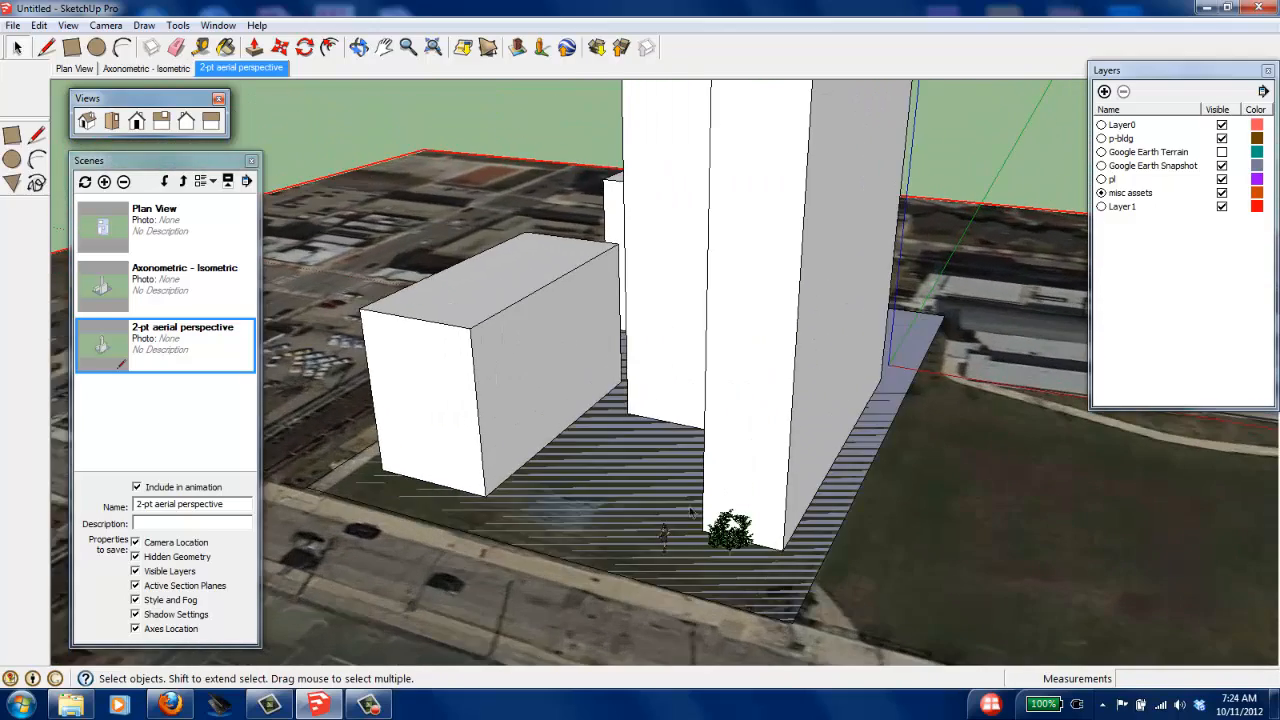
{"action": "scroll", "coordinate": [751, 363], "scroll_direction": "down", "scroll_amount": 3}
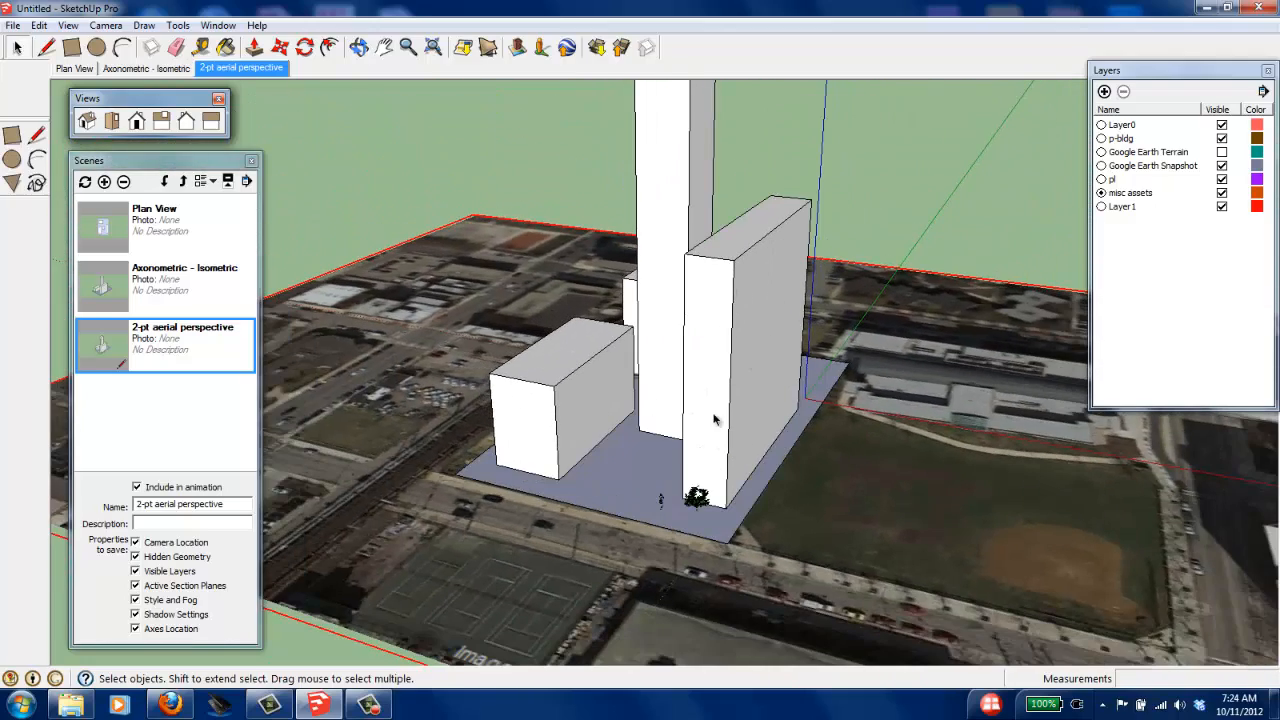
Step: Make Layer1 the active layer, and toggle the misc assets layer off and back on
{"action": "middle_click_drag", "start_coordinate": [715, 420], "coordinate": [731, 486]}
{"action": "scroll", "coordinate": [668, 658], "scroll_direction": "down", "scroll_amount": 3}
{"action": "scroll", "coordinate": [741, 595], "scroll_direction": "up", "scroll_amount": 3}
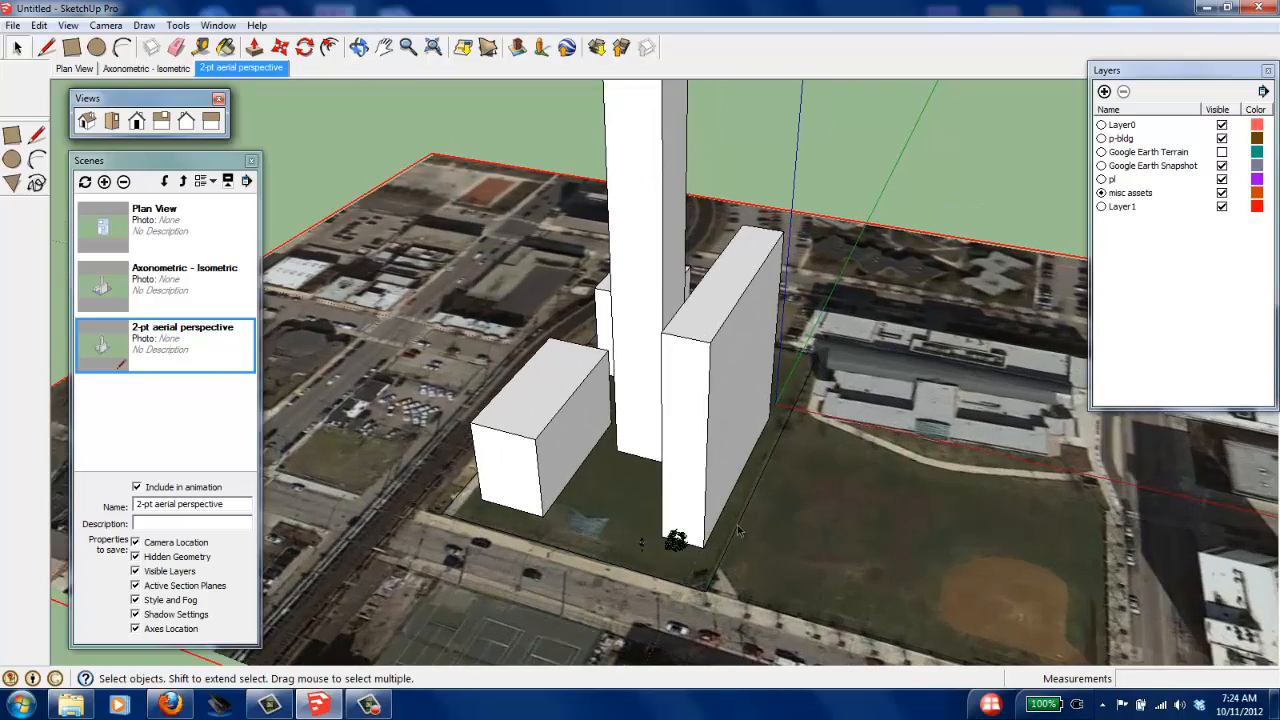
{"action": "scroll", "coordinate": [690, 600], "scroll_direction": "down", "scroll_amount": 2}
{"action": "middle_click_drag", "start_coordinate": [688, 602], "coordinate": [698, 563]}
{"action": "scroll", "coordinate": [674, 545], "scroll_direction": "up", "scroll_amount": 3}
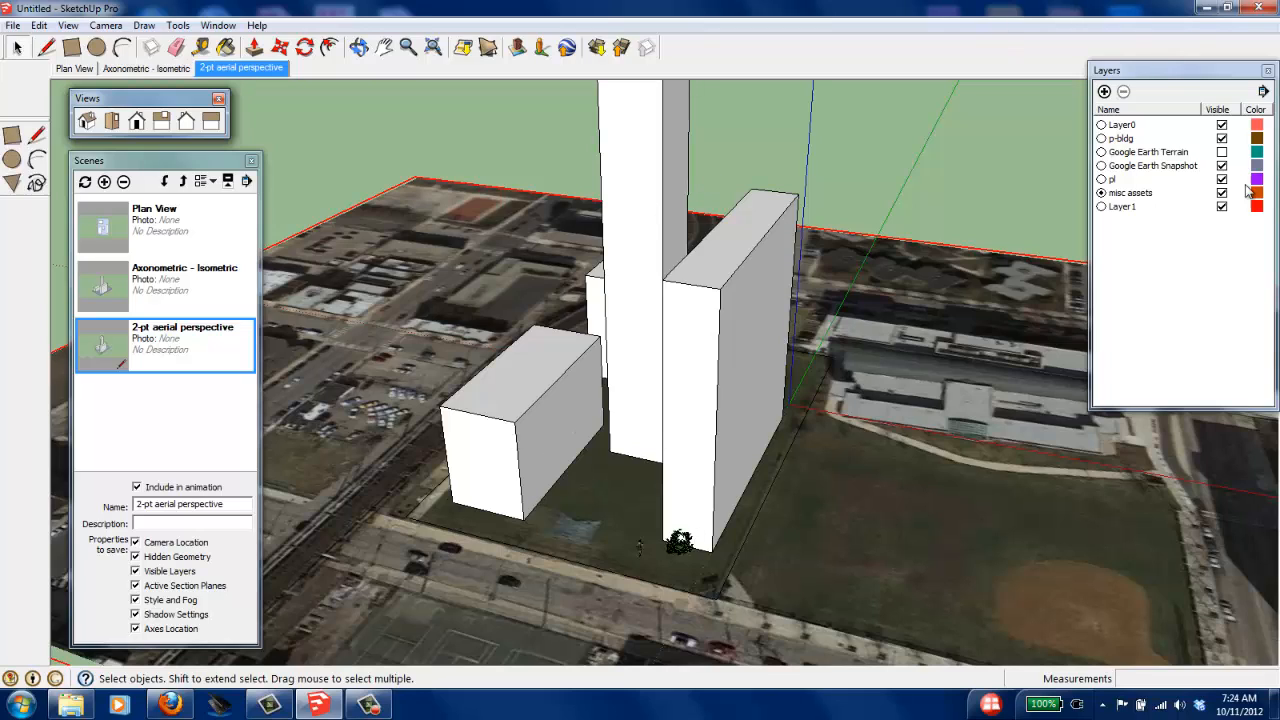
{"action": "left_click", "coordinate": [1101, 207]}
{"action": "left_click", "coordinate": [1222, 193]}
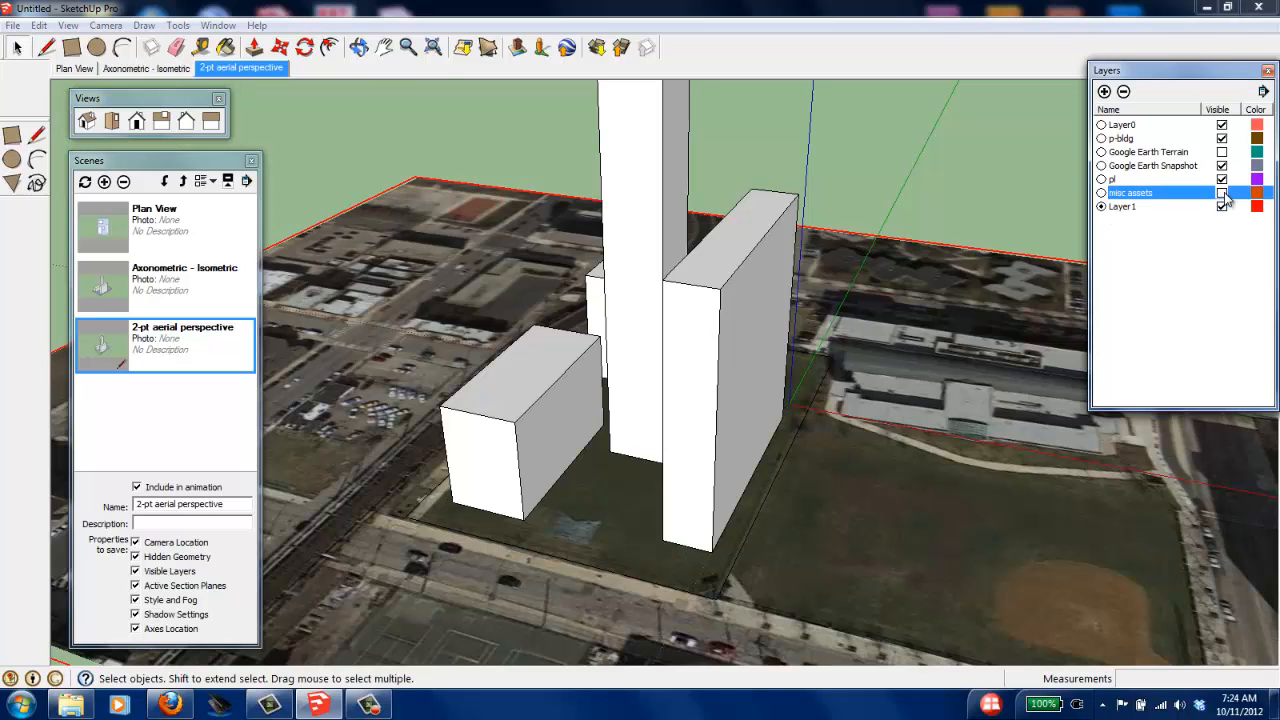
{"action": "left_click", "coordinate": [1222, 193]}
Step: Hide and restore the Google Earth Snapshot layer to compare the massing with and without the aerial image
{"action": "middle_click_drag", "start_coordinate": [805, 547], "coordinate": [790, 530]}
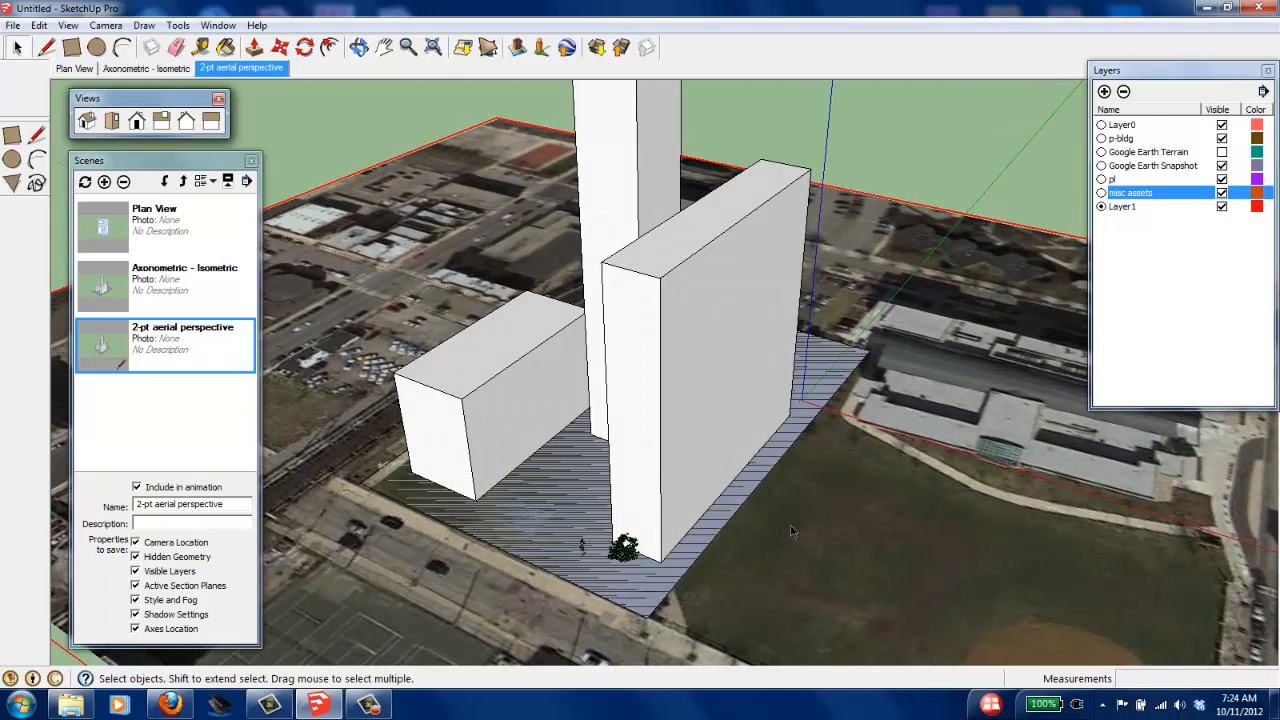
{"action": "left_click", "coordinate": [1221, 166]}
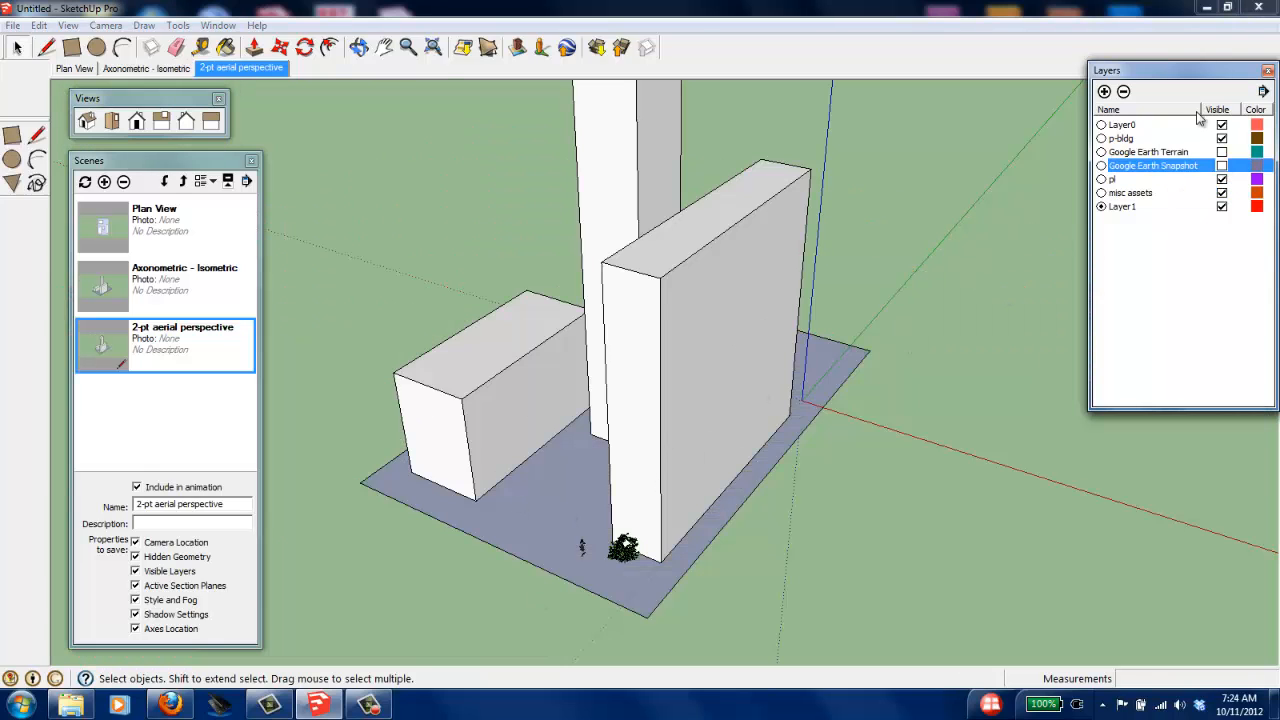
{"action": "left_click", "coordinate": [1221, 166]}
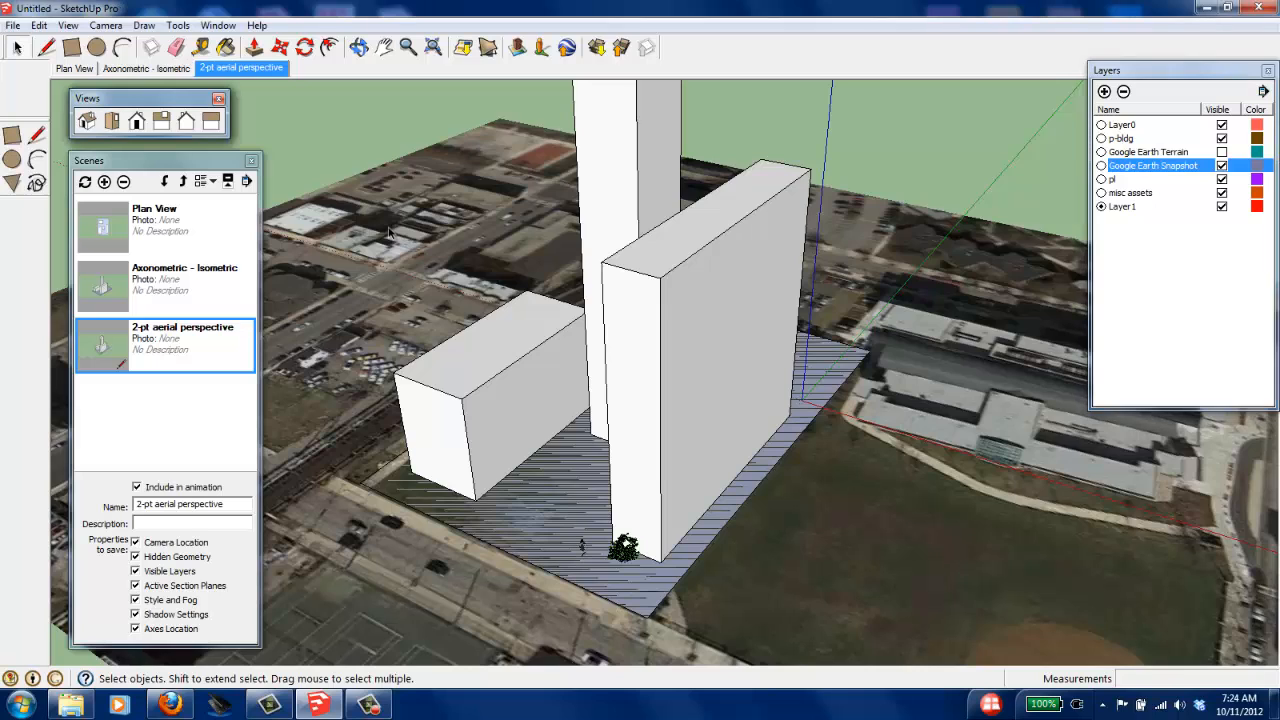
Step: Examine the building massing and its surrounding site context on the aerial image from several angles and distances
{"action": "scroll", "coordinate": [395, 240], "scroll_direction": "down", "scroll_amount": 3}
{"action": "middle_click_drag", "start_coordinate": [412, 345], "coordinate": [623, 397]}
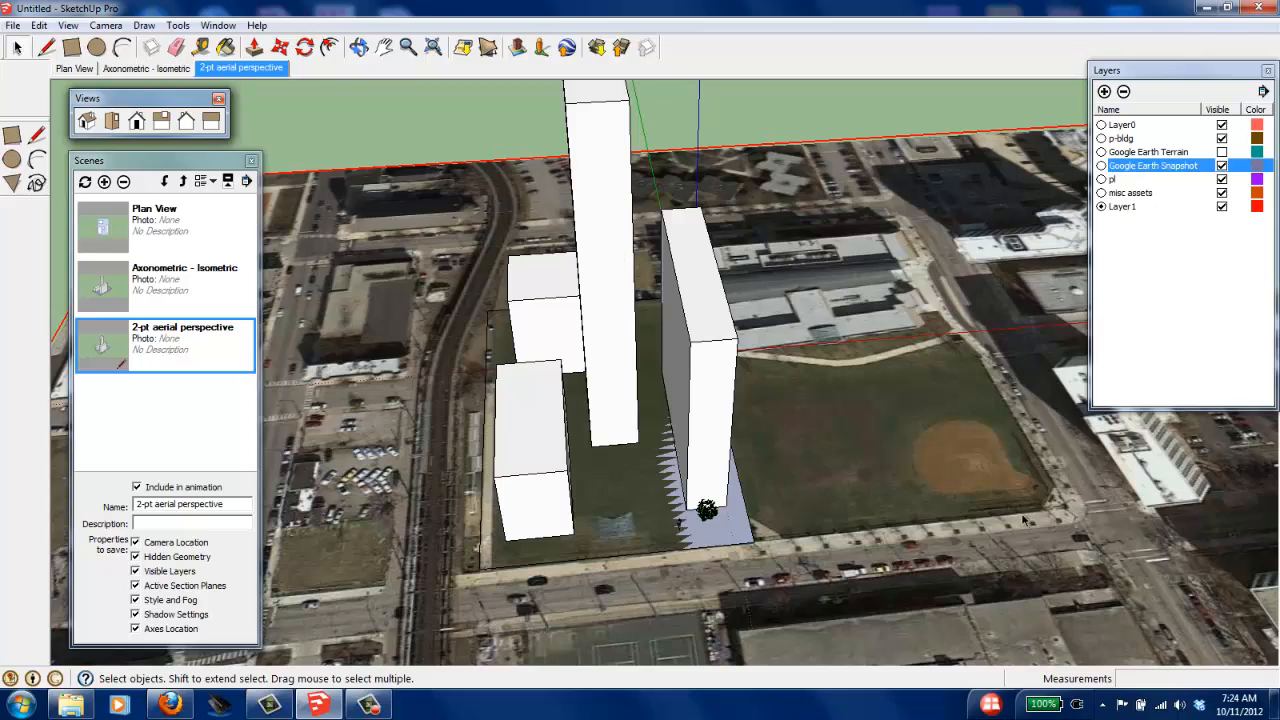
{"action": "middle_click_drag", "start_coordinate": [880, 506], "coordinate": [703, 454]}
{"action": "scroll", "coordinate": [431, 296], "scroll_direction": "up", "scroll_amount": 3}
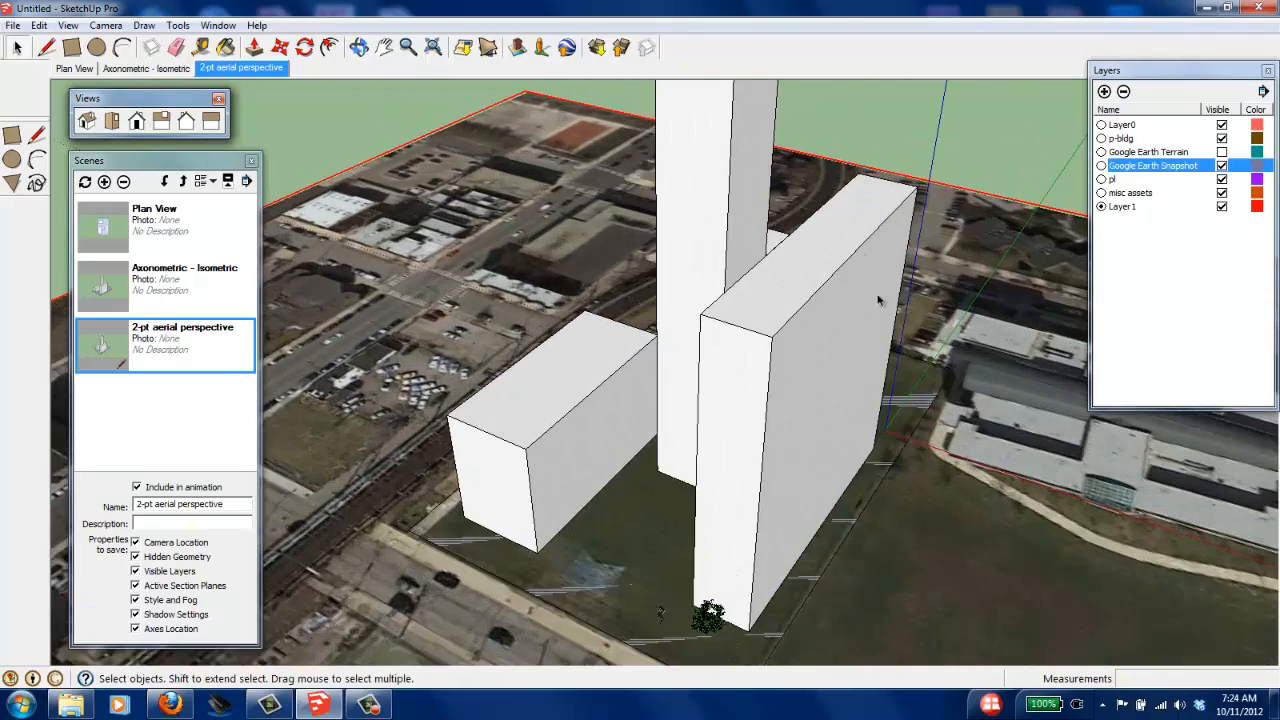
{"action": "scroll", "coordinate": [878, 300], "scroll_direction": "down", "scroll_amount": 3}
{"action": "middle_click_drag", "start_coordinate": [379, 532], "coordinate": [387, 541]}
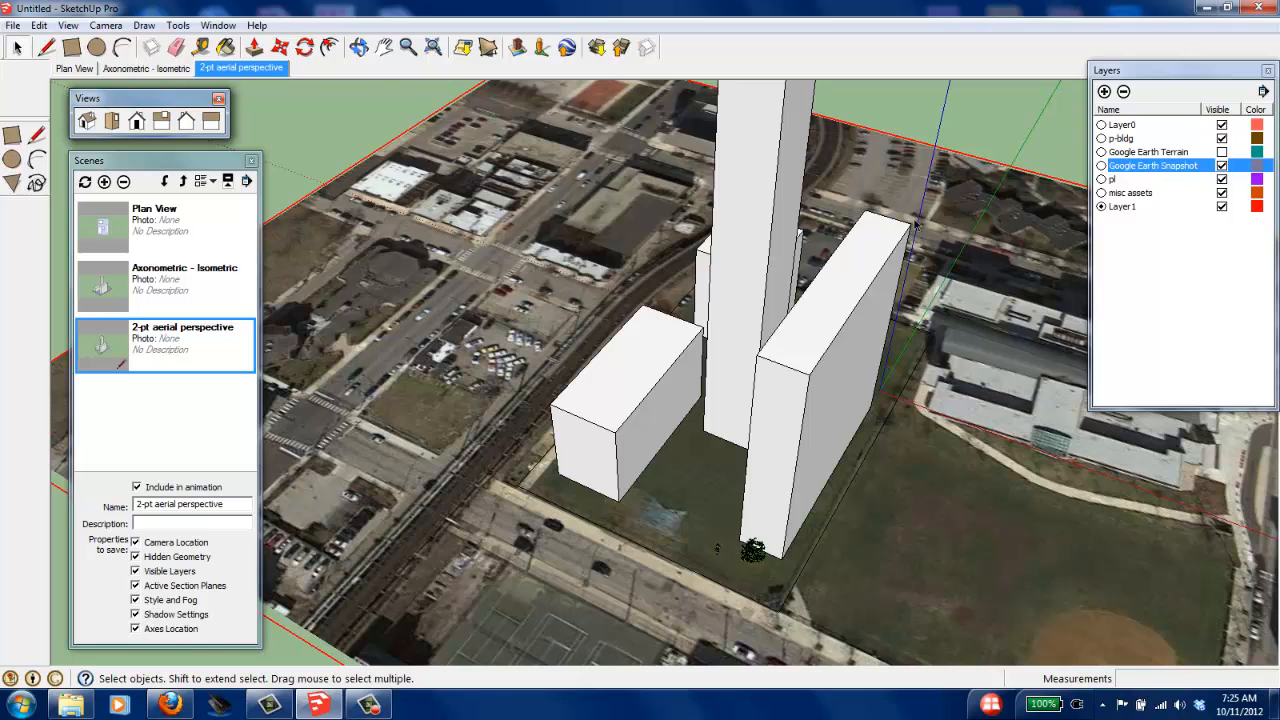
{"action": "left_click", "coordinate": [384, 47]}
{"action": "scroll", "coordinate": [1090, 250], "scroll_direction": "up", "scroll_amount": 3}
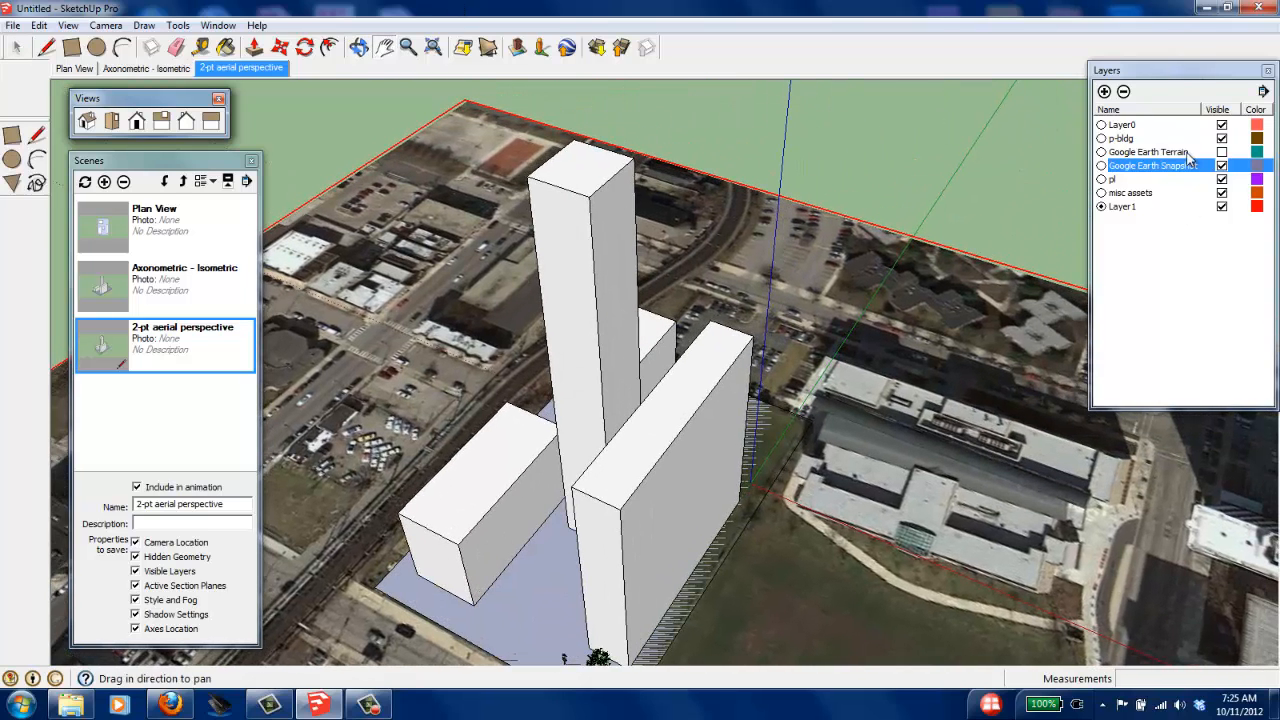
{"action": "scroll", "coordinate": [738, 450], "scroll_direction": "down", "scroll_amount": 2}
{"action": "scroll", "coordinate": [434, 660], "scroll_direction": "up", "scroll_amount": 1}
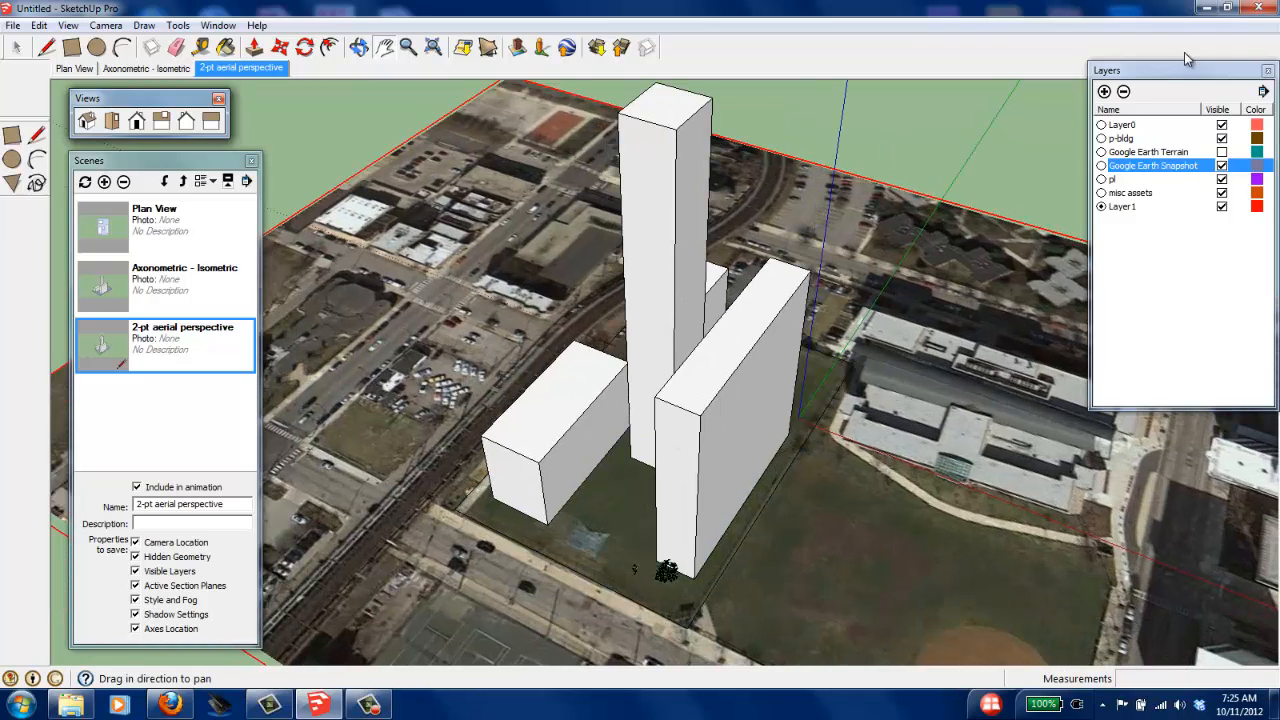
Step: Hide the Google Earth Snapshot layer and review the saved plan, axonometric and 2-pt aerial perspective scenes, ending on Plan View
{"action": "left_click", "coordinate": [1221, 166]}
{"action": "left_click", "coordinate": [183, 232]}
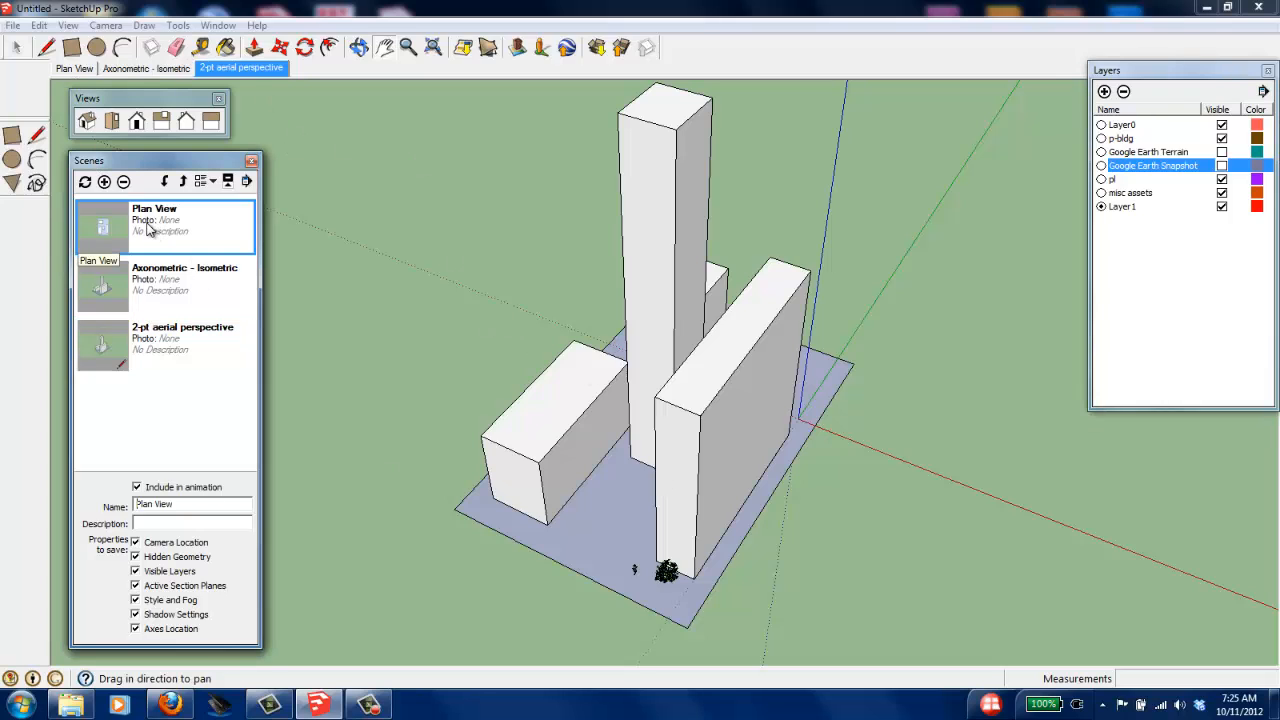
{"action": "left_click", "coordinate": [73, 68]}
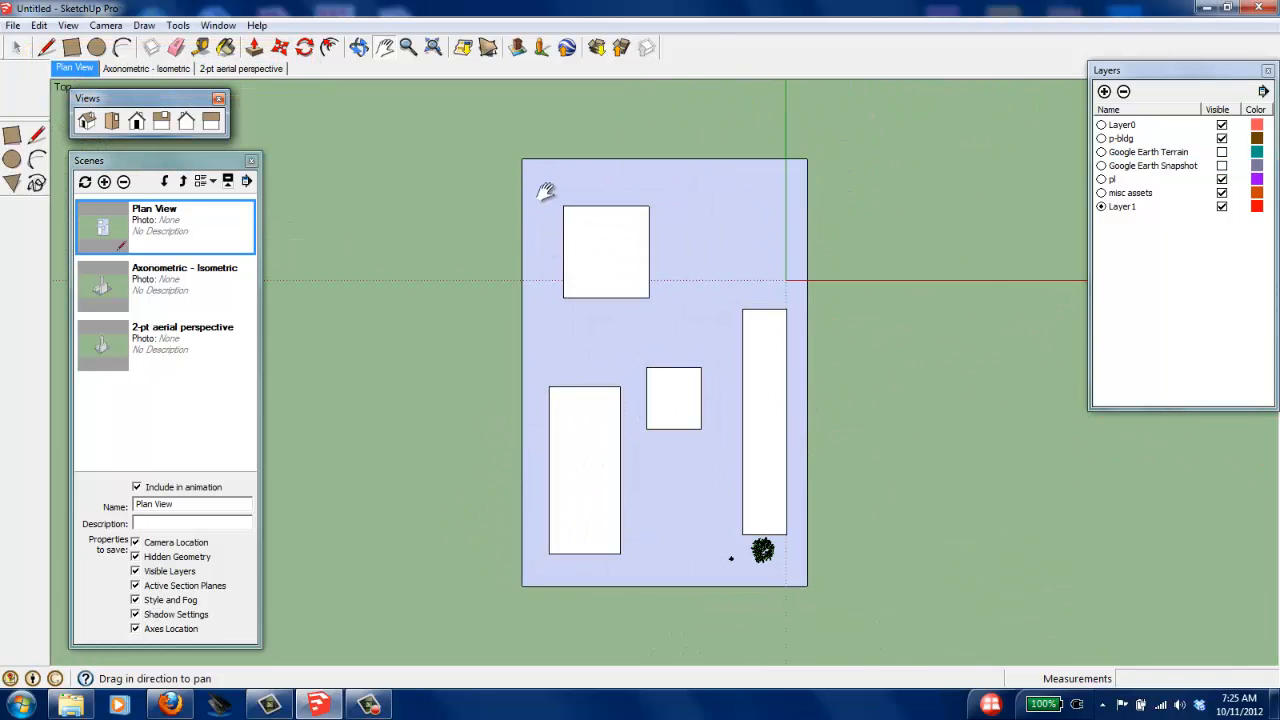
{"action": "left_click", "coordinate": [160, 69]}
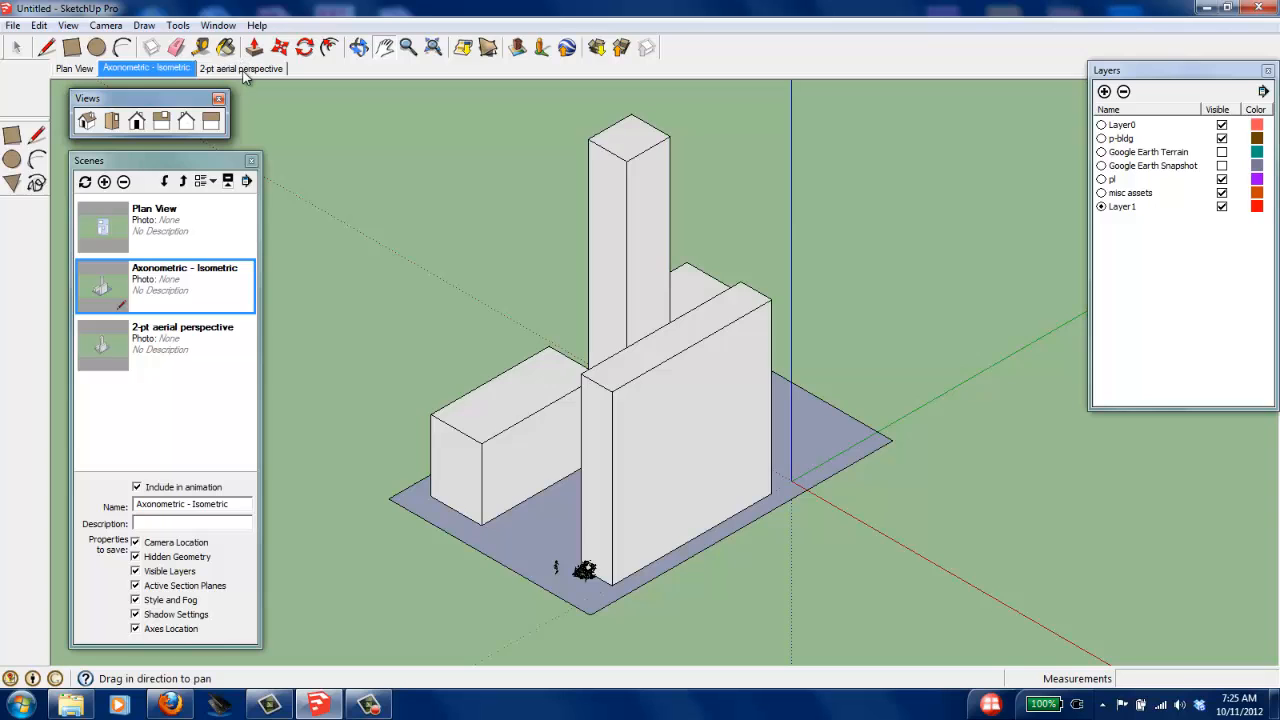
{"action": "left_click", "coordinate": [244, 69]}
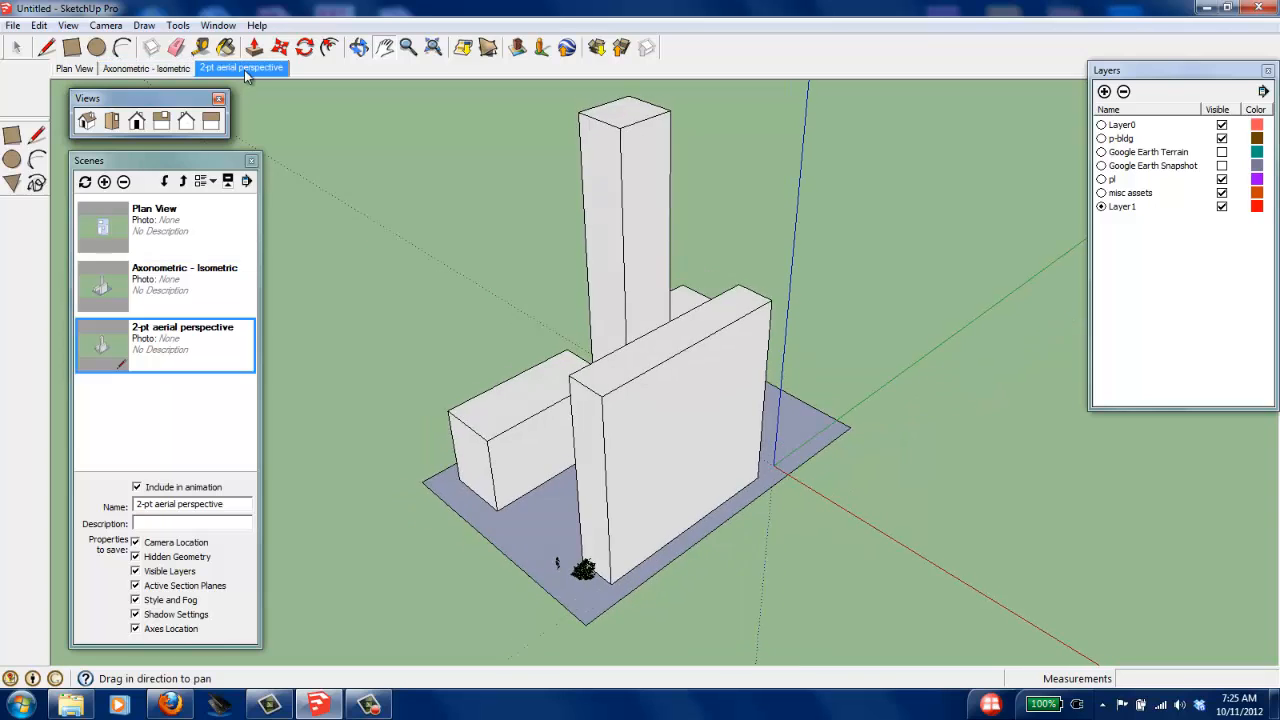
{"action": "double_click", "coordinate": [185, 293]}
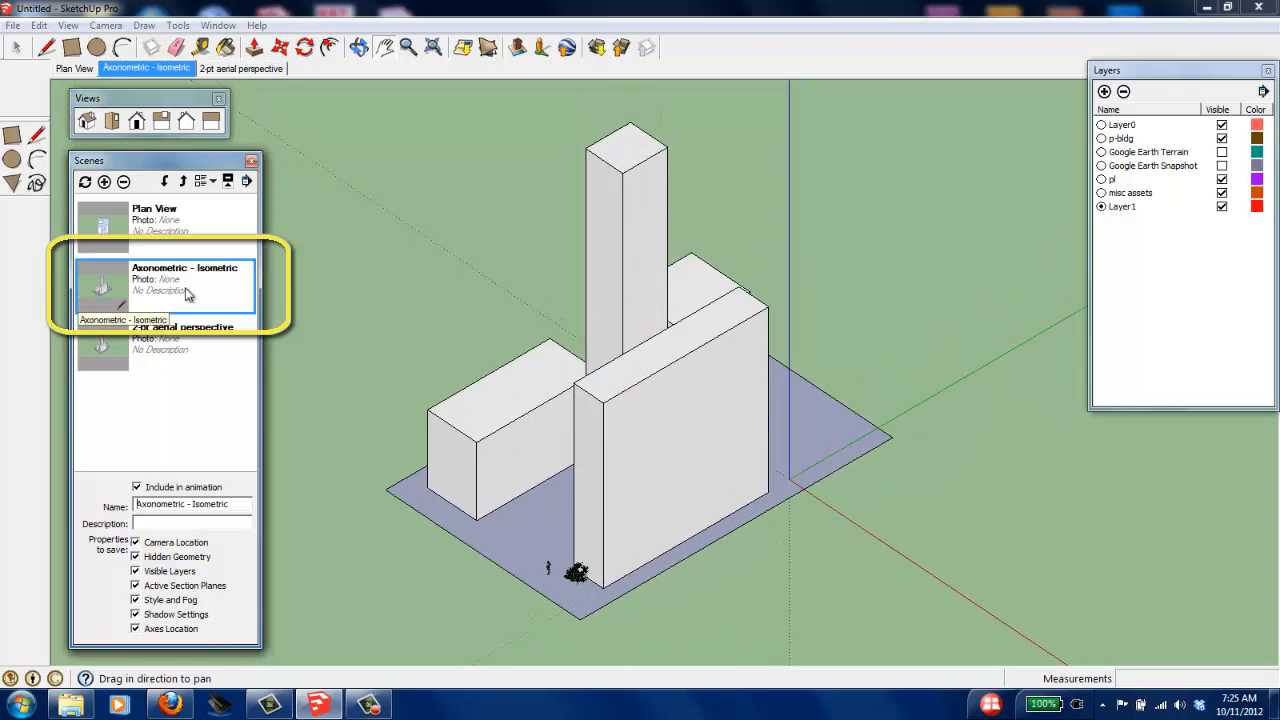
{"action": "double_click", "coordinate": [192, 233]}
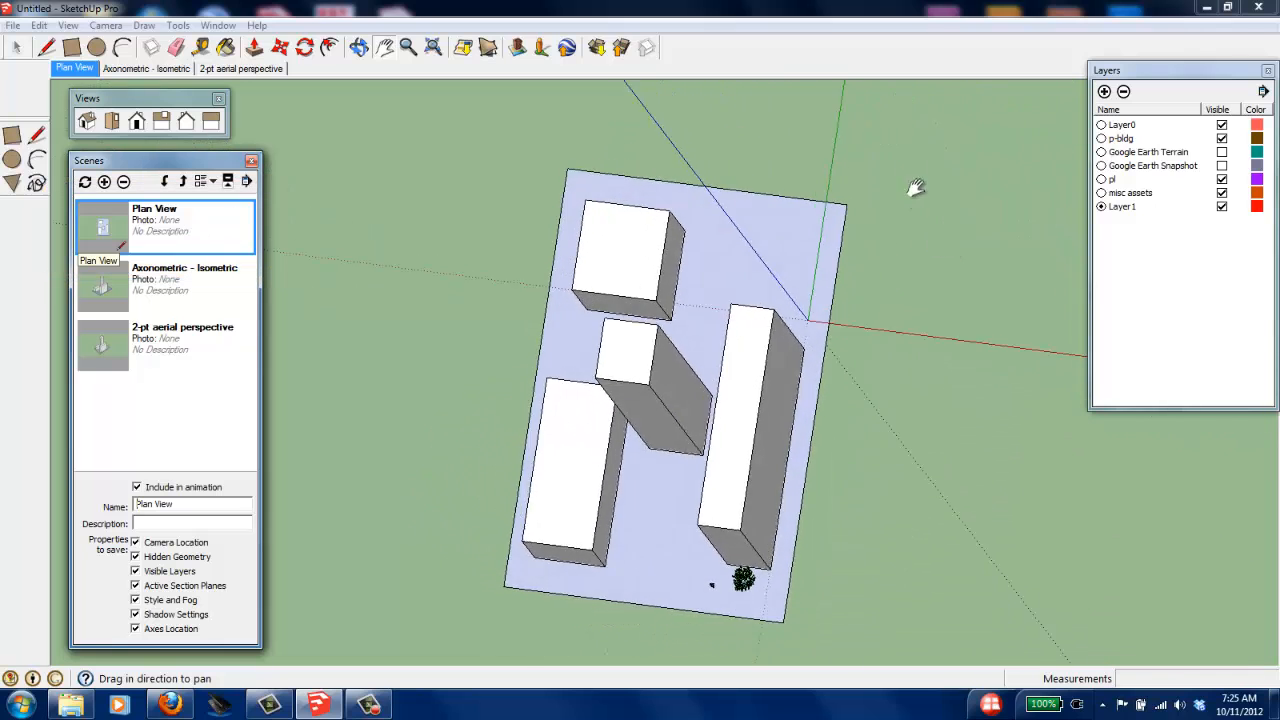
Step: Start a 2D graphic export of the Plan View scene and browse to the Dropbox folder
{"action": "left_click", "coordinate": [14, 25]}
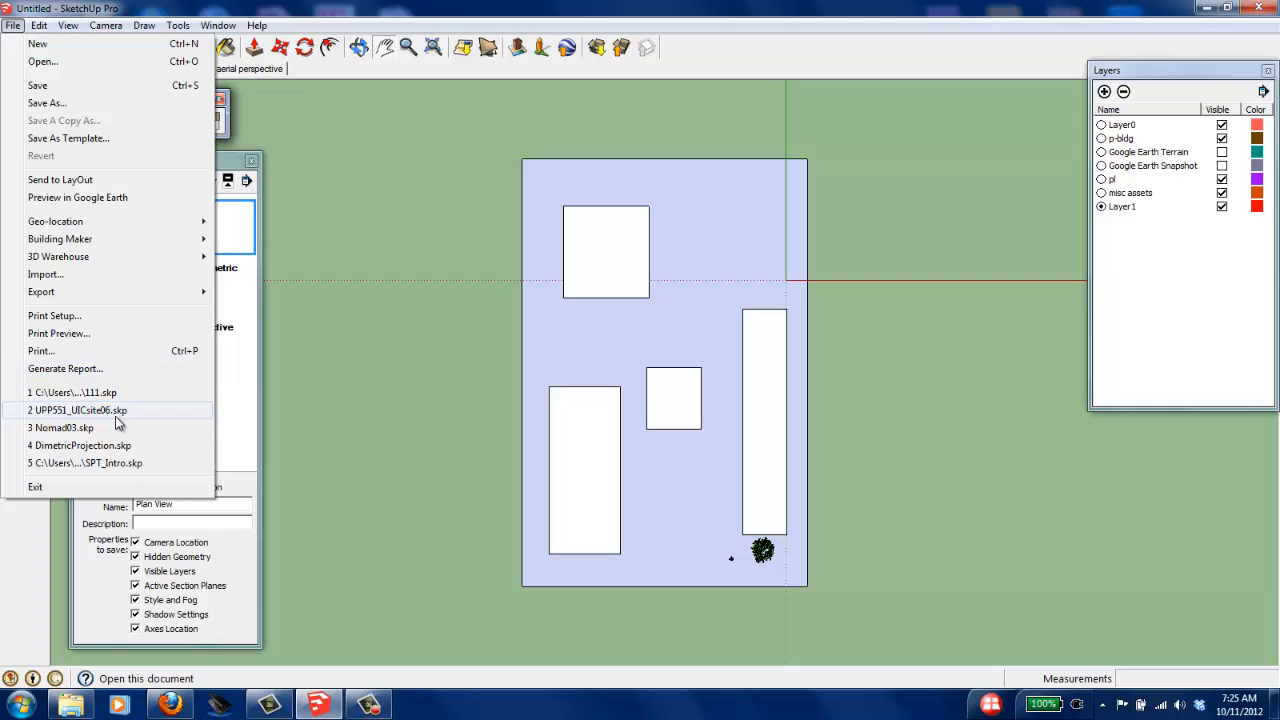
{"action": "mouse_move", "coordinate": [118, 293]}
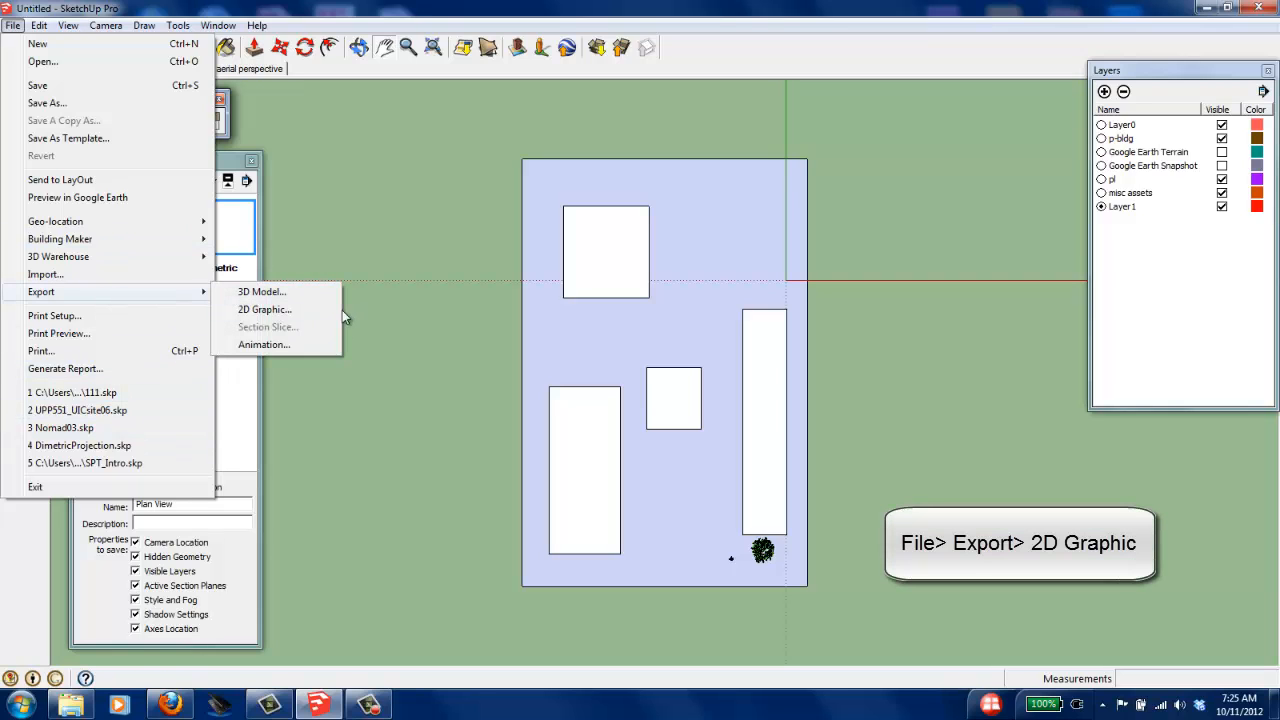
{"action": "left_click", "coordinate": [264, 309]}
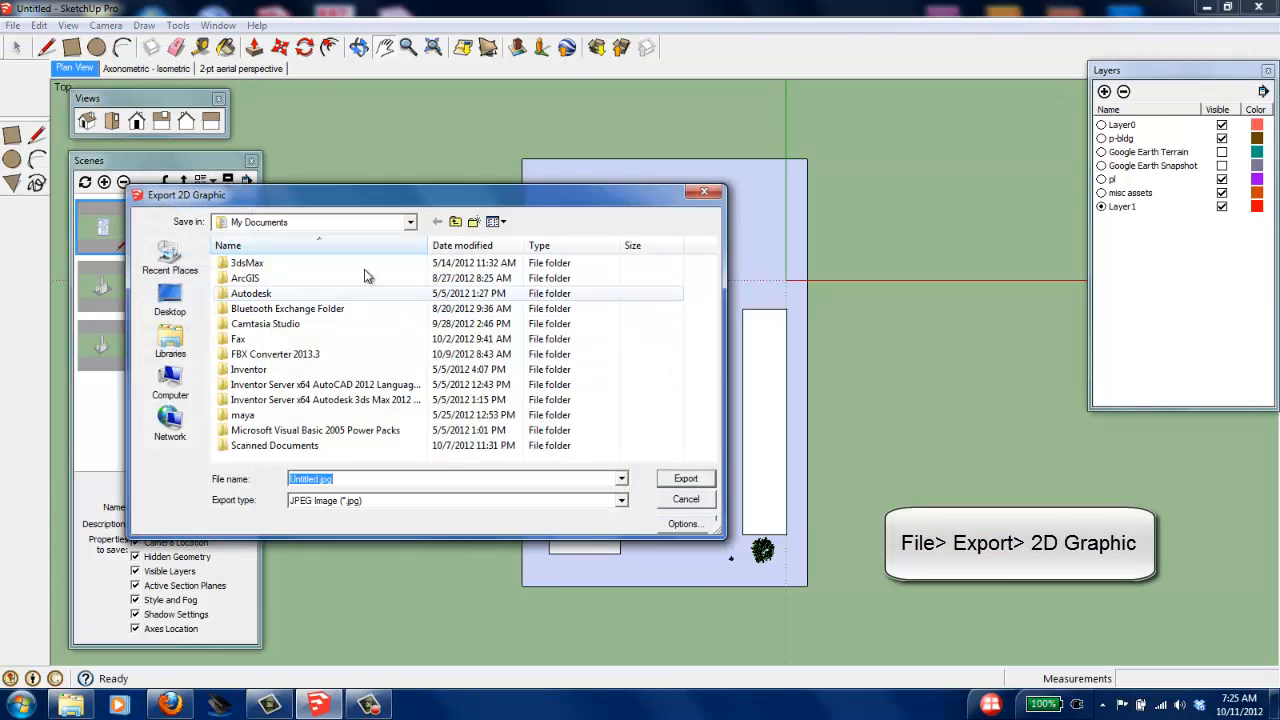
{"action": "left_click", "coordinate": [400, 222]}
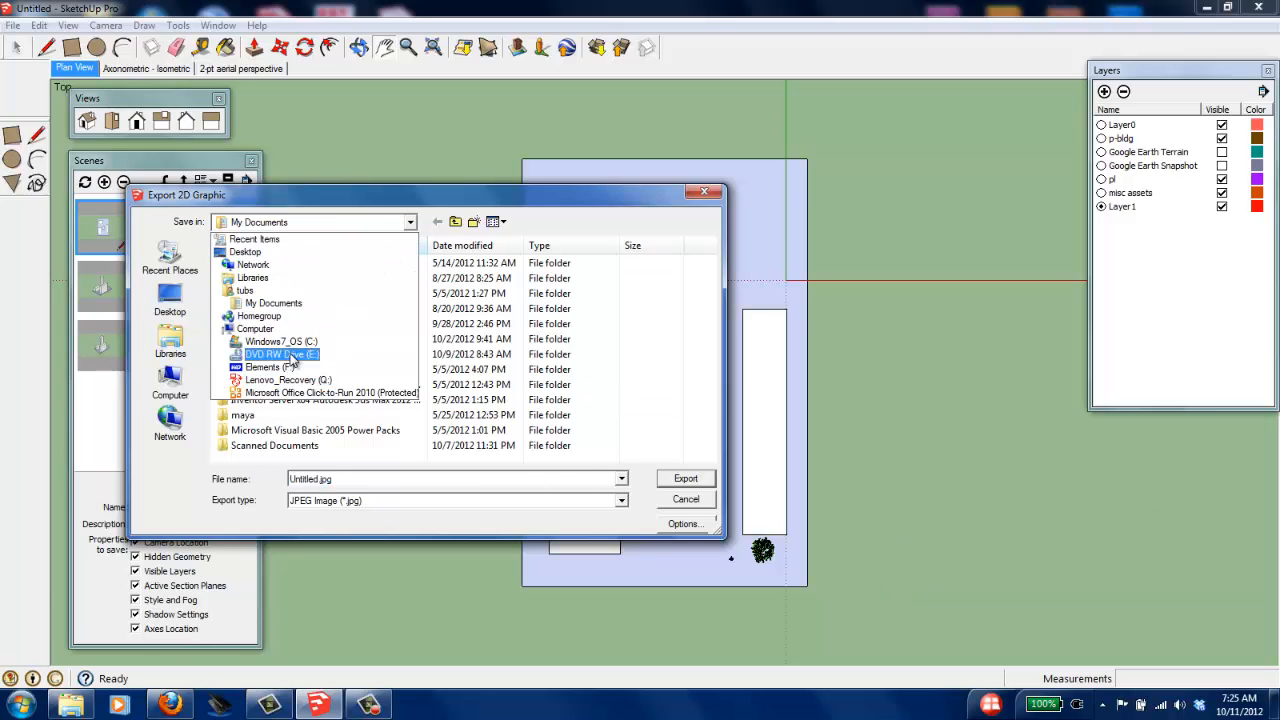
{"action": "left_click", "coordinate": [246, 290]}
{"action": "double_click", "coordinate": [425, 268]}
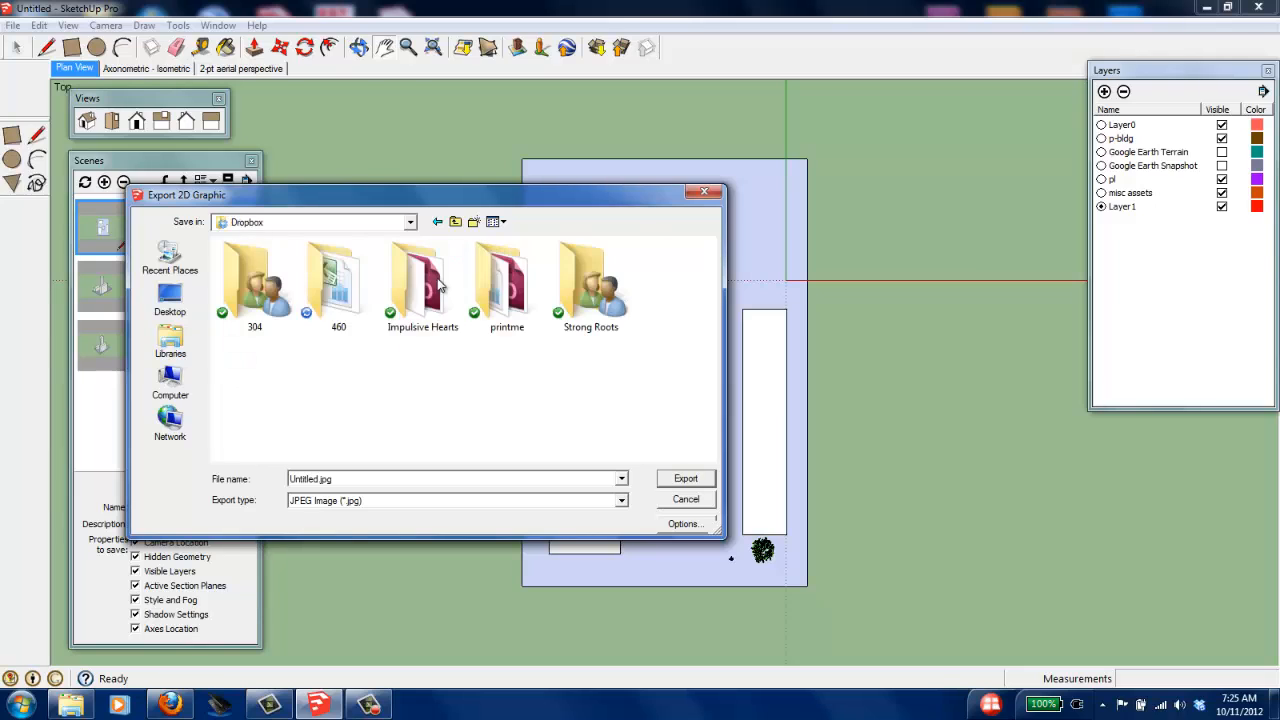
Step: Set the export location to 460 > Assignments - EE > Site Plan Views Poster > Oak St Demo Project > Image Ref
{"action": "left_click", "coordinate": [340, 305]}
{"action": "double_click", "coordinate": [340, 305]}
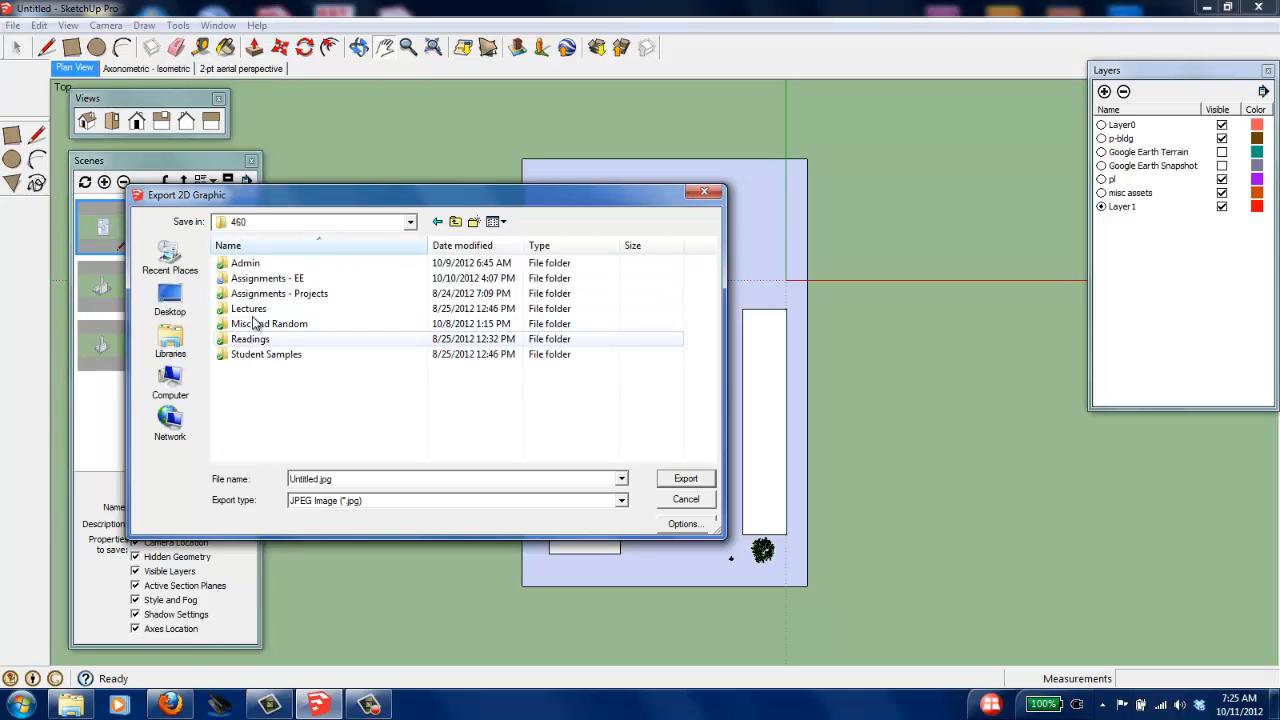
{"action": "double_click", "coordinate": [262, 280]}
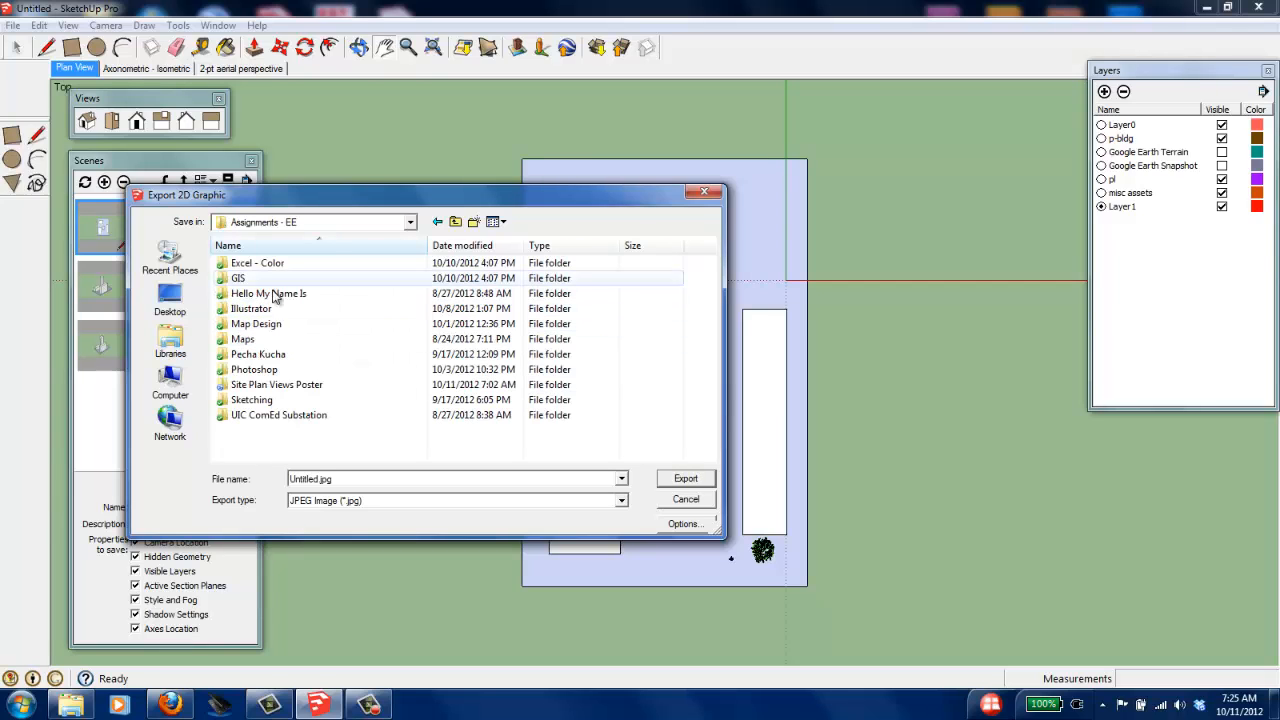
{"action": "double_click", "coordinate": [285, 386]}
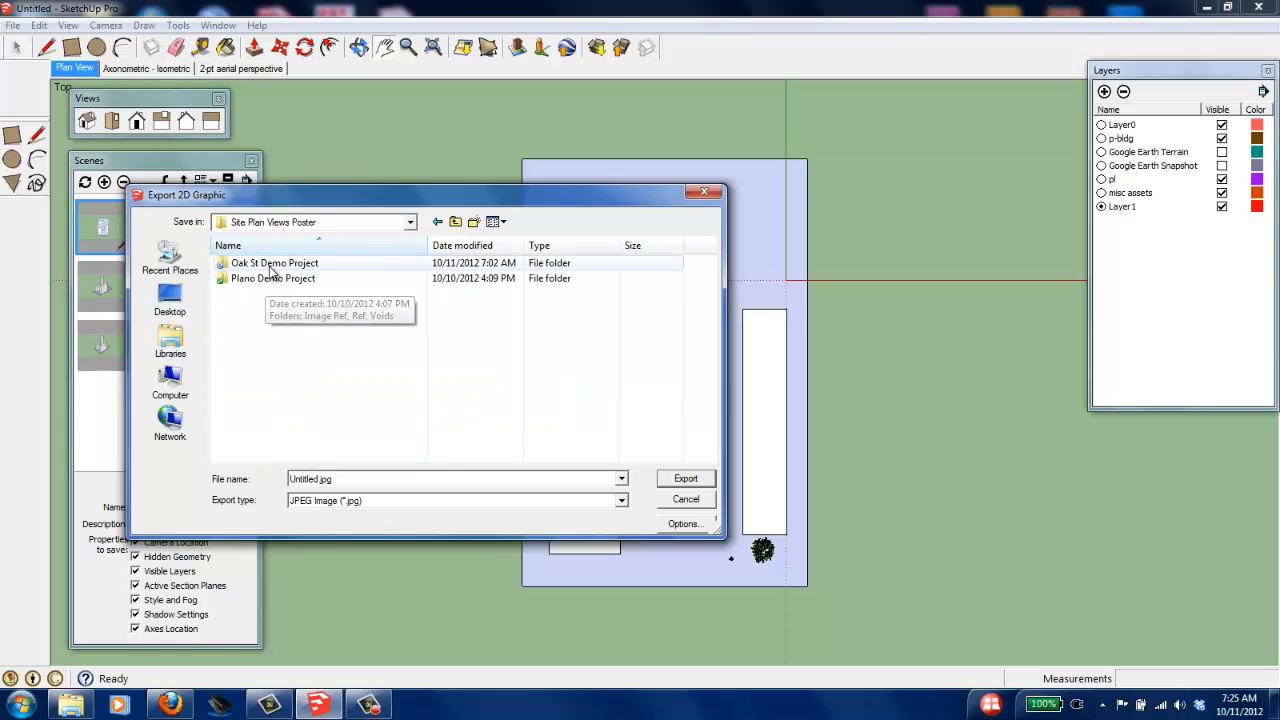
{"action": "double_click", "coordinate": [270, 263]}
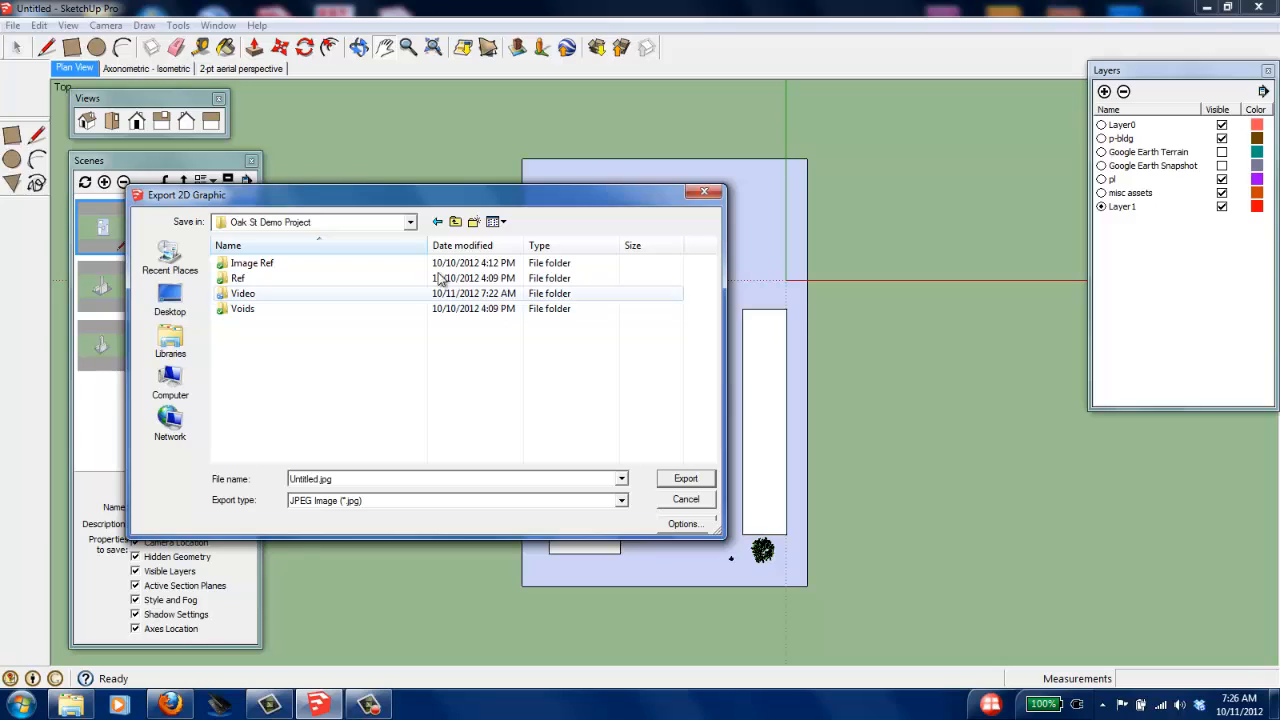
{"action": "double_click", "coordinate": [262, 265]}
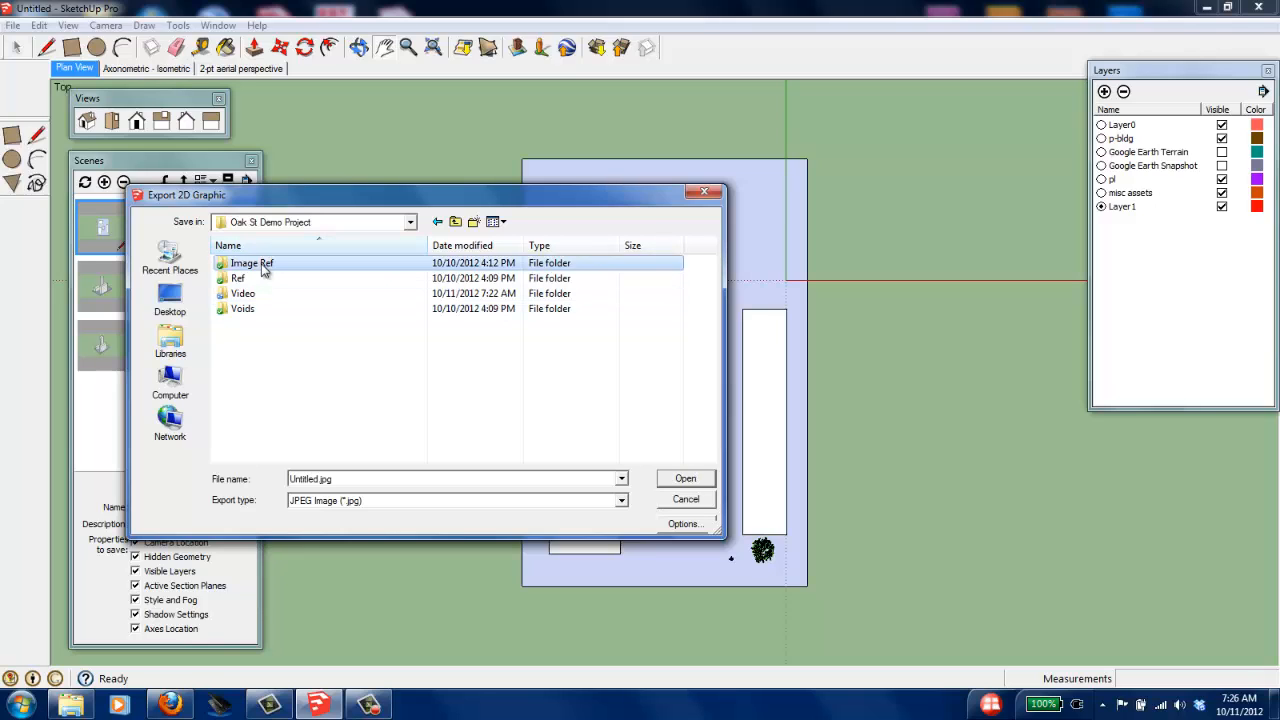
{"action": "left_click", "coordinate": [455, 221]}
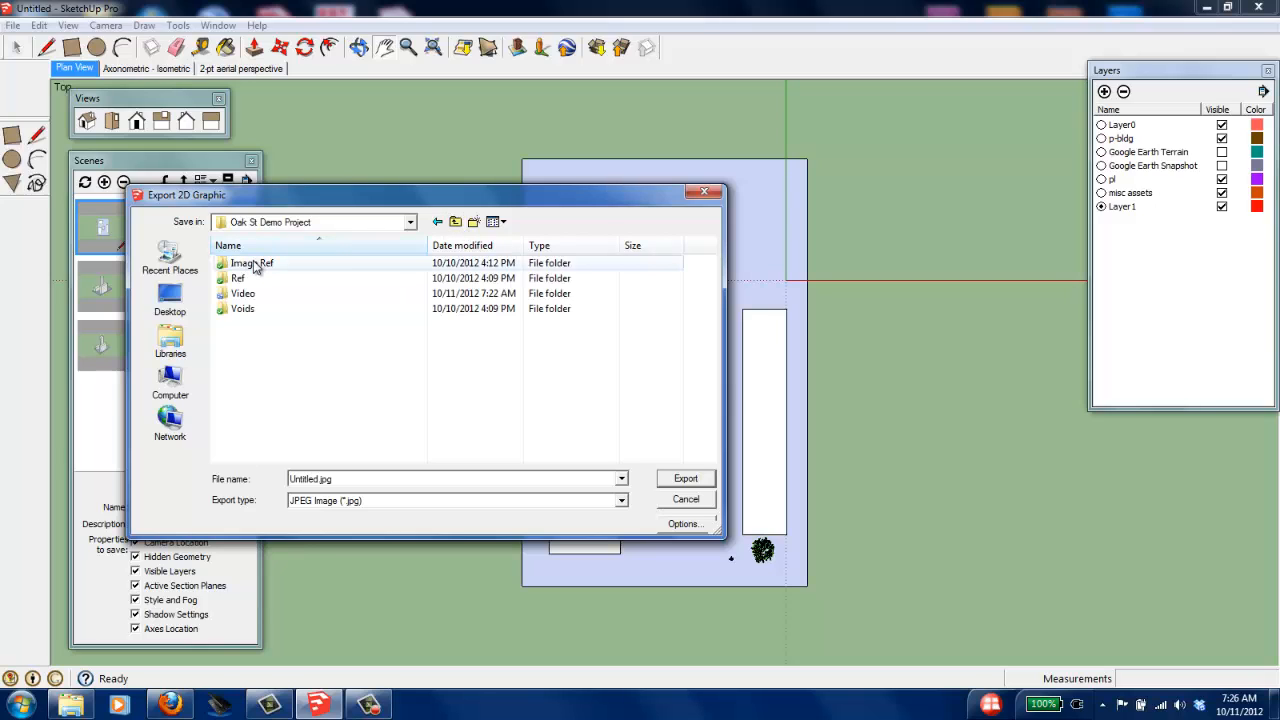
{"action": "double_click", "coordinate": [257, 264]}
Step: Name the JPEG image "plan view" and export it
{"action": "left_click", "coordinate": [352, 479]}
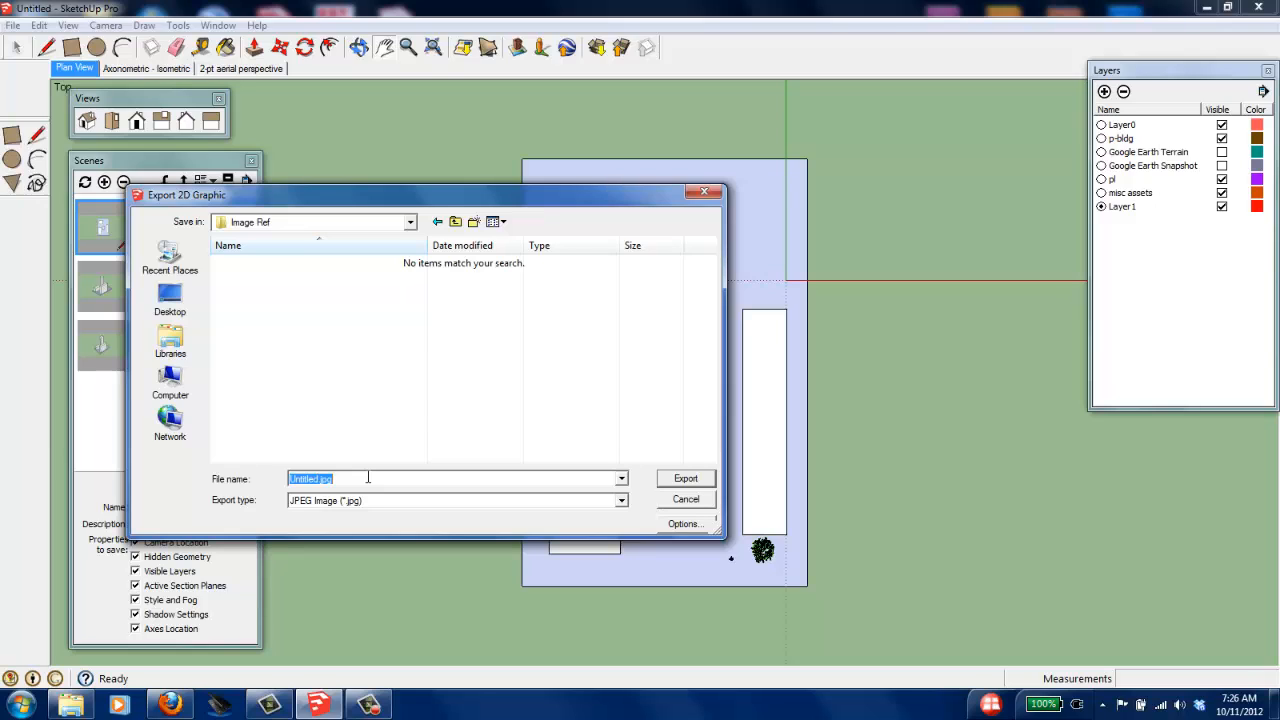
{"action": "type", "text": "plan view"}
{"action": "left_click", "coordinate": [706, 484]}
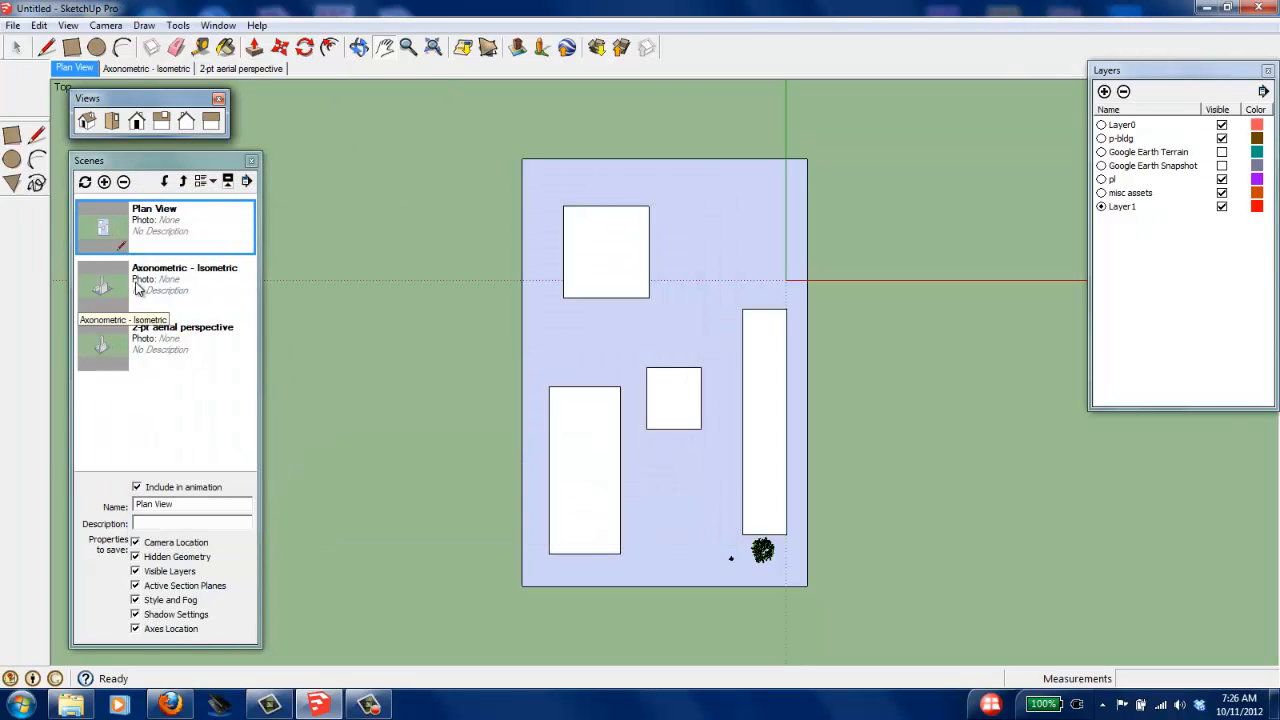
Step: Activate the Axonometric - Isometric scene and export it as a JPEG 2D graphic named "axonometric"
{"action": "left_click", "coordinate": [165, 282]}
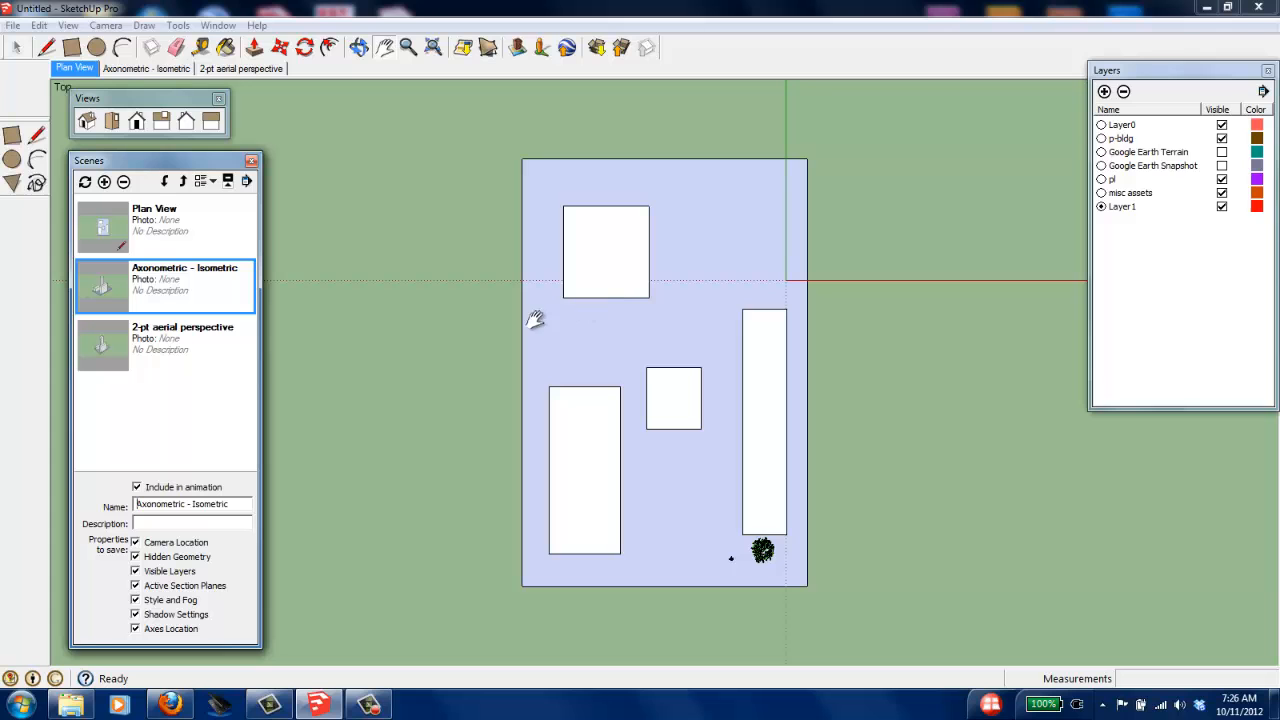
{"action": "double_click", "coordinate": [186, 289]}
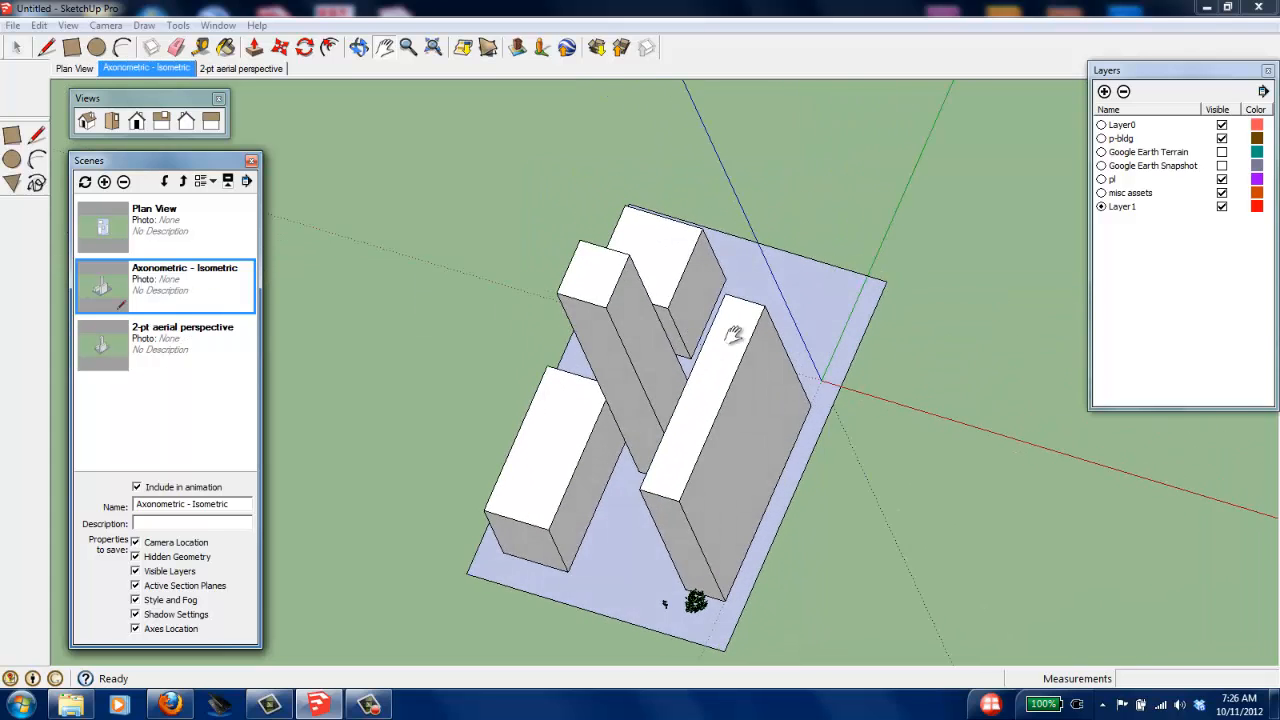
{"action": "left_click", "coordinate": [14, 25]}
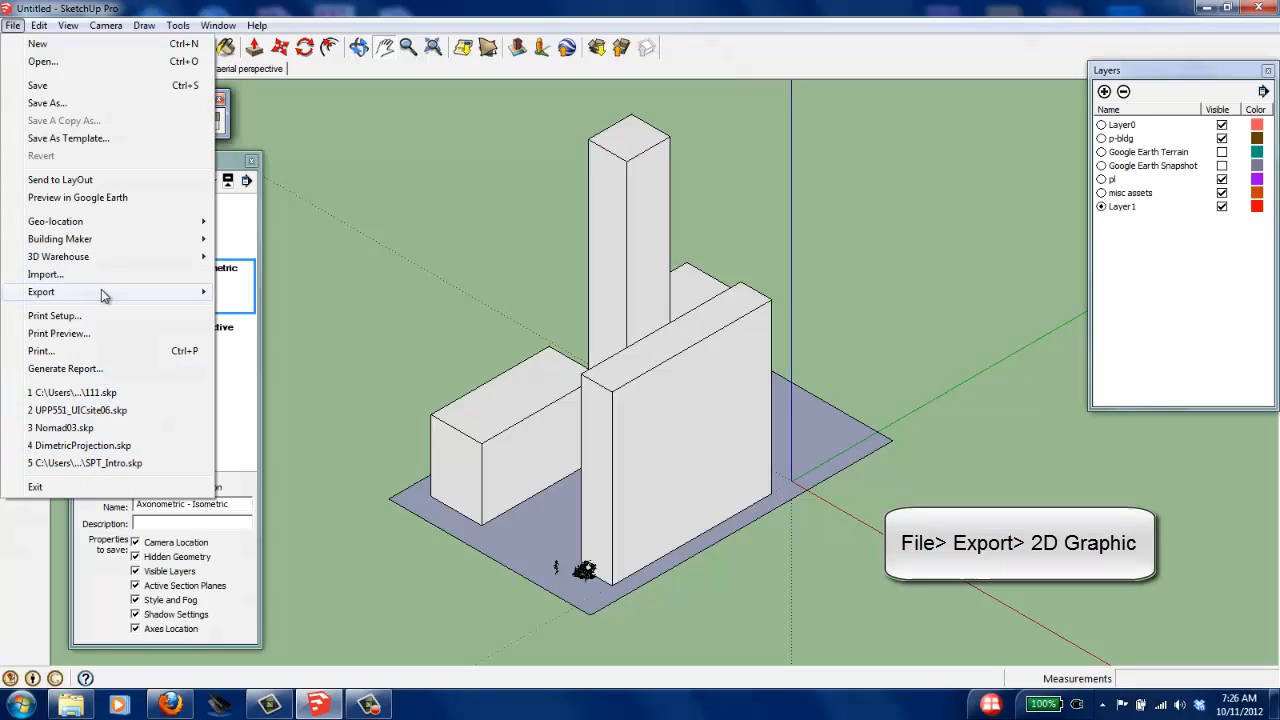
{"action": "mouse_move", "coordinate": [191, 296]}
{"action": "left_click", "coordinate": [266, 310]}
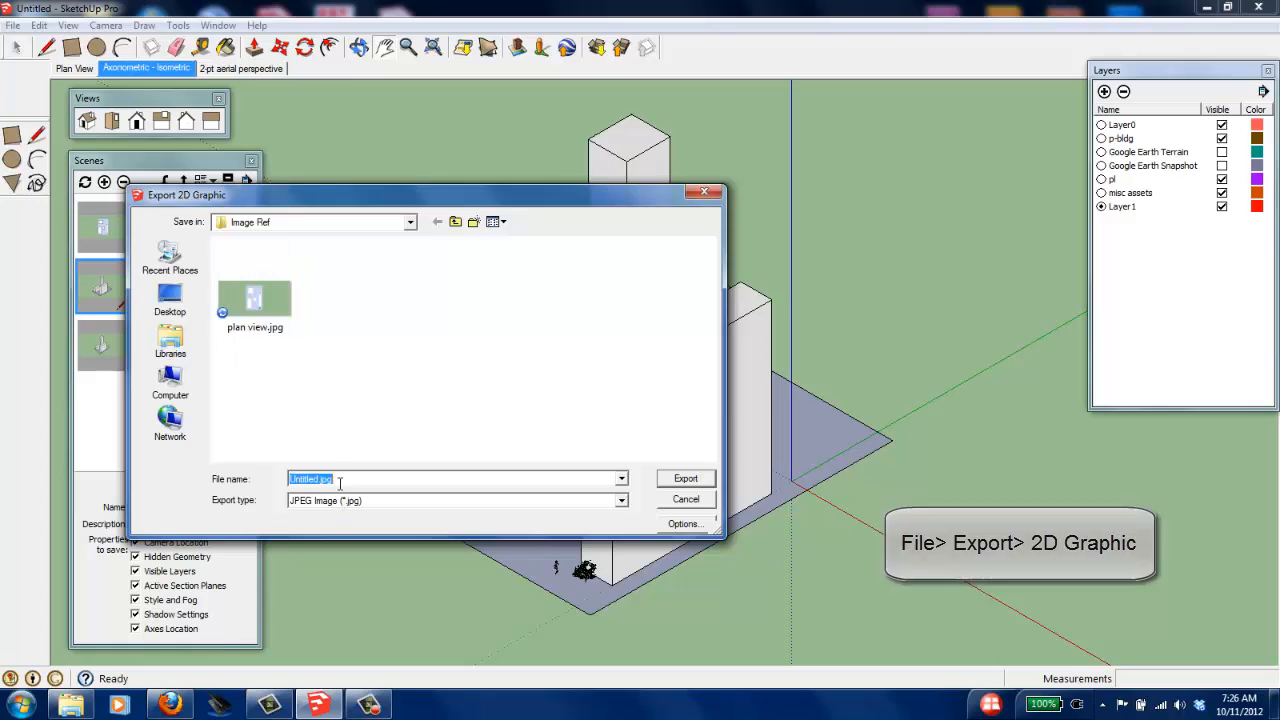
{"action": "type", "text": "axonometric"}
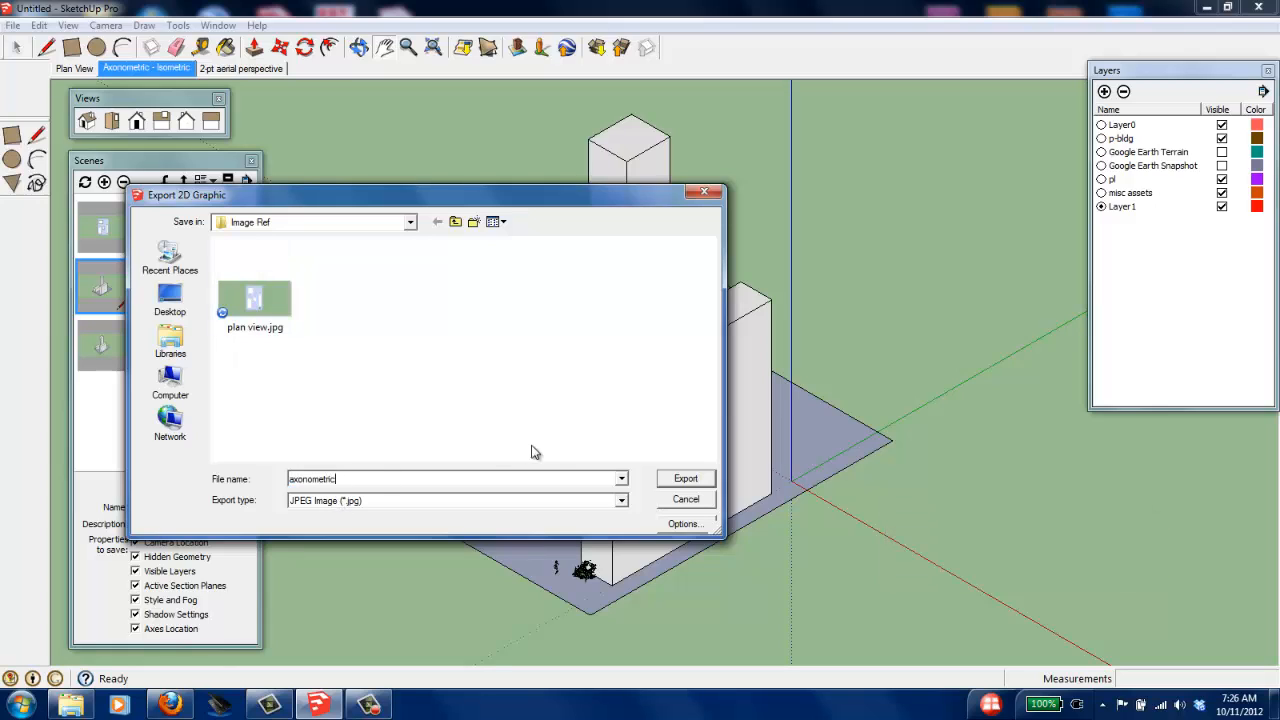
{"action": "left_click", "coordinate": [684, 478]}
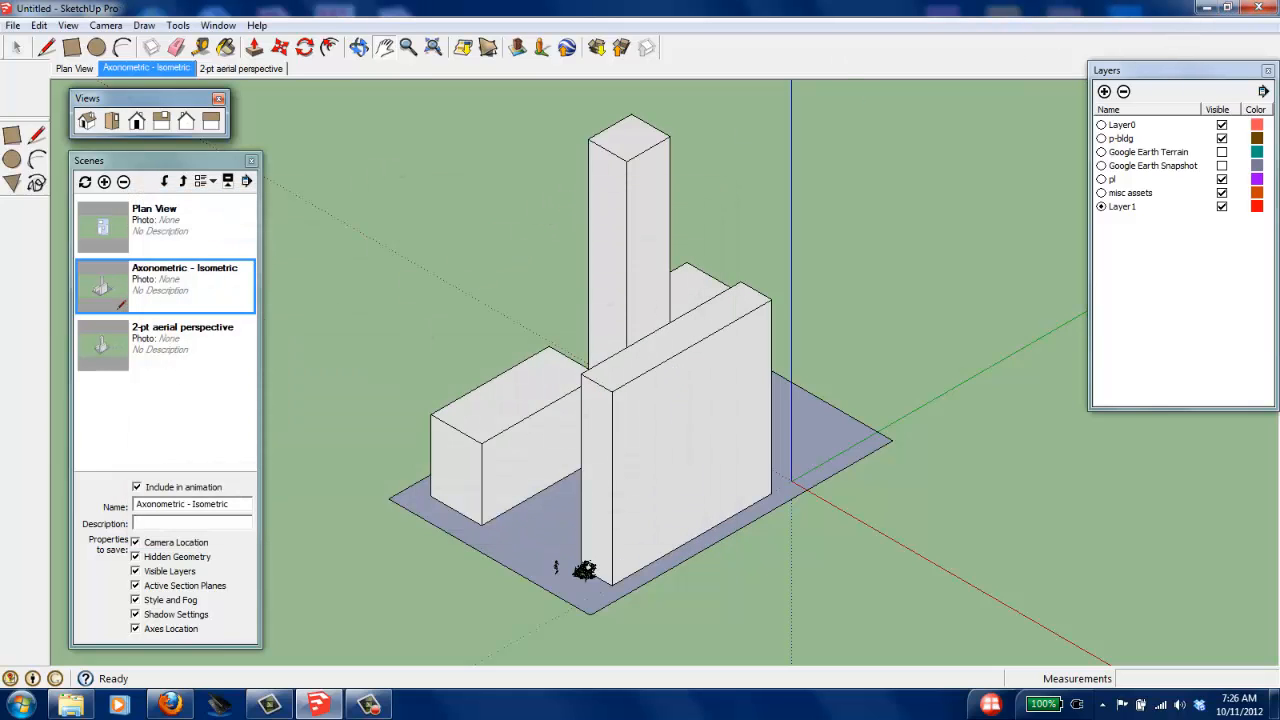
Step: Switch to Adobe Illustrator CS5 and start a new document with its units set to inches
{"action": "left_click", "coordinate": [1204, 8]}
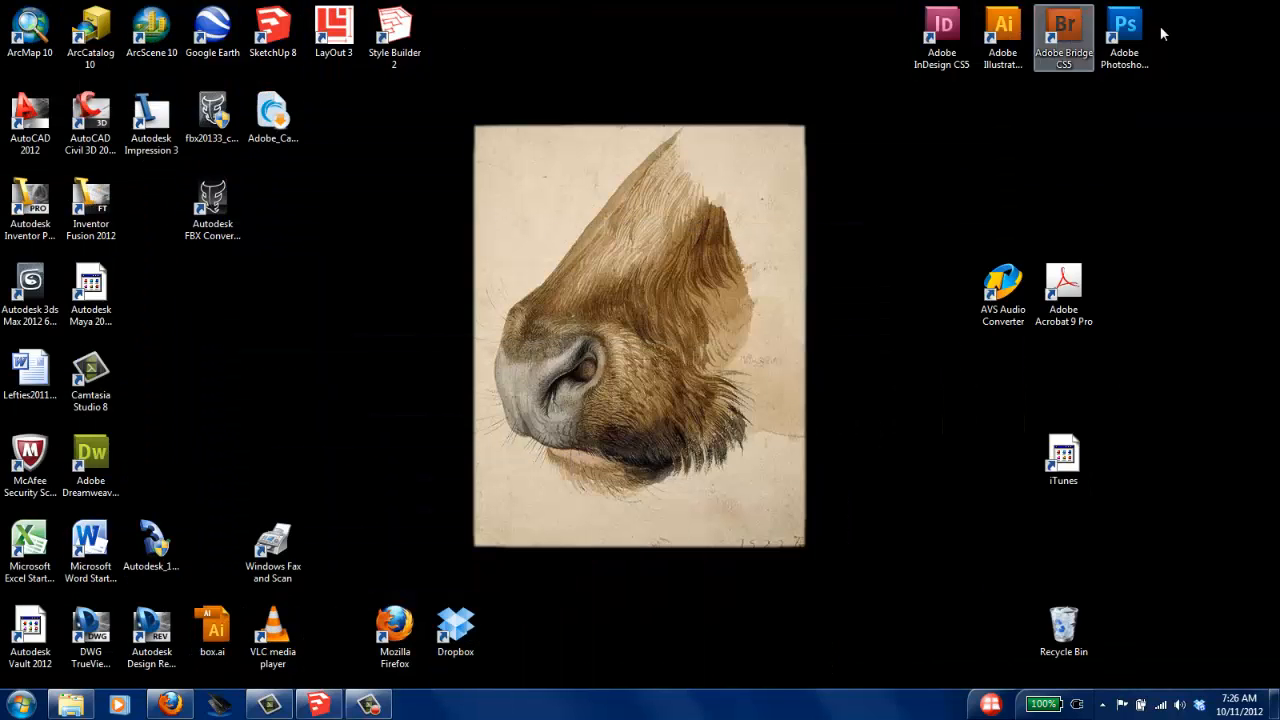
{"action": "left_click", "coordinate": [1008, 32]}
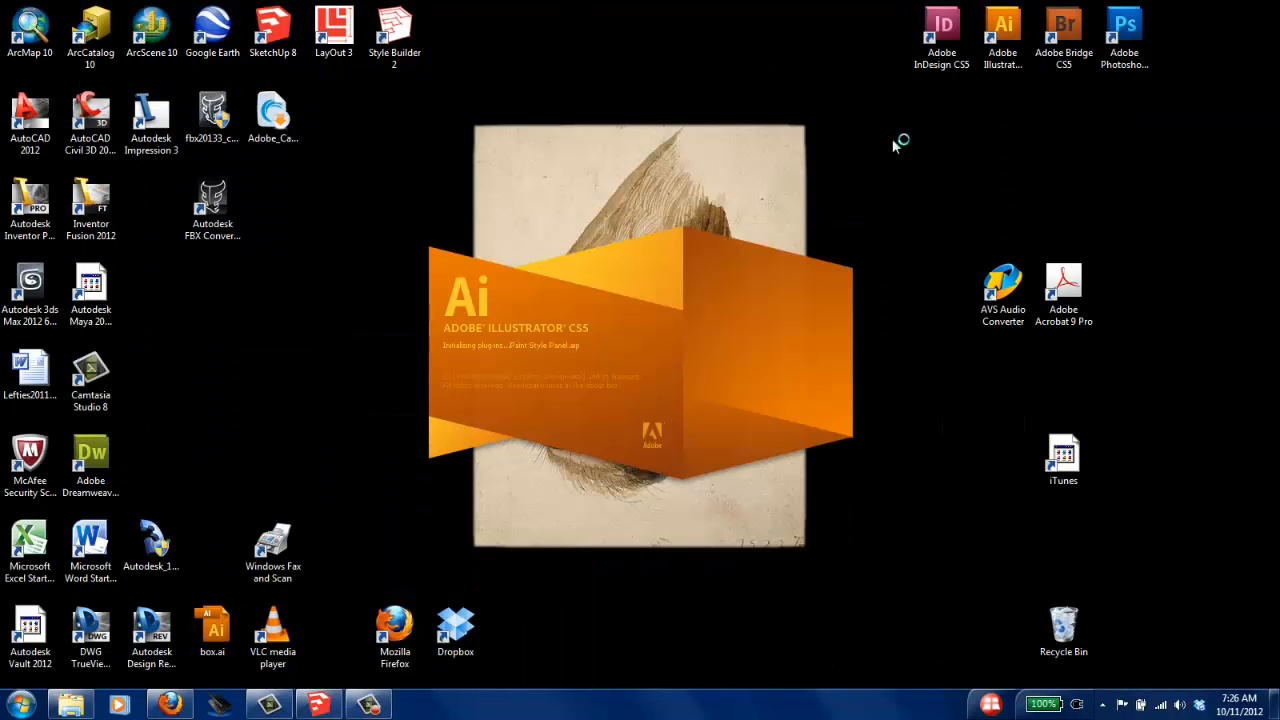
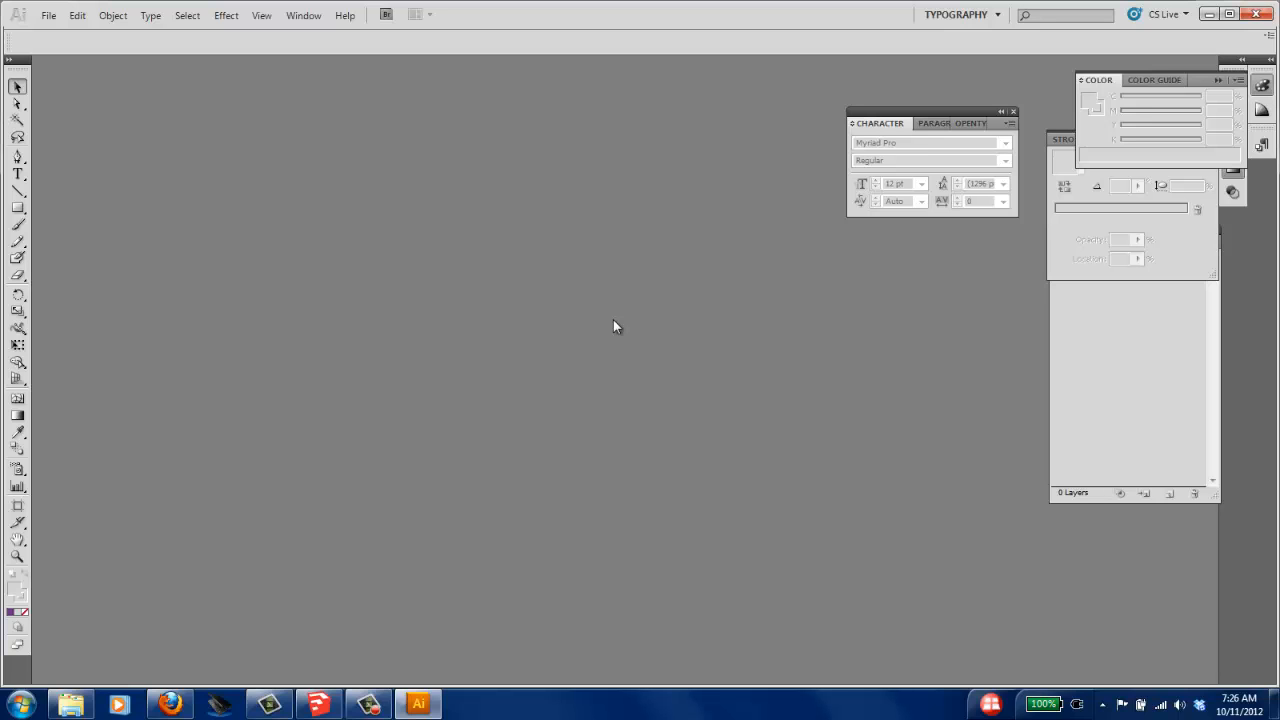
{"action": "key", "text": "ctrl+n"}
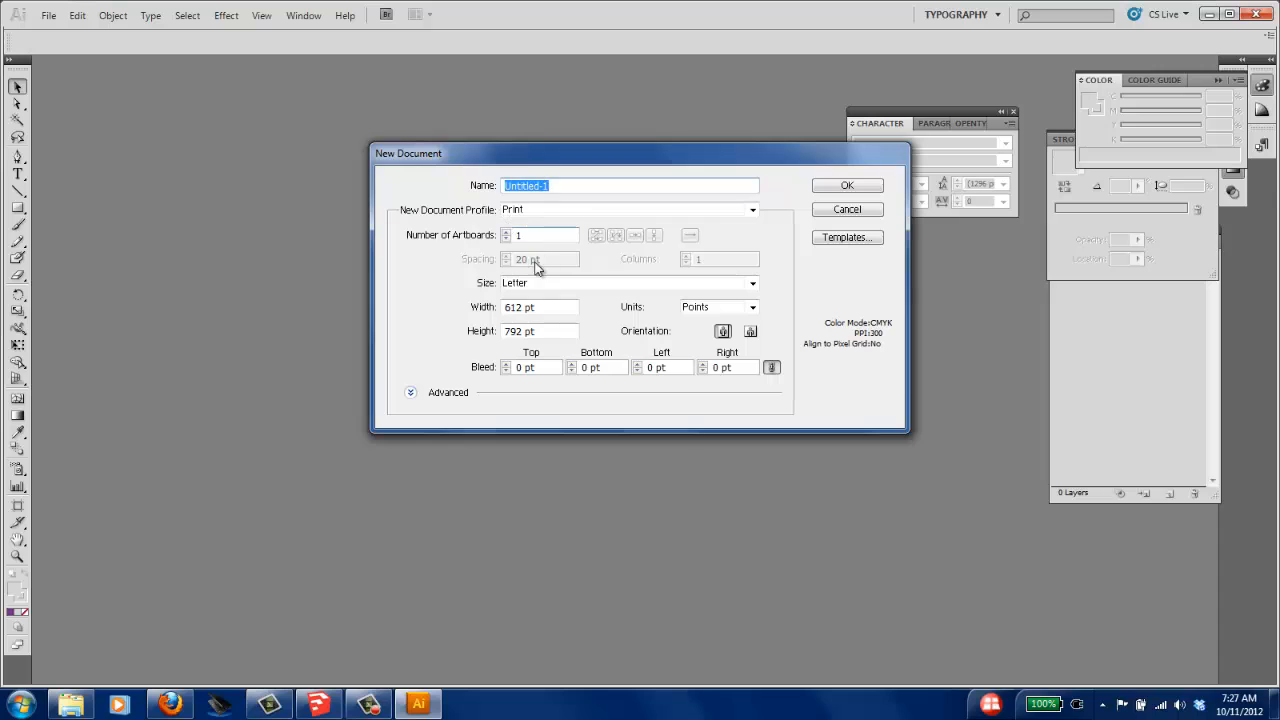
{"action": "left_click", "coordinate": [754, 308]}
{"action": "left_click", "coordinate": [720, 346]}
{"action": "left_click", "coordinate": [753, 284]}
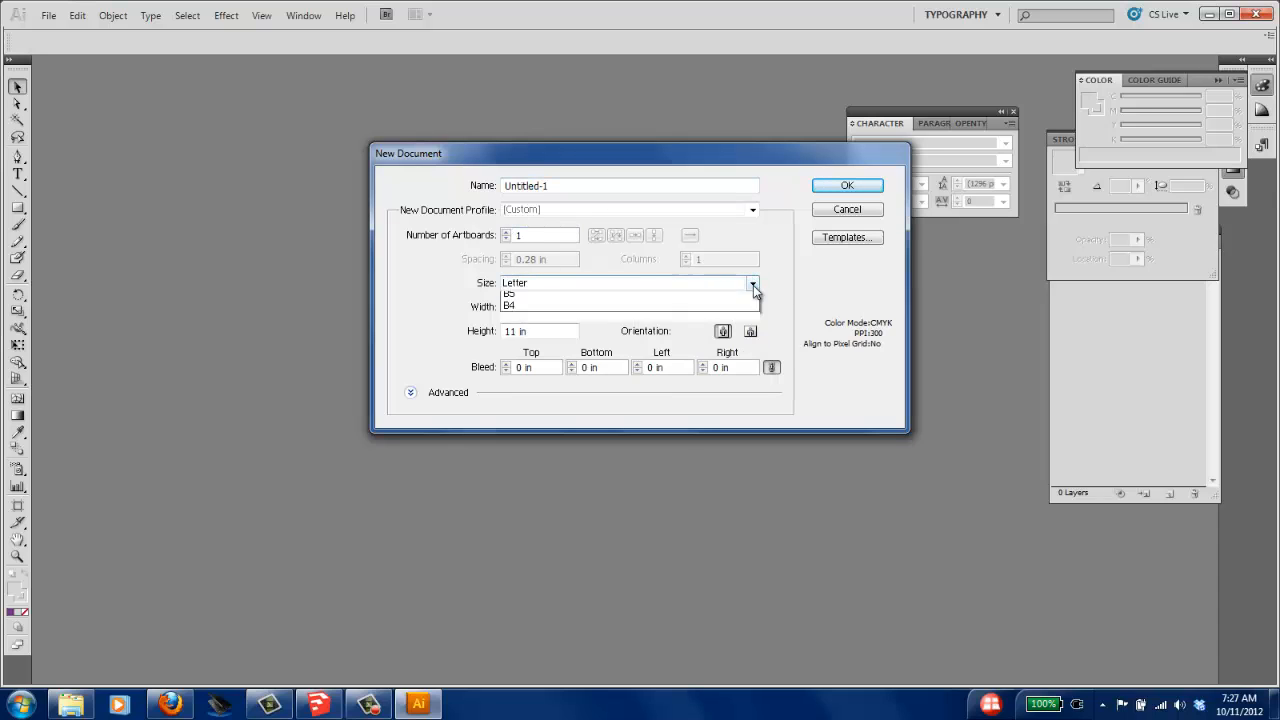
{"action": "left_click", "coordinate": [566, 314]}
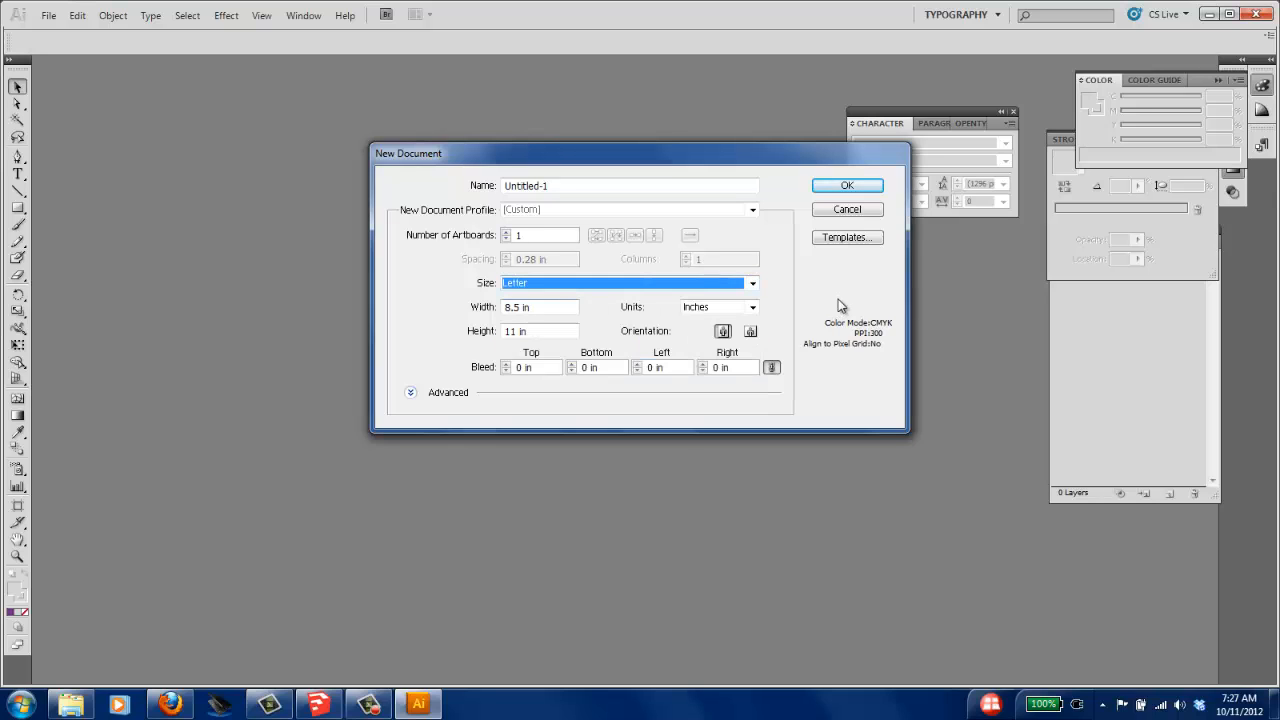
Step: Set the new document's width to 24 in and height to 36 in in portrait orientation, and create it
{"action": "left_click_drag", "start_coordinate": [552, 308], "coordinate": [408, 293]}
{"action": "type", "text": "2"}
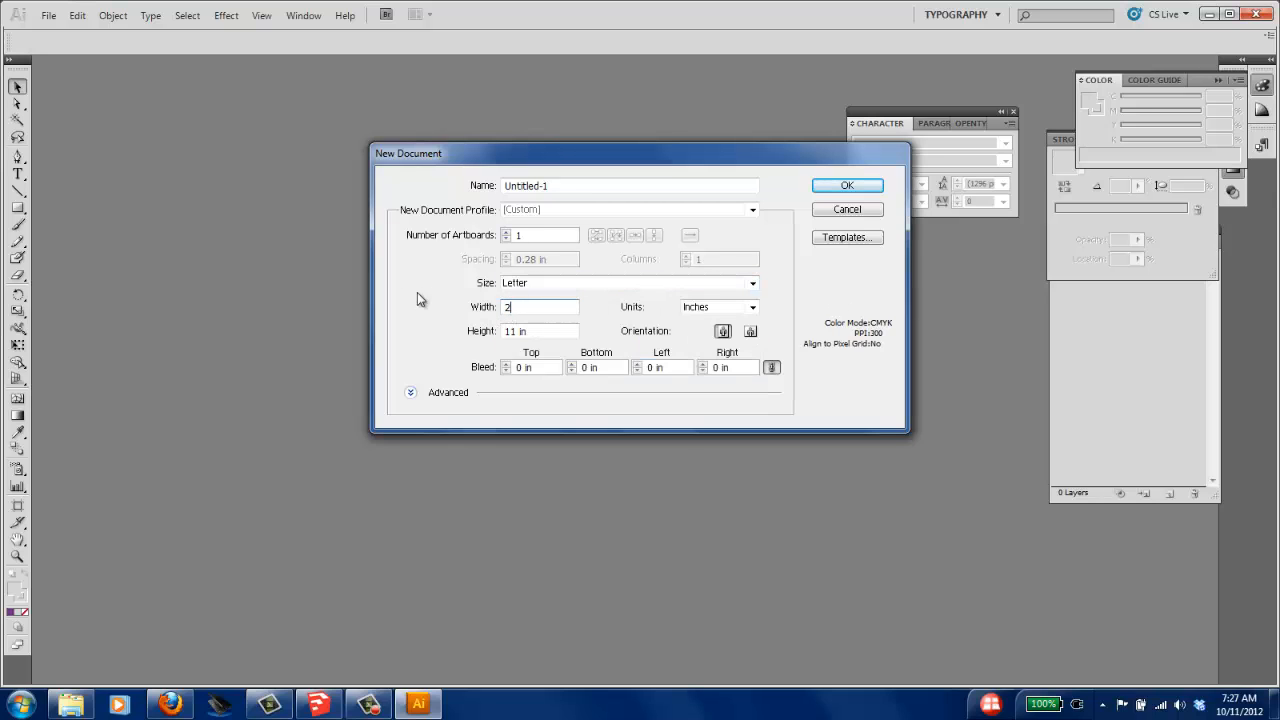
{"action": "type", "text": "4"}
{"action": "key", "text": "Tab"}
{"action": "type", "text": "36"}
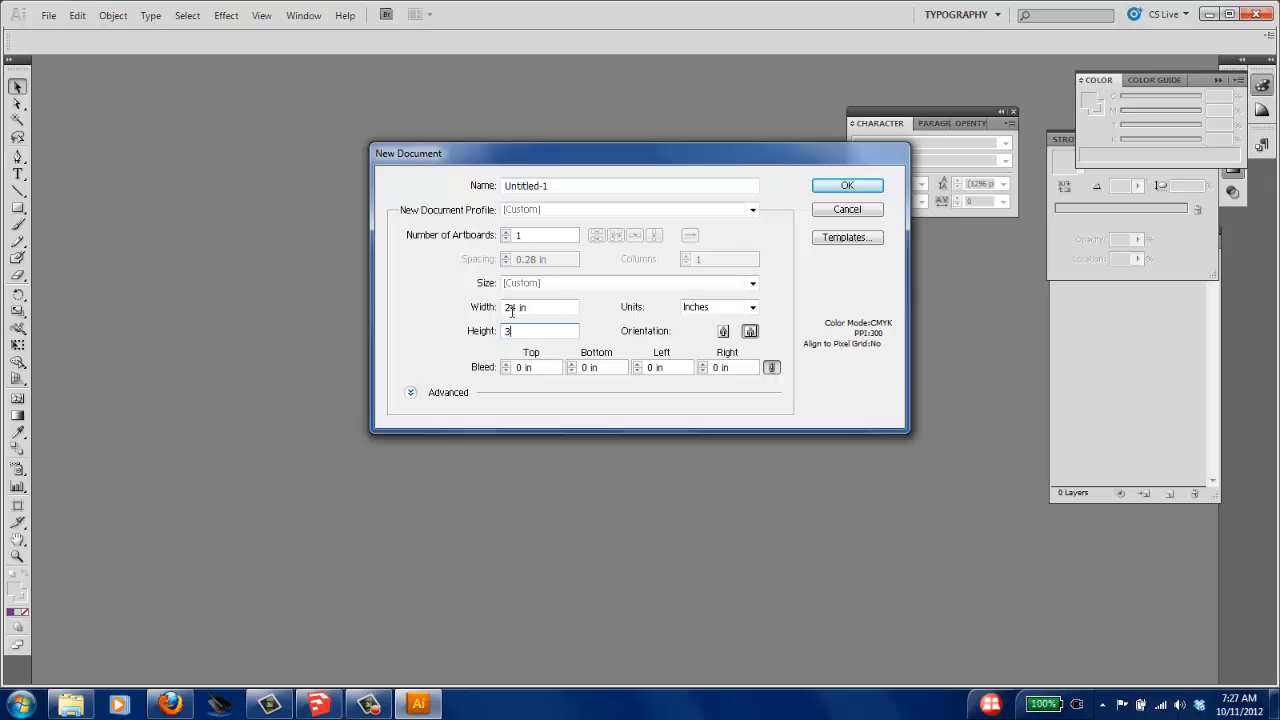
{"action": "left_click", "coordinate": [563, 310]}
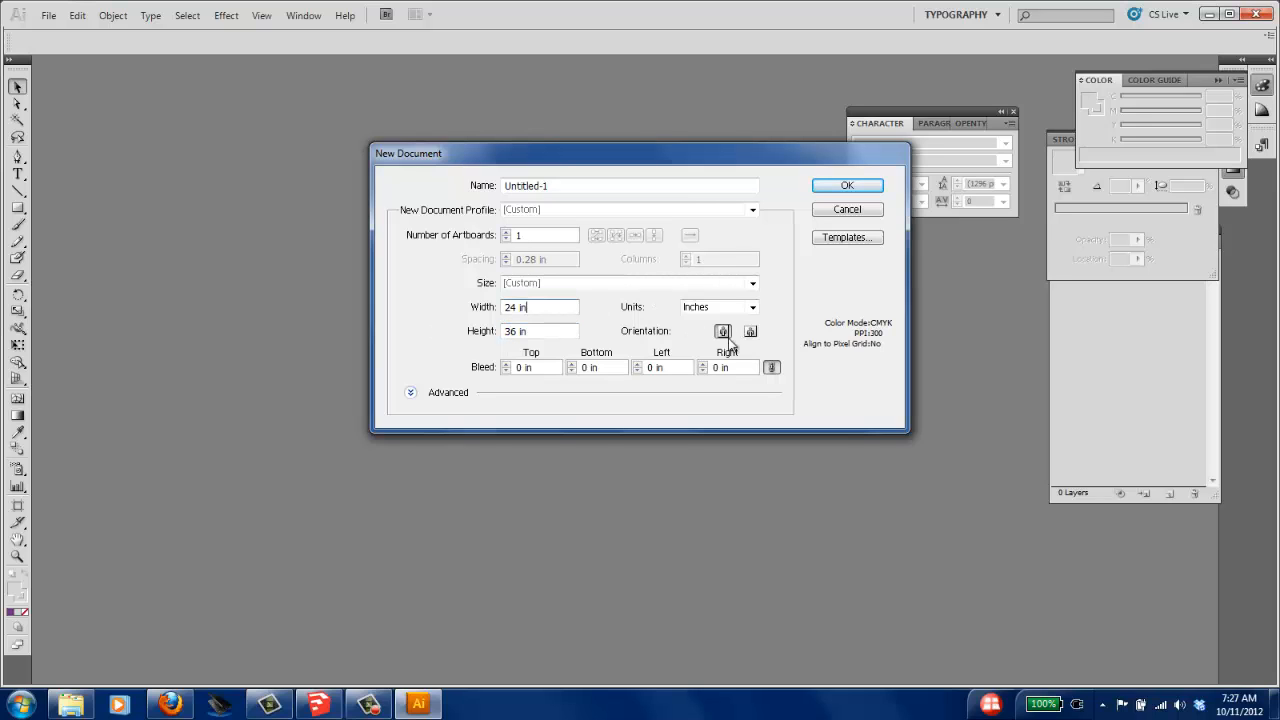
{"action": "left_click", "coordinate": [857, 186]}
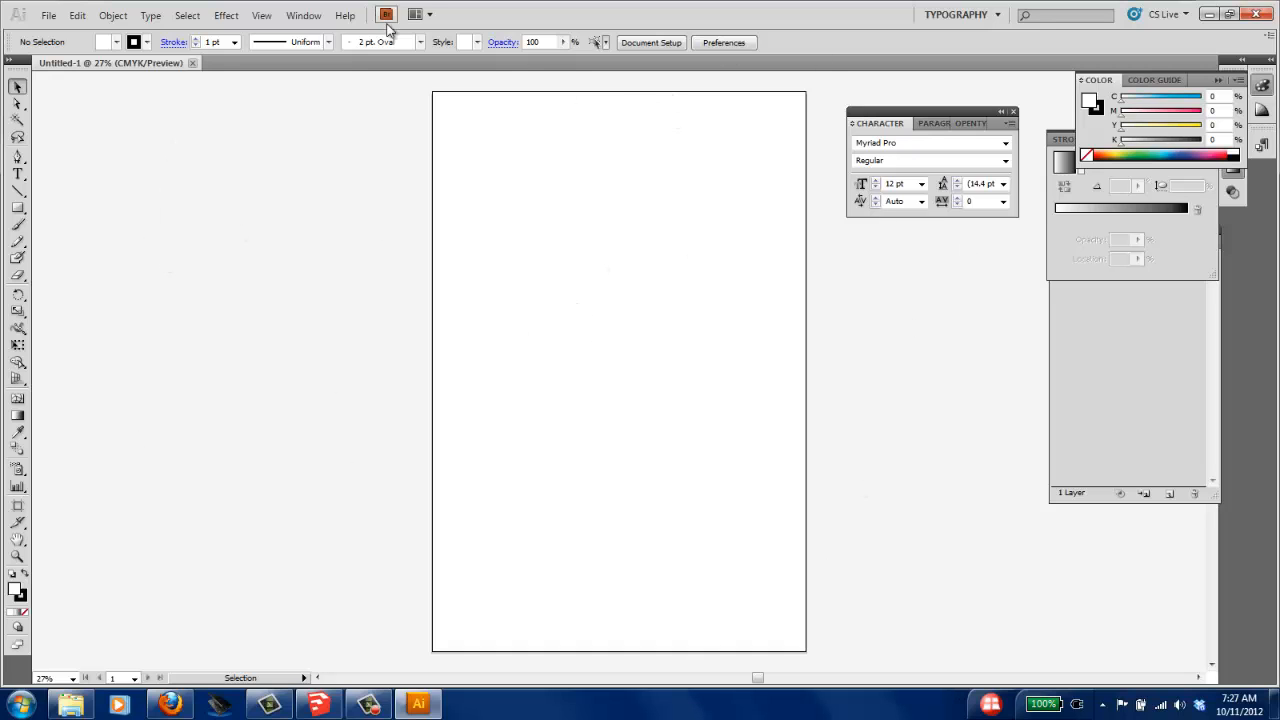
Step: Show the document grid over the artboard and hide it again
{"action": "left_click", "coordinate": [261, 15]}
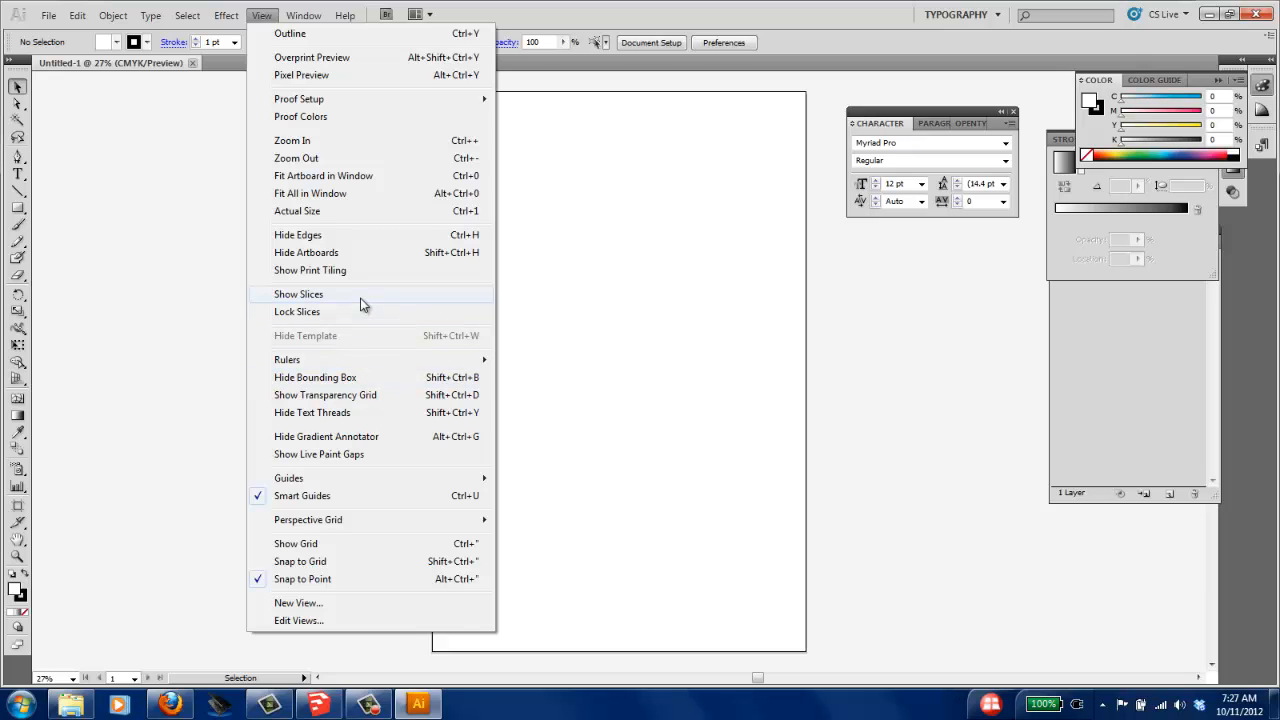
{"action": "left_click", "coordinate": [352, 543]}
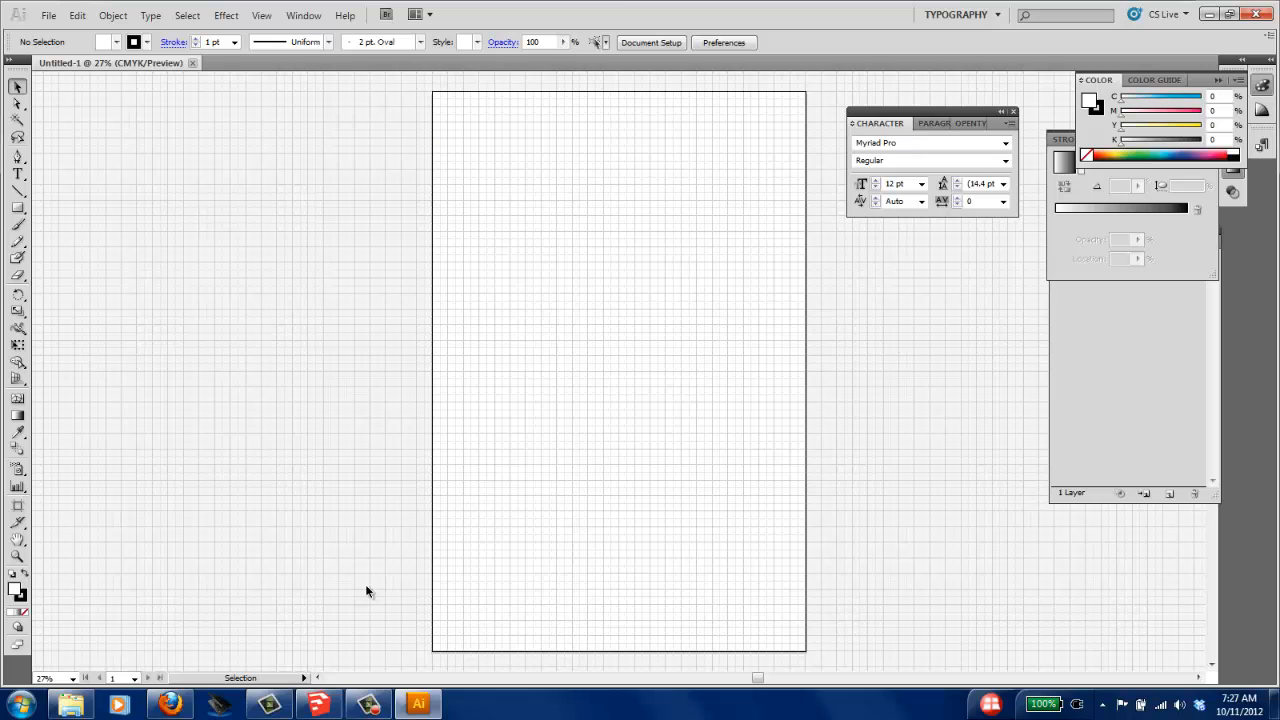
{"action": "left_click", "coordinate": [261, 15]}
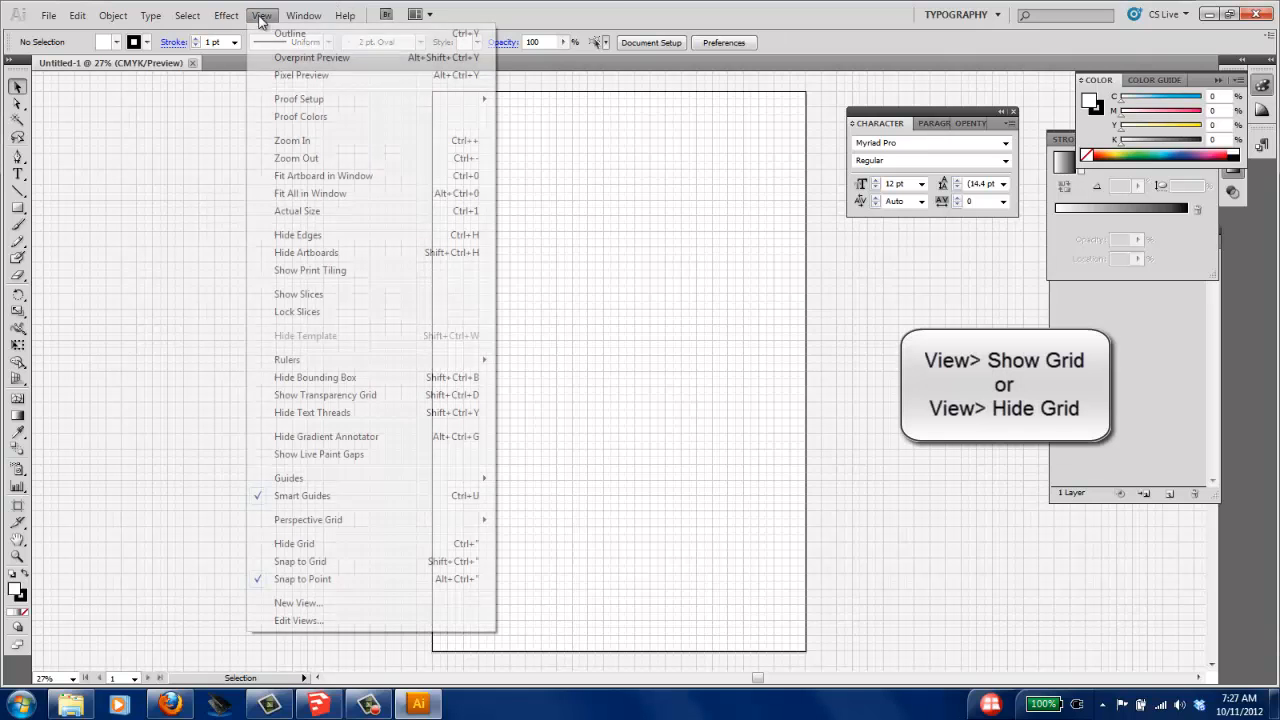
{"action": "left_click", "coordinate": [366, 545]}
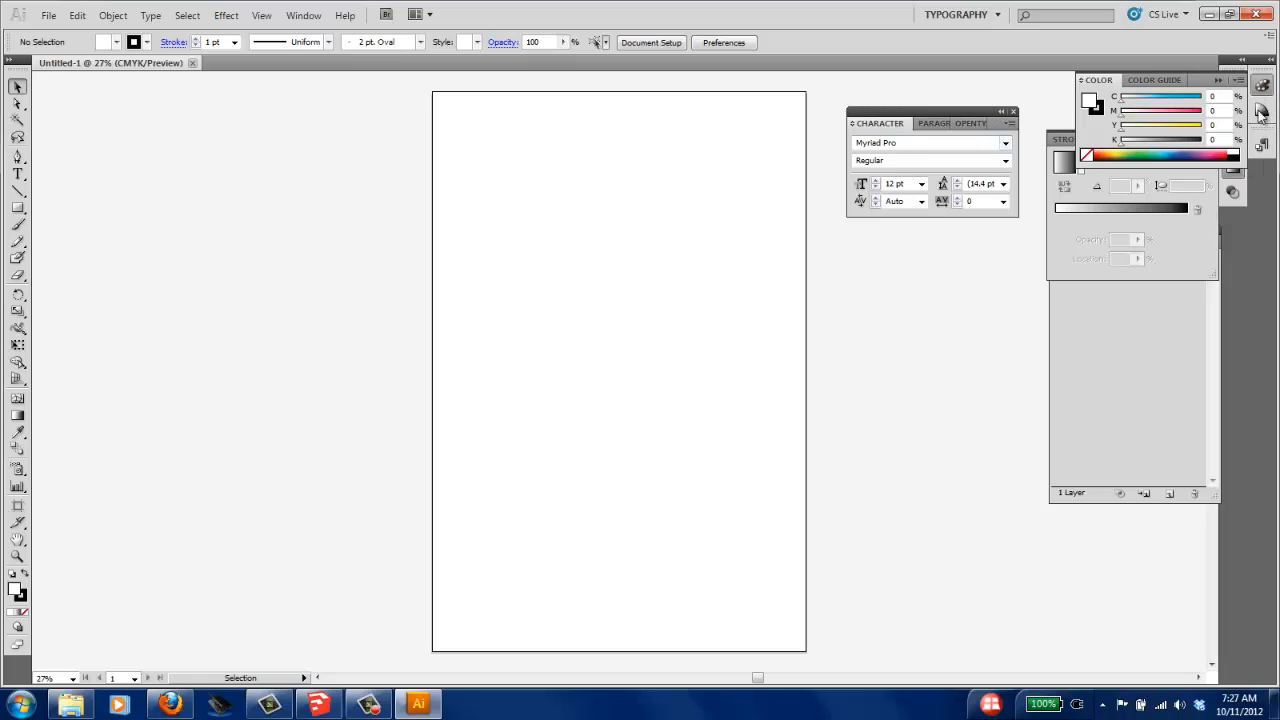
Step: Bring the layer list out from under the overlapping gradient settings so its layers can be reached
{"action": "left_click", "coordinate": [300, 18]}
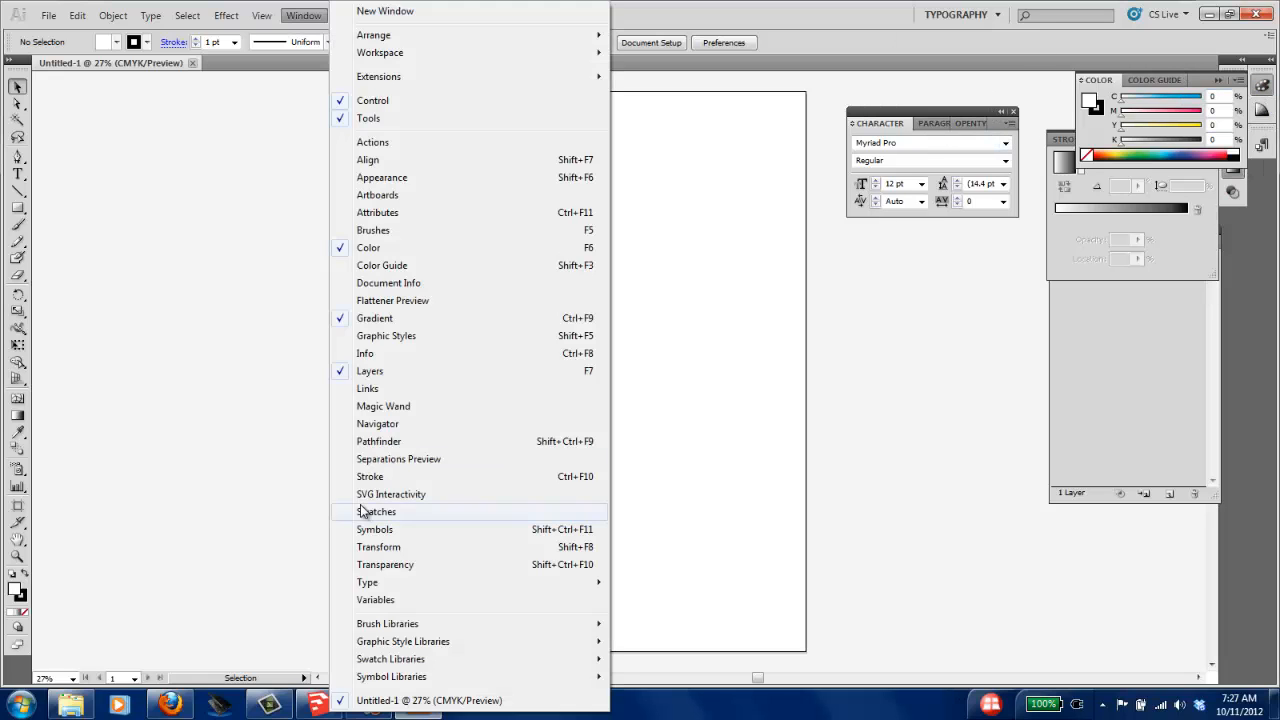
{"action": "left_click", "coordinate": [392, 371]}
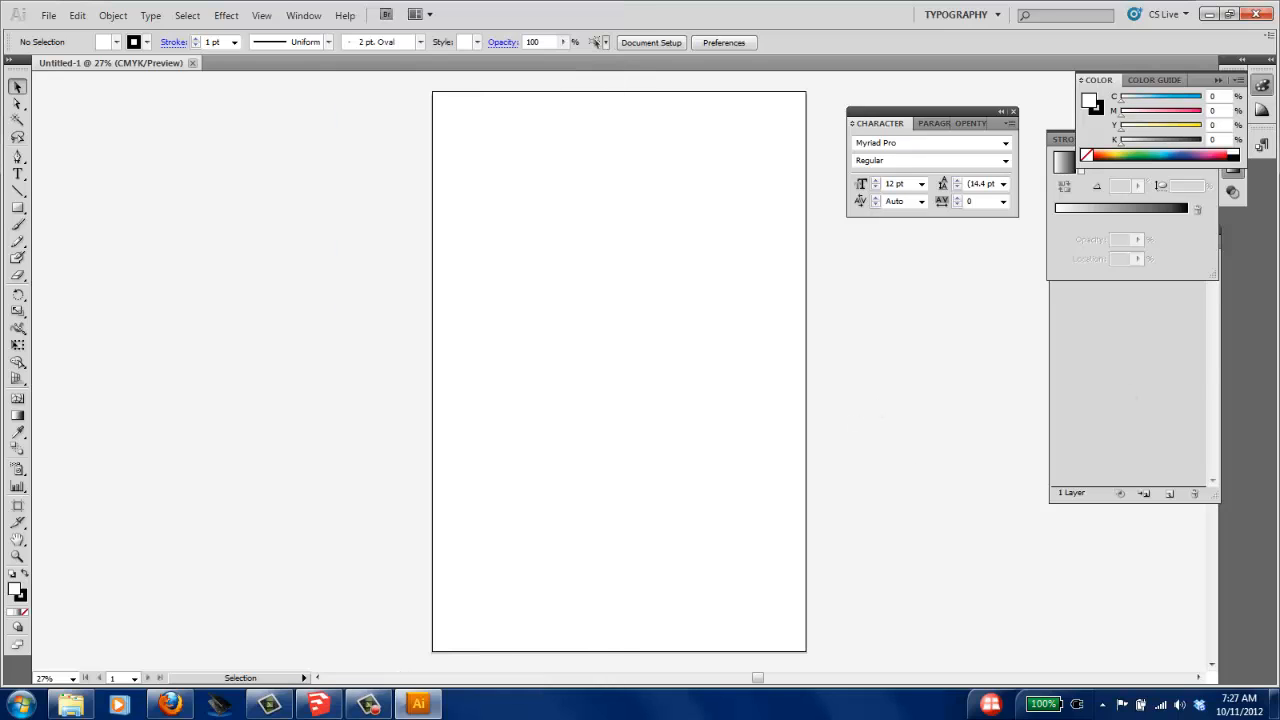
{"action": "left_click_drag", "start_coordinate": [1141, 237], "coordinate": [1145, 325]}
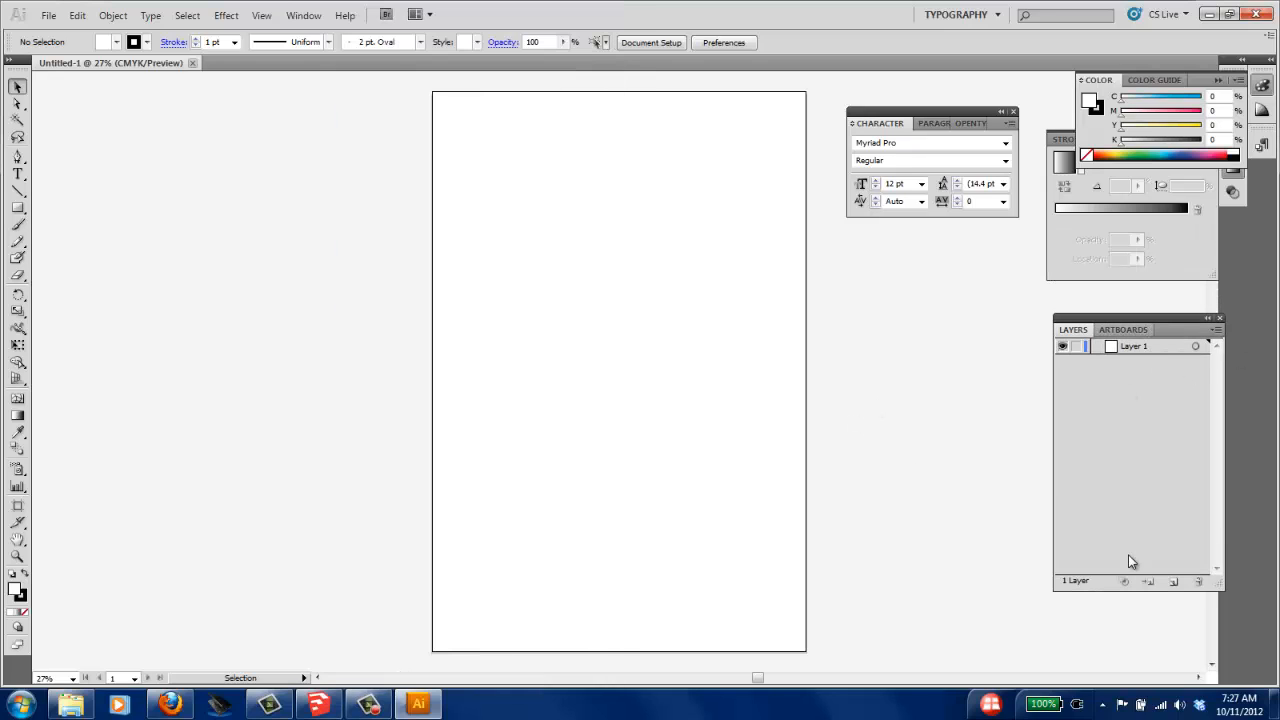
Step: Add a second layer to the document and rename Layer 1 as "grid"
{"action": "left_click", "coordinate": [1173, 581]}
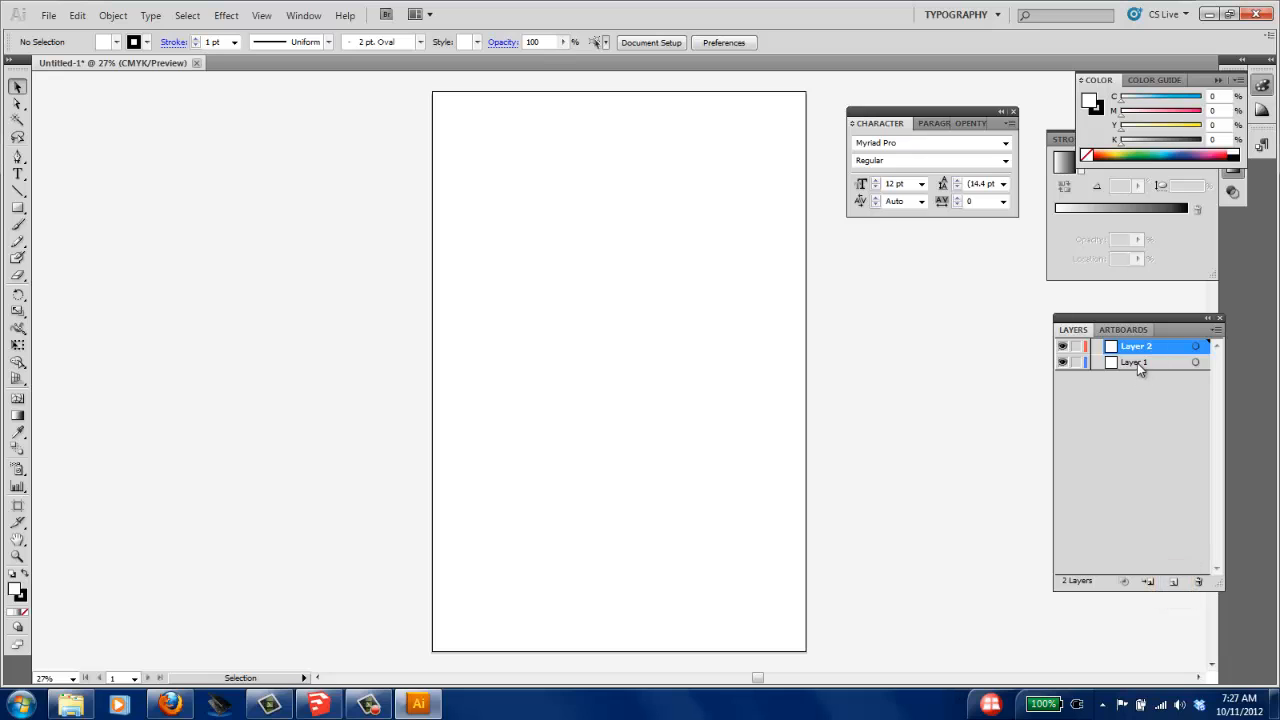
{"action": "double_click", "coordinate": [1140, 364]}
{"action": "type", "text": "grid"}
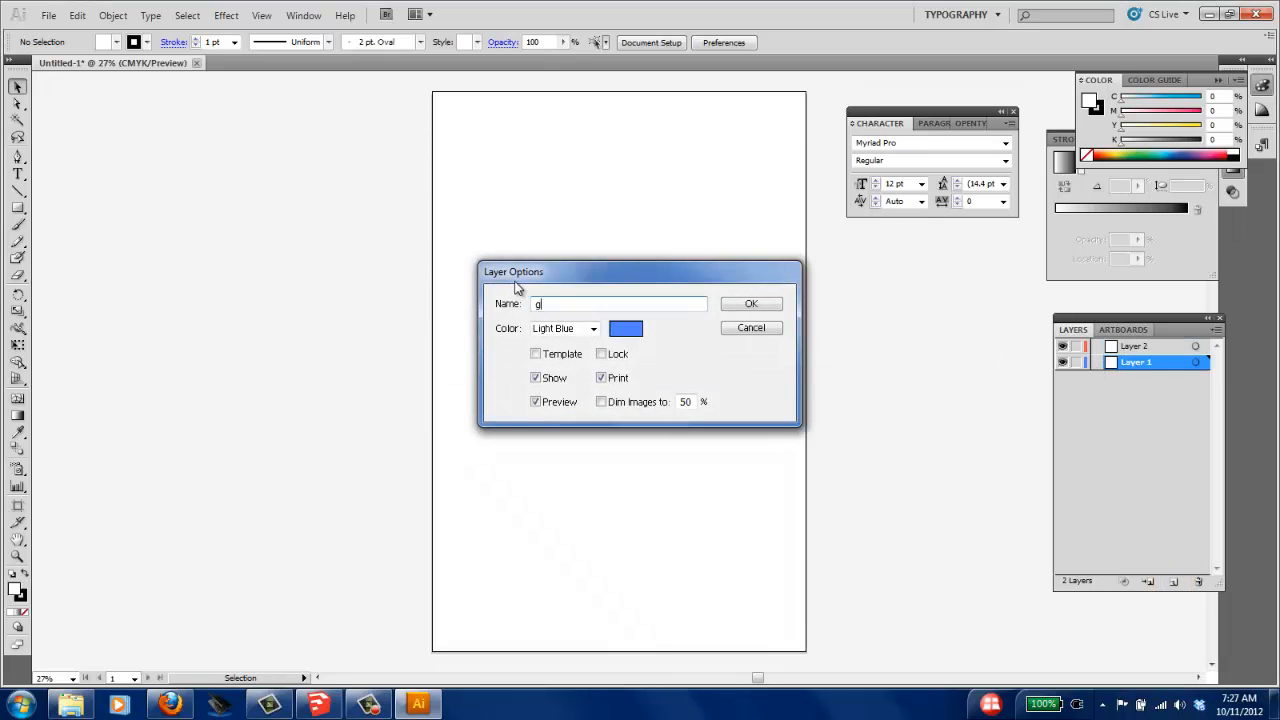
{"action": "left_click", "coordinate": [760, 305]}
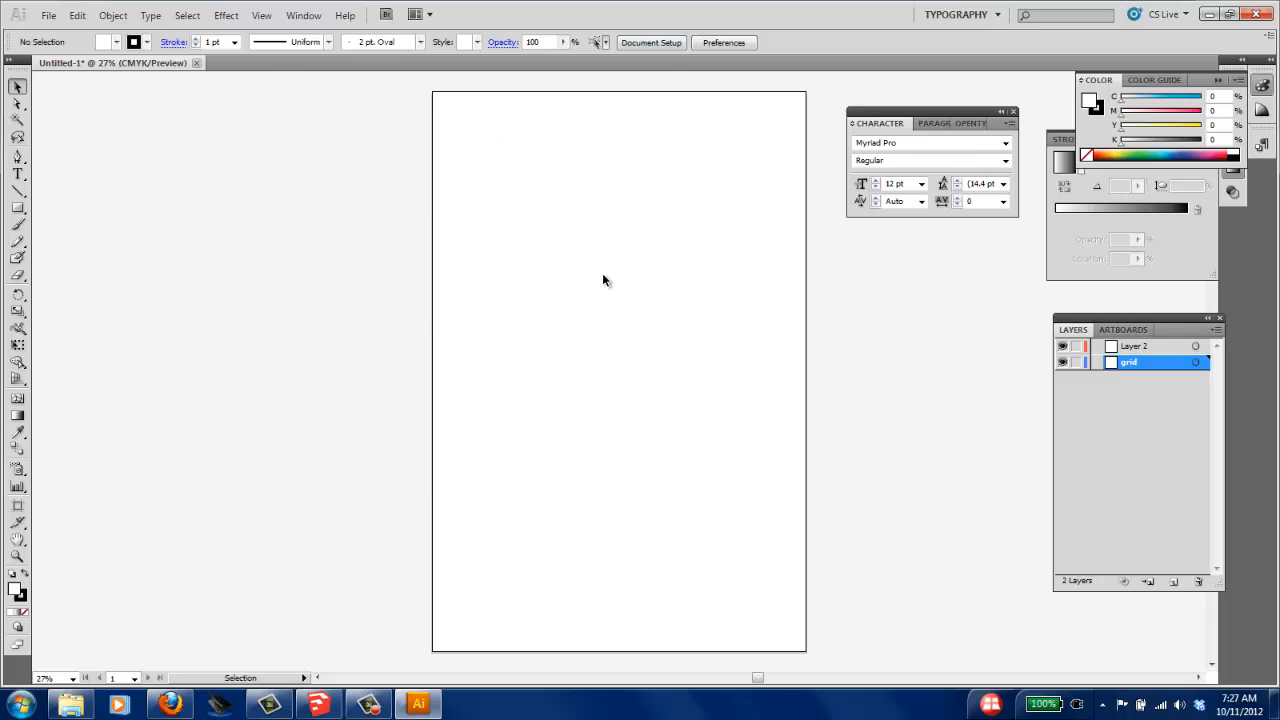
Step: Draw a rectangle about 21.4 by 28.65 in inside the artboard on the grid layer and give it a light blue stroke
{"action": "left_click", "coordinate": [17, 208]}
{"action": "left_click_drag", "start_coordinate": [455, 149], "coordinate": [787, 596]}
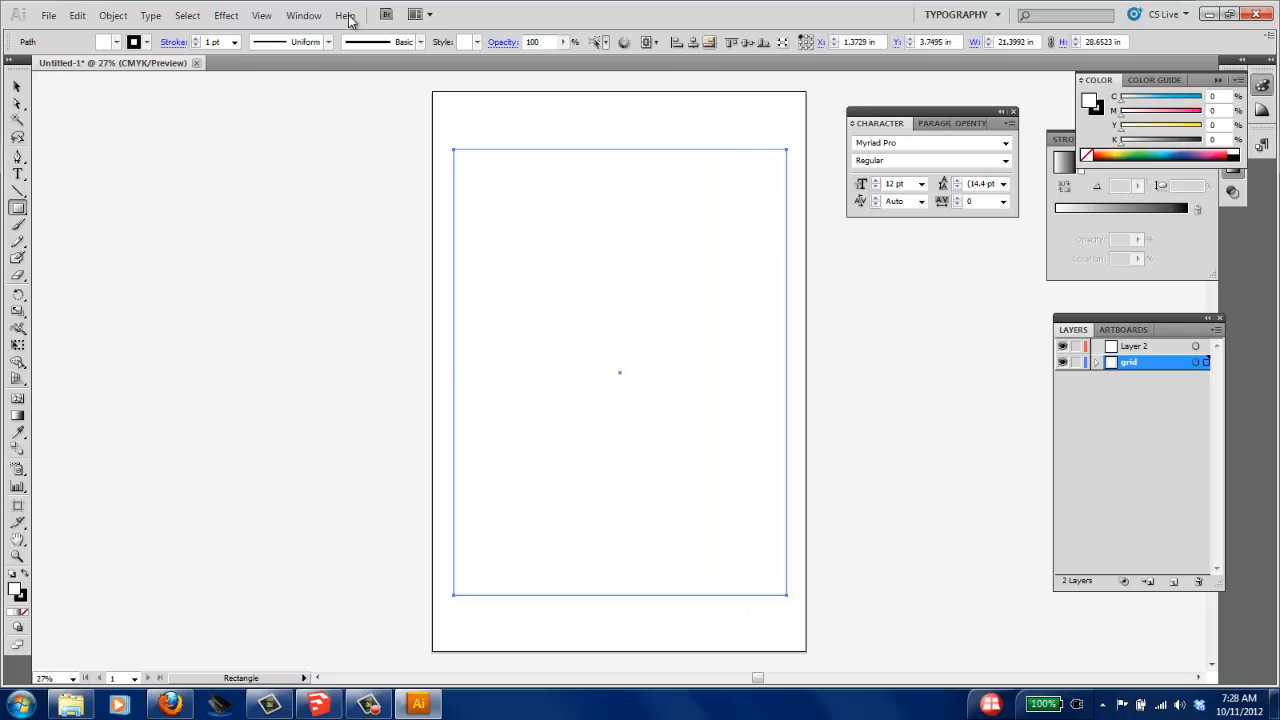
{"action": "left_click", "coordinate": [17, 87]}
{"action": "left_click", "coordinate": [147, 43]}
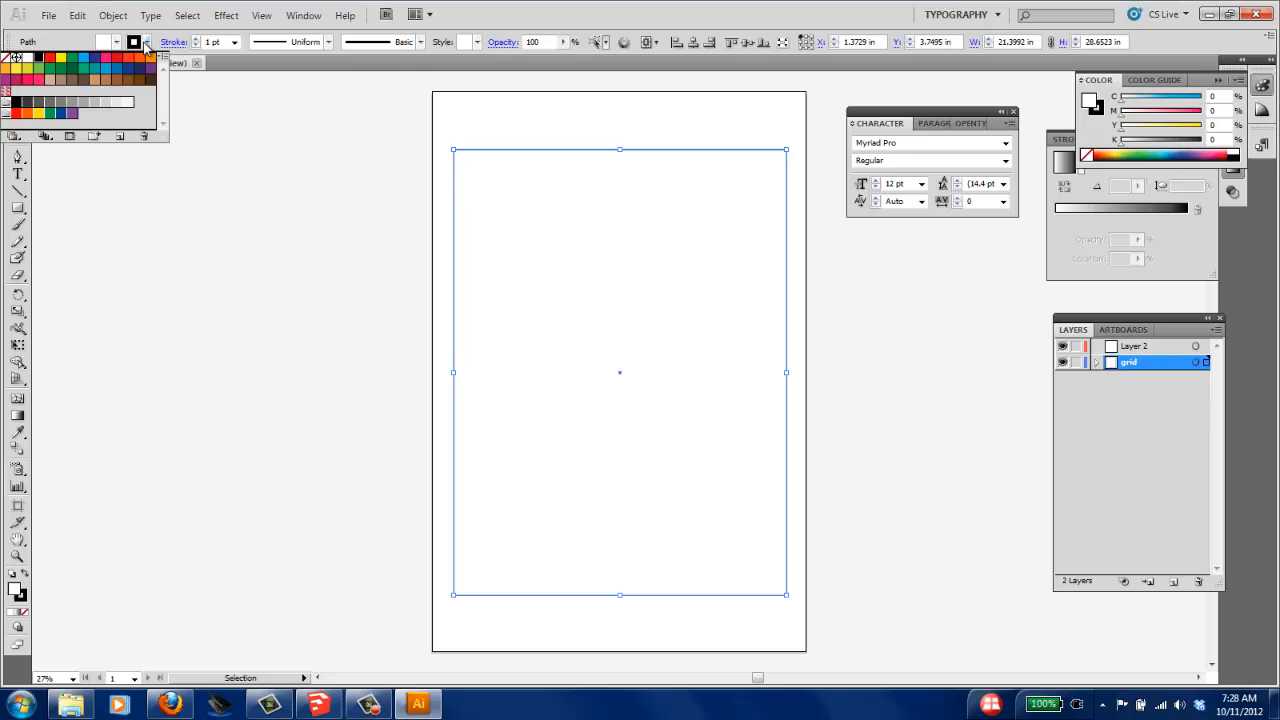
{"action": "left_click", "coordinate": [83, 58]}
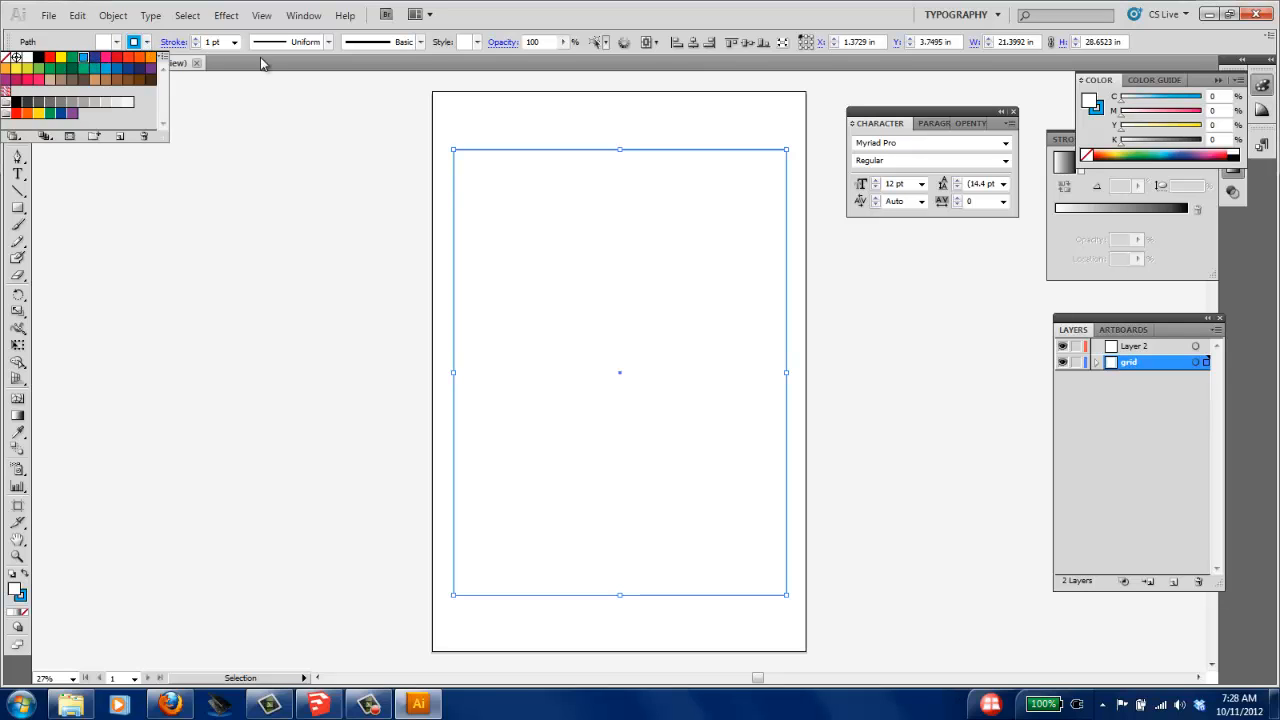
{"action": "left_click", "coordinate": [205, 49]}
{"action": "left_click", "coordinate": [231, 172]}
{"action": "left_click", "coordinate": [706, 180]}
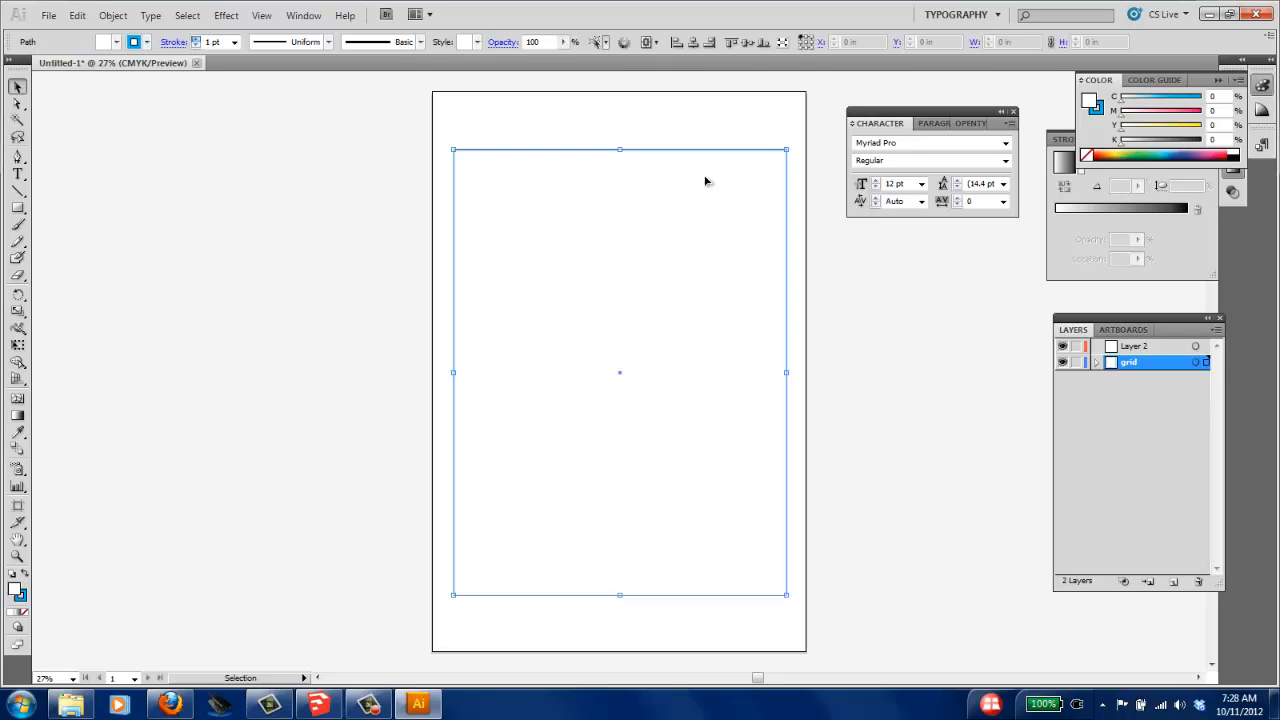
Step: Split the light blue rectangle into a grid of 6 rows and 4 columns with the preview on
{"action": "left_click", "coordinate": [112, 15]}
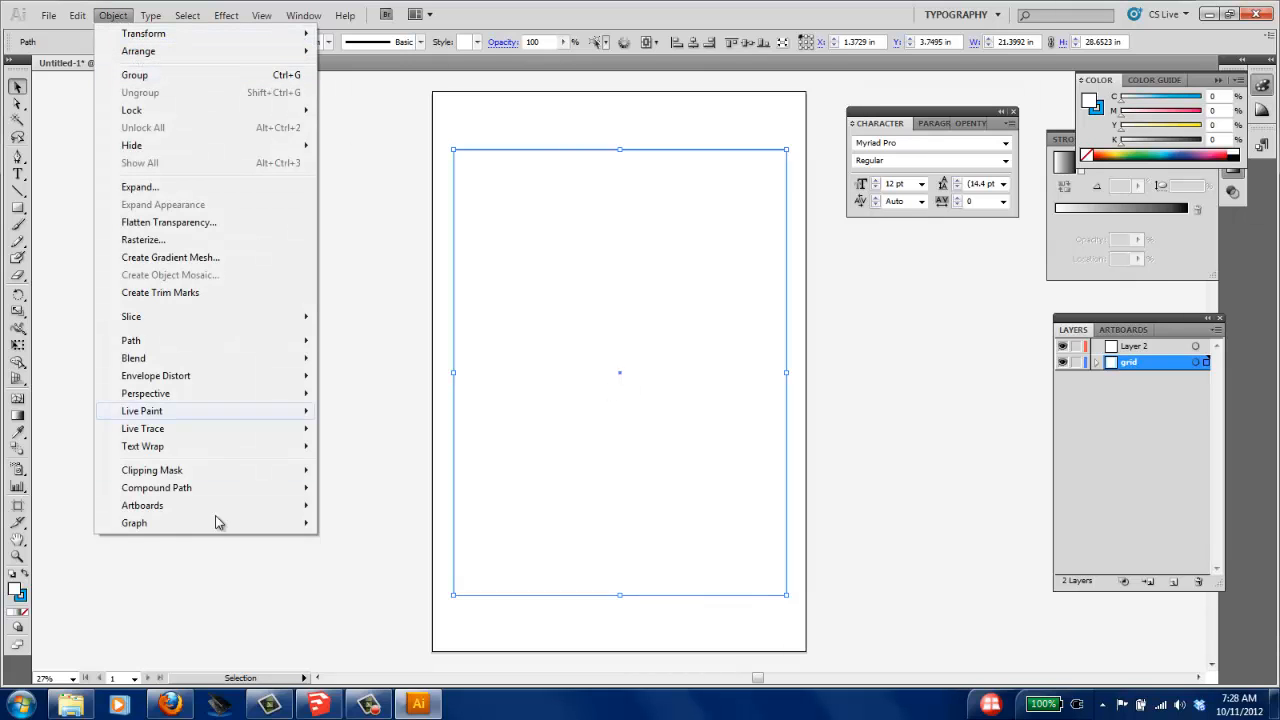
{"action": "mouse_move", "coordinate": [236, 342]}
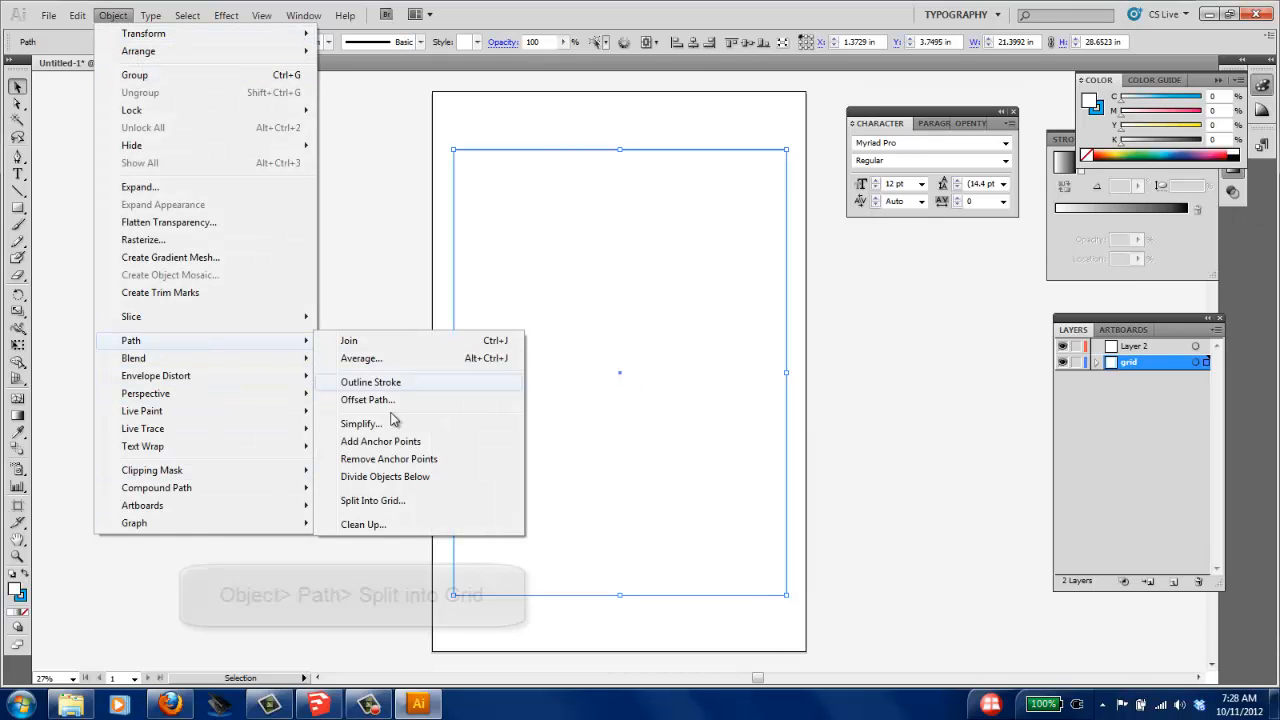
{"action": "left_click", "coordinate": [370, 500]}
{"action": "left_click_drag", "start_coordinate": [646, 258], "coordinate": [262, 97]}
{"action": "key", "text": "Tab"}
{"action": "type", "text": "4"}
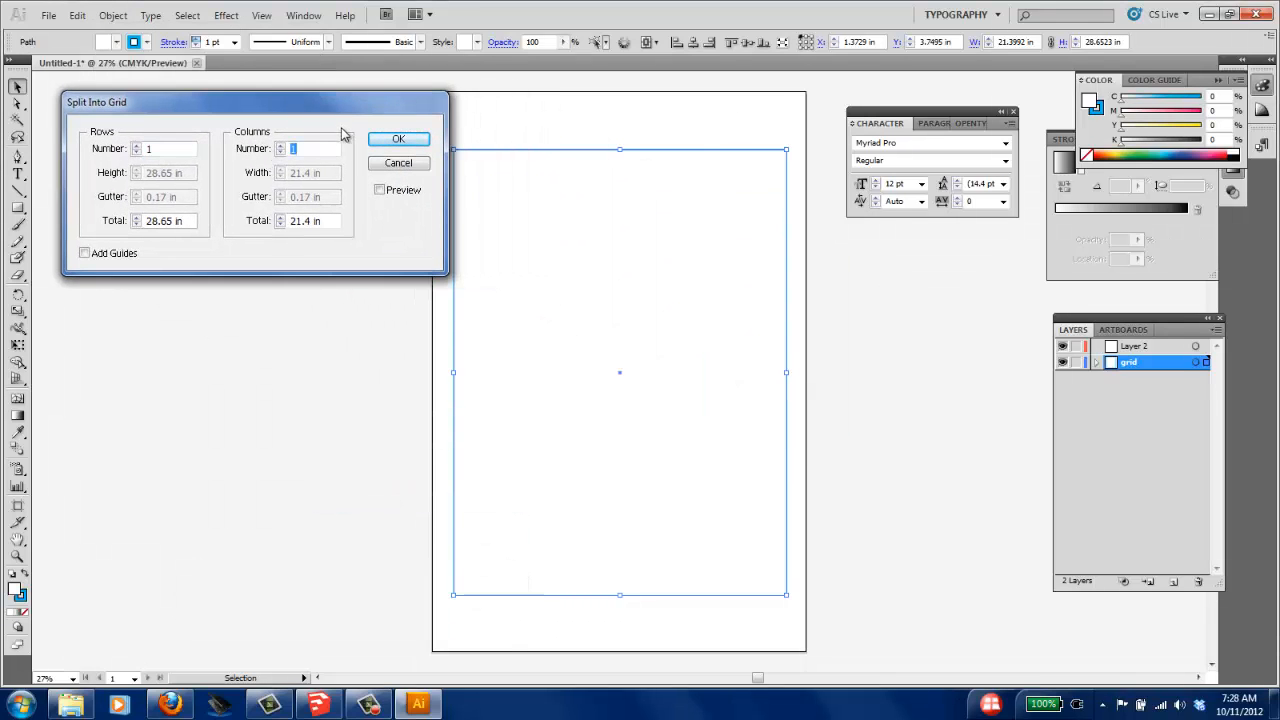
{"action": "left_click", "coordinate": [150, 150]}
{"action": "type", "text": "6"}
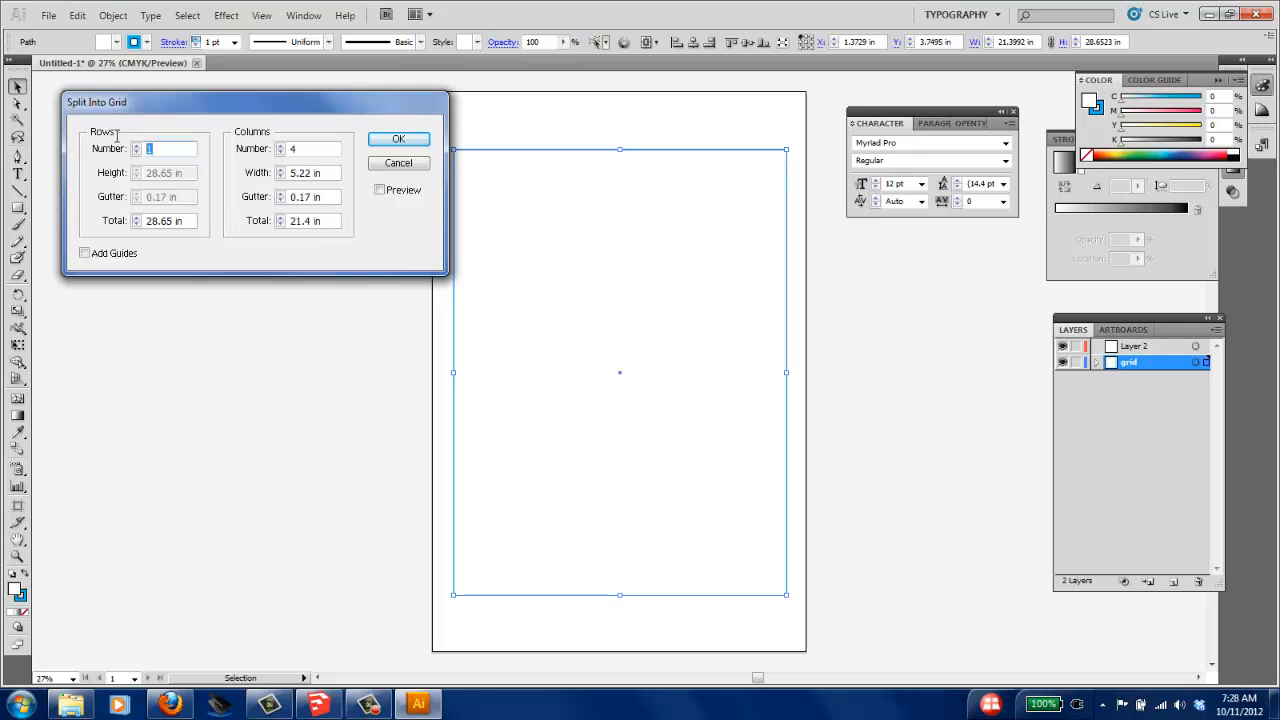
{"action": "left_click", "coordinate": [380, 190]}
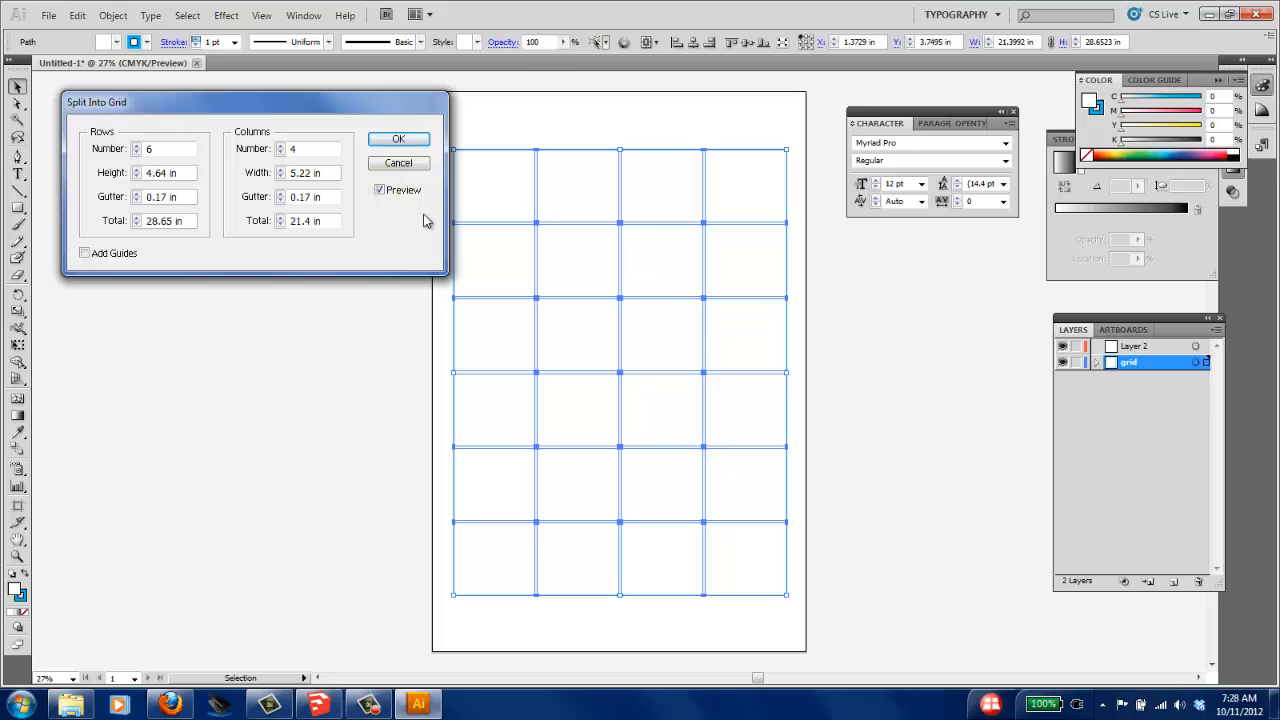
Step: Set both the row and column gutters of the grid to 0.25 in
{"action": "left_click_drag", "start_coordinate": [184, 197], "coordinate": [70, 196]}
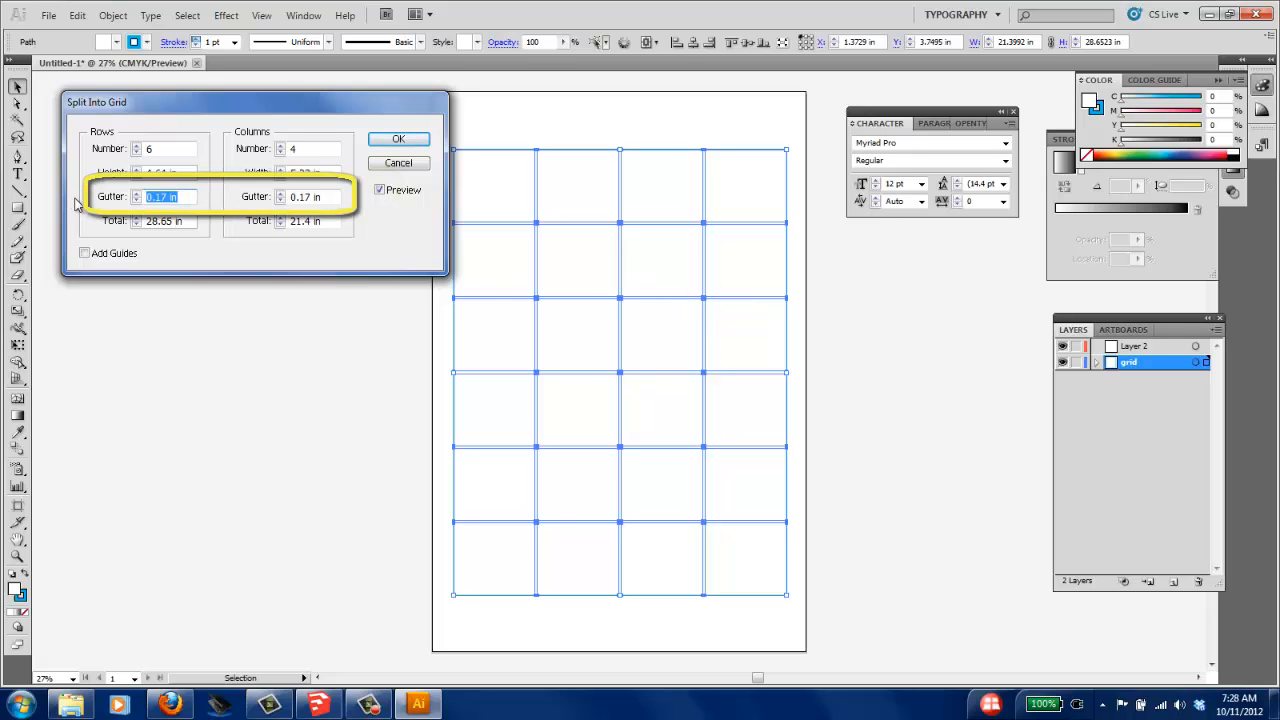
{"action": "type", "text": ".25"}
{"action": "key", "text": "Tab"}
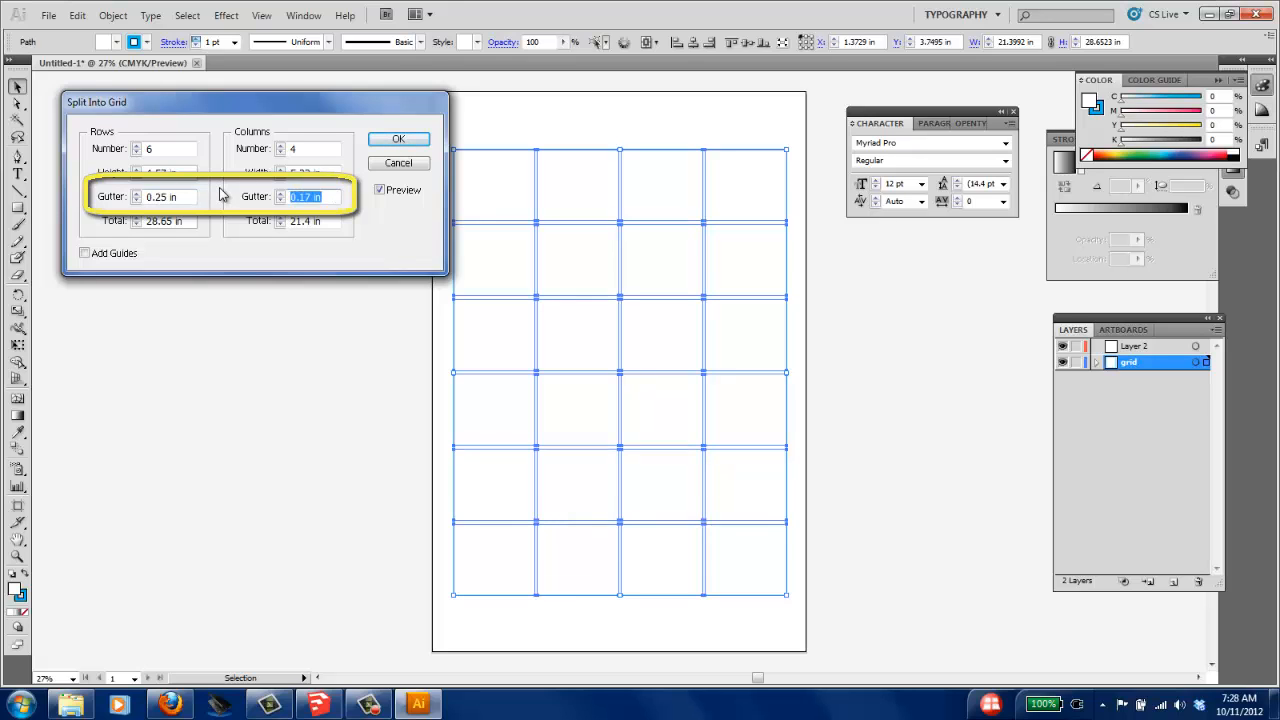
{"action": "type", "text": ".2"}
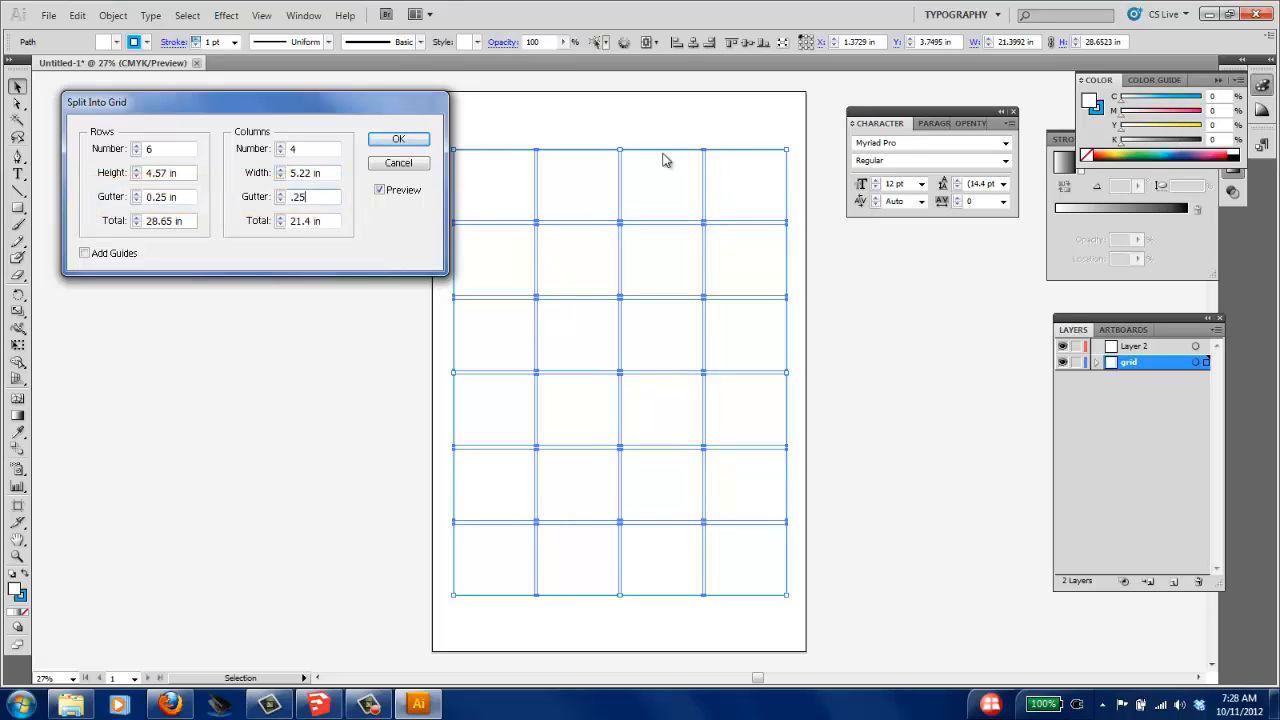
{"action": "type", "text": "5"}
{"action": "left_click", "coordinate": [337, 148]}
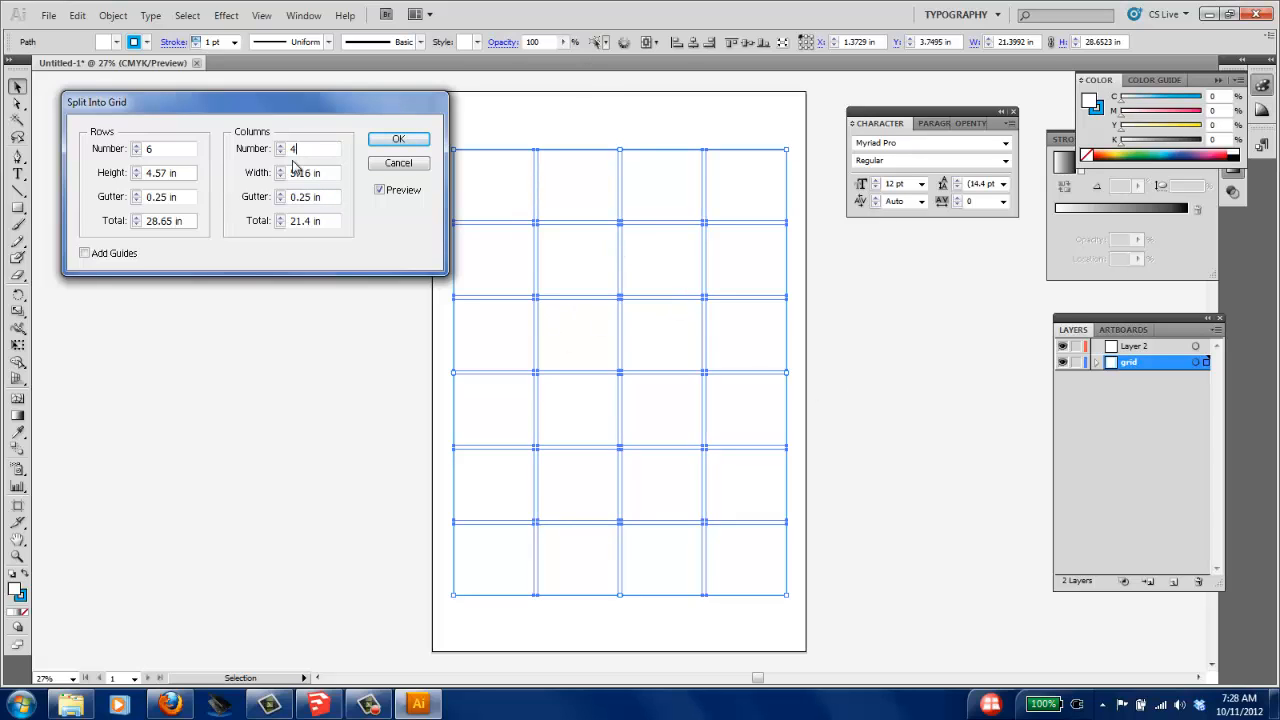
Step: Set both the row and column gutters of the grid to 0.5 in
{"action": "left_click_drag", "start_coordinate": [180, 197], "coordinate": [86, 205]}
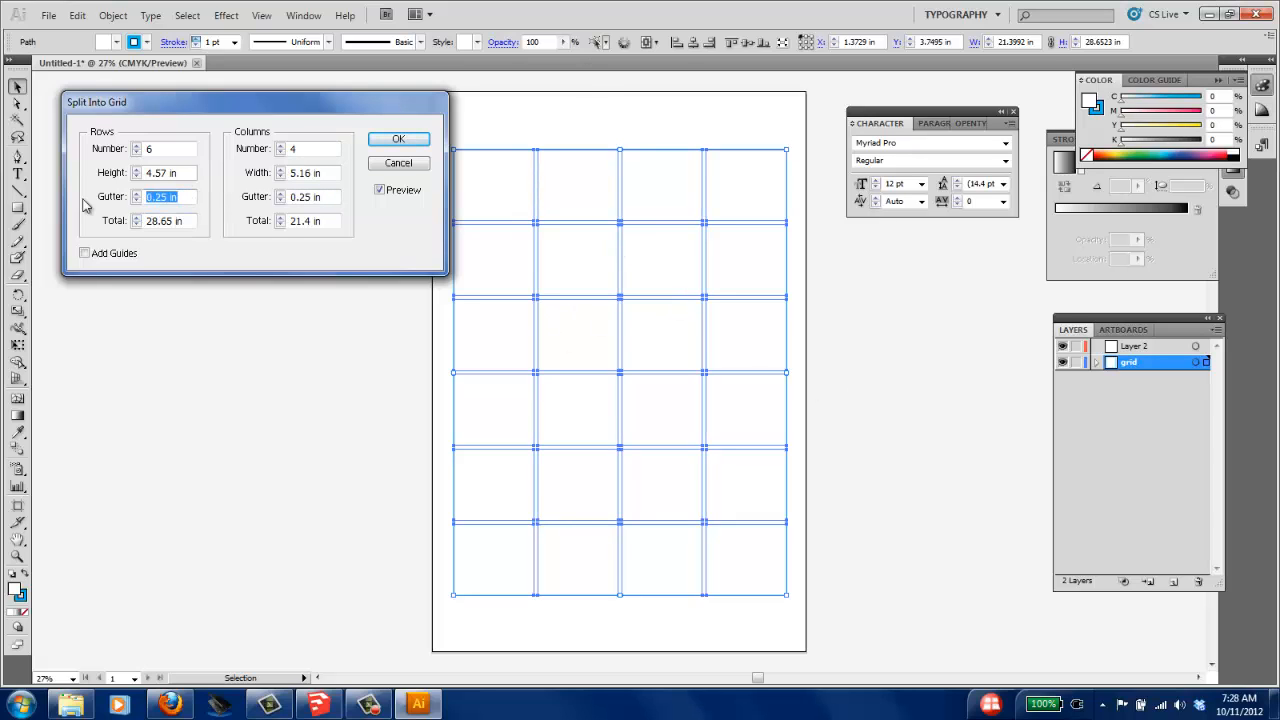
{"action": "type", "text": ".5"}
{"action": "left_click", "coordinate": [336, 197]}
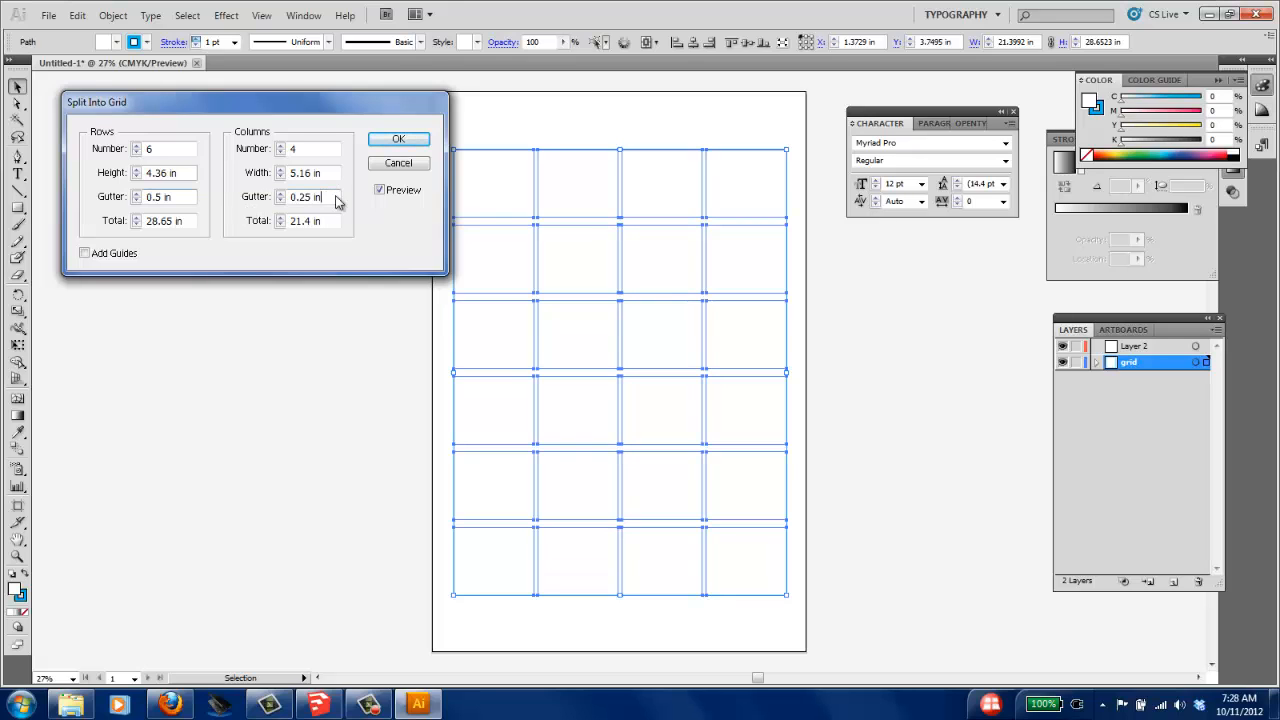
{"action": "left_click_drag", "start_coordinate": [335, 196], "coordinate": [287, 199]}
{"action": "type", "text": ".5"}
{"action": "key", "text": "Tab"}
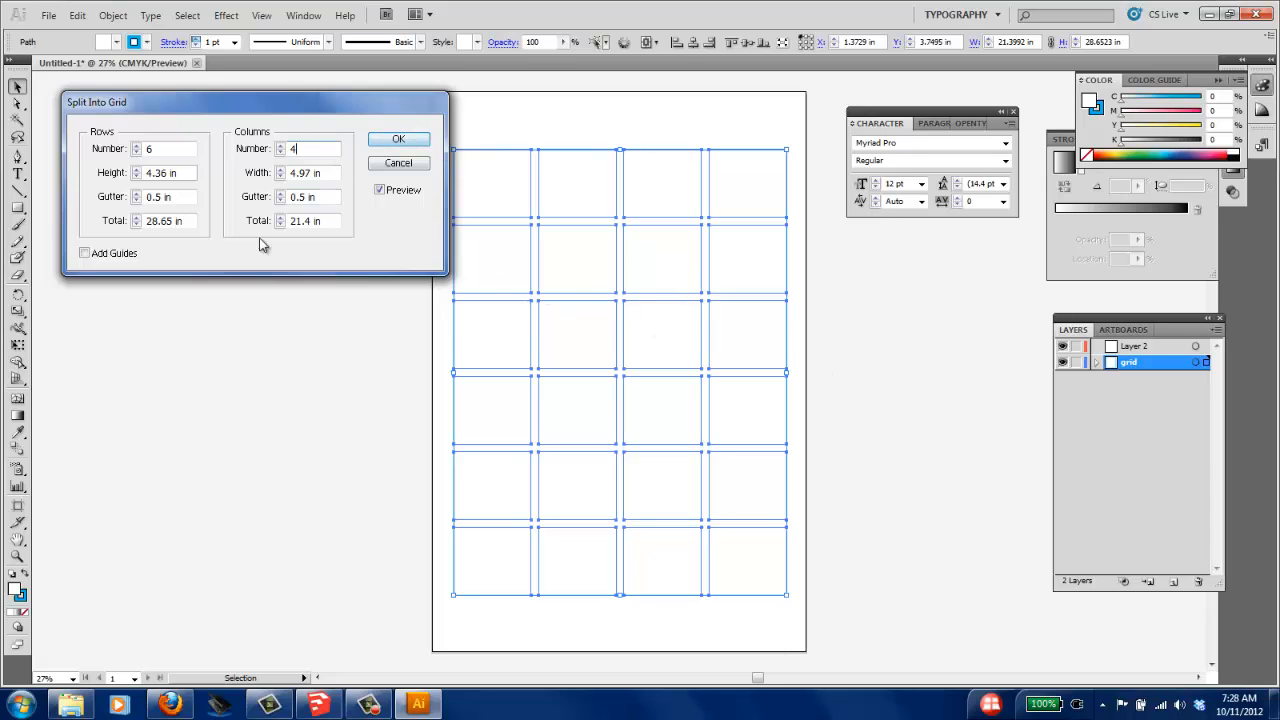
Step: Set the grid's total height to 28 in and total width to 22 in, and apply the split
{"action": "left_click", "coordinate": [189, 221]}
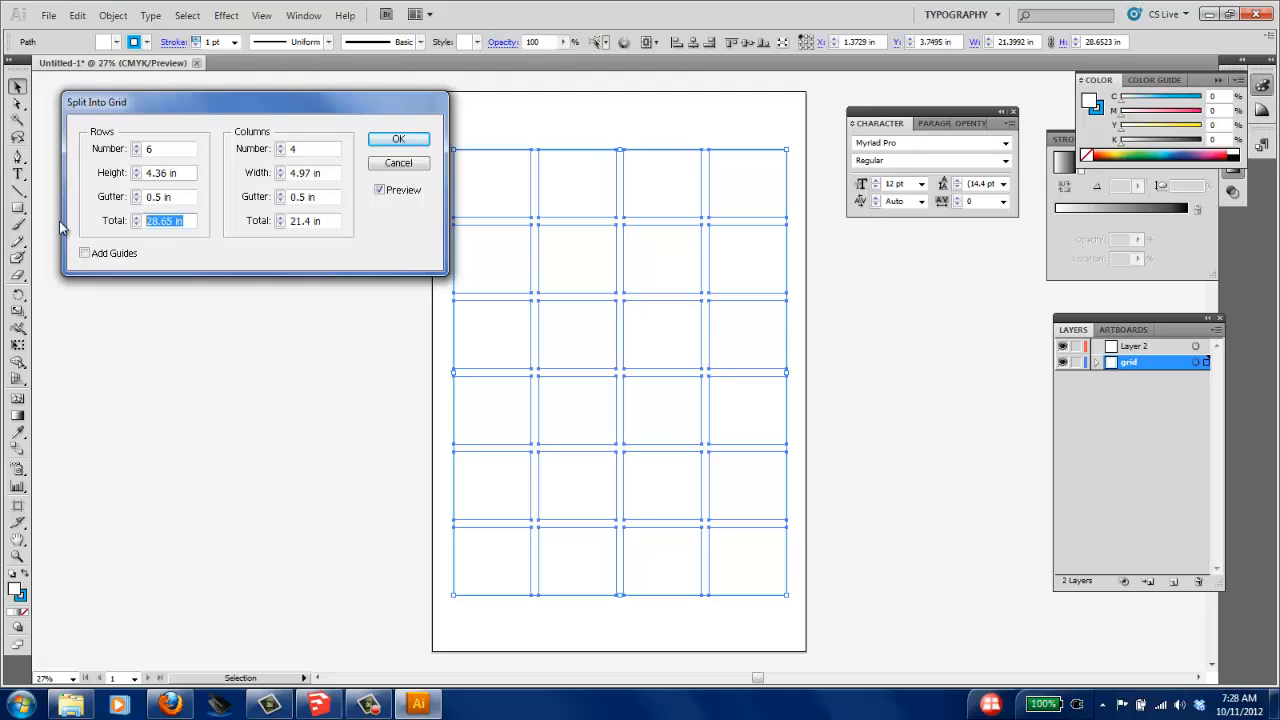
{"action": "type", "text": "28"}
{"action": "left_click", "coordinate": [335, 221]}
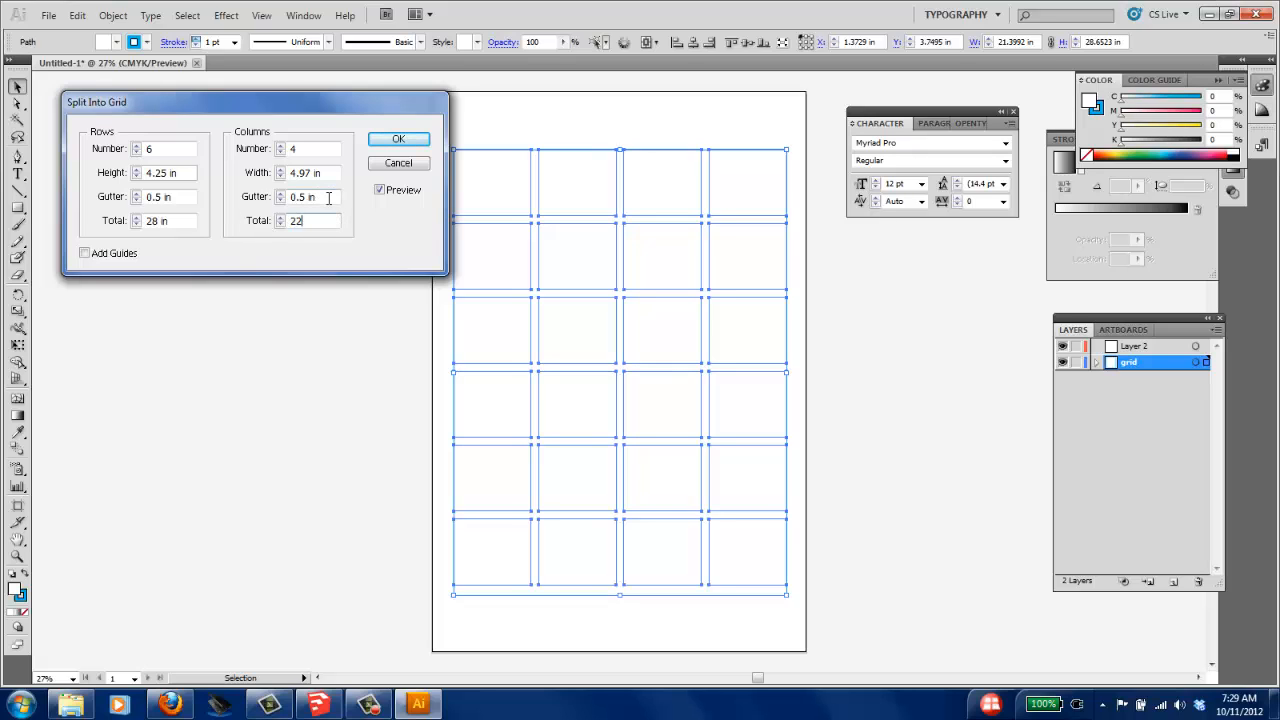
{"action": "left_click", "coordinate": [328, 197]}
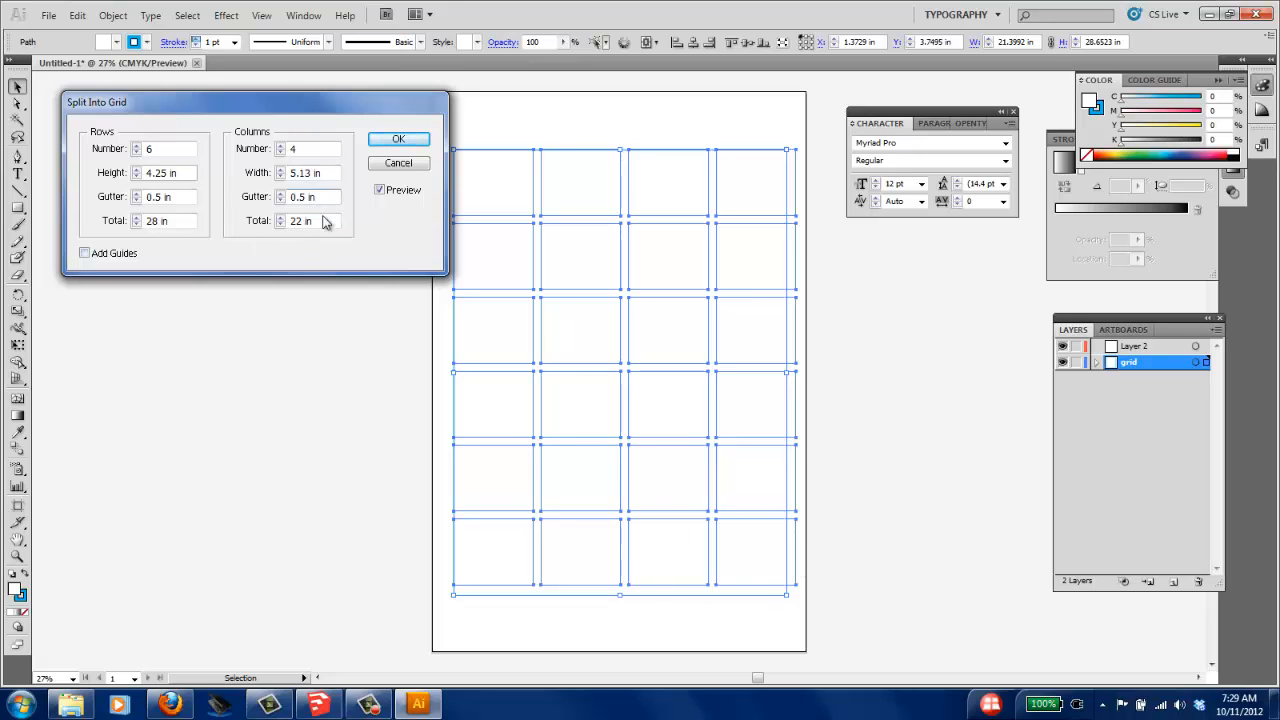
{"action": "left_click", "coordinate": [398, 138]}
{"action": "left_click", "coordinate": [965, 381]}
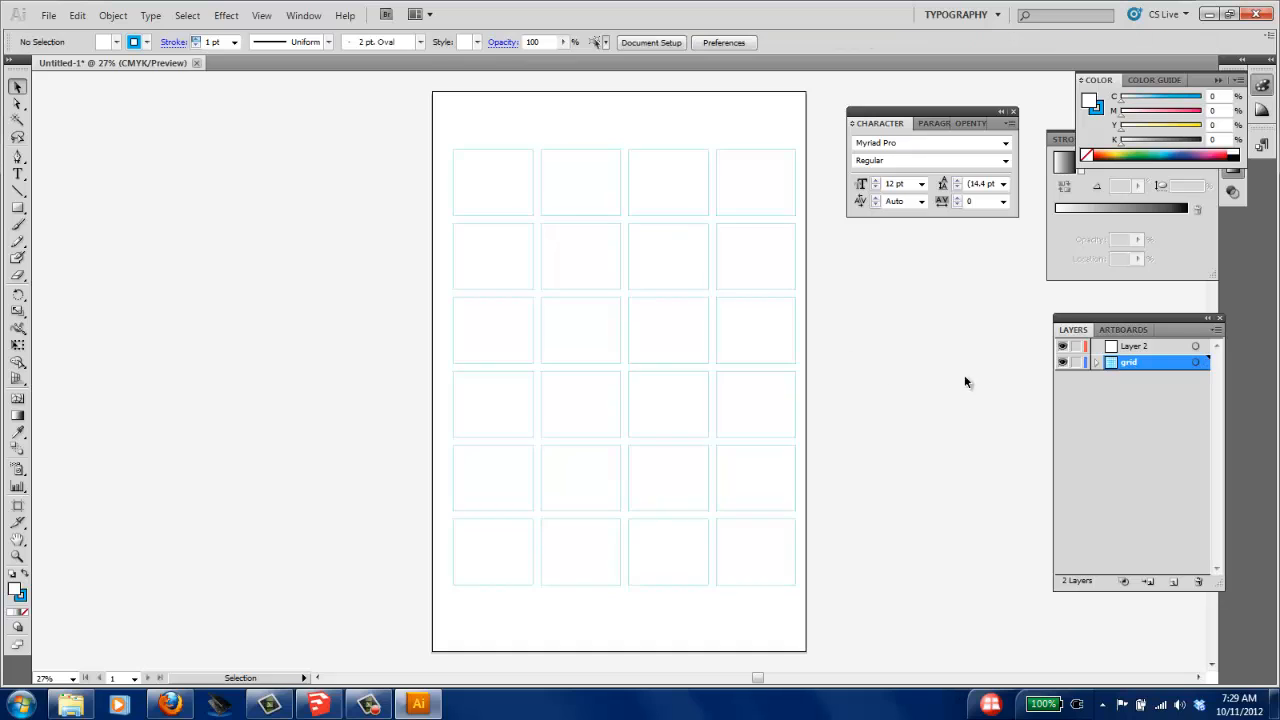
Step: Centre all grid cells horizontally on the page by setting their top-centre reference point to X 12 in
{"action": "left_click_drag", "start_coordinate": [370, 108], "coordinate": [884, 630]}
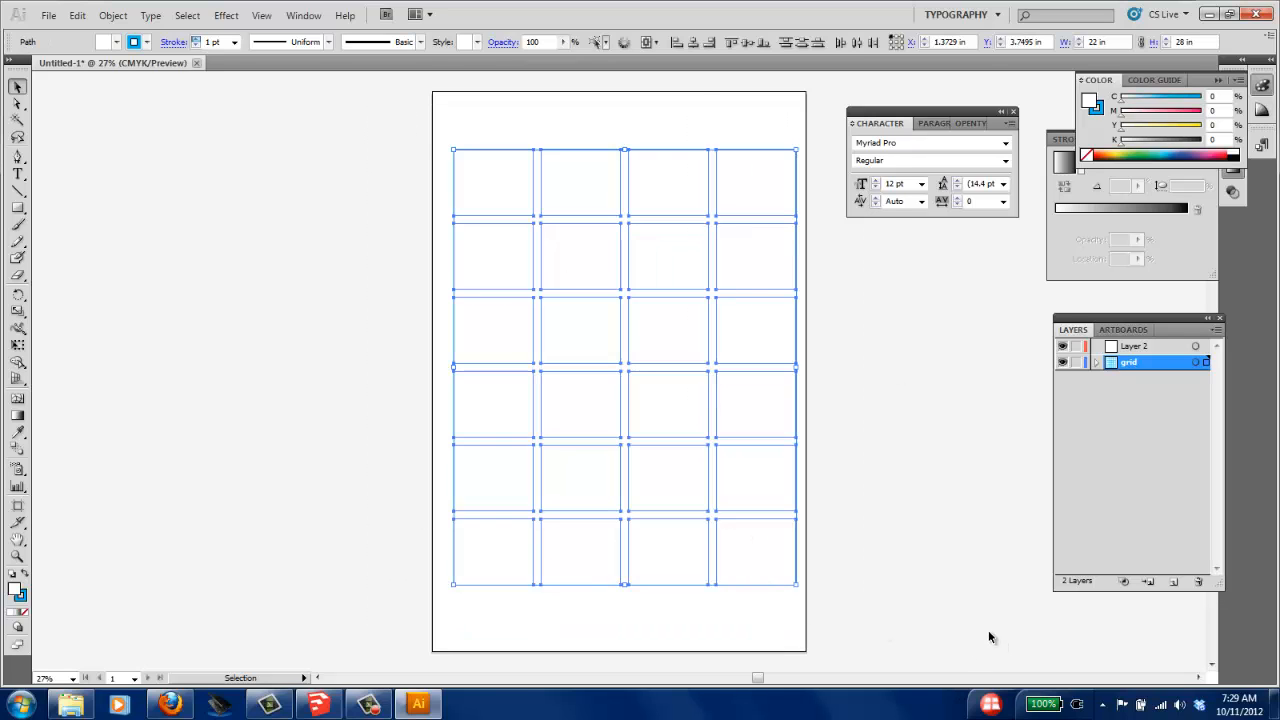
{"action": "left_click", "coordinate": [896, 42]}
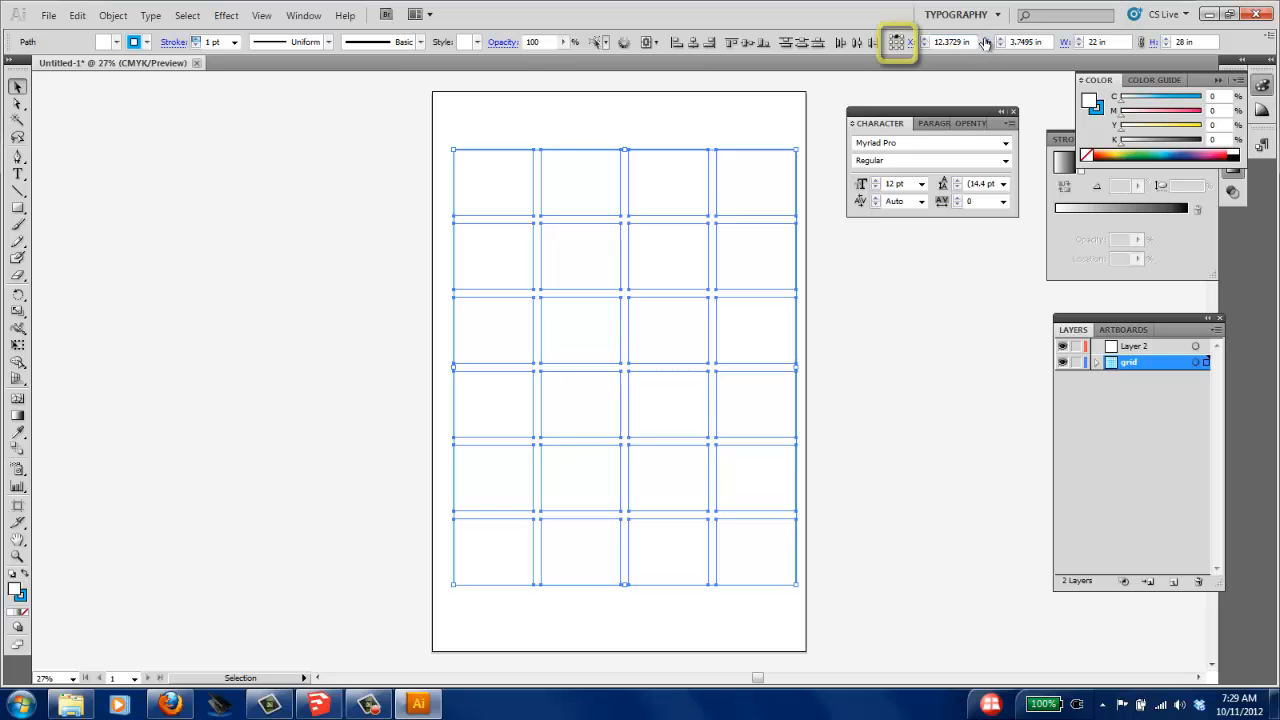
{"action": "left_click", "coordinate": [921, 44]}
{"action": "type", "text": "12"}
{"action": "key", "text": "Return"}
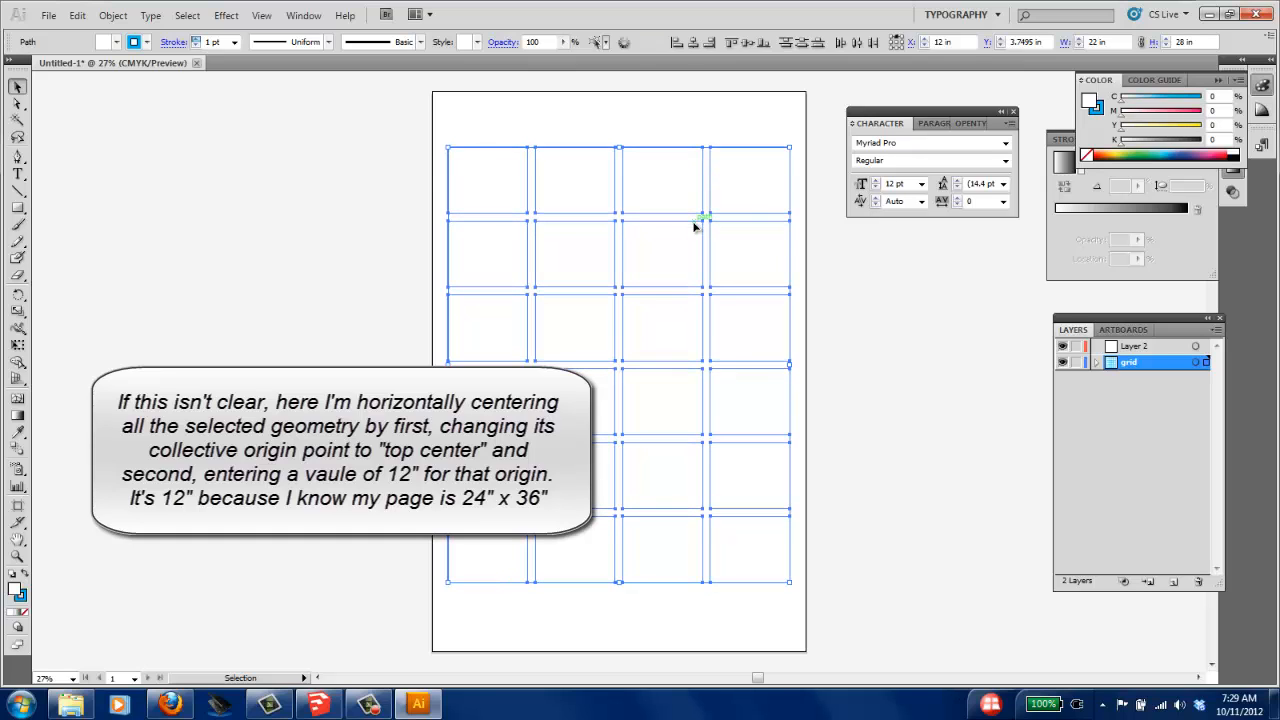
{"action": "left_click", "coordinate": [860, 350]}
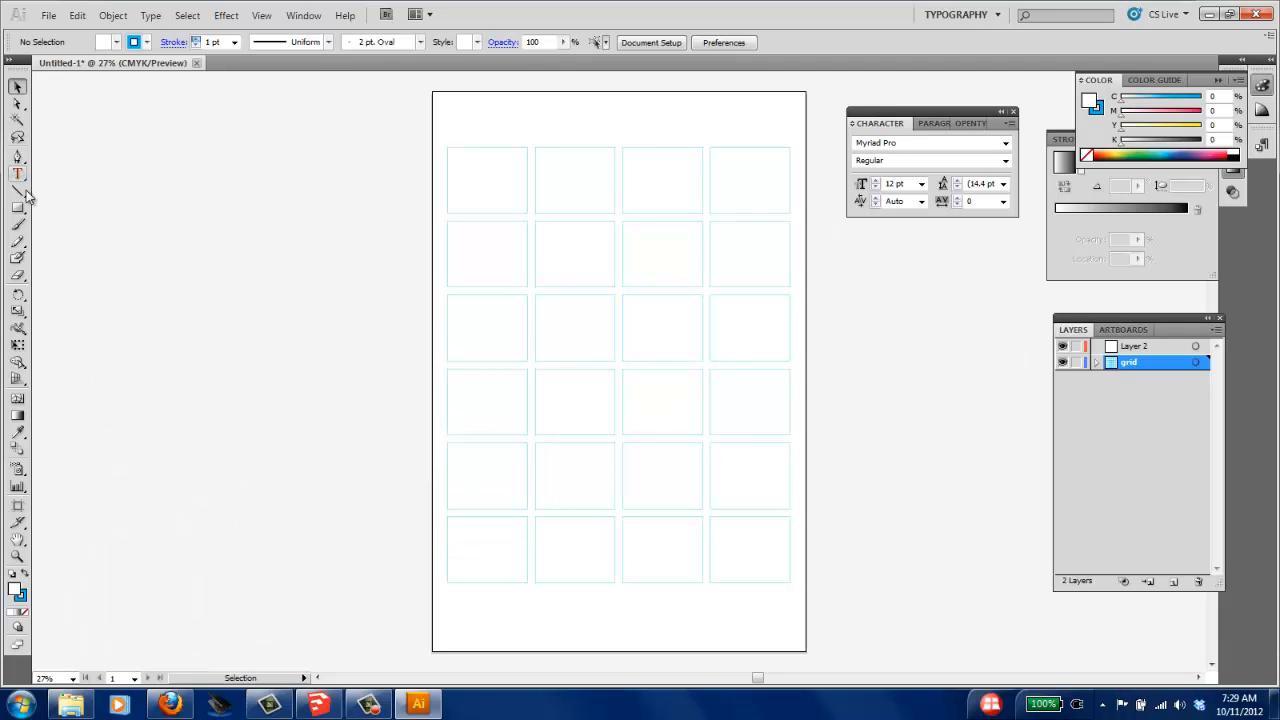
Step: Add a new layer above the grid layer and name it "txt"
{"action": "left_click", "coordinate": [1172, 582]}
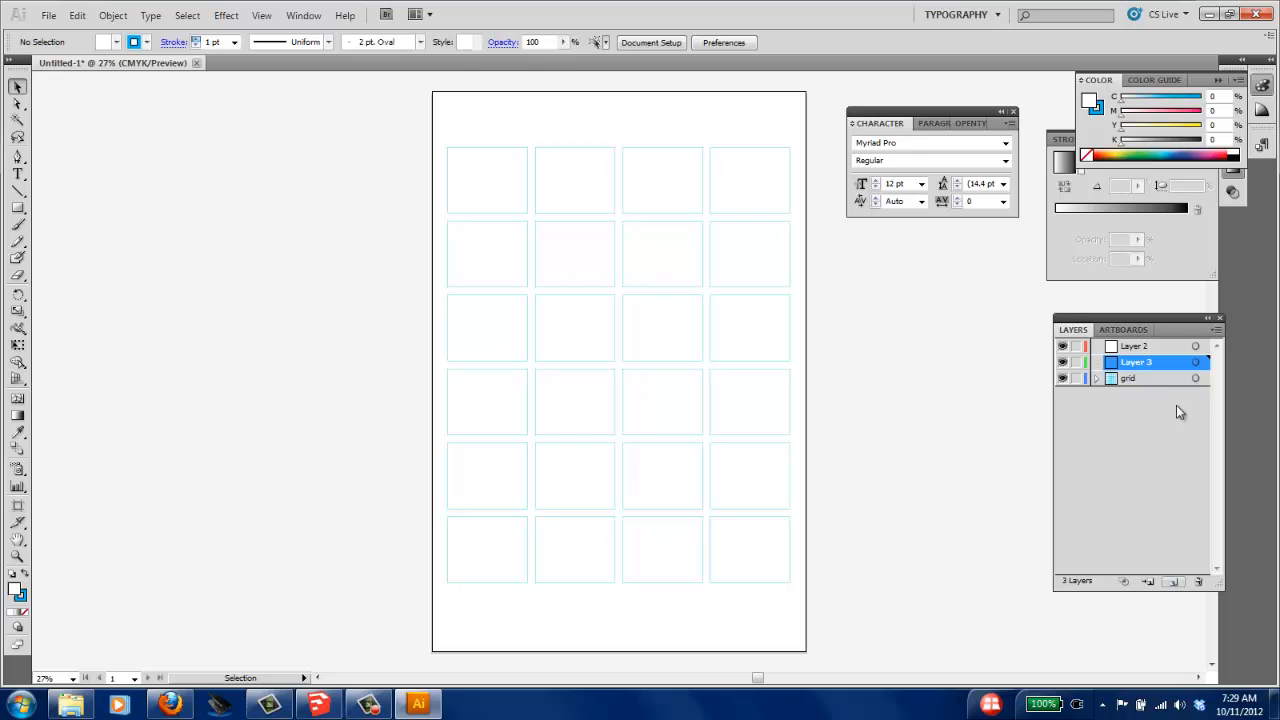
{"action": "double_click", "coordinate": [1160, 367]}
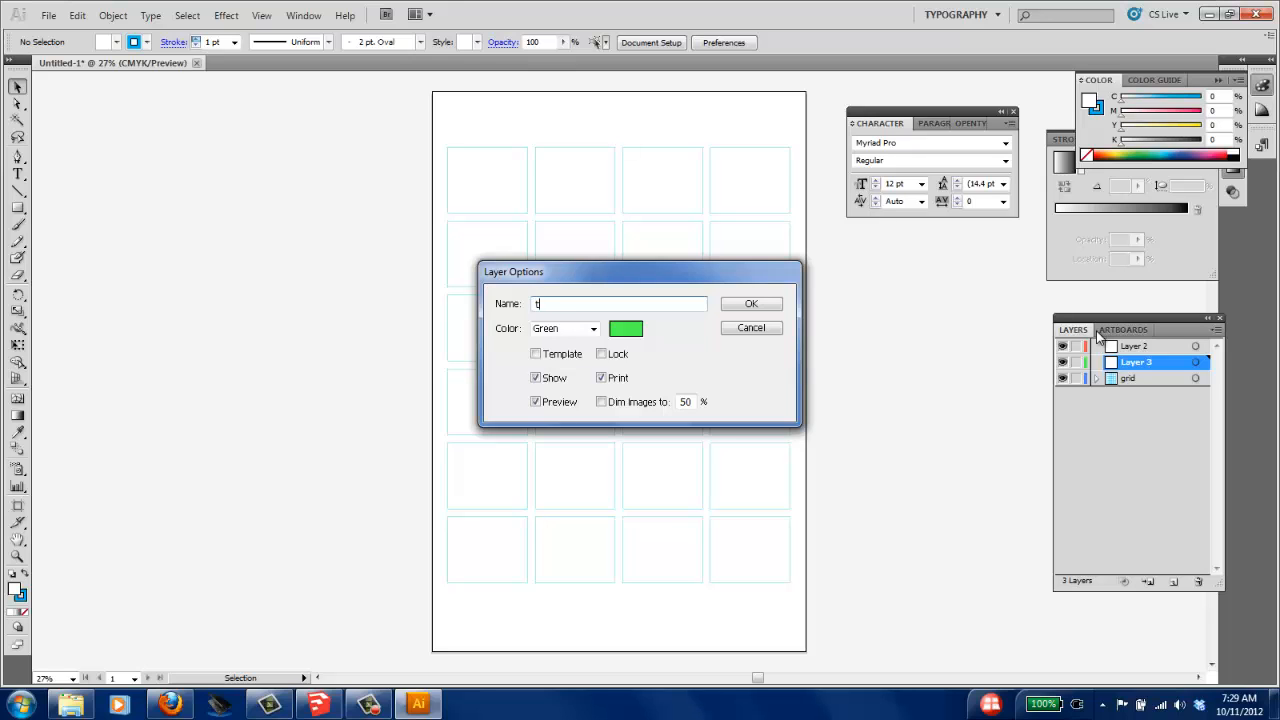
{"action": "left_click", "coordinate": [775, 307]}
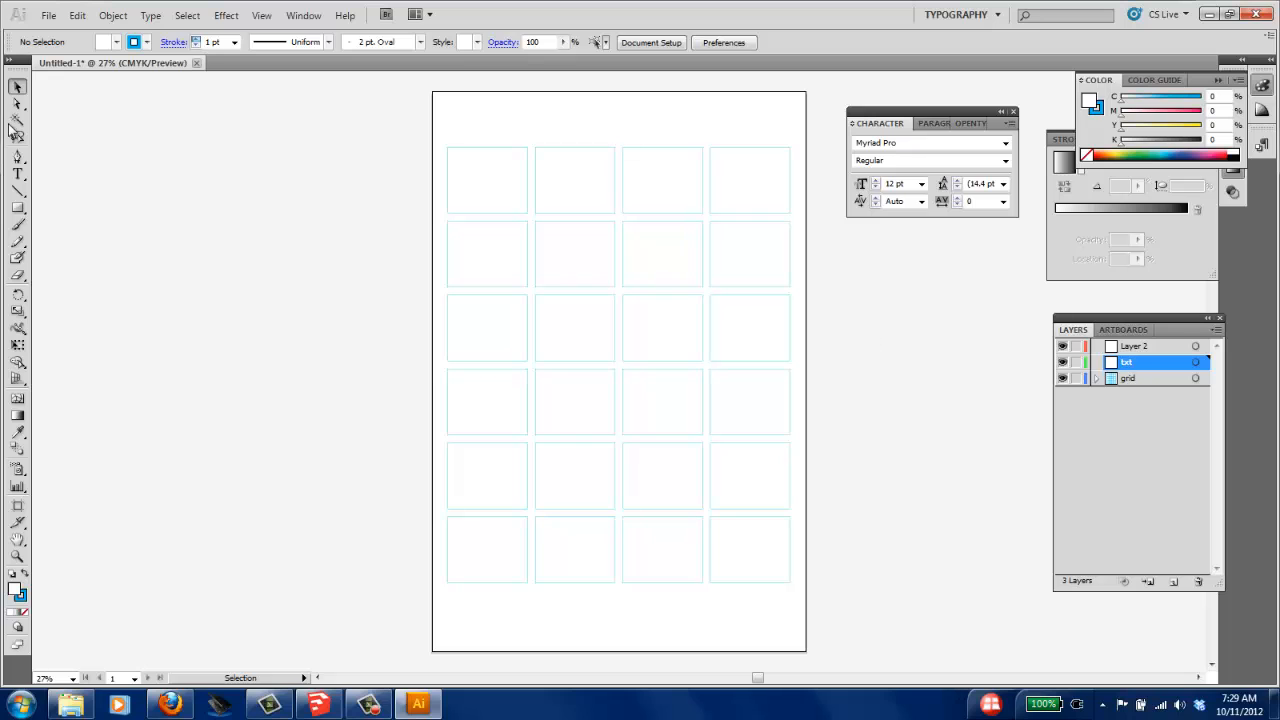
Step: Add the title text "OAK STREET DEVELOPMENT" above the grid's first column on the txt layer
{"action": "left_click", "coordinate": [17, 174]}
{"action": "left_click", "coordinate": [455, 118]}
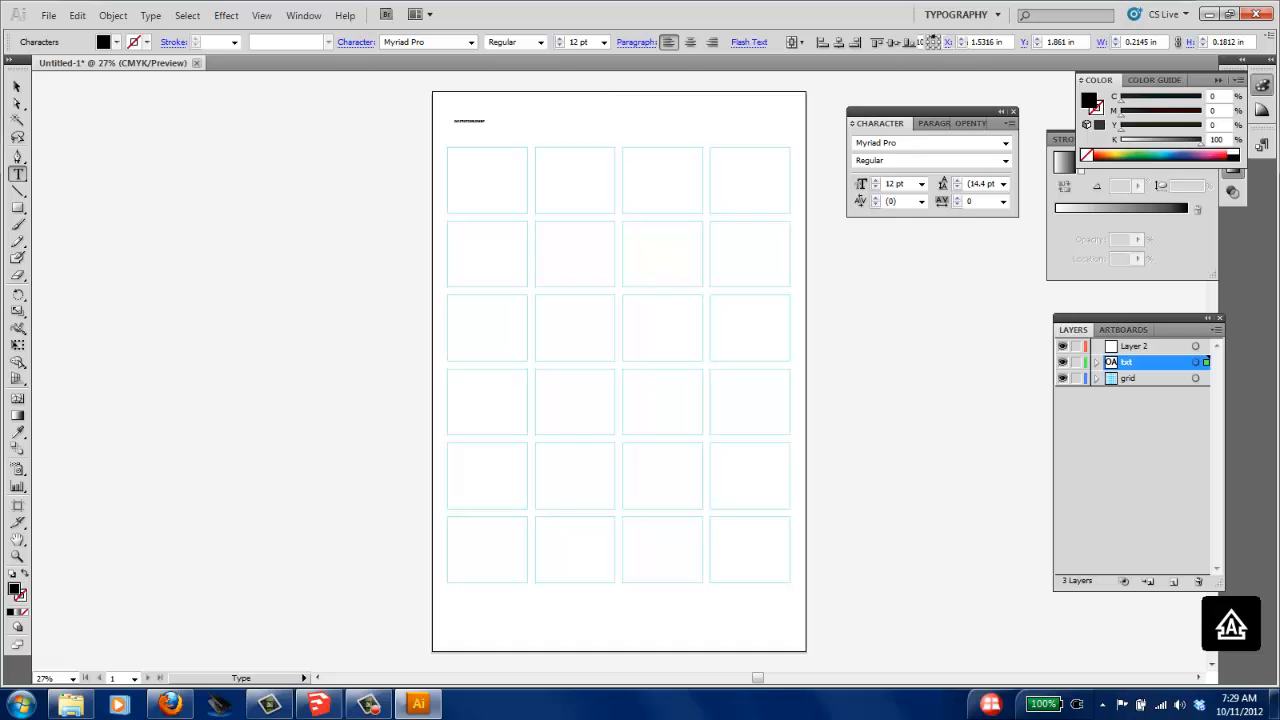
{"action": "left_click", "coordinate": [16, 85]}
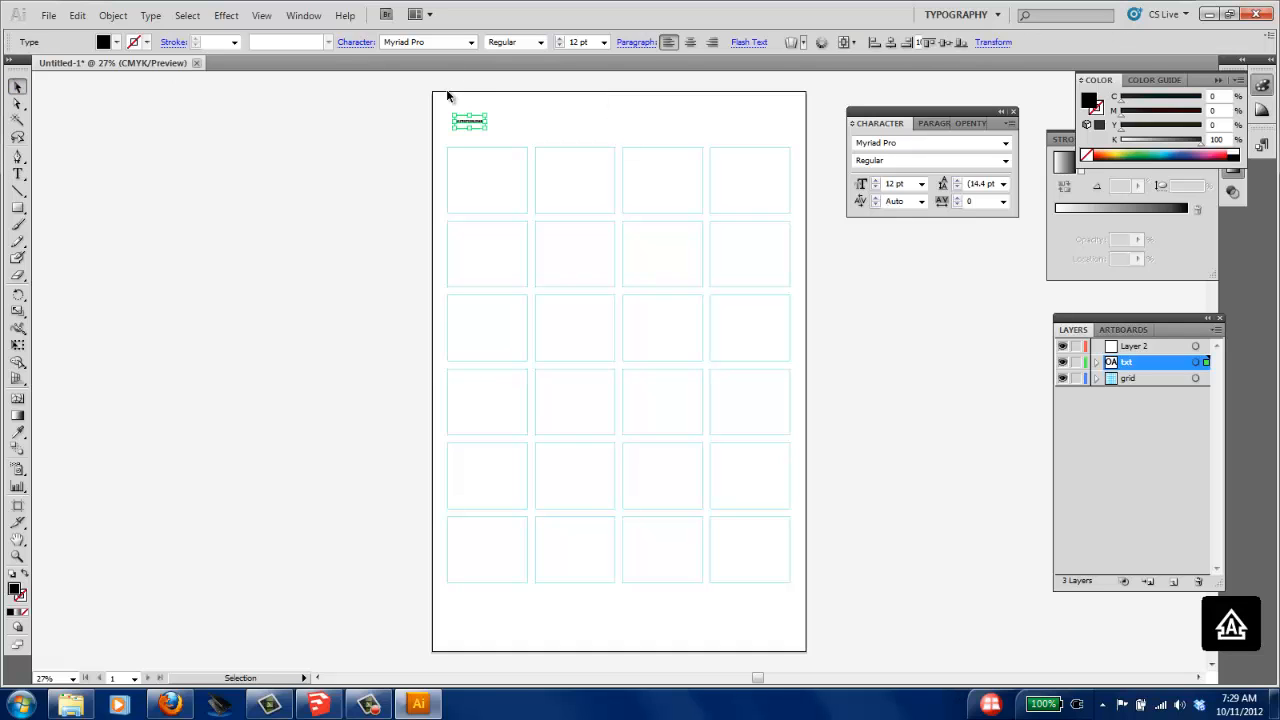
Step: Set the title's font to Helvetica Neue LT Std in the 85 Heavy style
{"action": "left_click", "coordinate": [471, 43]}
{"action": "type", "text": "Helvetica Neue LT Std"}
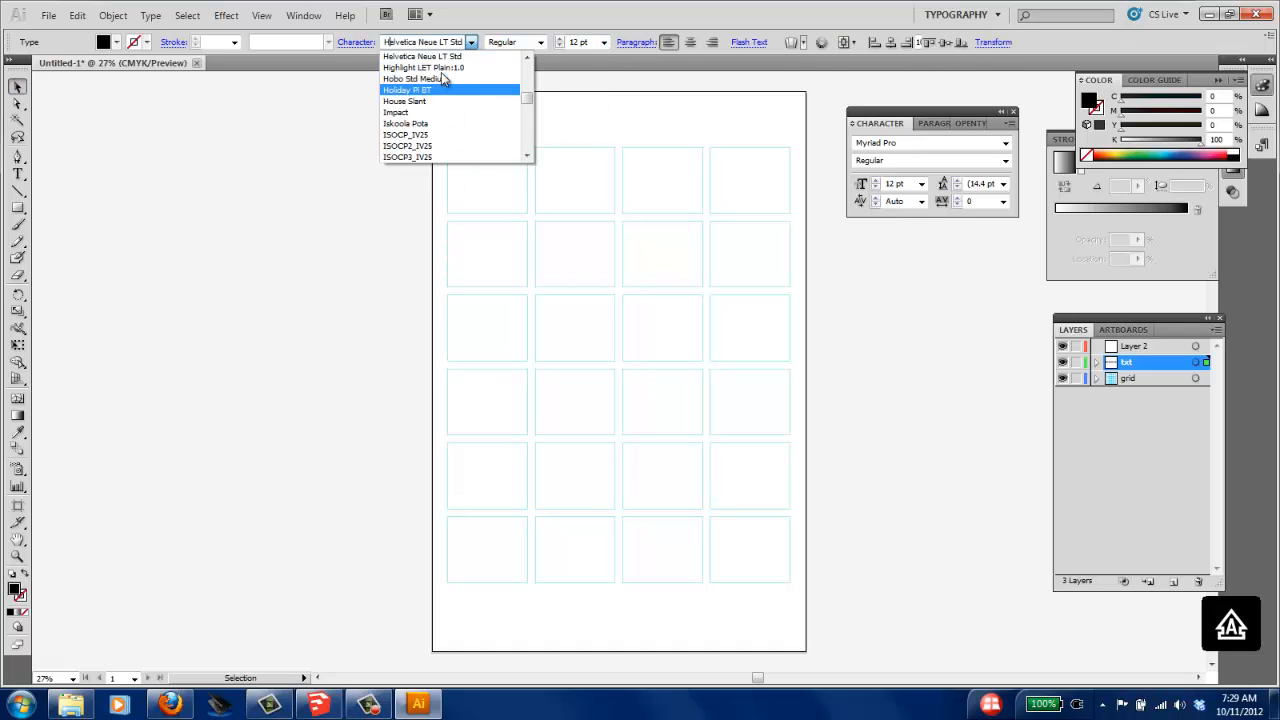
{"action": "left_click", "coordinate": [422, 56]}
{"action": "left_click", "coordinate": [540, 42]}
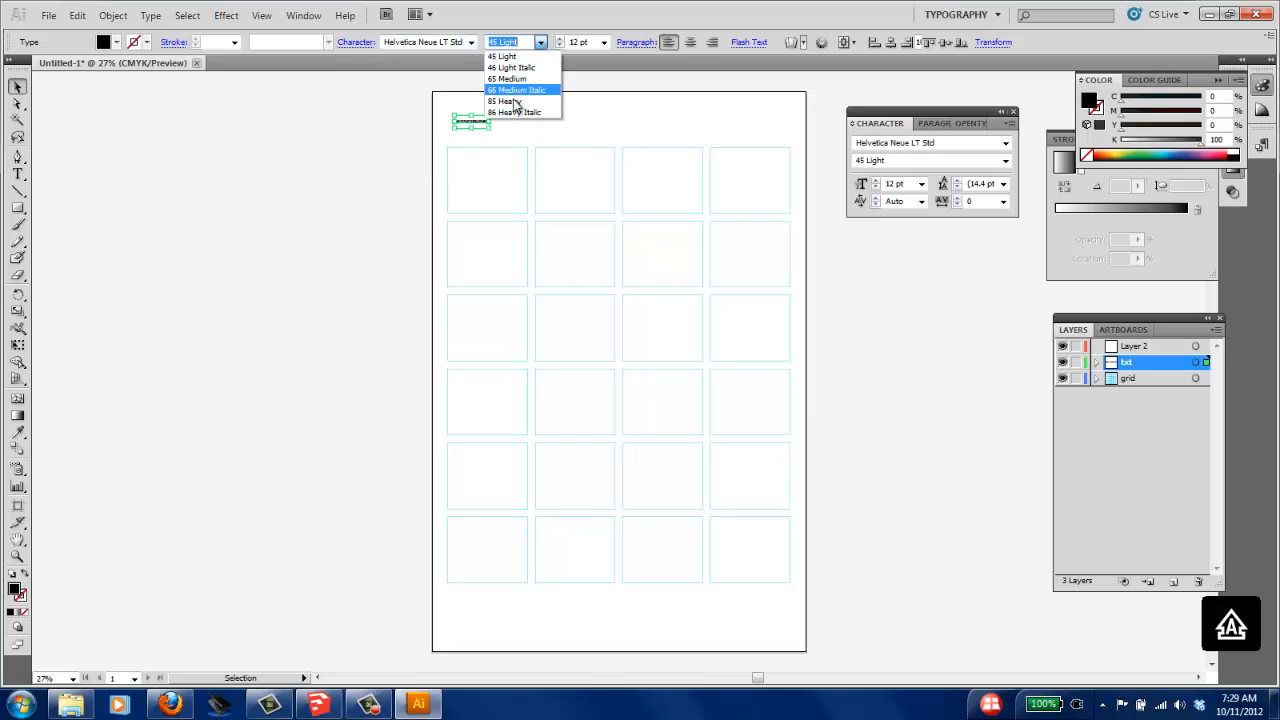
{"action": "left_click", "coordinate": [513, 101]}
Step: Enlarge the title to 72 pt and align its start with the left edge of the grid
{"action": "left_click", "coordinate": [604, 43]}
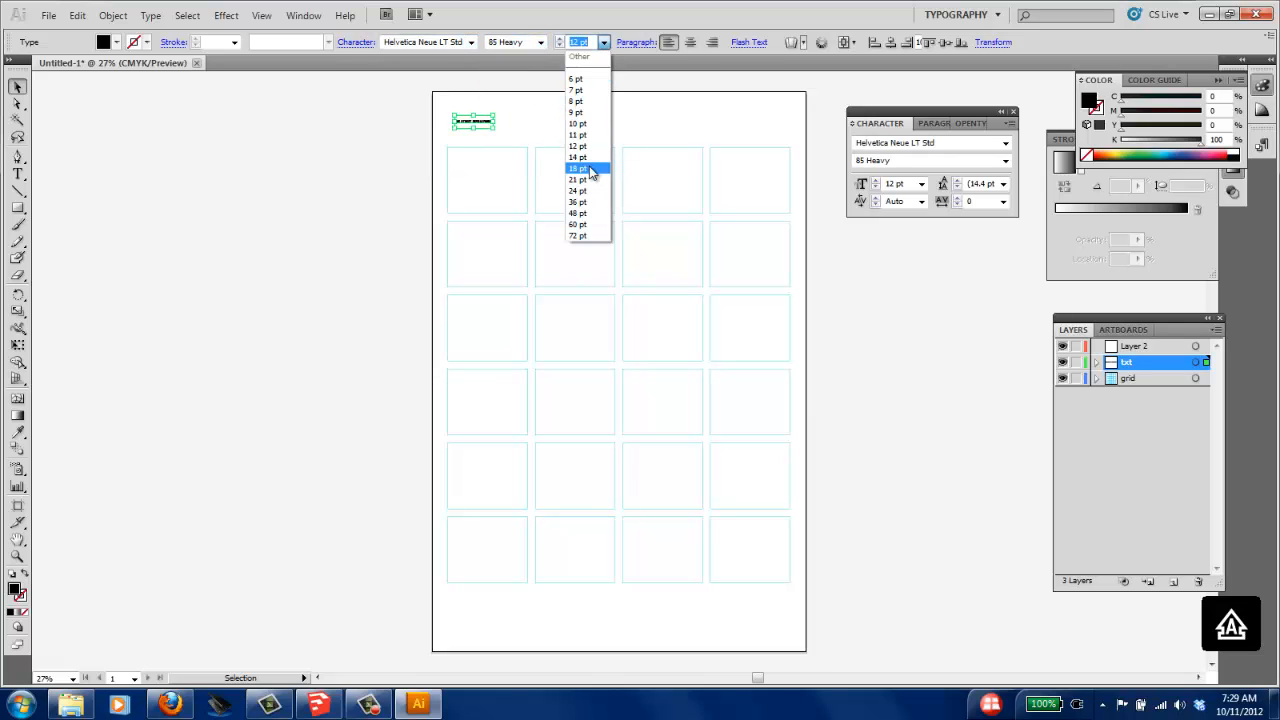
{"action": "left_click", "coordinate": [588, 168]}
{"action": "left_click", "coordinate": [604, 43]}
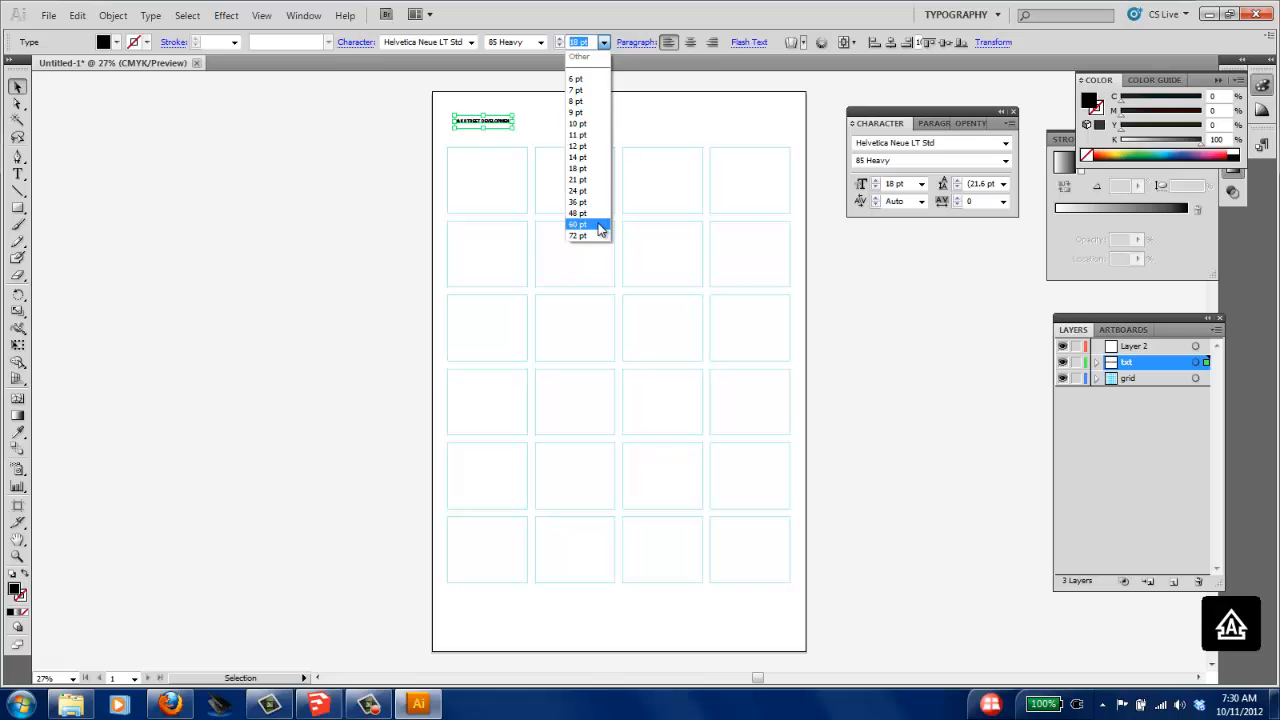
{"action": "left_click", "coordinate": [598, 224]}
{"action": "left_click", "coordinate": [604, 43]}
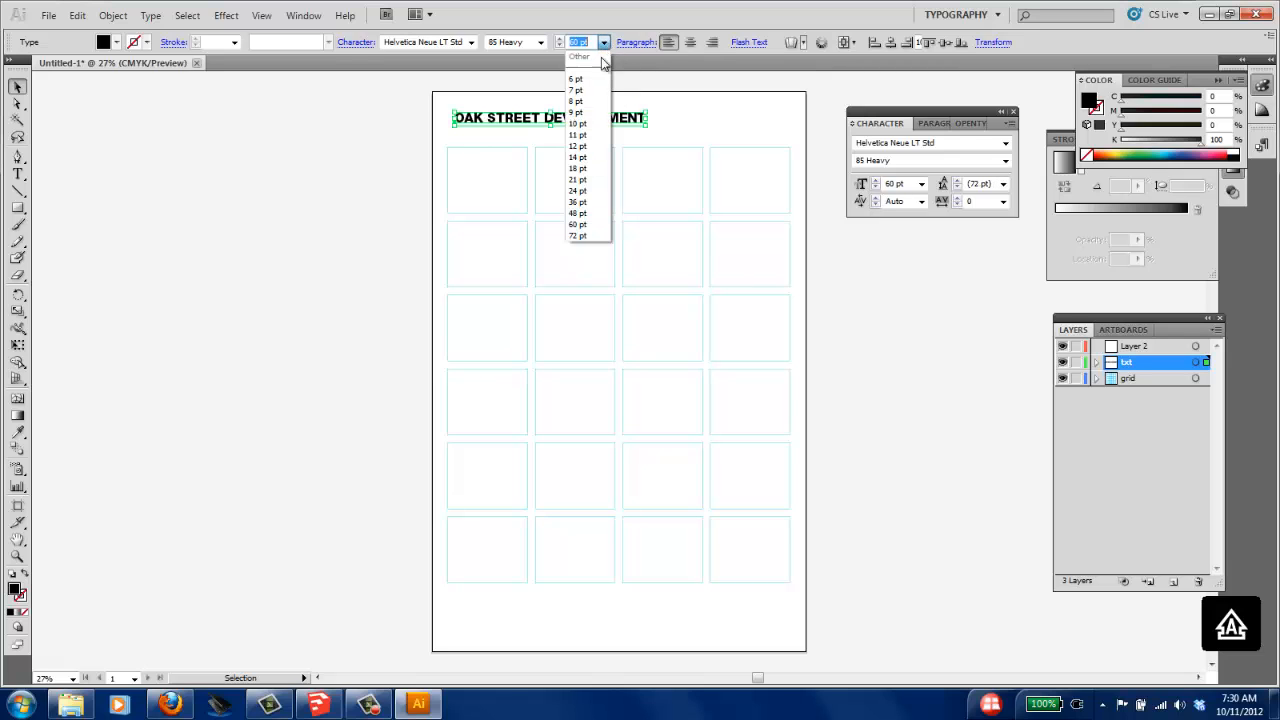
{"action": "left_click", "coordinate": [590, 236]}
{"action": "left_click_drag", "start_coordinate": [589, 120], "coordinate": [582, 120]}
{"action": "left_click", "coordinate": [806, 274]}
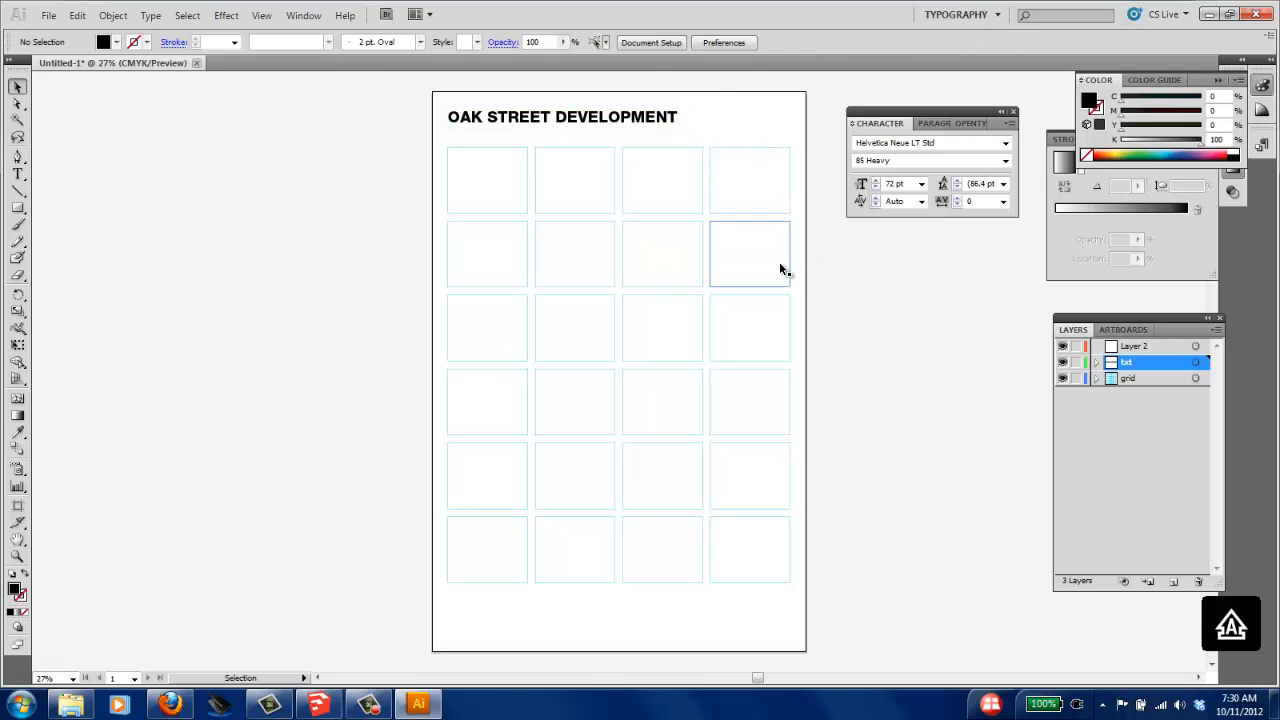
{"action": "left_click", "coordinate": [663, 123]}
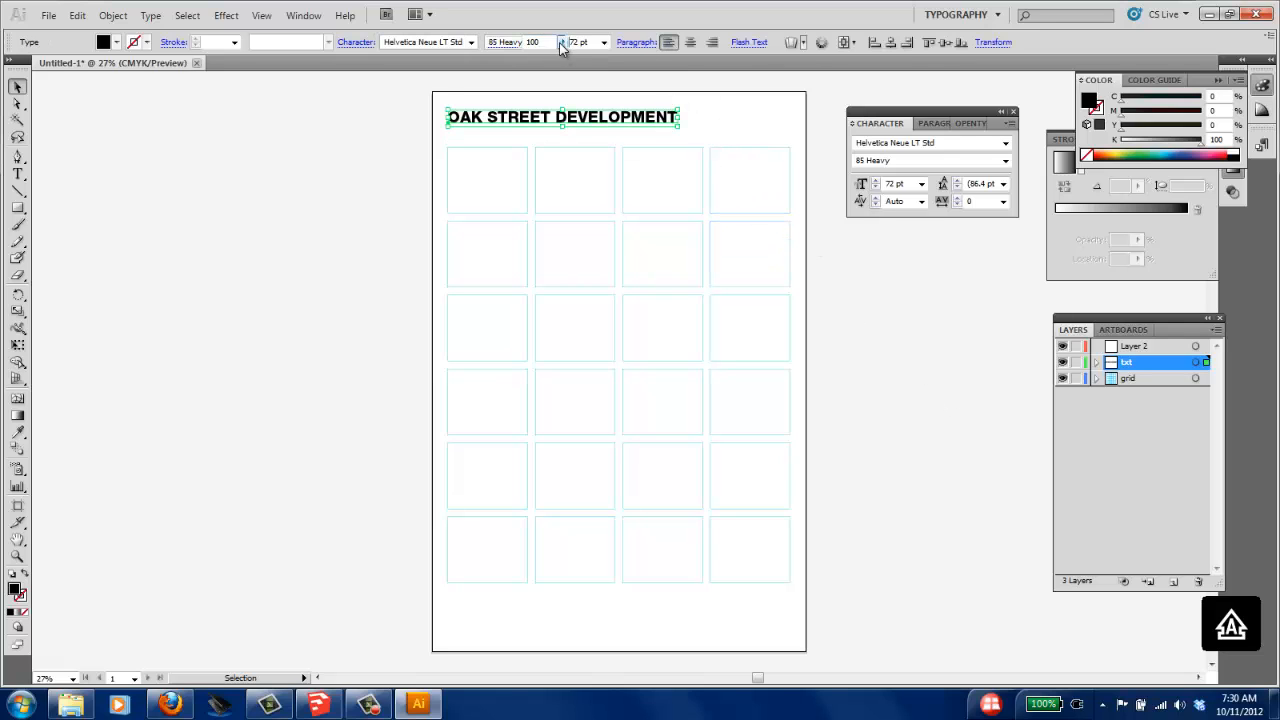
{"action": "left_click", "coordinate": [325, 189]}
{"action": "scroll", "coordinate": [814, 423], "scroll_direction": "down", "scroll_amount": 3}
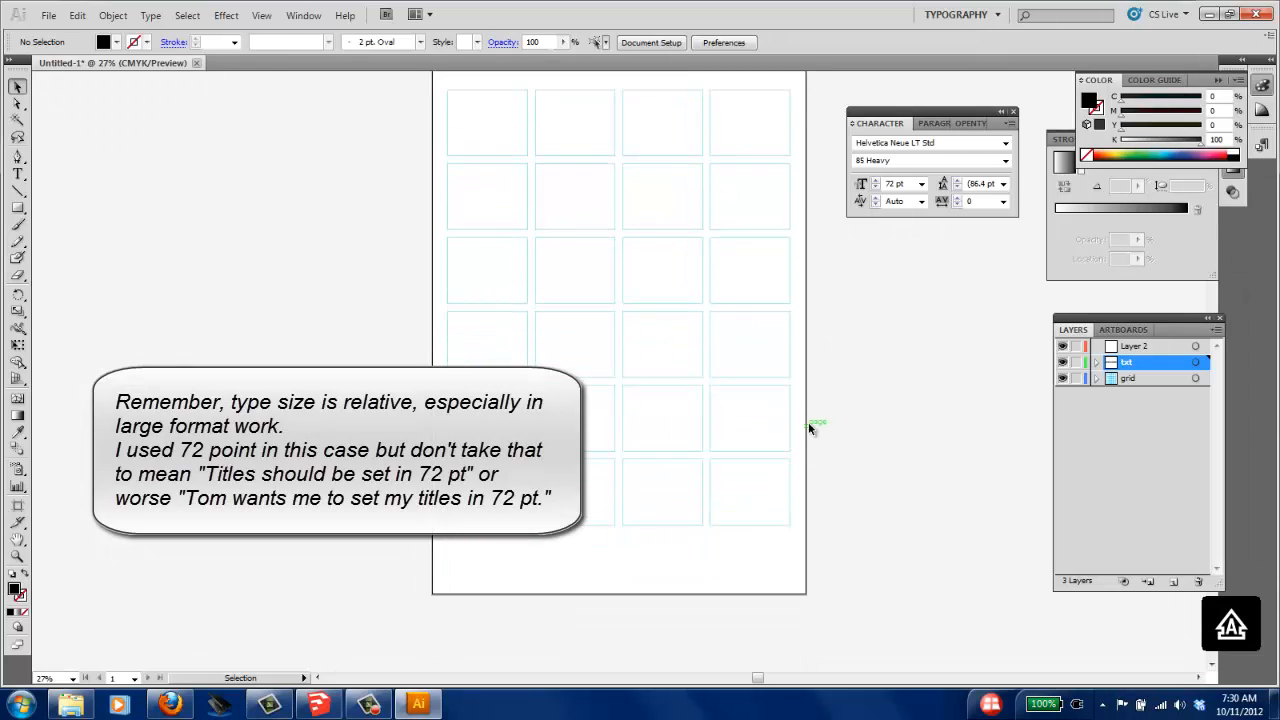
{"action": "scroll", "coordinate": [817, 420], "scroll_direction": "up", "scroll_amount": 4}
{"action": "scroll", "coordinate": [835, 300], "scroll_direction": "down", "scroll_amount": 1}
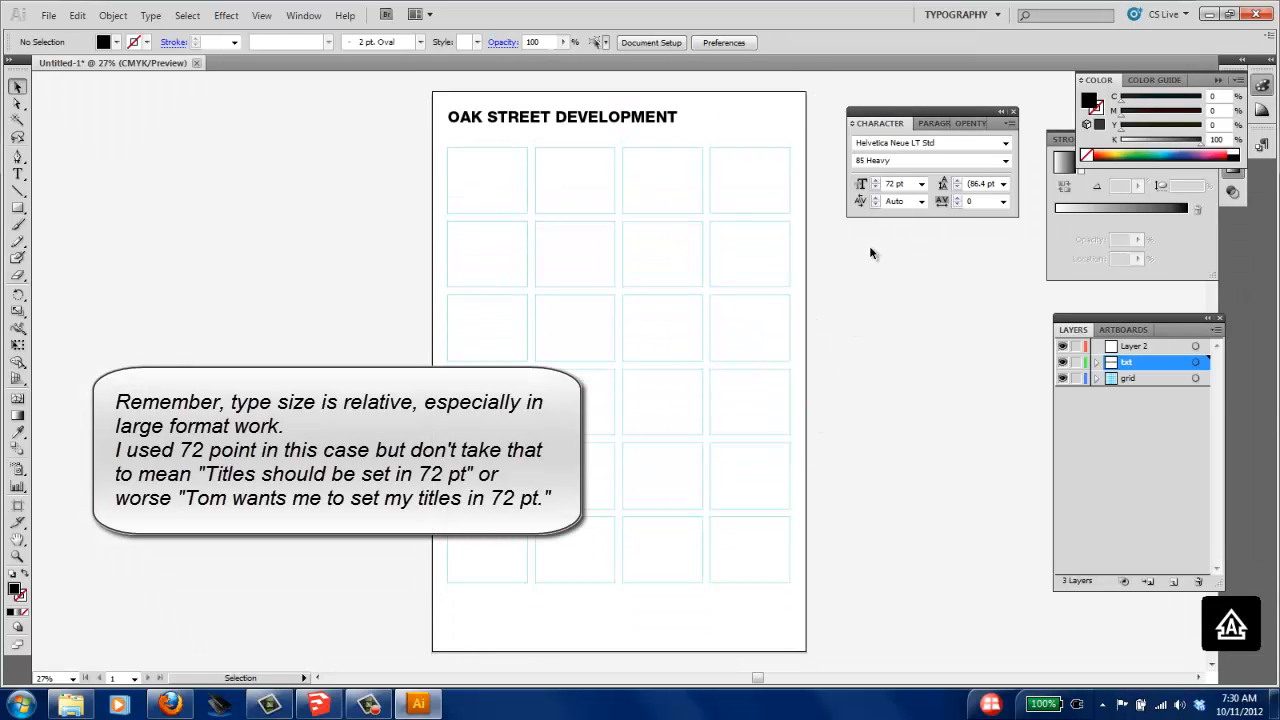
Step: Add a new layer directly above the txt layer and name it "IMAGES"
{"action": "left_click", "coordinate": [1176, 582]}
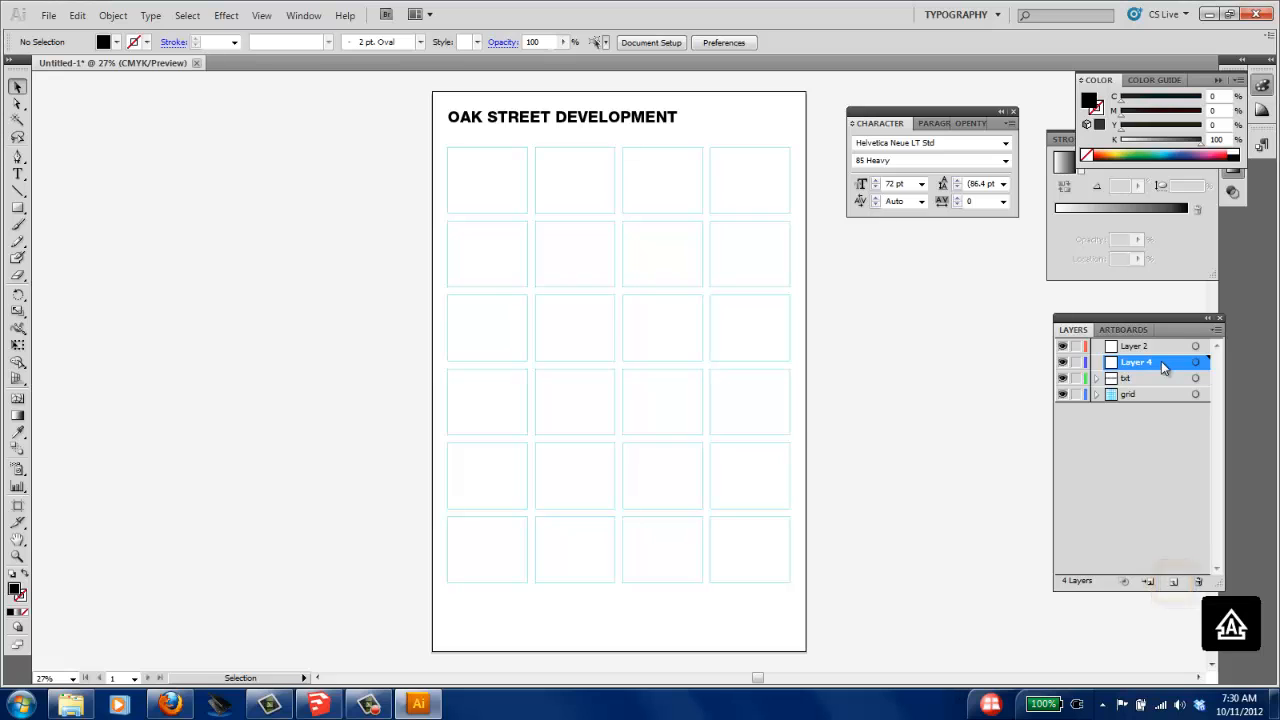
{"action": "double_click", "coordinate": [1164, 370]}
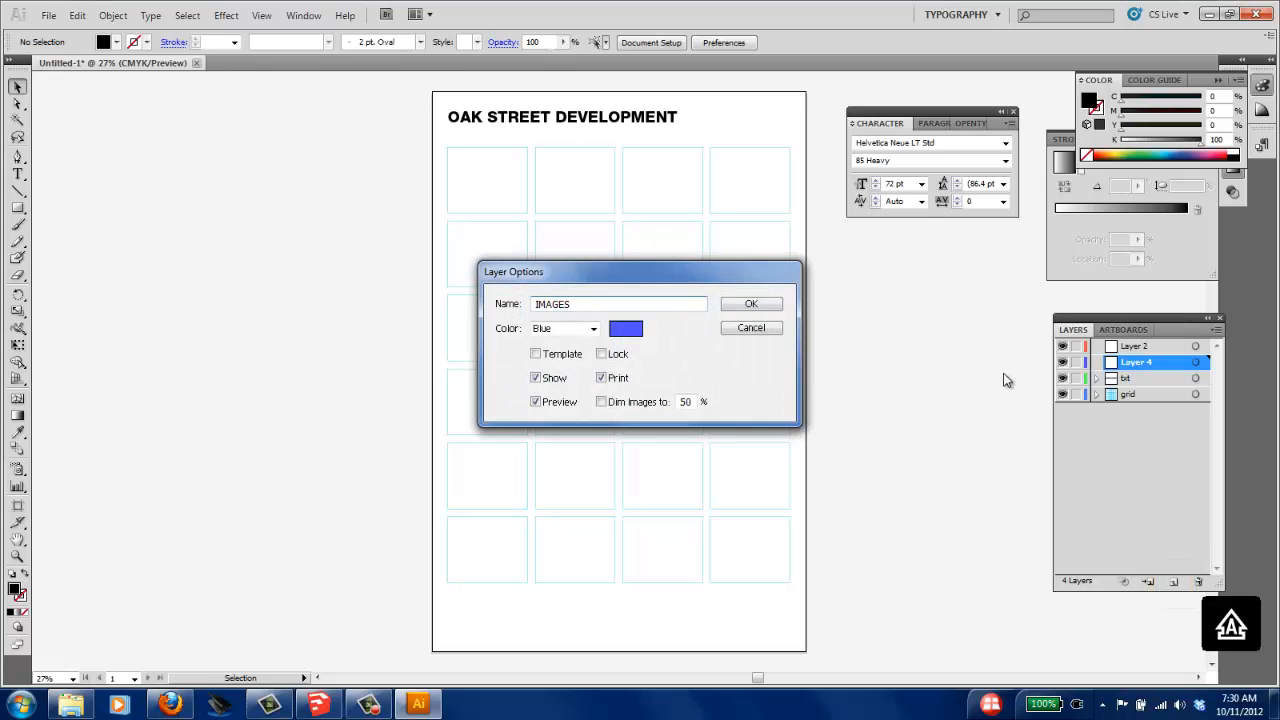
{"action": "type", "text": "IMAGES"}
{"action": "left_click", "coordinate": [750, 303]}
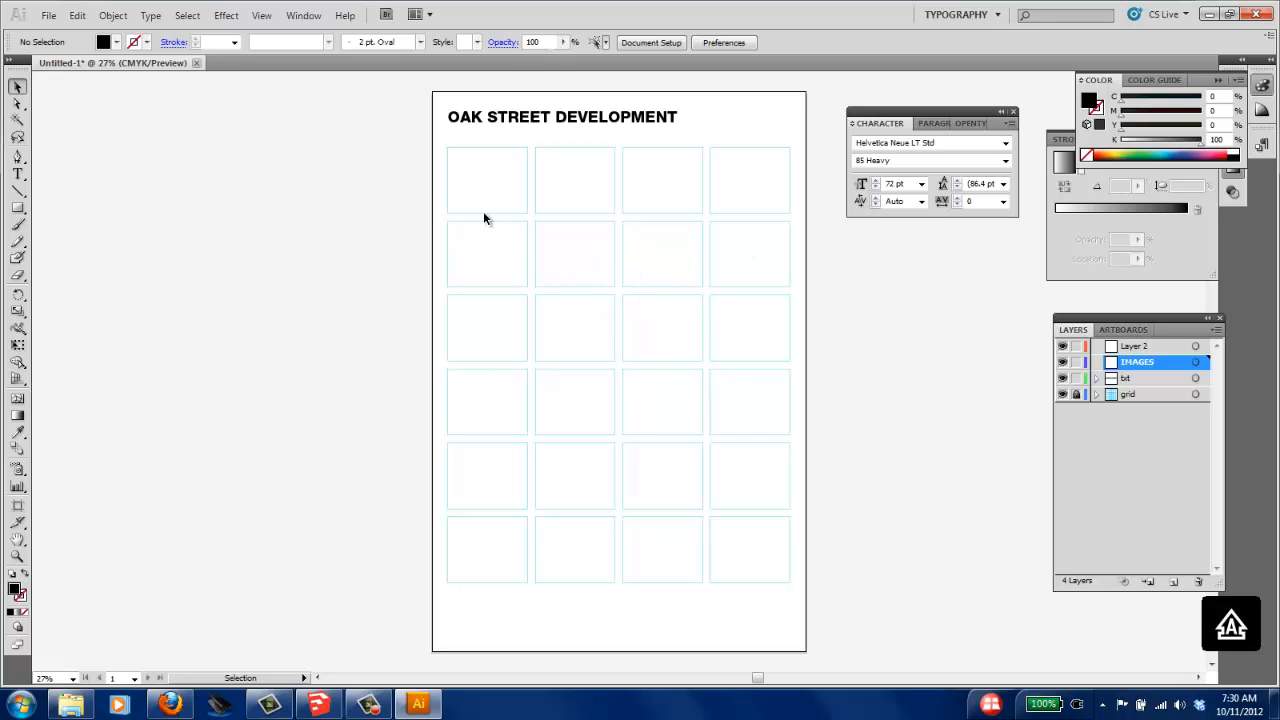
Step: Start placing an image and browse through 460, Assignments - EE, Site Plan Views Poster and Oak St Demo Project to the Image Ref folder
{"action": "left_click", "coordinate": [48, 15]}
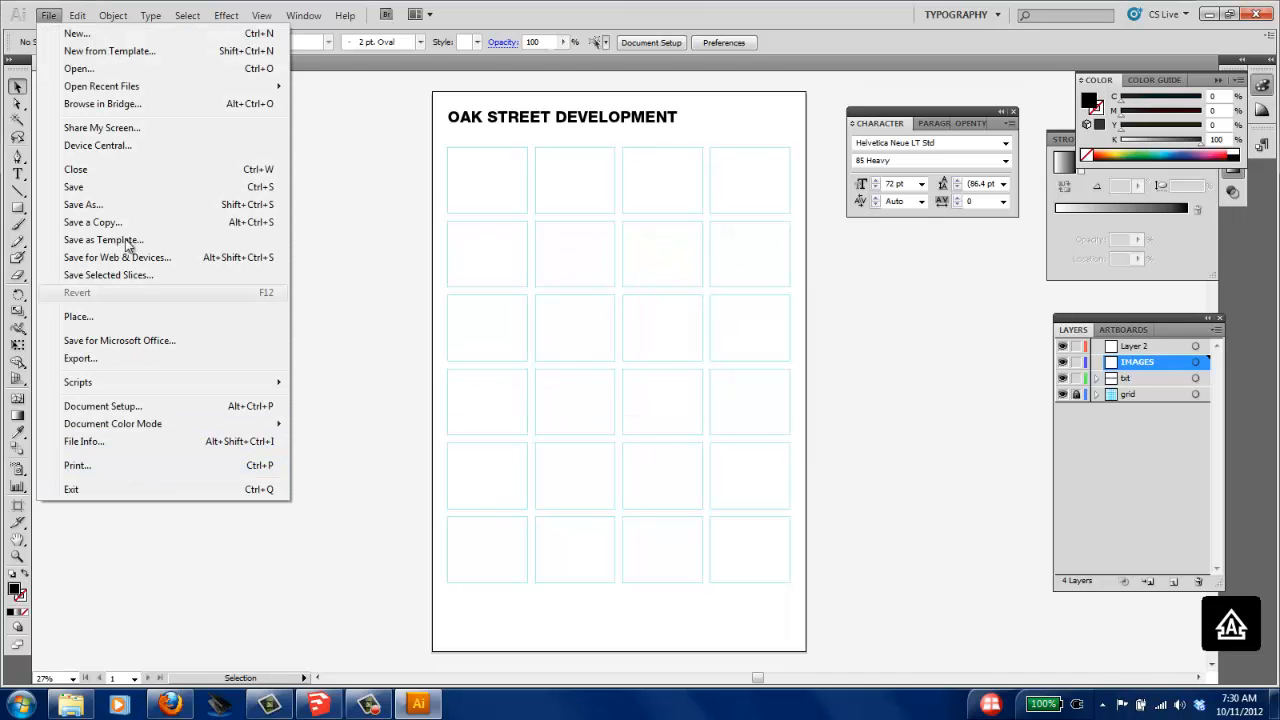
{"action": "left_click", "coordinate": [78, 316]}
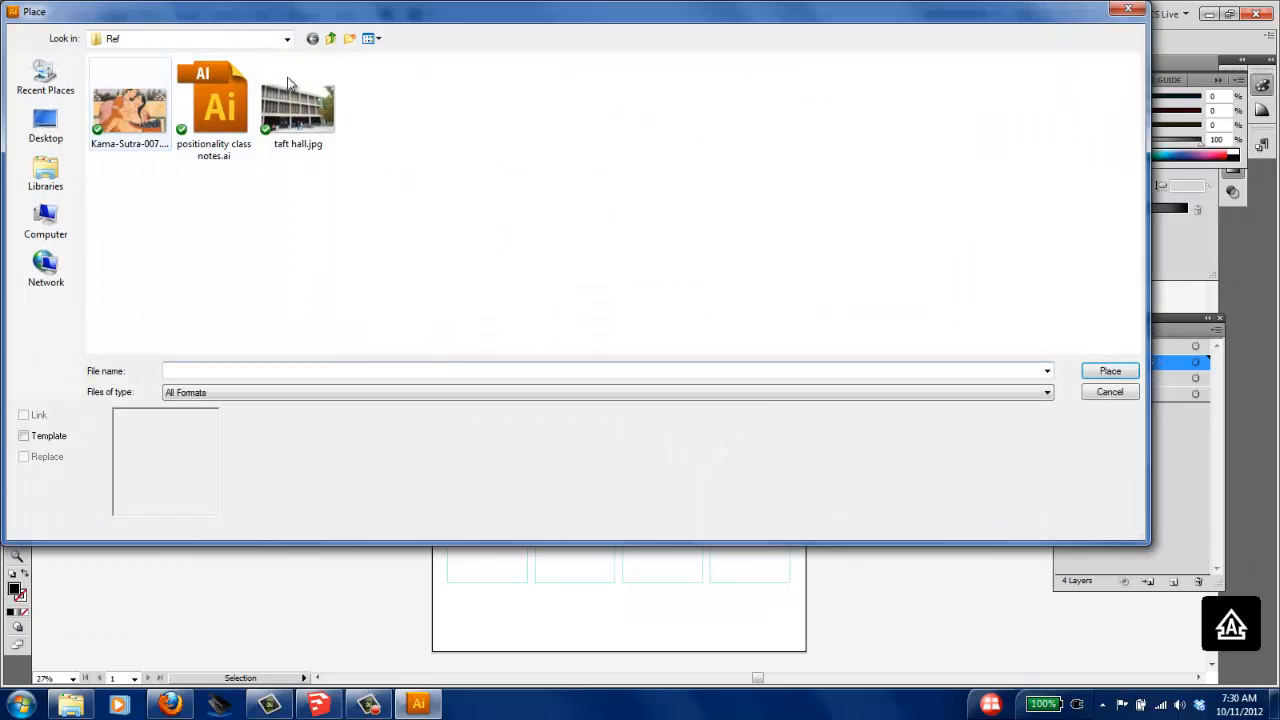
{"action": "left_click", "coordinate": [288, 40]}
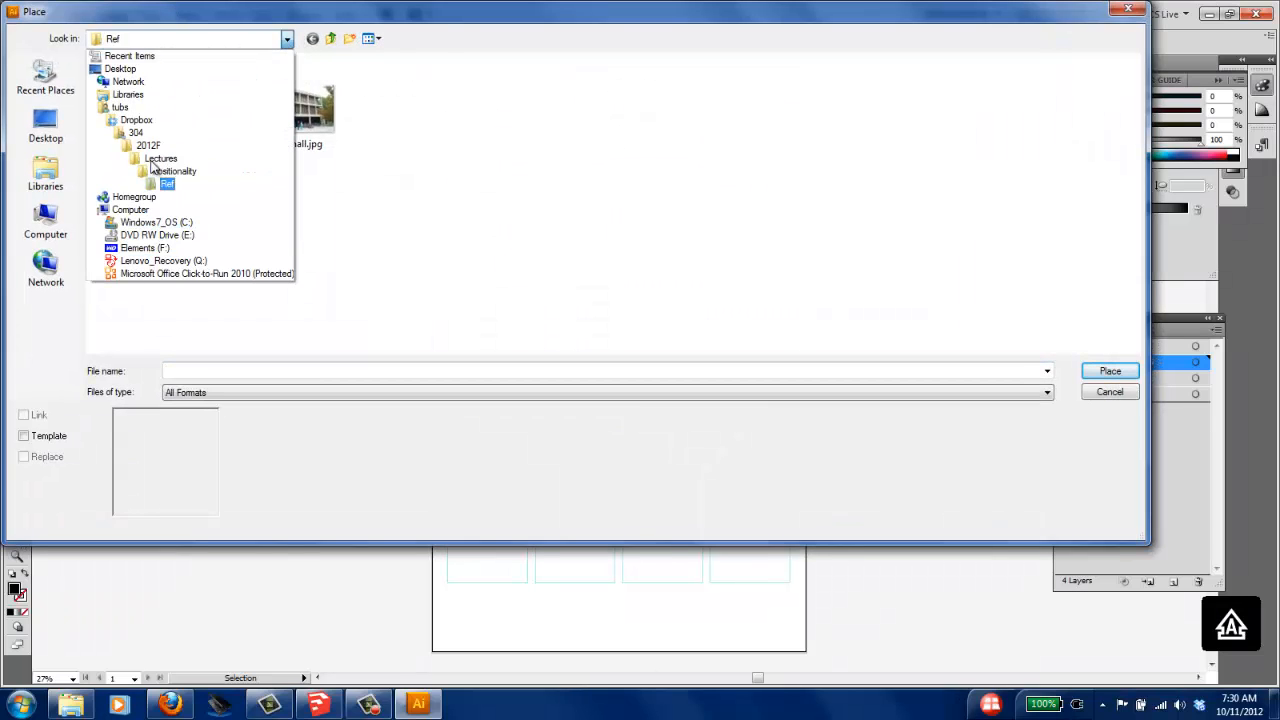
{"action": "left_click", "coordinate": [140, 117]}
{"action": "double_click", "coordinate": [181, 125]}
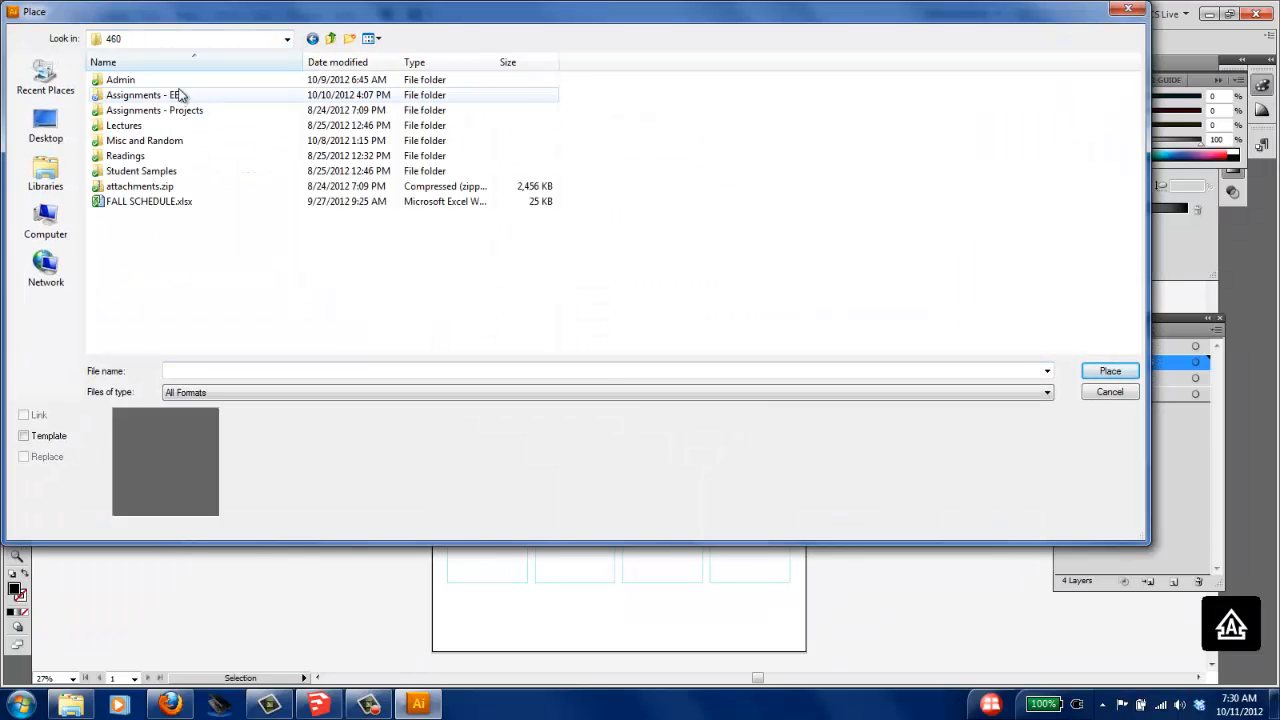
{"action": "left_click", "coordinate": [138, 97]}
{"action": "double_click", "coordinate": [138, 97]}
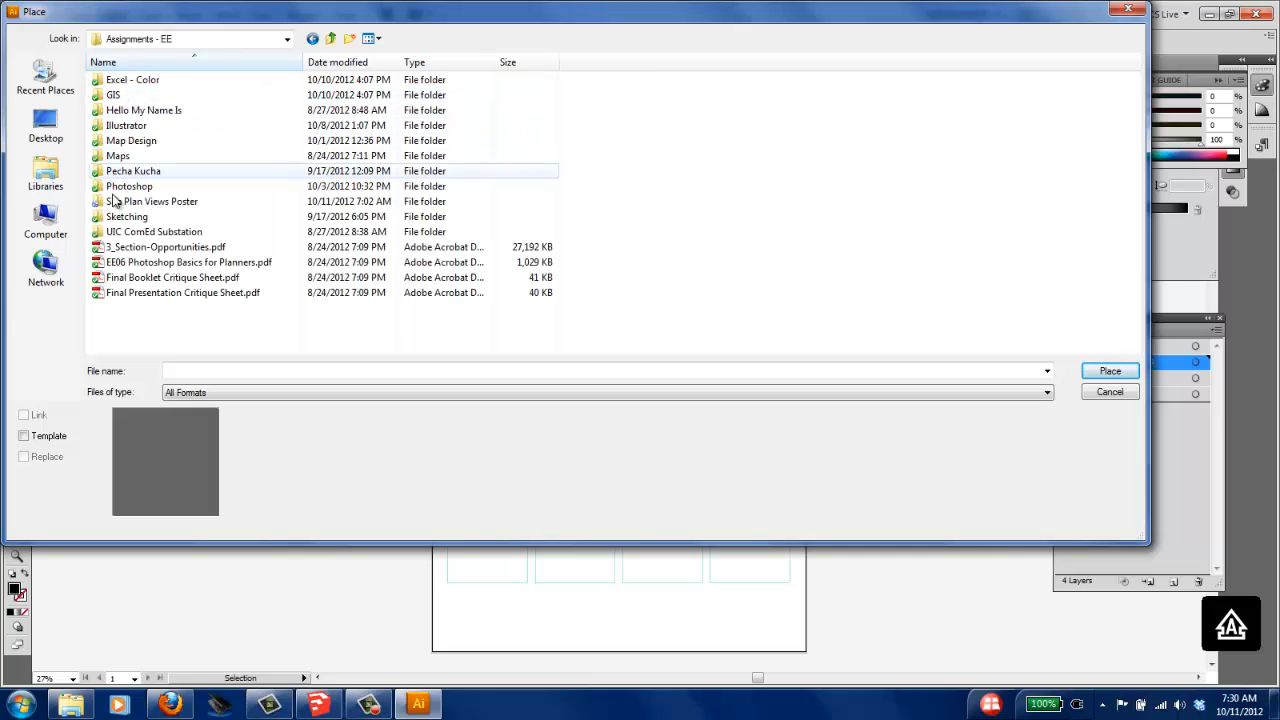
{"action": "left_click", "coordinate": [116, 201]}
{"action": "double_click", "coordinate": [116, 201]}
{"action": "left_click", "coordinate": [155, 82]}
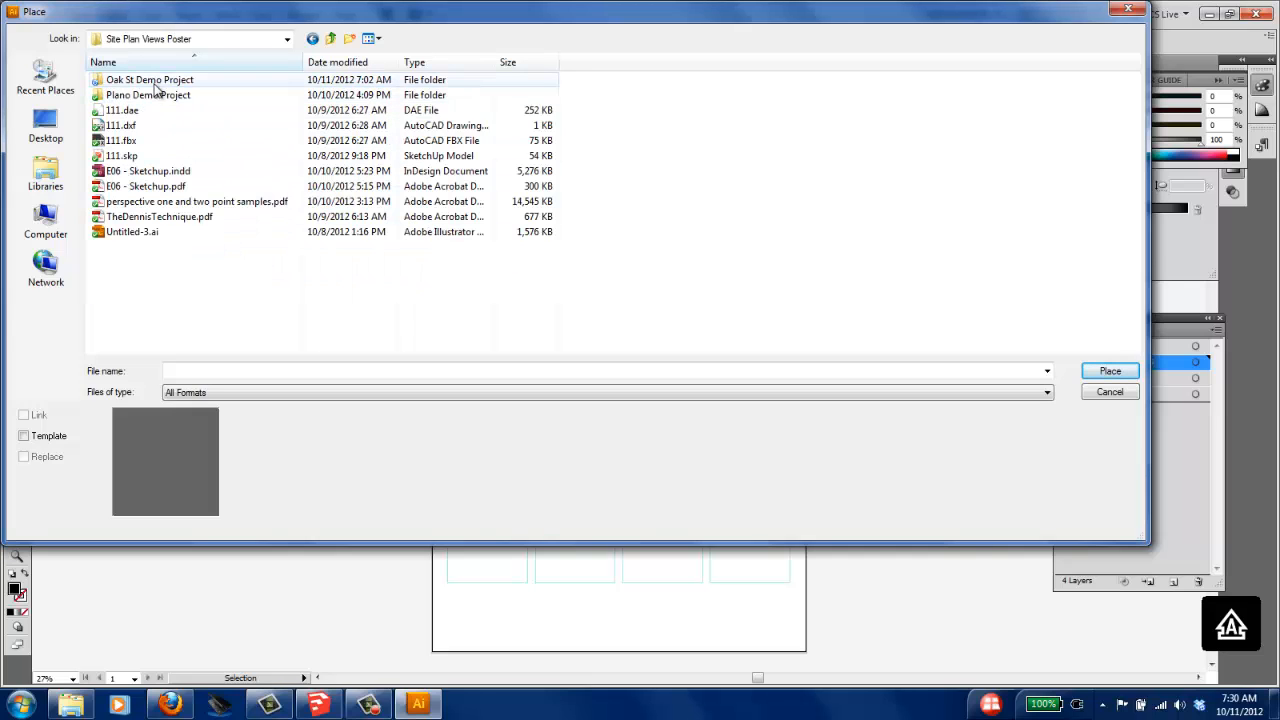
{"action": "double_click", "coordinate": [155, 82]}
{"action": "left_click", "coordinate": [130, 82]}
{"action": "double_click", "coordinate": [130, 82]}
Step: Place axonometric.jpg as a linked image on the IMAGES layer and deselect it
{"action": "left_click", "coordinate": [132, 122]}
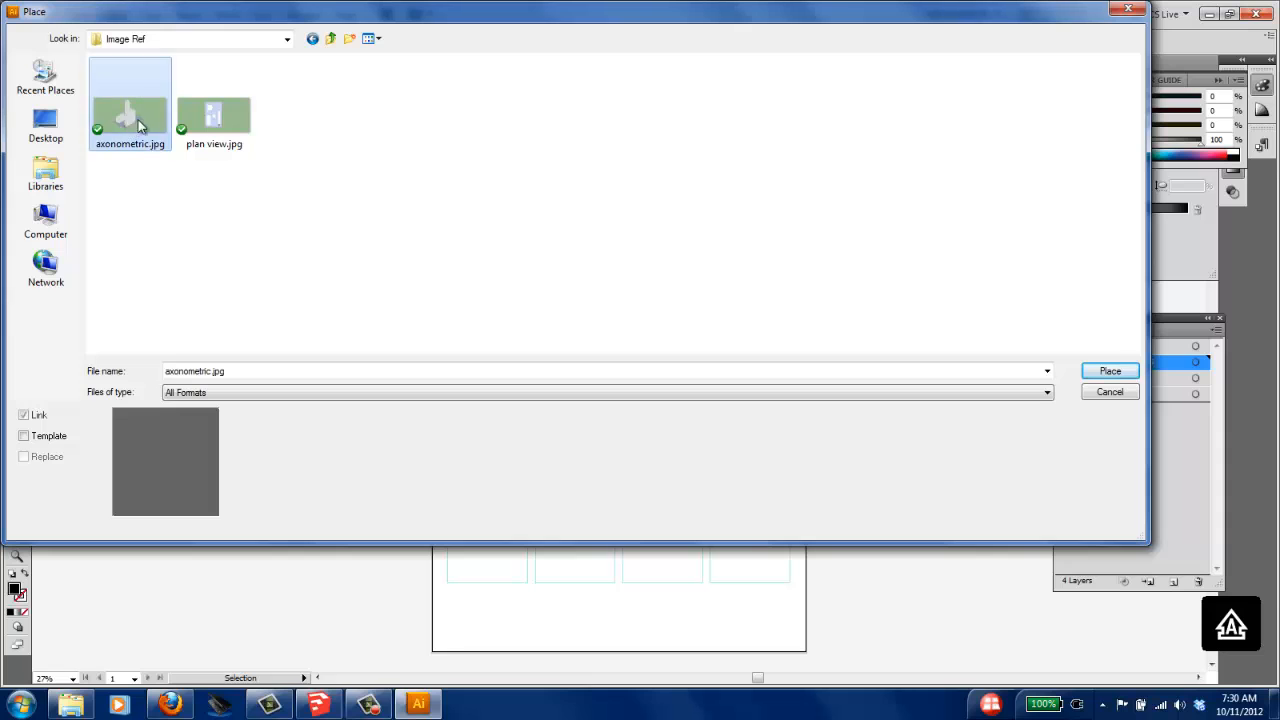
{"action": "left_click", "coordinate": [1110, 371]}
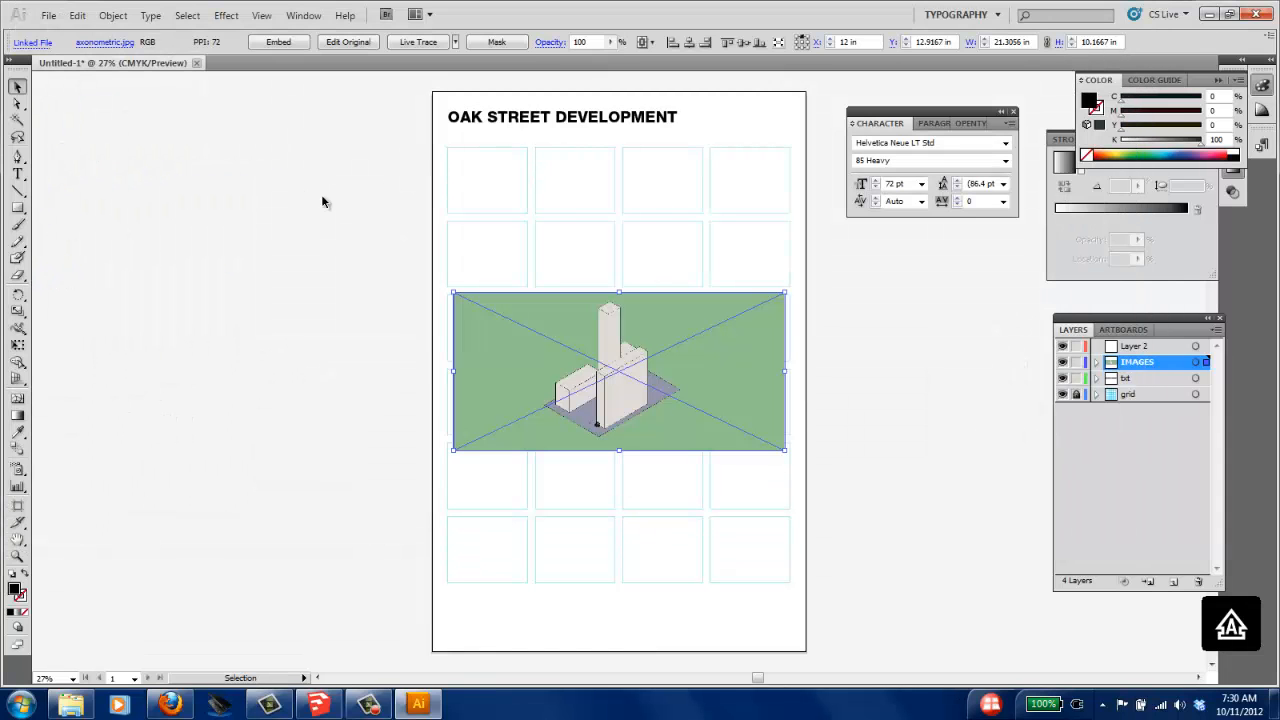
{"action": "left_click", "coordinate": [248, 116]}
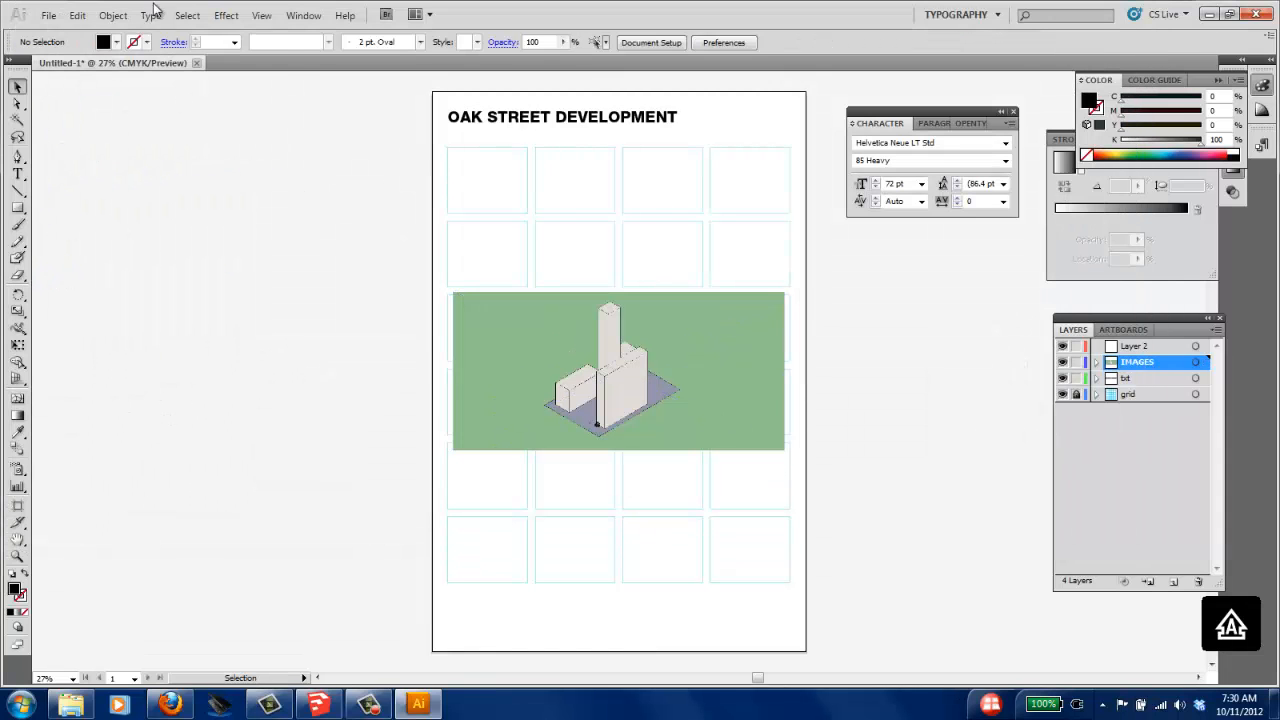
Step: Place plan view.jpg from the Image Ref folder on the IMAGES layer
{"action": "left_click", "coordinate": [48, 15]}
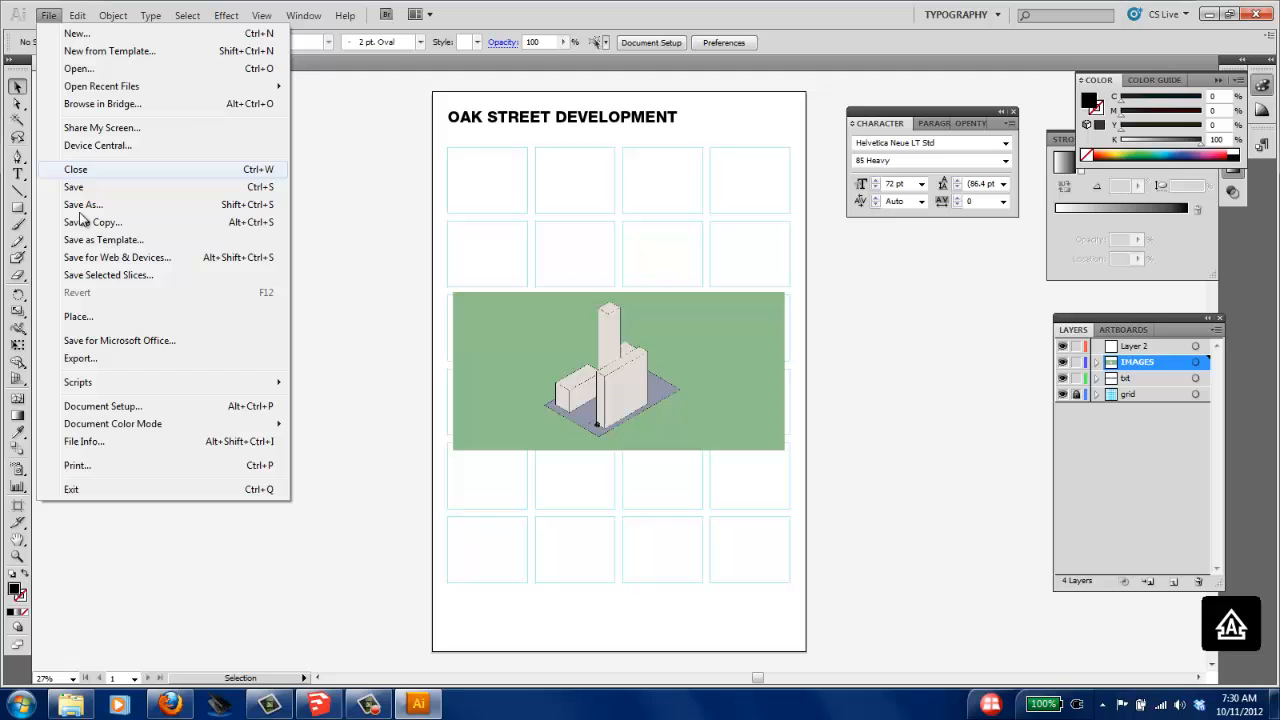
{"action": "left_click", "coordinate": [90, 318]}
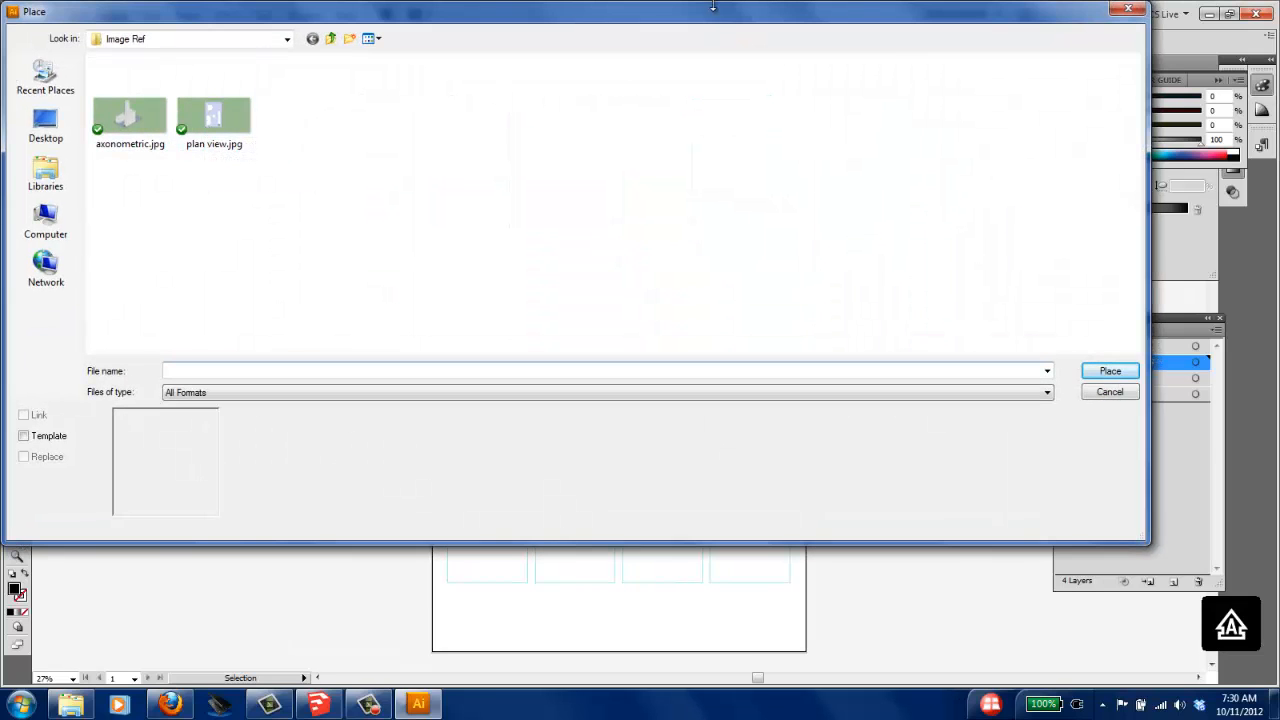
{"action": "left_click_drag", "start_coordinate": [714, 10], "coordinate": [807, 669]}
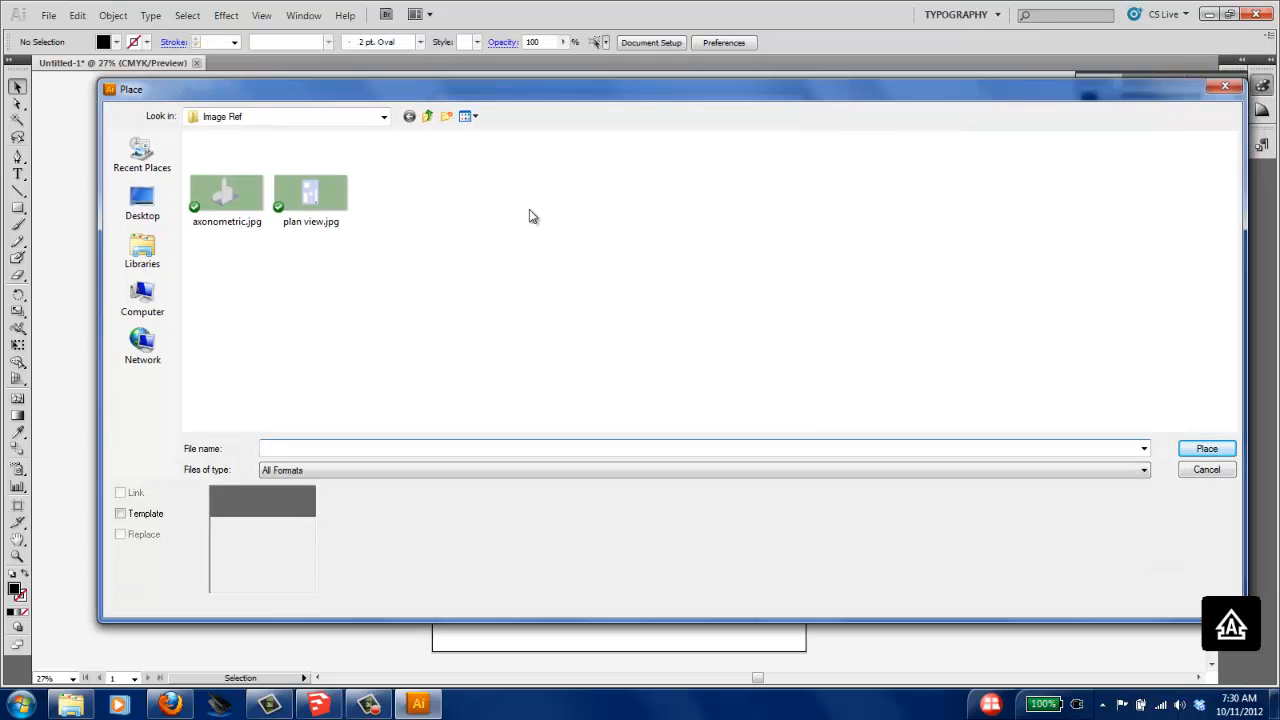
{"action": "left_click", "coordinate": [318, 218]}
{"action": "double_click", "coordinate": [326, 204]}
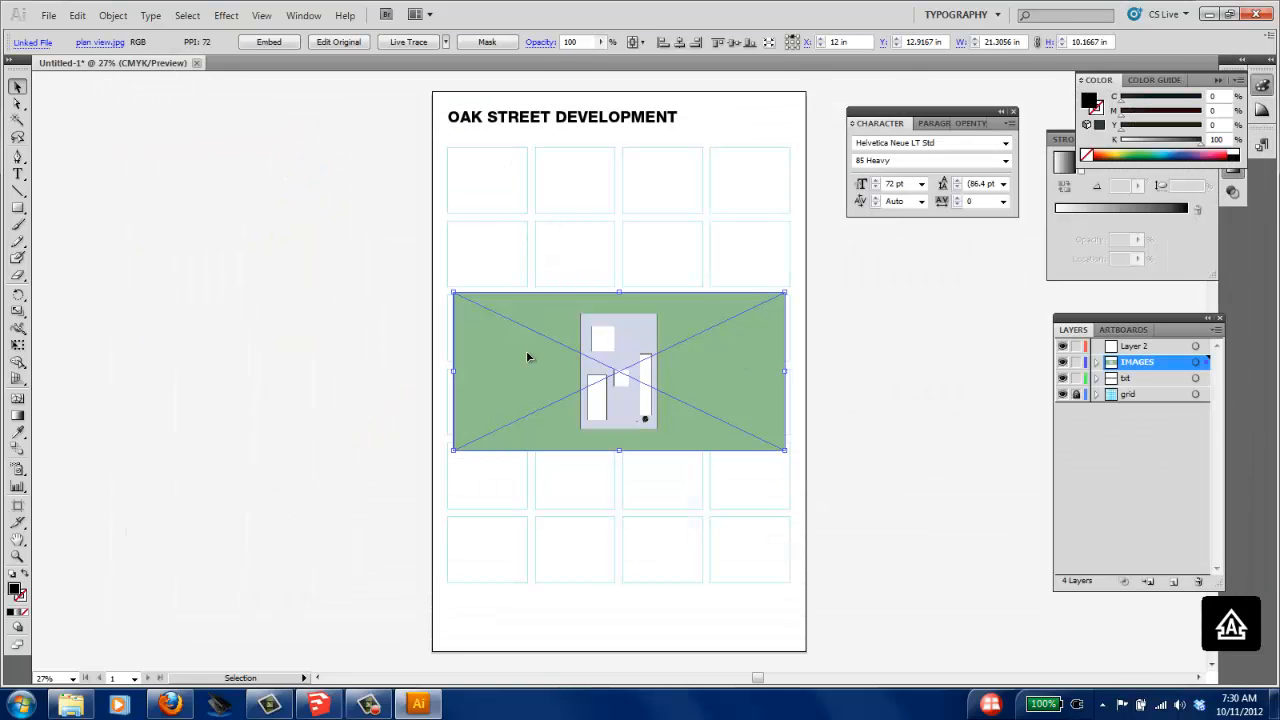
Step: Separate the two overlapping images, moving the axonometric to the upper grid rows and the plan view to the lower rows
{"action": "left_click_drag", "start_coordinate": [528, 357], "coordinate": [694, 490]}
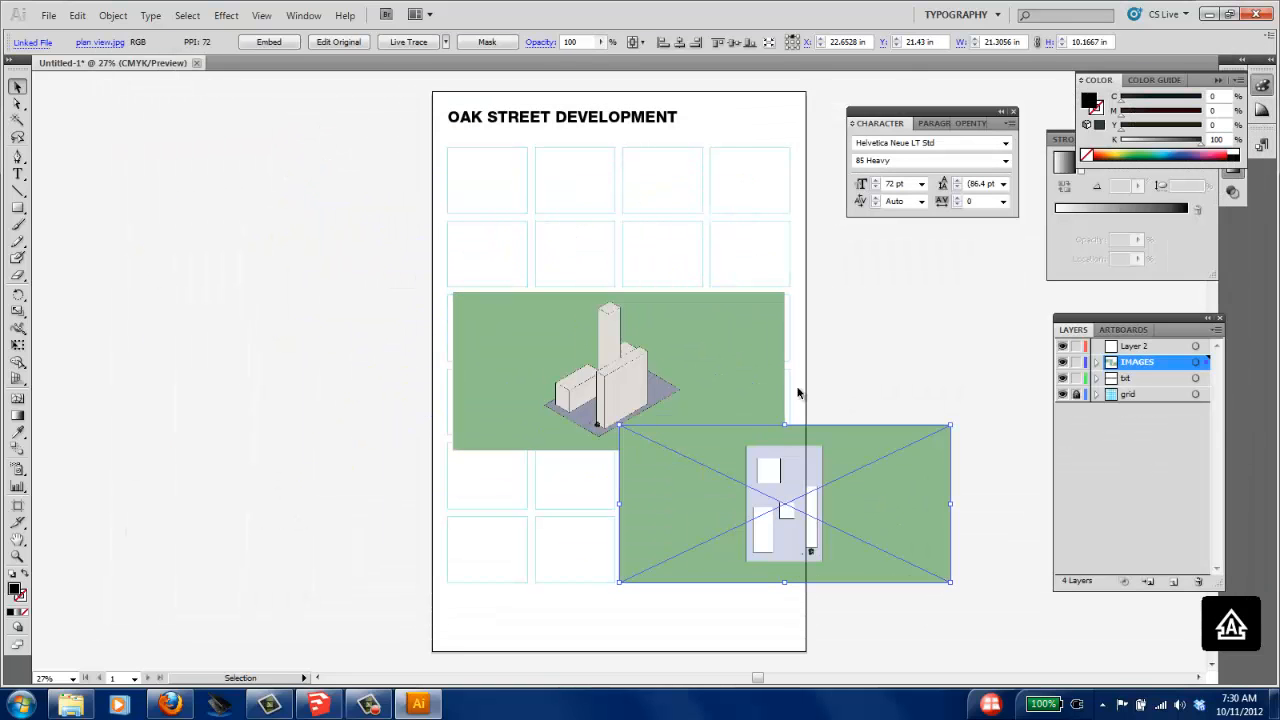
{"action": "left_click", "coordinate": [689, 375]}
{"action": "left_click_drag", "start_coordinate": [595, 366], "coordinate": [532, 228]}
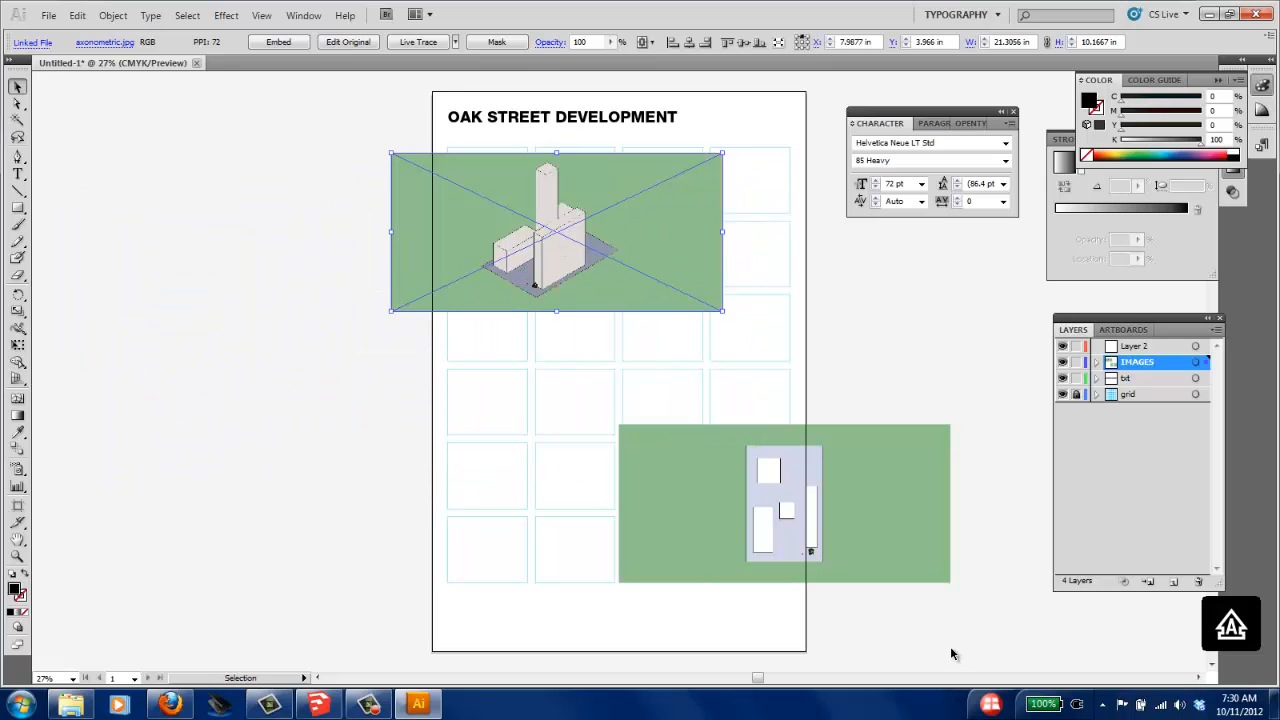
{"action": "left_click", "coordinate": [919, 495]}
{"action": "left_click_drag", "start_coordinate": [854, 483], "coordinate": [642, 480]}
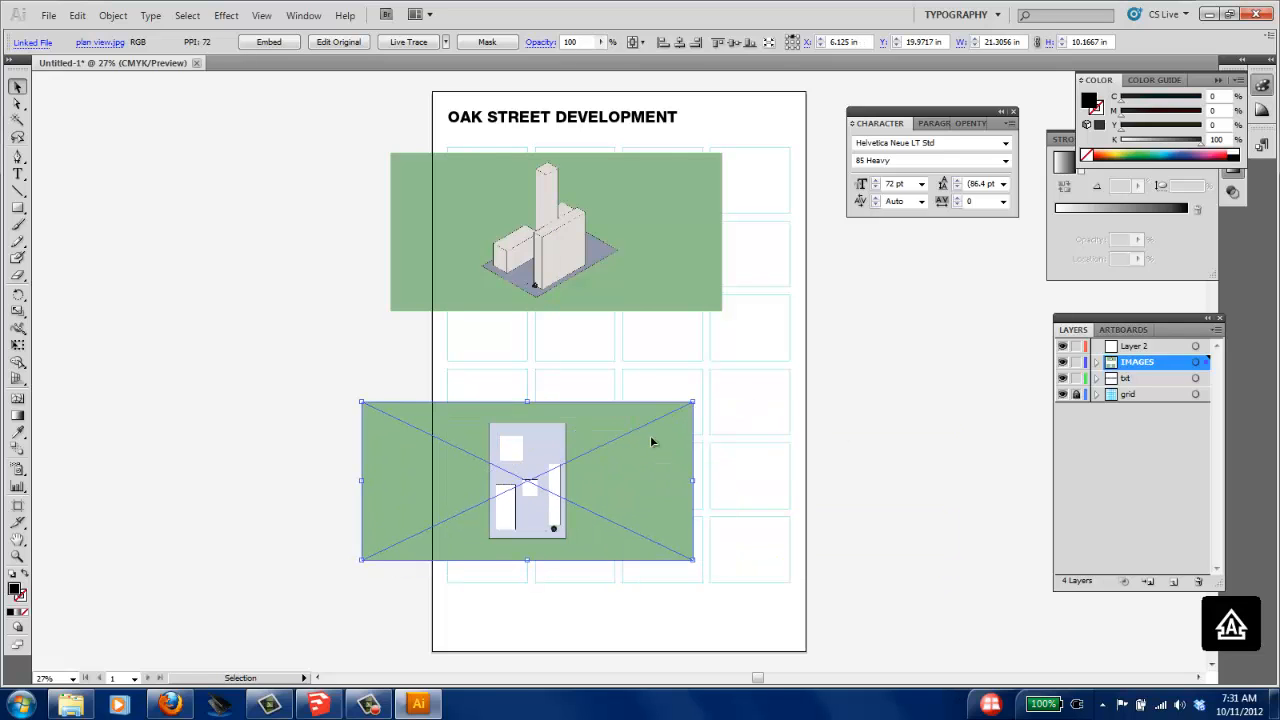
{"action": "left_click", "coordinate": [215, 342]}
Step: Move the axonometric image sideways to uncover the first two grid columns beneath the title
{"action": "key", "text": "ctrl+equal"}
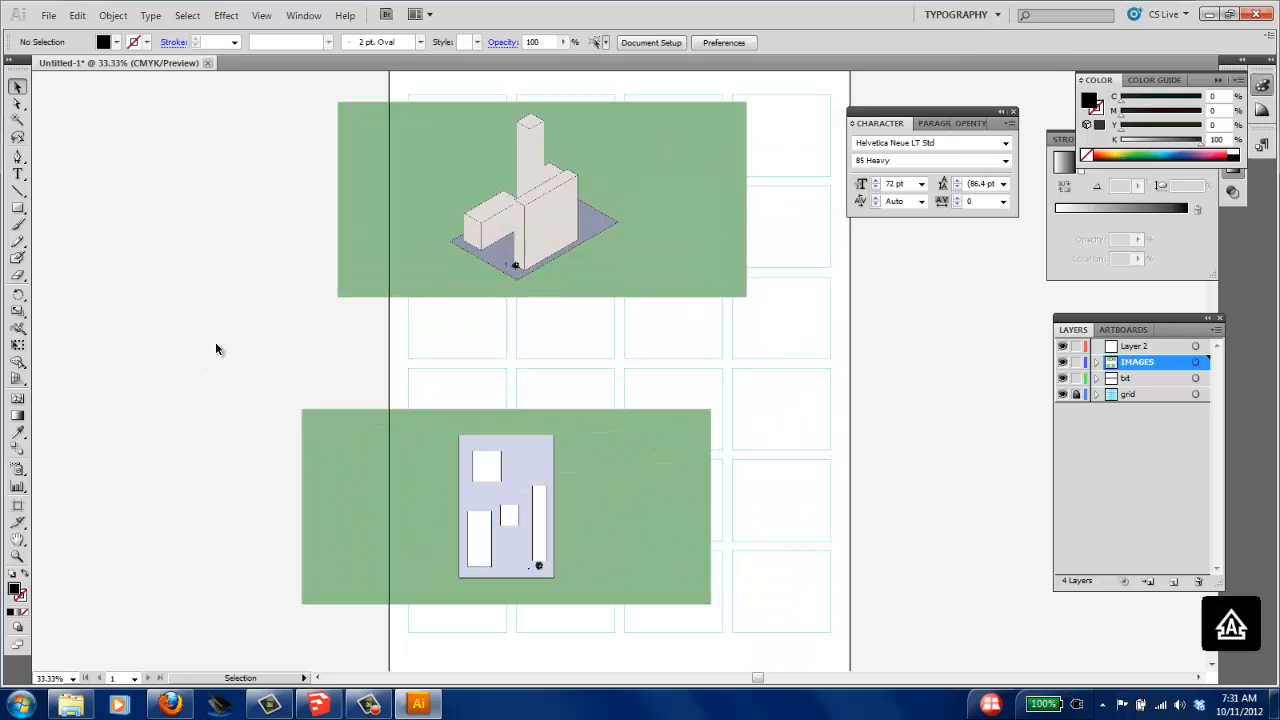
{"action": "left_click_drag", "start_coordinate": [341, 354], "coordinate": [268, 518]}
{"action": "left_click", "coordinate": [530, 407]}
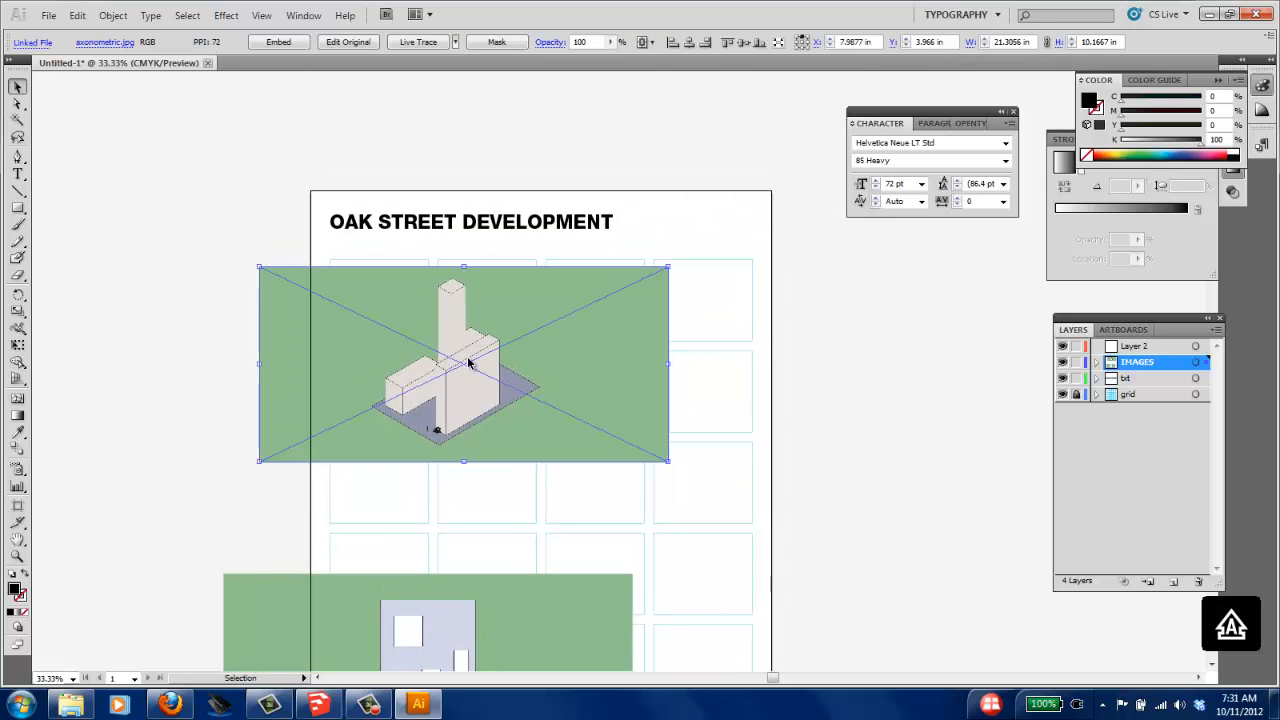
{"action": "left_click_drag", "start_coordinate": [468, 363], "coordinate": [717, 380]}
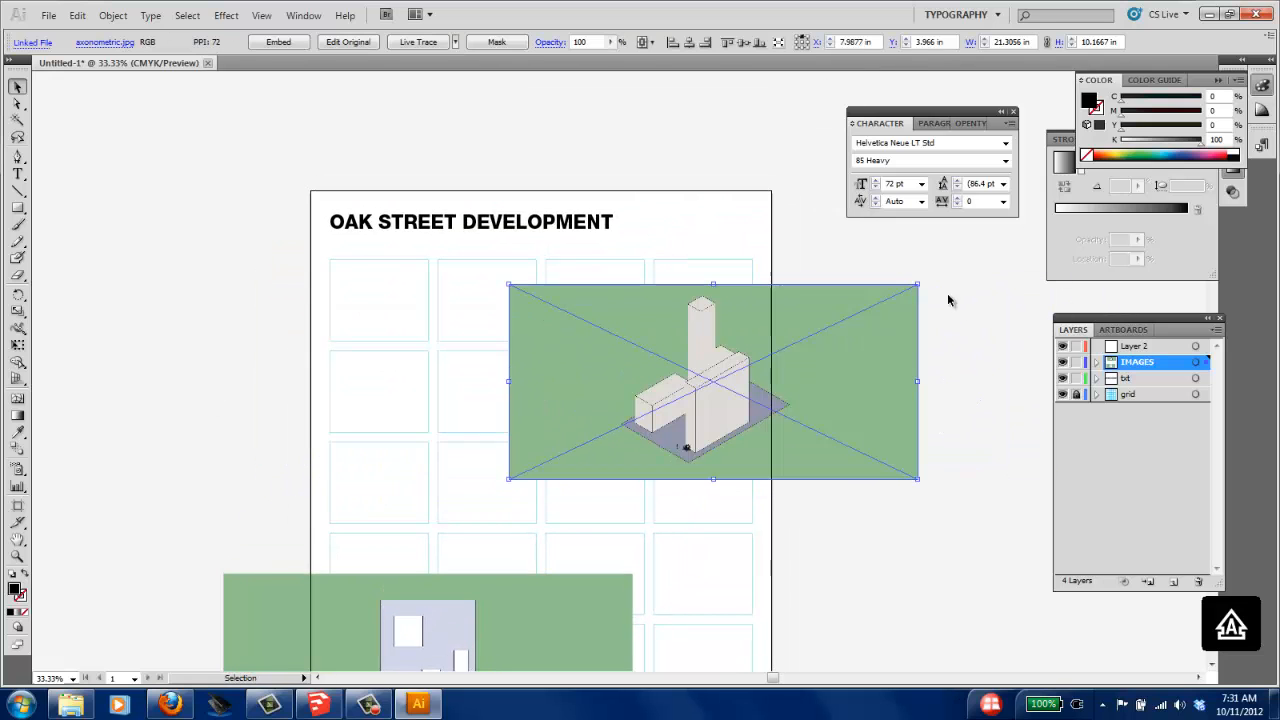
{"action": "left_click", "coordinate": [122, 235]}
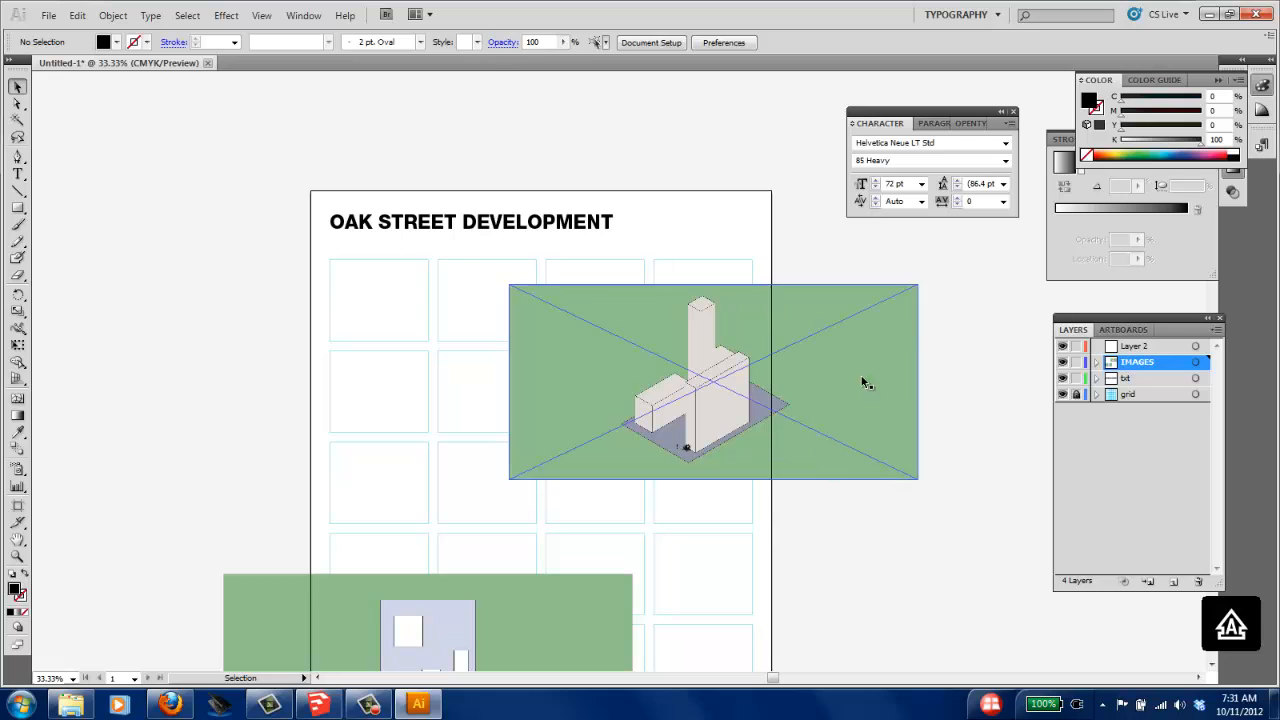
Step: Draw a 10.75 x 9 in rectangle over the first two columns and top two grid rows, and move it over the axonometric's buildings
{"action": "left_click", "coordinate": [16, 208]}
{"action": "left_click_drag", "start_coordinate": [329, 432], "coordinate": [536, 259]}
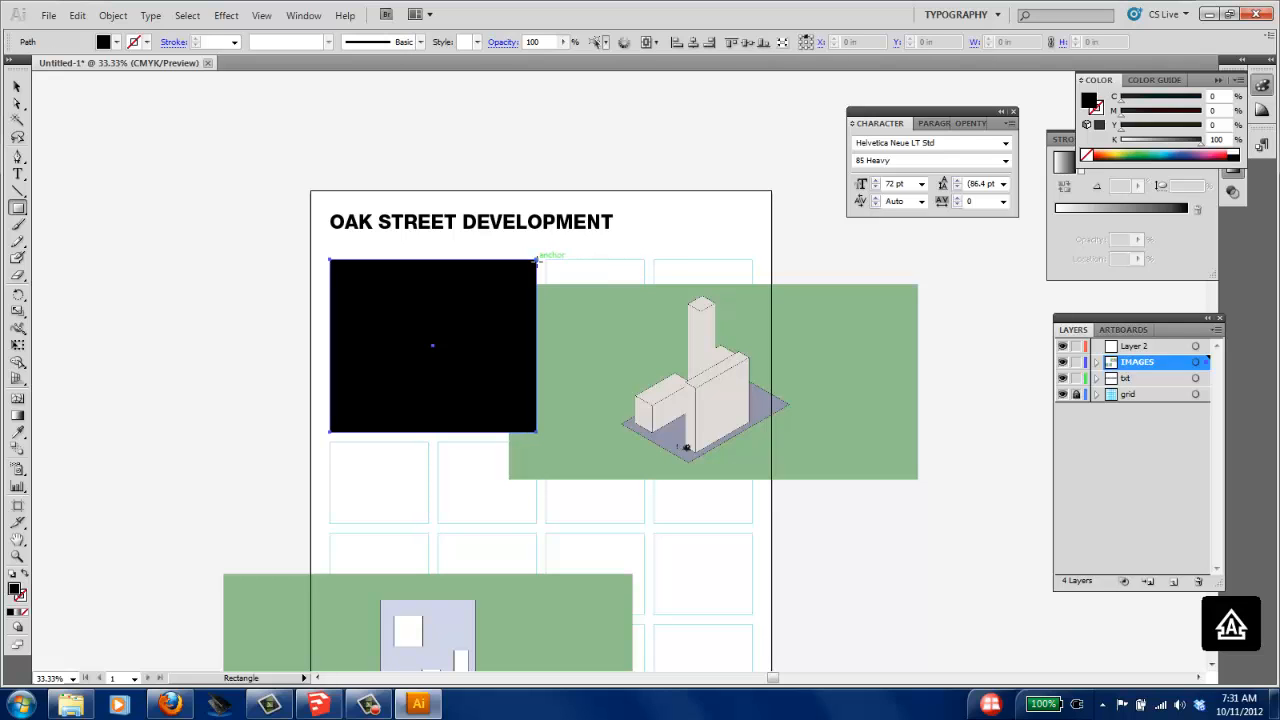
{"action": "key", "text": "v"}
{"action": "left_click_drag", "start_coordinate": [434, 374], "coordinate": [650, 350]}
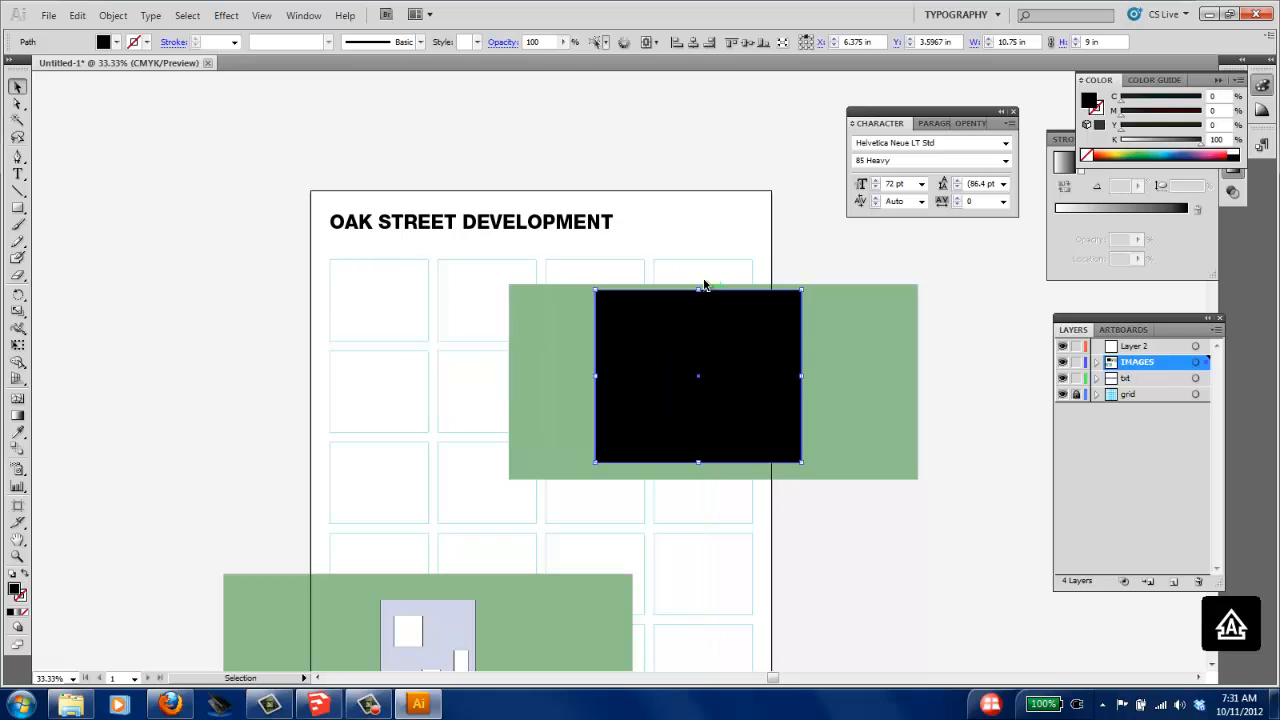
Step: Crop the axonometric image to the black rectangle with a clipping mask
{"action": "left_click", "coordinate": [845, 378], "text": "shift"}
{"action": "right_click", "coordinate": [845, 376]}
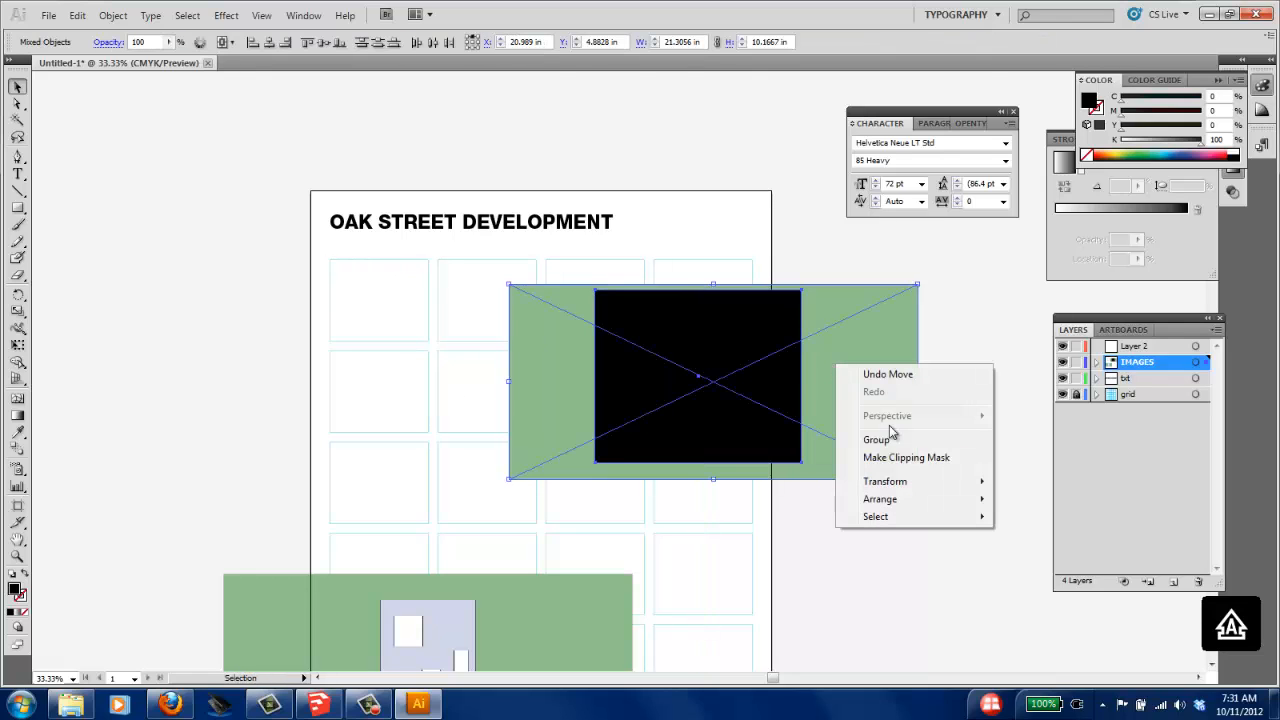
{"action": "left_click", "coordinate": [895, 457]}
{"action": "left_click", "coordinate": [864, 357]}
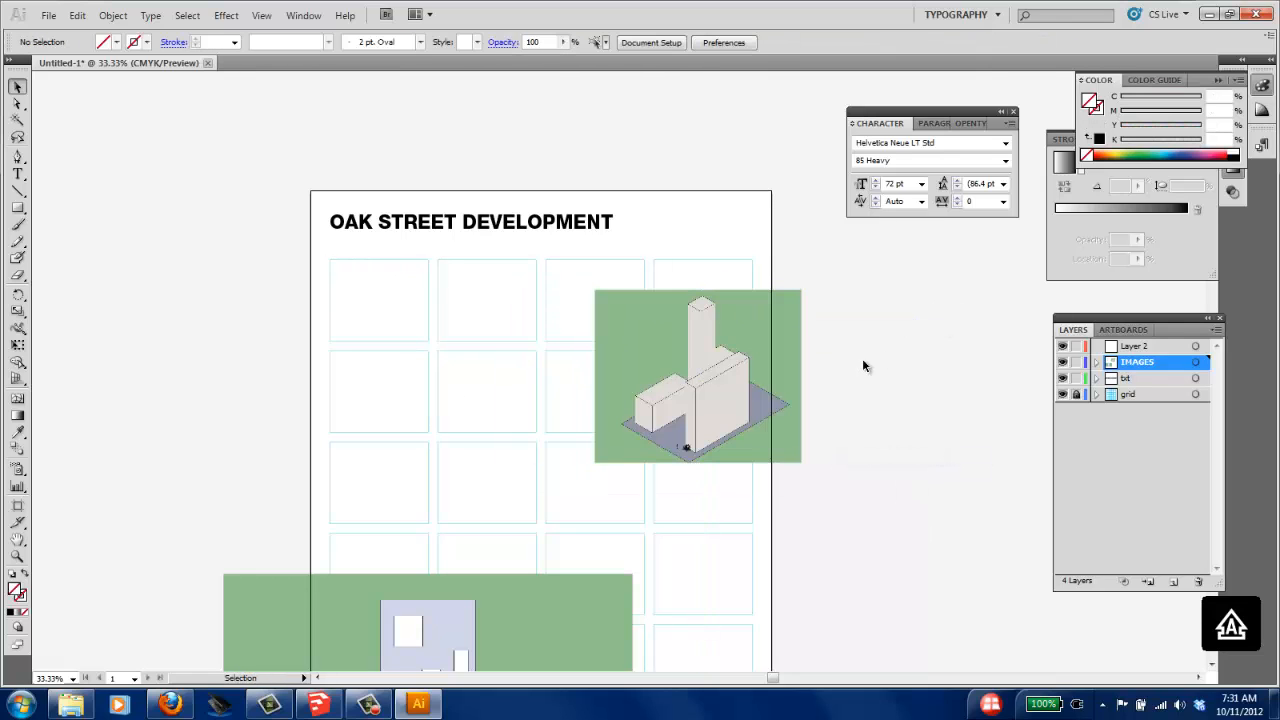
Step: Move the clipped axonometric image into the first two columns and top two rows of the grid
{"action": "left_click", "coordinate": [783, 341]}
{"action": "left_click_drag", "start_coordinate": [783, 341], "coordinate": [518, 320]}
{"action": "left_click", "coordinate": [923, 335]}
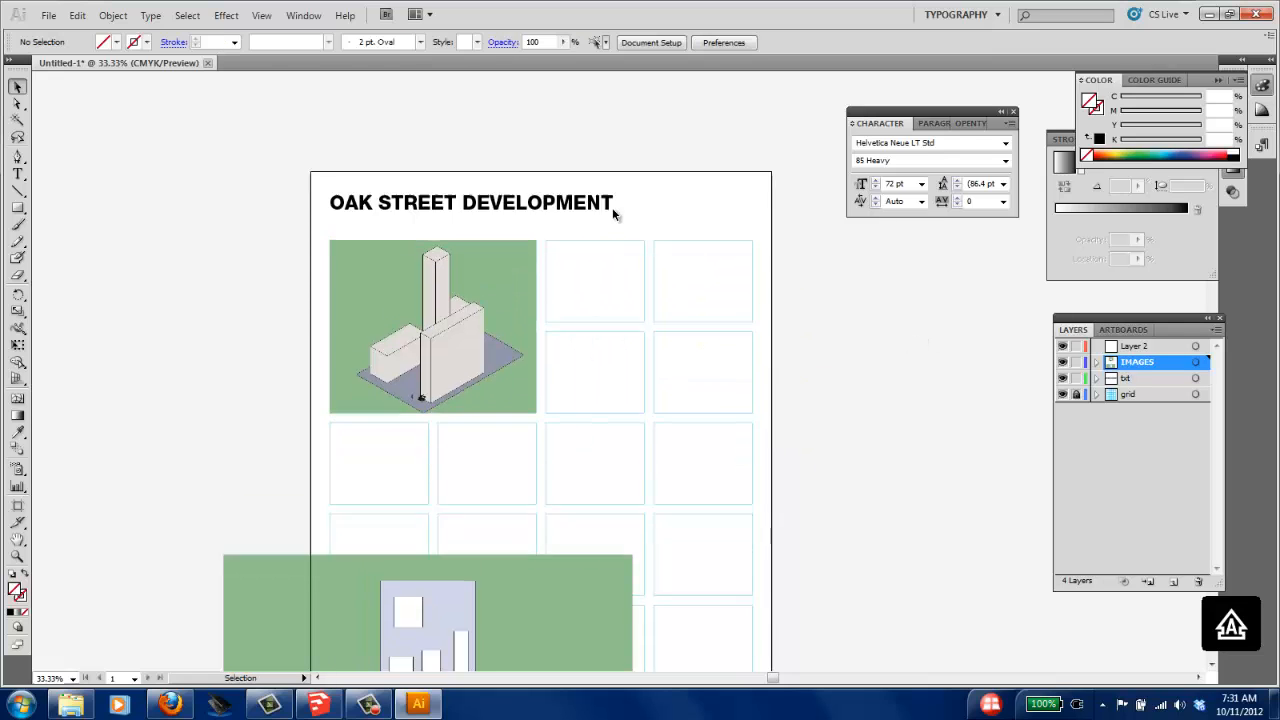
Step: Move the plan view image sideways over the poster's edge, clear of the first two columns' lower cells
{"action": "scroll", "coordinate": [611, 206], "scroll_direction": "down", "scroll_amount": 4}
{"action": "left_click", "coordinate": [527, 456]}
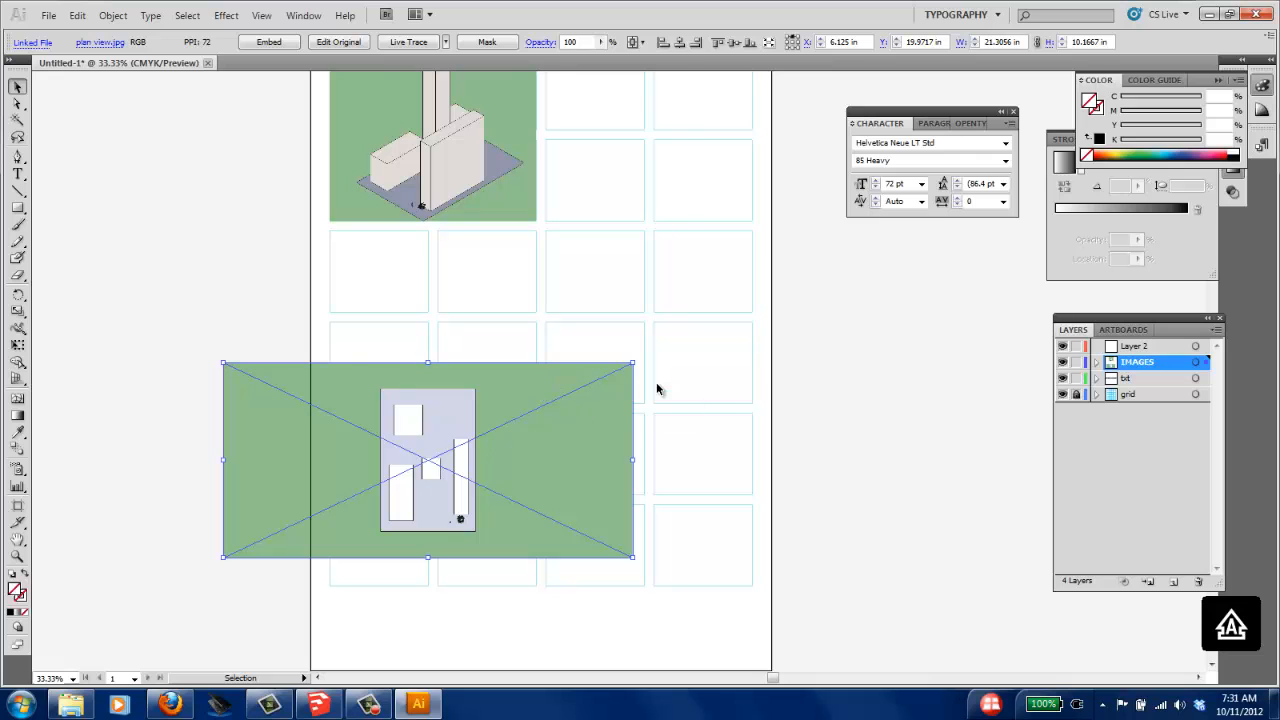
{"action": "left_click_drag", "start_coordinate": [463, 401], "coordinate": [854, 279]}
{"action": "left_click_drag", "start_coordinate": [323, 289], "coordinate": [206, 272]}
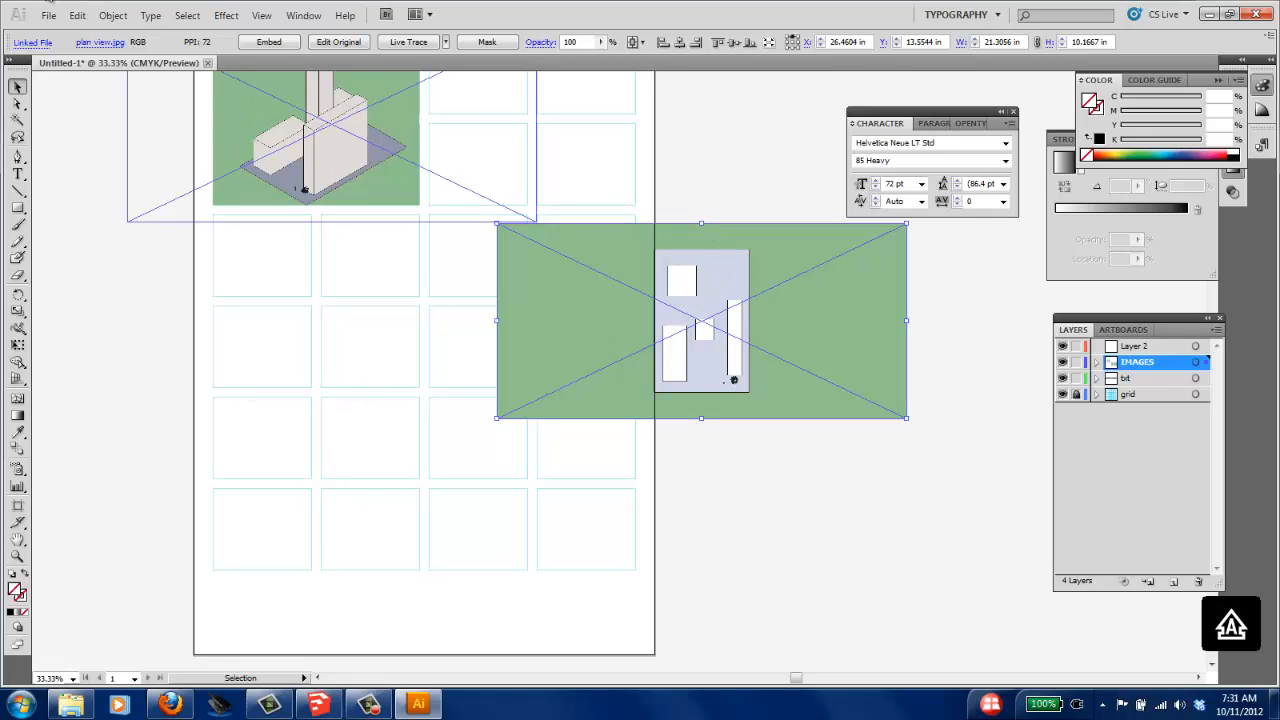
Step: Draw a 10.75 x 13.75 in rectangle over the first two columns and bottom three grid rows, and center it roughly over the plan view's site
{"action": "left_click", "coordinate": [18, 208]}
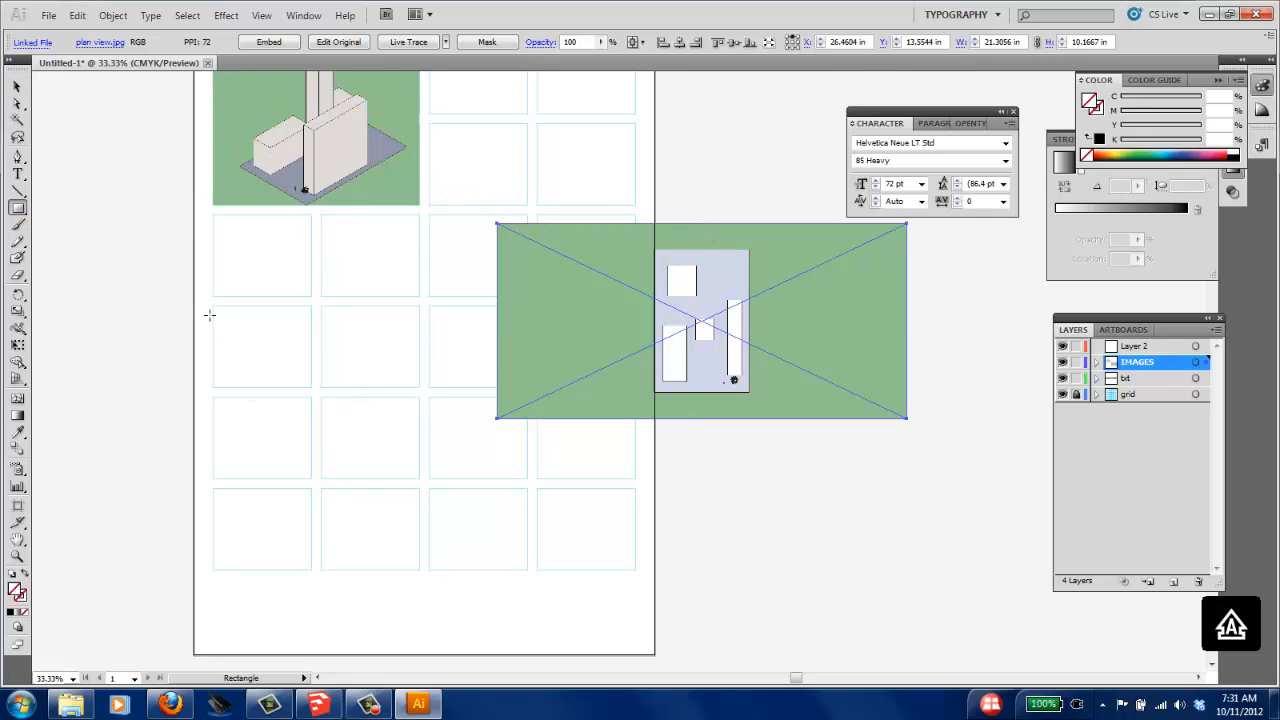
{"action": "left_click_drag", "start_coordinate": [214, 308], "coordinate": [419, 570]}
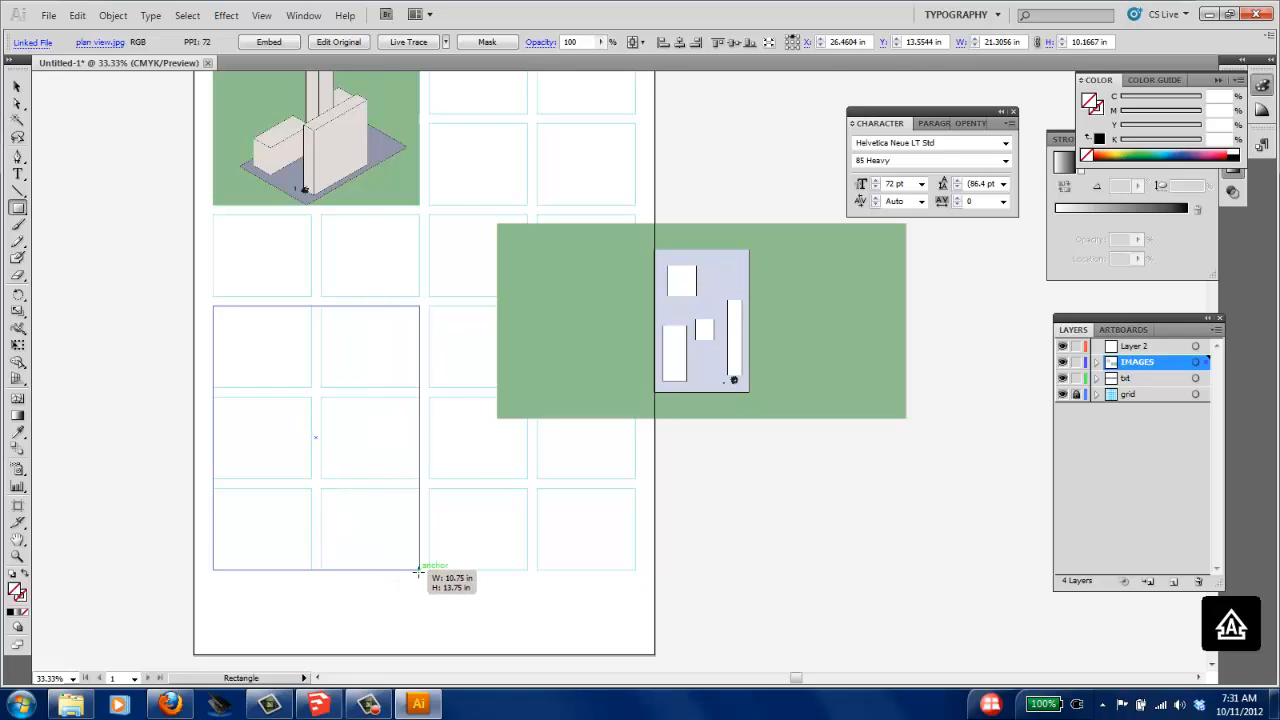
{"action": "left_click", "coordinate": [19, 88]}
{"action": "left_click_drag", "start_coordinate": [248, 309], "coordinate": [626, 201]}
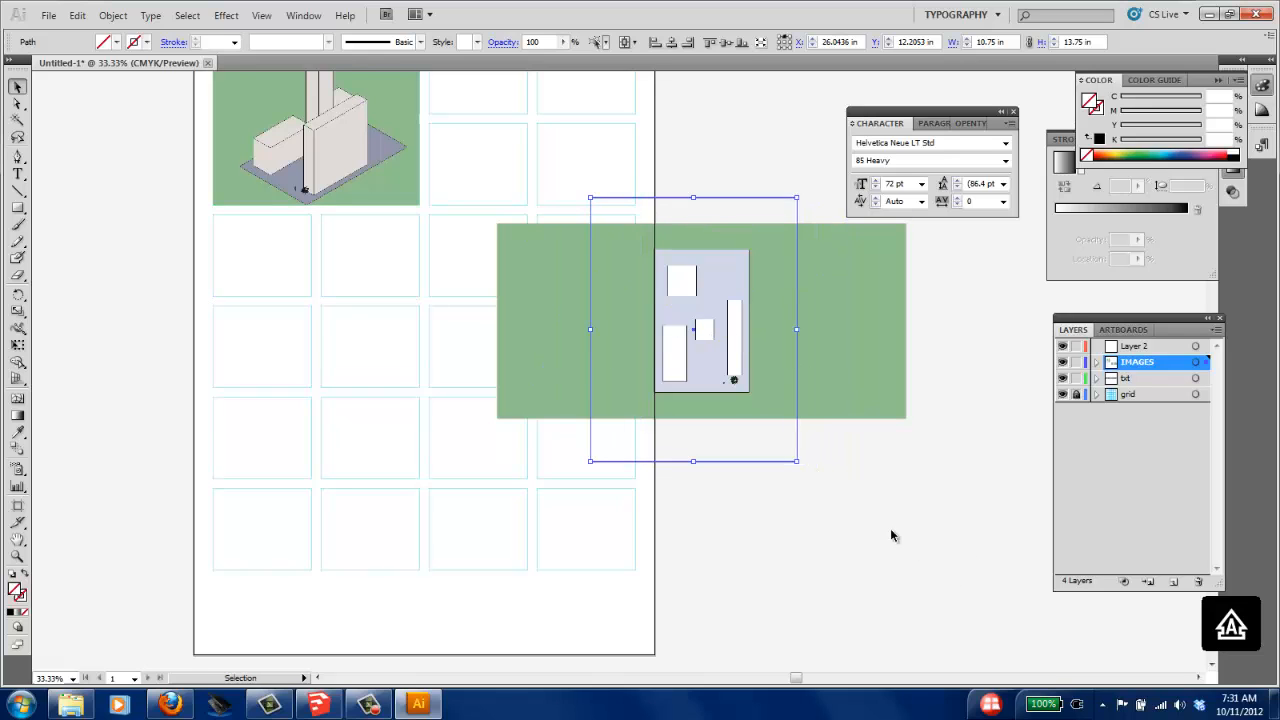
Step: Crop the plan view image to the unfilled rectangle with a clipping mask
{"action": "left_click", "coordinate": [808, 277]}
{"action": "left_click_drag", "start_coordinate": [815, 150], "coordinate": [750, 262]}
{"action": "right_click", "coordinate": [750, 260]}
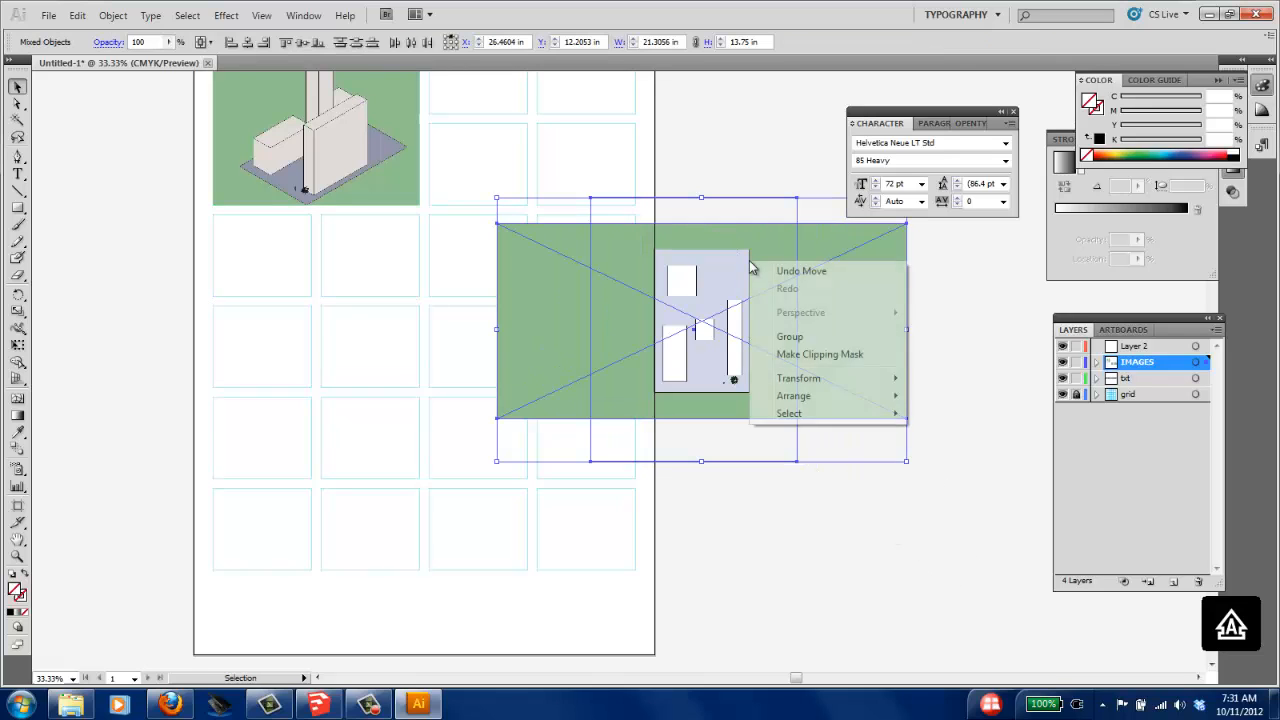
{"action": "left_click", "coordinate": [800, 348]}
{"action": "left_click", "coordinate": [864, 555]}
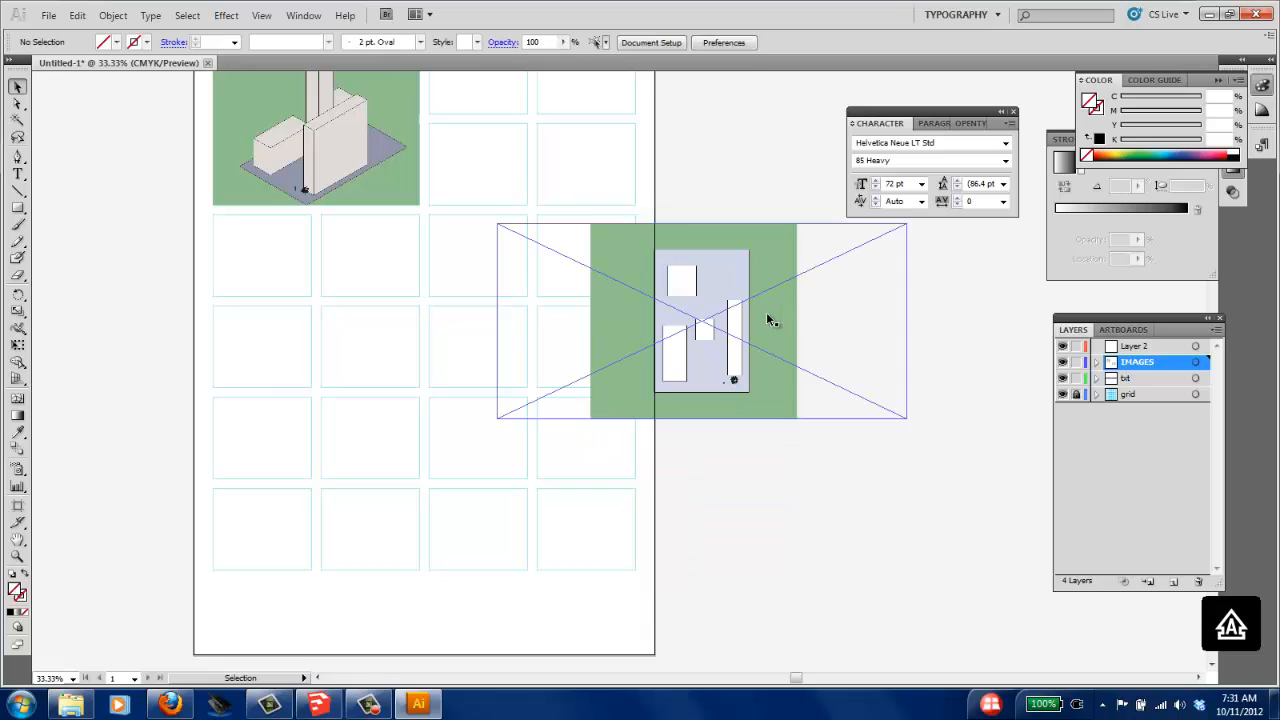
Step: Proportionally enlarge the plan view image inside its clipping mask and fit the cropped view into the first two columns, grid rows 3 to 5
{"action": "double_click", "coordinate": [768, 317]}
{"action": "left_click", "coordinate": [768, 317]}
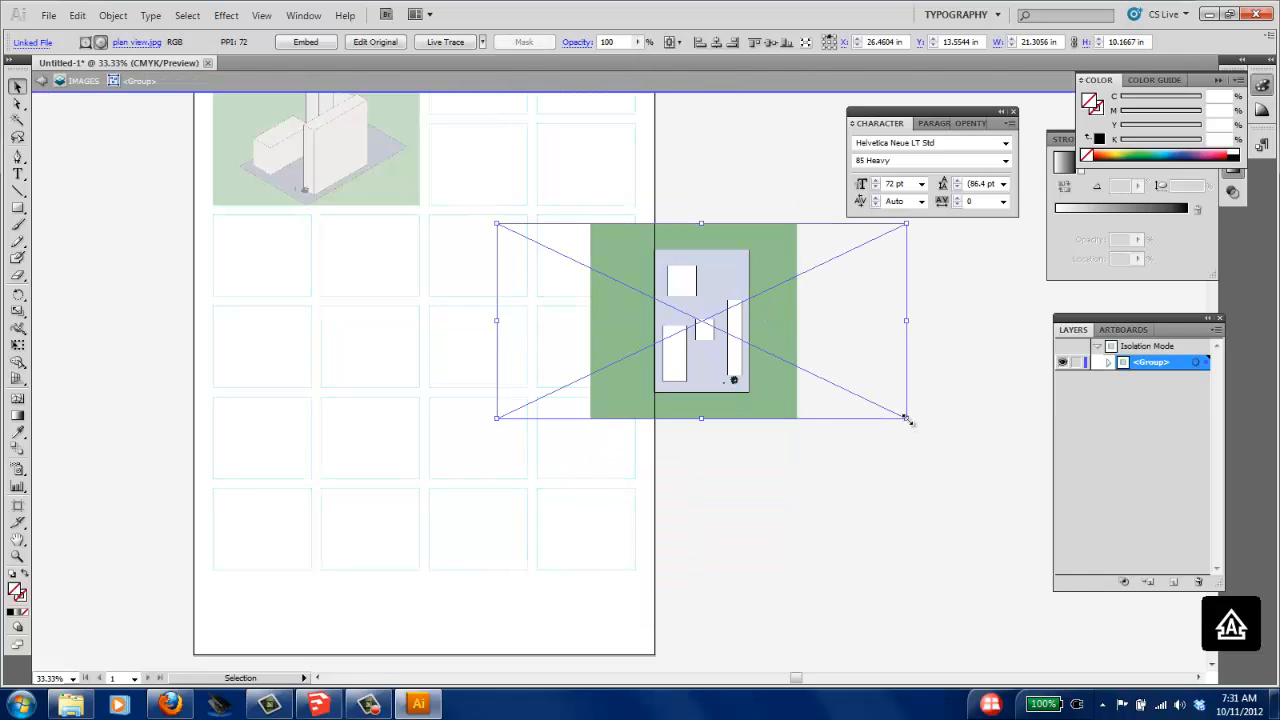
{"action": "left_click_drag", "start_coordinate": [906, 418], "coordinate": [1054, 522], "text": "shift"}
{"action": "left_click_drag", "start_coordinate": [715, 339], "coordinate": [362, 341]}
{"action": "double_click", "coordinate": [829, 575]}
{"action": "left_click", "coordinate": [774, 311]}
{"action": "left_click", "coordinate": [624, 277]}
{"action": "scroll", "coordinate": [633, 480], "scroll_direction": "up", "scroll_amount": 2}
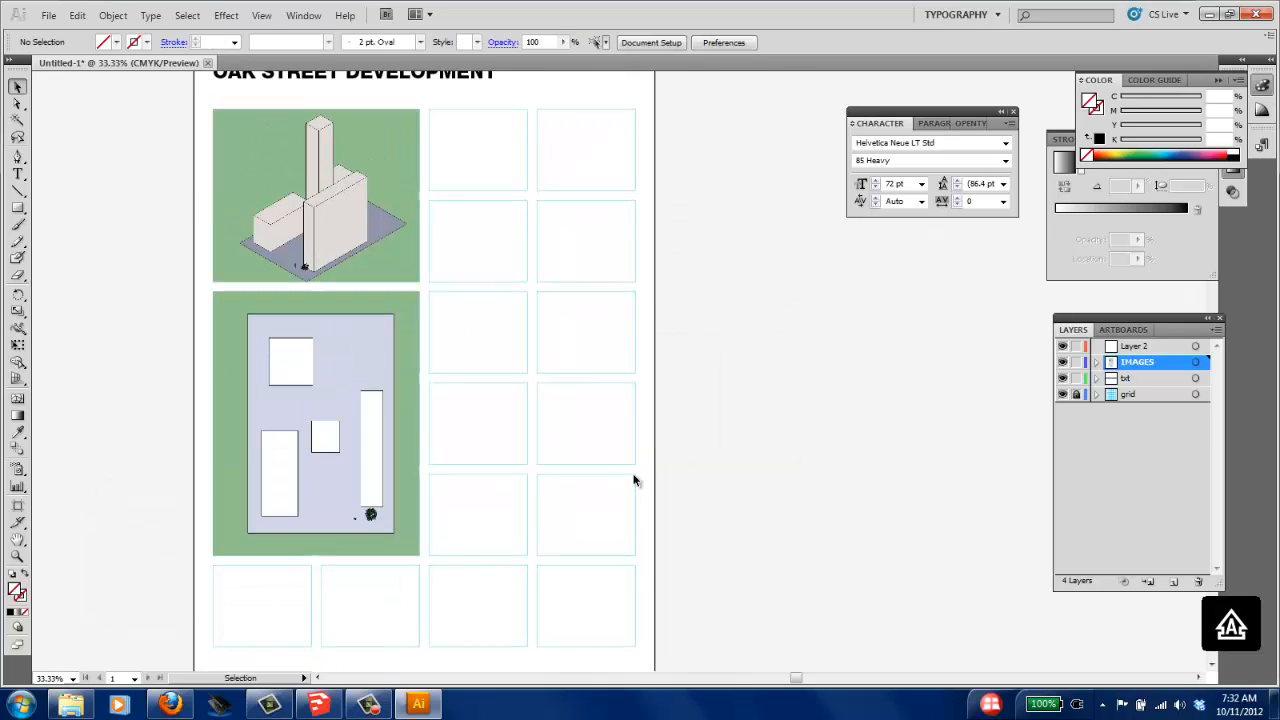
Step: Move the cropped plan view image into the last two columns and bottom three rows of the grid
{"action": "key", "text": "ctrl+0"}
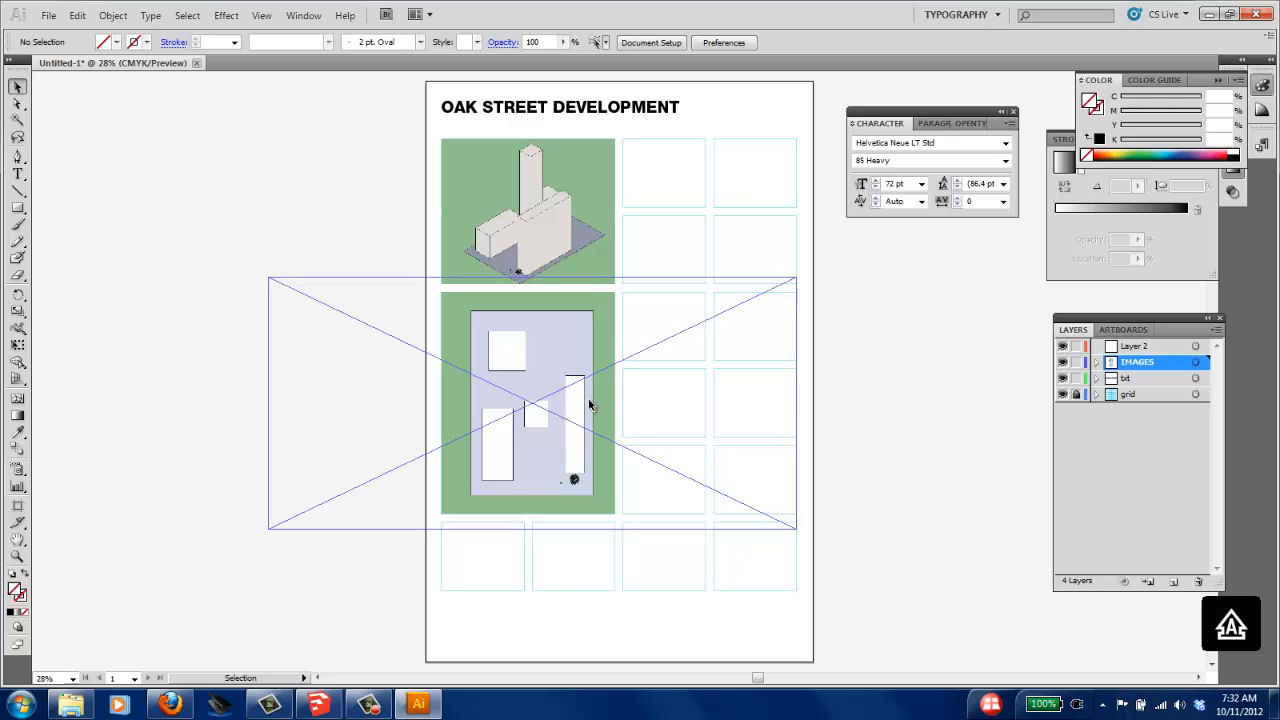
{"action": "left_click_drag", "start_coordinate": [539, 373], "coordinate": [712, 446]}
{"action": "left_click", "coordinate": [178, 562]}
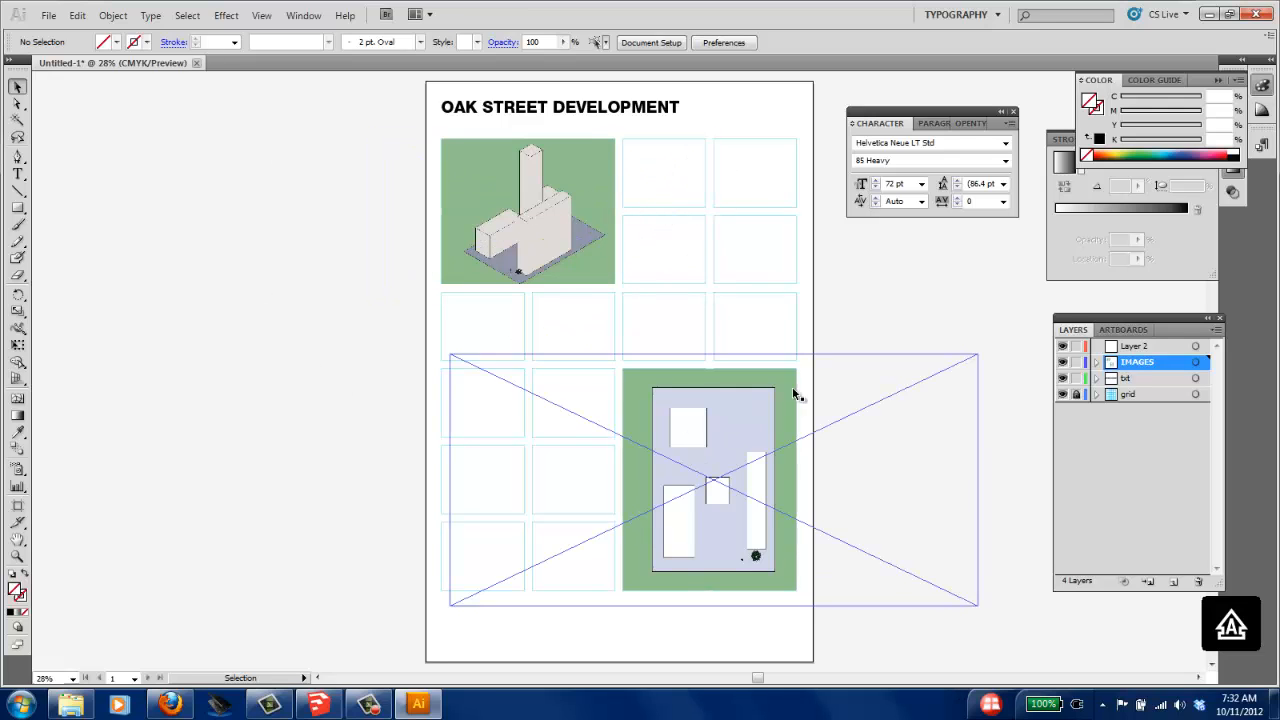
Step: Draw a text box about 5.2 x 4.1 in over the first column's third-row cell and enter the placeholder text QRGOINJEWRGOEWRG
{"action": "left_click", "coordinate": [18, 174]}
{"action": "left_click_drag", "start_coordinate": [441, 297], "coordinate": [524, 362]}
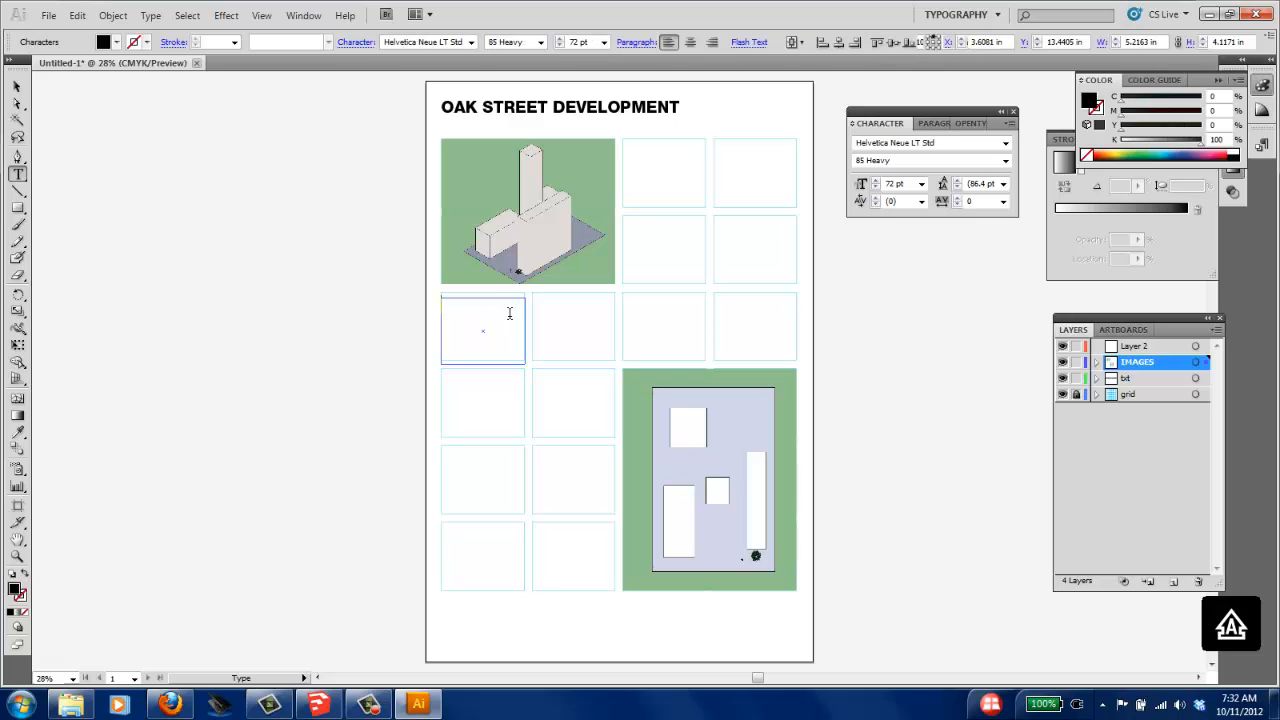
{"action": "type", "text": "QRGOINJEWRGOEWRG"}
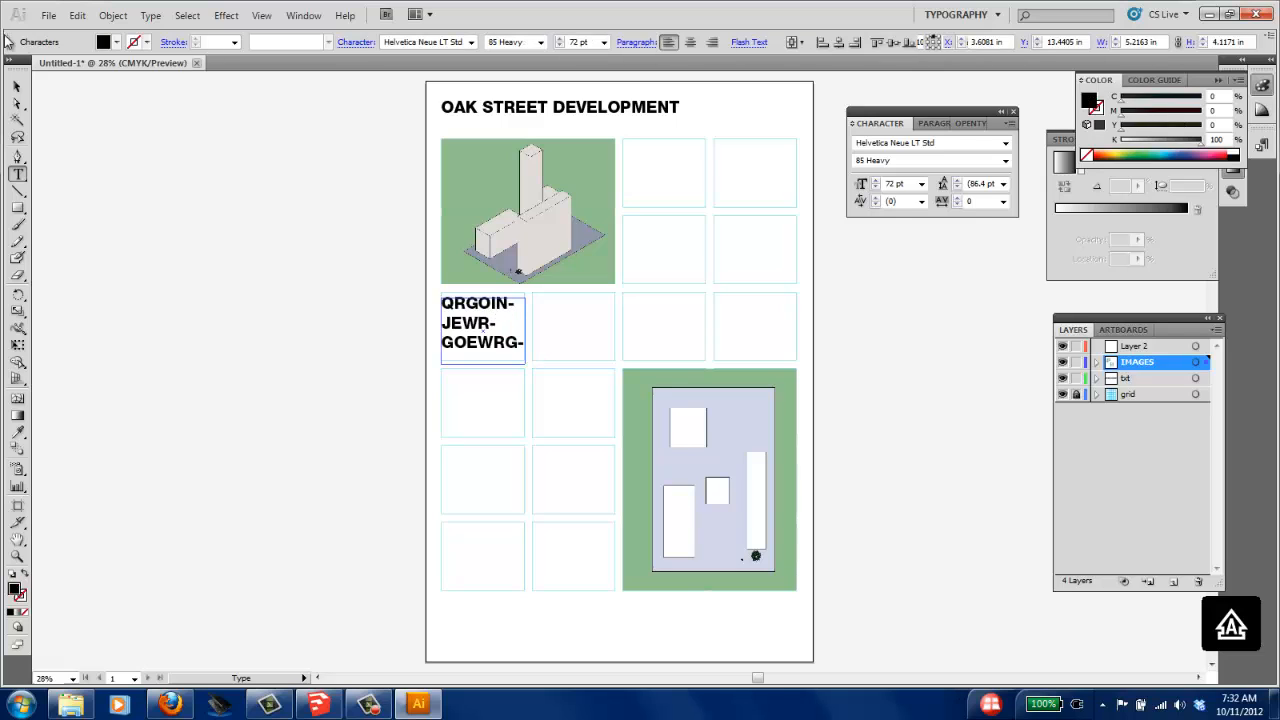
{"action": "left_click", "coordinate": [17, 87]}
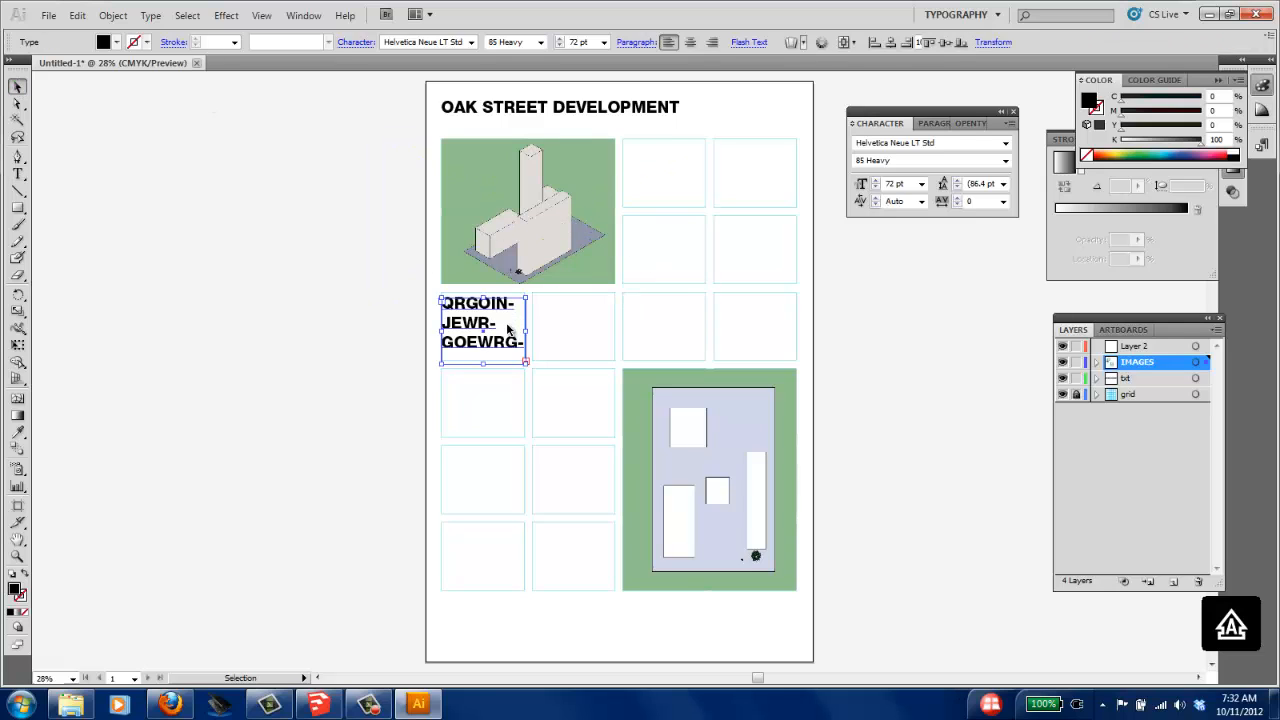
Step: Nudge the placeholder text box up to line up with the top of its grid cell
{"action": "key", "text": "Up"}
{"action": "key", "text": "Up"}
{"action": "key", "text": "Up"}
{"action": "key", "text": "Up"}
{"action": "key", "text": "Up"}
{"action": "key", "text": "Up"}
{"action": "key", "text": "Up"}
{"action": "key", "text": "Up"}
{"action": "key", "text": "Up"}
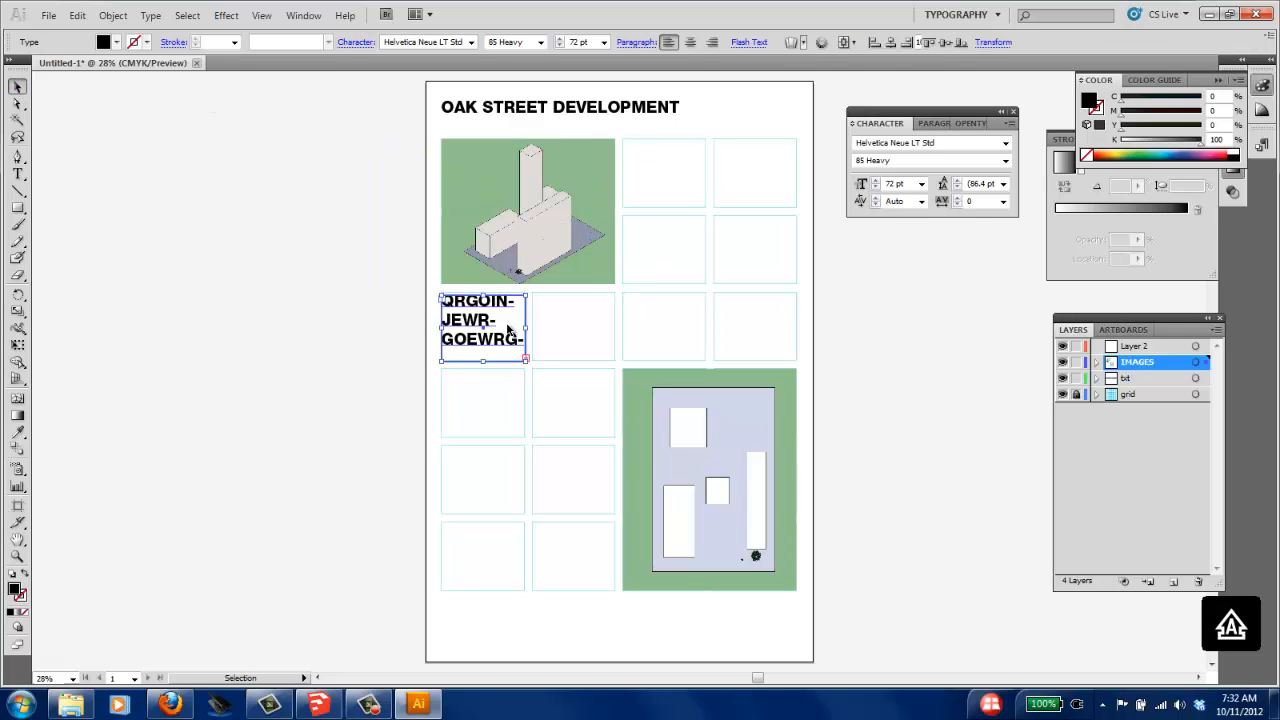
{"action": "key", "text": "Up"}
{"action": "key", "text": "Up"}
{"action": "key", "text": "Up"}
{"action": "key", "text": "Up"}
{"action": "key", "text": "Up"}
{"action": "key", "text": "Up"}
{"action": "key", "text": "Up"}
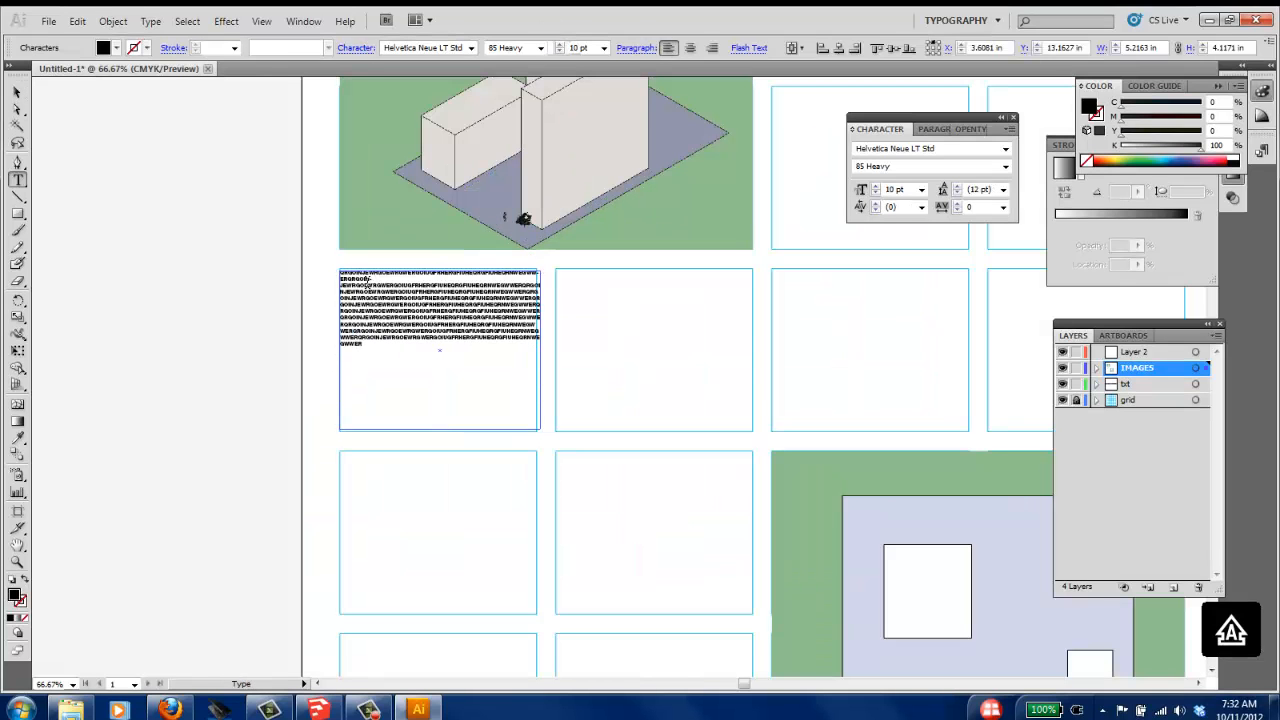
Step: Paste more placeholder text into the text box under the axonometric image to fill its grid cell
{"action": "key", "text": "ctrl+v"}
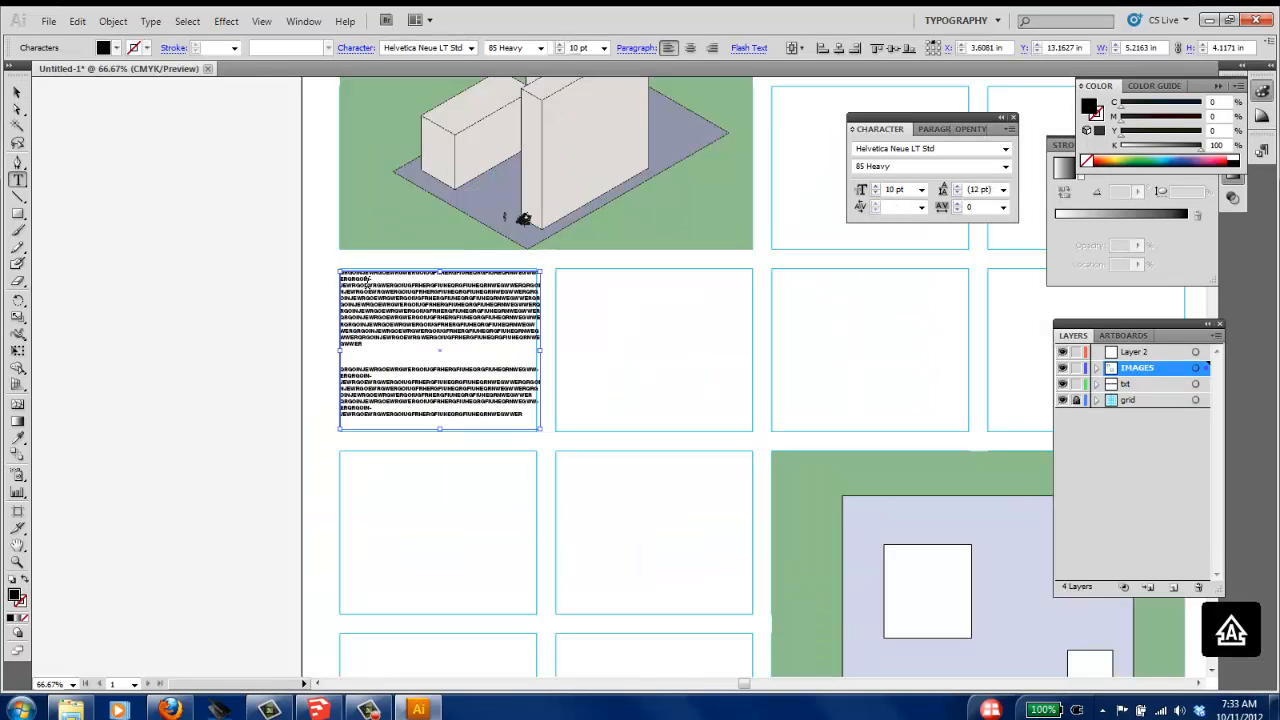
{"action": "left_click", "coordinate": [16, 92]}
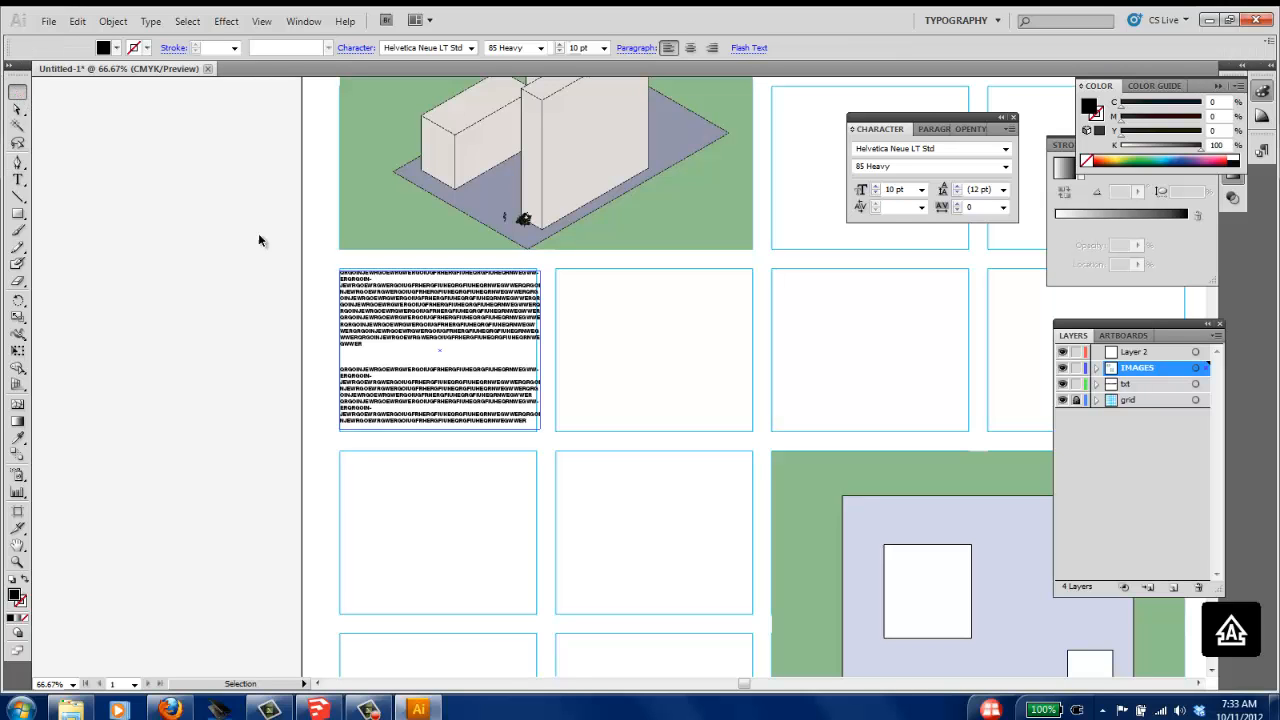
{"action": "left_click", "coordinate": [251, 318]}
{"action": "key", "text": "ctrl+minus"}
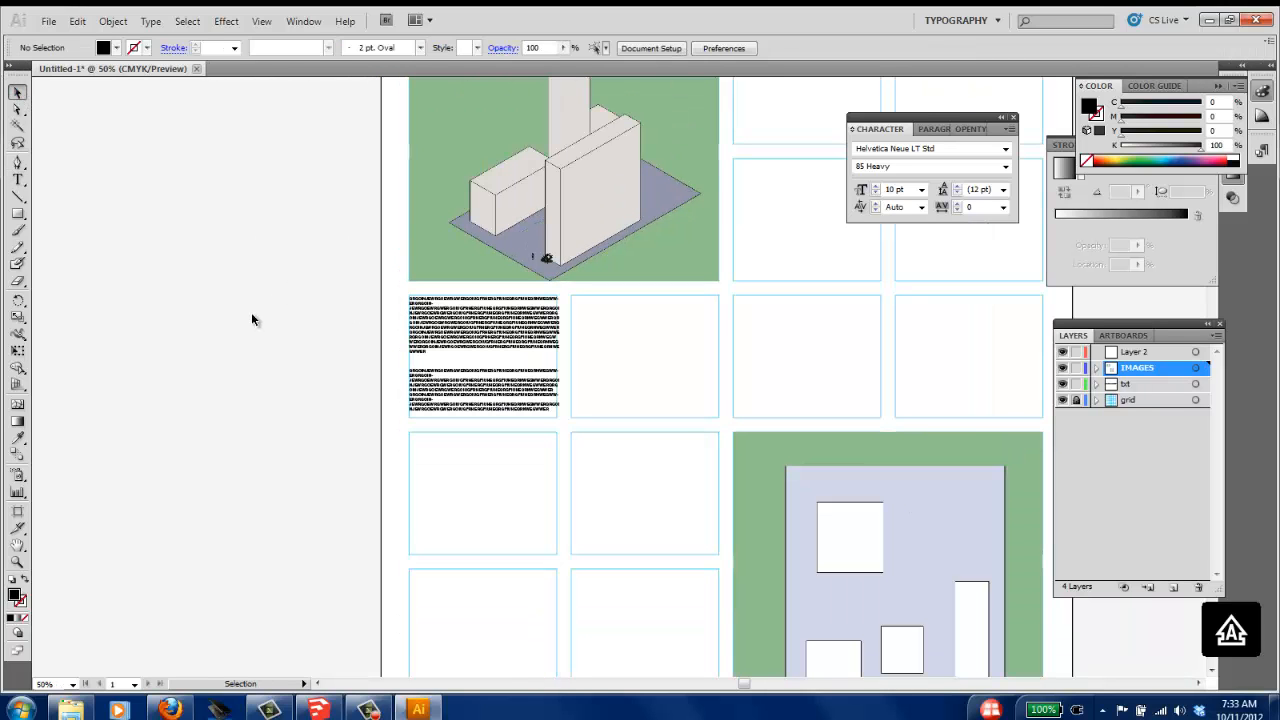
{"action": "left_click_drag", "start_coordinate": [566, 338], "coordinate": [414, 457]}
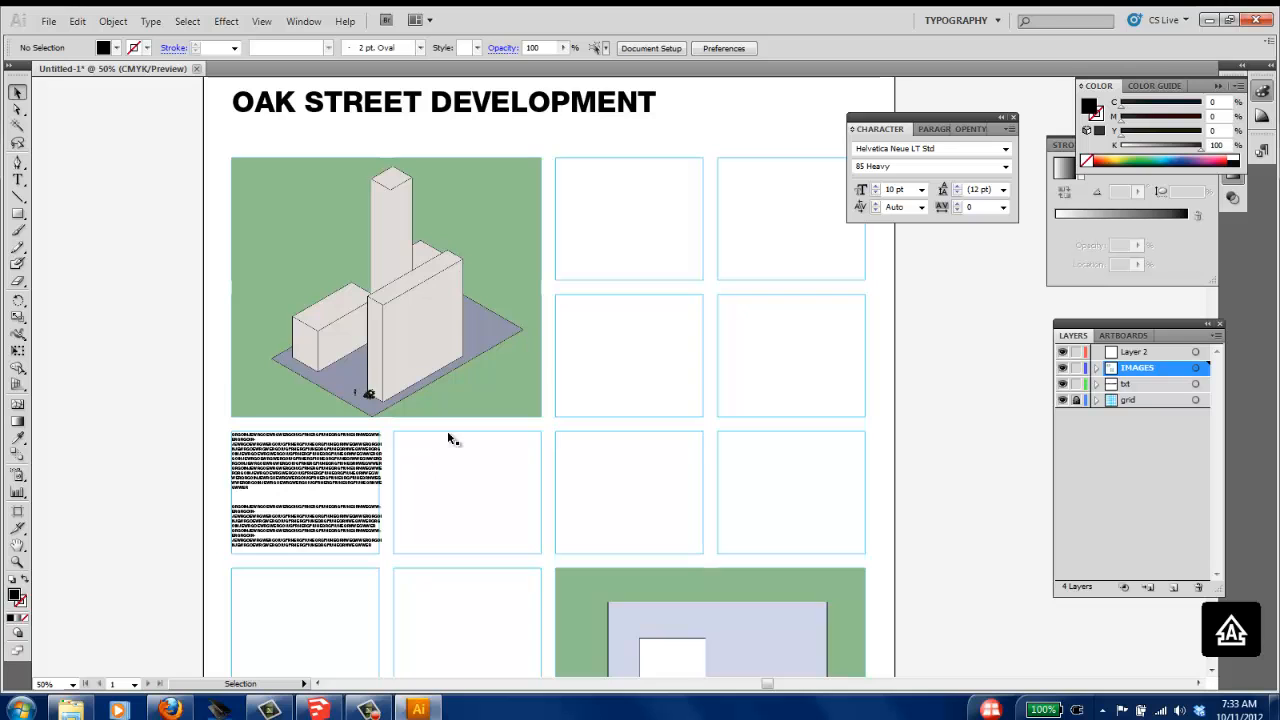
Step: Narrow the placeholder text box slightly to match the width of its grid cell
{"action": "left_click", "coordinate": [316, 485]}
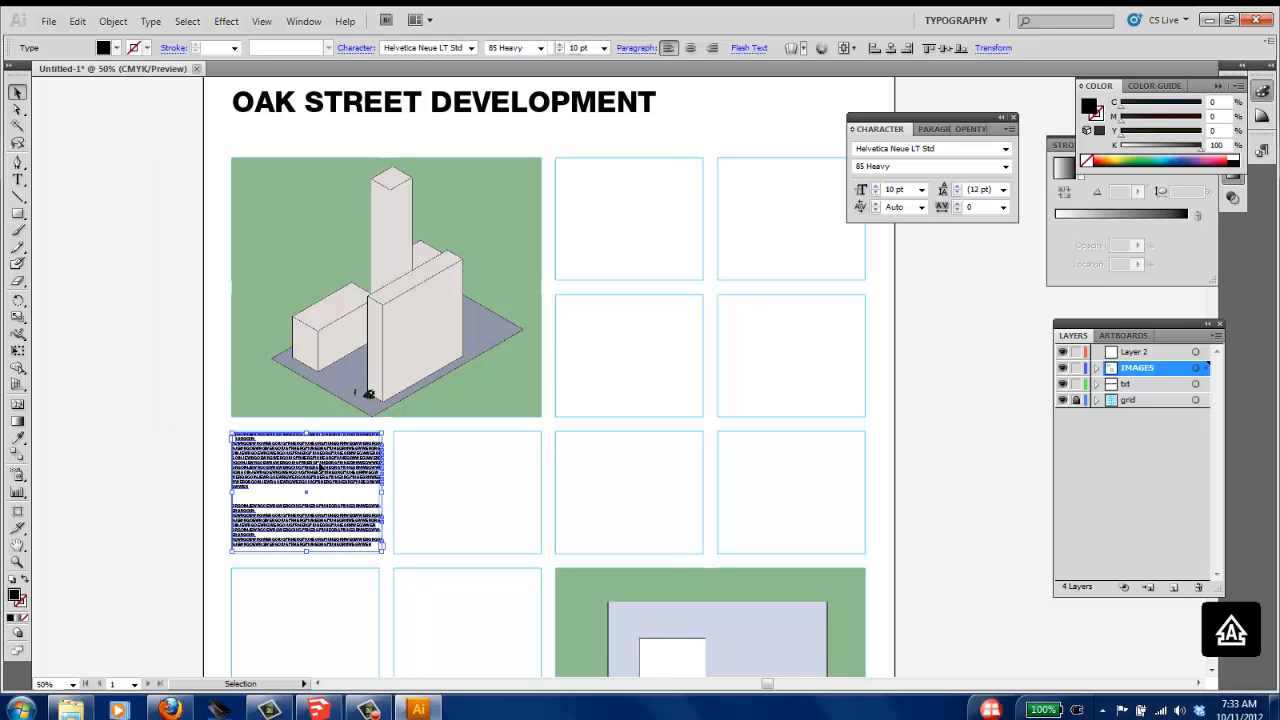
{"action": "left_click", "coordinate": [147, 260]}
{"action": "mouse_move", "coordinate": [776, 256]}
{"action": "left_mouse_down"}
{"action": "mouse_move", "coordinate": [786, 243]}
{"action": "mouse_move", "coordinate": [764, 242]}
{"action": "left_mouse_up"}
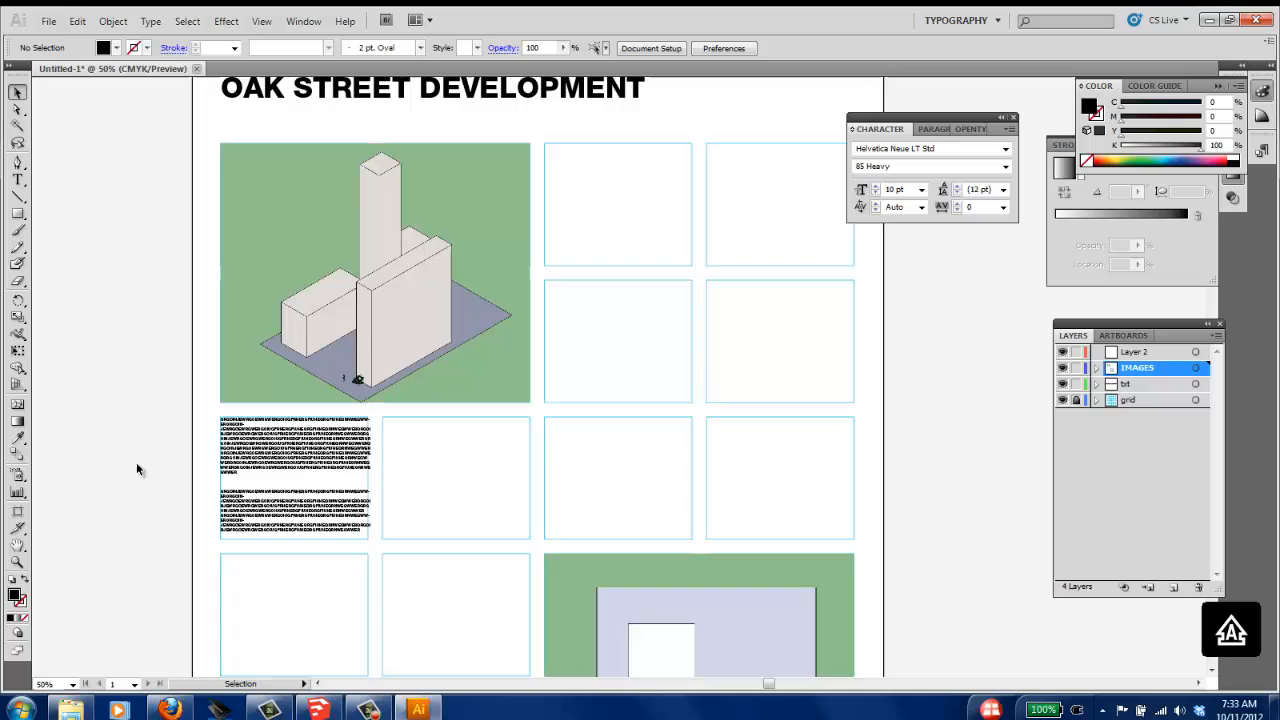
{"action": "left_click", "coordinate": [318, 470]}
{"action": "left_click_drag", "start_coordinate": [370, 478], "coordinate": [367, 478]}
{"action": "left_click", "coordinate": [131, 306]}
{"action": "key", "text": "ctrl+minus"}
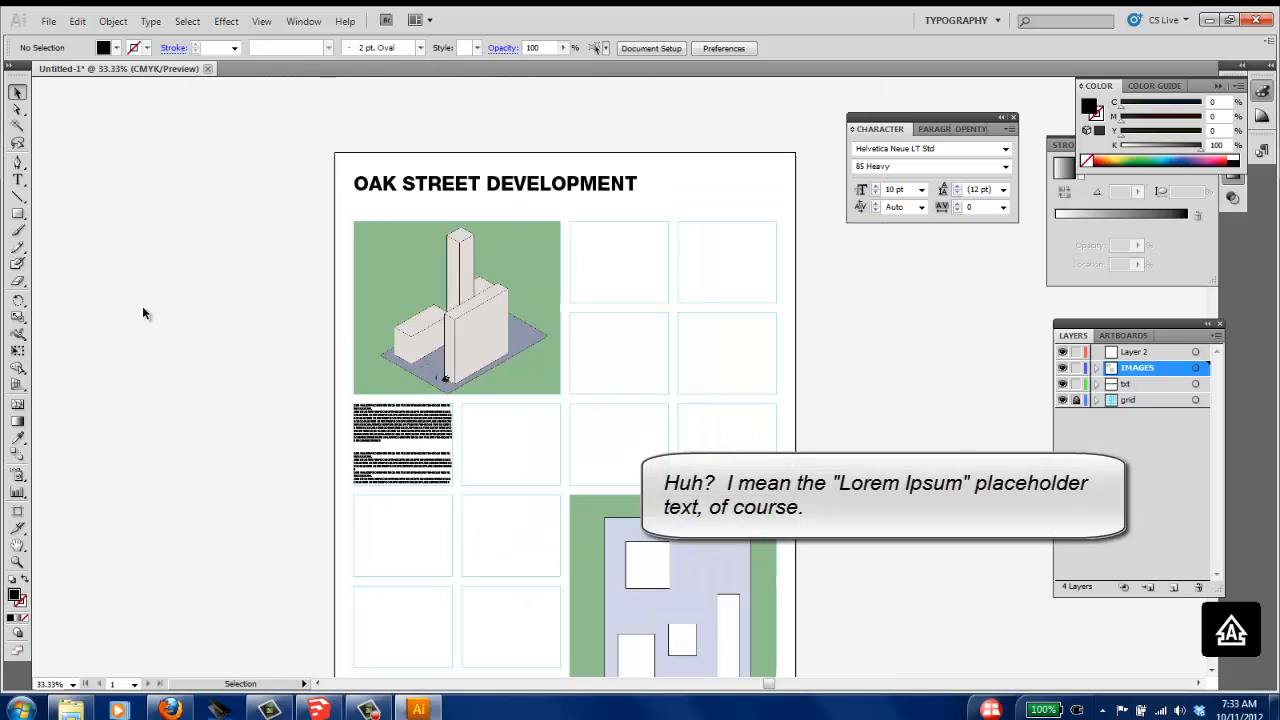
Step: Duplicate the placeholder text box into the second column's bottom-row cell, beside the plan view image
{"action": "left_click_drag", "start_coordinate": [557, 384], "coordinate": [488, 249]}
{"action": "left_click_drag", "start_coordinate": [355, 305], "coordinate": [451, 566], "text": "alt"}
{"action": "key", "text": "ctrl+shift+a"}
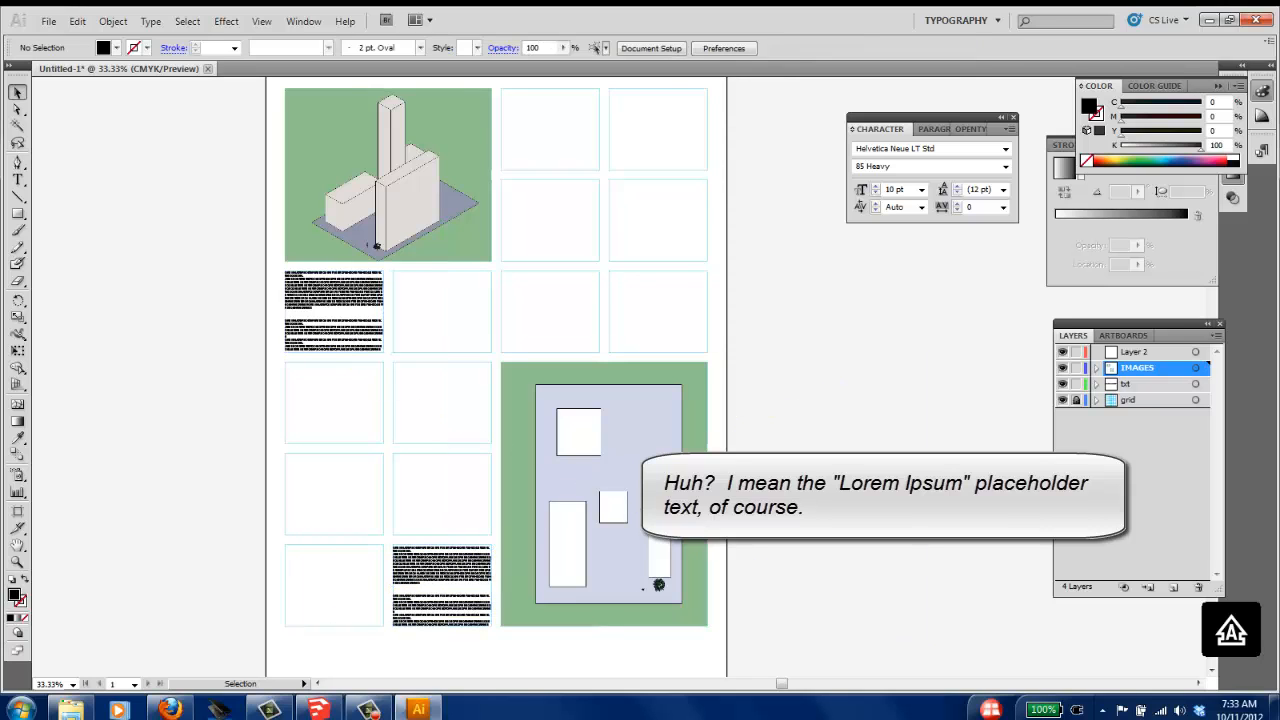
{"action": "key", "text": "ctrl+minus"}
{"action": "left_click_drag", "start_coordinate": [774, 359], "coordinate": [731, 371]}
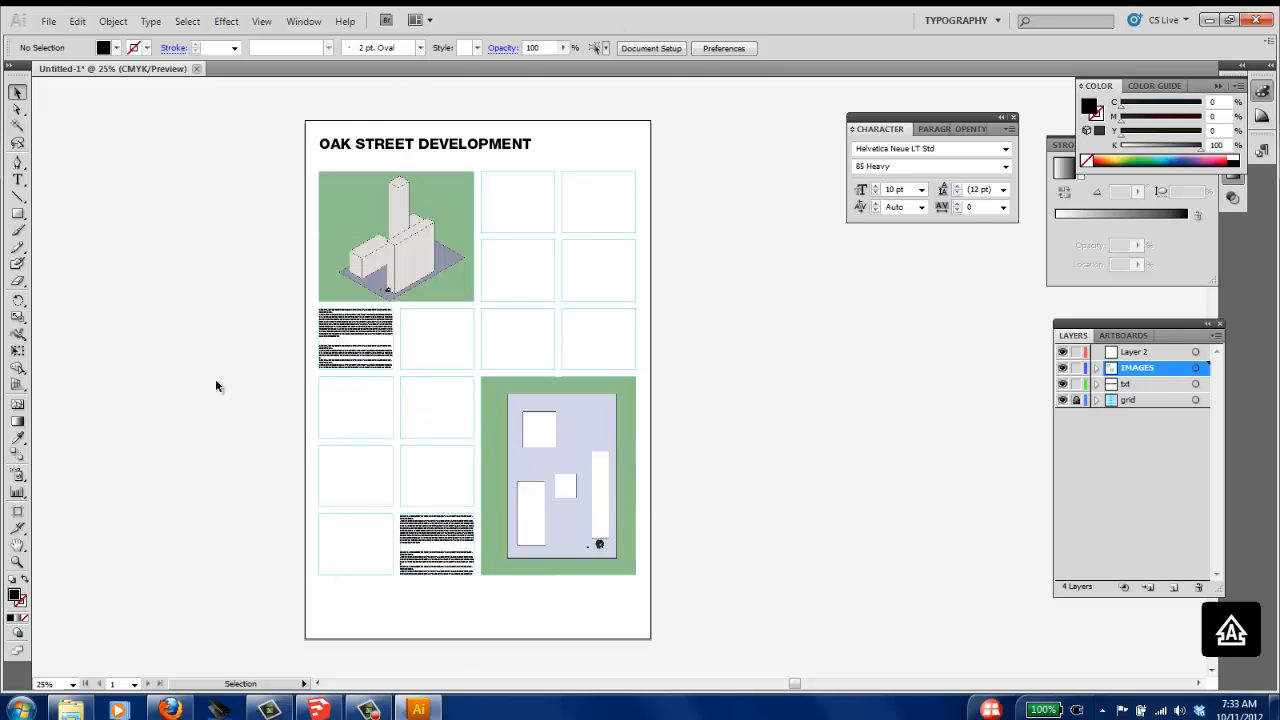
Step: Duplicate the bottom-row text box as a wide block beneath the plan view image, ending at its right edge, with 12 pt text
{"action": "left_click", "coordinate": [437, 536]}
{"action": "left_click_drag", "start_coordinate": [461, 545], "coordinate": [443, 614], "text": "alt"}
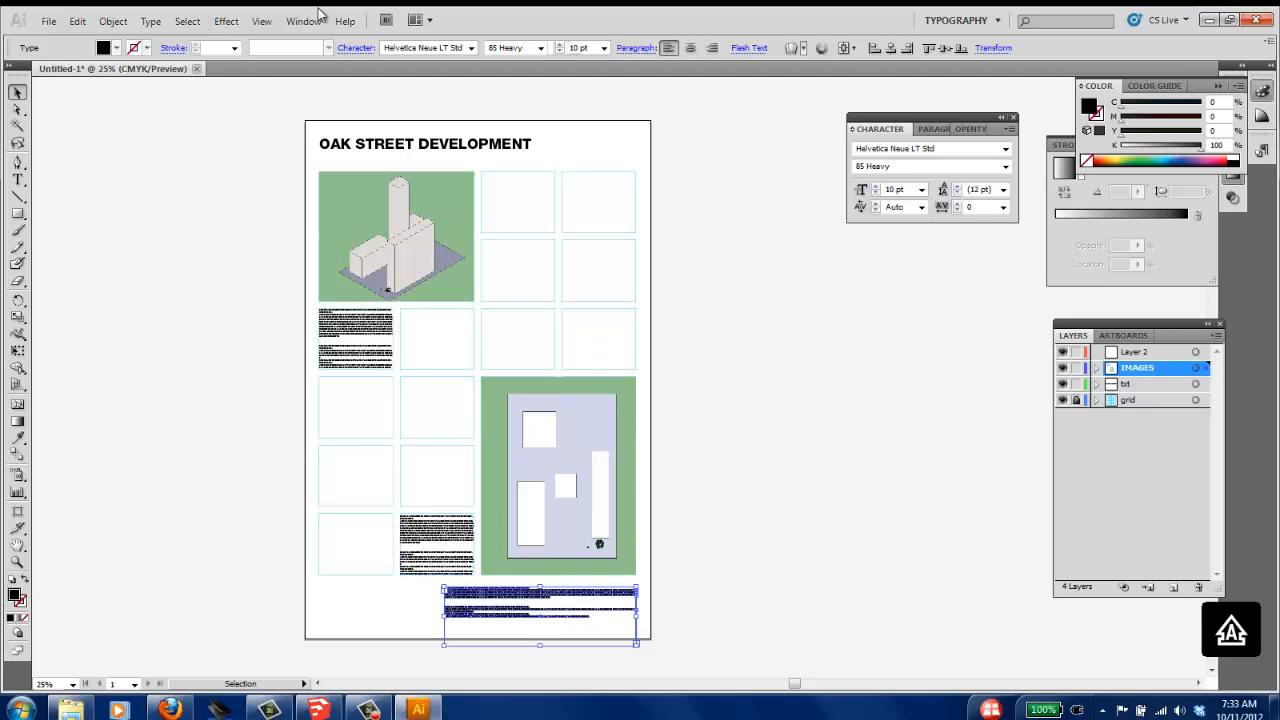
{"action": "left_click", "coordinate": [603, 48]}
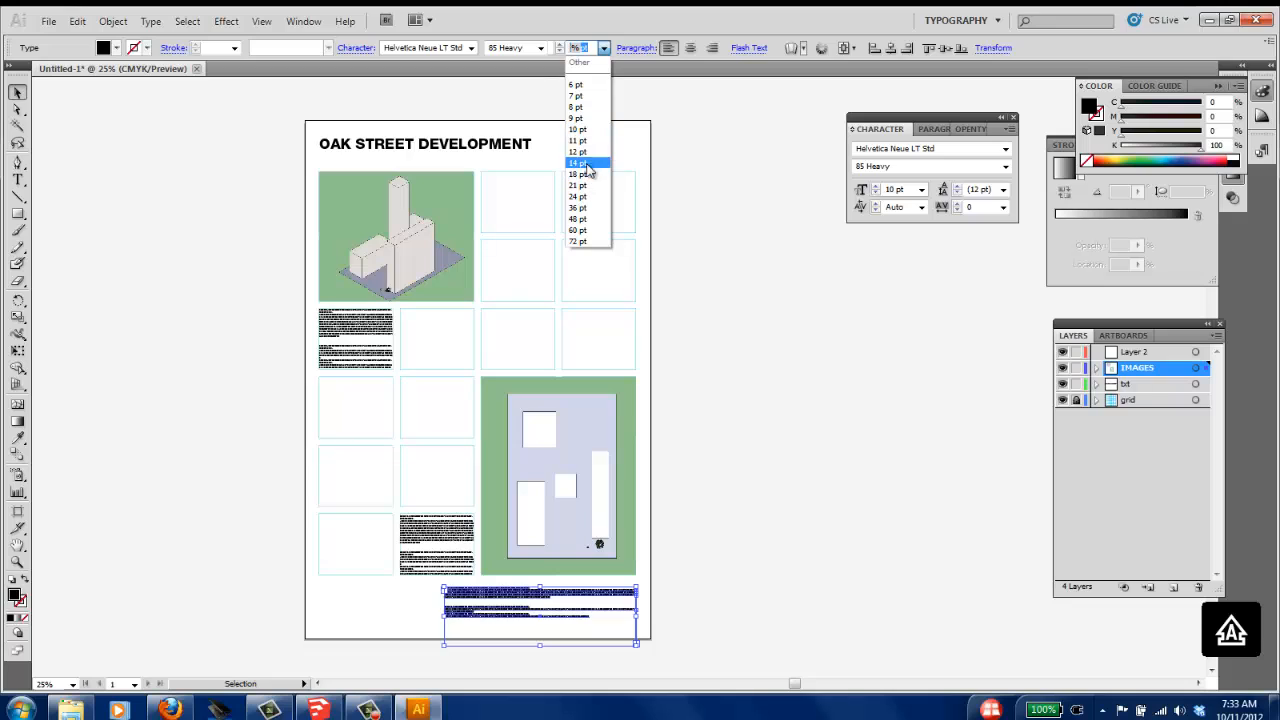
{"action": "left_click", "coordinate": [586, 160]}
Step: Color the text block beneath the plan view tan (C 25, M 25, Y 40, K 0) and shorten its box to end above the poster's lower edge
{"action": "left_click", "coordinate": [116, 48]}
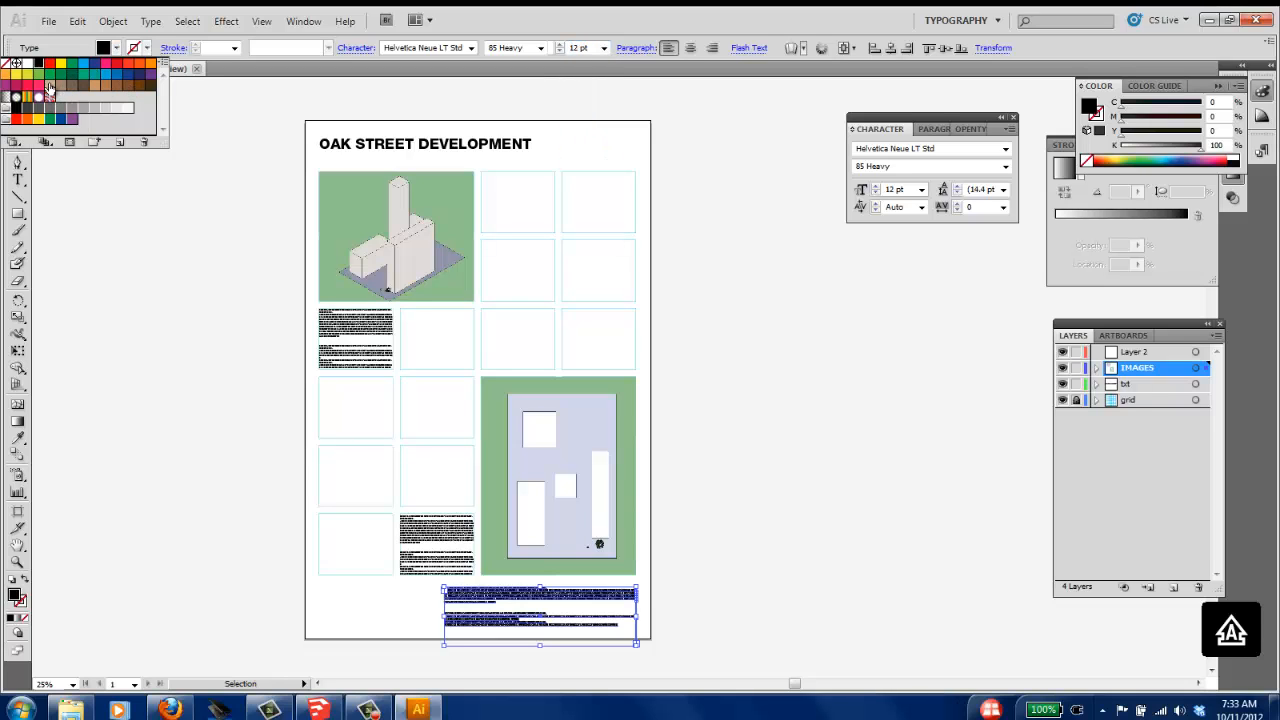
{"action": "left_click", "coordinate": [48, 88]}
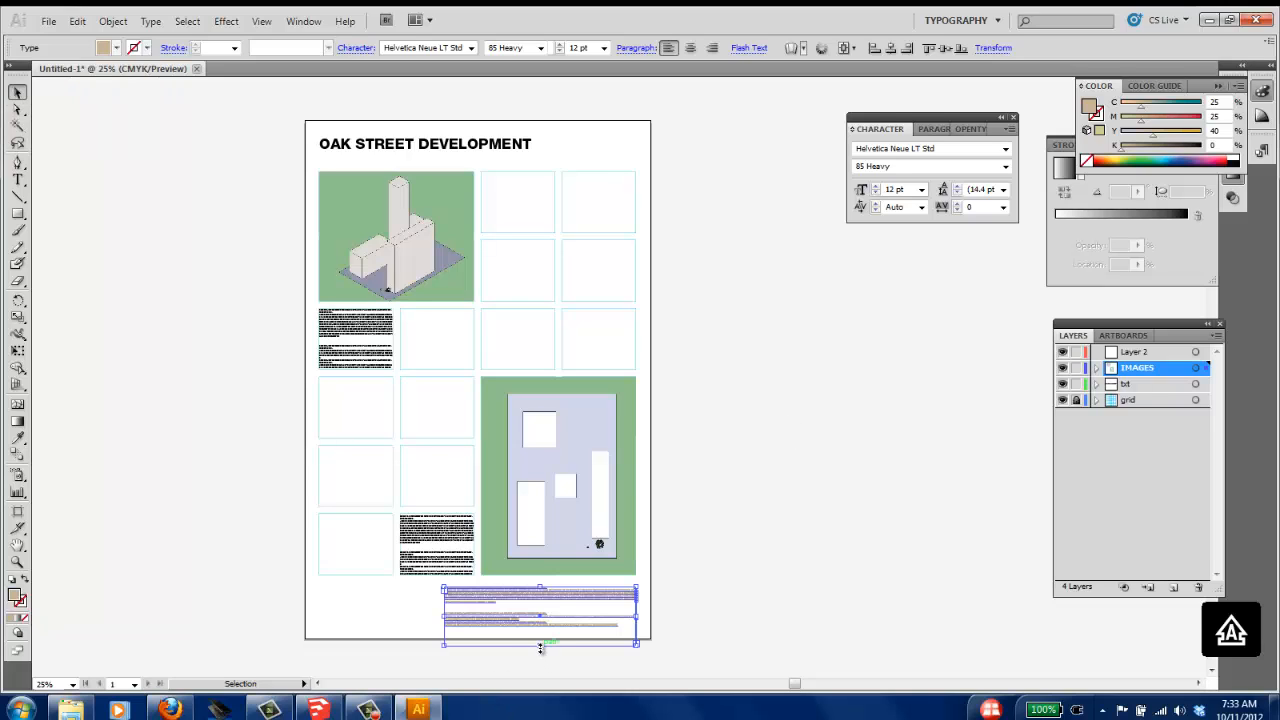
{"action": "left_click_drag", "start_coordinate": [540, 648], "coordinate": [540, 630]}
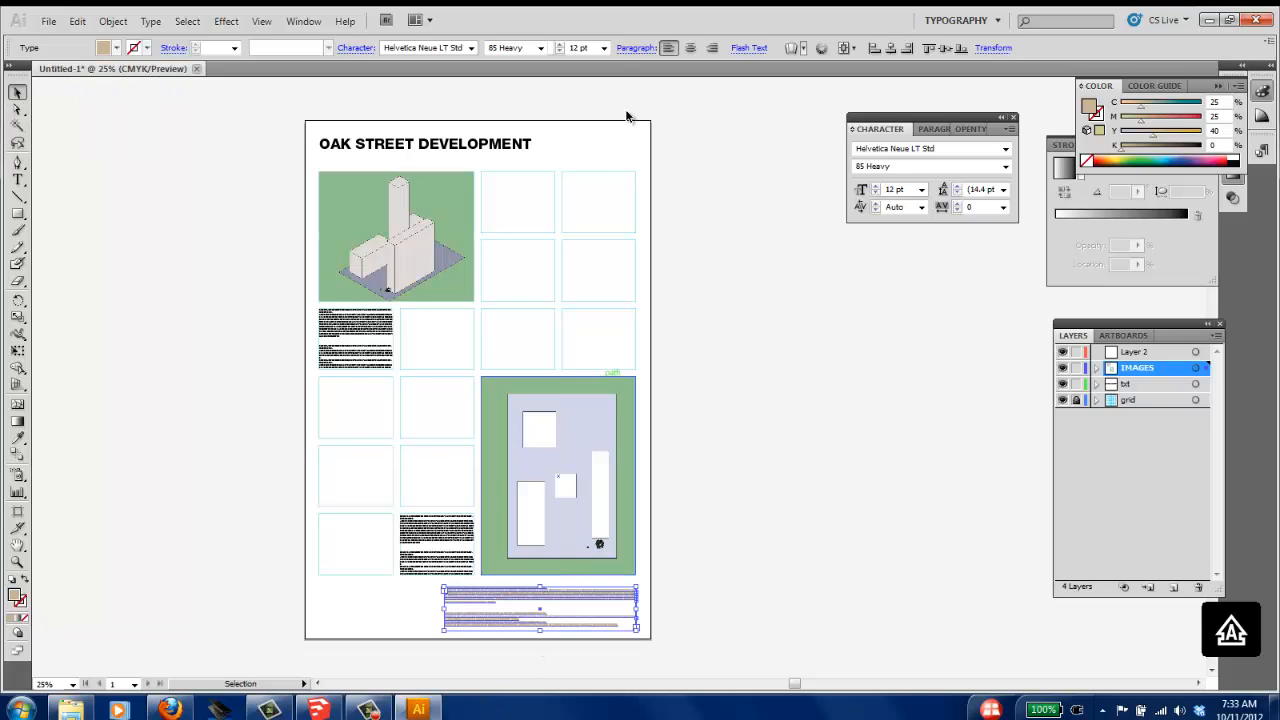
Step: Set the tan text block beneath the plan view to 18 pt and align its paragraphs right
{"action": "left_click", "coordinate": [604, 48]}
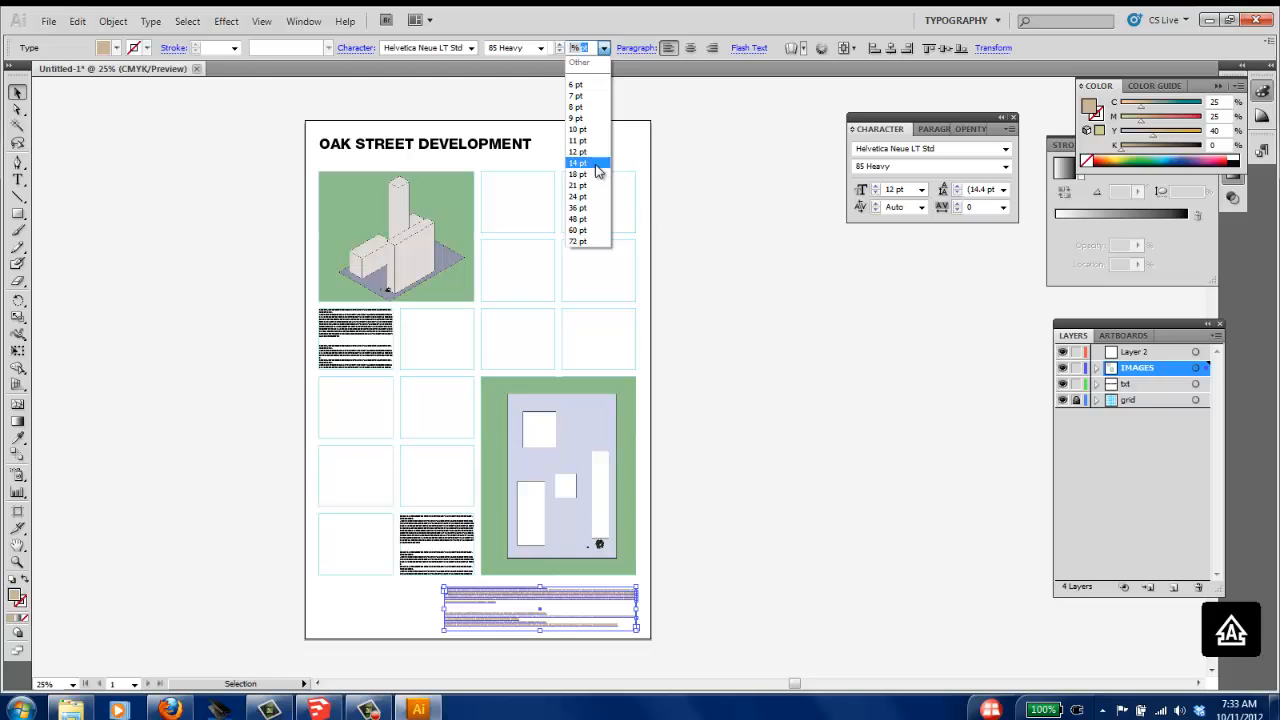
{"action": "left_click", "coordinate": [598, 174]}
{"action": "left_click", "coordinate": [775, 453]}
{"action": "left_click", "coordinate": [592, 598]}
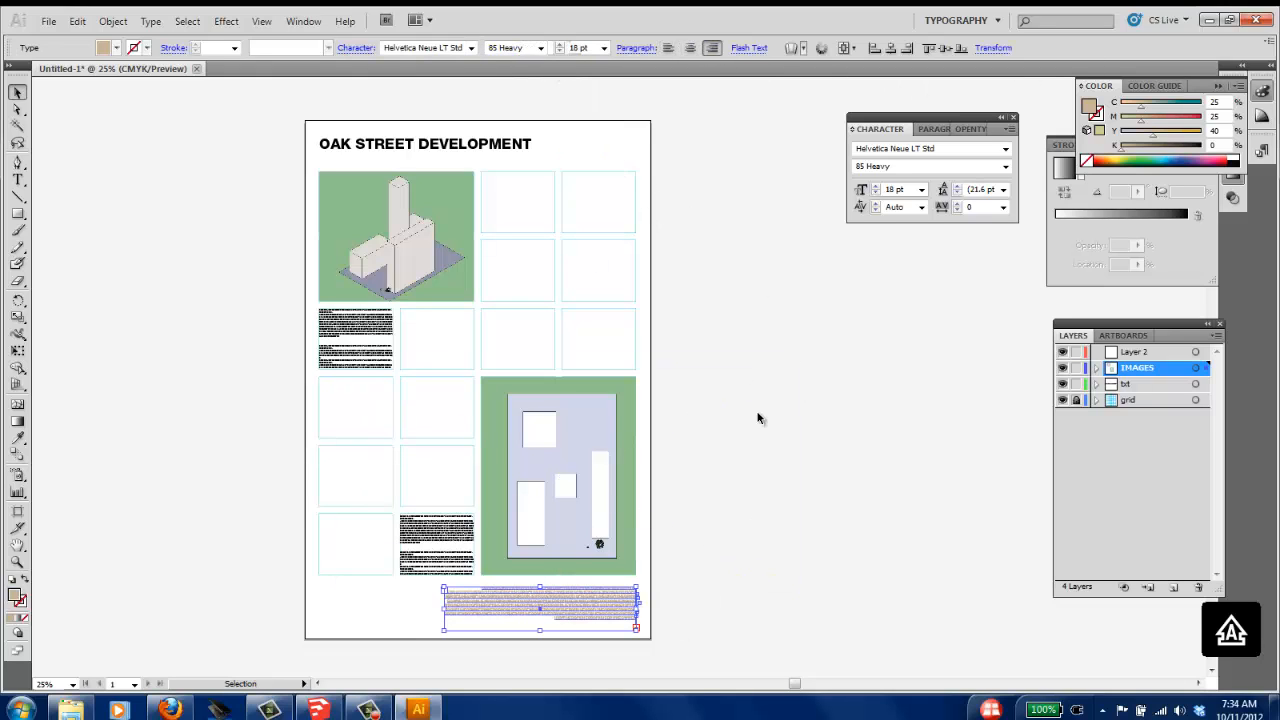
{"action": "left_click", "coordinate": [800, 385]}
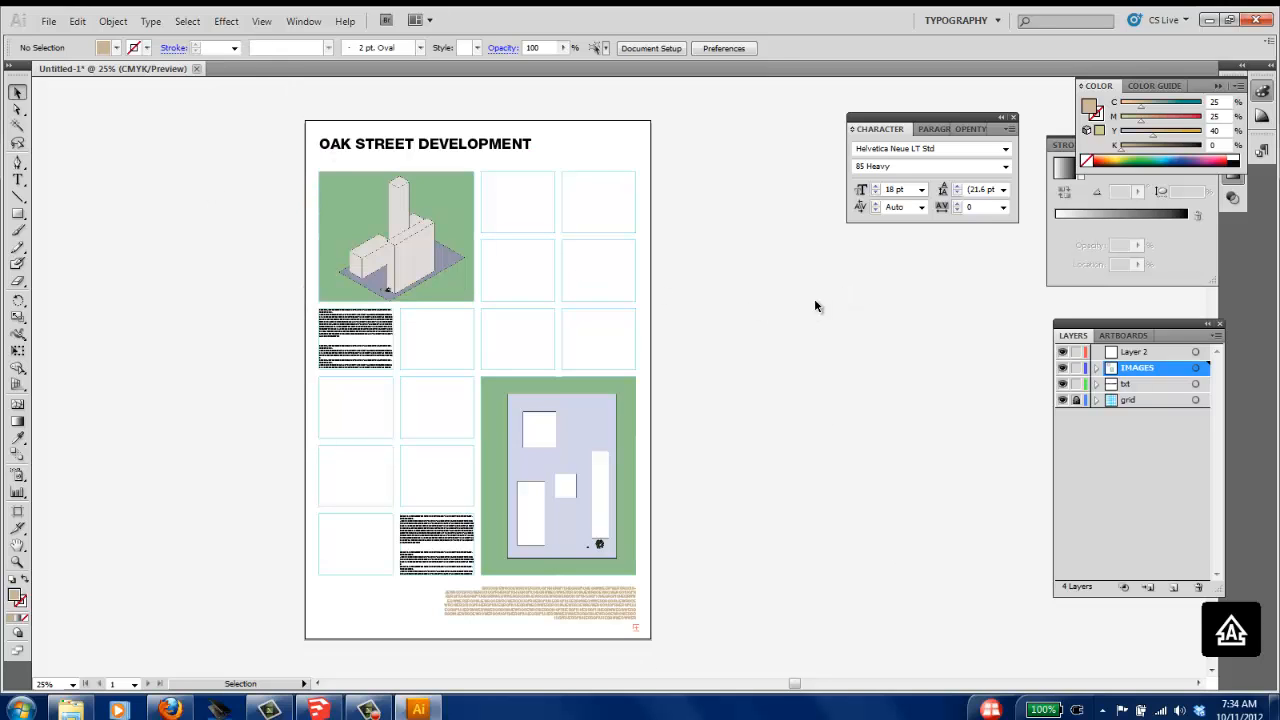
Step: Save the poster as OAK ST in the Oak St Demo Project folder, in Illustrator CS5 format with the default options
{"action": "left_click", "coordinate": [46, 21]}
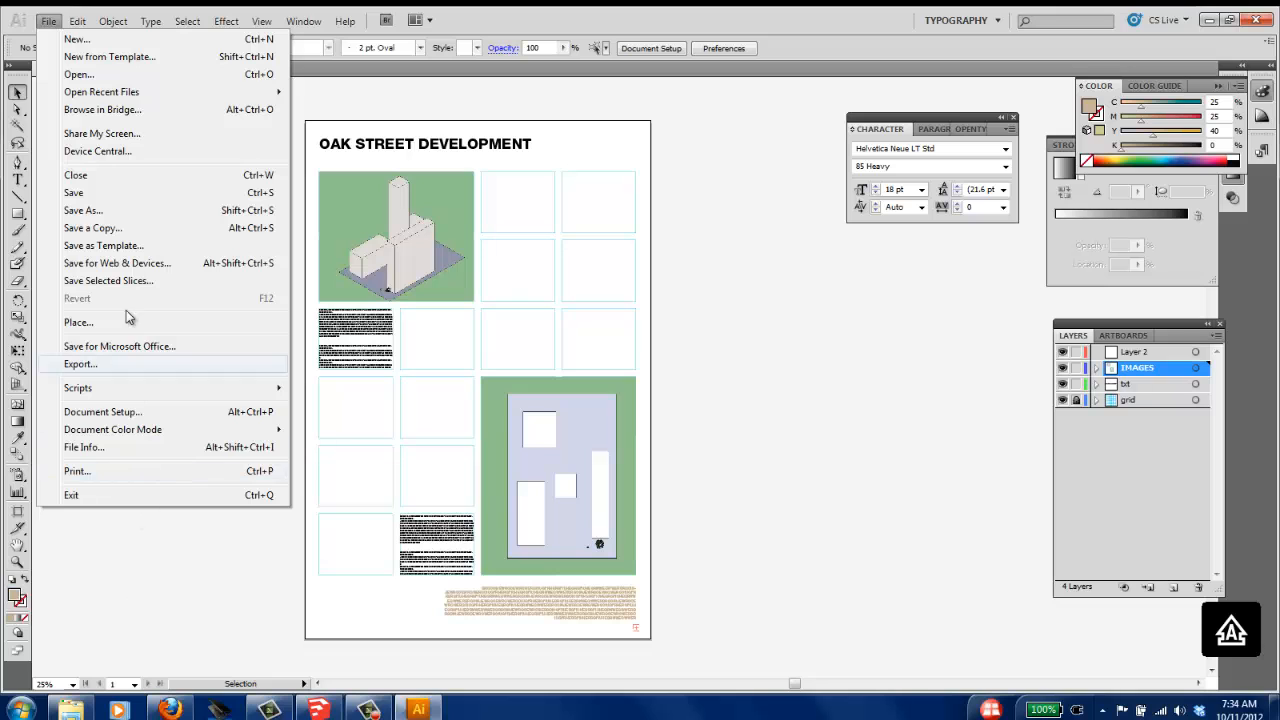
{"action": "left_click", "coordinate": [112, 193]}
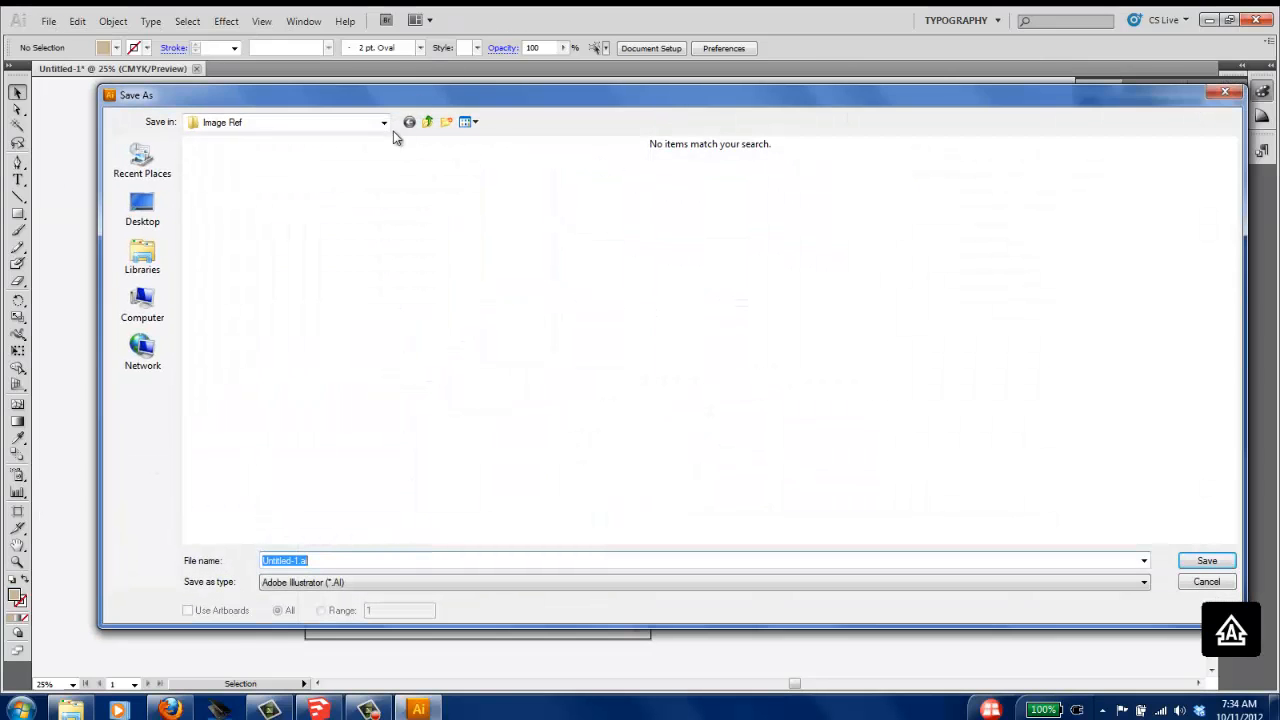
{"action": "left_click", "coordinate": [385, 123]}
{"action": "left_click", "coordinate": [292, 260]}
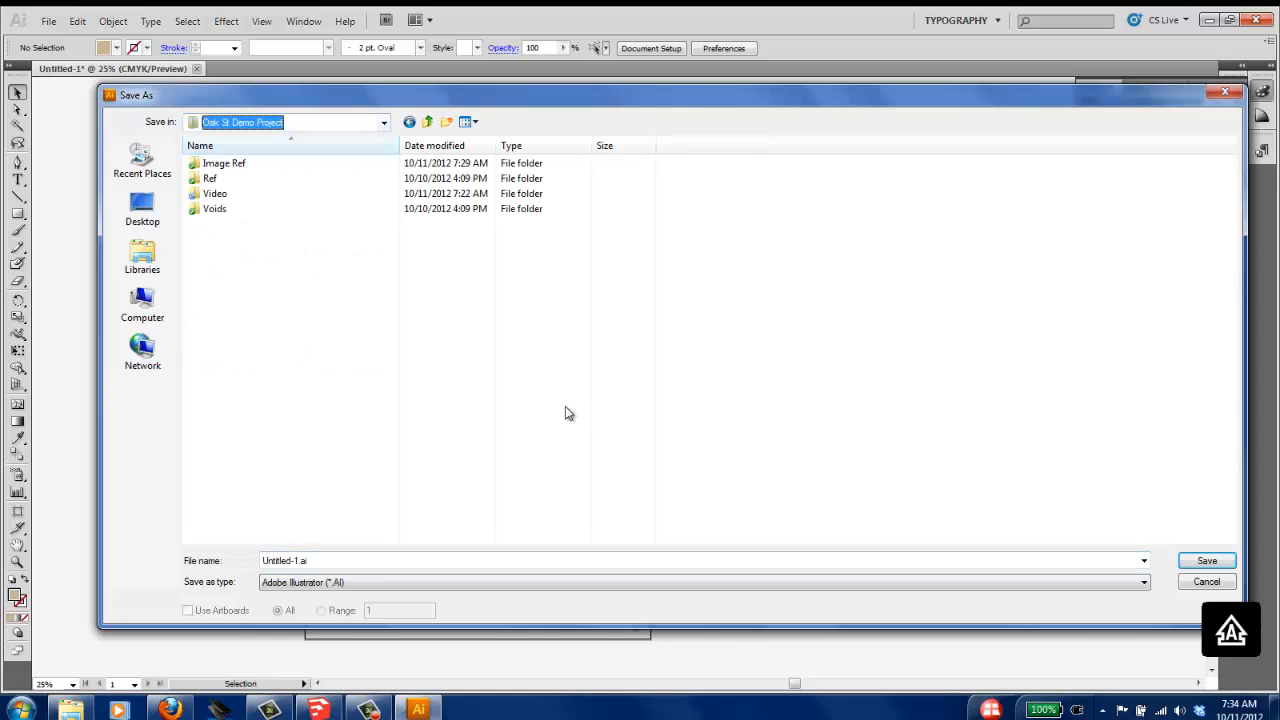
{"action": "left_click_drag", "start_coordinate": [313, 561], "coordinate": [157, 543]}
{"action": "type", "text": "OAK ST"}
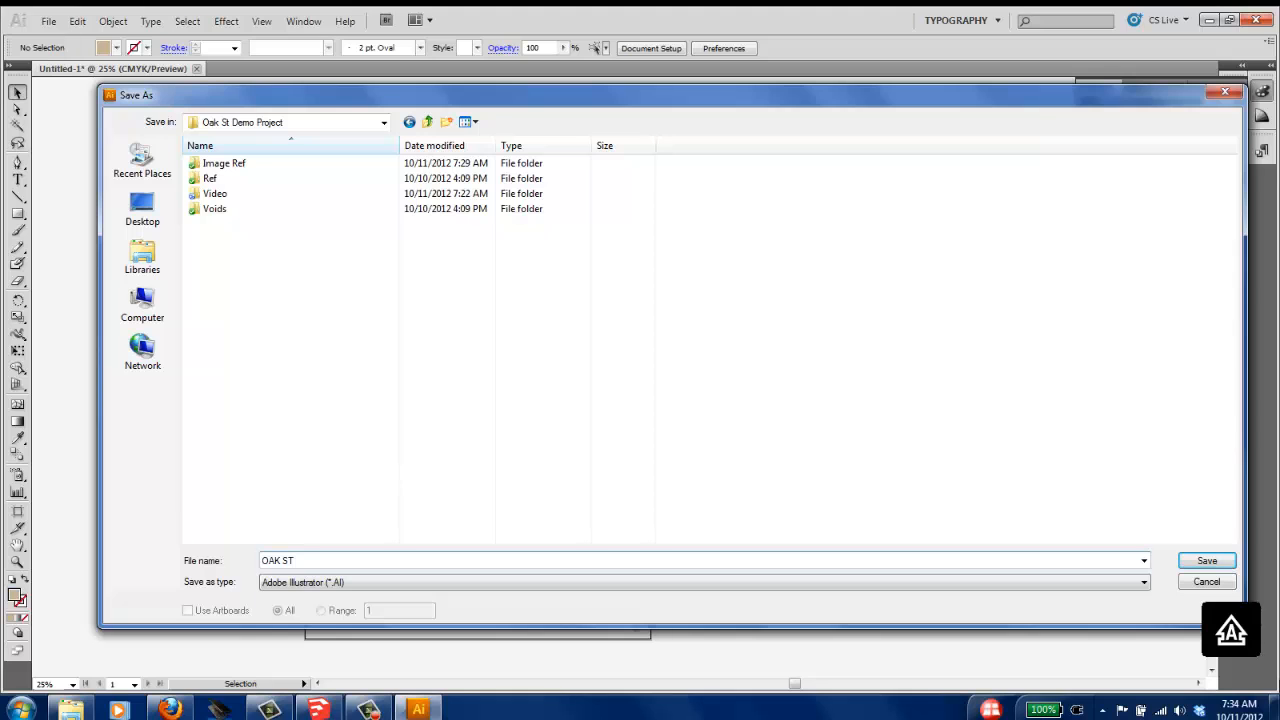
{"action": "left_click", "coordinate": [1210, 561]}
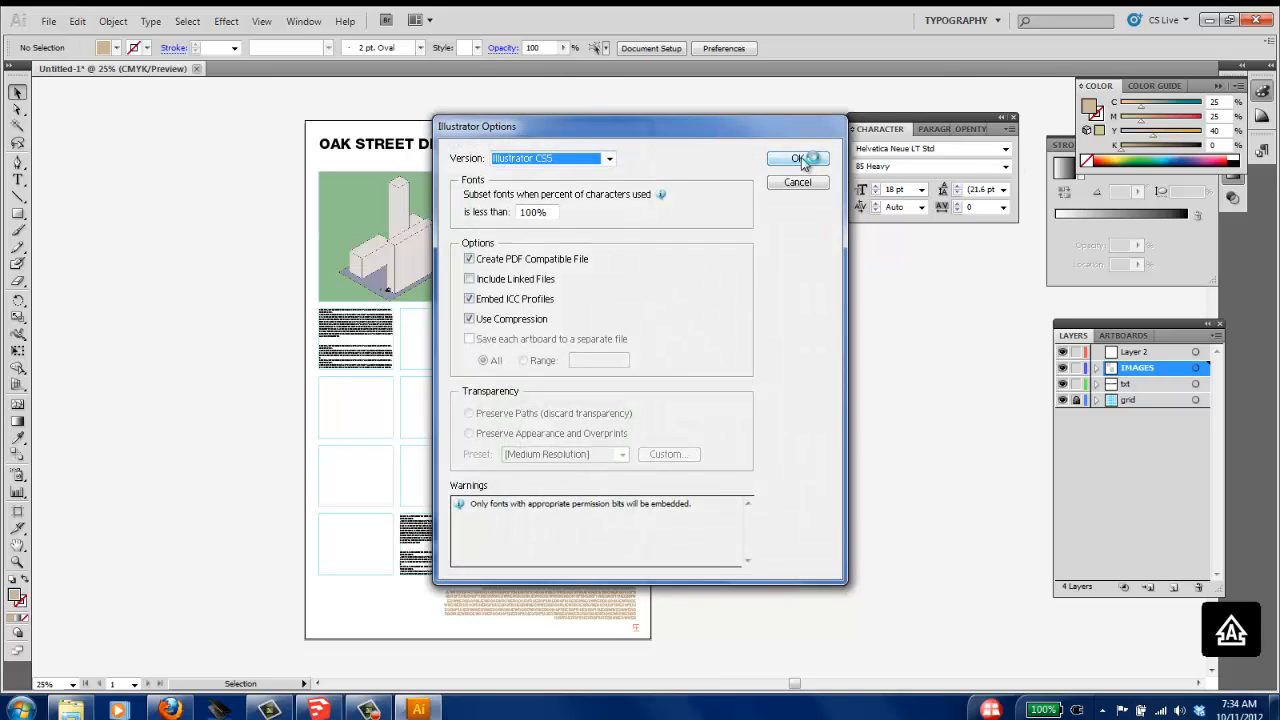
{"action": "left_click", "coordinate": [798, 160]}
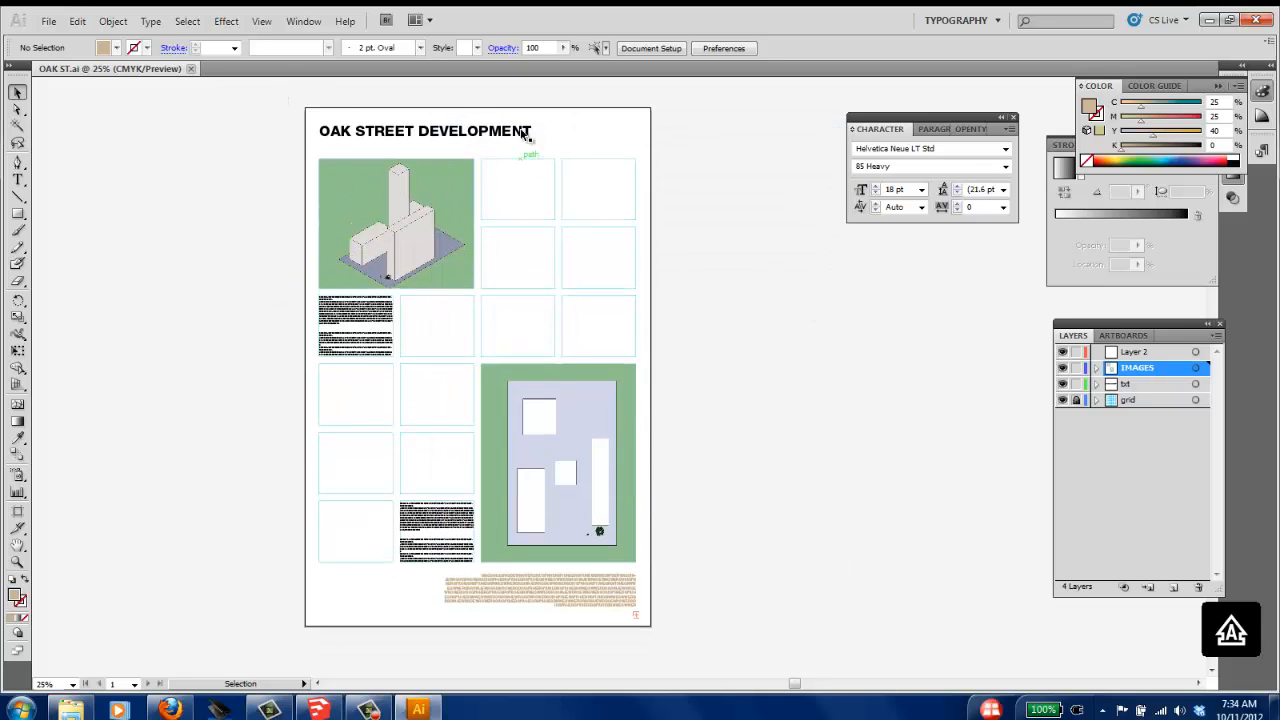
Step: Print the poster to CutePDF Writer on custom 24 x 36 in media without scaling
{"action": "left_click", "coordinate": [48, 21]}
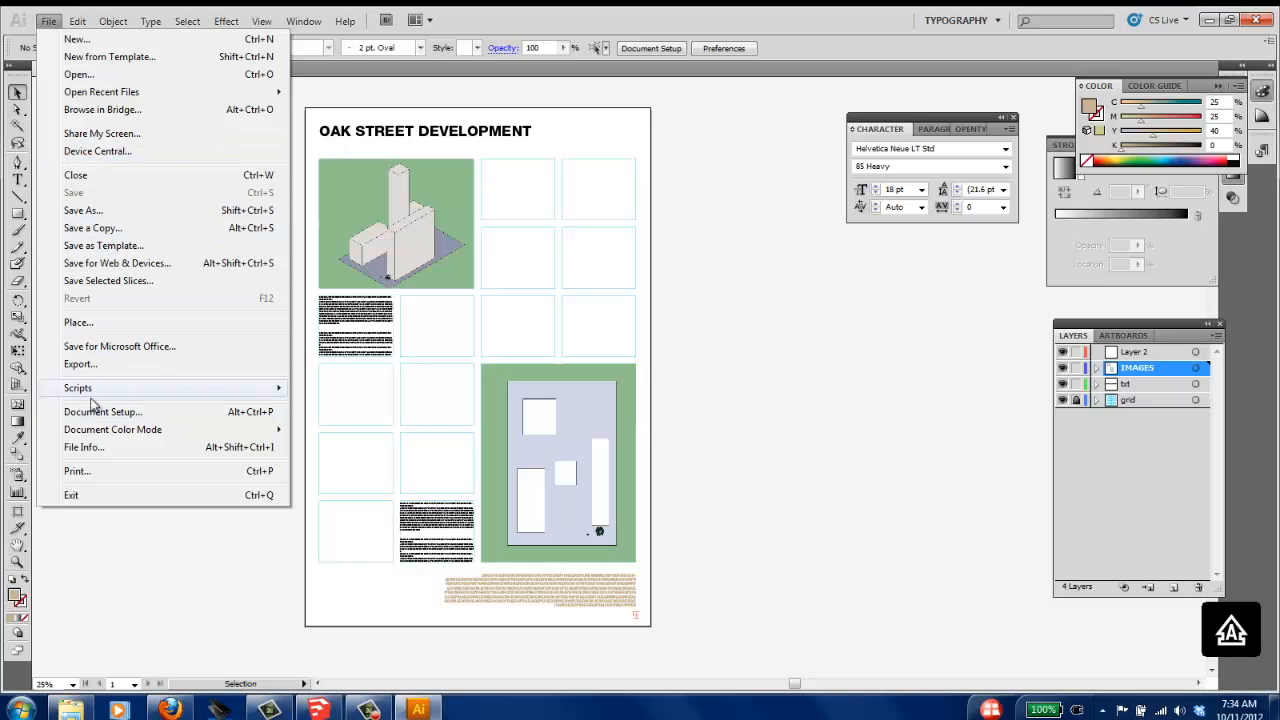
{"action": "left_click", "coordinate": [92, 470]}
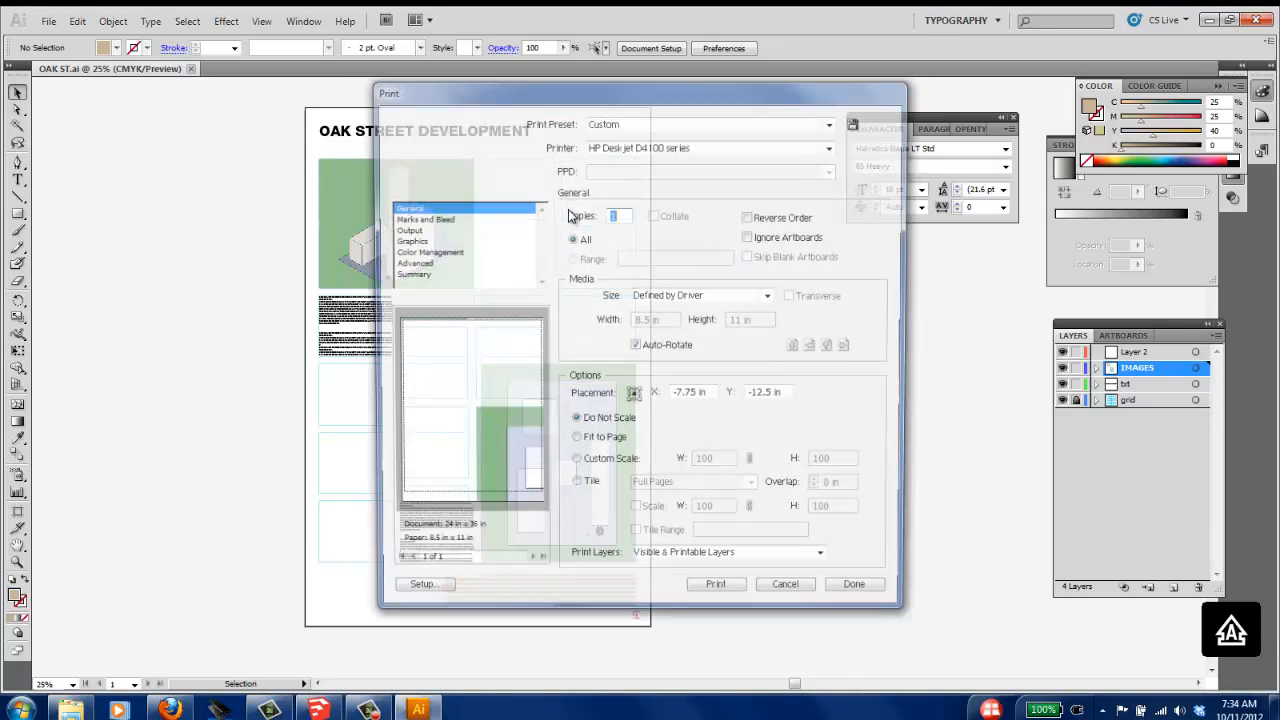
{"action": "left_click", "coordinate": [833, 146]}
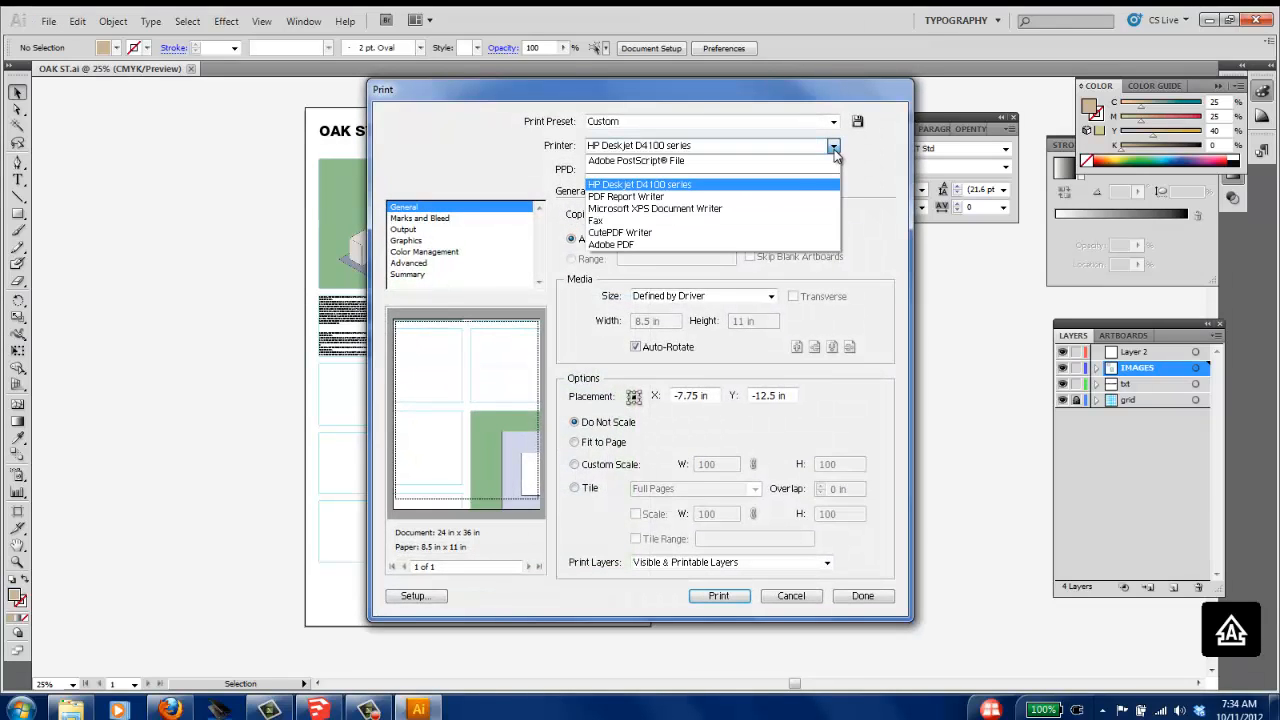
{"action": "left_click", "coordinate": [661, 236]}
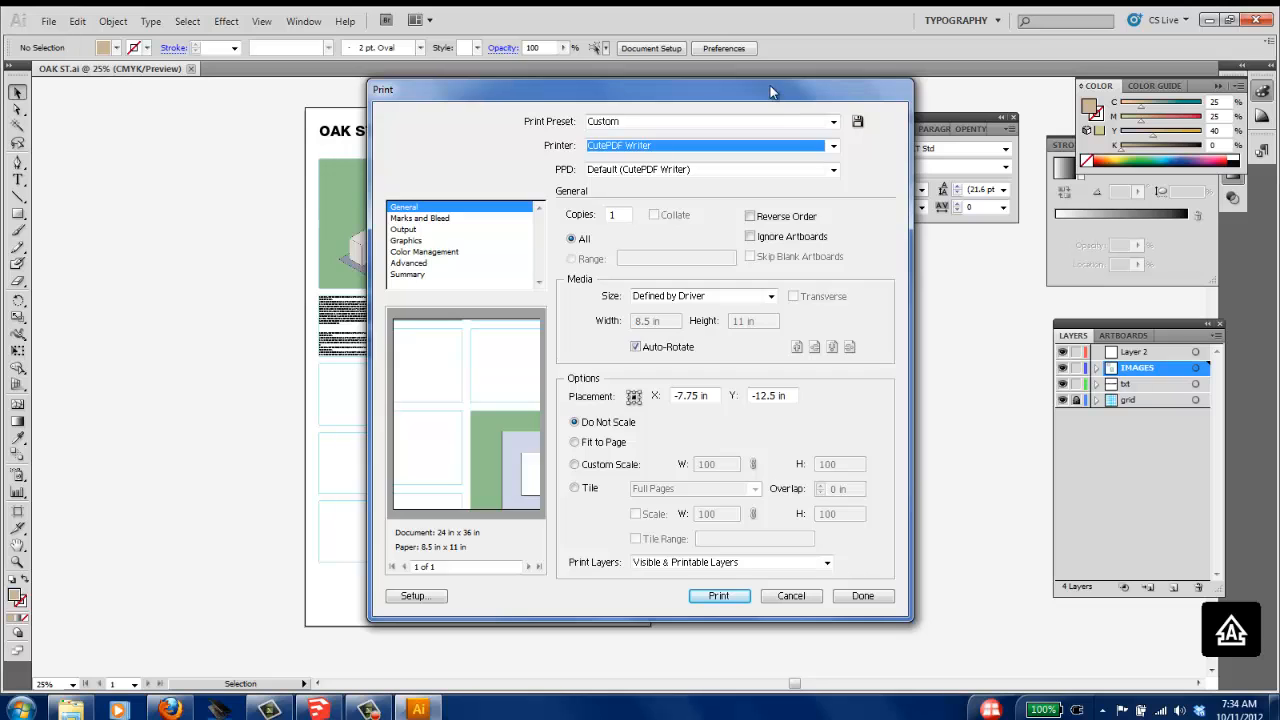
{"action": "left_click_drag", "start_coordinate": [768, 91], "coordinate": [648, 68]}
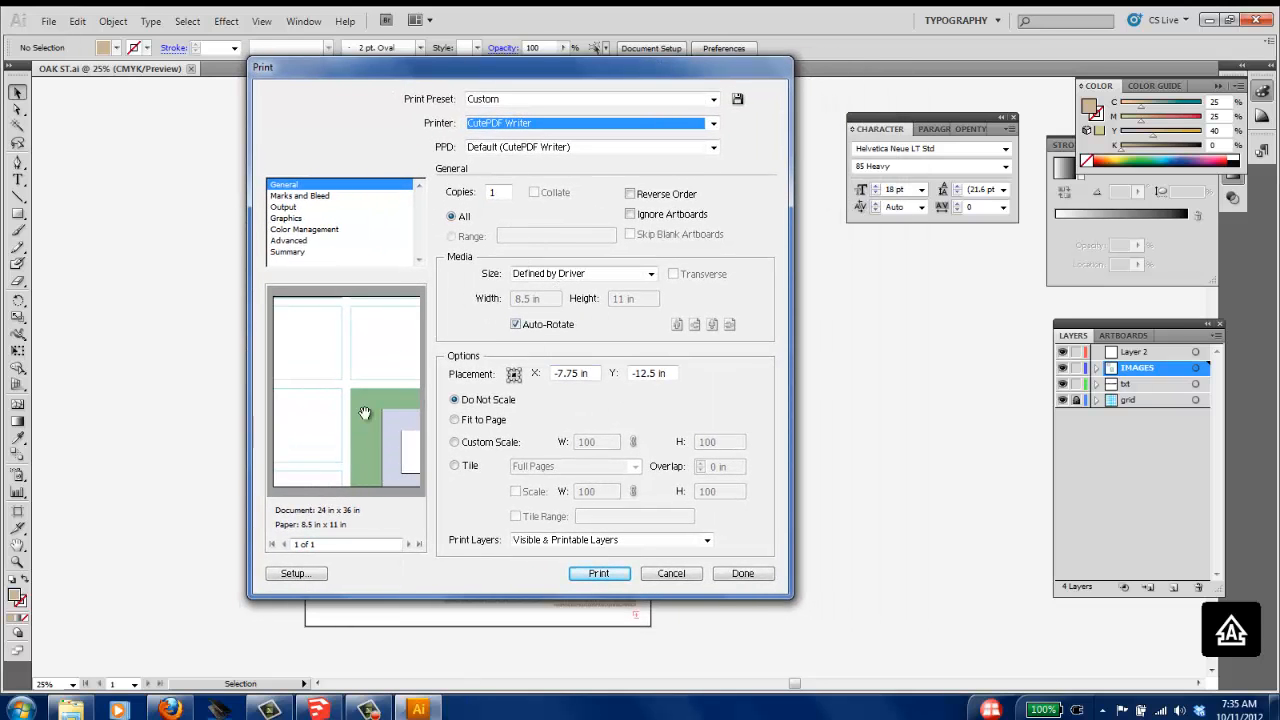
{"action": "left_click", "coordinate": [649, 274]}
{"action": "left_click", "coordinate": [565, 311]}
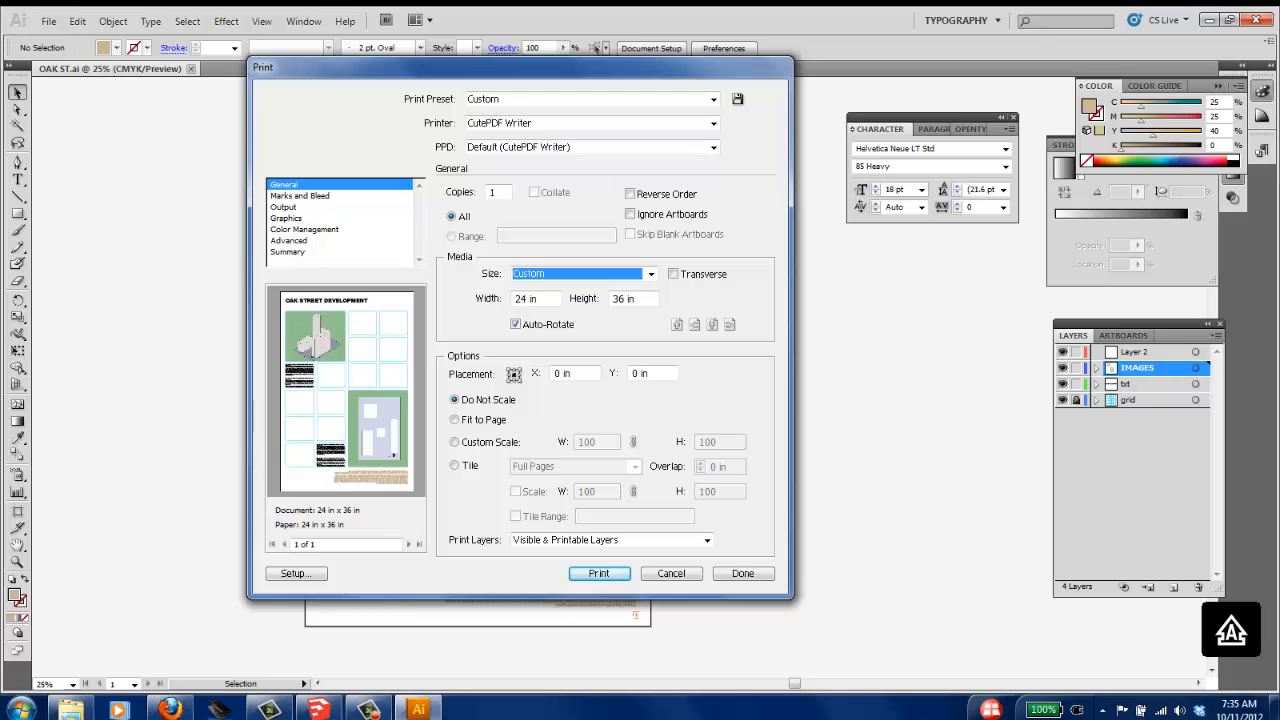
{"action": "left_click", "coordinate": [618, 577]}
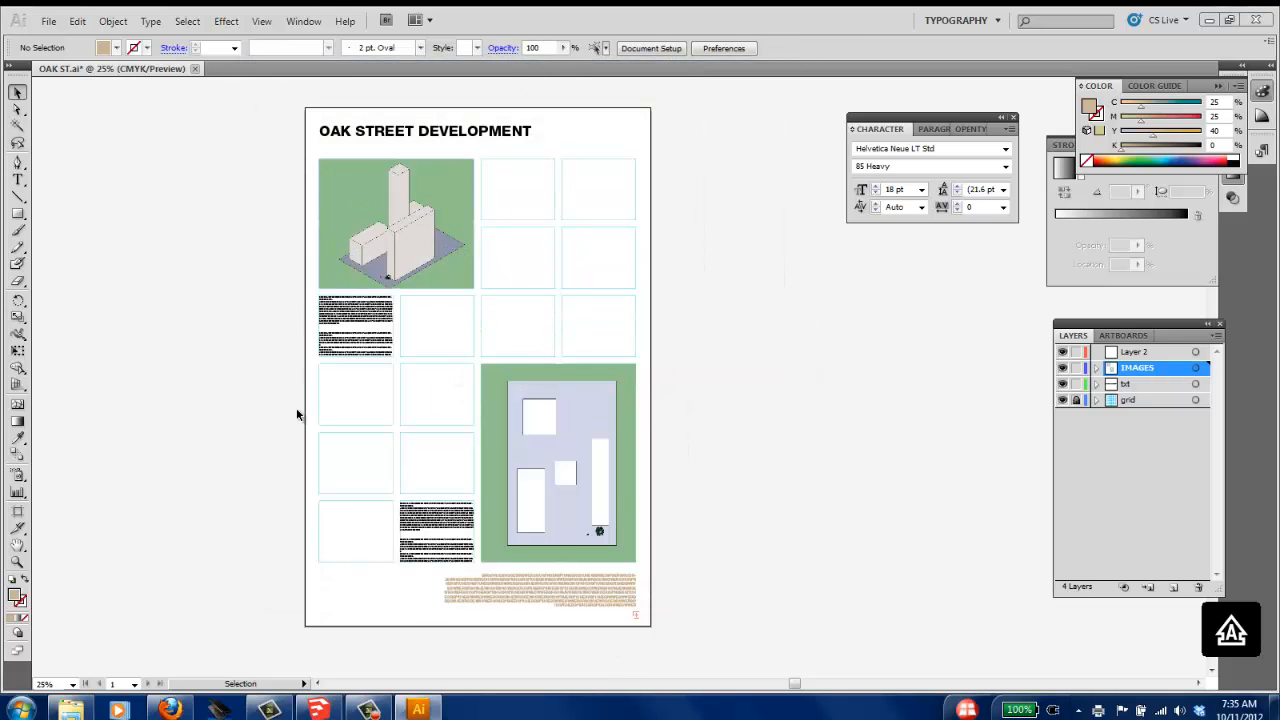
Step: Save the printed PDF in the Oak St Demo Project folder, prefixing the file name OAK ST.pdf with the author's surname and a hyphen
{"action": "left_click", "coordinate": [688, 246]}
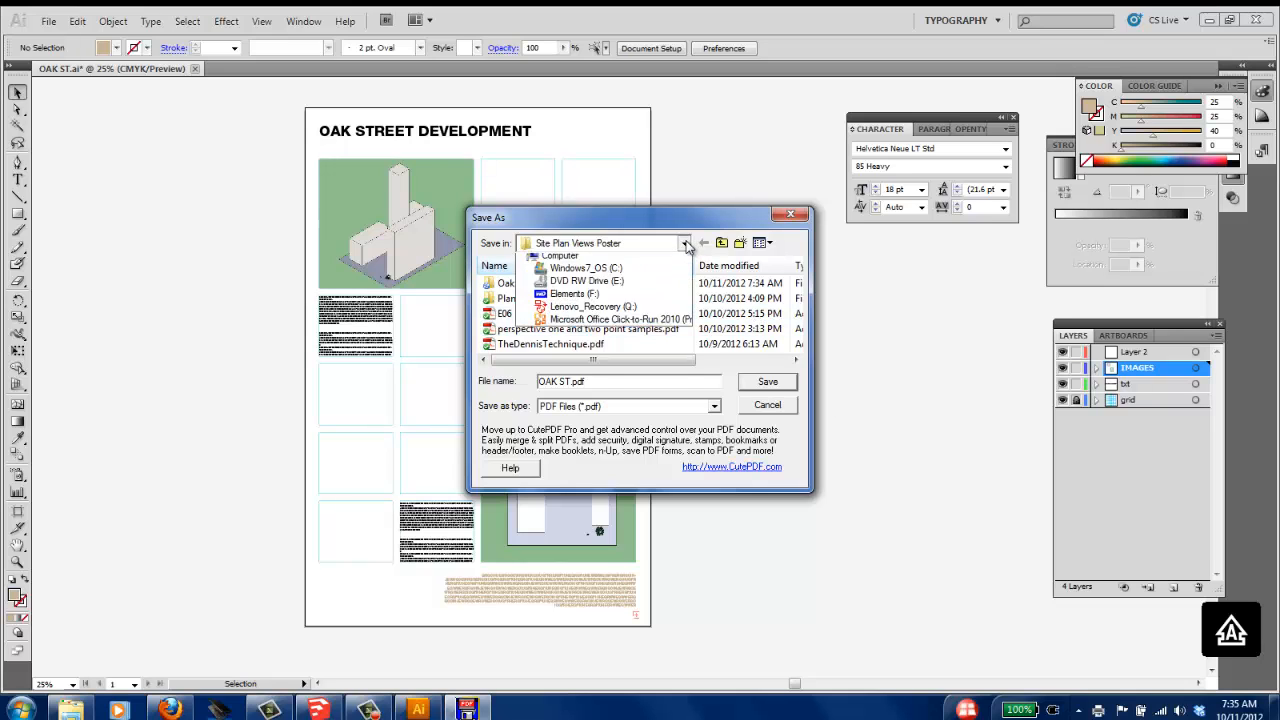
{"action": "left_click", "coordinate": [610, 346]}
{"action": "double_click", "coordinate": [540, 284]}
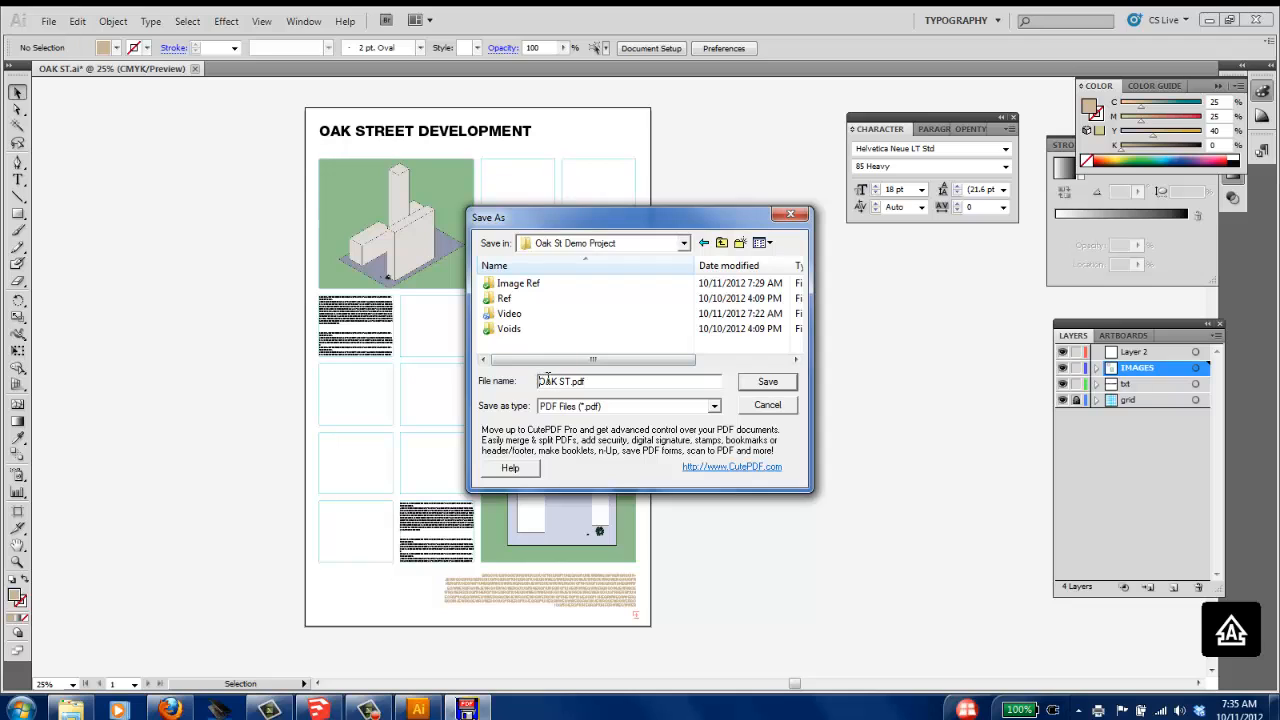
{"action": "type", "text": "JASEK-"}
{"action": "left_click_drag", "start_coordinate": [561, 381], "coordinate": [476, 383]}
{"action": "type", "text": "Jasek-"}
{"action": "left_click", "coordinate": [780, 382]}
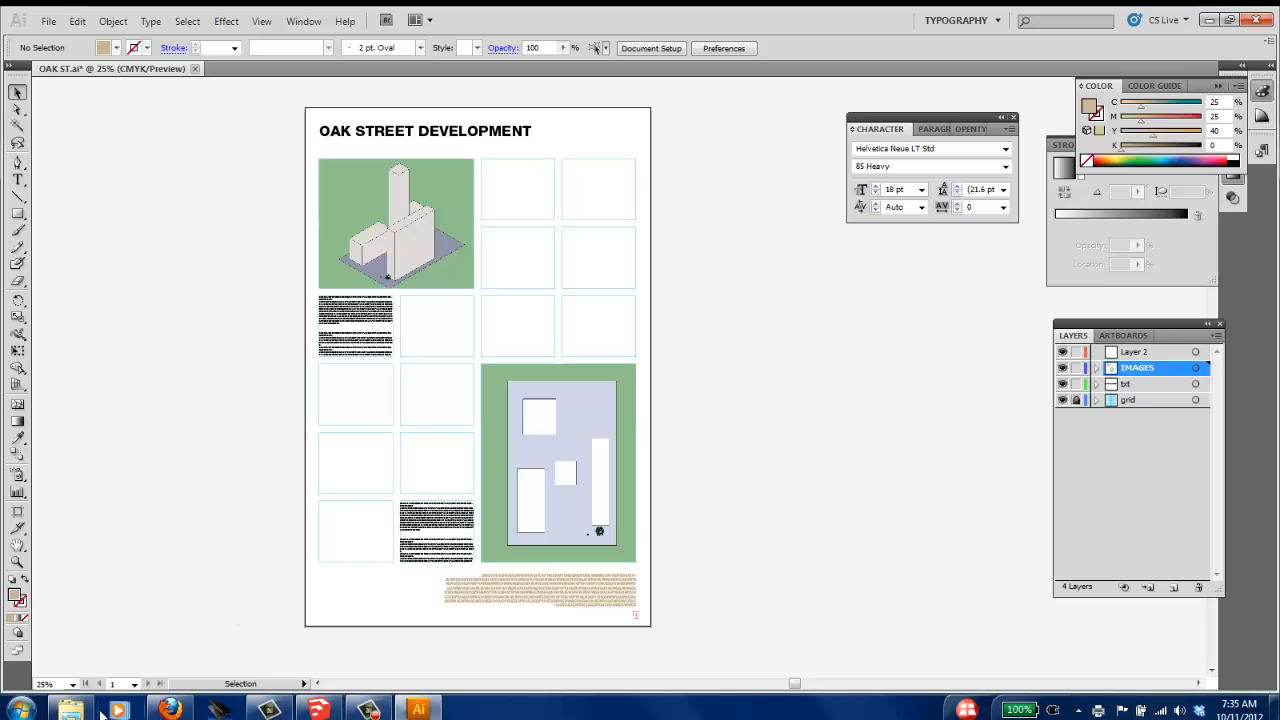
Step: Open the printed poster PDF from the Oak St Demo Project folder in Acrobat and view the whole page
{"action": "left_click", "coordinate": [70, 710]}
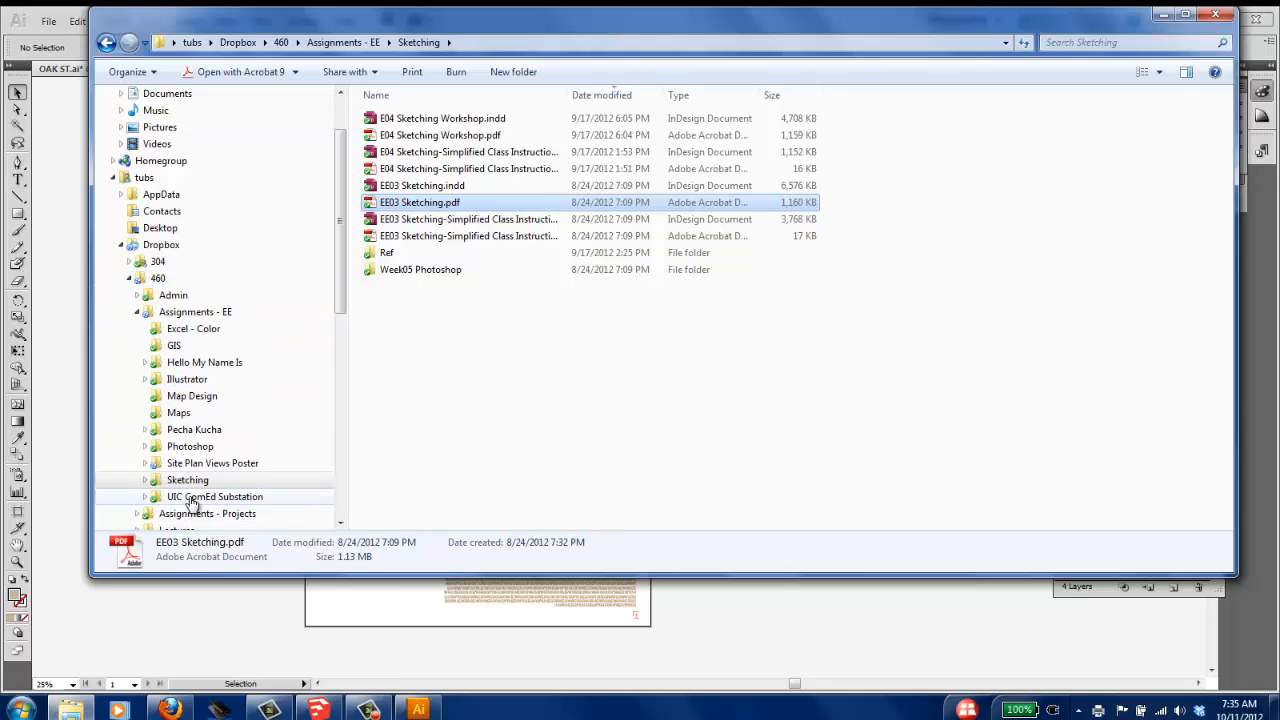
{"action": "left_click", "coordinate": [182, 466]}
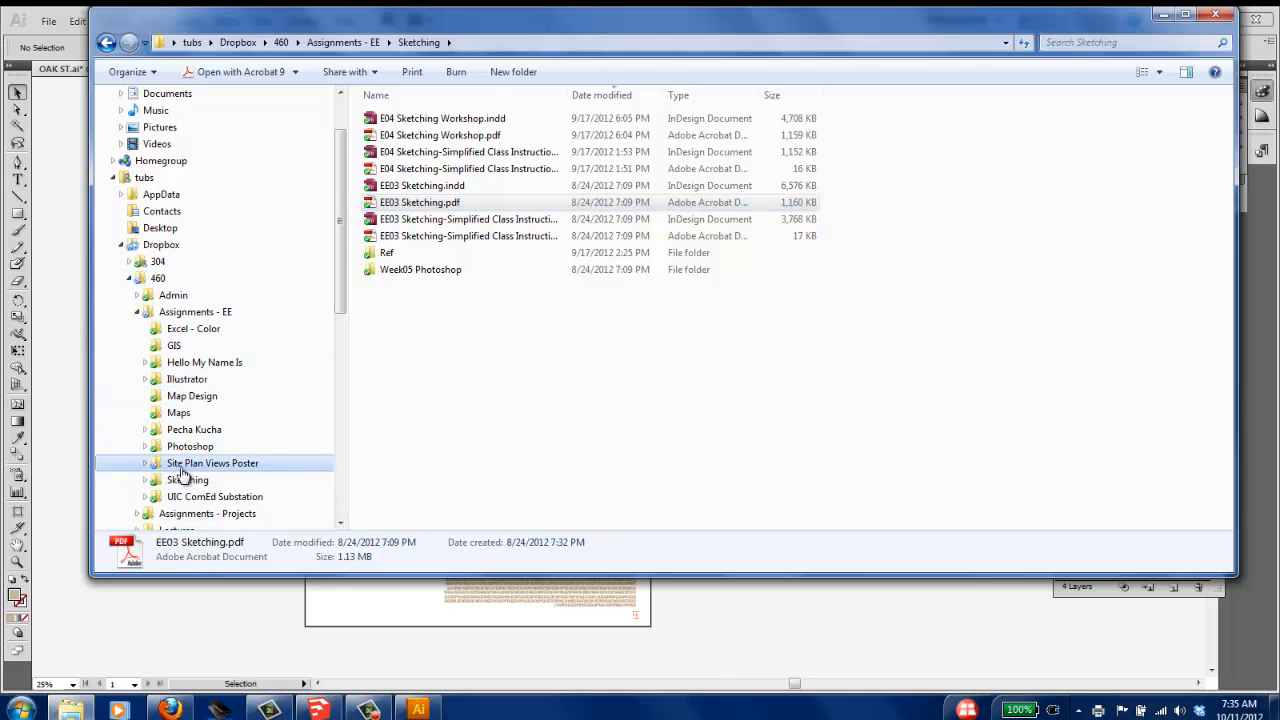
{"action": "left_click", "coordinate": [153, 502]}
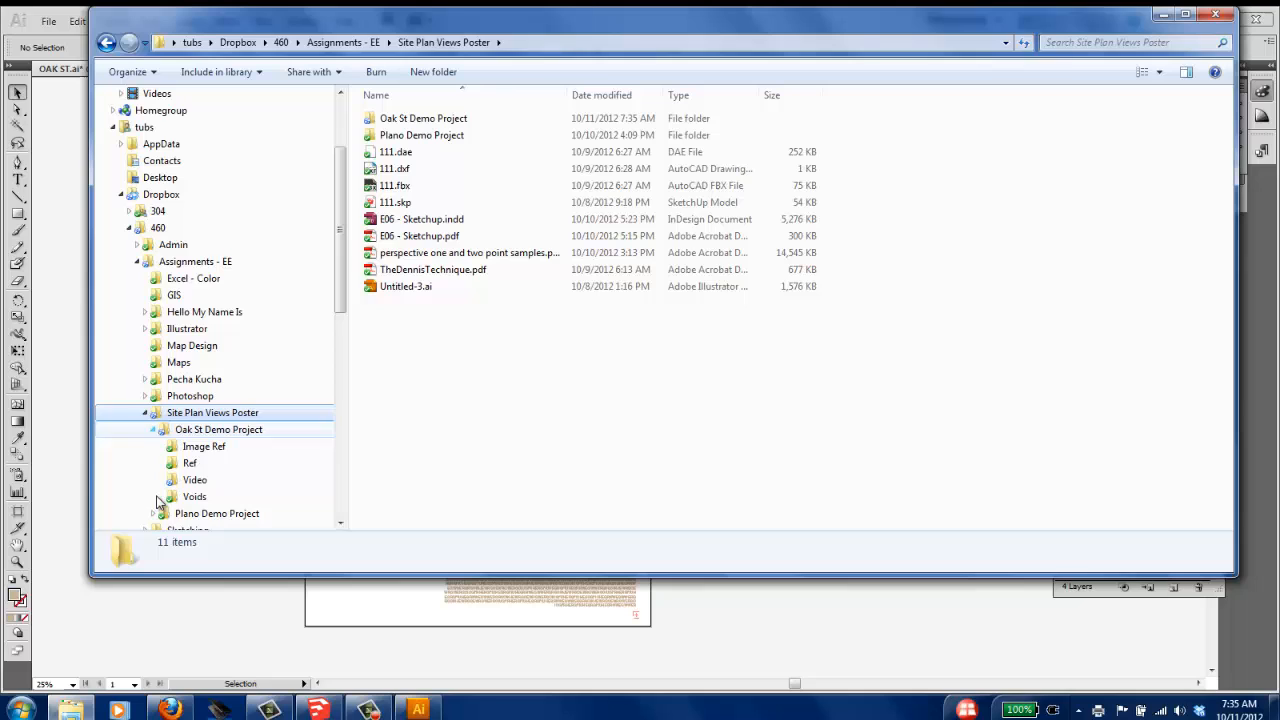
{"action": "left_click", "coordinate": [240, 430]}
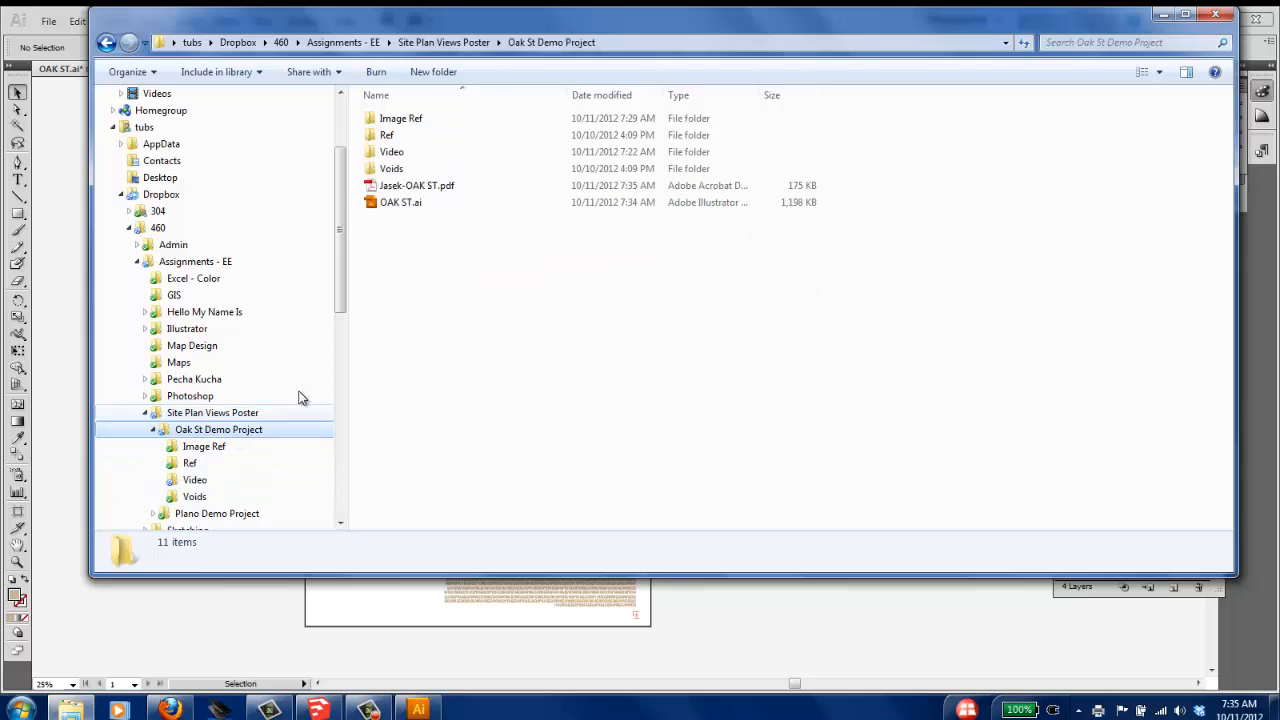
{"action": "left_click", "coordinate": [419, 192]}
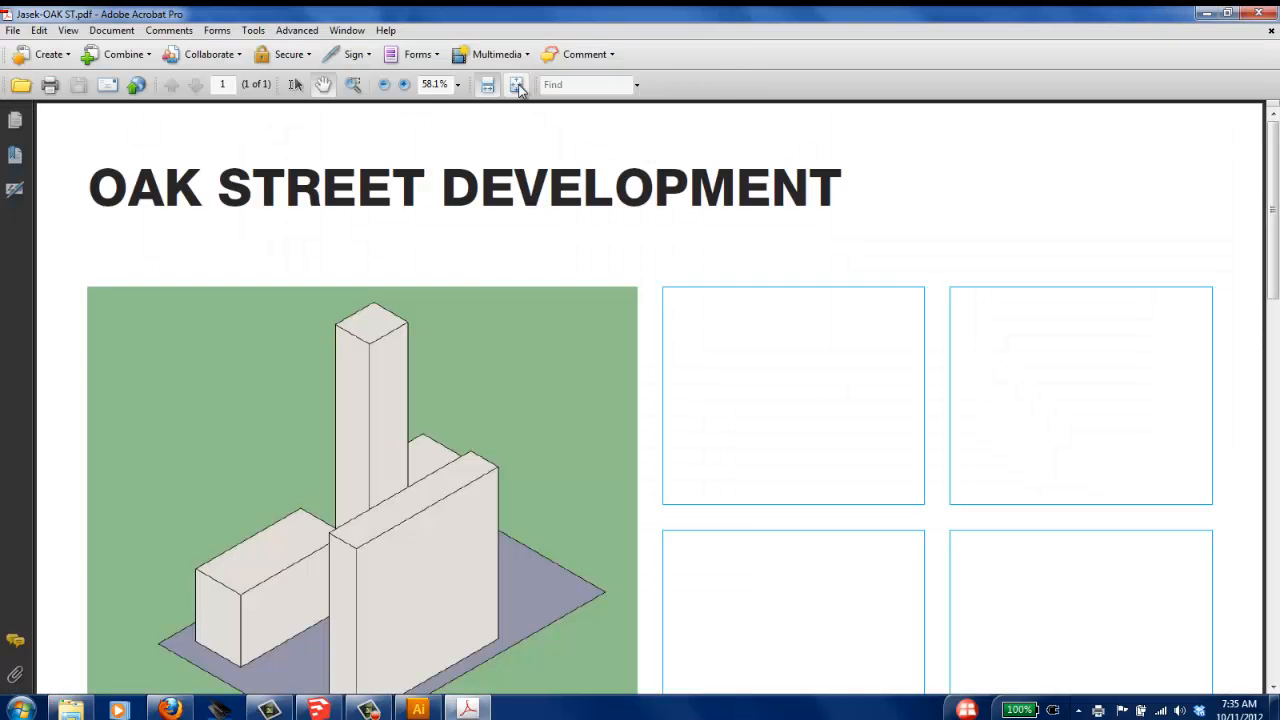
{"action": "left_click", "coordinate": [518, 88]}
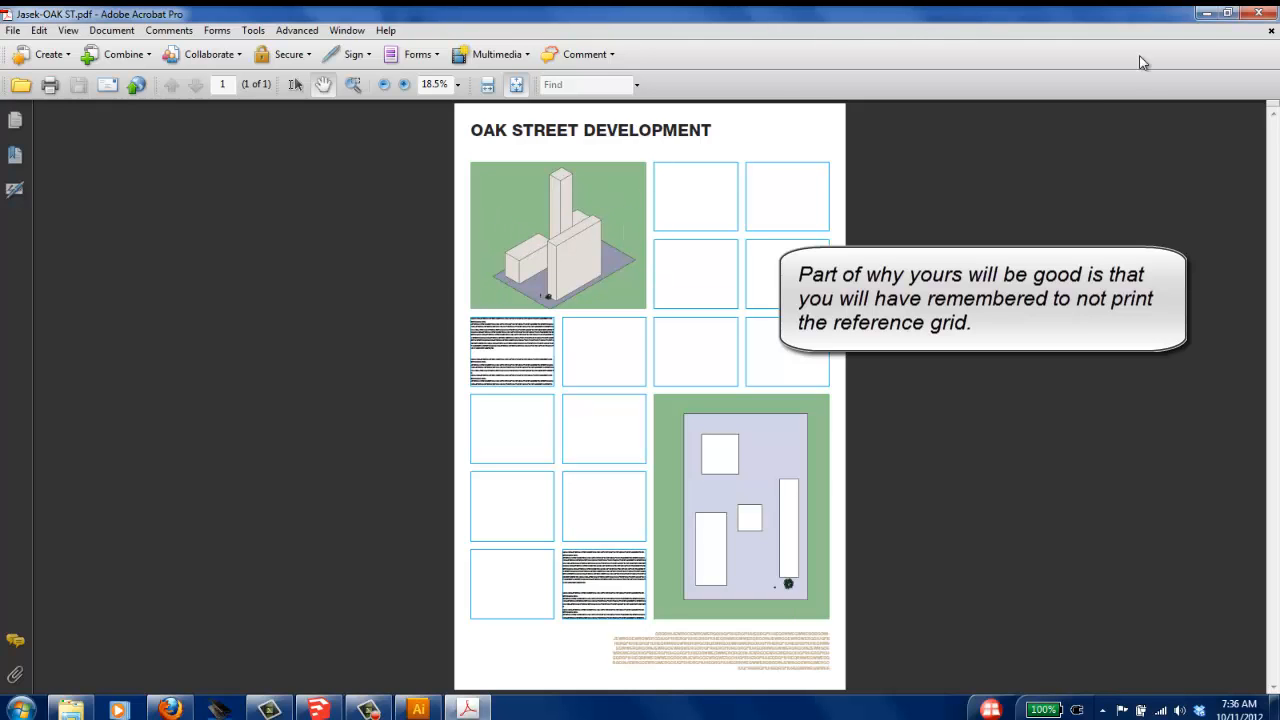
Step: Minimize the open windows, switch to SketchUp and change the massing model's camera to Perspective
{"action": "left_click", "coordinate": [1206, 13]}
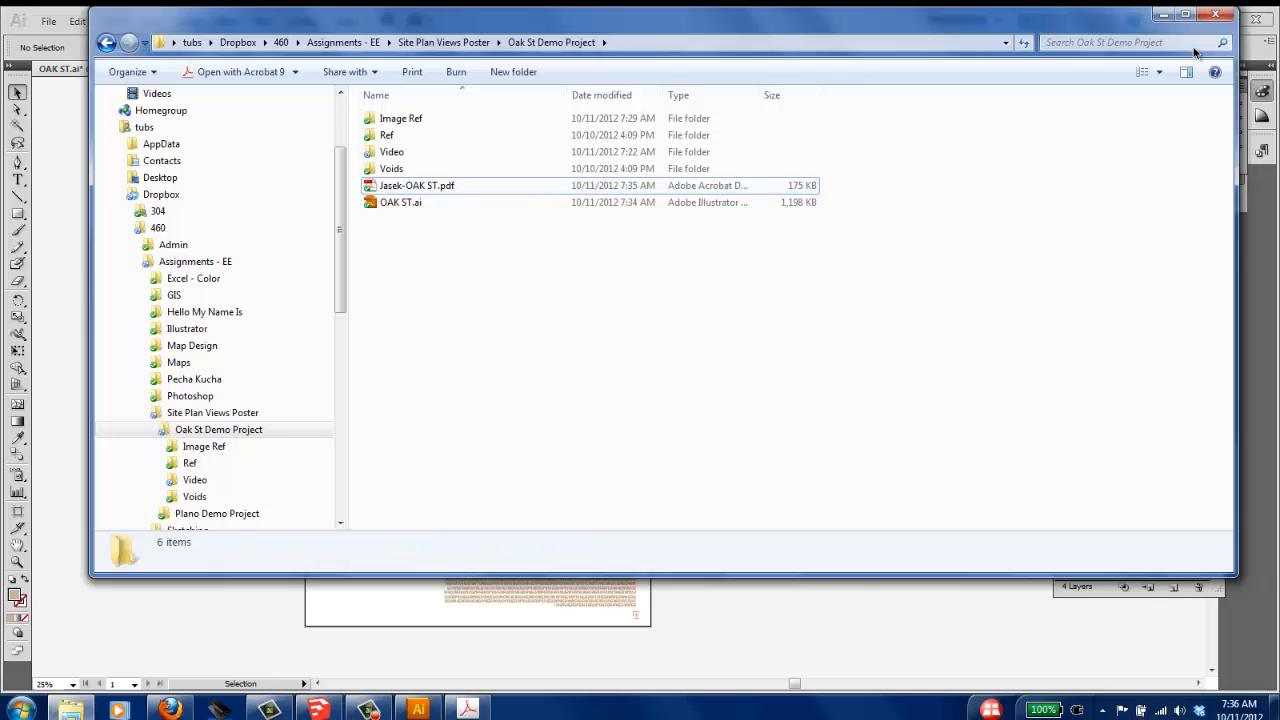
{"action": "left_click", "coordinate": [1164, 14]}
{"action": "left_click", "coordinate": [1208, 19]}
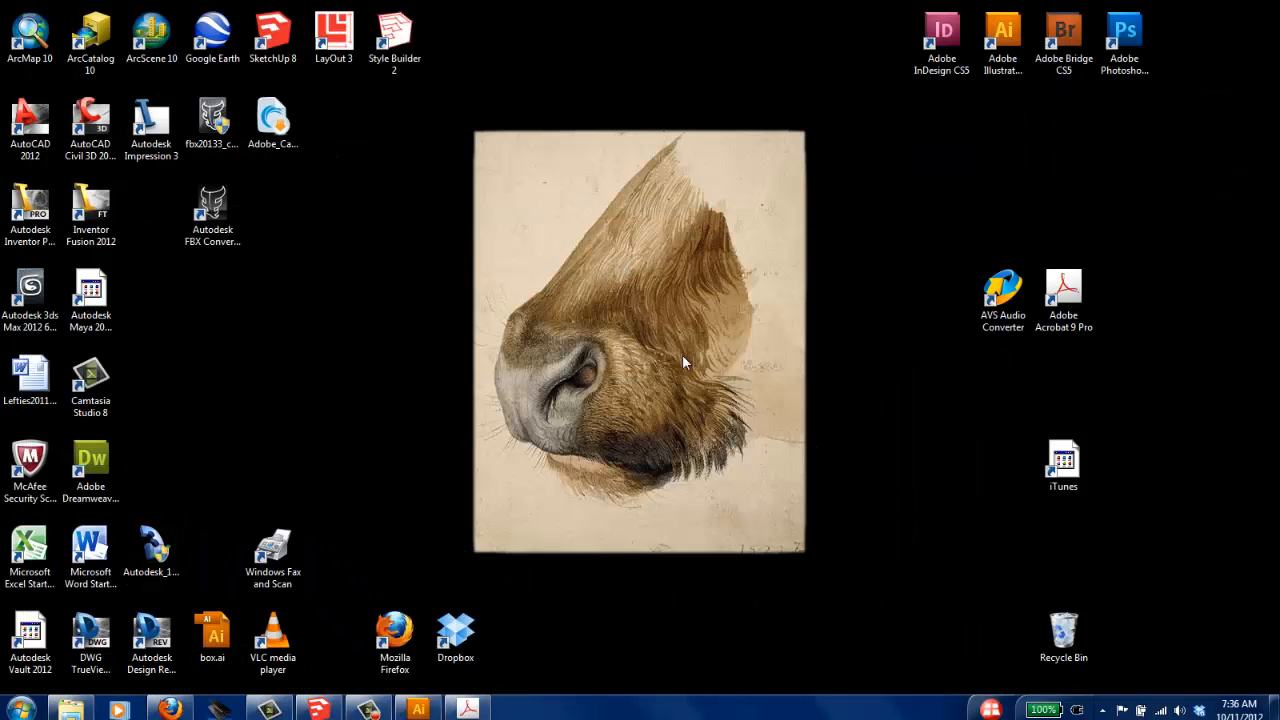
{"action": "left_click", "coordinate": [320, 708]}
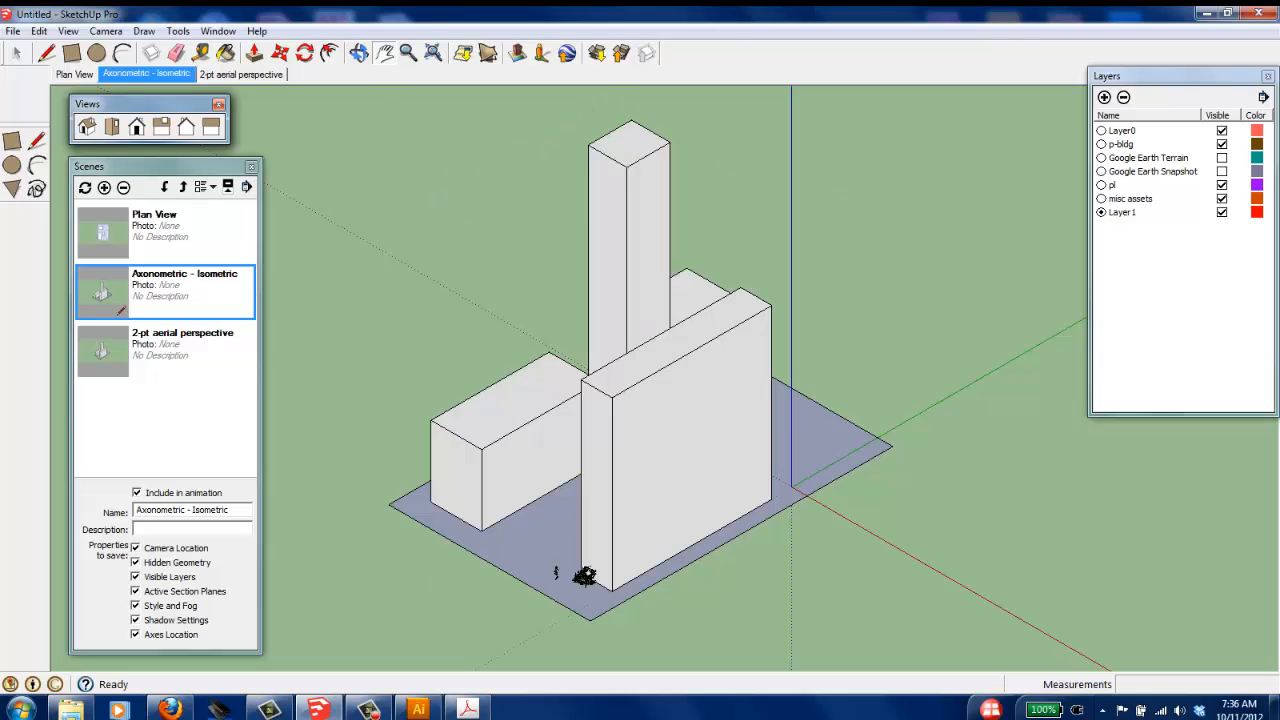
{"action": "left_click", "coordinate": [68, 31]}
{"action": "mouse_move", "coordinate": [105, 31]}
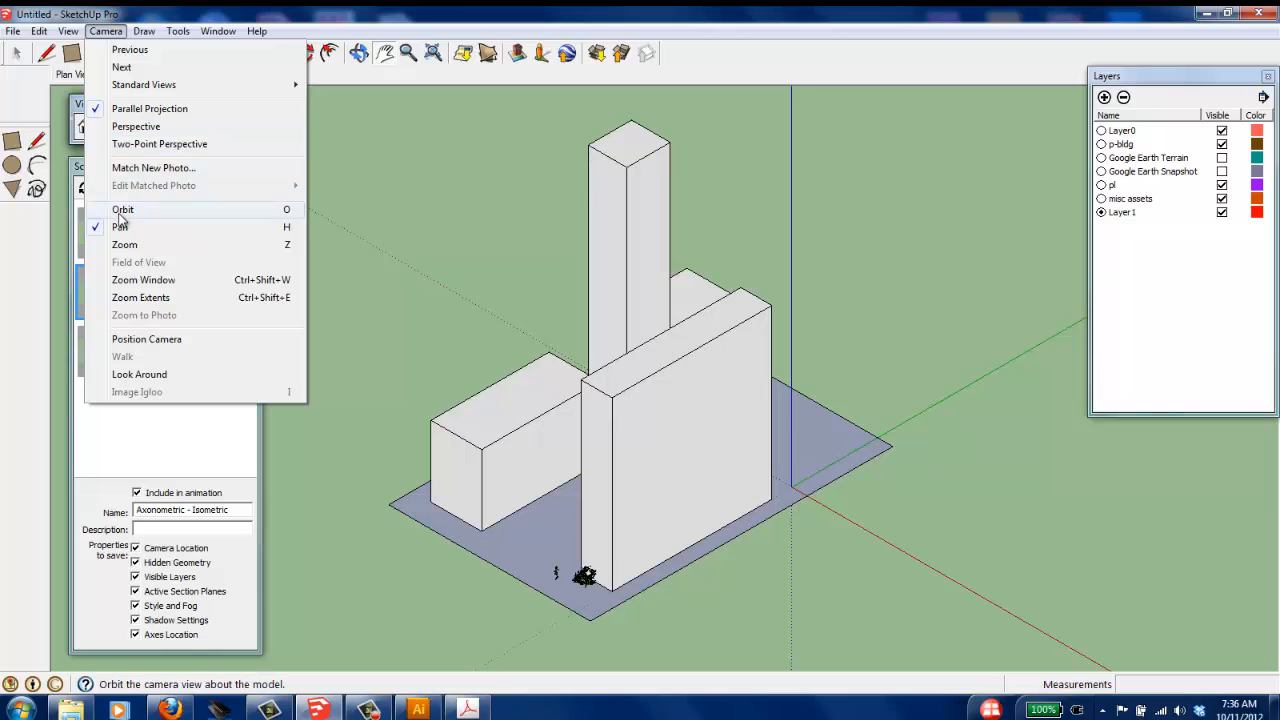
{"action": "left_click", "coordinate": [135, 126]}
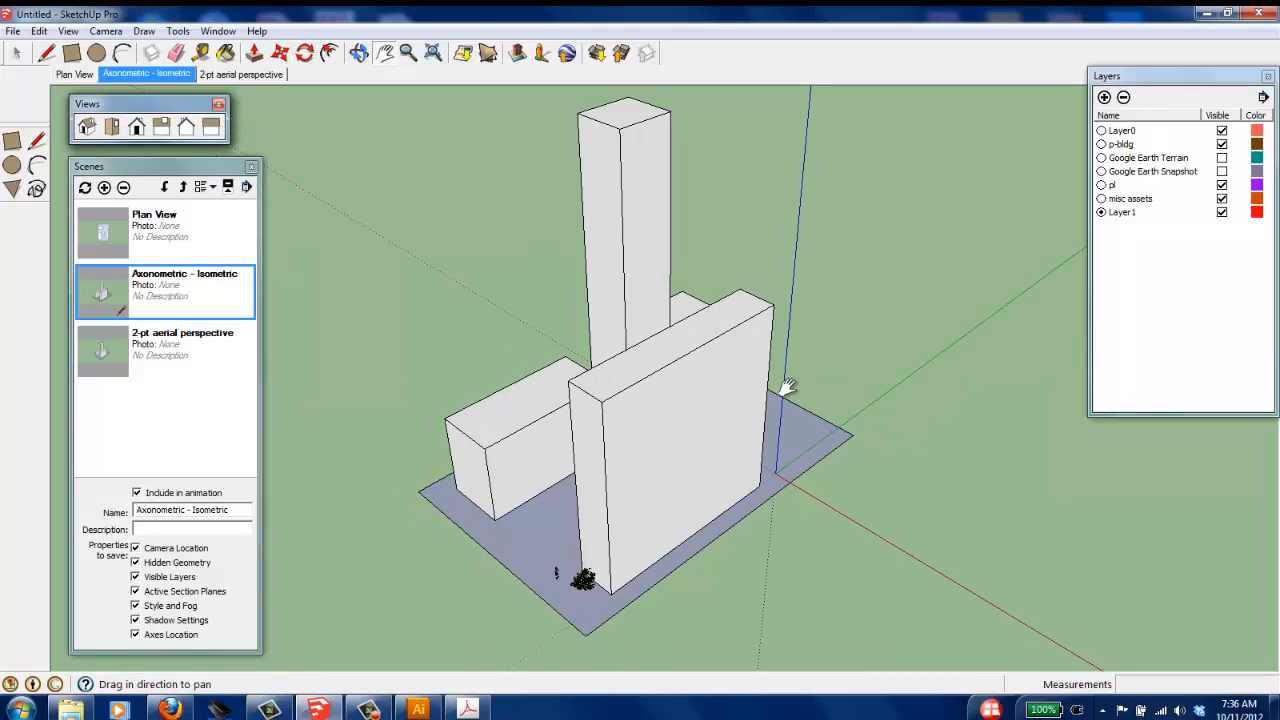
Step: Preview the massing model in Google Earth and dismiss the start-up tip
{"action": "scroll", "coordinate": [638, 435], "scroll_direction": "down", "scroll_amount": 3}
{"action": "middle_click_drag", "start_coordinate": [809, 513], "coordinate": [875, 500]}
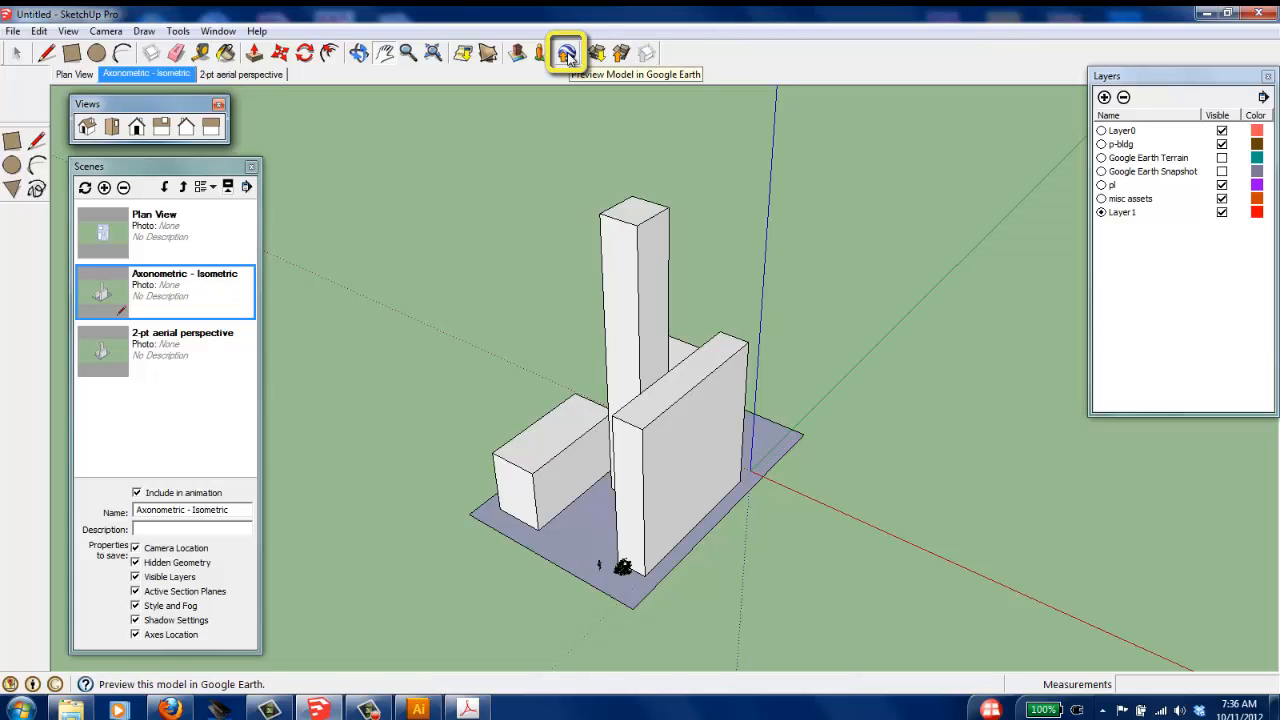
{"action": "left_click", "coordinate": [567, 55]}
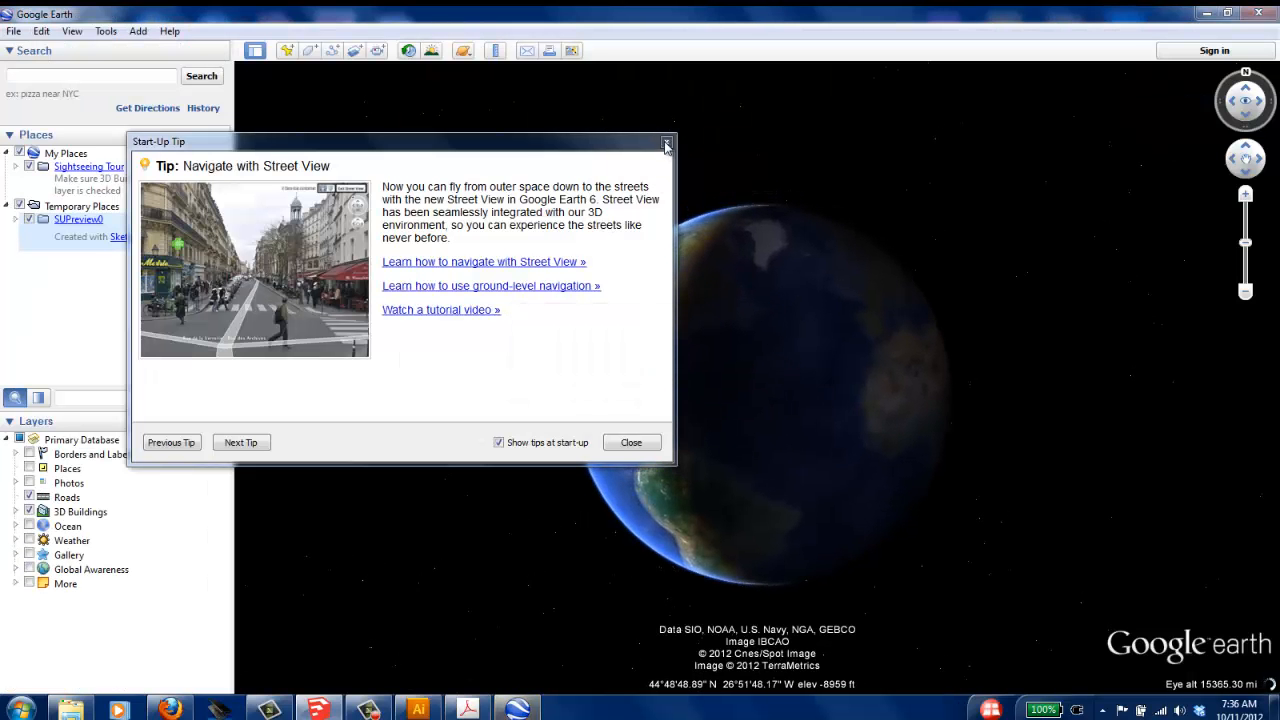
{"action": "left_click", "coordinate": [667, 145]}
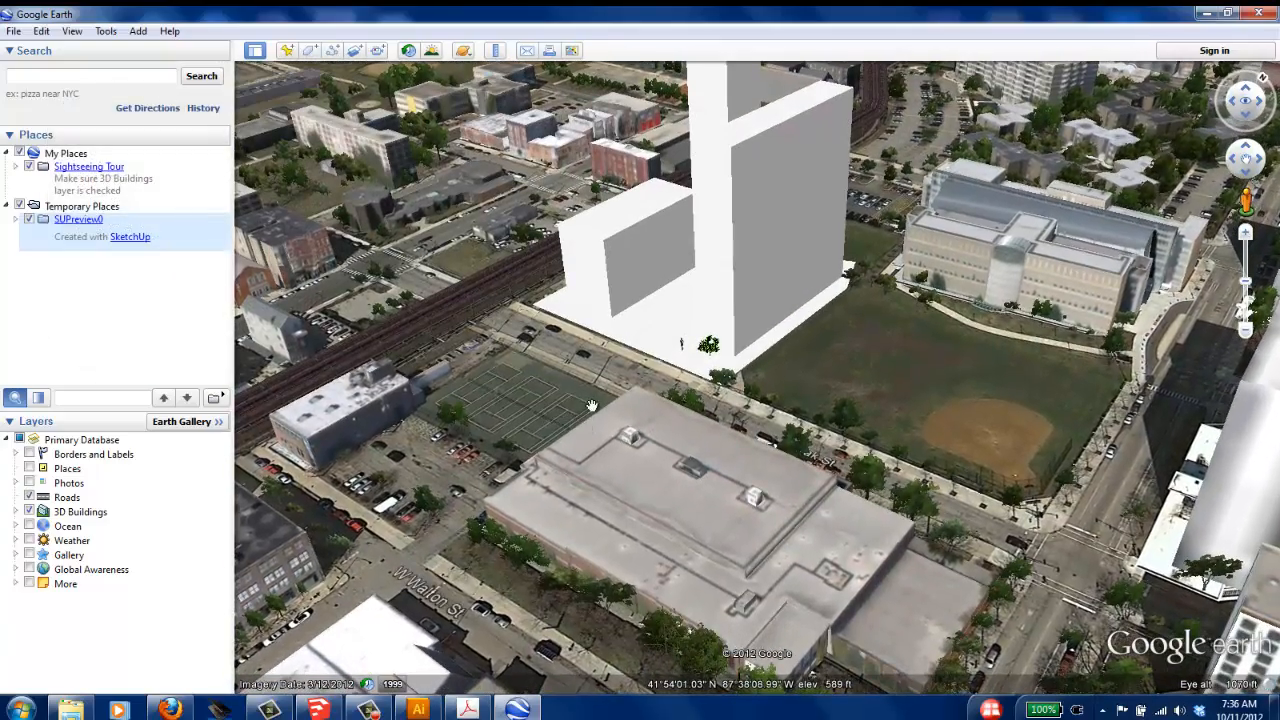
Step: Examine the massing model on its site among the surrounding 3D buildings from several sides and distances
{"action": "left_click_drag", "start_coordinate": [592, 405], "coordinate": [686, 606]}
{"action": "scroll", "coordinate": [430, 523], "scroll_direction": "down", "scroll_amount": 4}
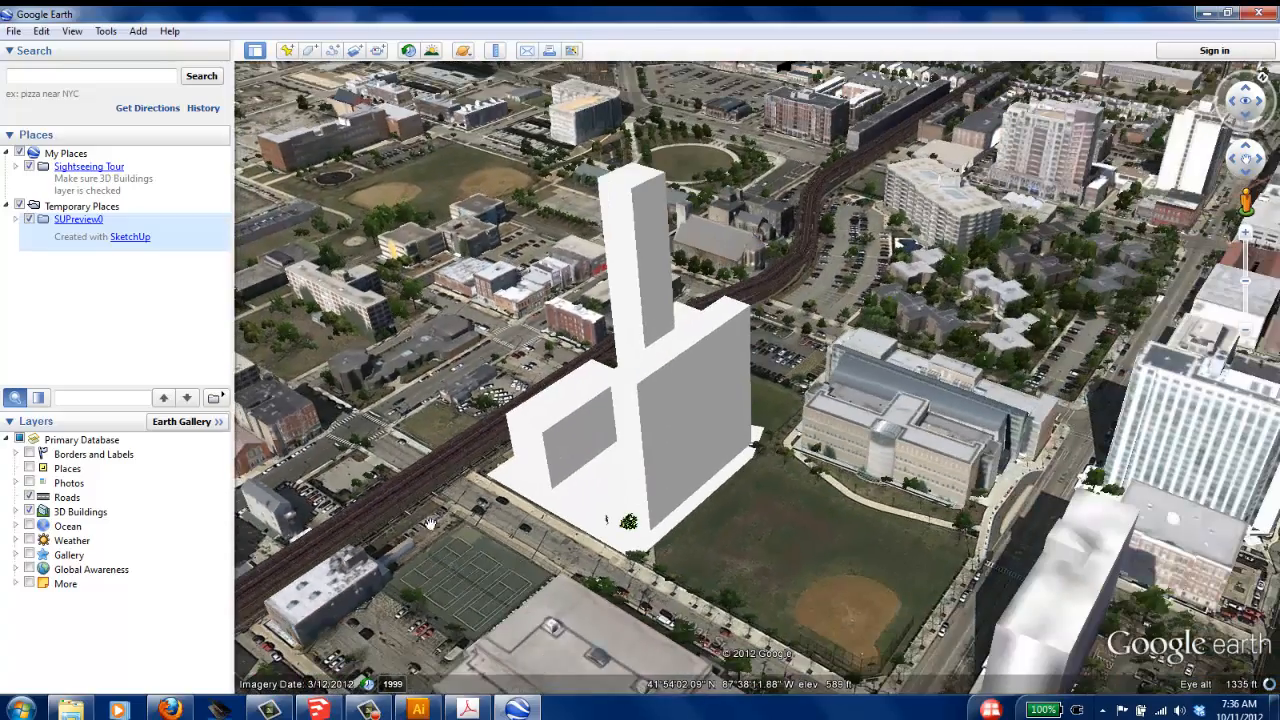
{"action": "middle_click_drag", "start_coordinate": [430, 523], "coordinate": [436, 531]}
{"action": "left_click_drag", "start_coordinate": [446, 443], "coordinate": [734, 474]}
{"action": "middle_click_drag", "start_coordinate": [776, 512], "coordinate": [822, 536]}
{"action": "scroll", "coordinate": [1188, 261], "scroll_direction": "down", "scroll_amount": 3}
{"action": "scroll", "coordinate": [985, 350], "scroll_direction": "up", "scroll_amount": 3}
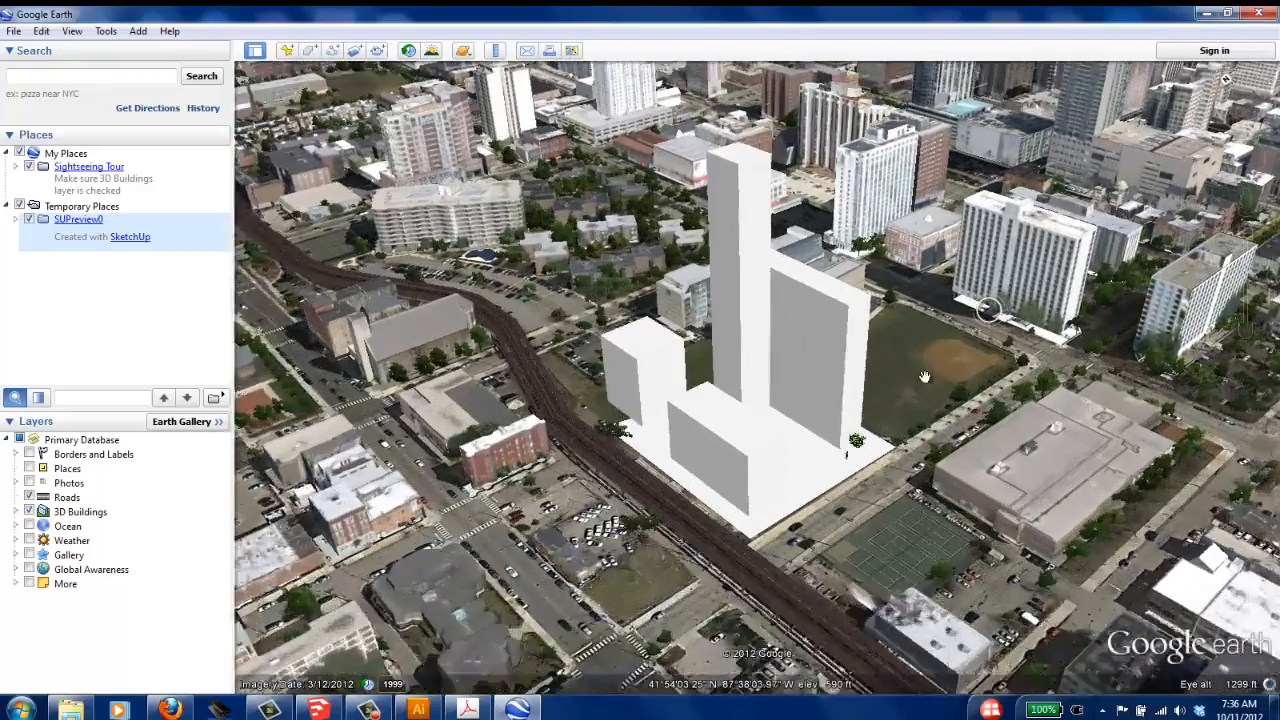
{"action": "middle_click_drag", "start_coordinate": [796, 438], "coordinate": [765, 415]}
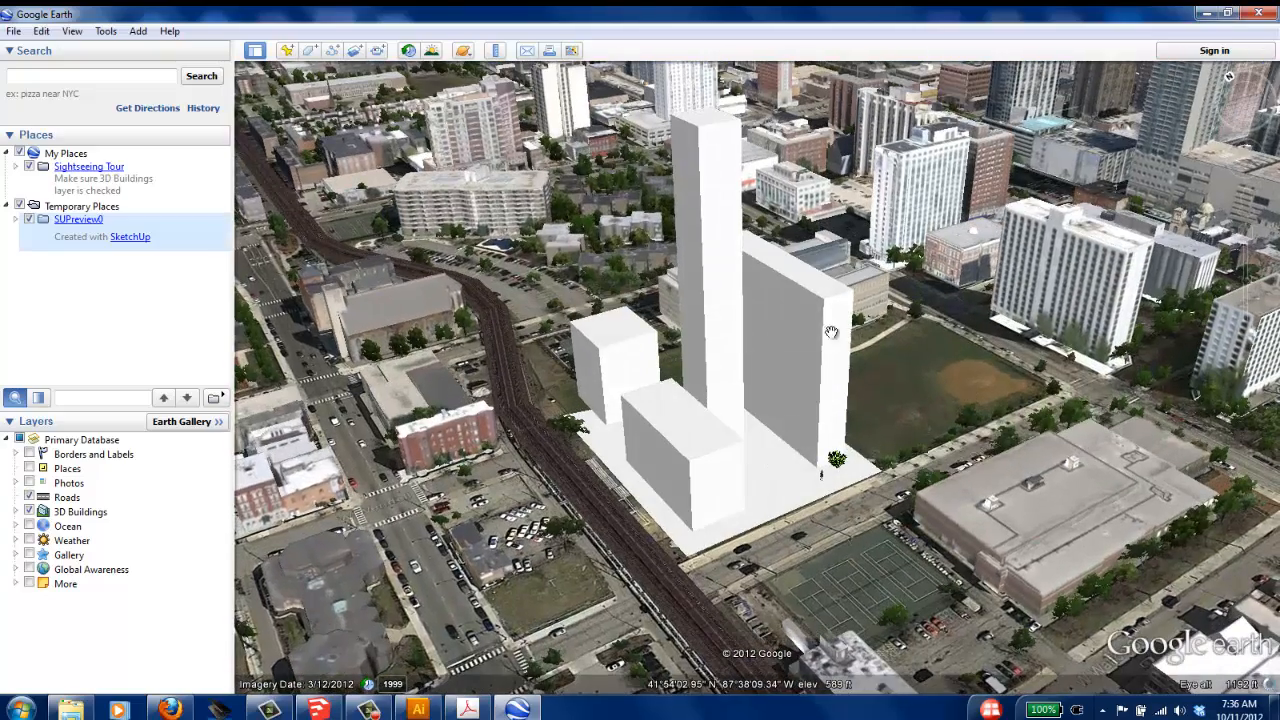
{"action": "scroll", "coordinate": [660, 330], "scroll_direction": "up", "scroll_amount": 3}
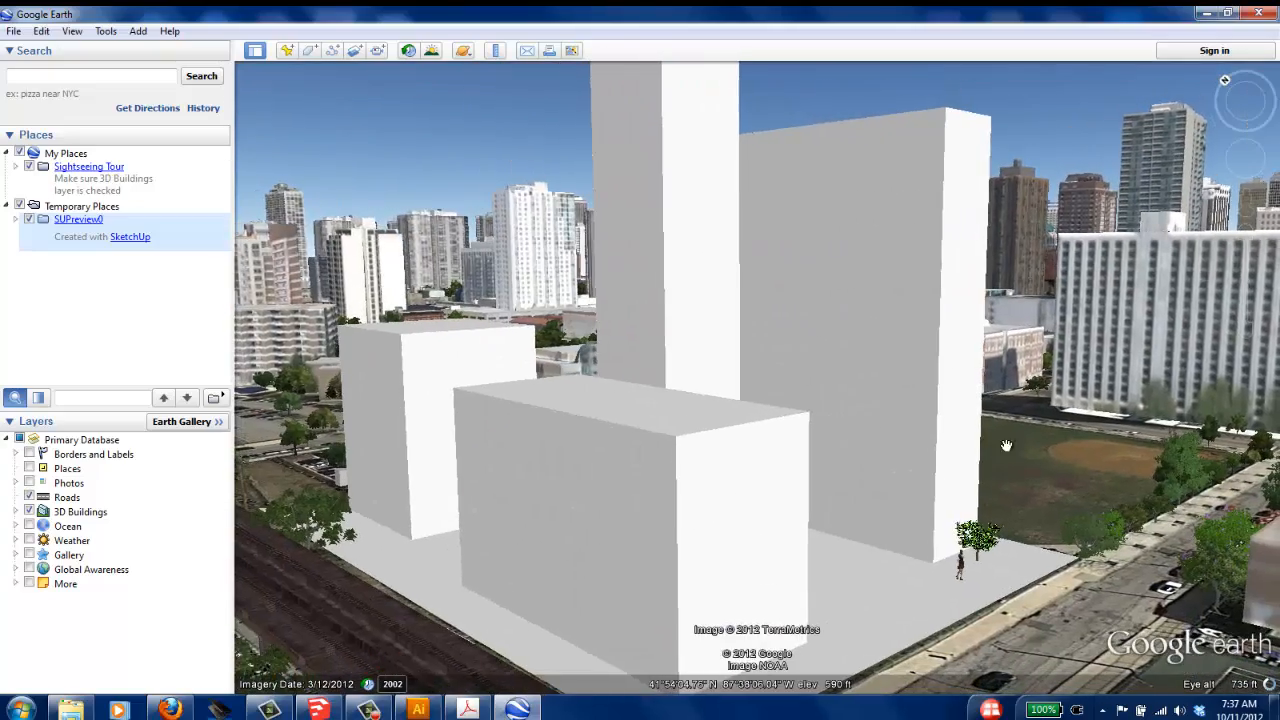
Step: Frame an aerial view of the whole massing model with the downtown skyline and the lake behind it
{"action": "middle_click_drag", "start_coordinate": [1006, 446], "coordinate": [1058, 386]}
{"action": "scroll", "coordinate": [856, 382], "scroll_direction": "down", "scroll_amount": 5}
{"action": "middle_click_drag", "start_coordinate": [978, 440], "coordinate": [926, 418]}
{"action": "left_click_drag", "start_coordinate": [666, 335], "coordinate": [649, 535]}
{"action": "left_click_drag", "start_coordinate": [629, 341], "coordinate": [608, 400]}
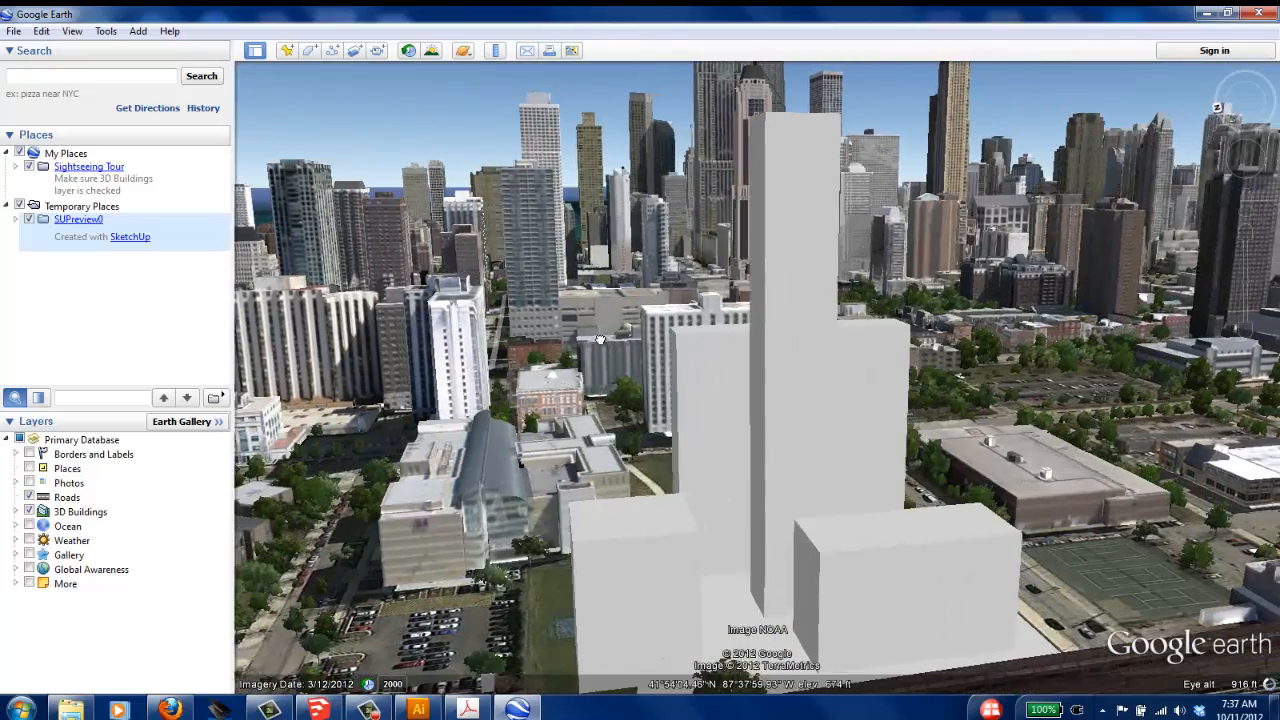
{"action": "scroll", "coordinate": [712, 345], "scroll_direction": "down", "scroll_amount": 3}
{"action": "middle_click_drag", "start_coordinate": [720, 342], "coordinate": [736, 328]}
{"action": "left_click_drag", "start_coordinate": [682, 365], "coordinate": [661, 390]}
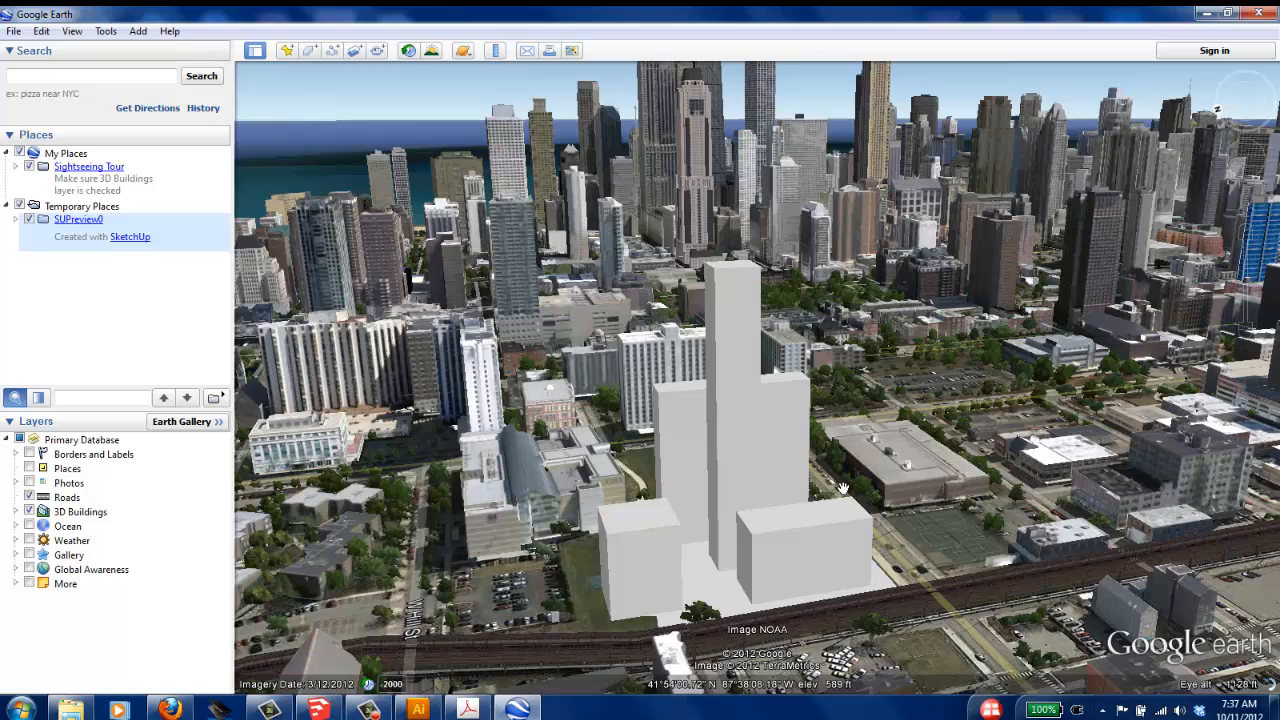
Step: Save the current aerial view as a JPEG image named google aerial in the Oak St Demo Project's Image Ref folder
{"action": "left_click", "coordinate": [13, 32]}
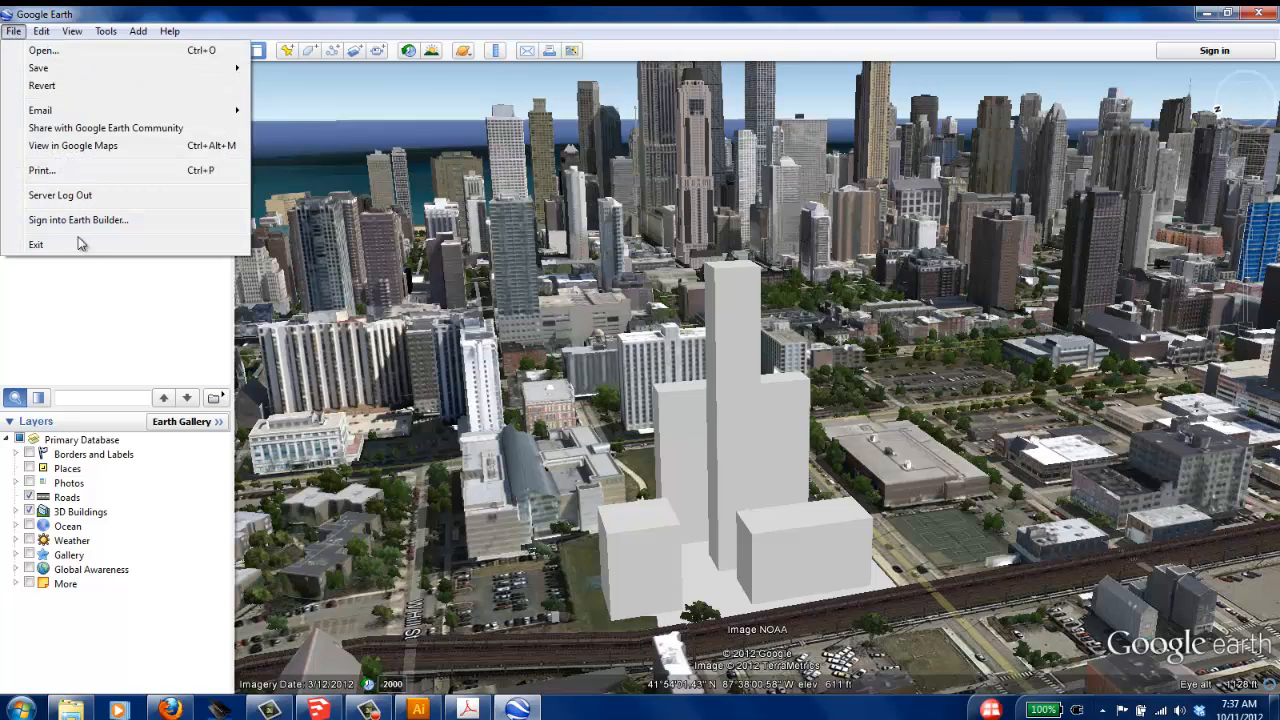
{"action": "mouse_move", "coordinate": [191, 77]}
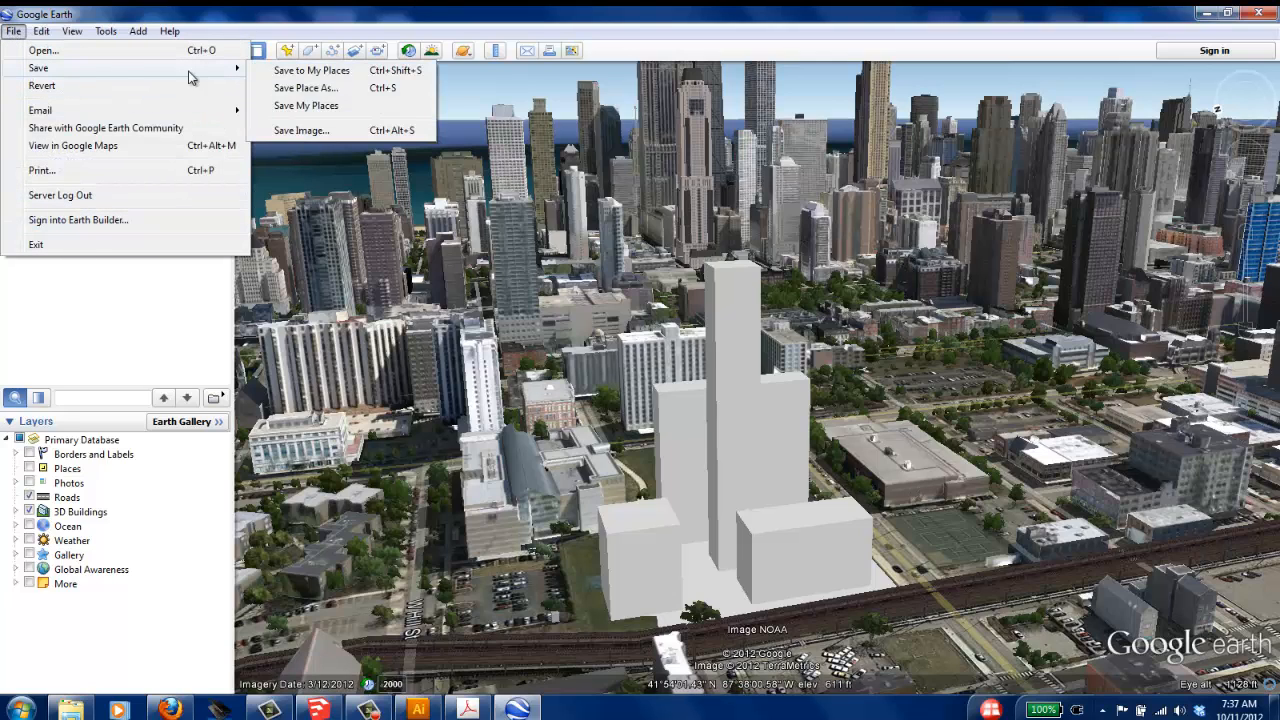
{"action": "left_click", "coordinate": [301, 131]}
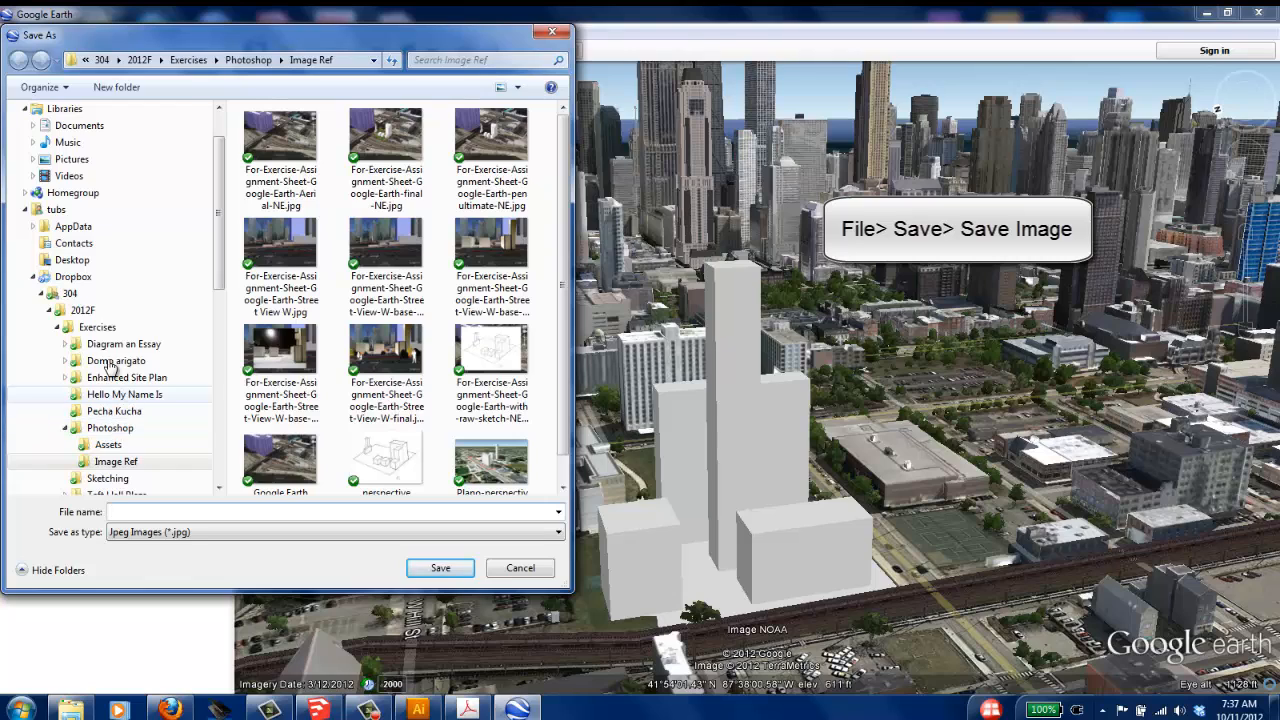
{"action": "left_click", "coordinate": [40, 293]}
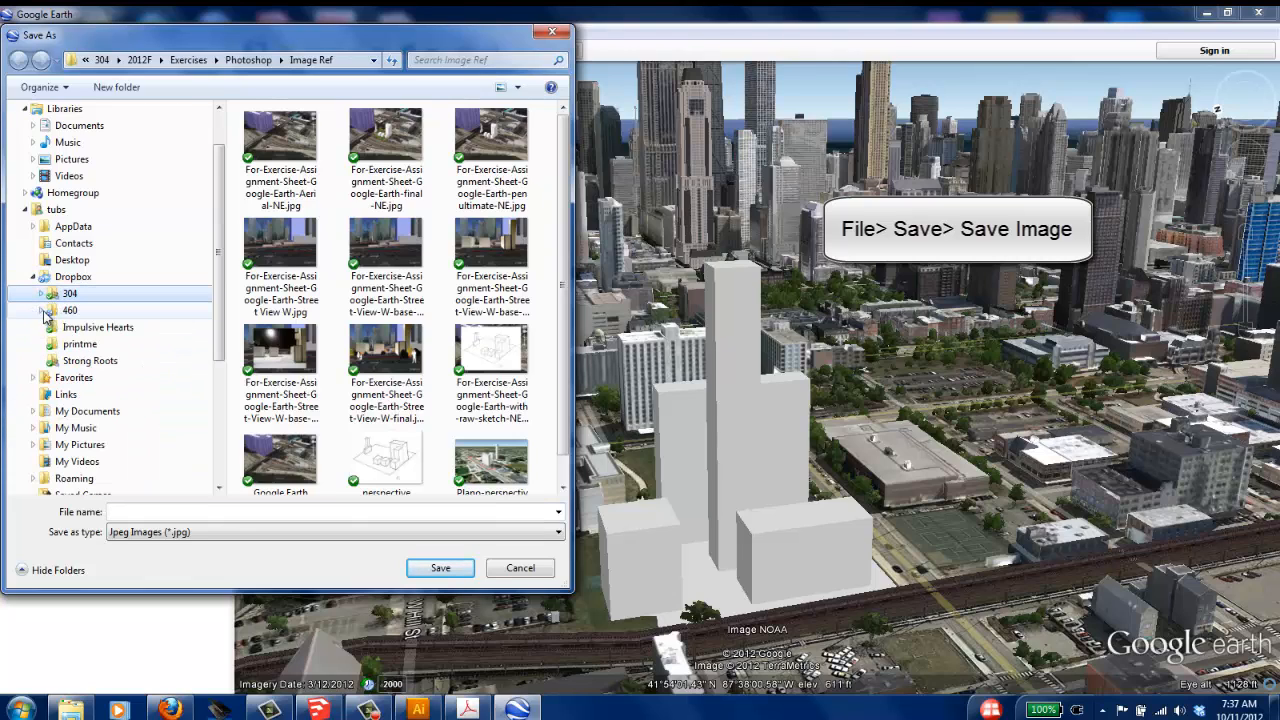
{"action": "left_click", "coordinate": [41, 310]}
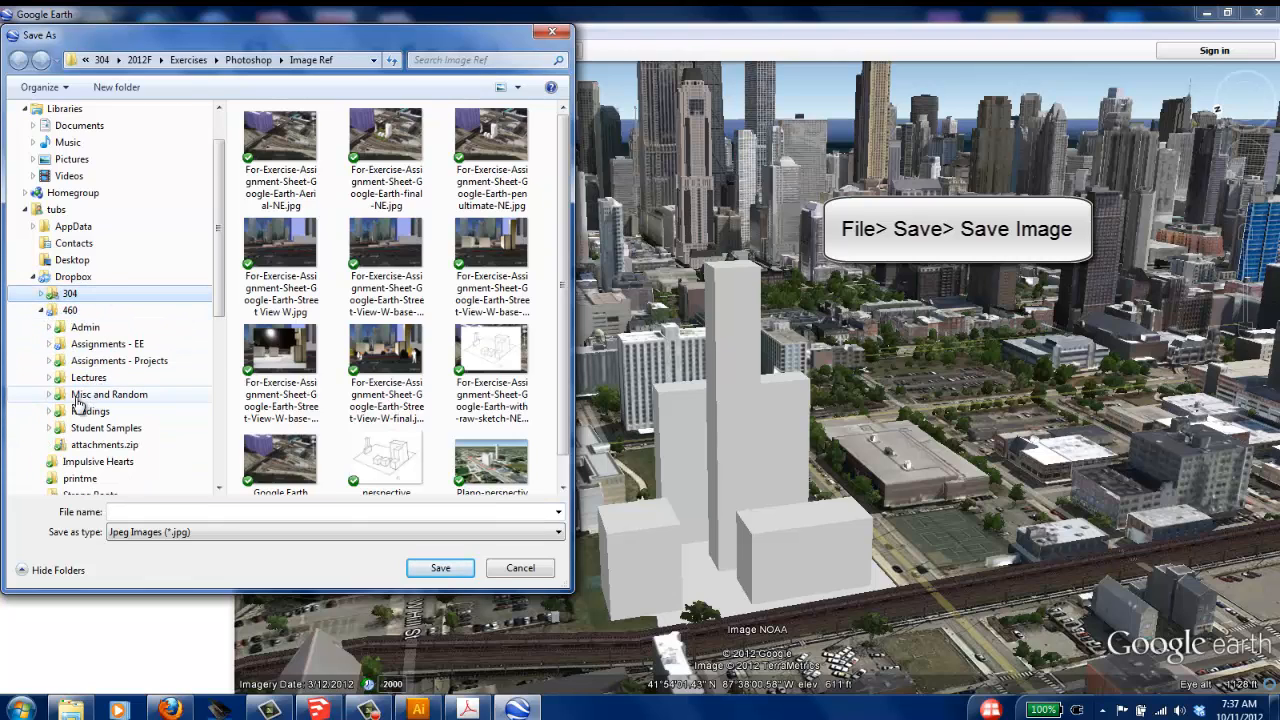
{"action": "left_click", "coordinate": [51, 344]}
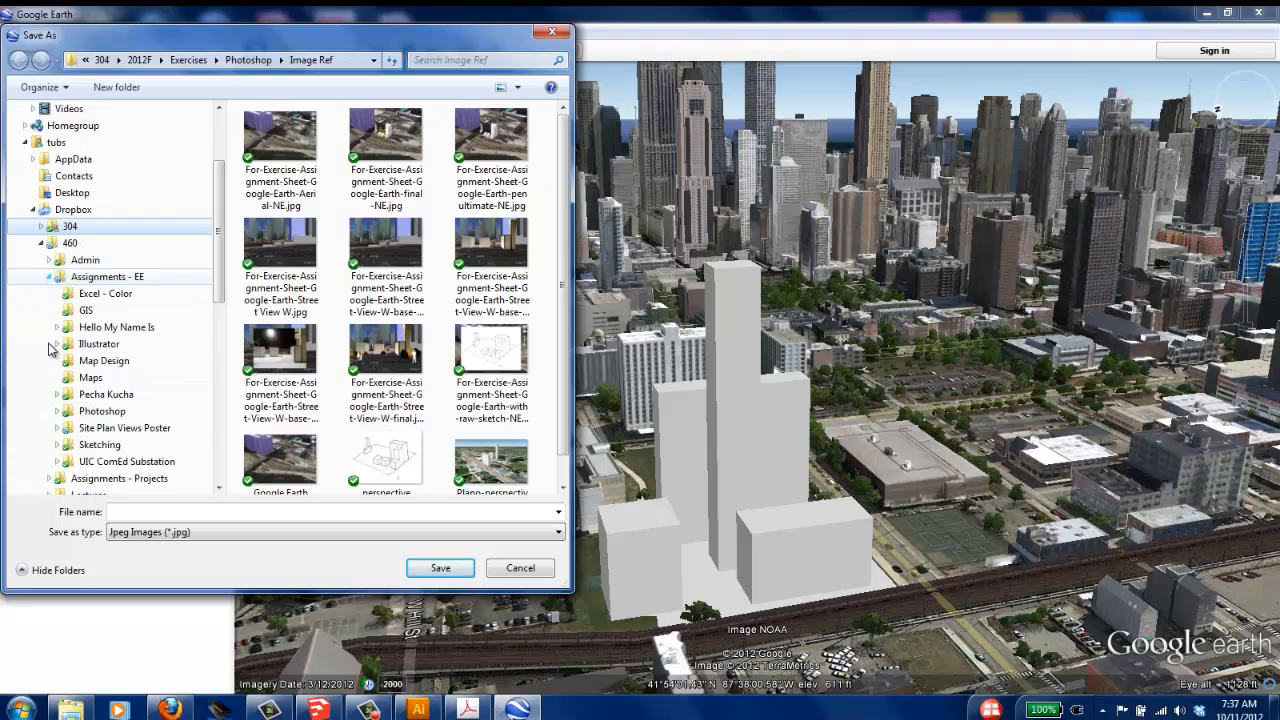
{"action": "left_click", "coordinate": [56, 429]}
{"action": "left_click", "coordinate": [66, 446]}
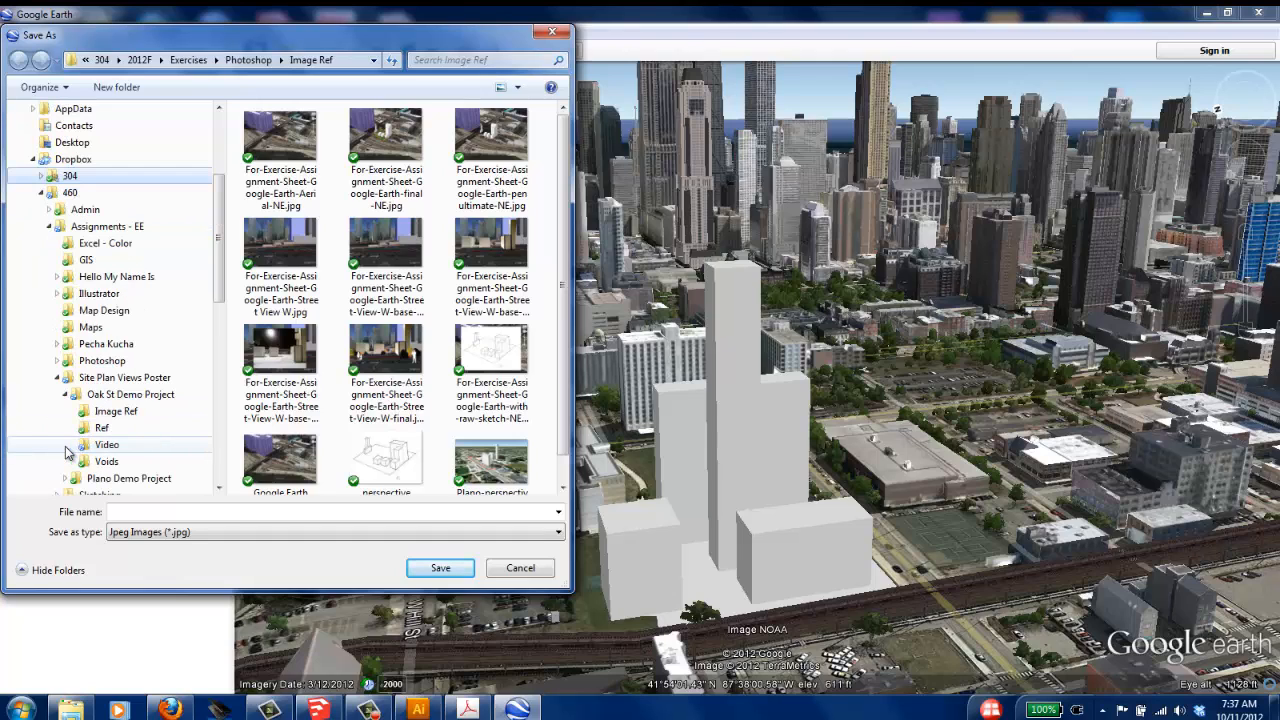
{"action": "left_click", "coordinate": [114, 411]}
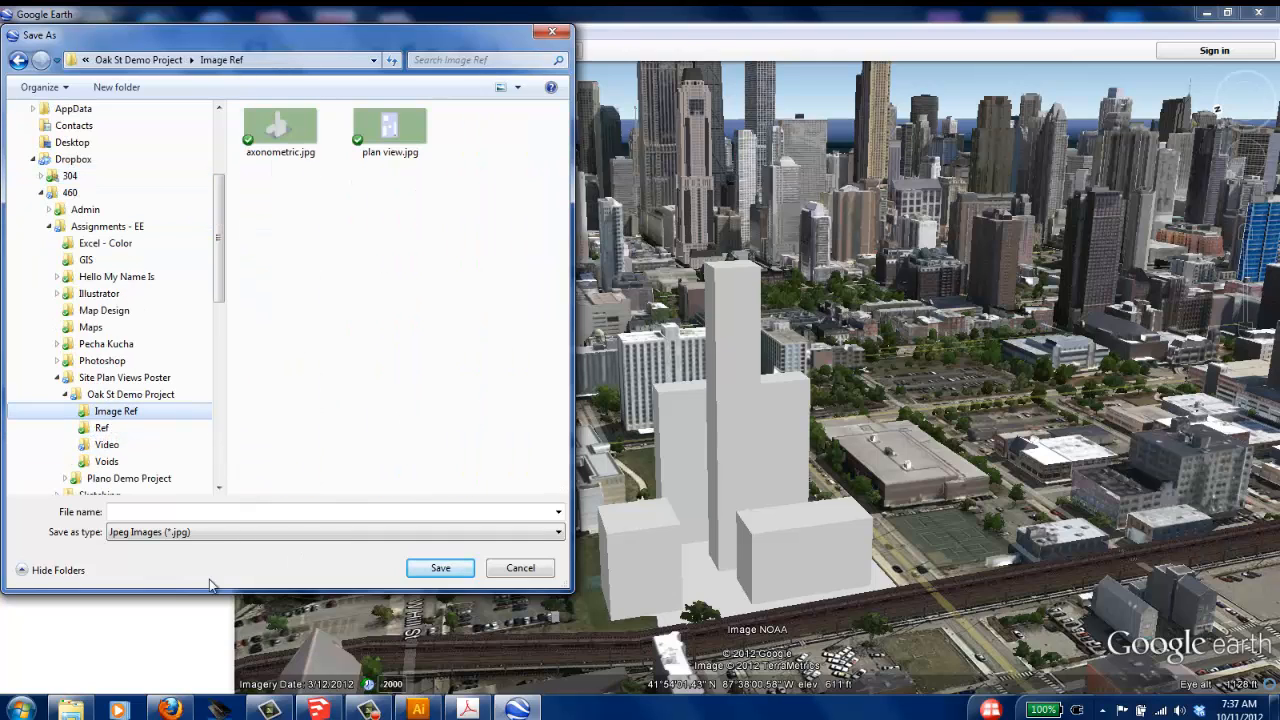
{"action": "left_click", "coordinate": [182, 511]}
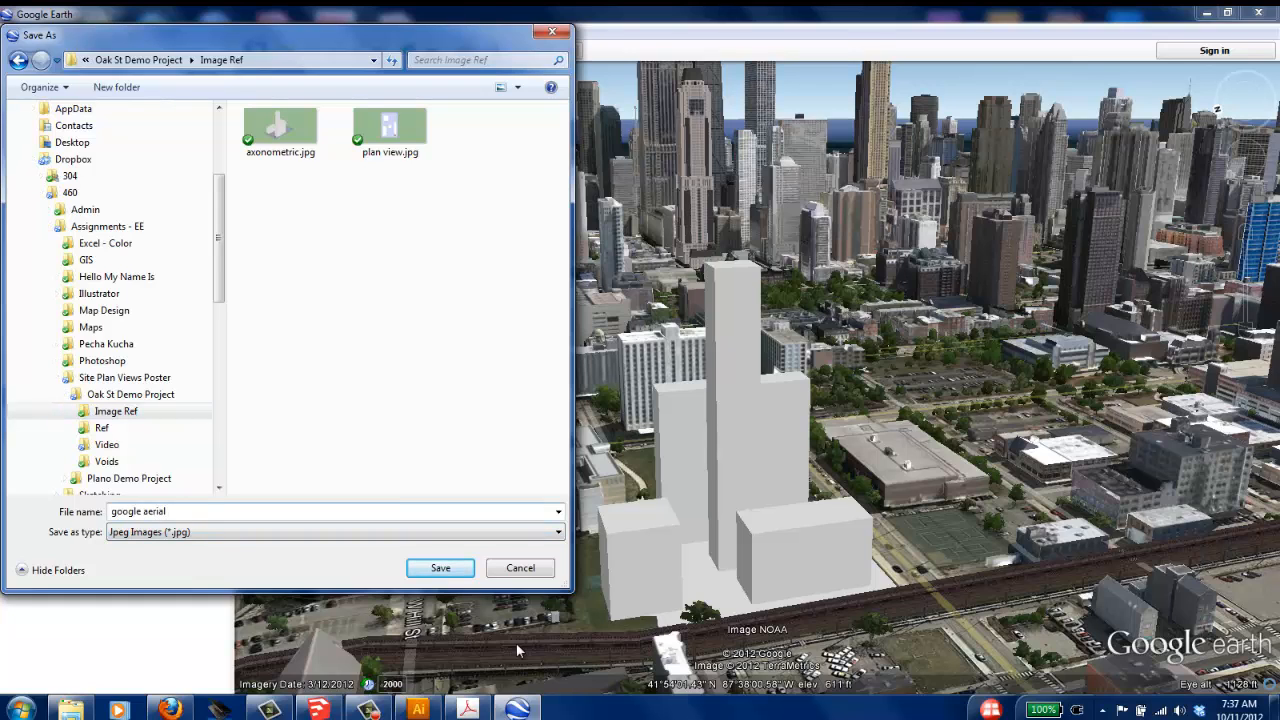
{"action": "left_click", "coordinate": [440, 568]}
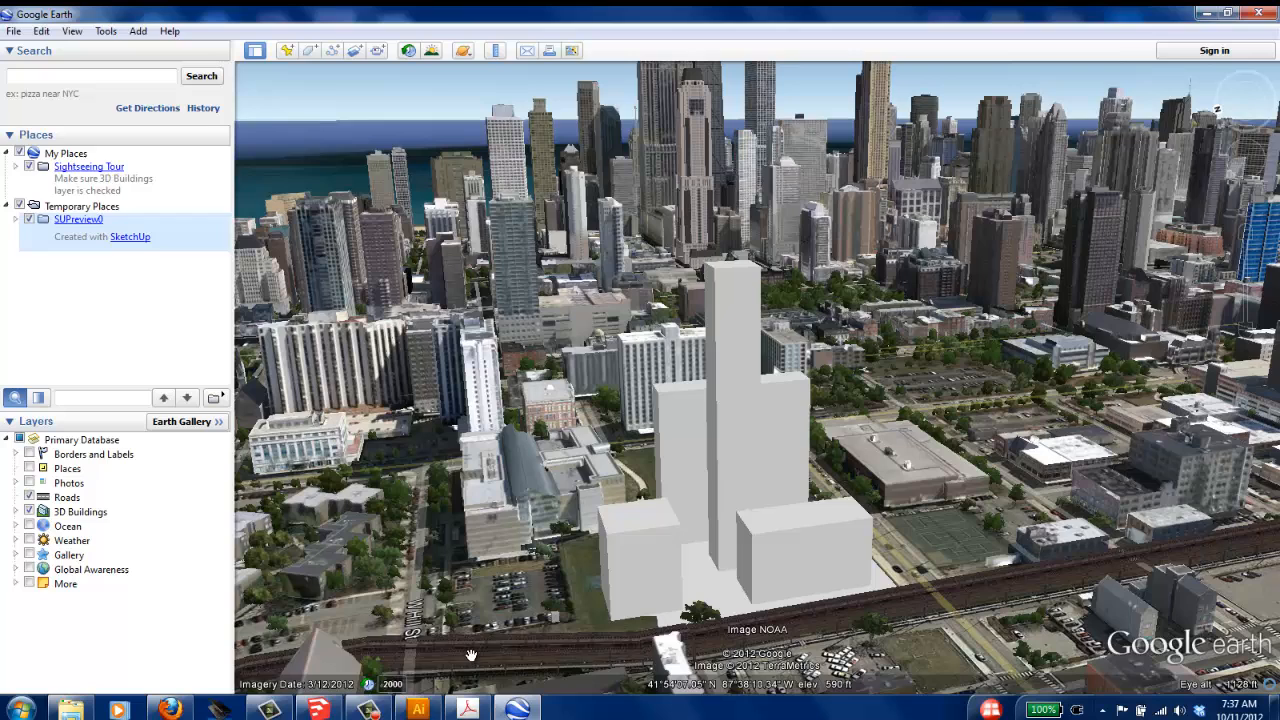
Step: Switch to Illustrator and place google aerial.jpg from the Image Ref folder into the poster
{"action": "left_click", "coordinate": [418, 709]}
{"action": "left_click", "coordinate": [48, 21]}
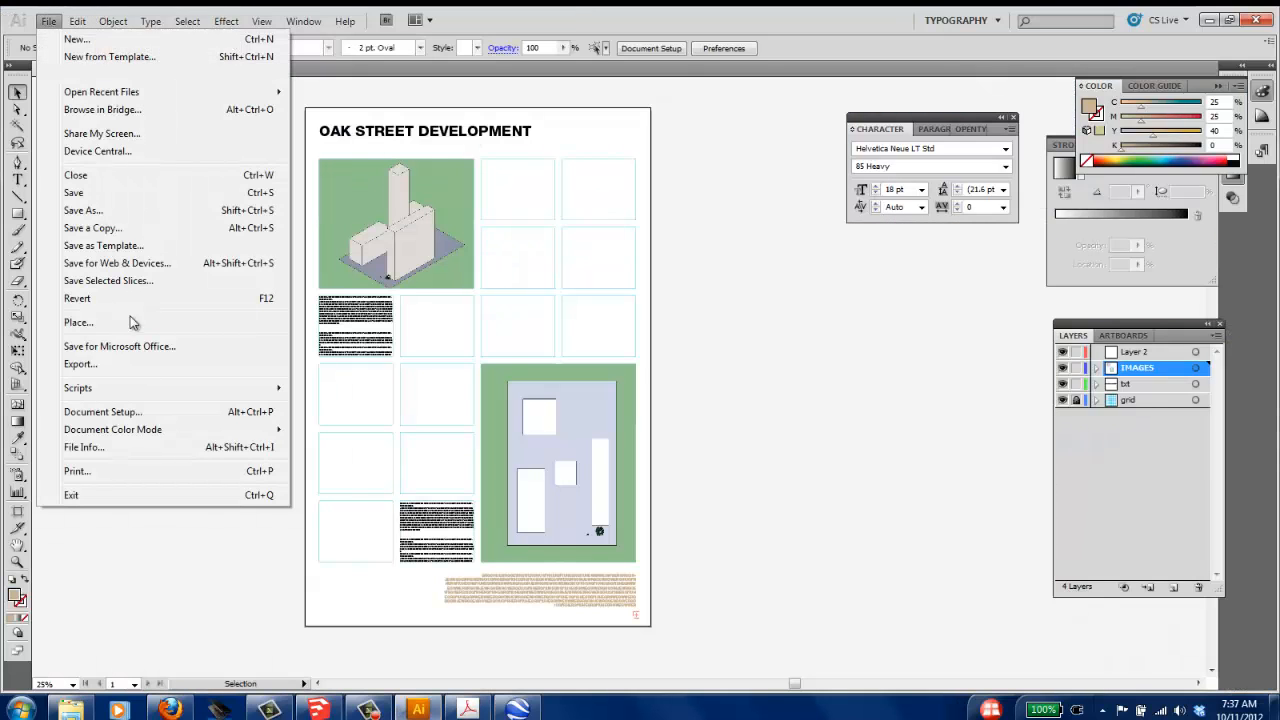
{"action": "left_click", "coordinate": [140, 318]}
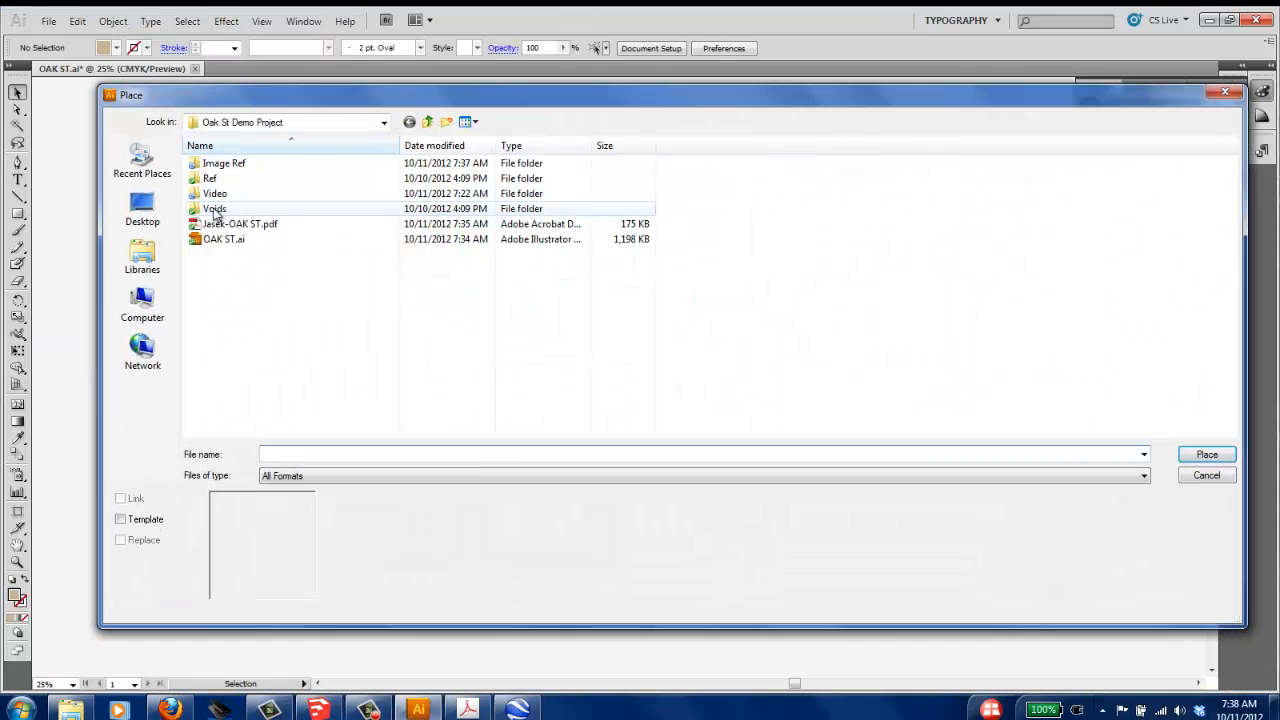
{"action": "double_click", "coordinate": [224, 164]}
{"action": "double_click", "coordinate": [340, 196]}
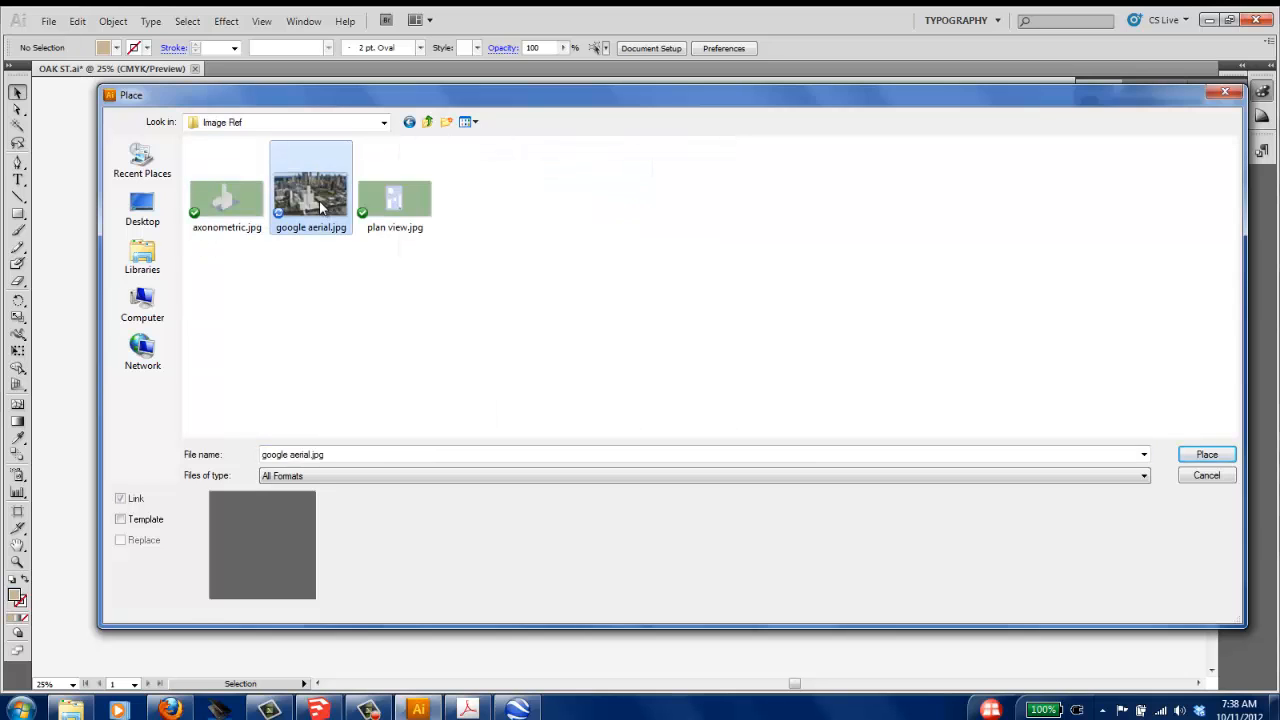
Step: Position the aerial image in the grid directly above the plan view and scale it proportionally to about 15.4 in wide
{"action": "left_click_drag", "start_coordinate": [688, 366], "coordinate": [705, 296]}
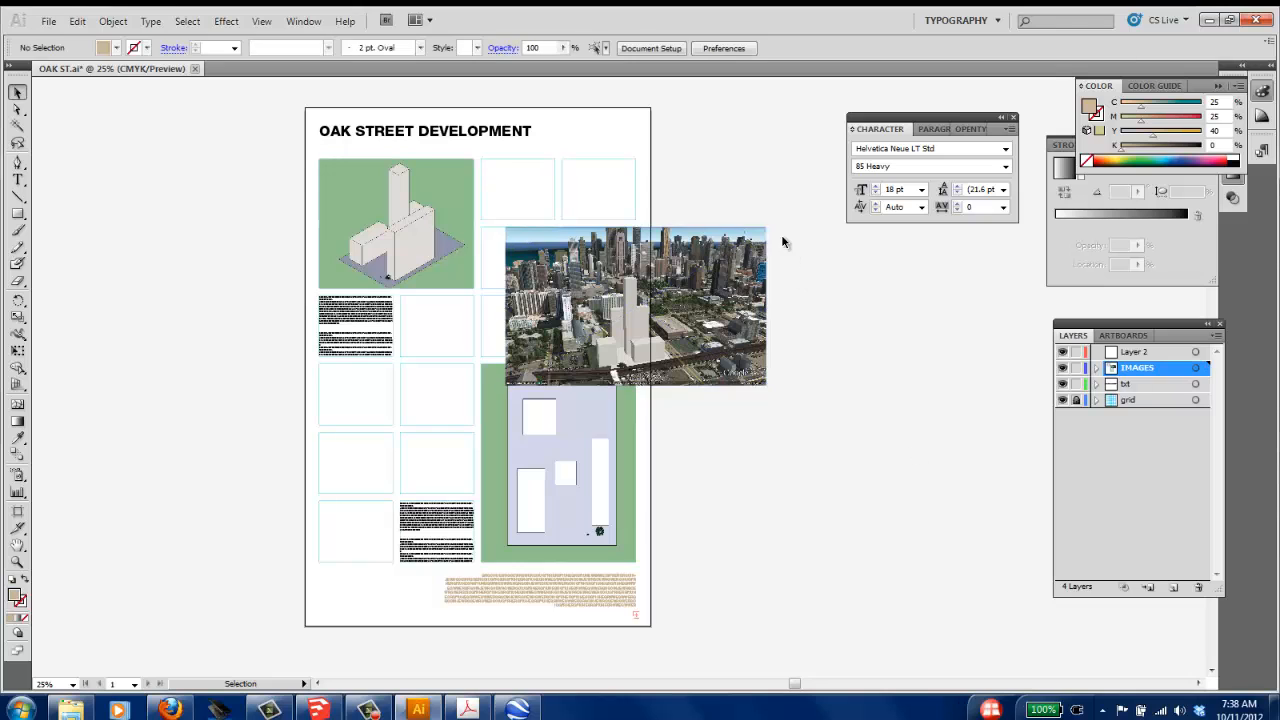
{"action": "scroll", "coordinate": [688, 355], "scroll_direction": "up", "scroll_amount": 1}
{"action": "left_click_drag", "start_coordinate": [690, 342], "coordinate": [667, 324]}
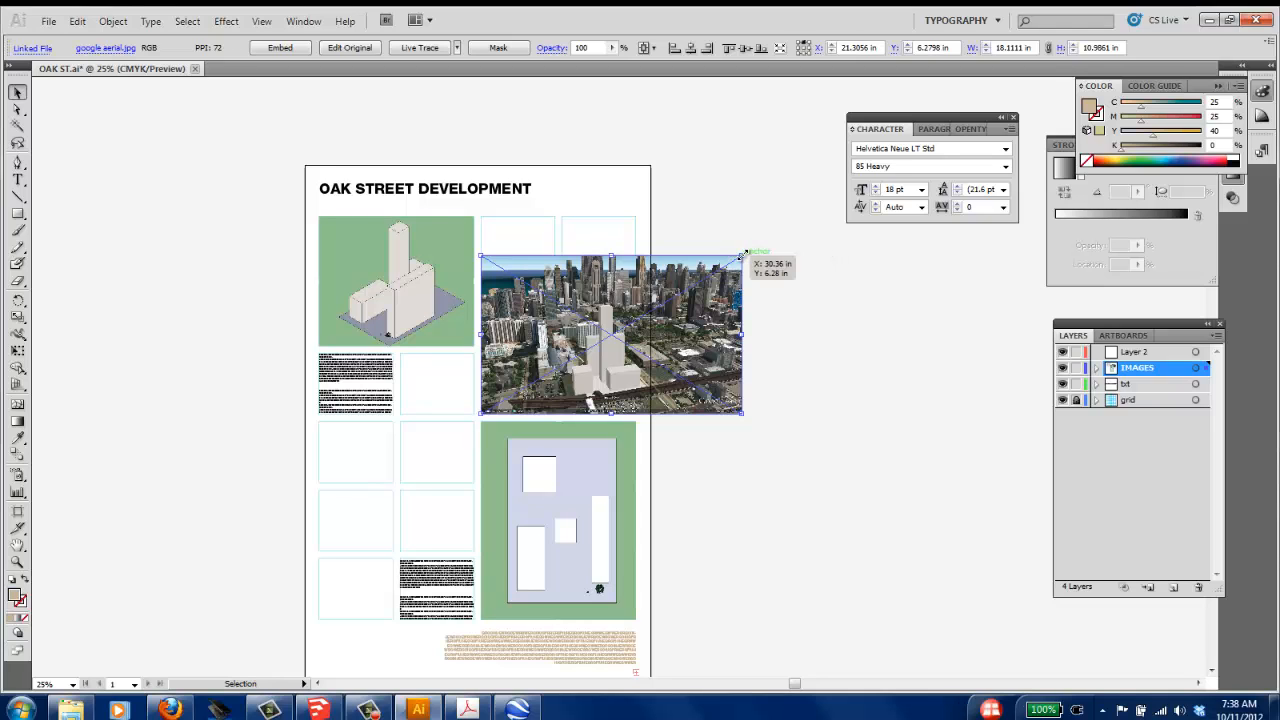
{"action": "left_click_drag", "start_coordinate": [742, 254], "coordinate": [686, 289], "text": "shift"}
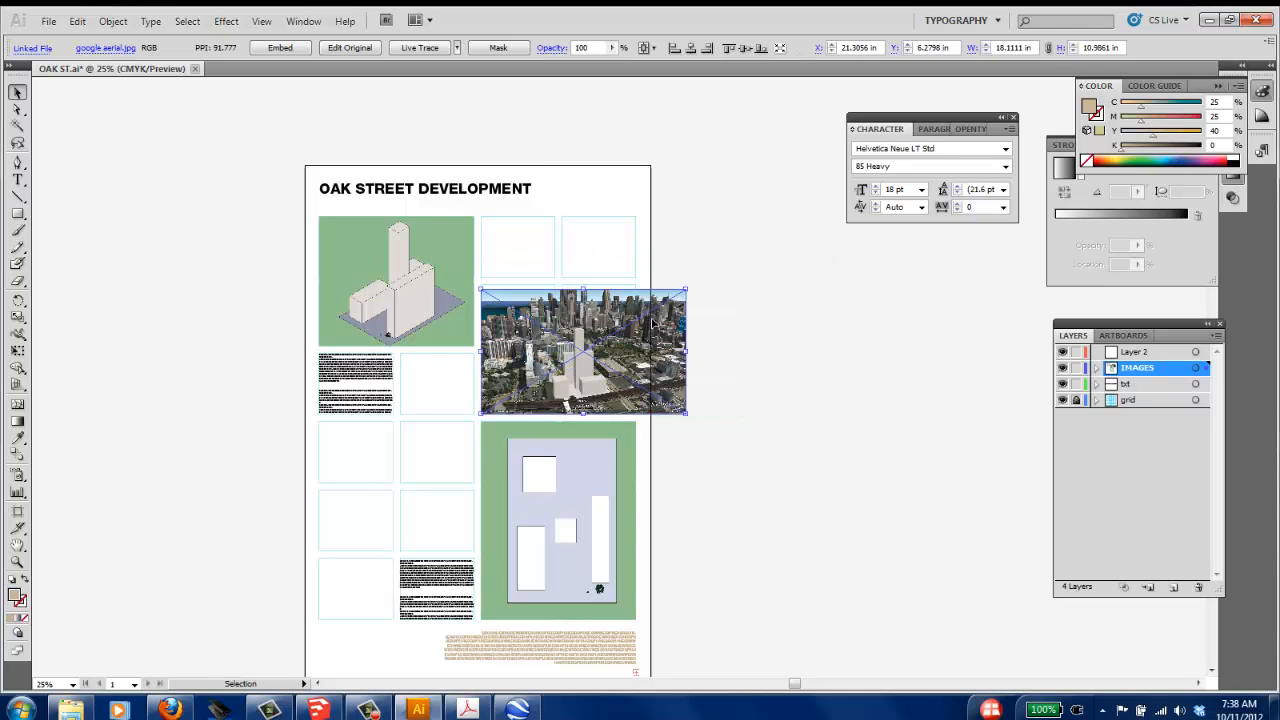
{"action": "scroll", "coordinate": [603, 336], "scroll_direction": "up", "scroll_amount": 1}
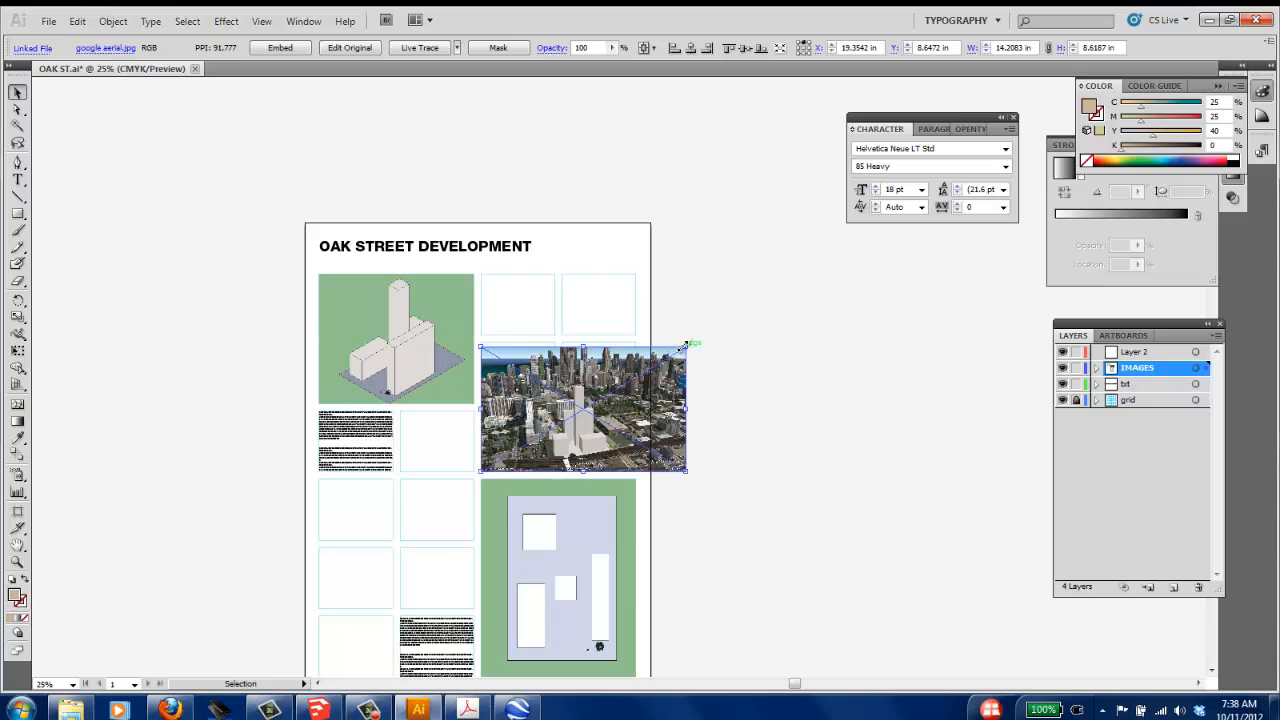
{"action": "left_click_drag", "start_coordinate": [686, 347], "coordinate": [704, 336], "text": "shift"}
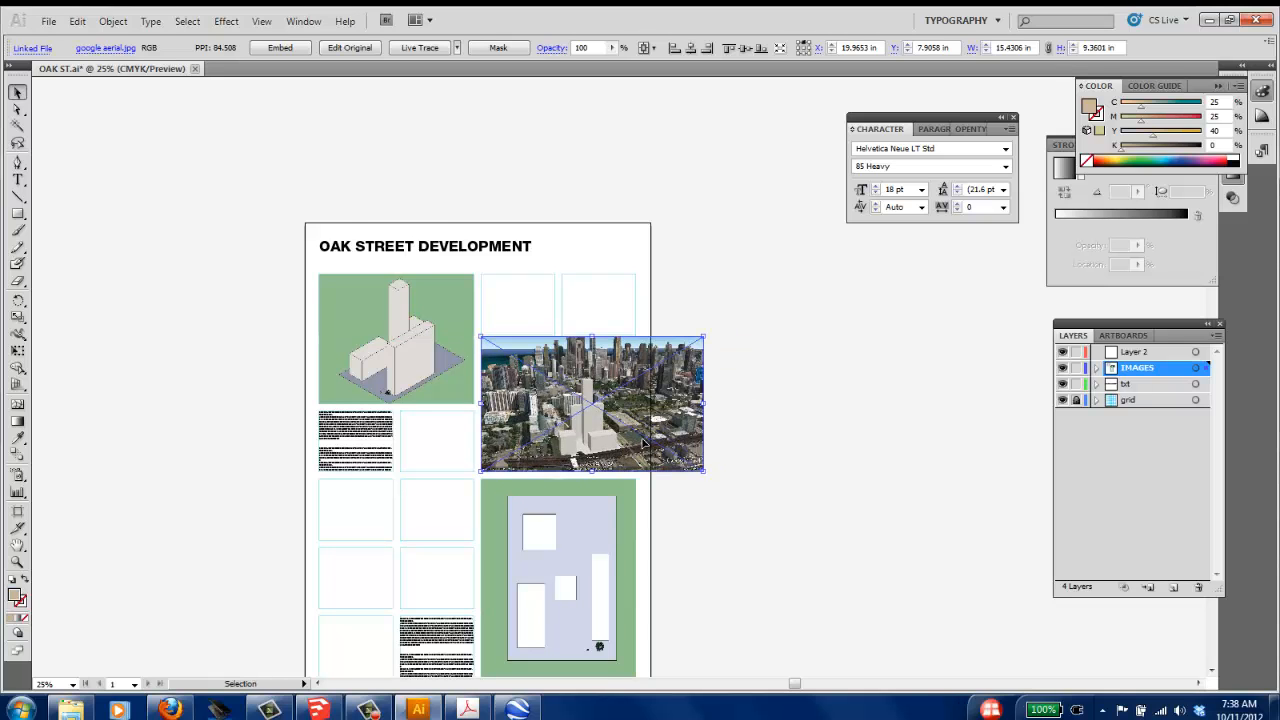
Step: Move the grid layer to the top of the layer stack, above the images
{"action": "key", "text": "ctrl+plus"}
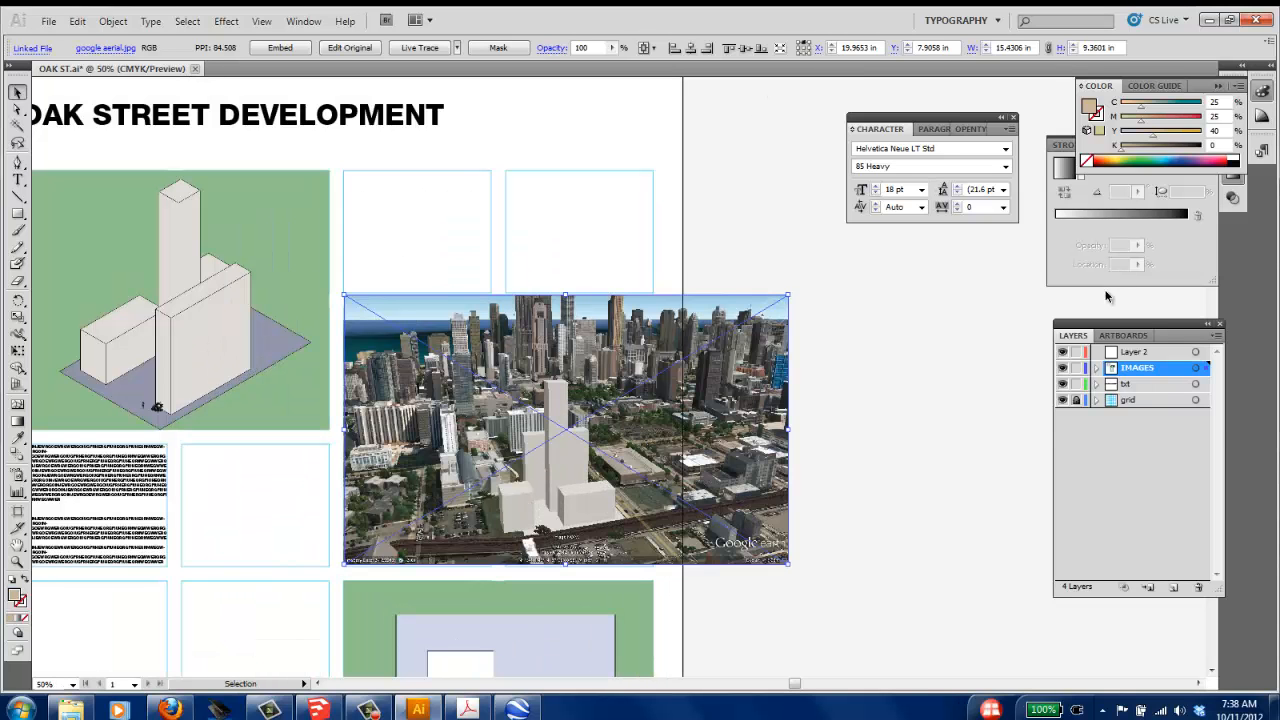
{"action": "left_click", "coordinate": [1152, 401]}
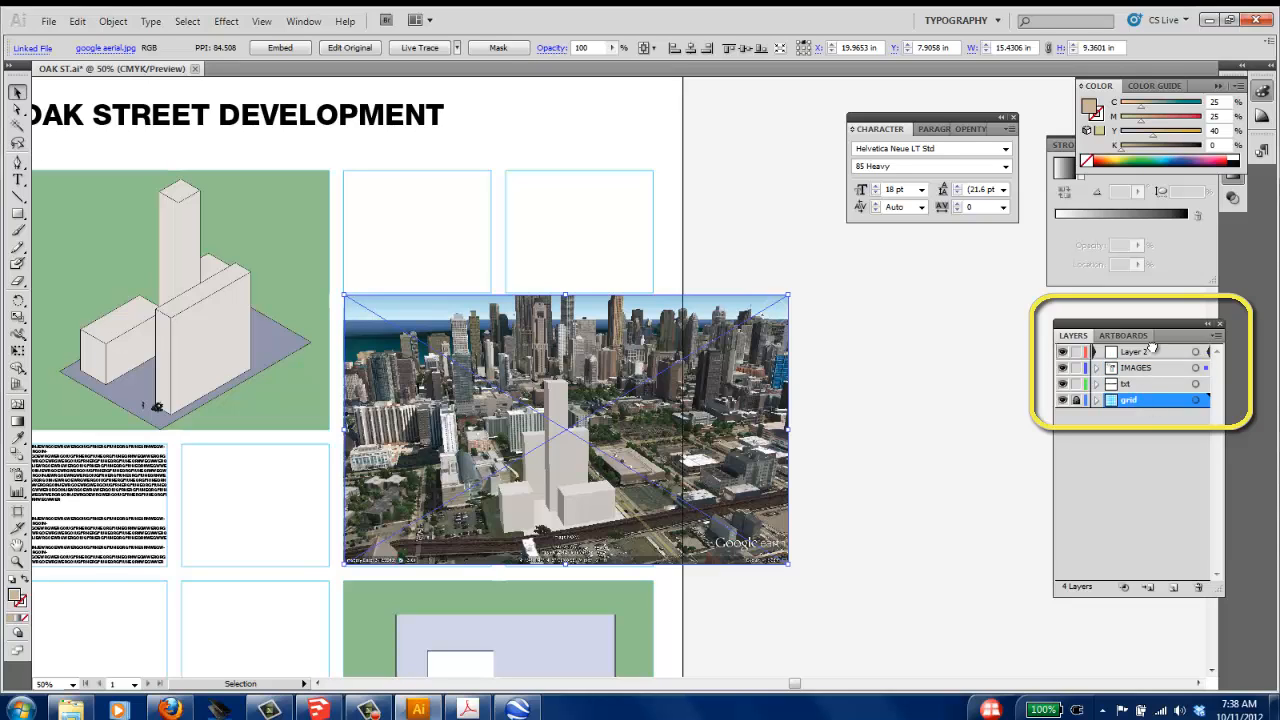
{"action": "left_click_drag", "start_coordinate": [1152, 347], "coordinate": [1153, 350]}
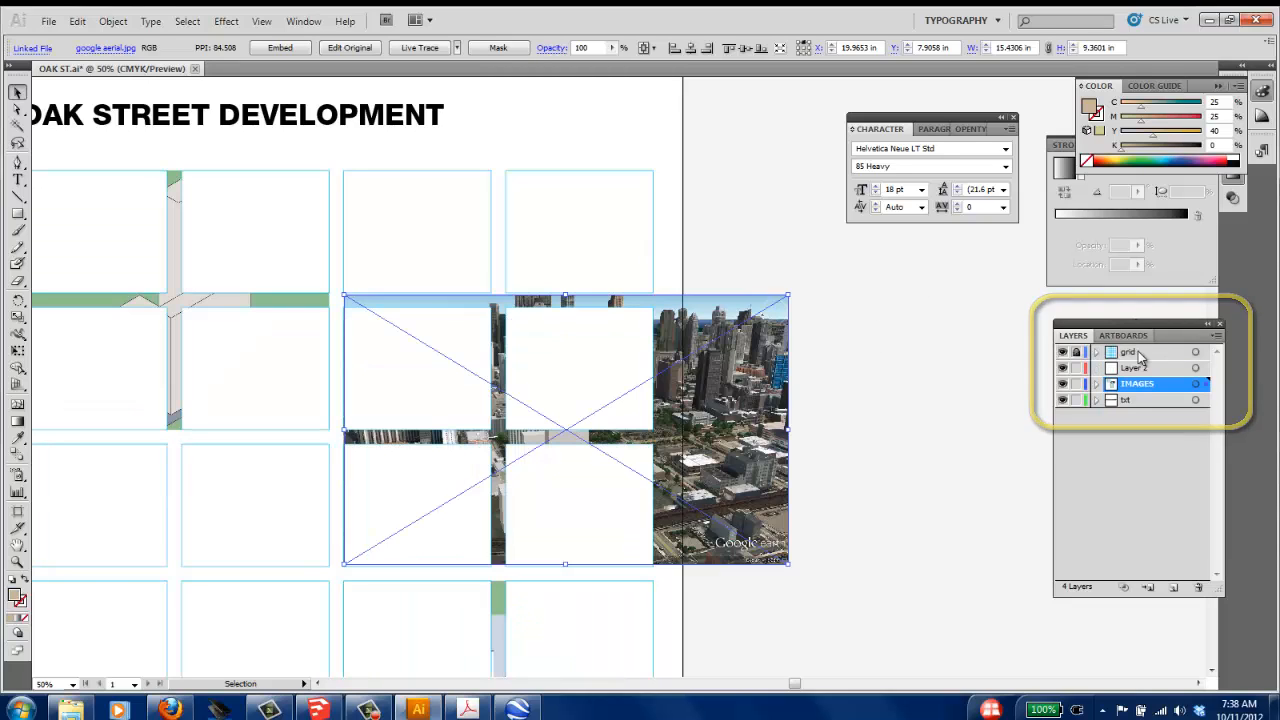
Step: Remove the fill from all the grid rectangles and lock the grid layer
{"action": "left_click", "coordinate": [1196, 352]}
{"action": "left_click", "coordinate": [116, 48]}
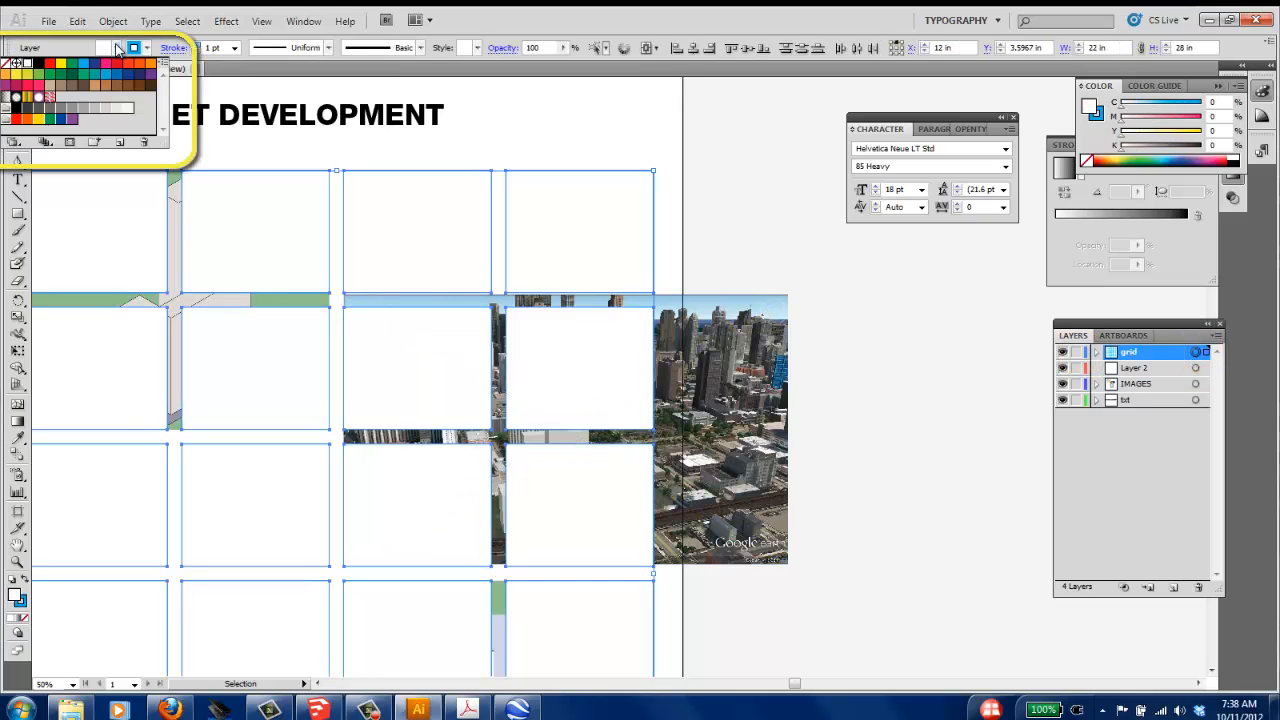
{"action": "left_click", "coordinate": [6, 64]}
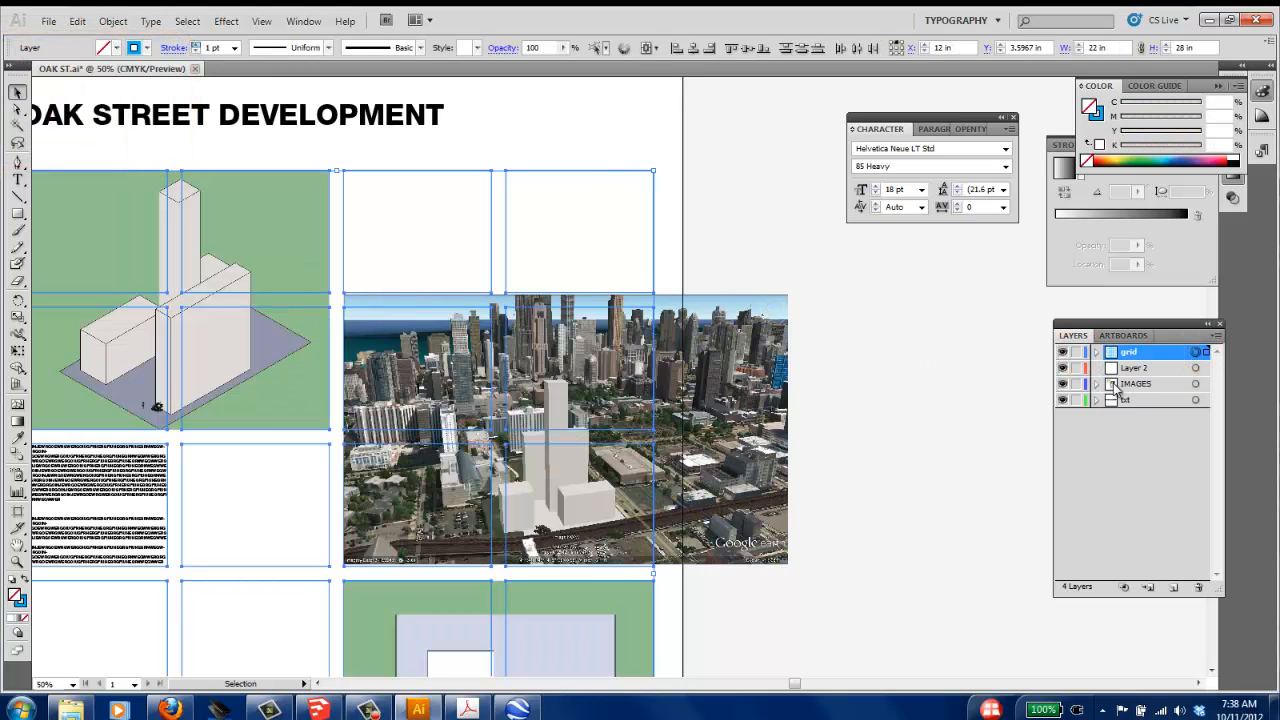
{"action": "left_click", "coordinate": [1076, 352]}
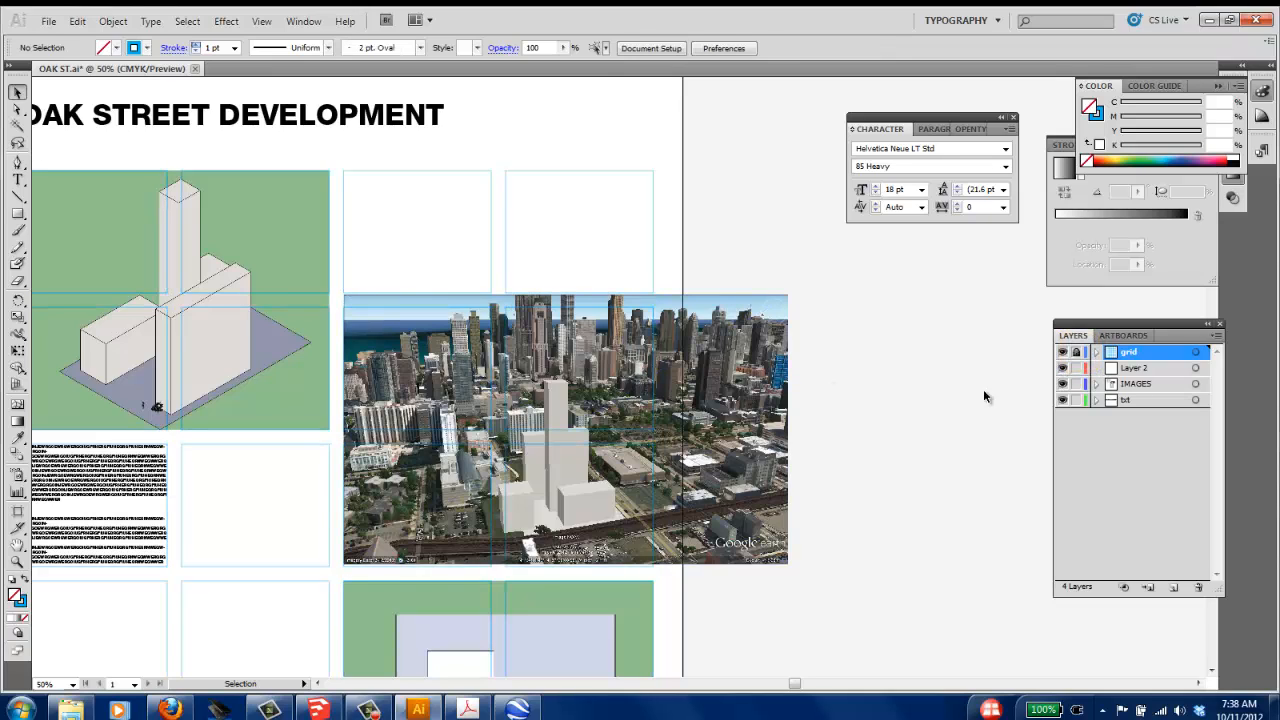
Step: Draw a rectangle about 10.75 x 9.06 in over the aerial image, covering the two-by-two block of grid cells
{"action": "left_click", "coordinate": [740, 381]}
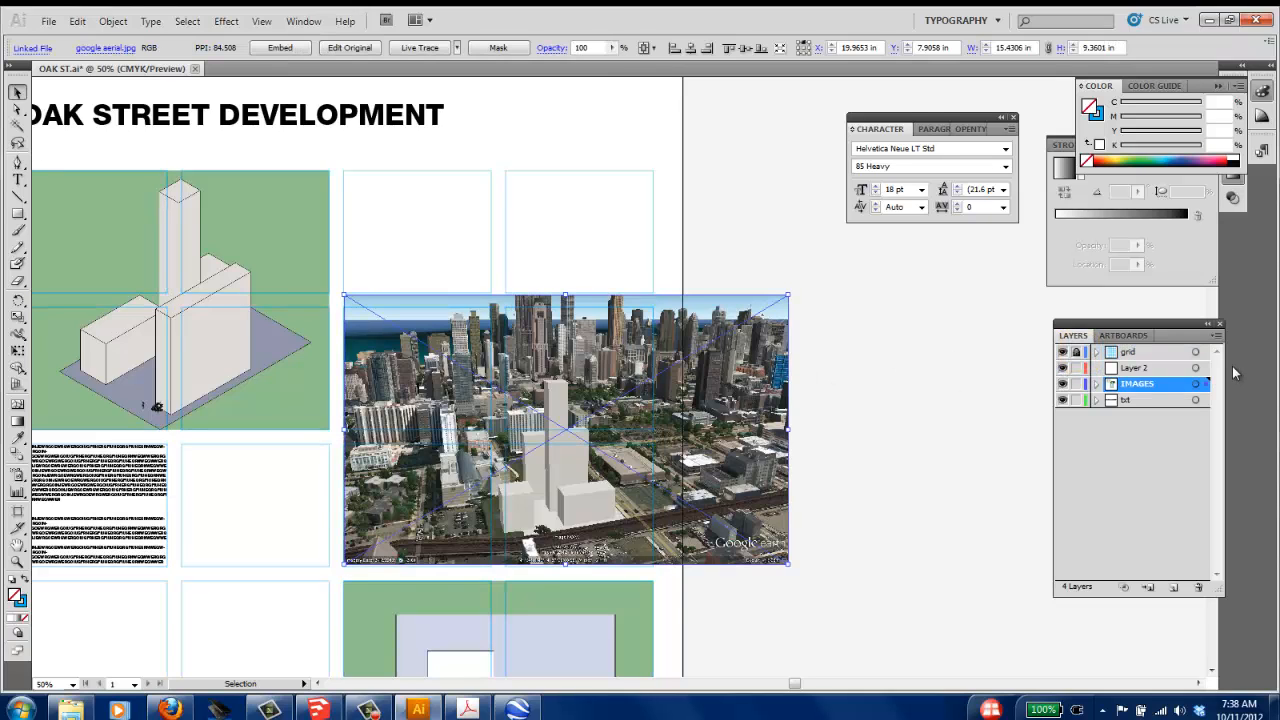
{"action": "left_click", "coordinate": [878, 337]}
{"action": "left_click", "coordinate": [18, 212]}
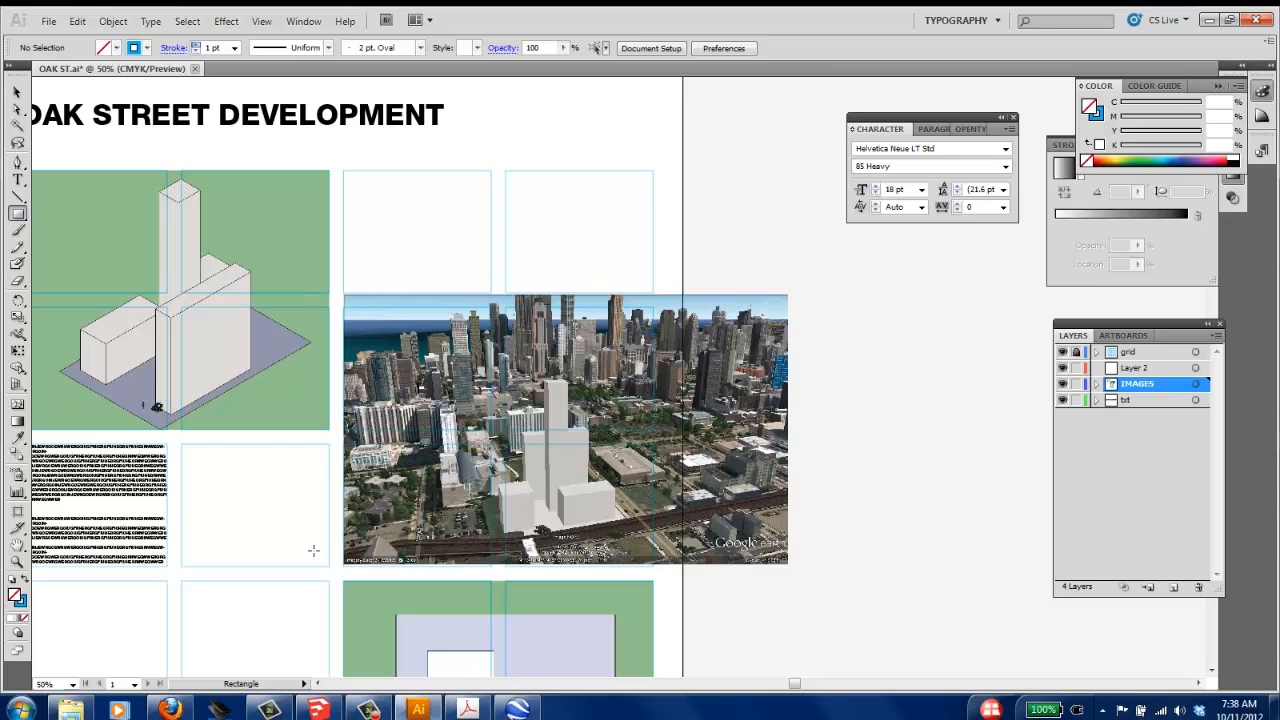
{"action": "left_click_drag", "start_coordinate": [344, 568], "coordinate": [654, 305]}
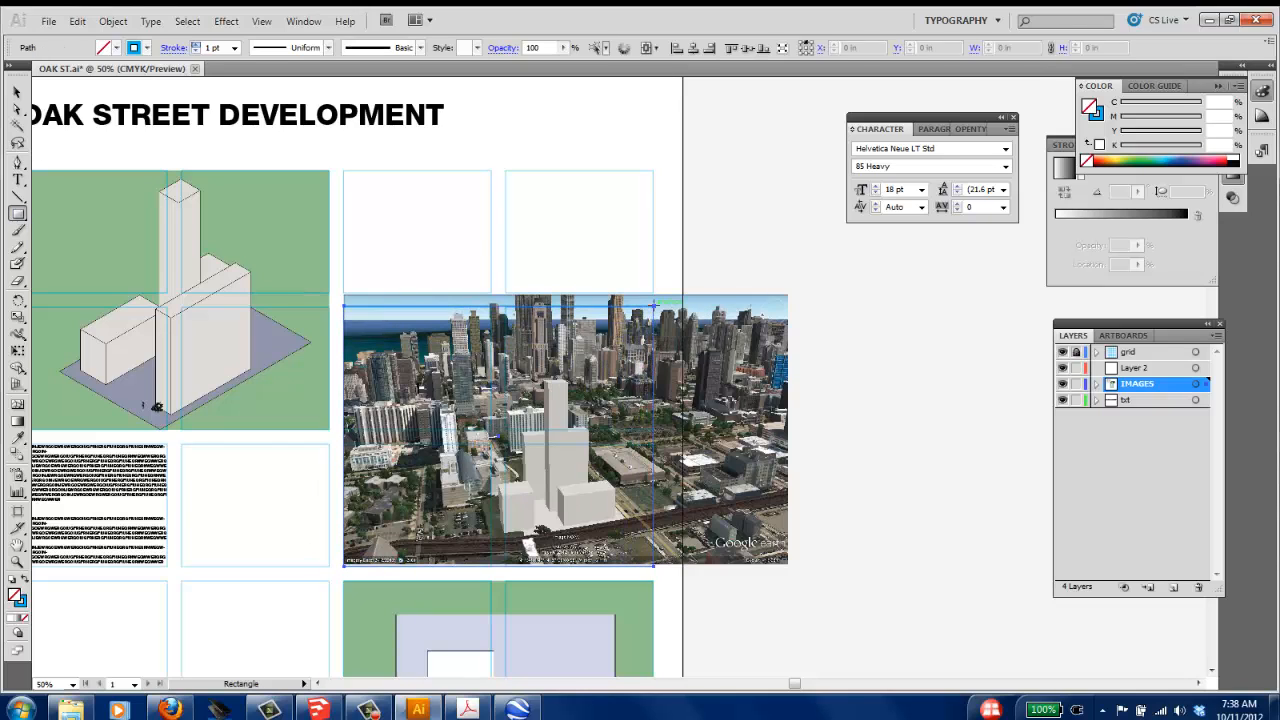
Step: Clip the aerial image to the rectangle with a clipping mask
{"action": "left_click", "coordinate": [16, 91]}
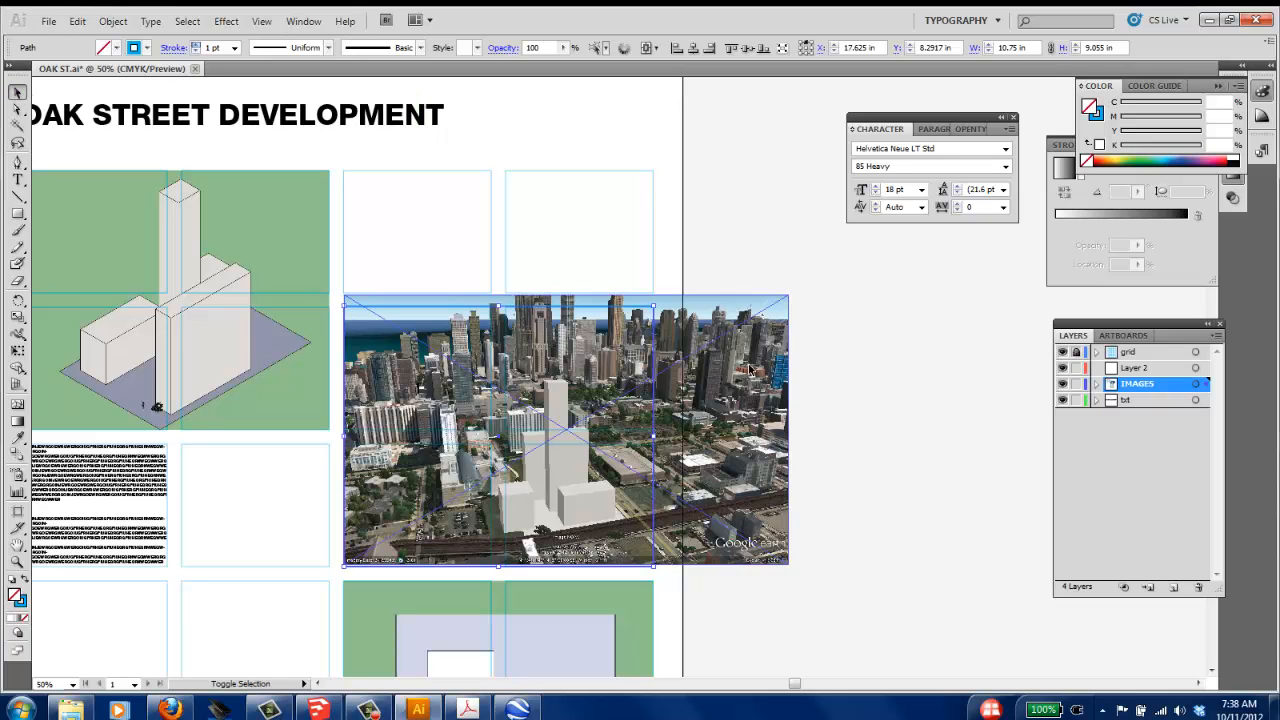
{"action": "left_click", "coordinate": [704, 353], "text": "shift"}
{"action": "right_click", "coordinate": [745, 363]}
{"action": "left_click", "coordinate": [816, 456]}
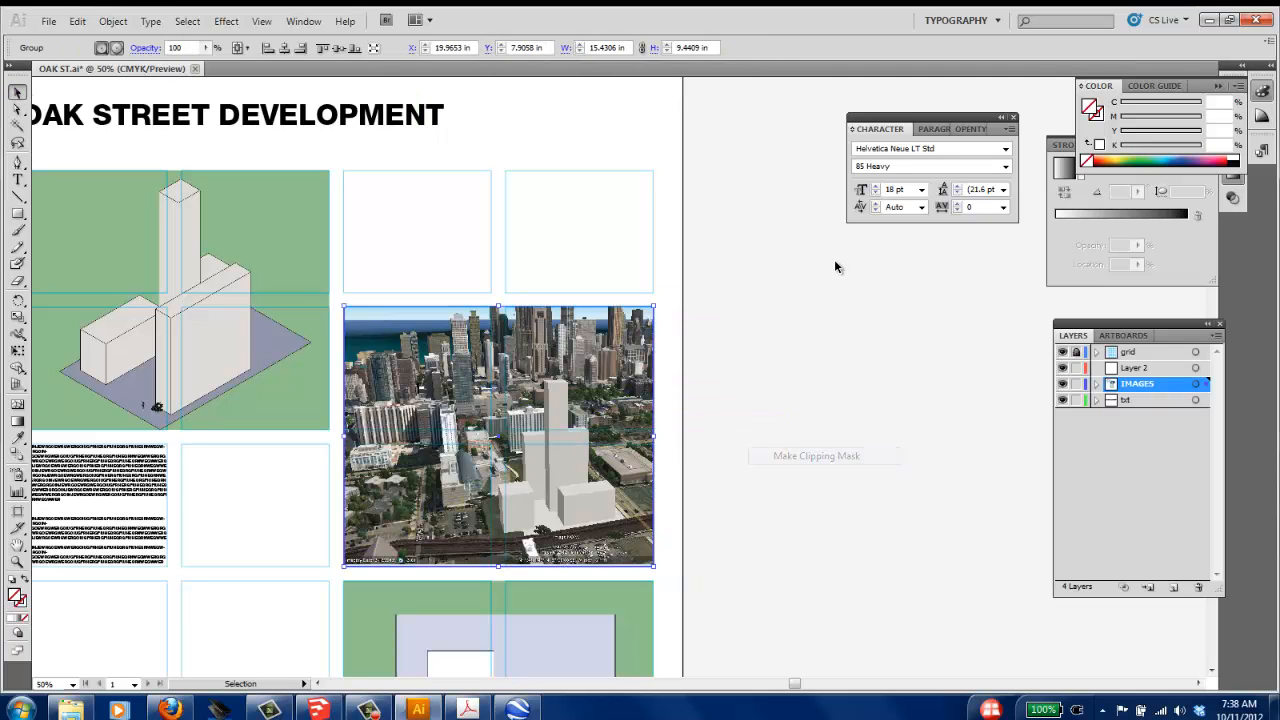
{"action": "left_click", "coordinate": [925, 336]}
Step: Isolate the clipped group, centre the massing model in the mask with the image scaled to about 15.7 in wide, and exit isolation mode
{"action": "double_click", "coordinate": [608, 411]}
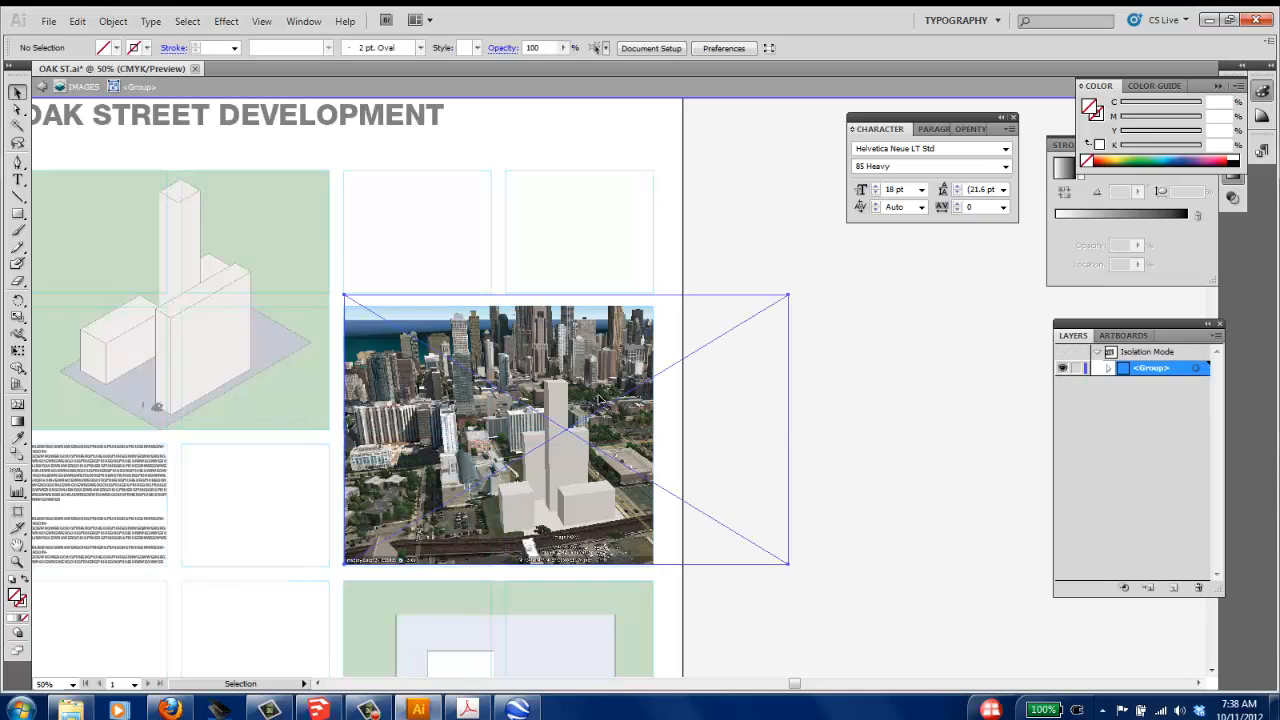
{"action": "left_click_drag", "start_coordinate": [603, 442], "coordinate": [537, 458]}
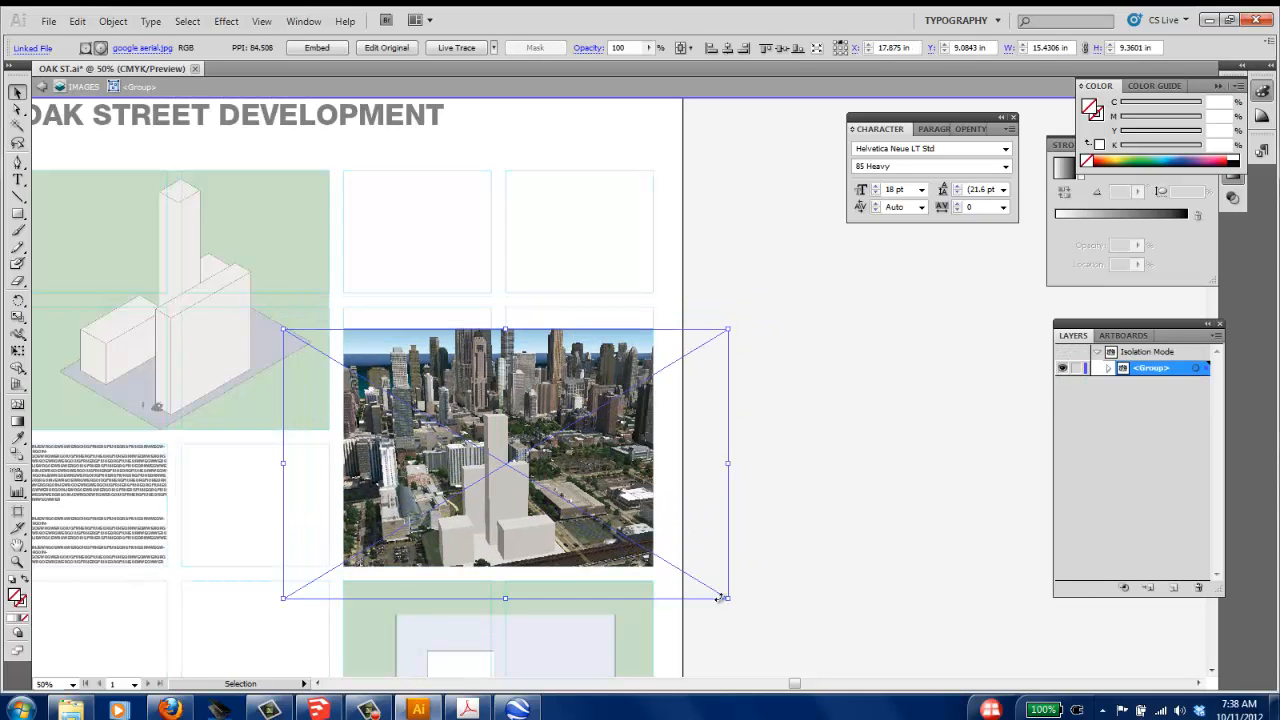
{"action": "left_click_drag", "start_coordinate": [728, 597], "coordinate": [707, 586]}
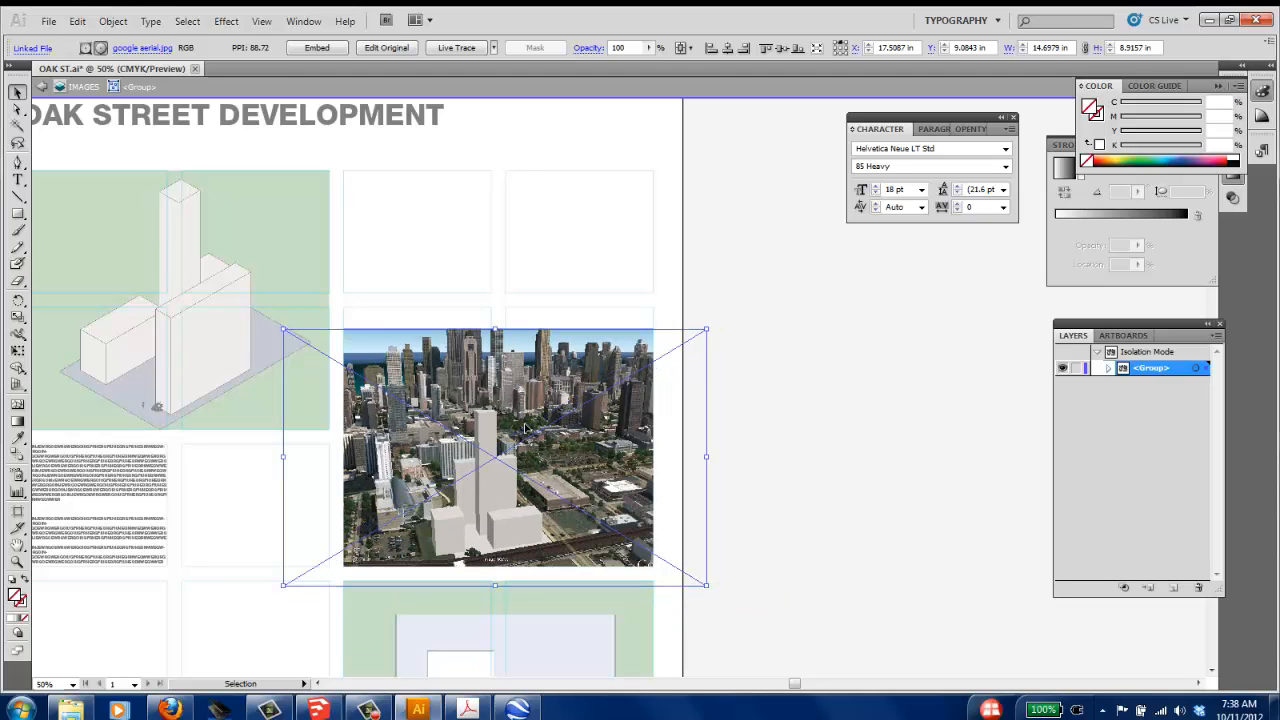
{"action": "left_click_drag", "start_coordinate": [400, 460], "coordinate": [396, 432]}
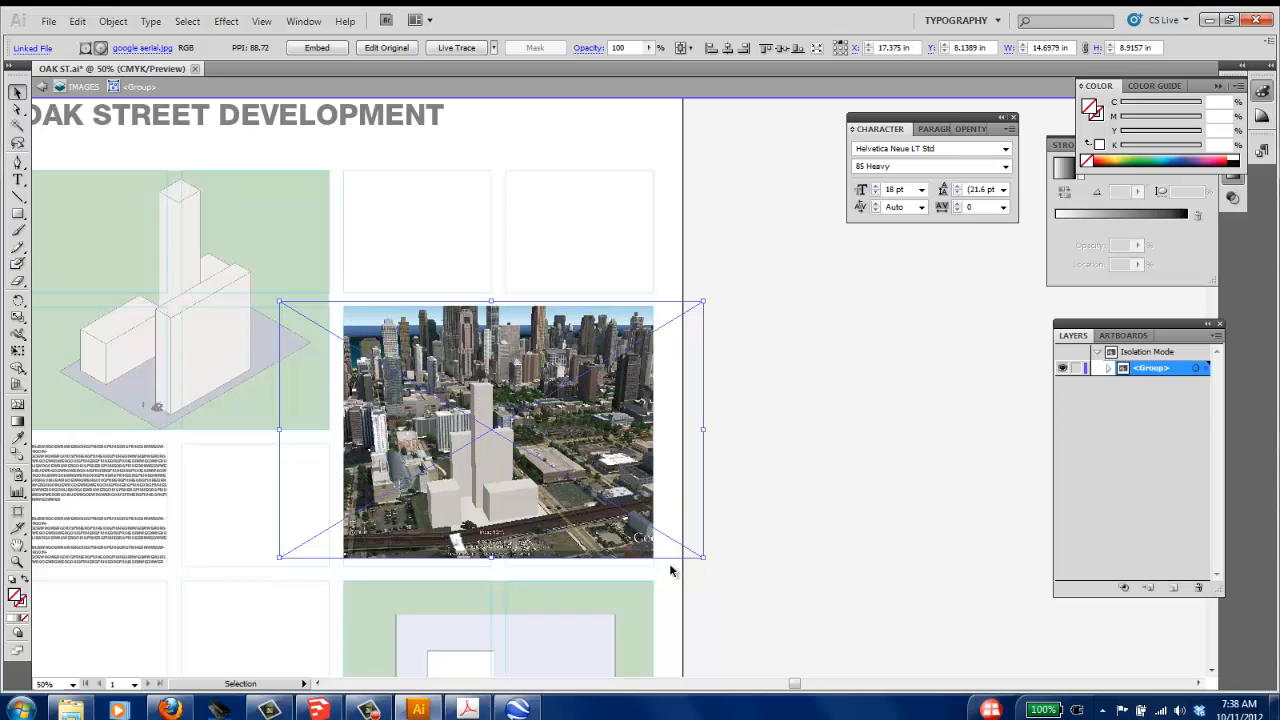
{"action": "left_click_drag", "start_coordinate": [703, 558], "coordinate": [733, 576]}
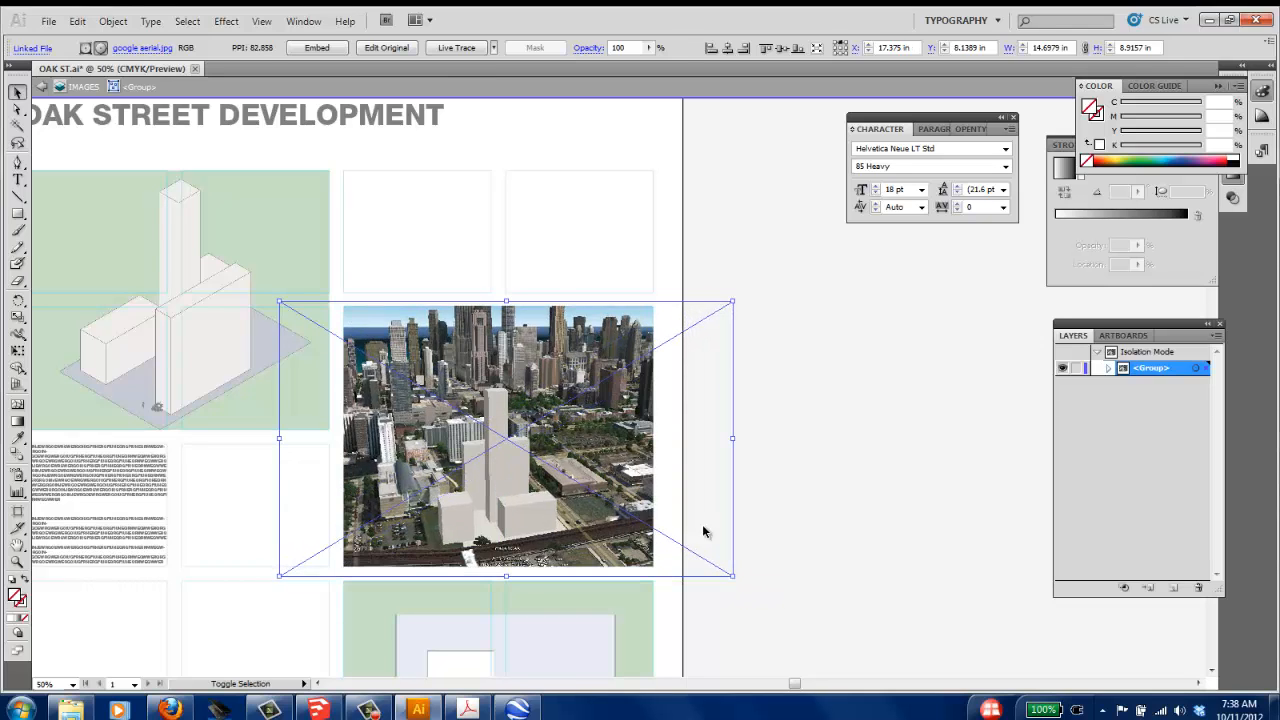
{"action": "left_click_drag", "start_coordinate": [546, 408], "coordinate": [546, 398]}
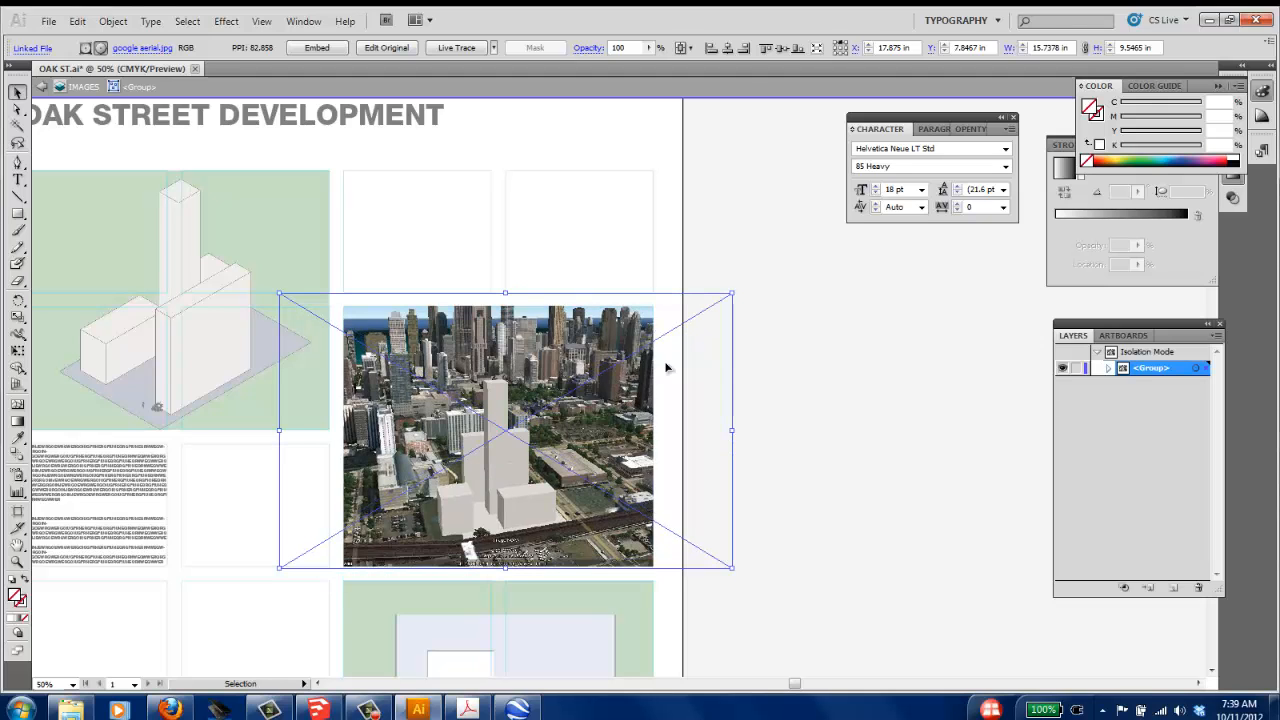
{"action": "left_click", "coordinate": [870, 332]}
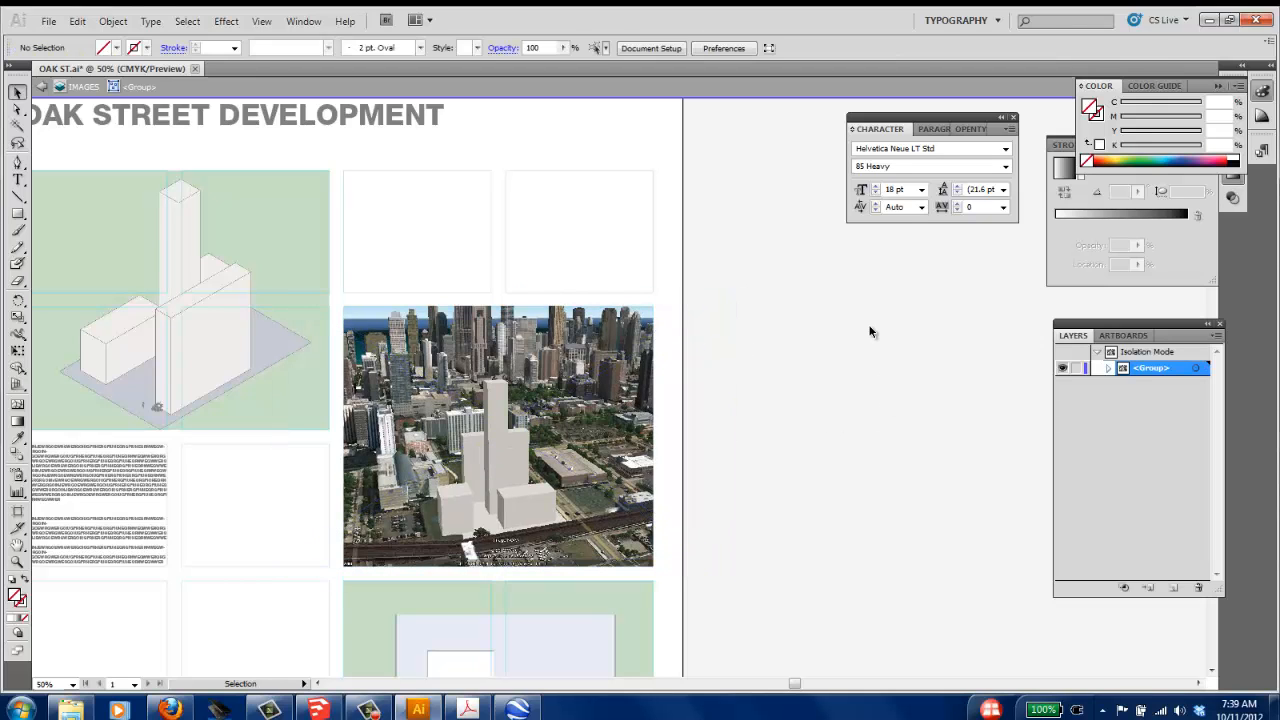
{"action": "key", "text": "ctrl+0"}
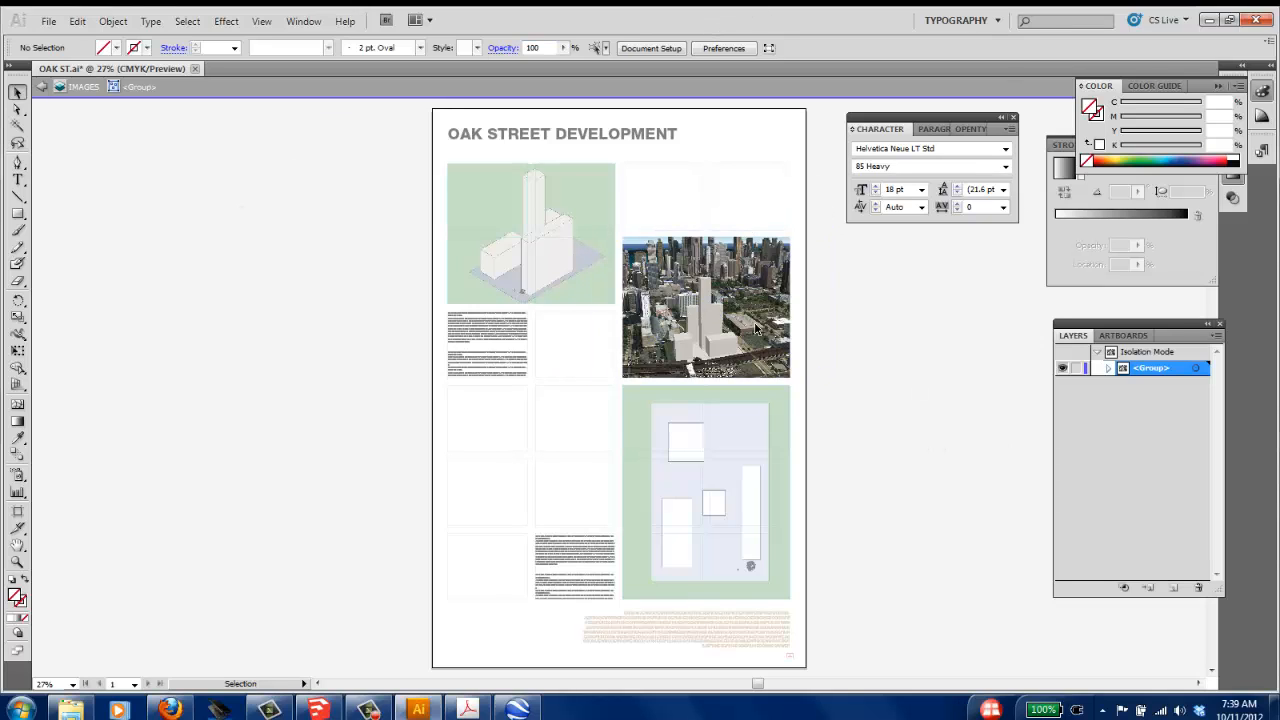
{"action": "double_click", "coordinate": [938, 263]}
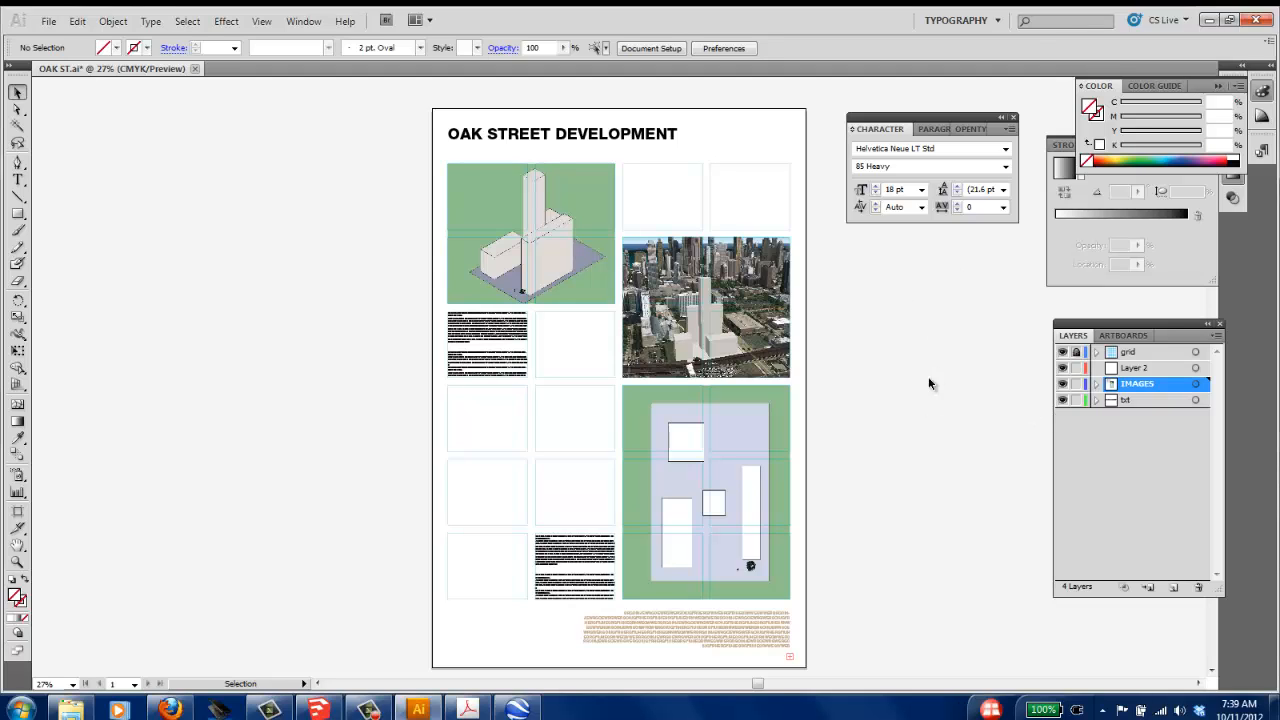
{"action": "left_click_drag", "start_coordinate": [926, 383], "coordinate": [826, 366]}
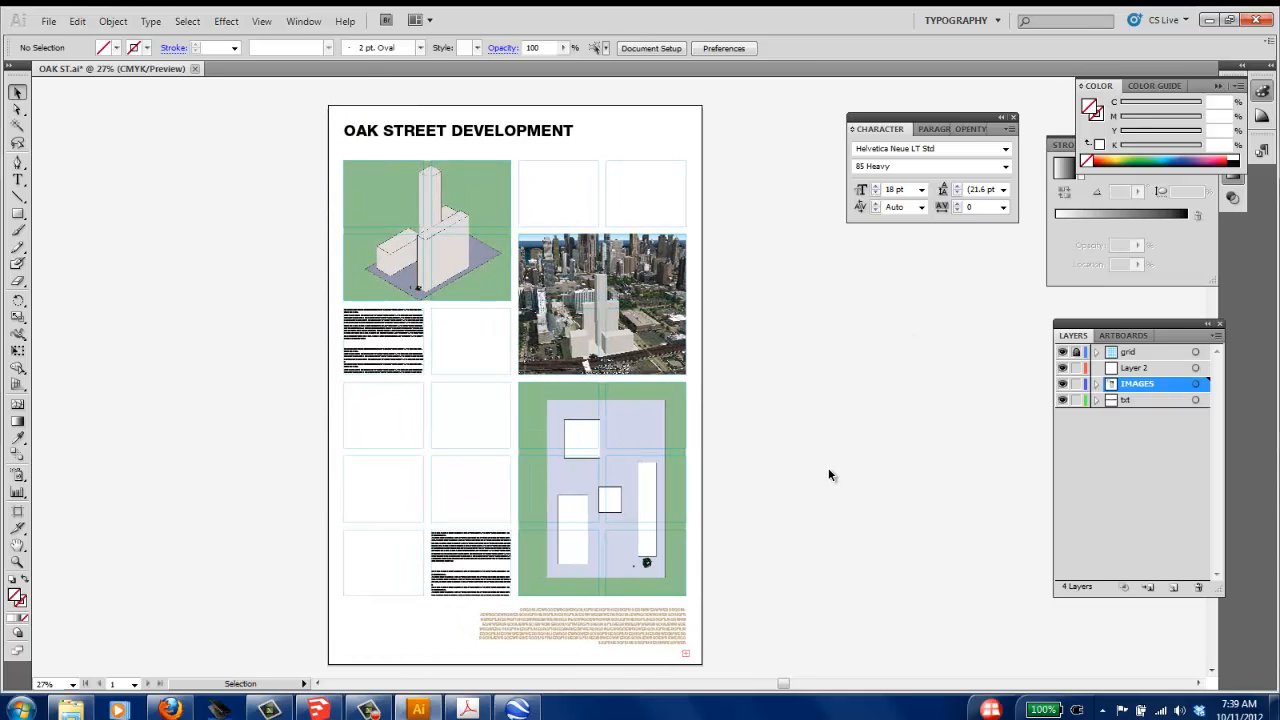